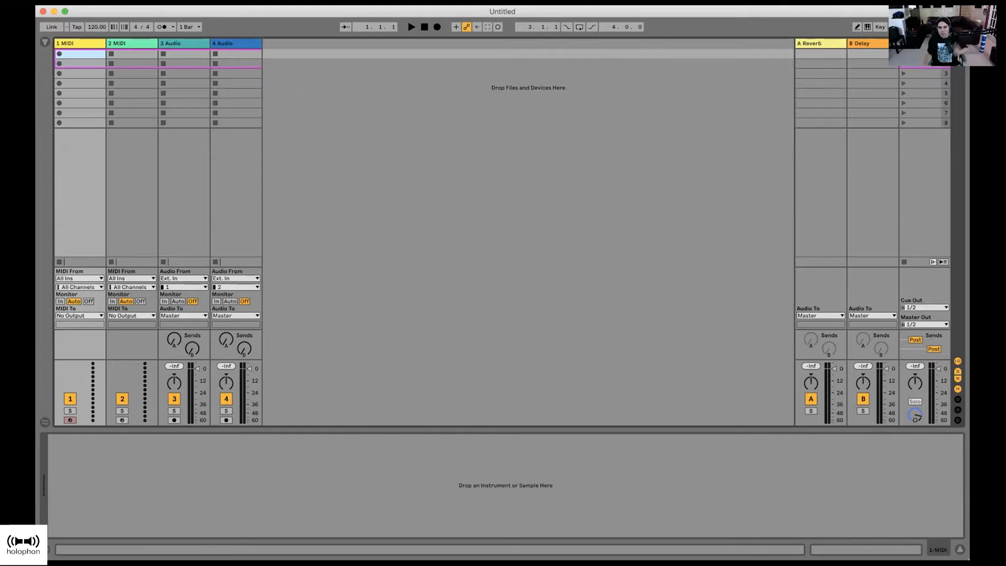
Step: Show the browser and view the Arrangement View before returning to the Session View
left_click(45, 42)
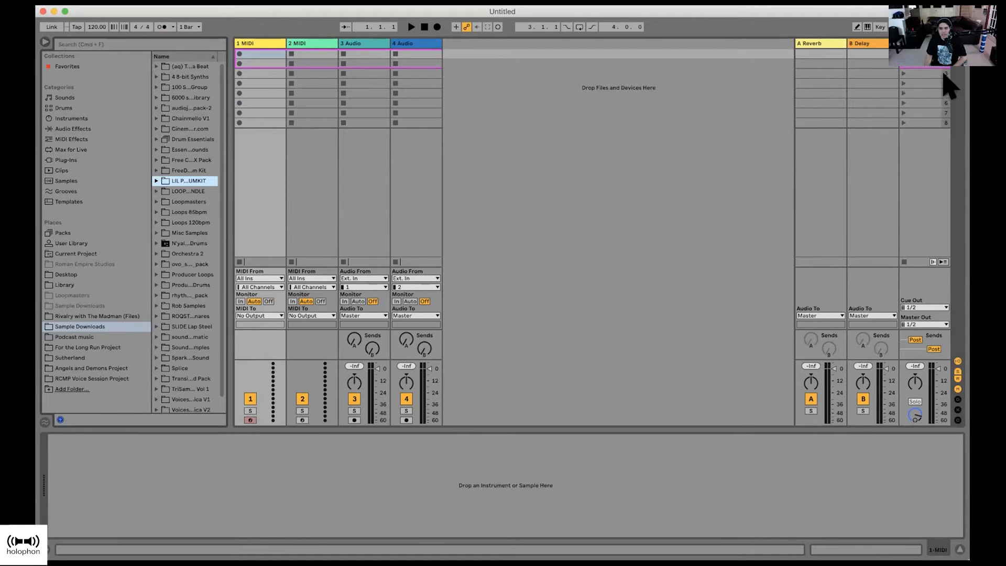
key("Tab")
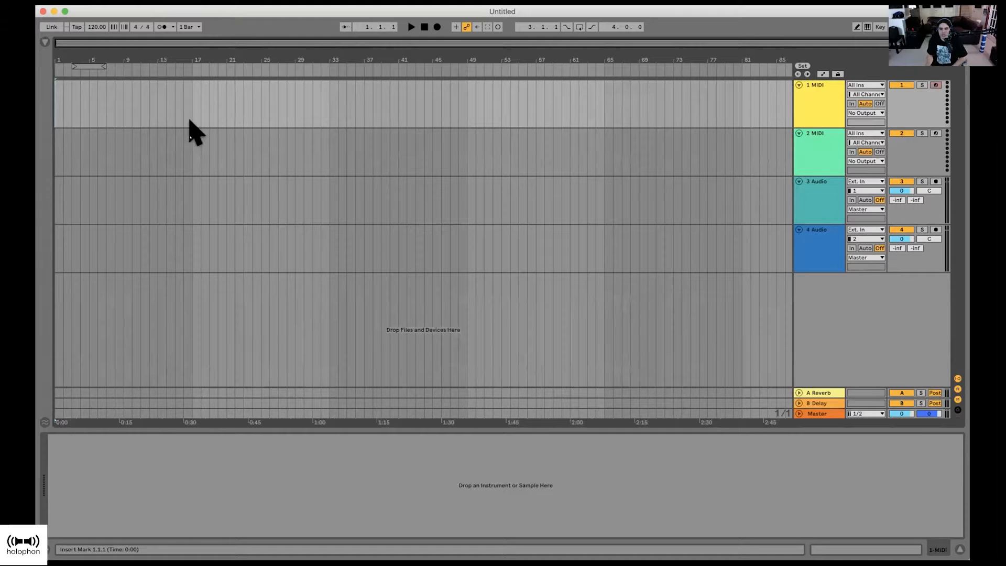
left_click(955, 53)
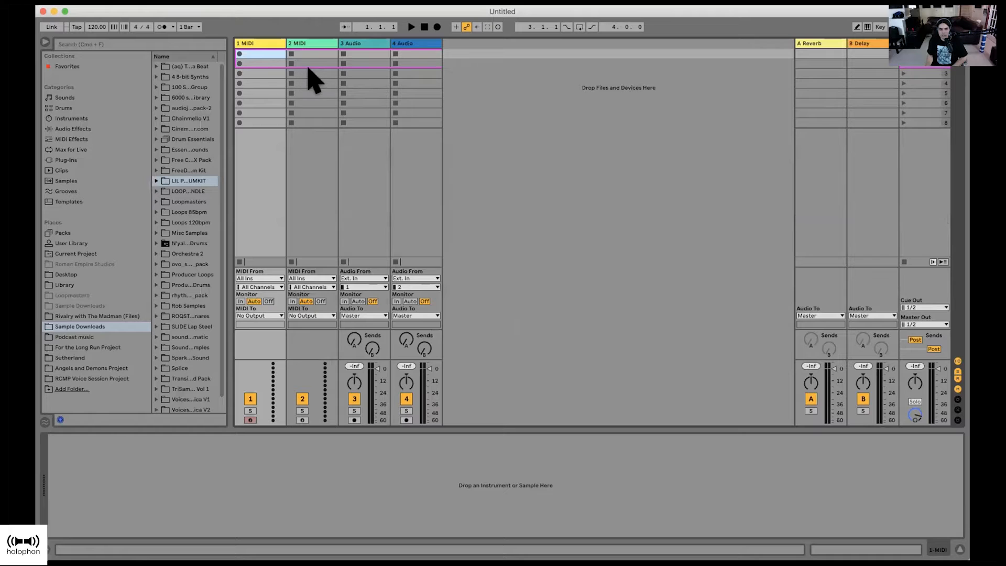
Step: Widen the MIDI and audio tracks in the Session View and heighten the mixer section to reveal the full volume scales
left_click_drag(286, 43, 382, 42)
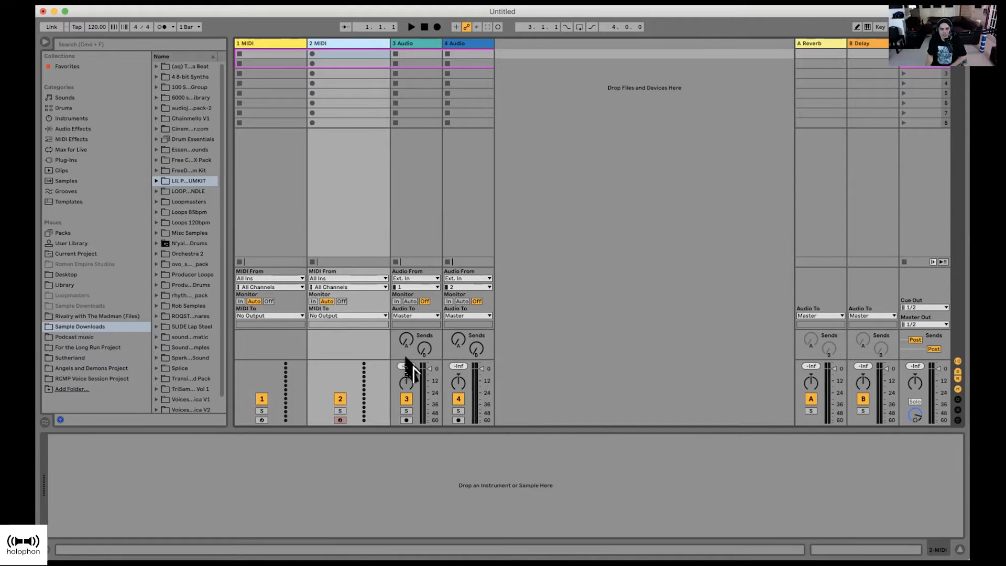
left_click_drag(413, 354, 413, 314)
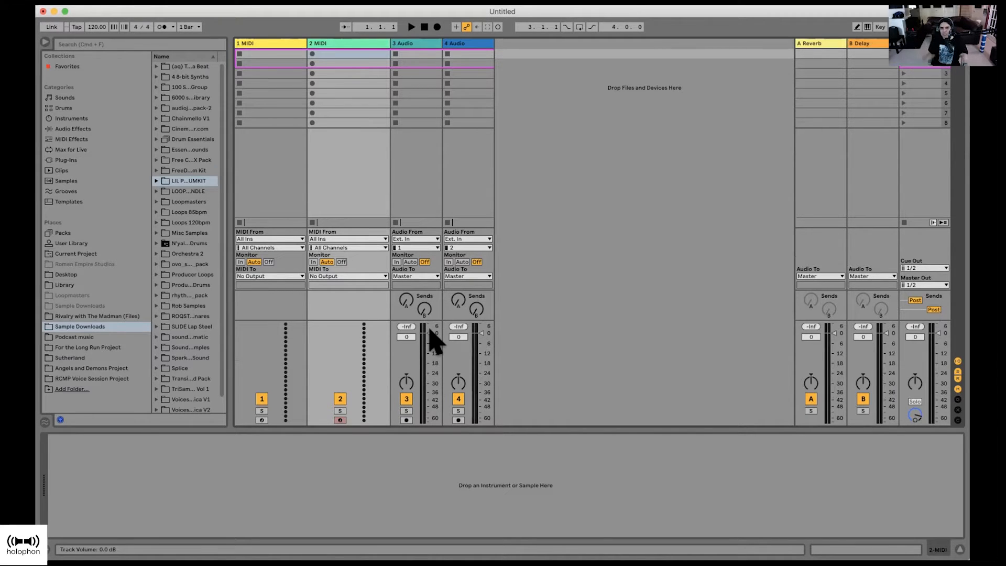
left_click(44, 40)
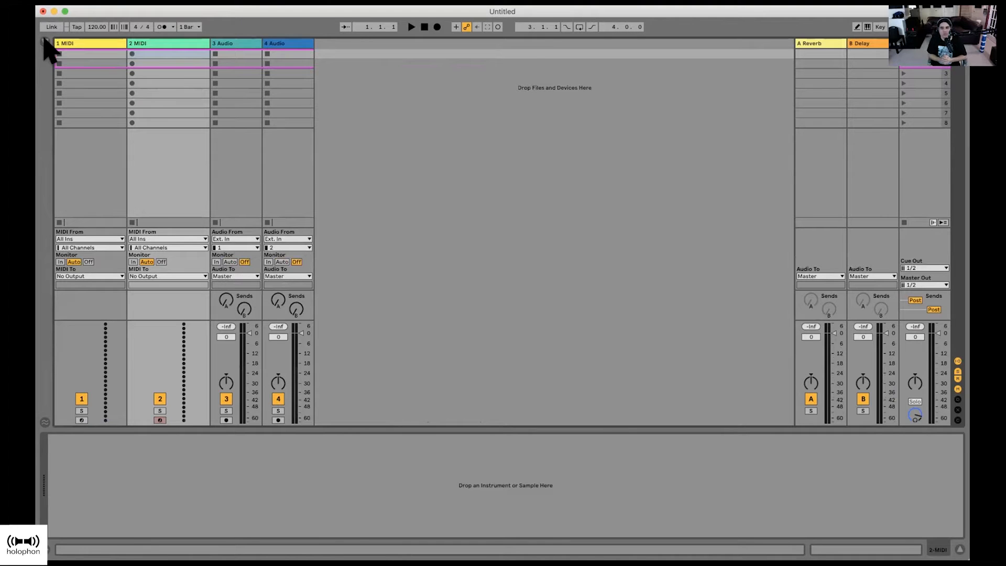
left_click_drag(262, 42, 396, 42)
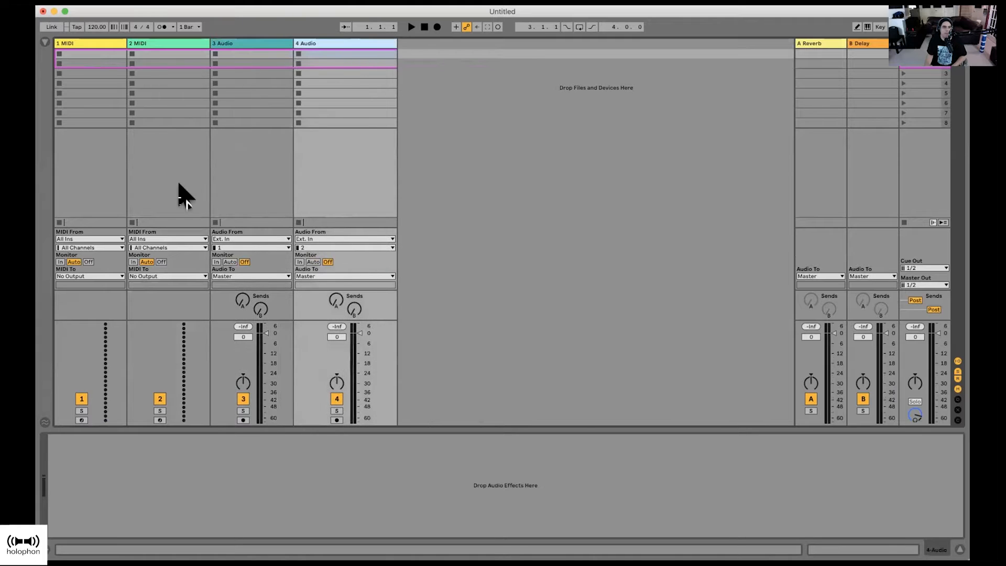
Step: Widen the browser to fit the full Instruments names and load an empty Drum Rack onto a new track
left_click(45, 42)
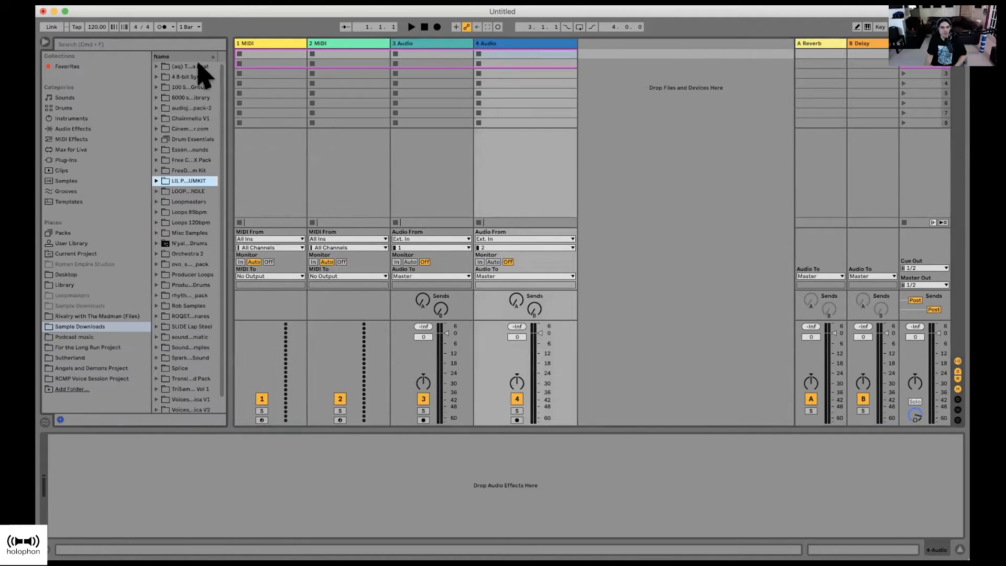
left_click(76, 118)
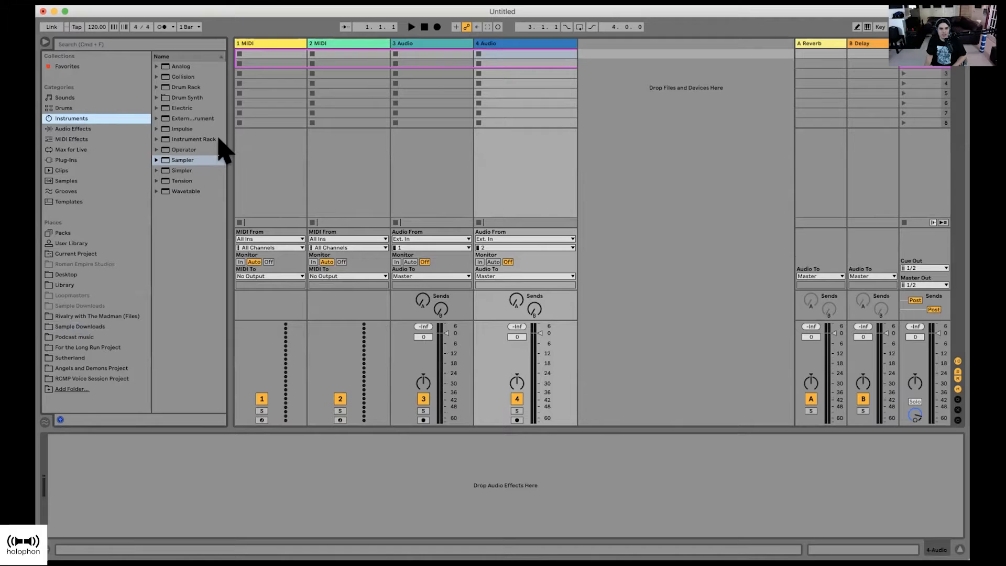
left_click_drag(226, 144, 259, 138)
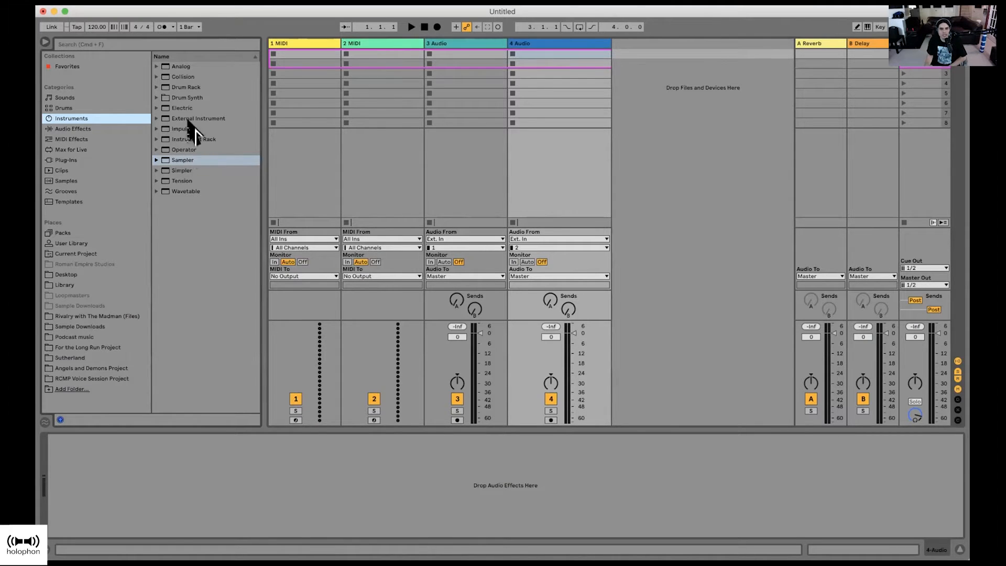
left_click(186, 88)
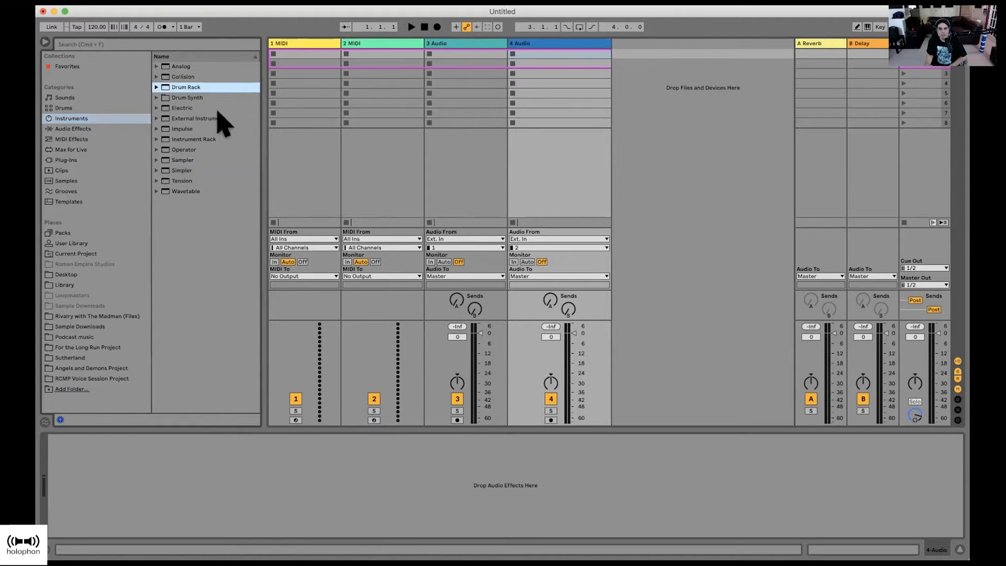
double_click(184, 87)
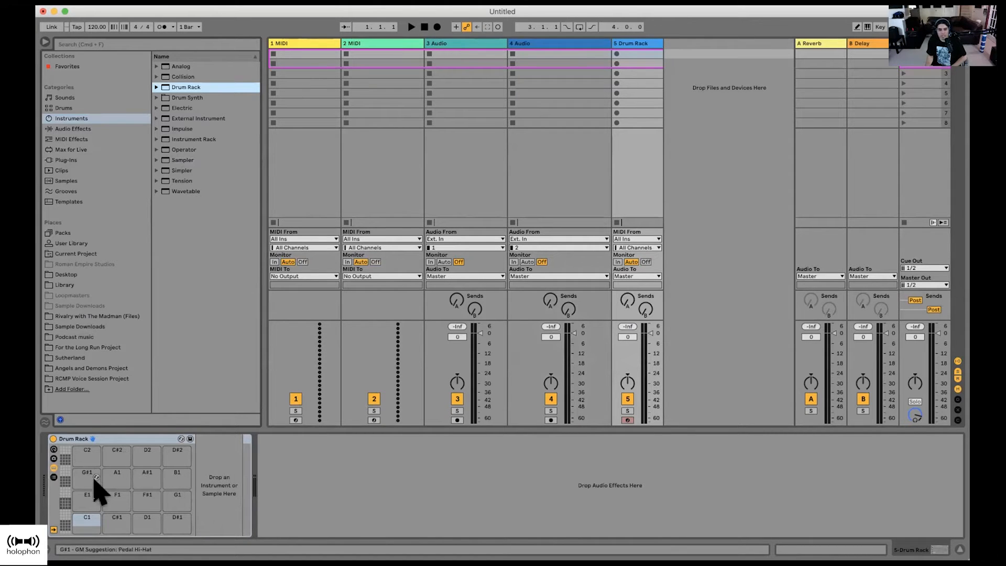
Step: Examine the Drum Rack's full range of pads, from the lowest octave at C-2 to the highest, ending at the lowest
left_click(64, 522)
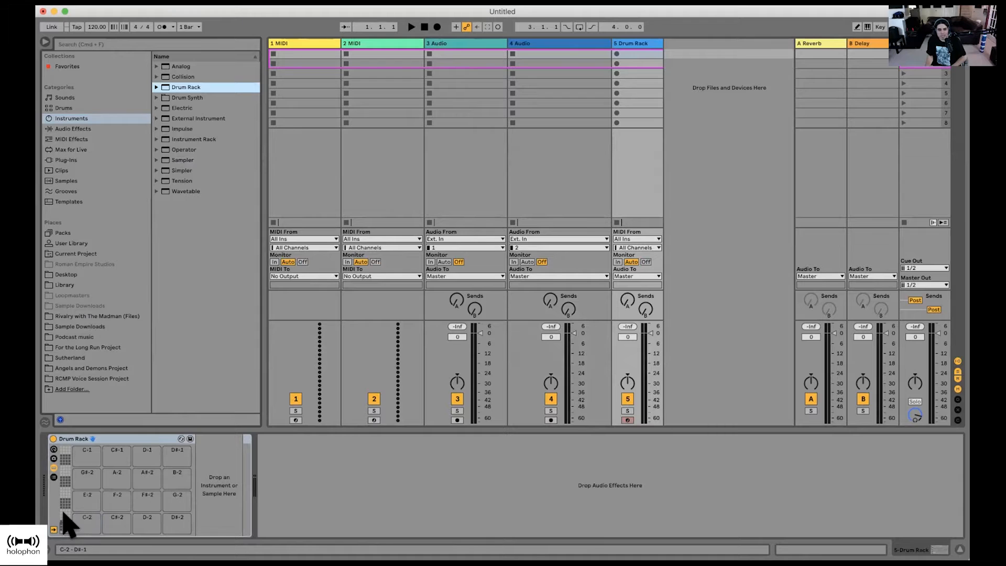
left_click(61, 527)
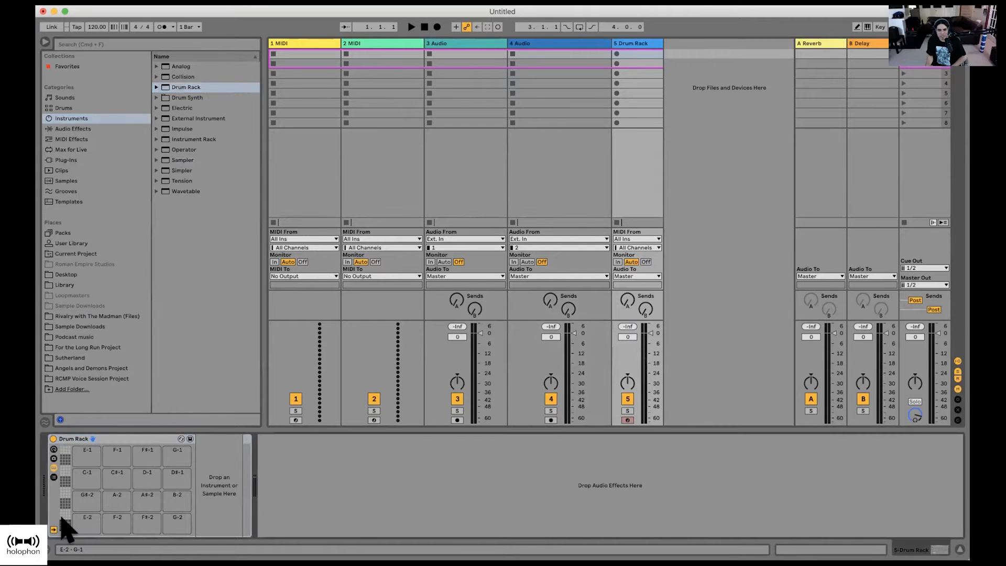
left_click_drag(61, 526, 62, 475)
left_click(63, 524)
scroll(62, 521, "down", 1)
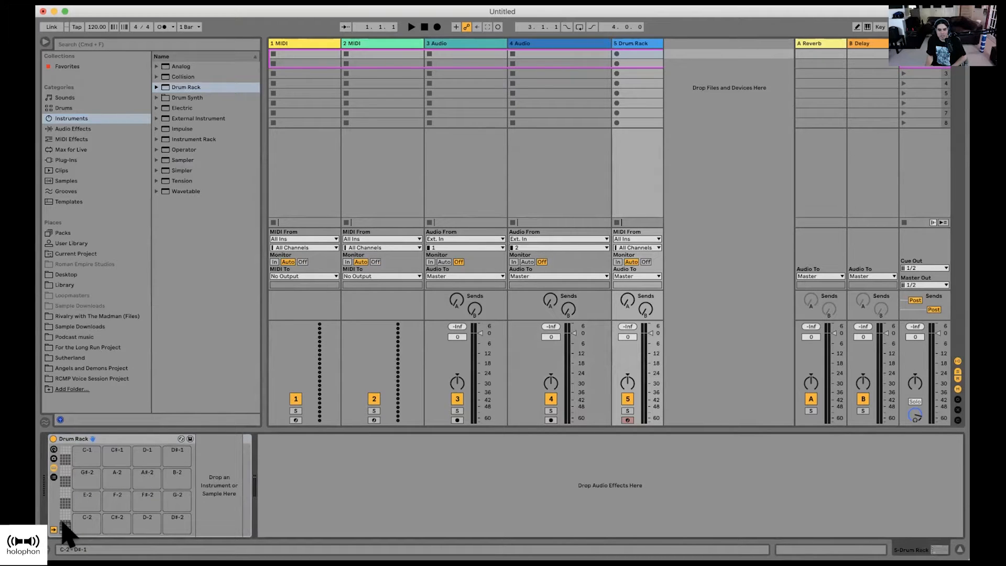
scroll(63, 516, "up", 20)
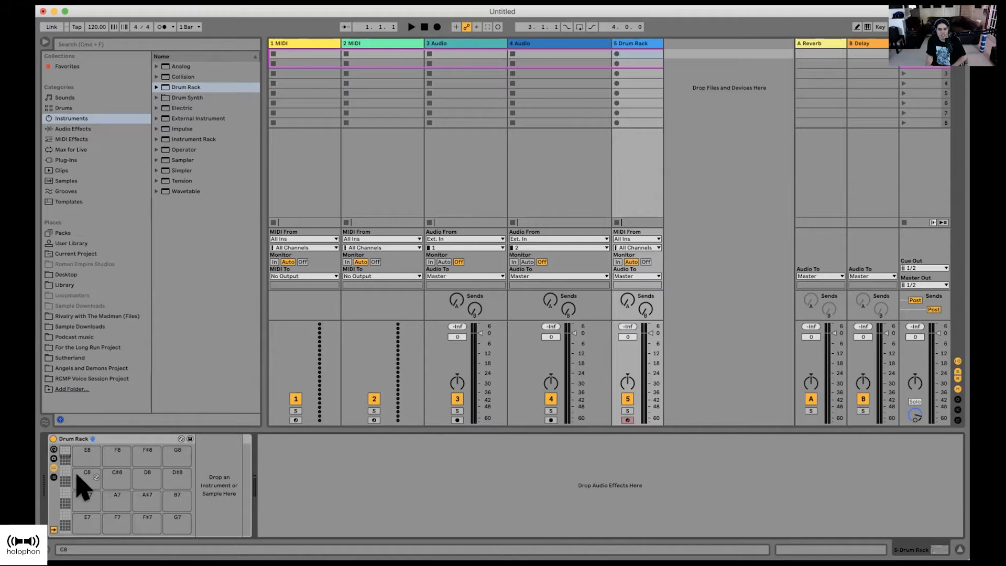
scroll(68, 471, "down", 20)
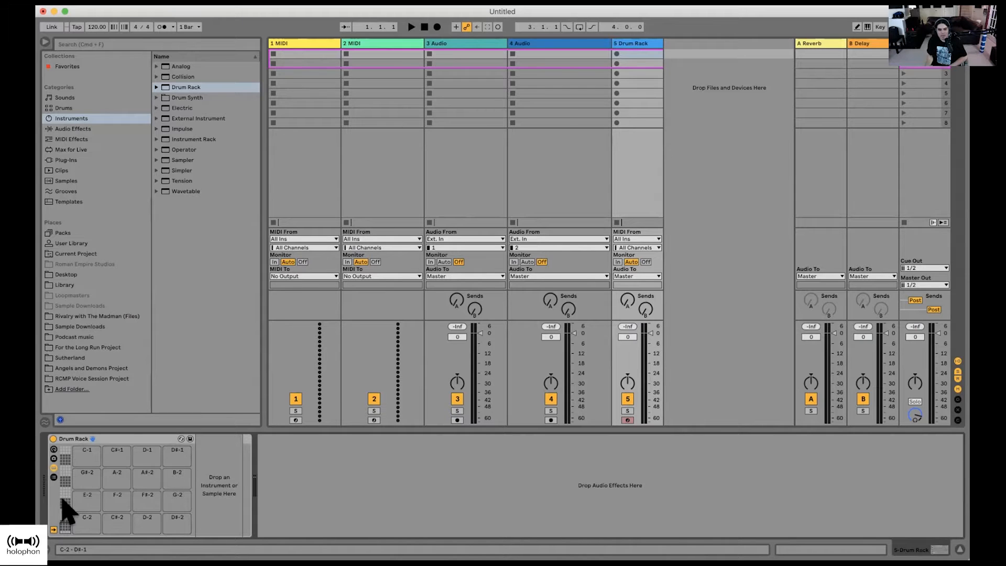
scroll(67, 511, "up", 15)
scroll(67, 511, "down", 16)
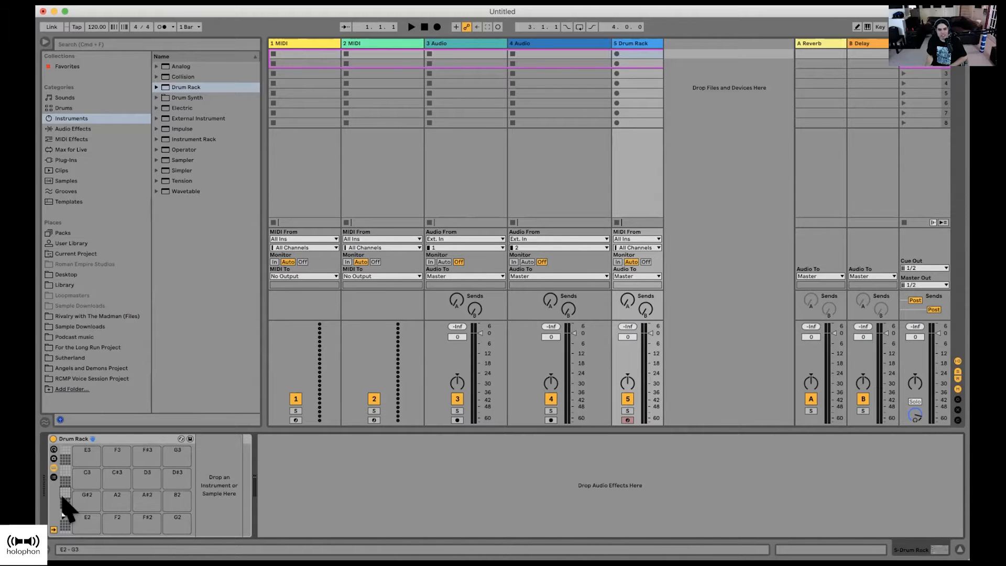
scroll(67, 510, "down", 9)
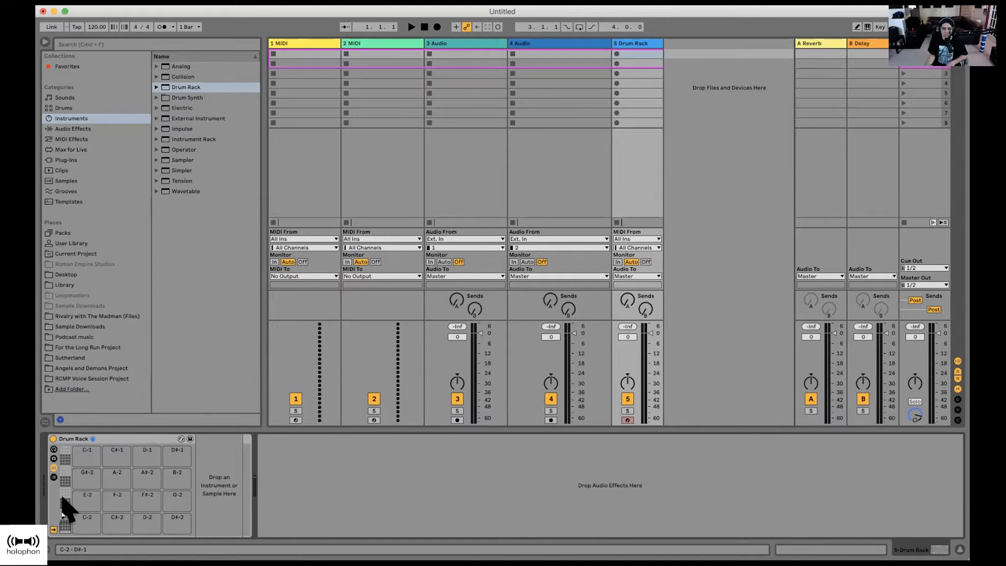
scroll(61, 498, "up", 20)
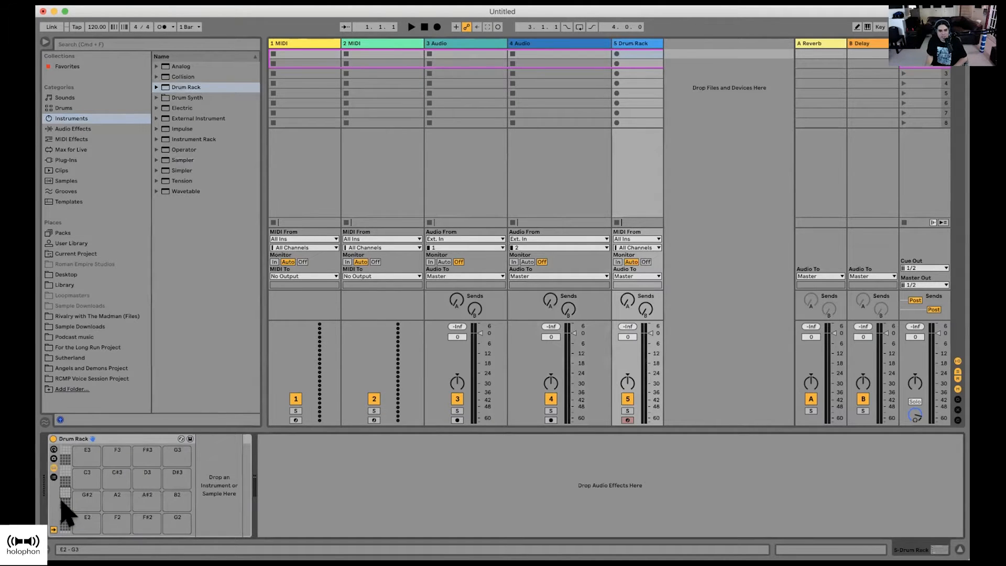
scroll(61, 501, "down", 20)
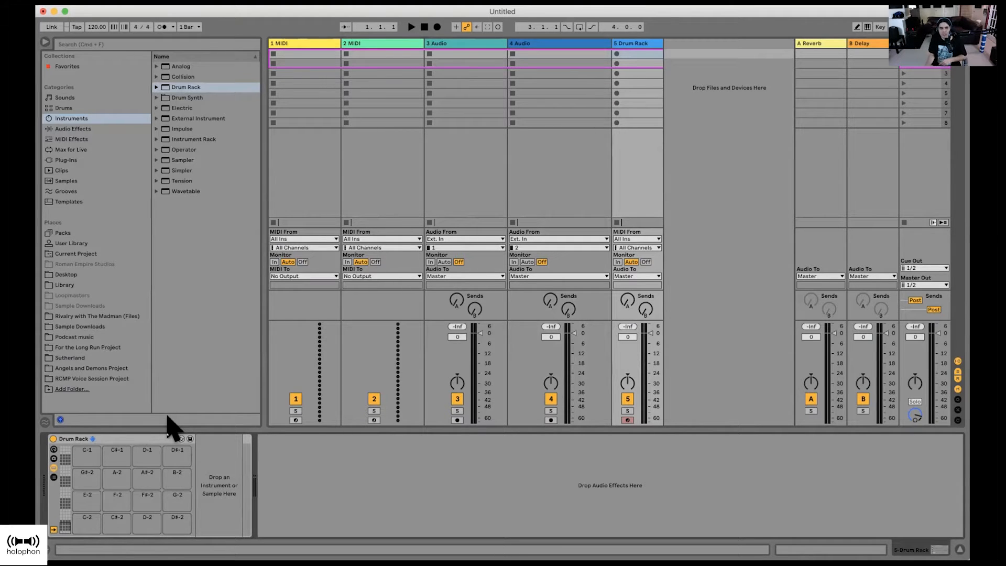
Step: Display the Sample Downloads folder in the browser and widen the browser until the full folder names fit
left_click(69, 160)
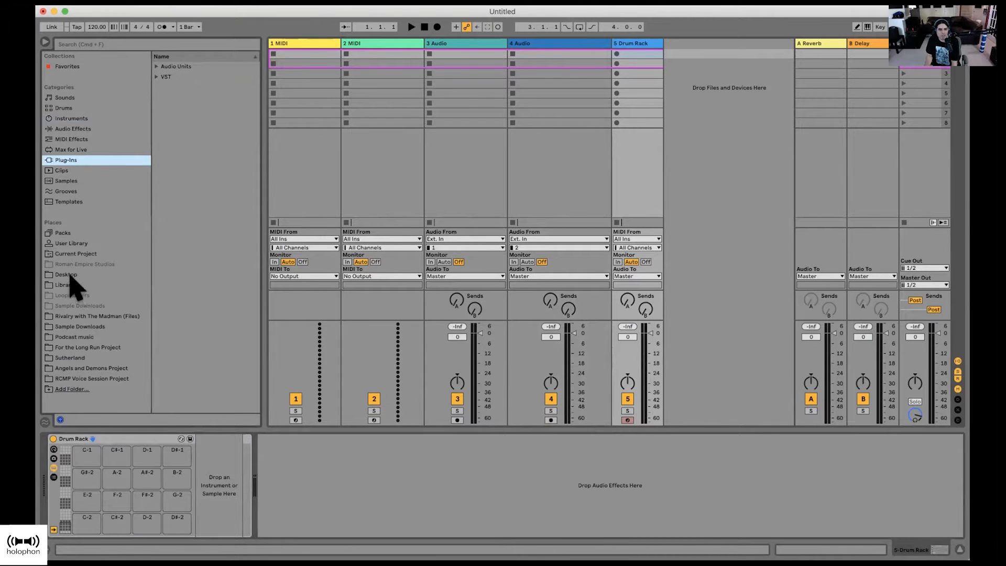
left_click(89, 327)
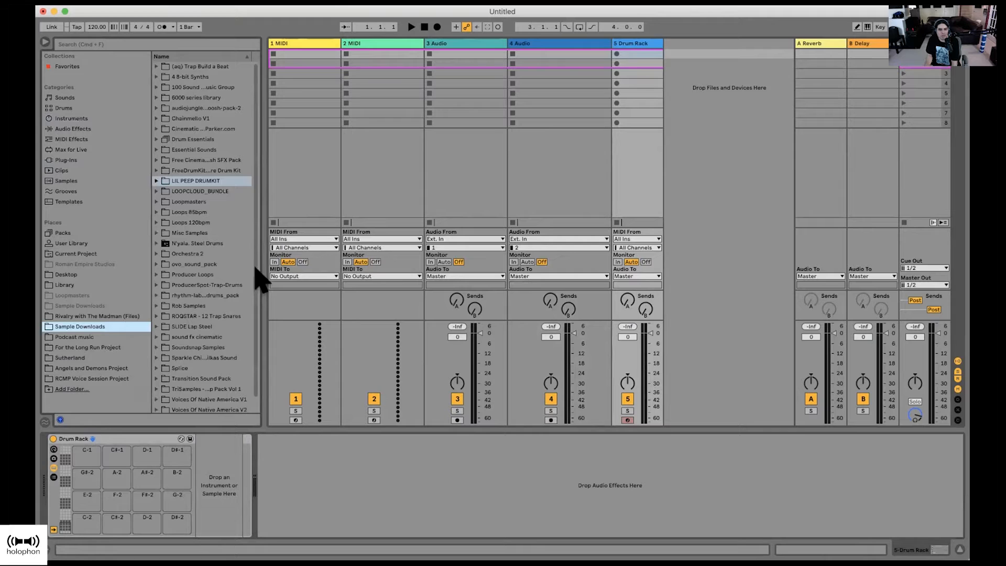
left_click_drag(259, 252, 394, 258)
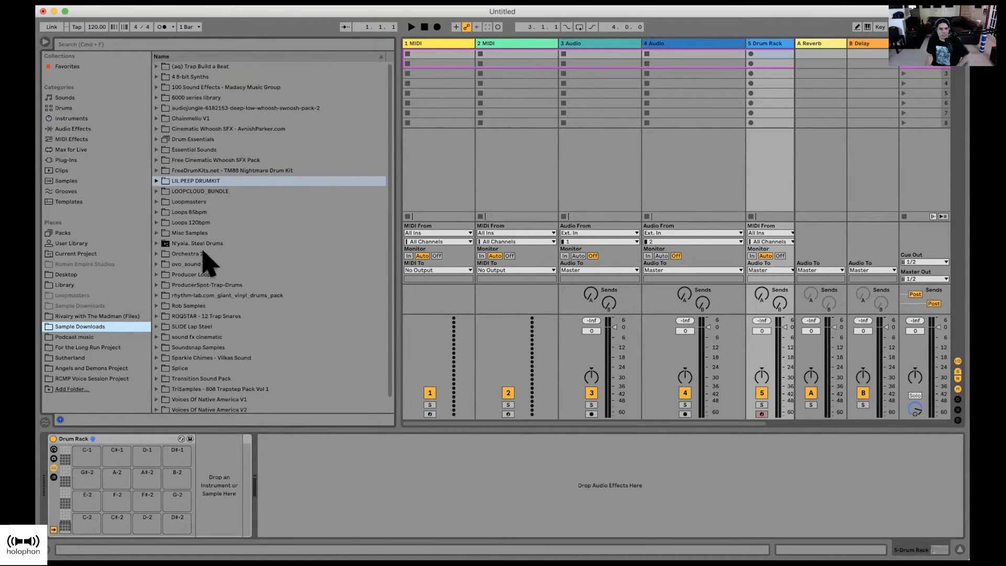
scroll(215, 267, "down", 1)
scroll(198, 272, "down", 1)
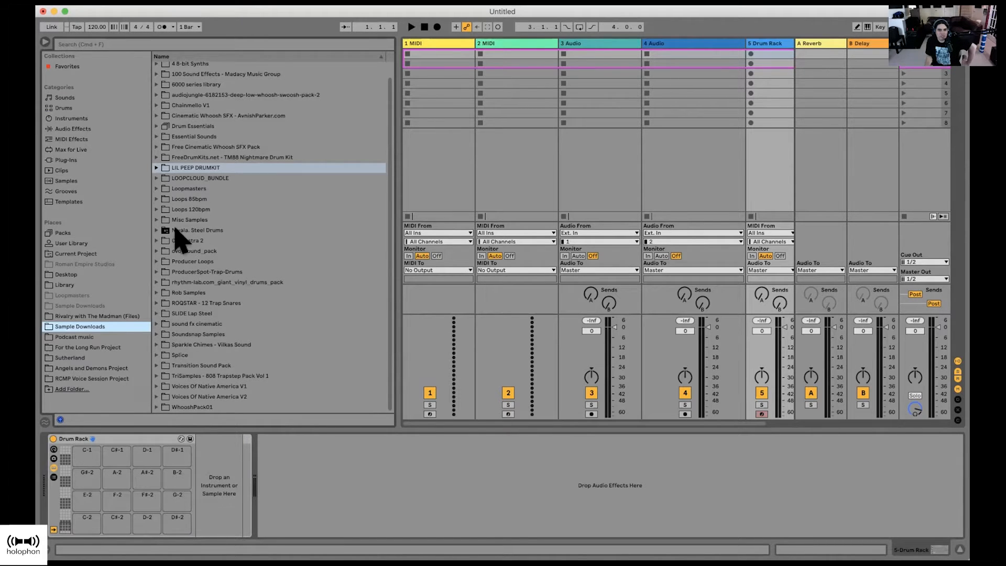
Step: Expand Producer Loops, Classic Bollywood - DEMO CONSTRUCTION KIT and its DEMO KIT folder, and preview CBW_Kit_07_Tabla_94.wav
left_click(156, 260)
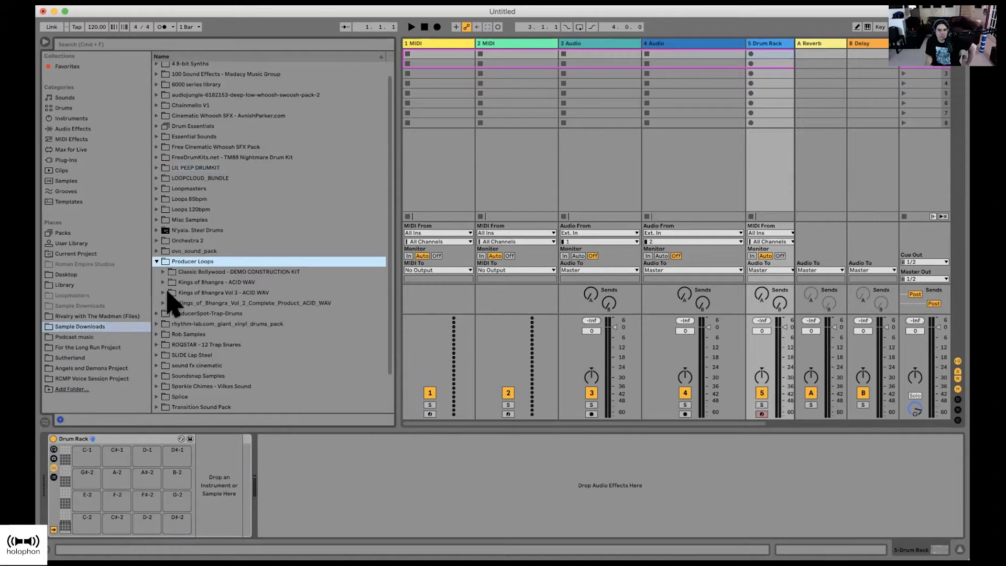
left_click(163, 272)
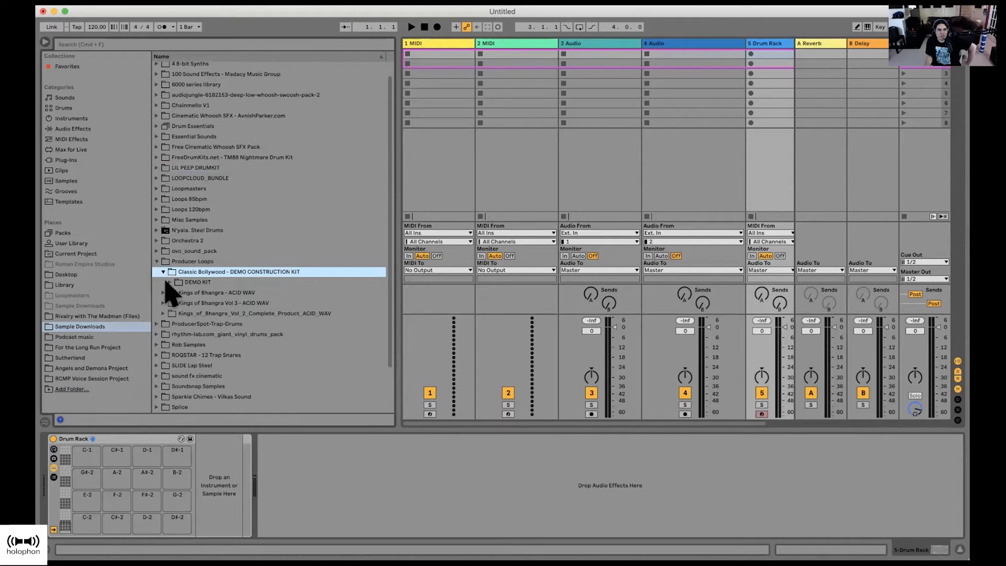
left_click(169, 282)
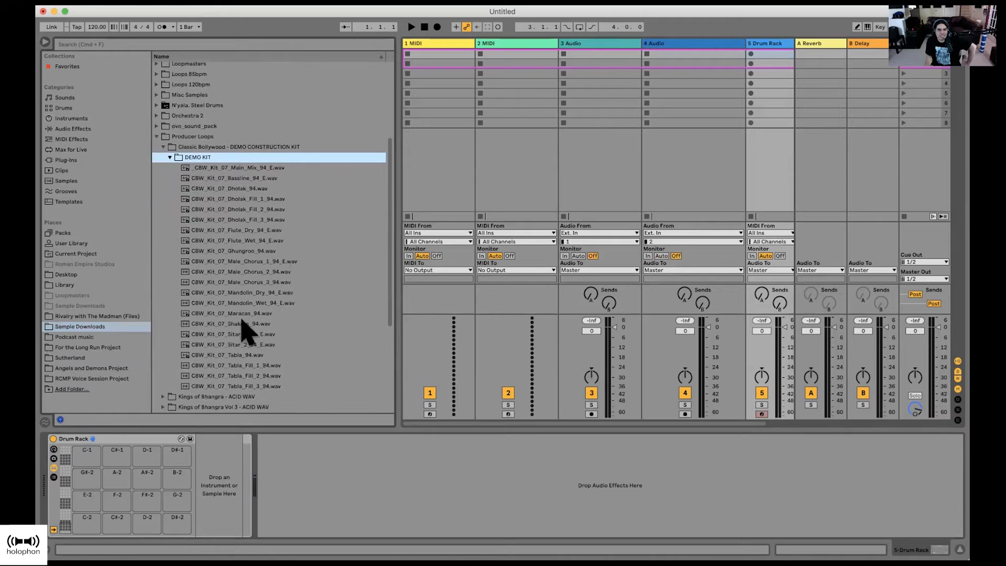
left_click(227, 354)
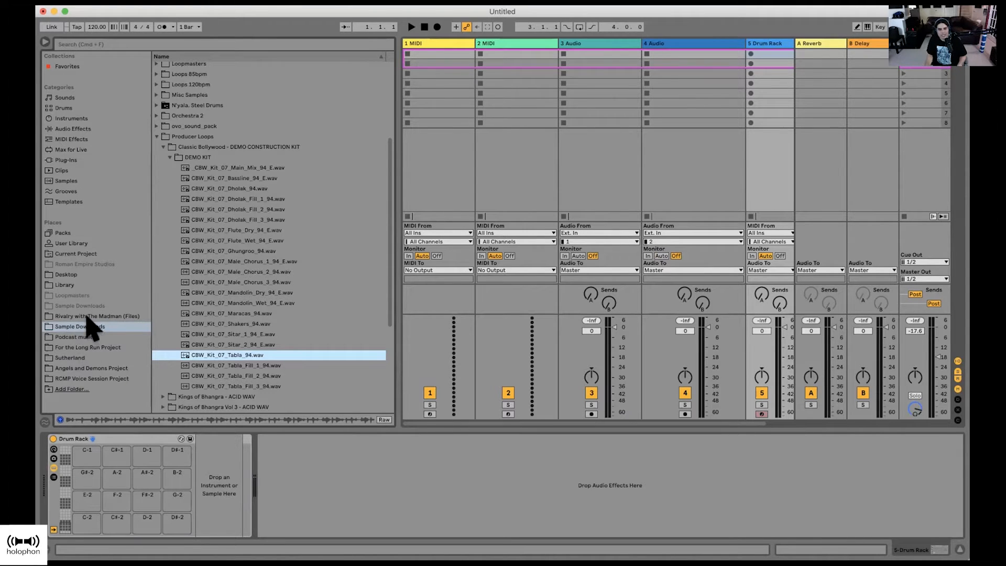
Step: Open the dialog for adding a folder to Places and cancel it without adding one
left_click(65, 390)
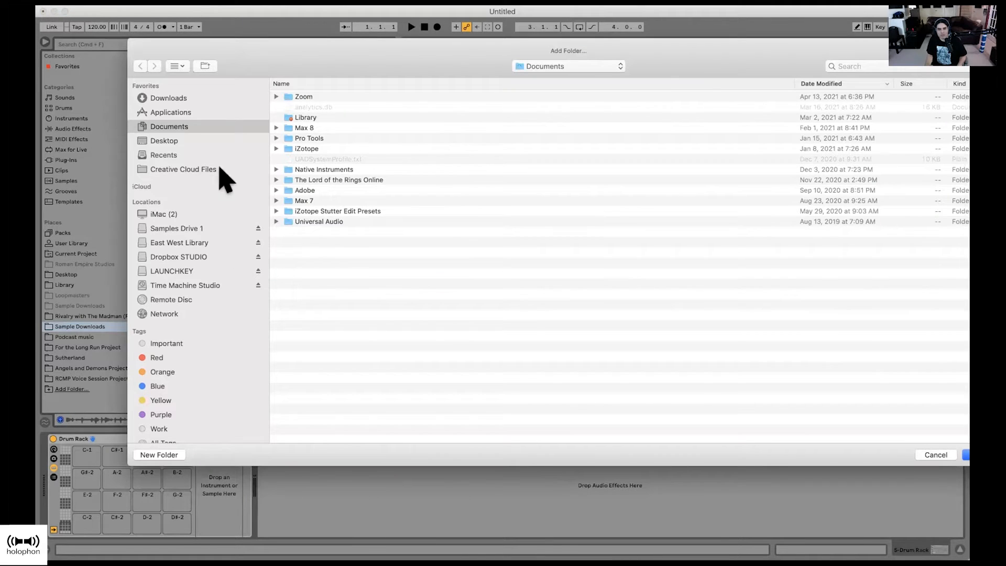
left_click(936, 454)
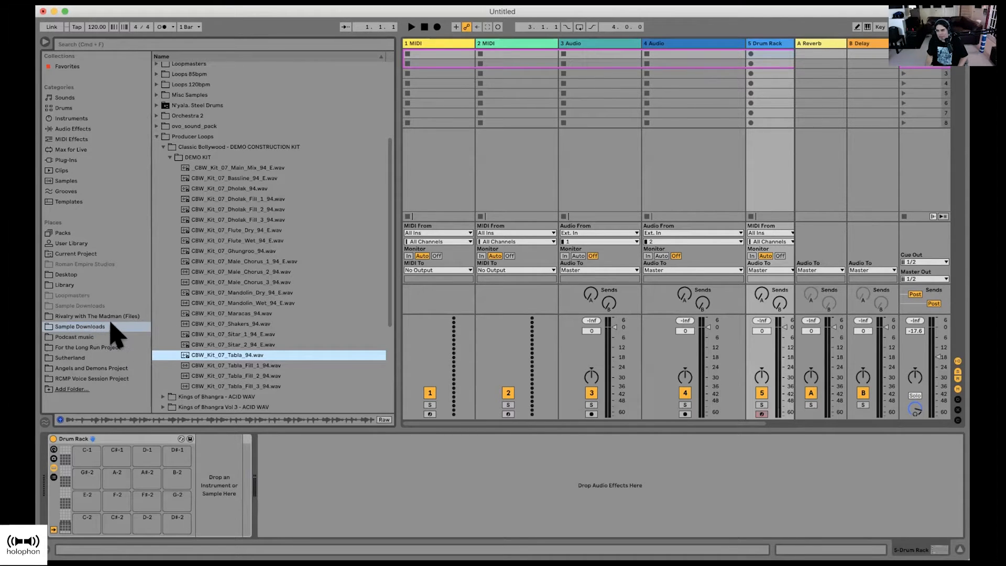
Step: Look over the DEMO KIT samples and the browser's search field, and select CBW_Kit_07_Tabla_94.wav
scroll(265, 280, "down", 2)
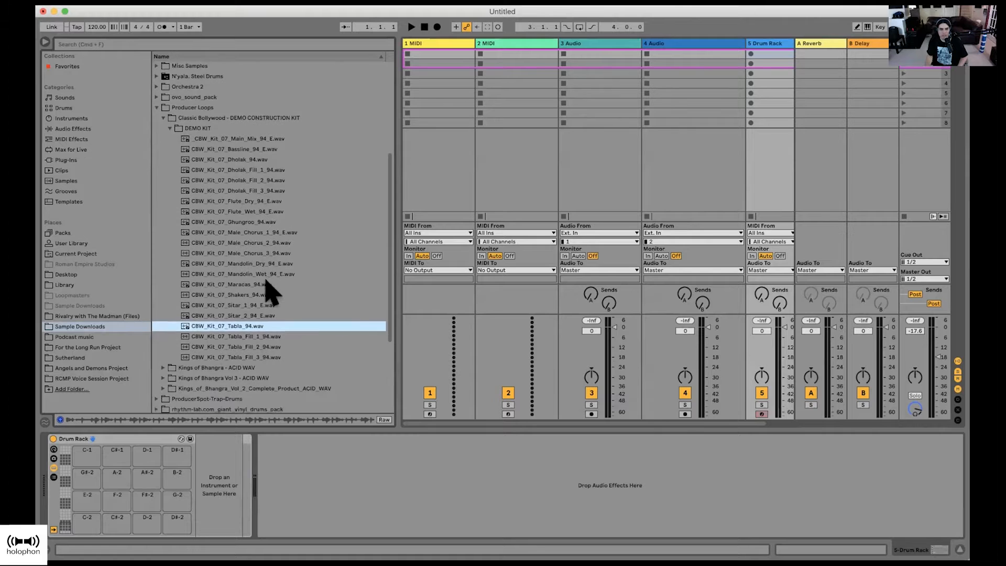
scroll(265, 281, "up", 6)
left_click(188, 43)
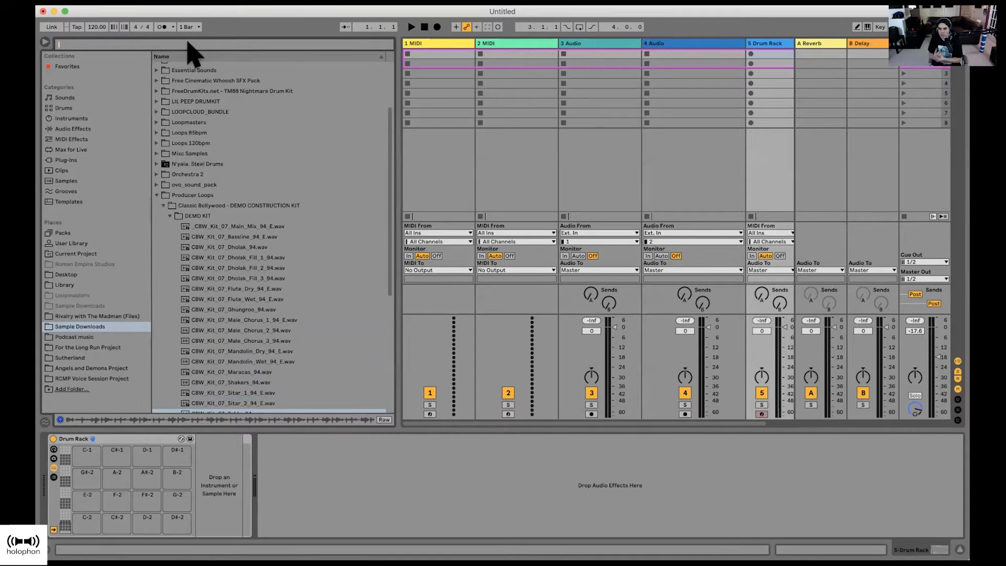
scroll(234, 252, "down", 10)
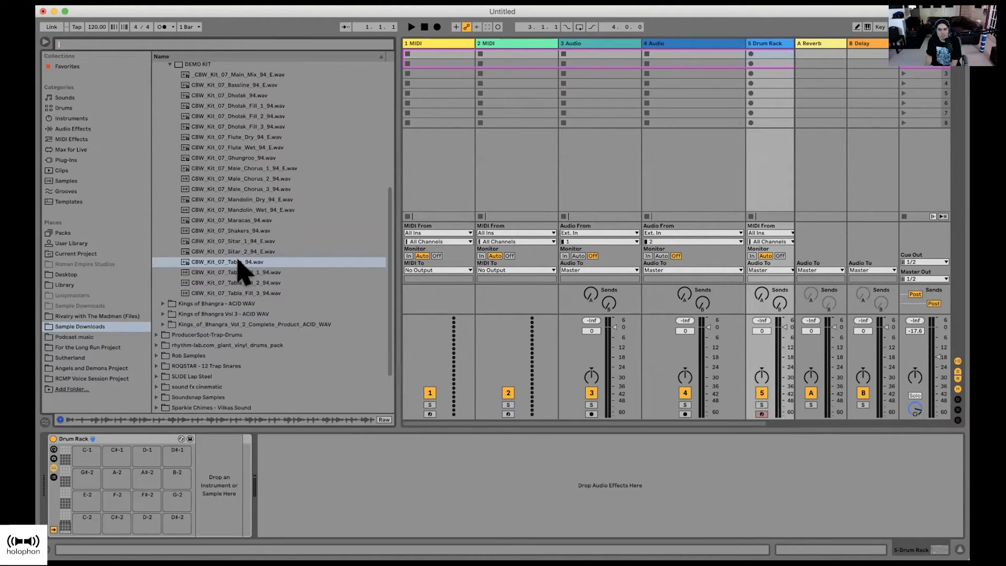
left_click_drag(239, 263, 259, 275)
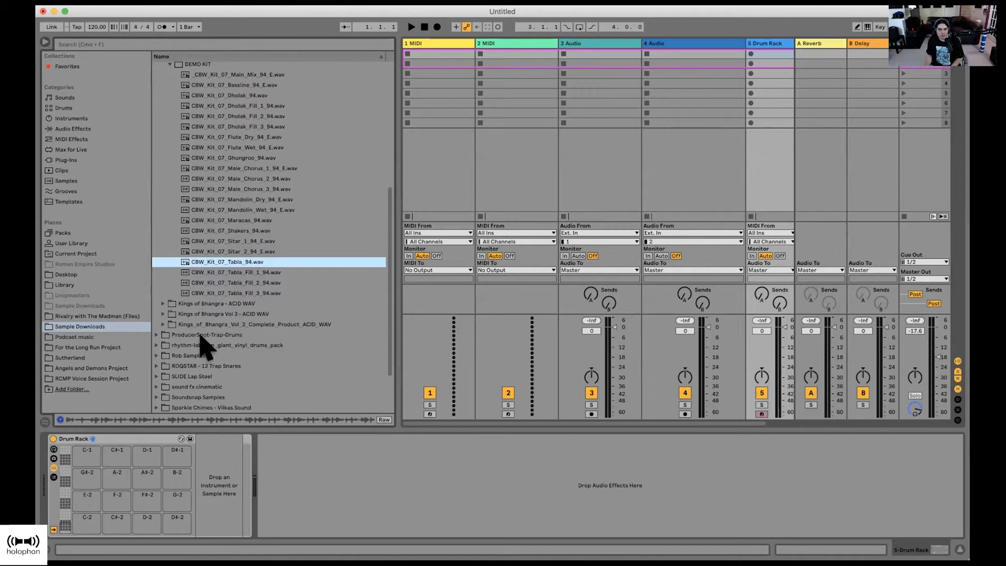
Step: Load CBW_Kit_07_Tabla_94.wav onto the C1 pad of the Drum Rack
left_click_drag(63, 523, 62, 495)
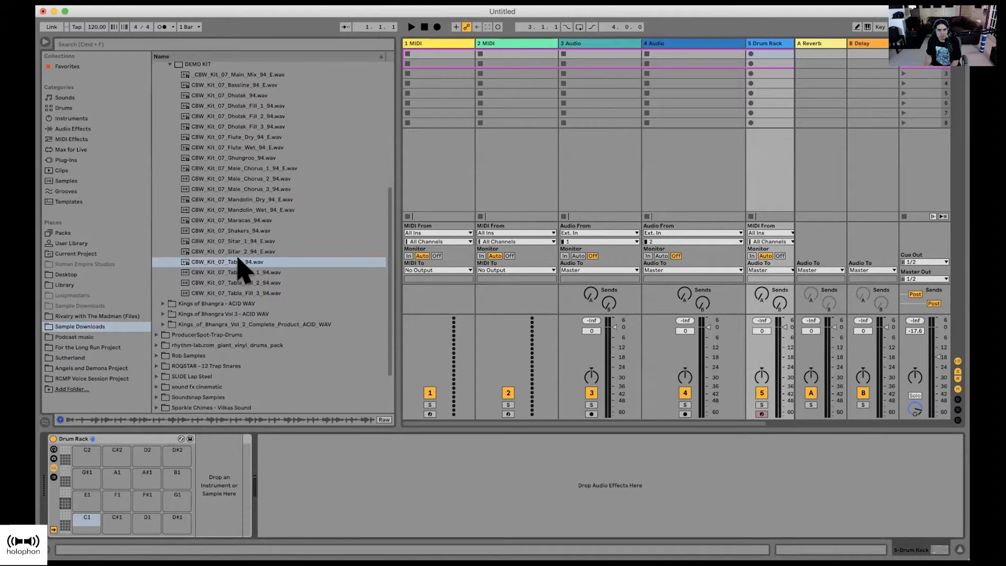
left_click_drag(265, 262, 86, 522)
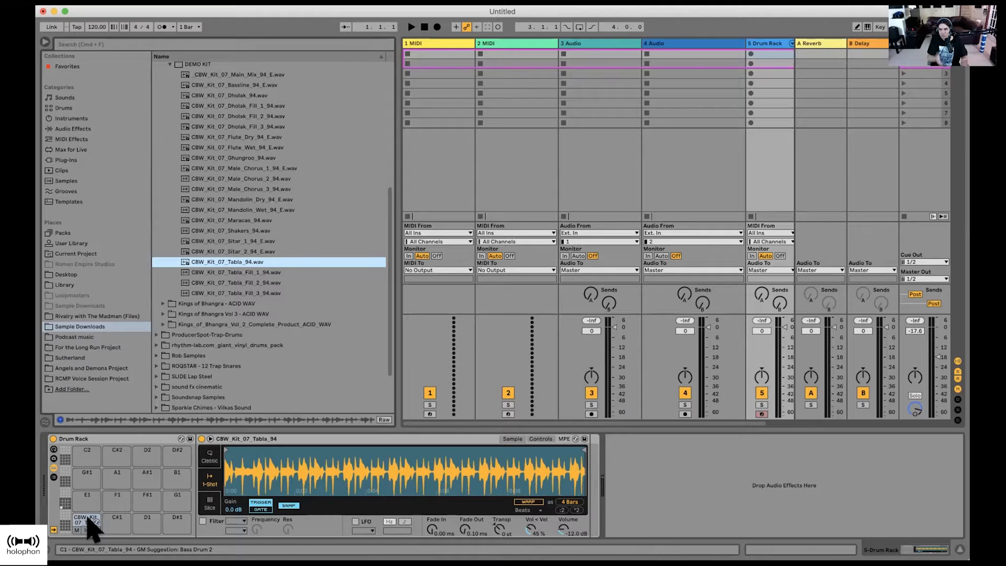
key("Delete")
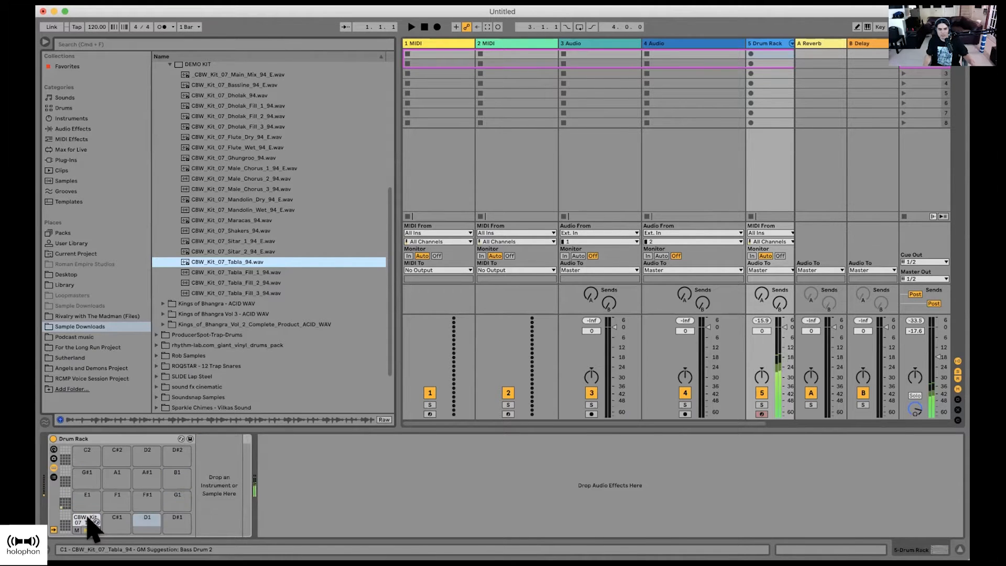
key("super+z")
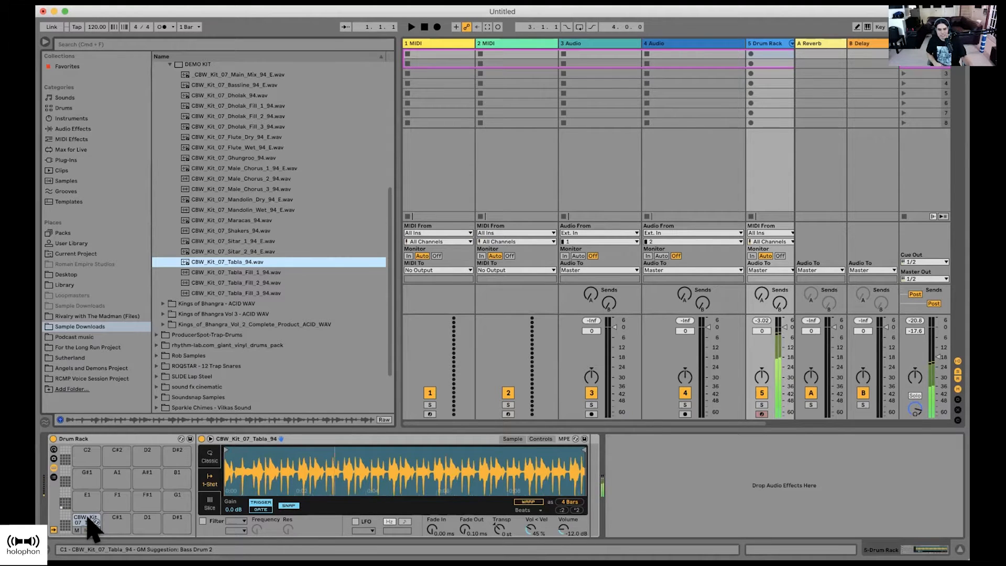
Step: Start playback, set the C1 tabla sample to Gate triggering, and select its Simpler device in the Drum Rack
key("space")
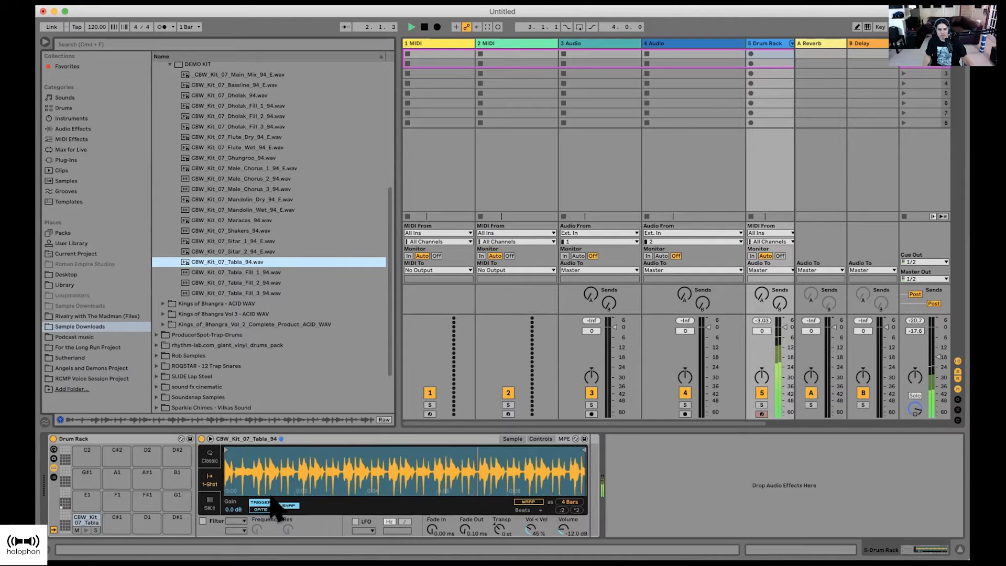
left_click(260, 509)
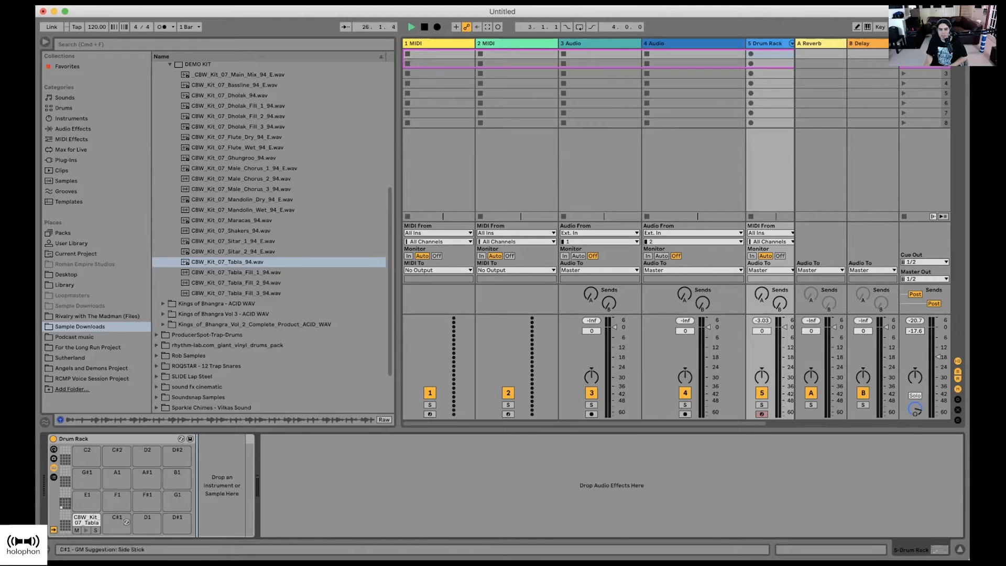
left_click(82, 521)
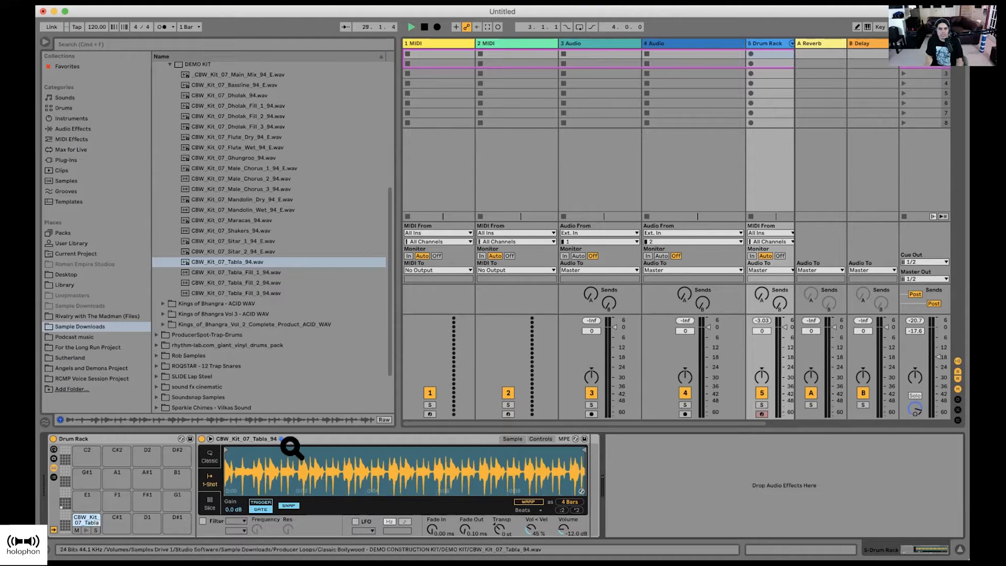
left_click(306, 437)
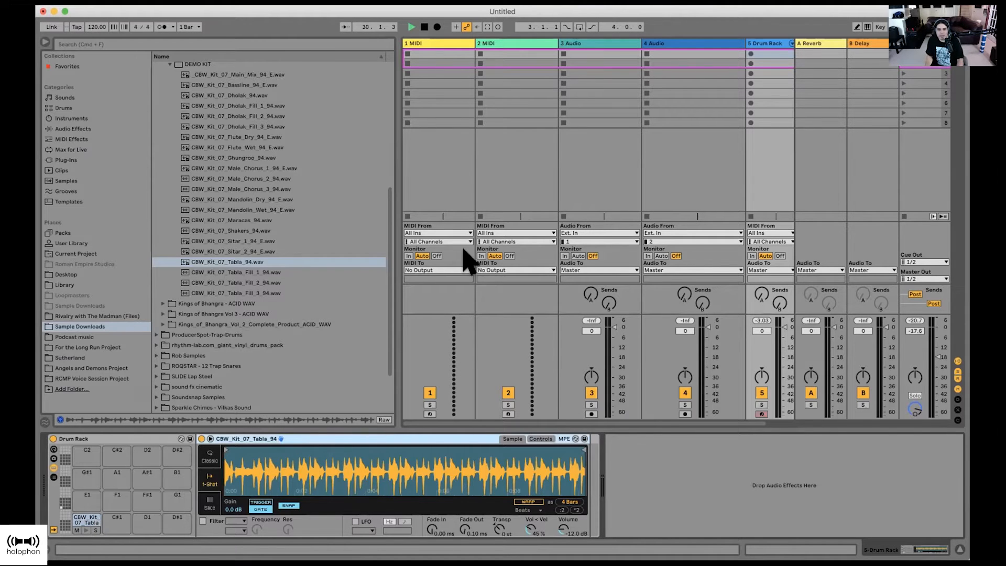
Step: Load an empty Simpler from the Instruments category onto the 2 MIDI track
left_click(508, 44)
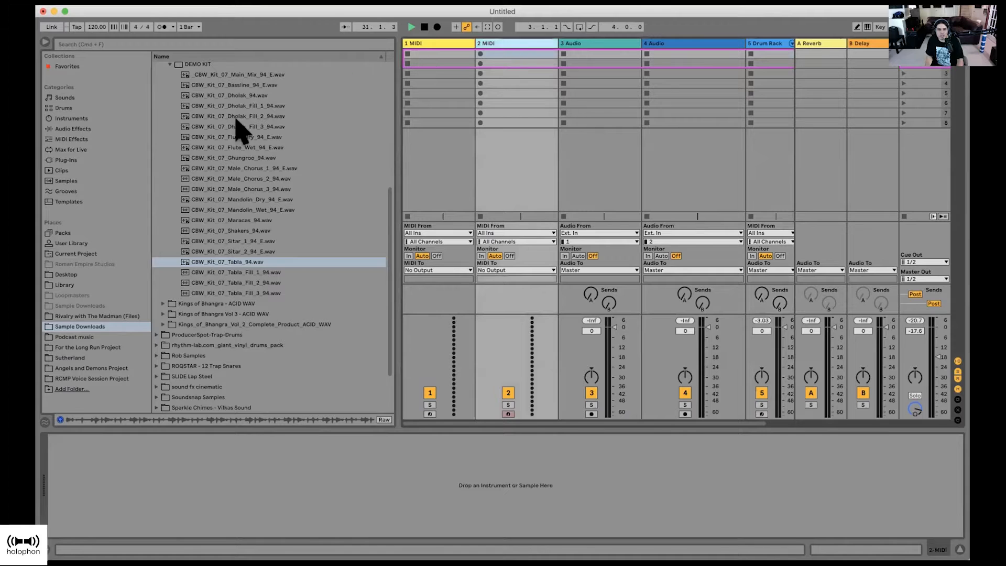
scroll(220, 146, "up", 7)
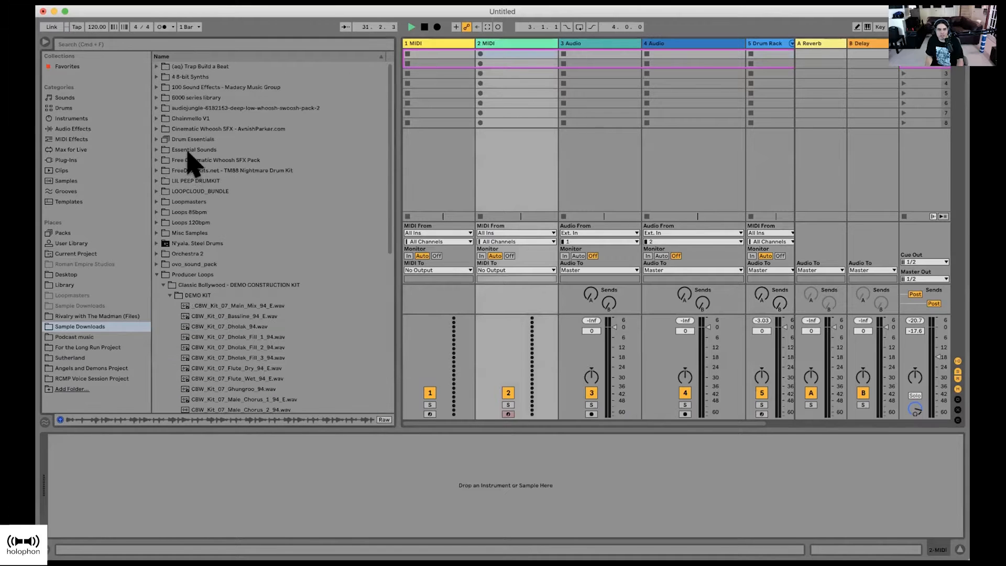
left_click(70, 139)
left_click(72, 119)
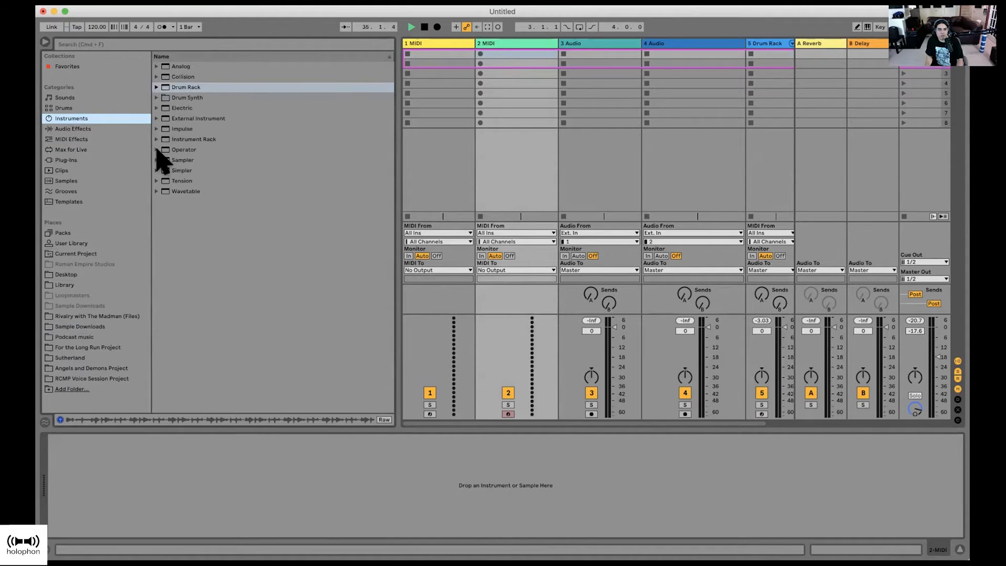
double_click(177, 170)
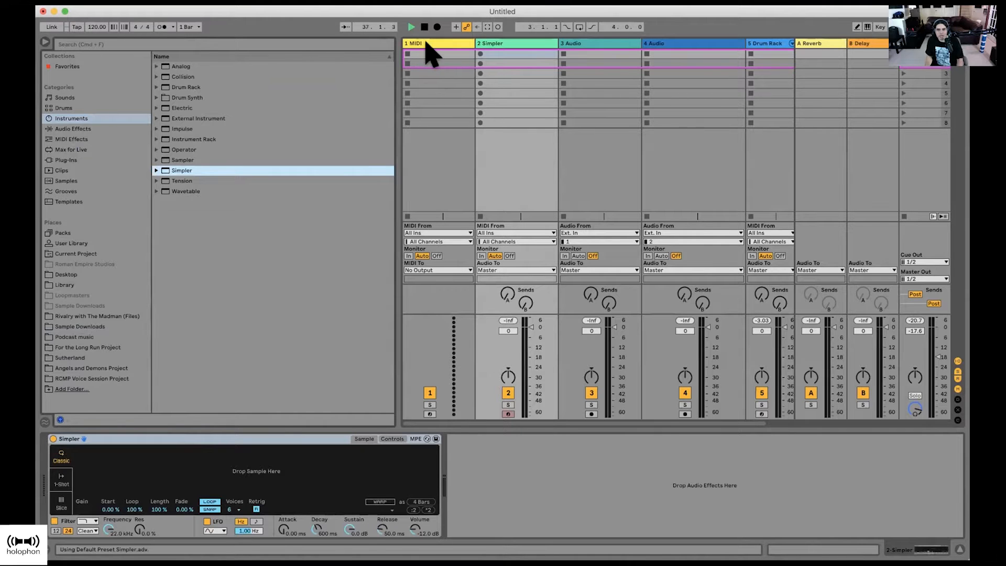
Step: Move the Drum Rack track directly after the Simpler track and delete both Audio tracks
scroll(432, 52, "right", 1)
left_click_drag(754, 43, 553, 52)
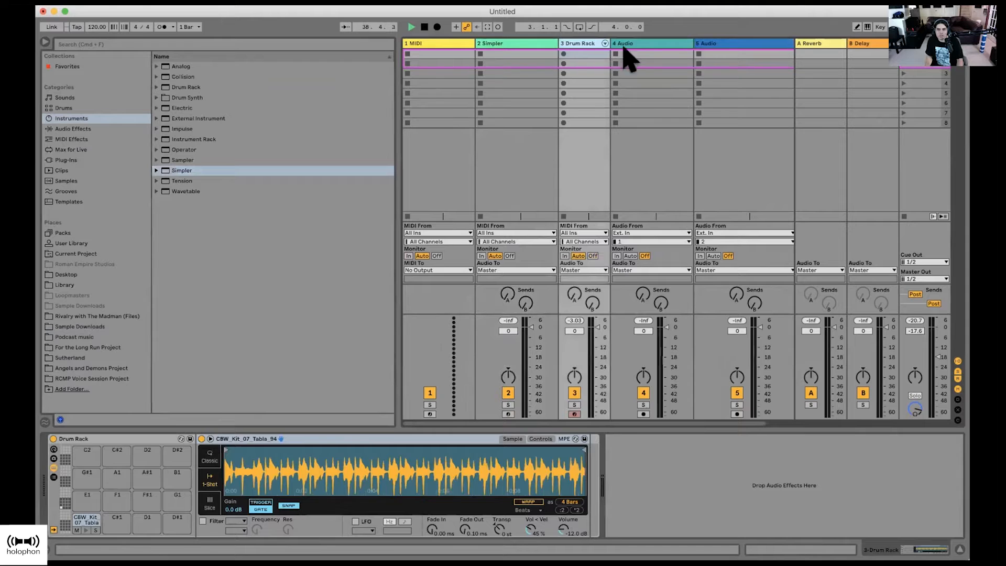
left_click(674, 46)
key("Delete")
key("Delete")
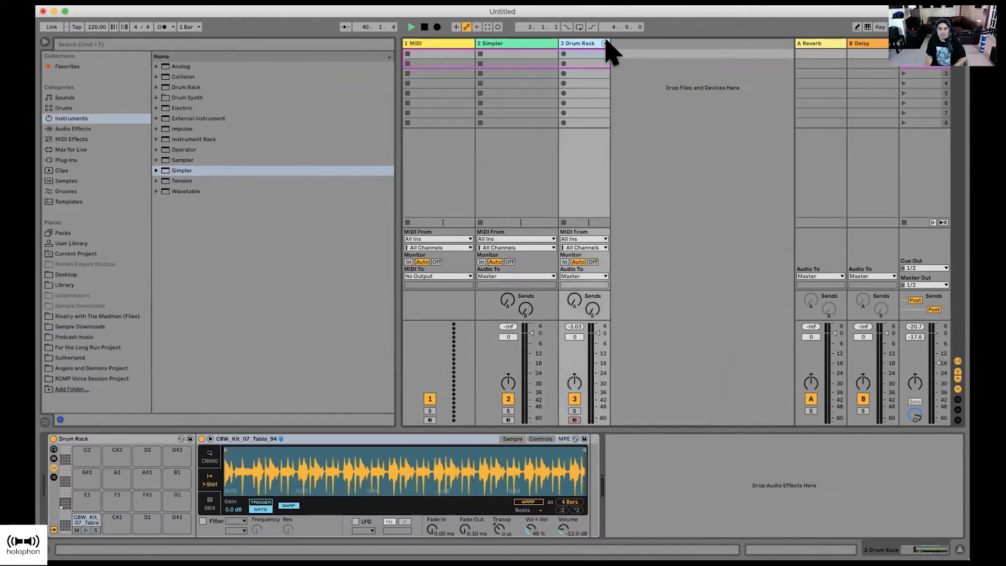
Step: Widen the Drum Rack track and compare the empty Simpler device with the one inside the Drum Rack
left_click_drag(602, 43, 657, 46)
left_click(525, 43)
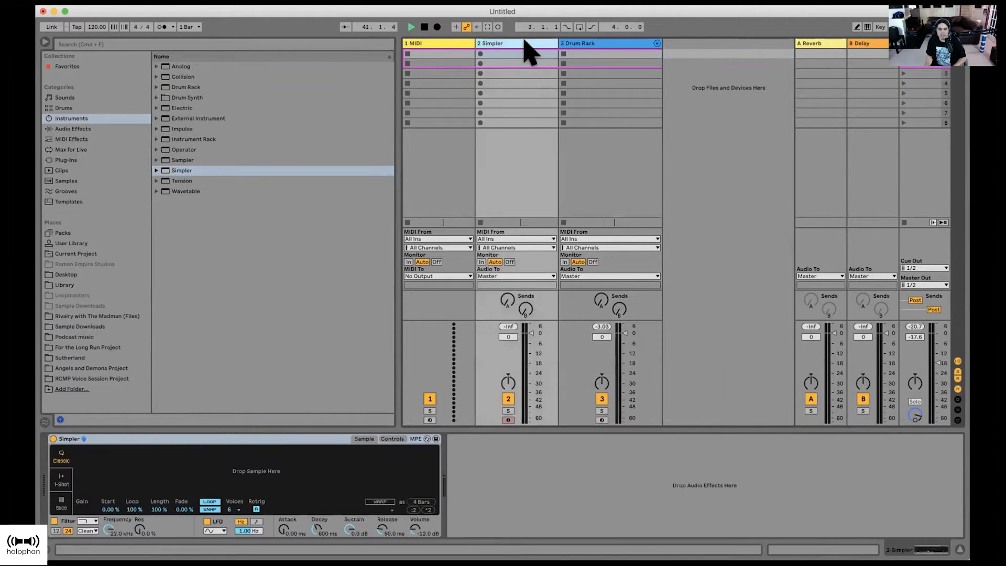
left_click(612, 44)
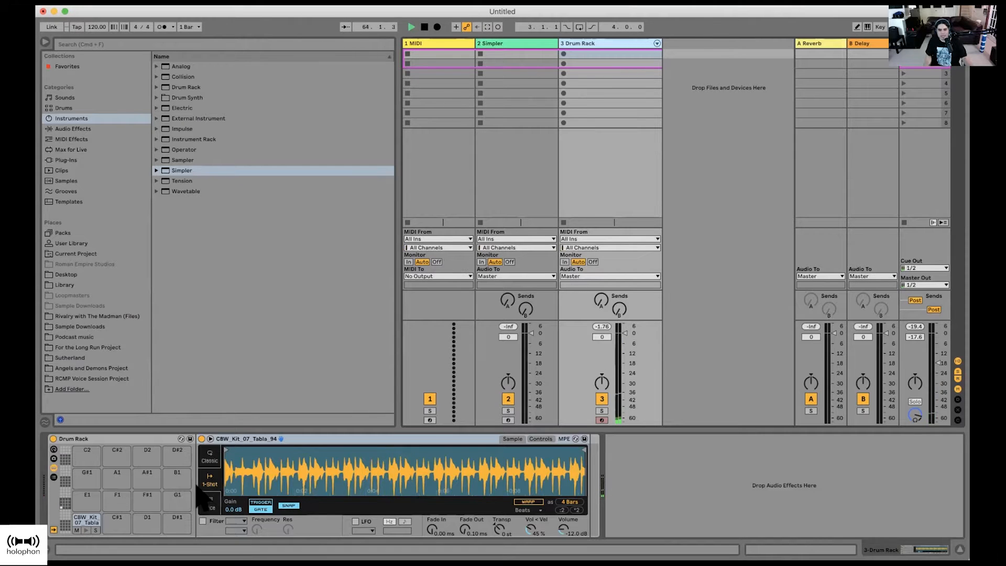
Step: Compare the Classic and 1-Shot modes on the tabla sample, leave its Simpler in Classic, and stop playback
left_click(209, 457)
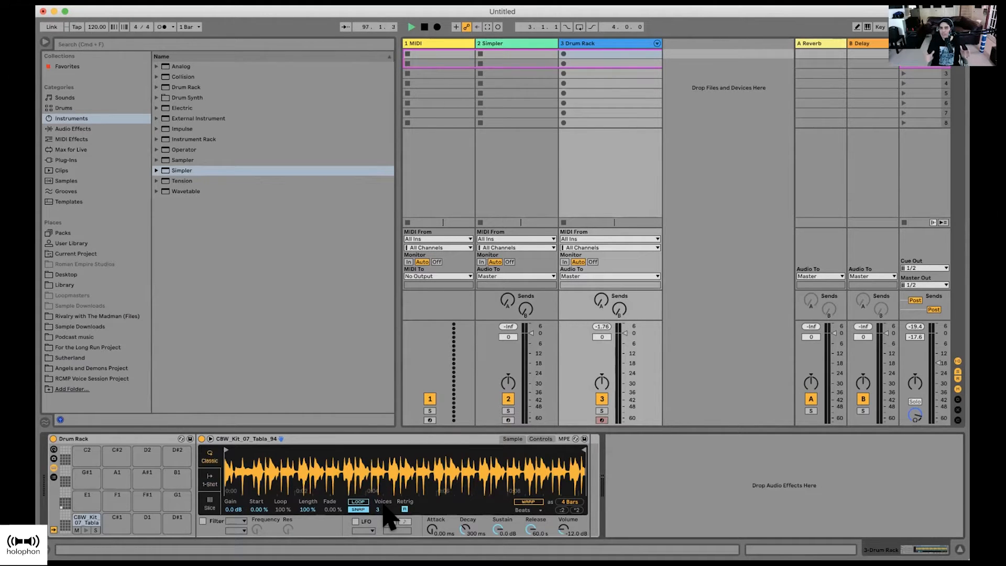
left_click(209, 481)
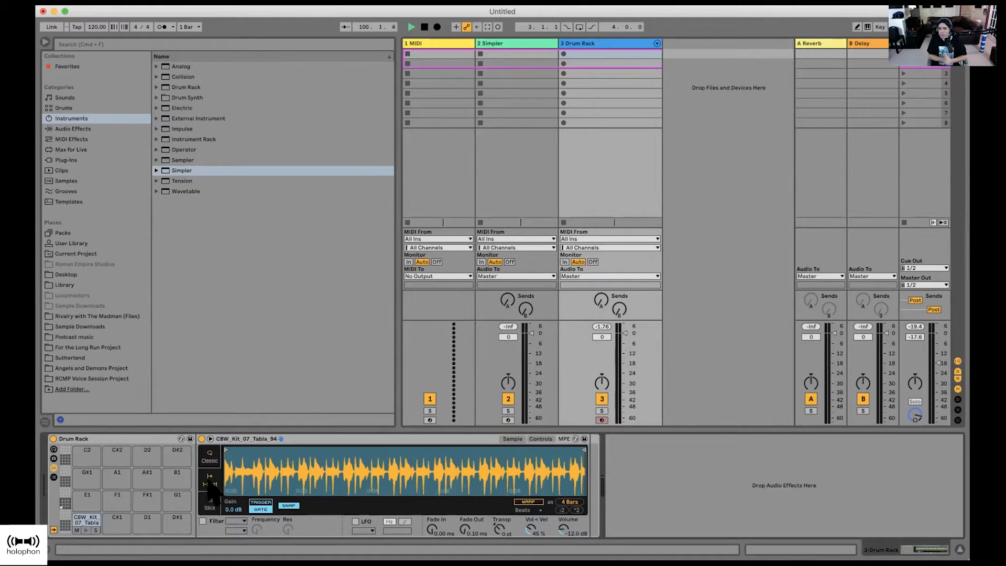
left_click(209, 460)
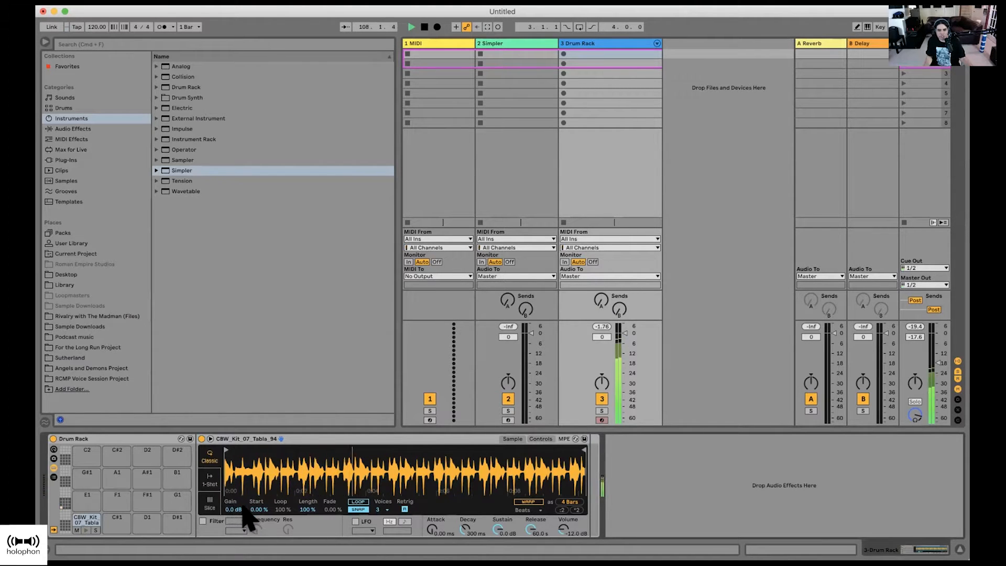
key("space")
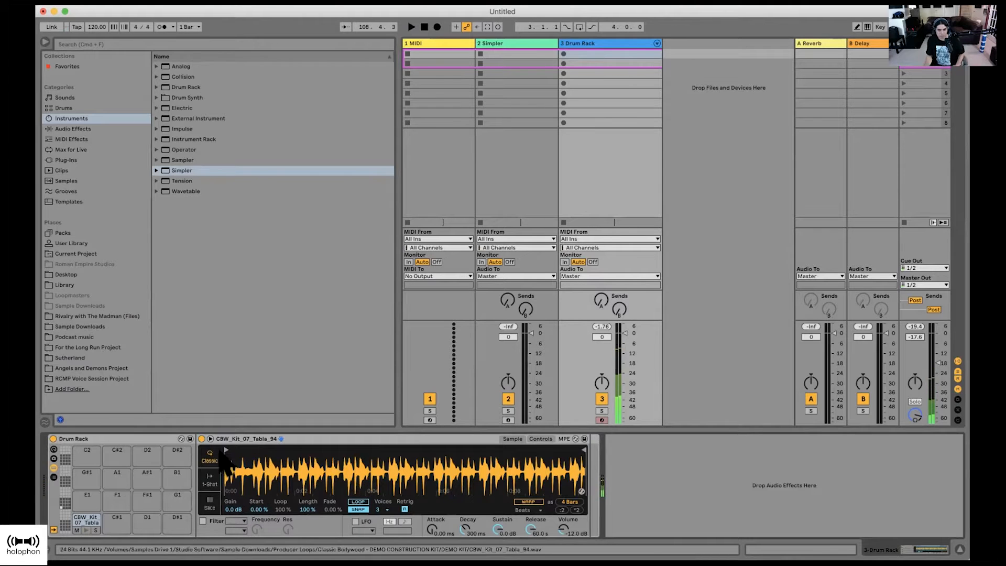
Step: Expand Simpler's large waveform view and bring the sample's start and end markers in to a 1-bar section
left_click(210, 439)
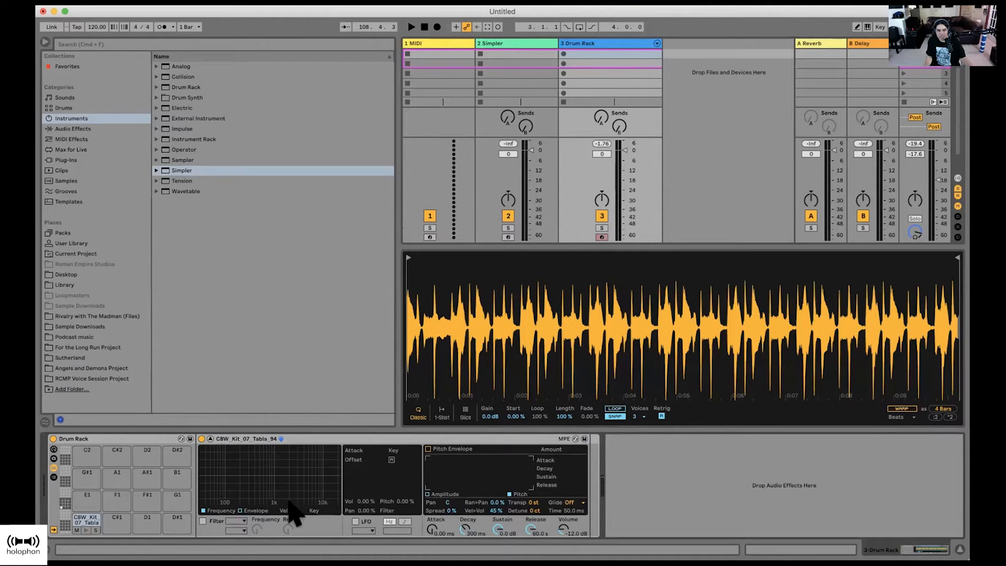
left_click(508, 494)
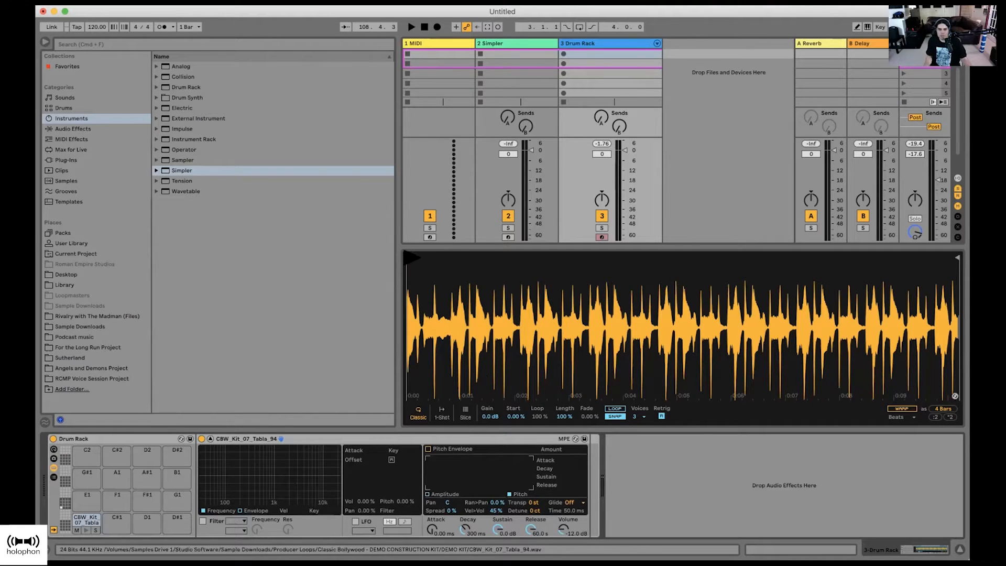
mouse_move(411, 258)
left_mouse_down()
mouse_move(644, 256)
mouse_move(519, 259)
left_mouse_up()
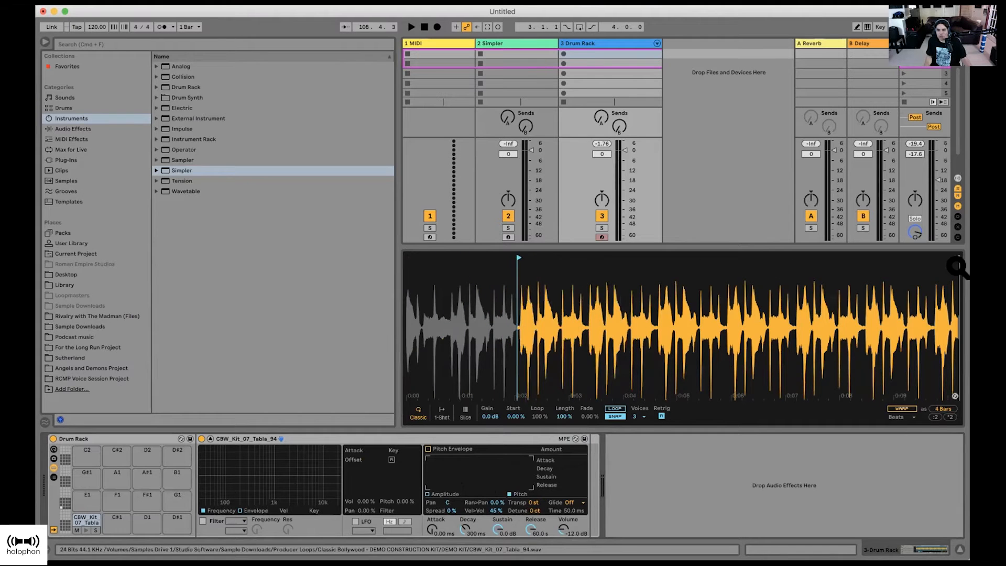
left_click_drag(945, 256, 645, 260)
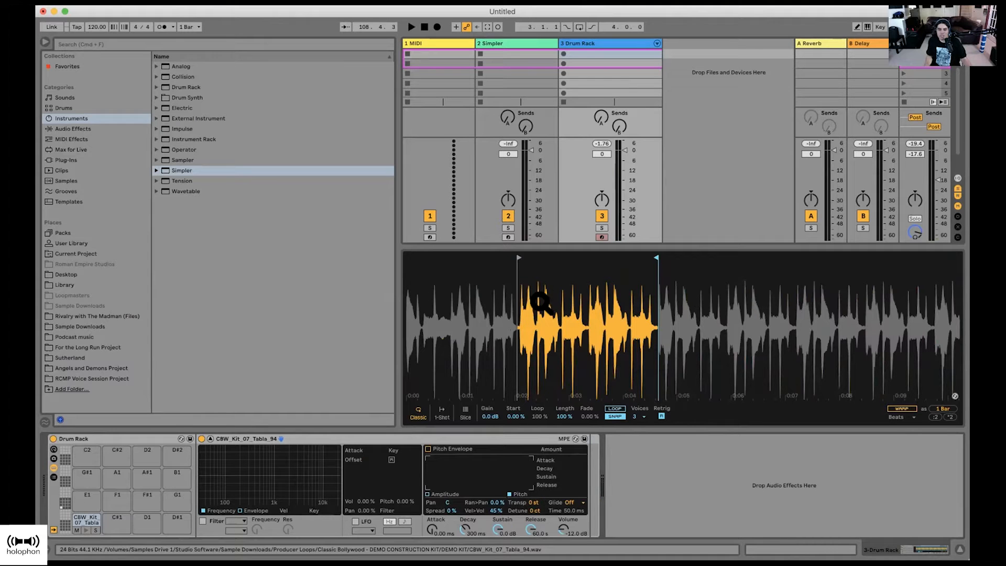
Step: Narrow the start and end markers to the short tabla phrase between about 3.37 and 3.66 seconds
mouse_move(597, 291)
left_mouse_down()
mouse_move(597, 361)
mouse_move(653, 362)
mouse_move(654, 319)
left_mouse_up()
left_click_drag(465, 256, 632, 260)
mouse_move(778, 252)
left_mouse_down()
mouse_move(653, 259)
mouse_move(692, 279)
left_mouse_up()
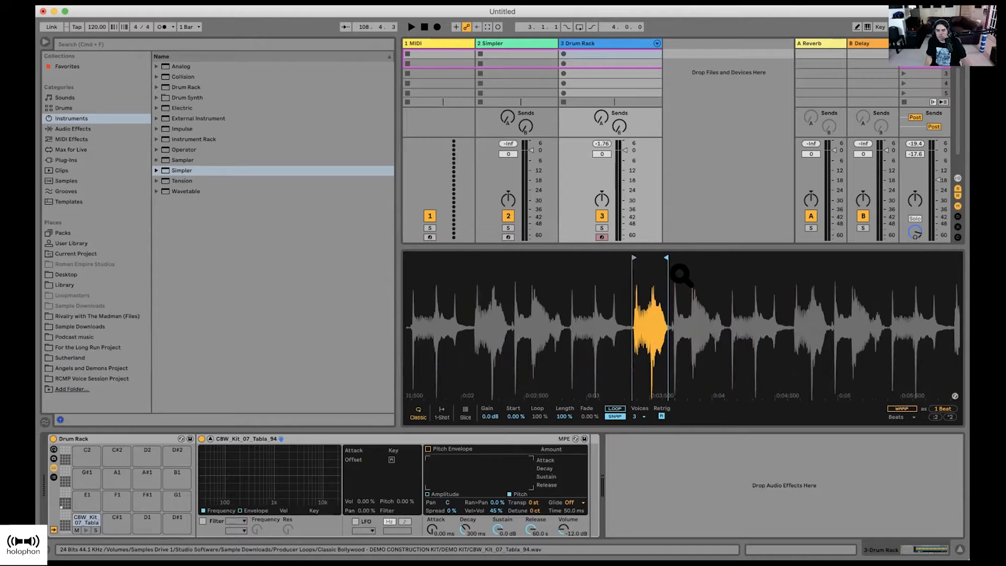
mouse_move(703, 297)
left_mouse_down()
mouse_move(703, 379)
mouse_move(703, 304)
left_mouse_up()
left_click_drag(578, 304, 738, 301)
mouse_move(651, 293)
left_mouse_down()
mouse_move(528, 269)
mouse_move(530, 256)
left_mouse_up()
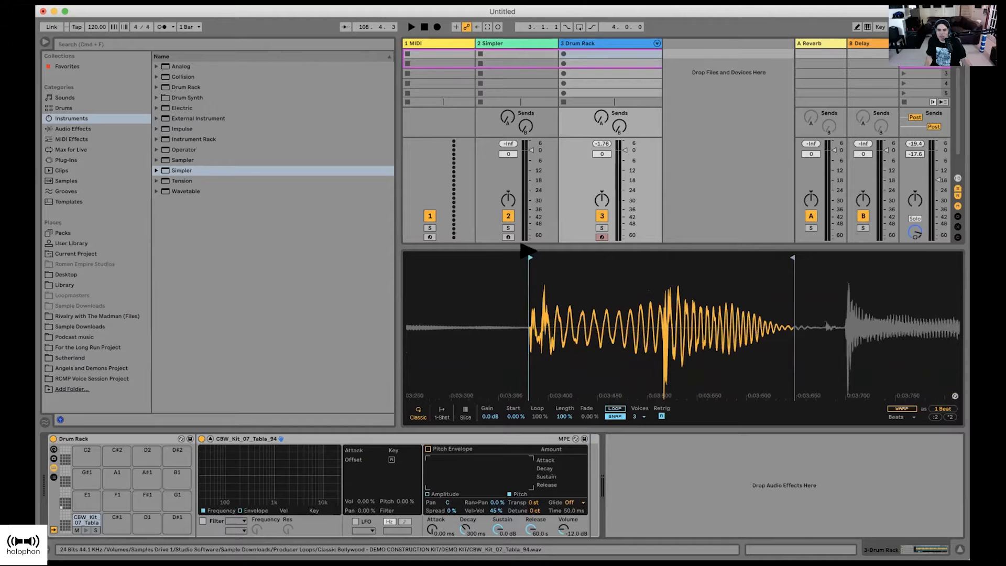
left_click_drag(792, 257, 819, 257)
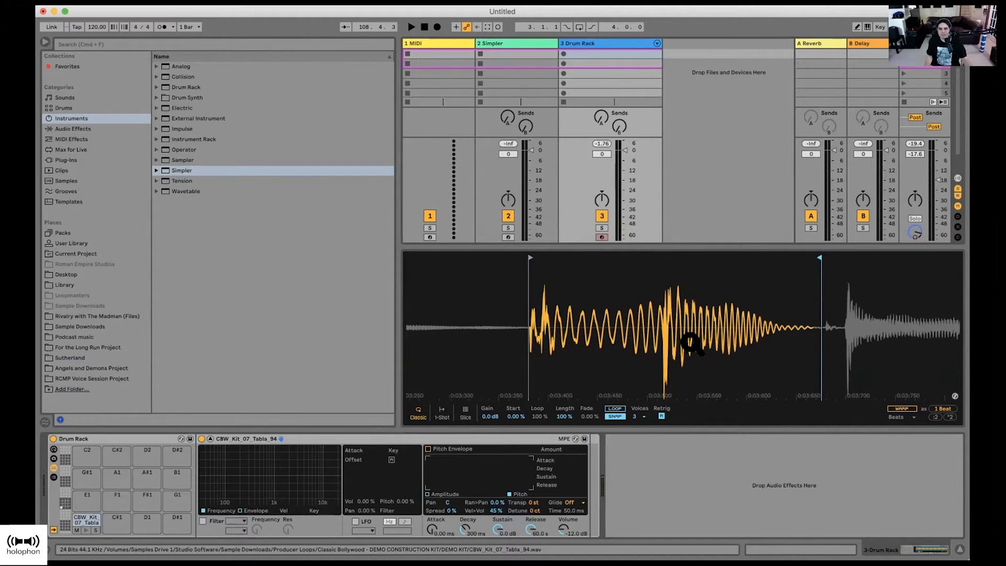
Step: Try a much earlier end marker and a later Start value, then restore the full phrase with Start at 0.00 %
left_click_drag(805, 257, 561, 257)
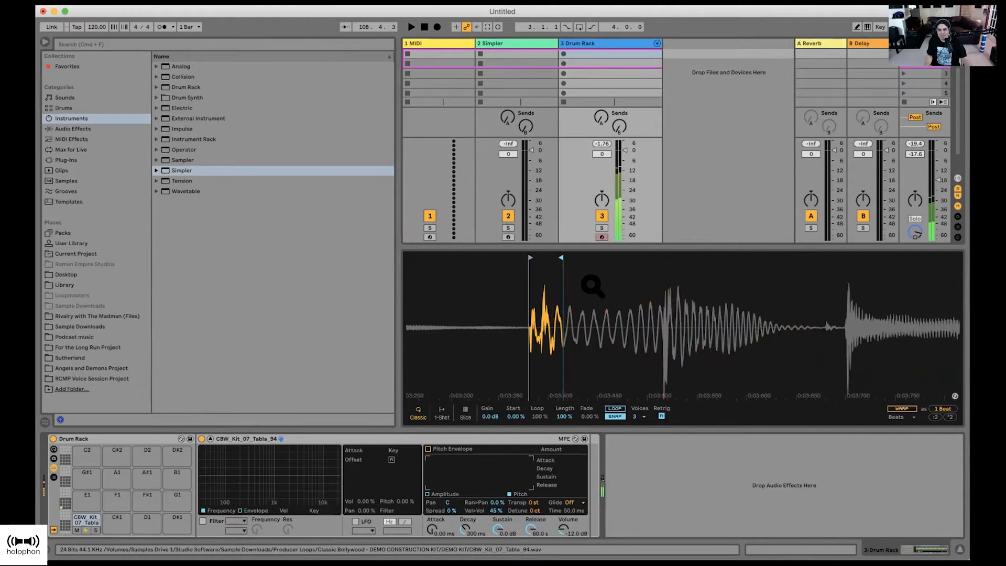
mouse_move(561, 257)
left_mouse_down()
mouse_move(840, 258)
mouse_move(825, 264)
left_mouse_up()
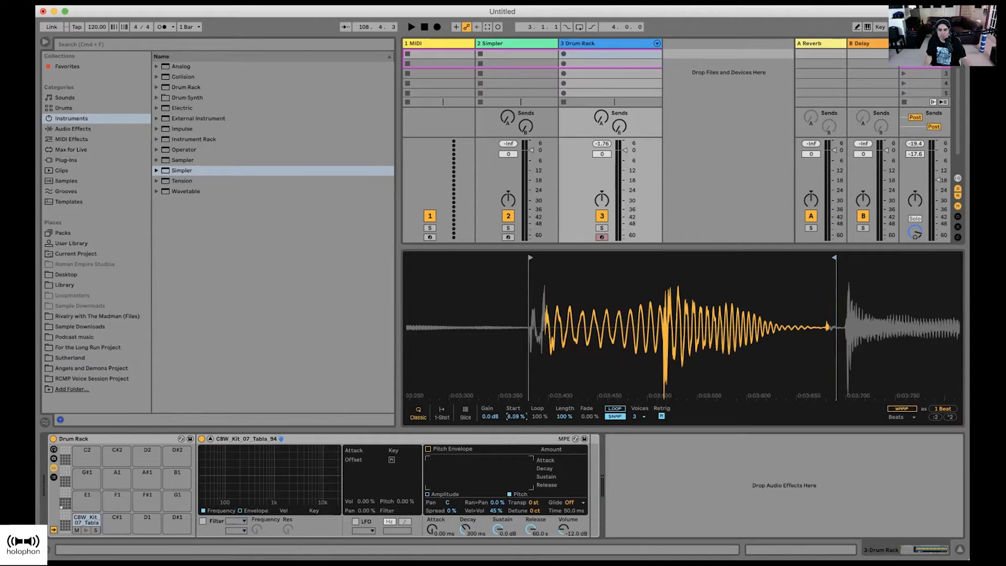
mouse_move(515, 416)
left_mouse_down()
mouse_move(516, 429)
mouse_move(518, 419)
left_mouse_up()
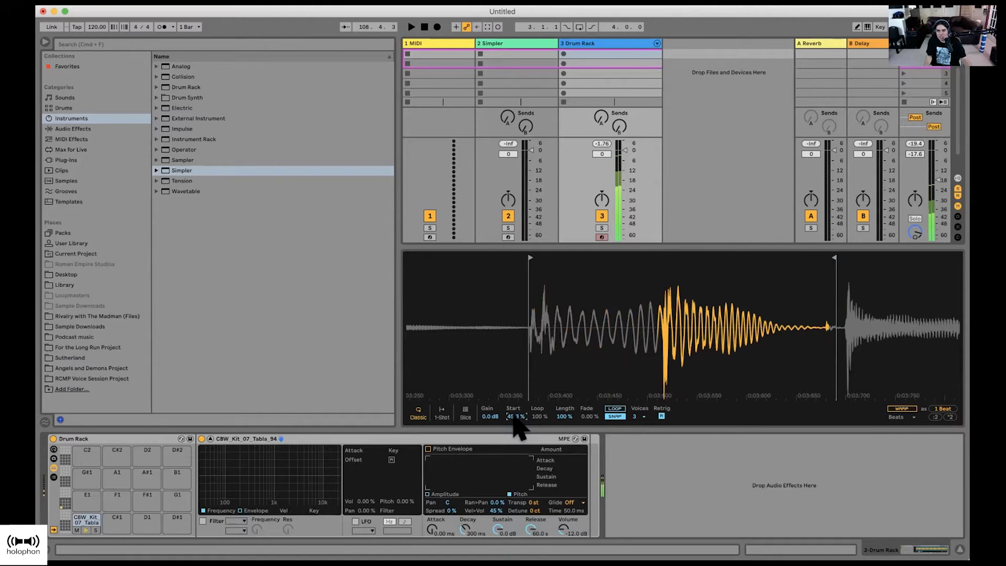
left_click_drag(513, 419, 514, 440)
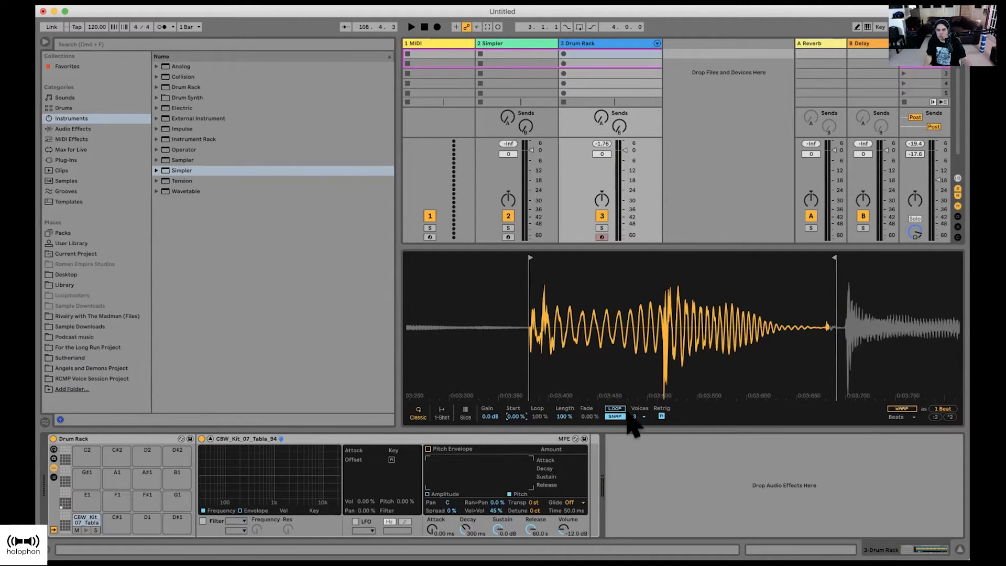
Step: Turn on Loop for the tabla phrase and try the loop length control, leaving it at 100 %
left_click(615, 409)
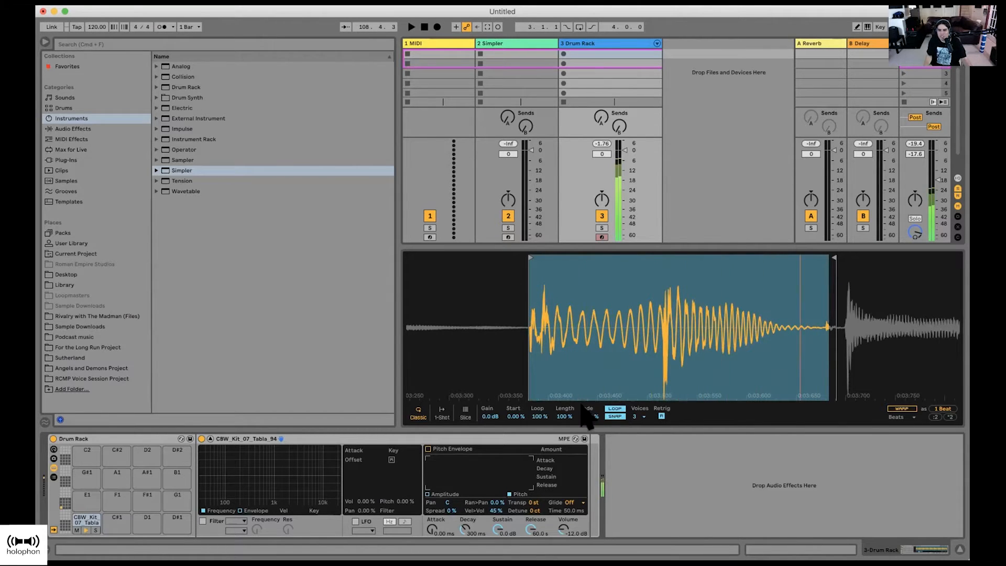
left_click(537, 416)
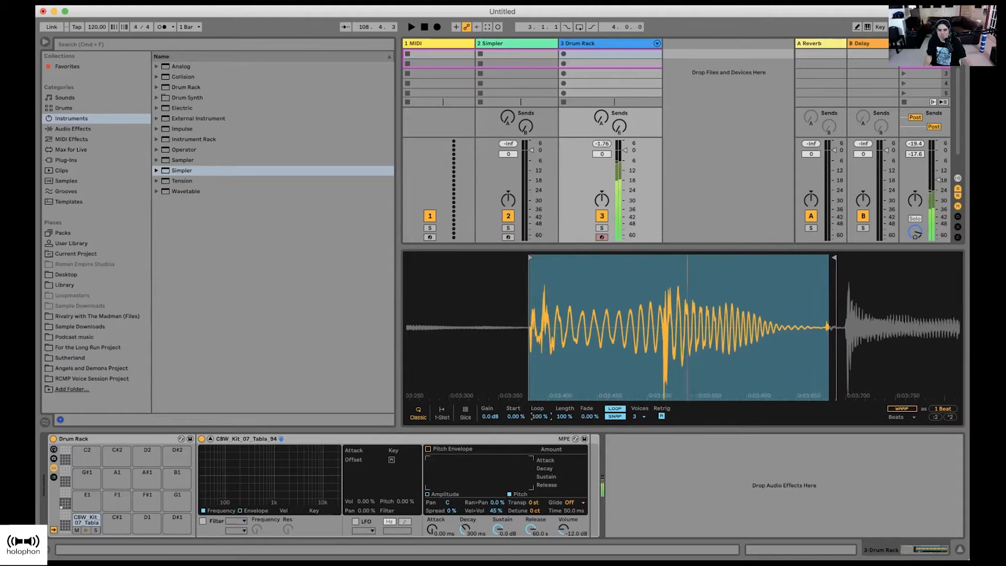
mouse_move(537, 416)
left_mouse_down()
mouse_move(537, 466)
mouse_move(537, 419)
left_mouse_up()
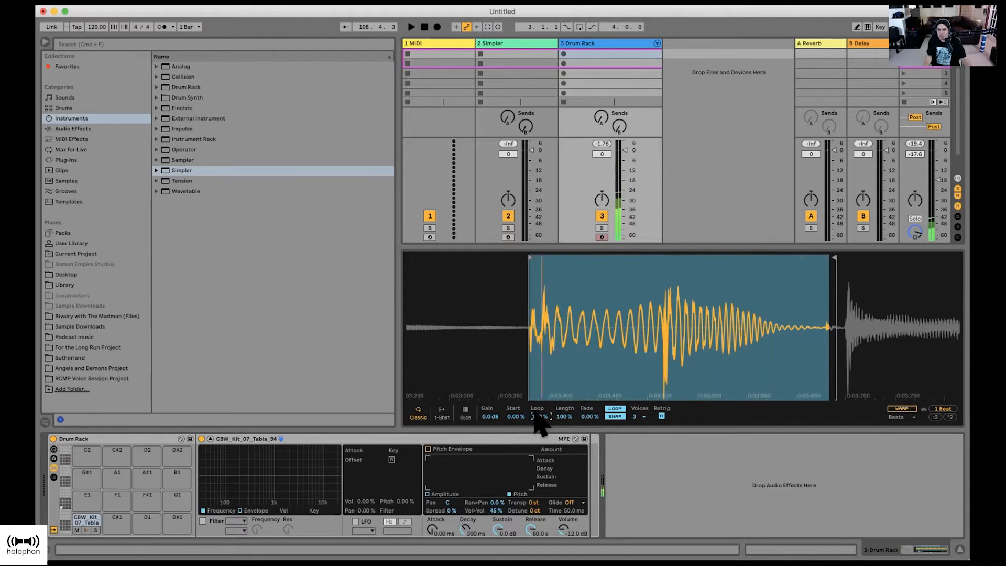
mouse_move(537, 419)
left_mouse_down()
mouse_move(537, 467)
mouse_move(539, 415)
left_mouse_up()
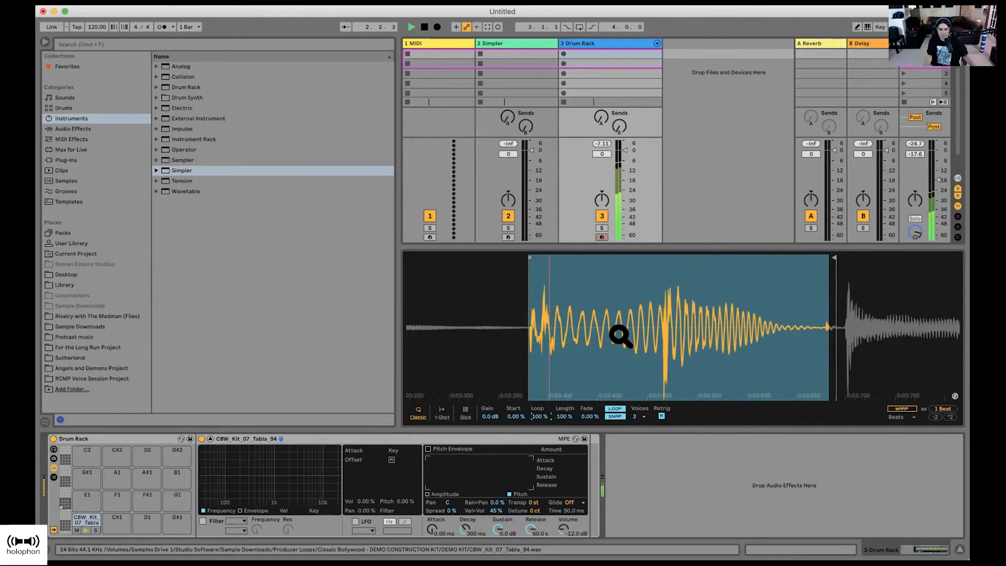
Step: Turn off Loop for the tabla sample and set Simpler's number of voices to 8
left_click(616, 409)
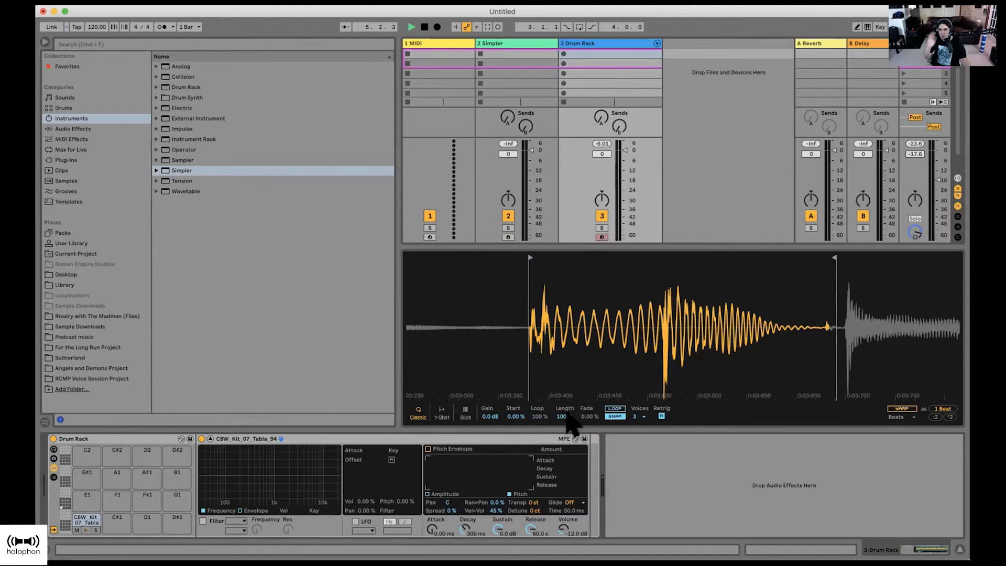
left_click(644, 417)
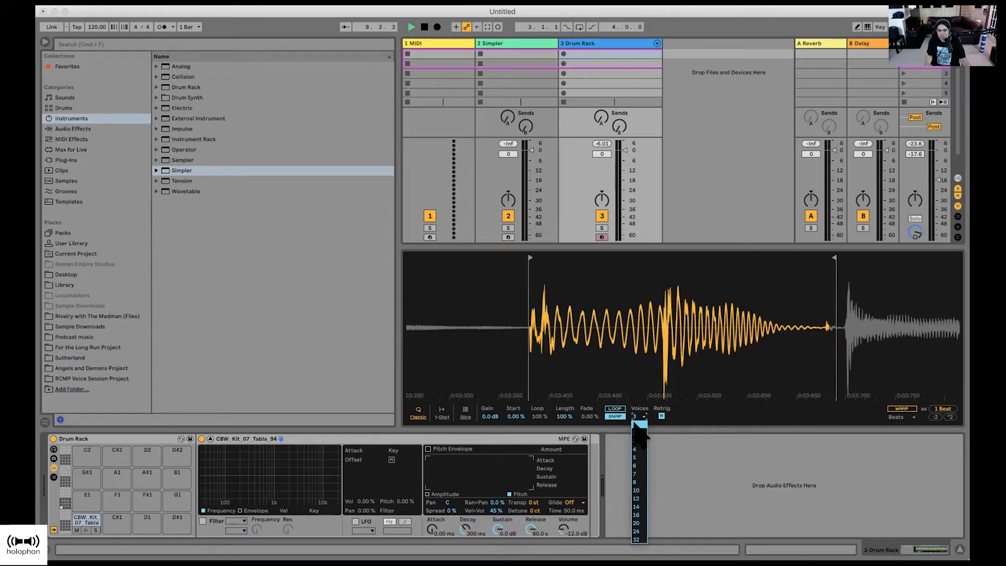
left_click(635, 481)
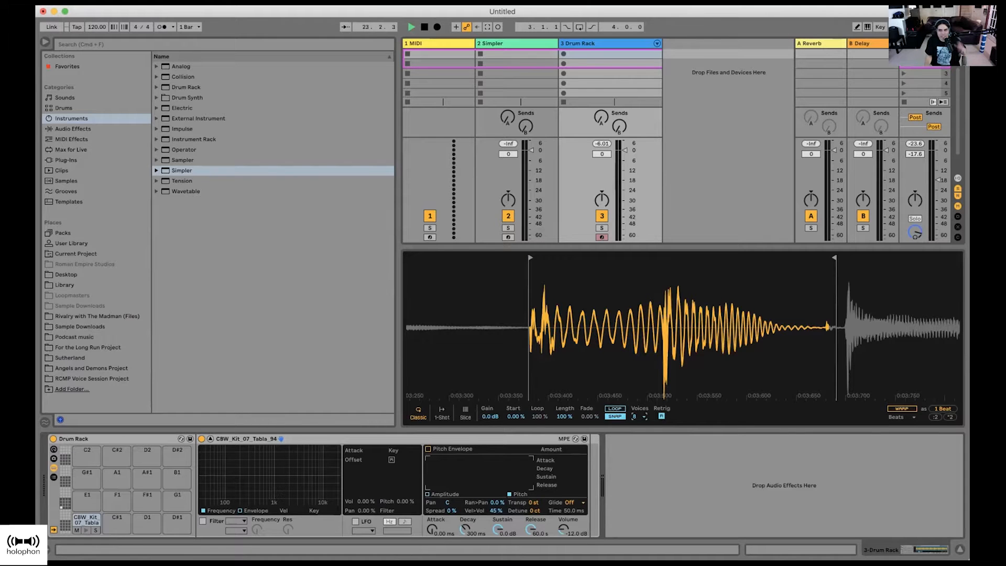
Step: Show the Info View, toggle Retrigger and turn on Warp for the tabla sample
left_click(52, 548)
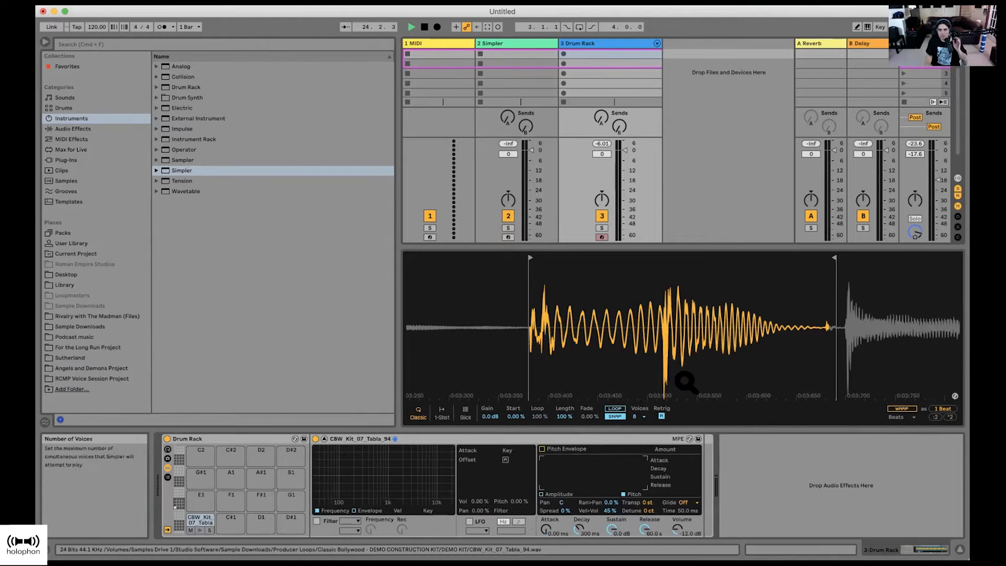
left_click(661, 416)
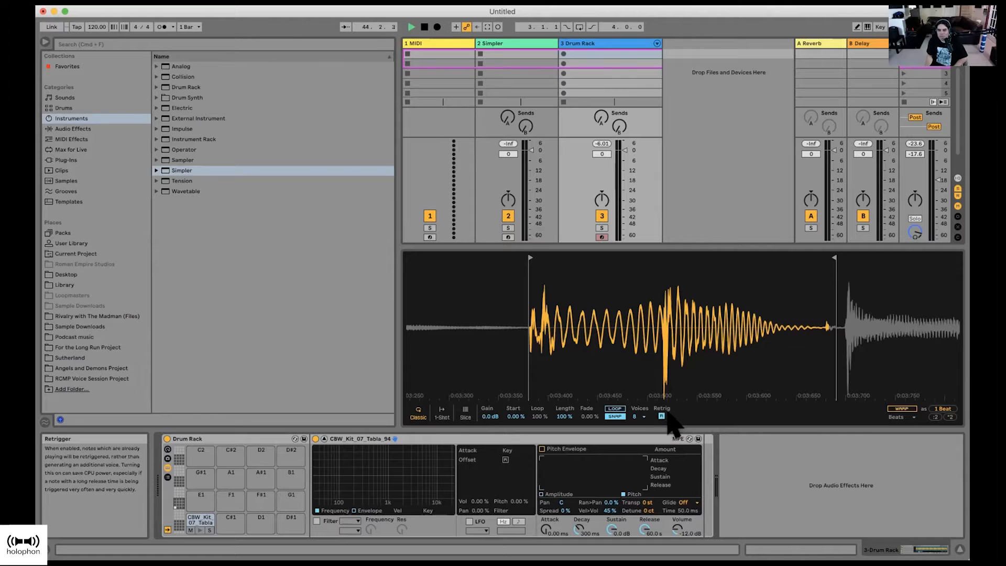
left_click(902, 409)
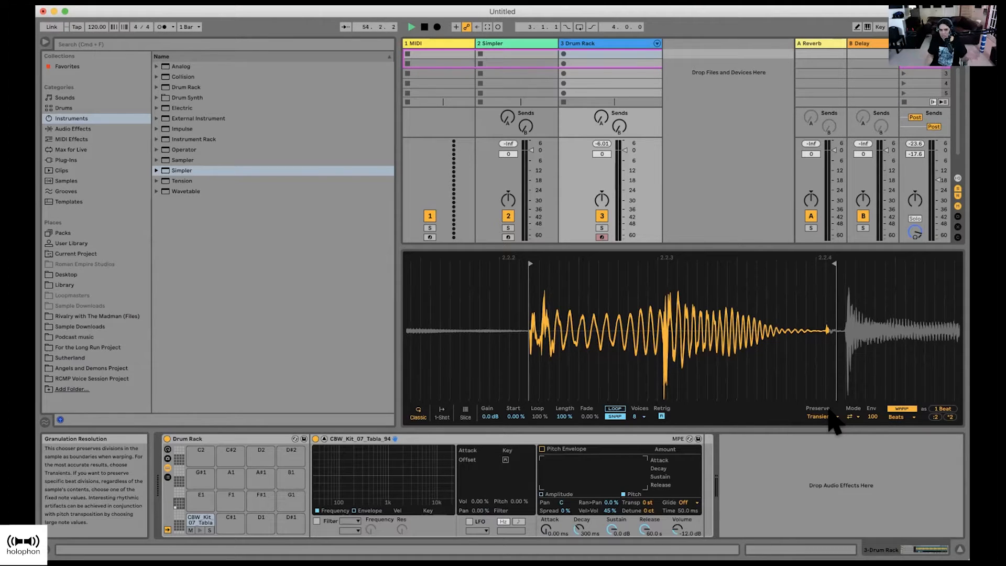
Step: Compare Simpler's 1-Shot and Slice playback modes, leaving the tabla sample in 1-Shot
left_click(444, 412)
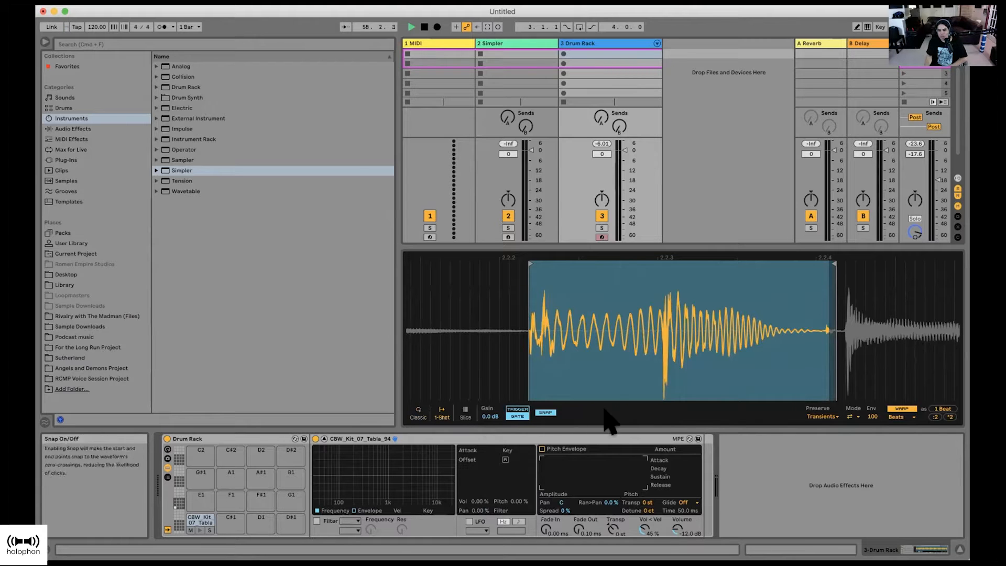
left_click(465, 413)
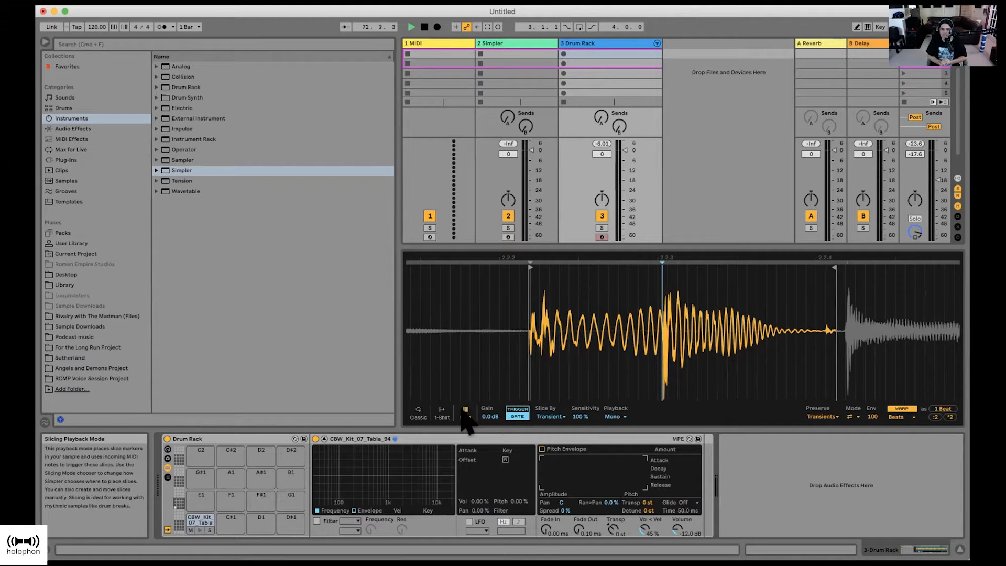
left_click(437, 419)
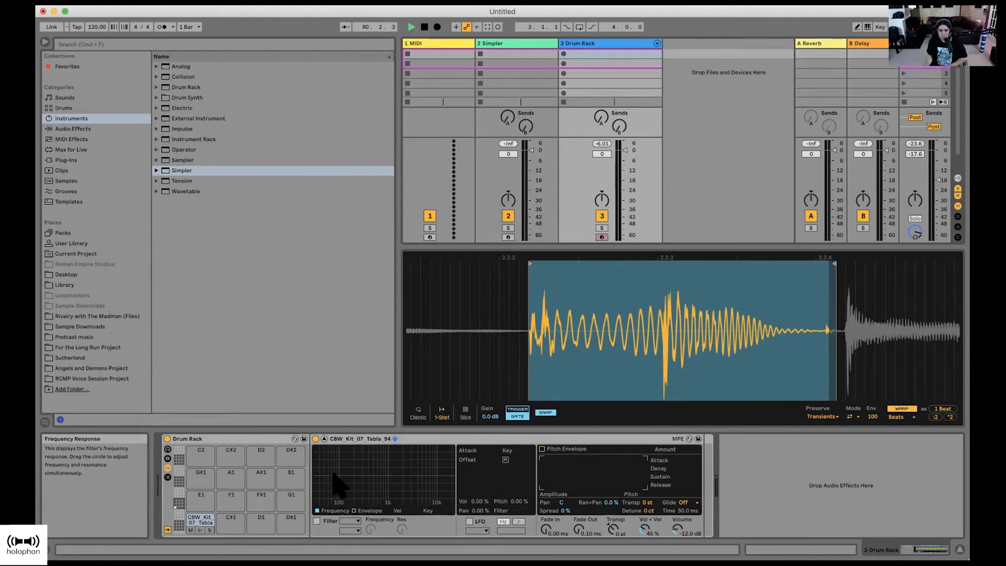
Step: Turn on Simpler's low-pass filter and sweep its cutoff and resonance, ending at 5.94 kHz and 17 %
left_click(316, 521)
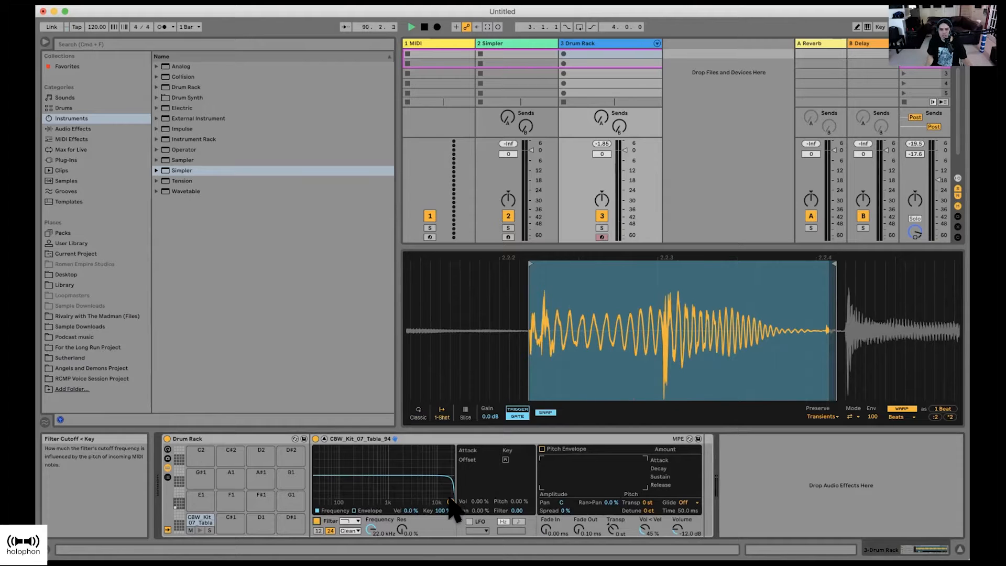
left_click_drag(450, 502, 451, 498)
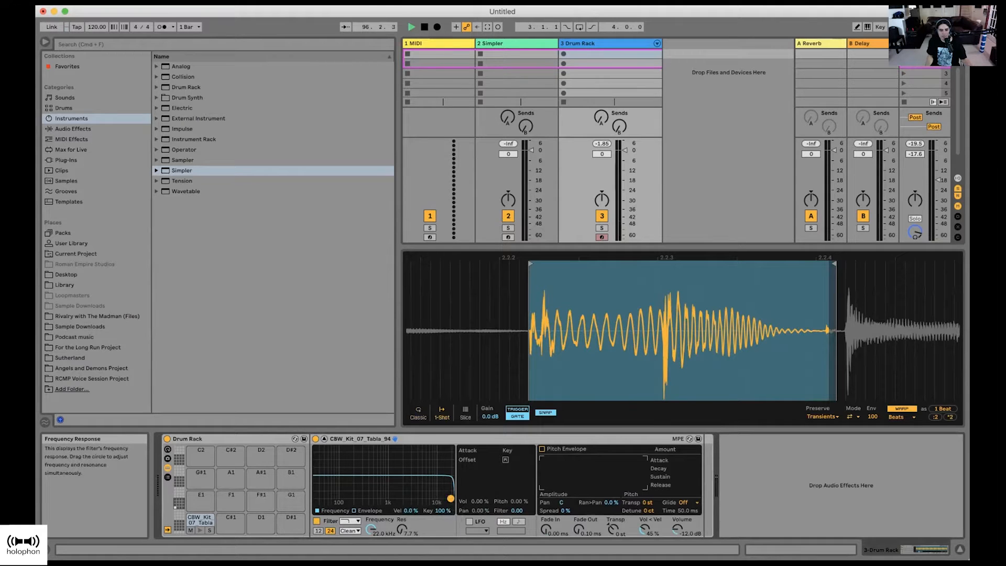
left_click_drag(451, 498, 366, 464)
left_click_drag(361, 488, 450, 488)
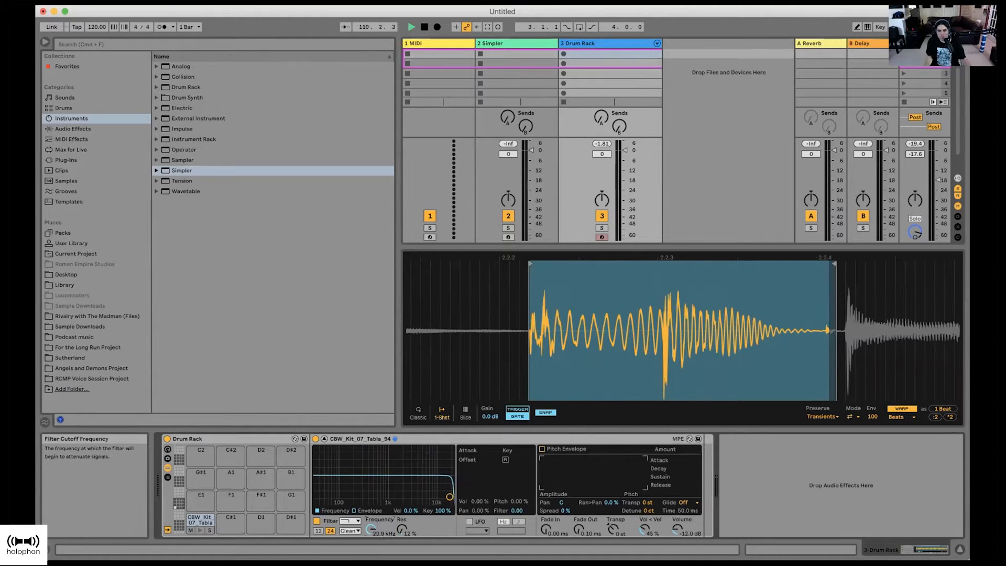
mouse_move(371, 528)
left_mouse_down()
mouse_move(371, 561)
mouse_move(371, 511)
mouse_move(371, 532)
mouse_move(401, 510)
mouse_move(402, 486)
mouse_move(371, 534)
mouse_move(371, 560)
mouse_move(371, 536)
left_mouse_up()
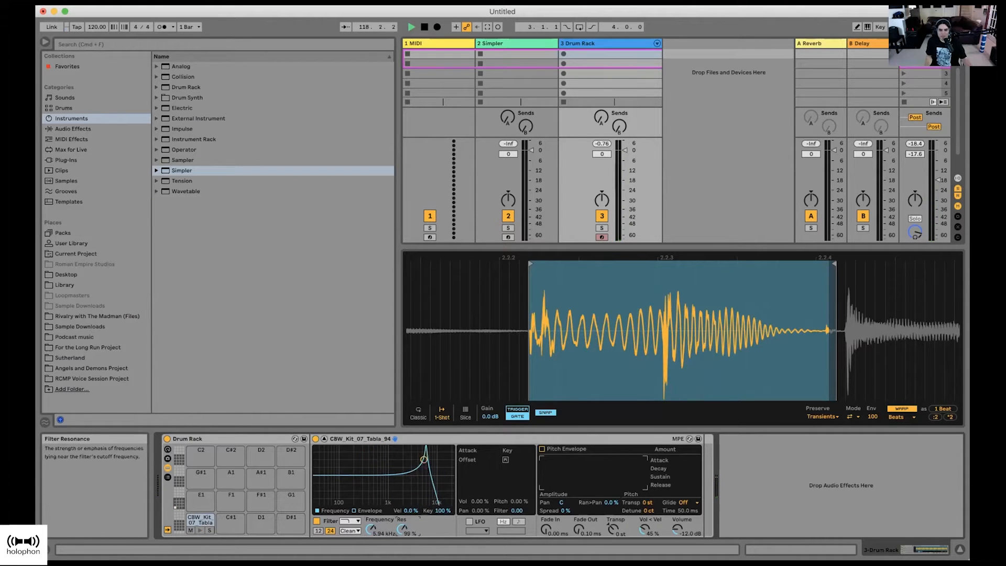
left_click_drag(401, 529, 401, 550)
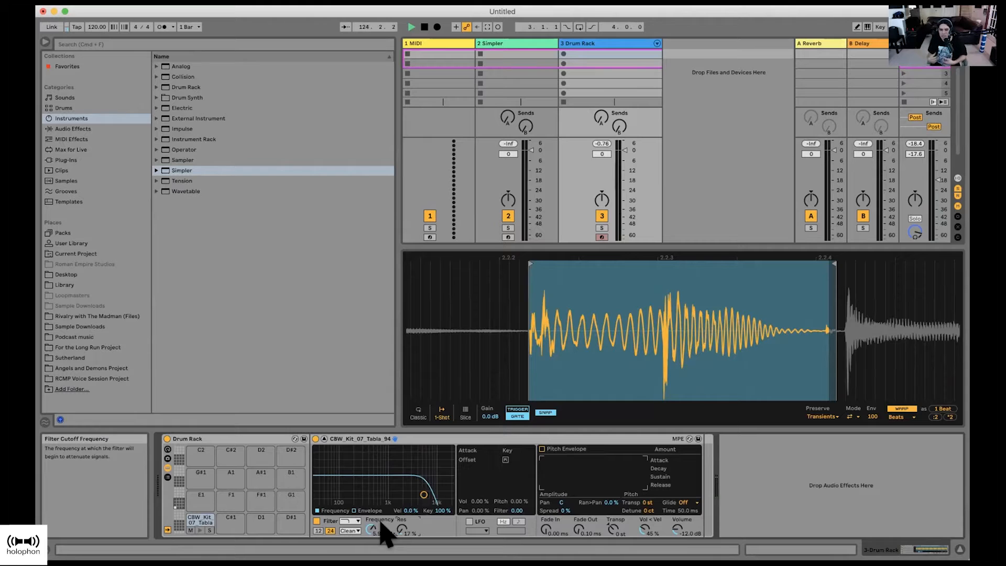
Step: Try the notch filter type, then switch to band-pass with a 1.49 kHz cutoff and 6.4 % resonance
left_click(348, 521)
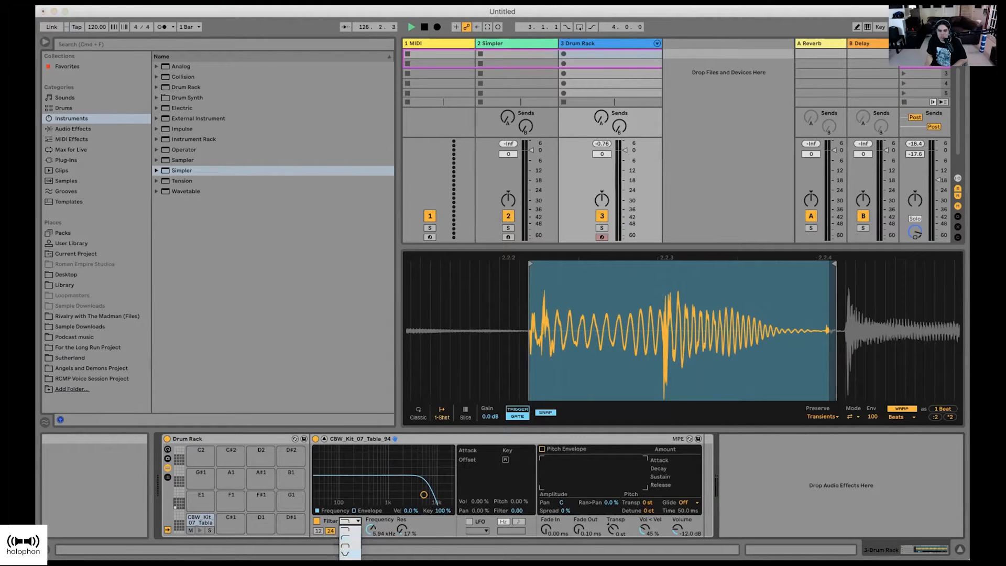
left_click(349, 553)
left_click(349, 521)
left_click(349, 545)
left_click_drag(423, 494, 394, 500)
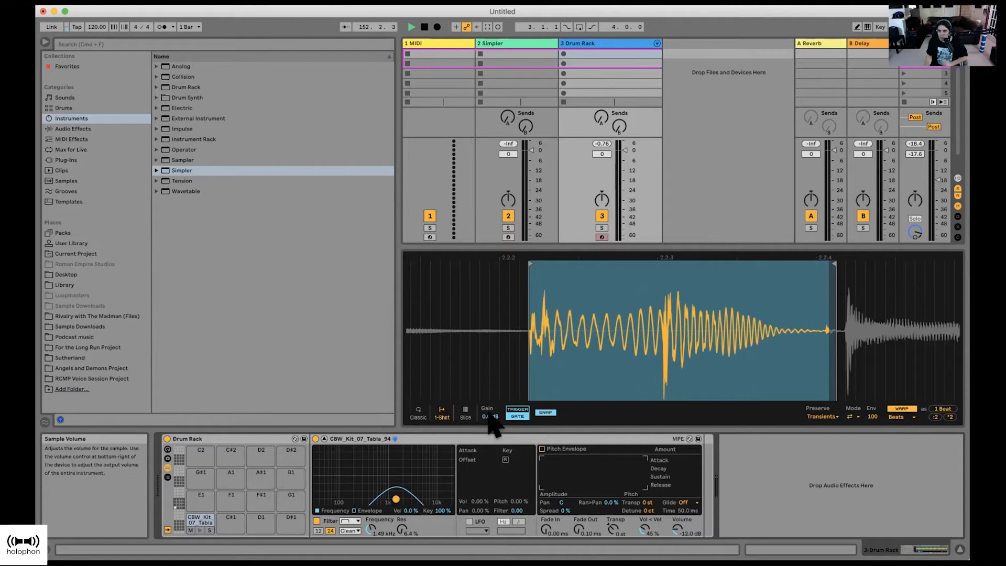
Step: Try the sample gain at 21 dB, then bring it down to -0.8 dB
left_click_drag(493, 416, 492, 362)
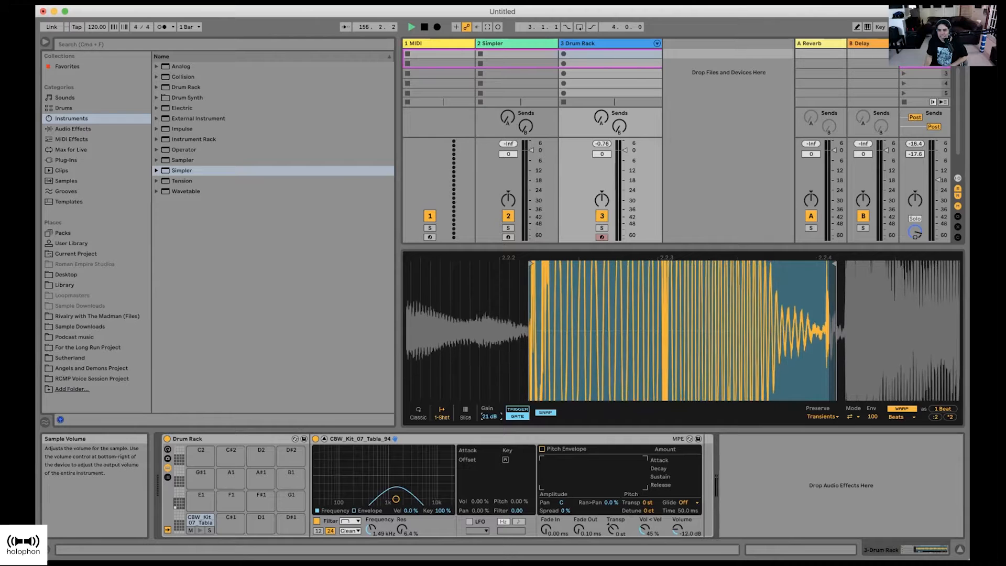
left_click_drag(490, 415, 490, 458)
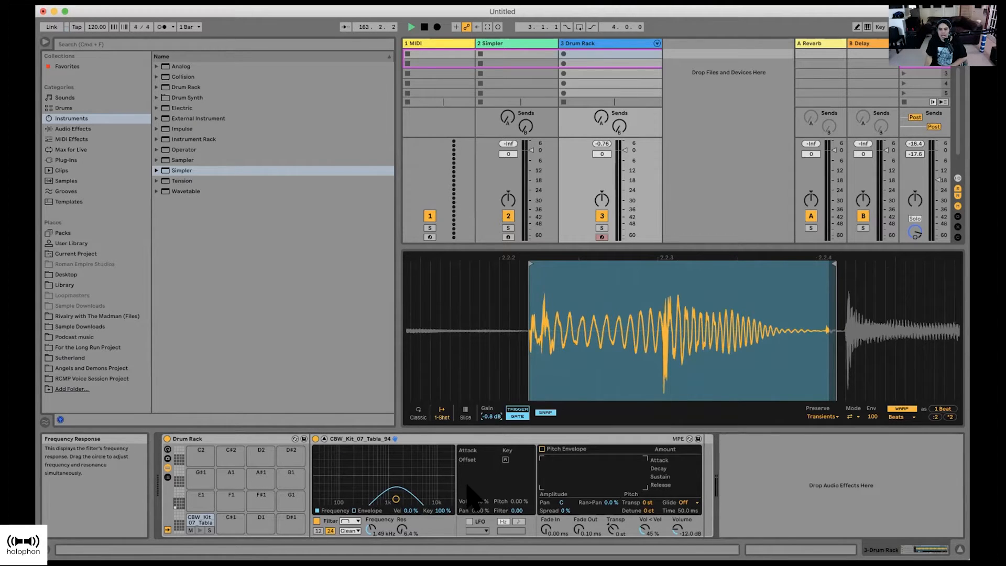
Step: Turn on the Pitch Envelope with 60.0 s decay and 81 % sustain, and move the filter to 846 Hz with 50 % resonance before switching it off
left_click(542, 449)
left_click_drag(396, 498, 384, 480)
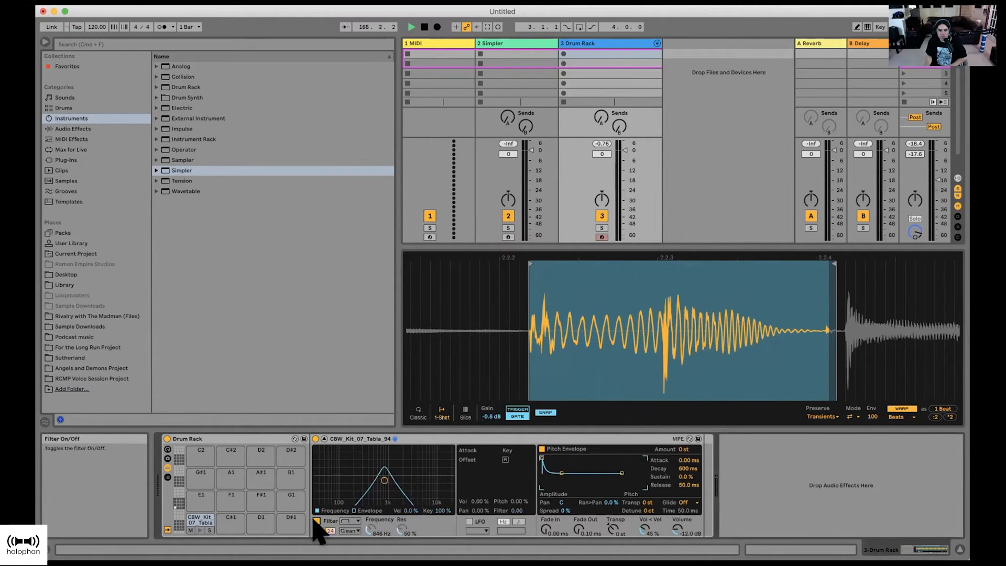
left_click_drag(561, 472, 575, 461)
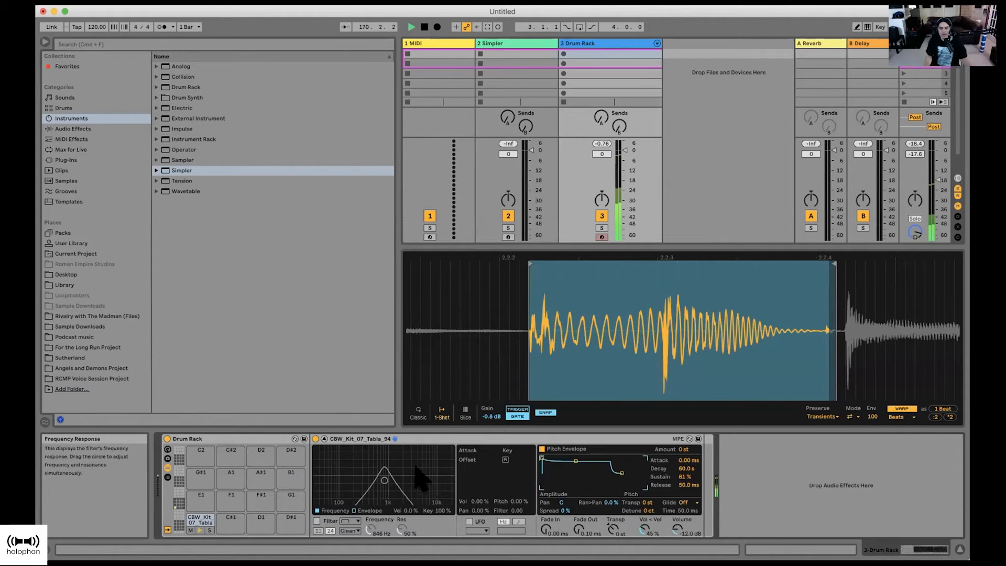
Step: Reshape the pitch envelope to 1.43 ms decay, -100 % sustain and 1.00 ms release, with an Amount of +48 st
left_click_drag(541, 460, 543, 485)
left_click_drag(621, 473, 609, 474)
mouse_move(543, 486)
left_mouse_down()
mouse_move(543, 458)
mouse_move(543, 487)
left_mouse_up()
left_click(684, 449)
left_click_drag(684, 449, 684, 434)
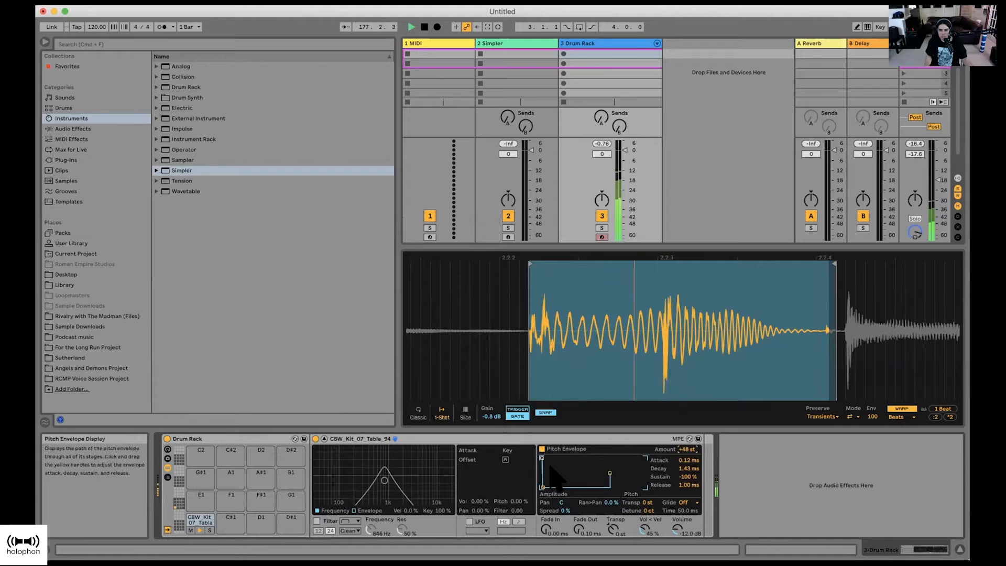
Step: Lengthen the pitch envelope's attack to 20.0 s, with 101 ms decay and 17 % sustain
left_click_drag(542, 459, 539, 458)
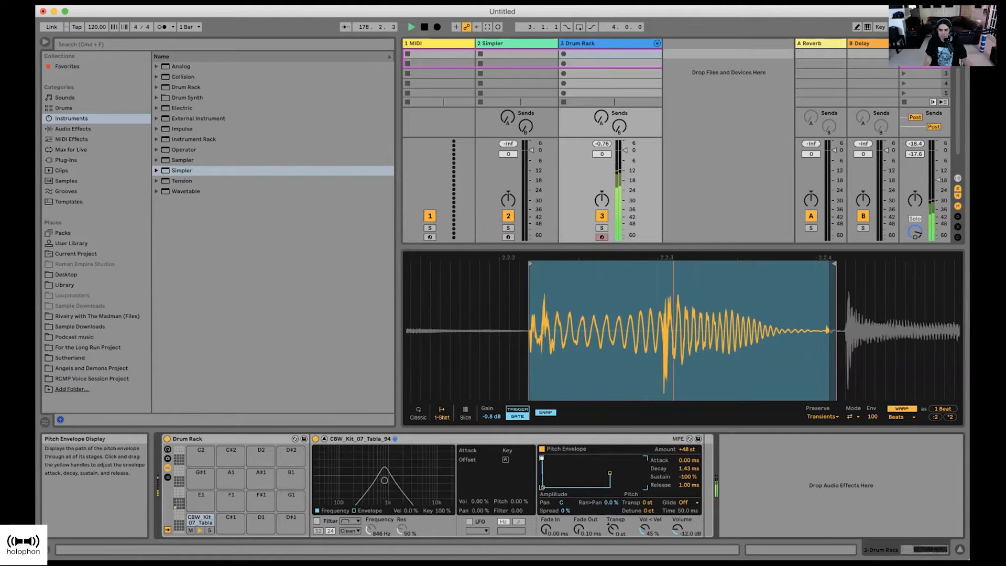
mouse_move(542, 459)
left_mouse_down()
mouse_move(556, 458)
mouse_move(541, 456)
left_mouse_up()
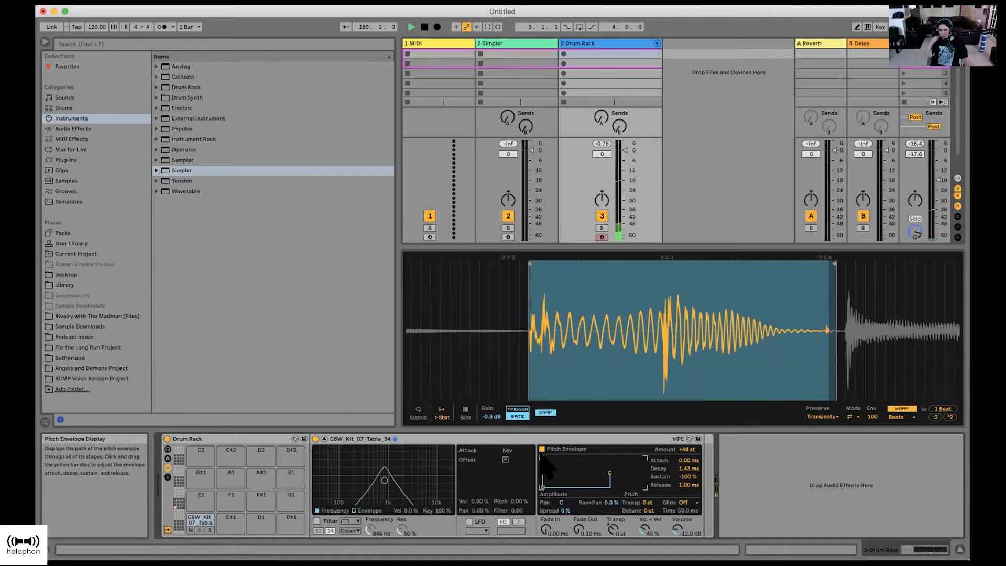
left_click_drag(541, 457, 590, 469)
Step: Try a 2.00 s fade-in, reset it to 0.00 ms and set the fade-out to 586 ms
left_click_drag(541, 529, 540, 528)
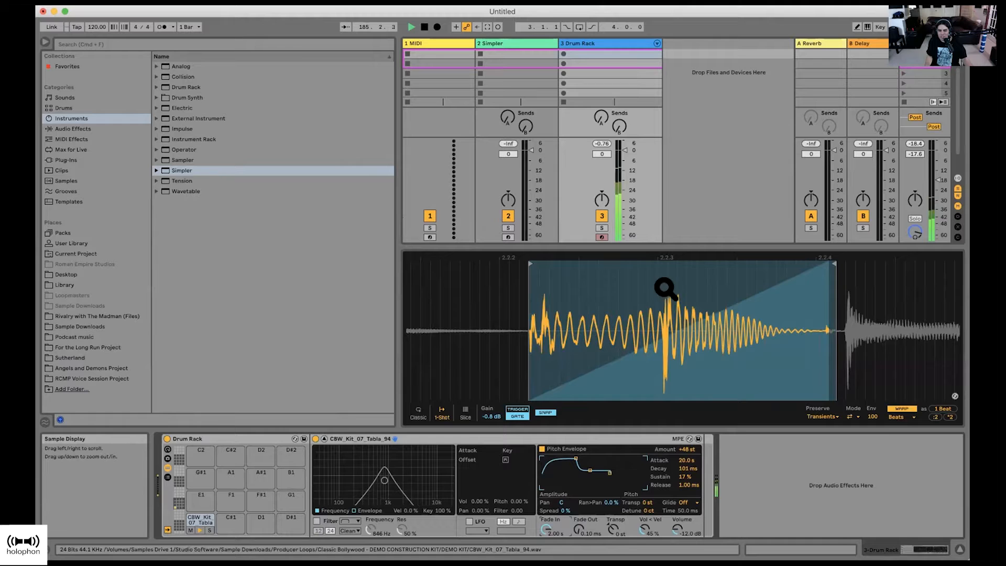
mouse_move(581, 529)
left_mouse_down()
mouse_move(544, 533)
mouse_move(544, 547)
left_mouse_up()
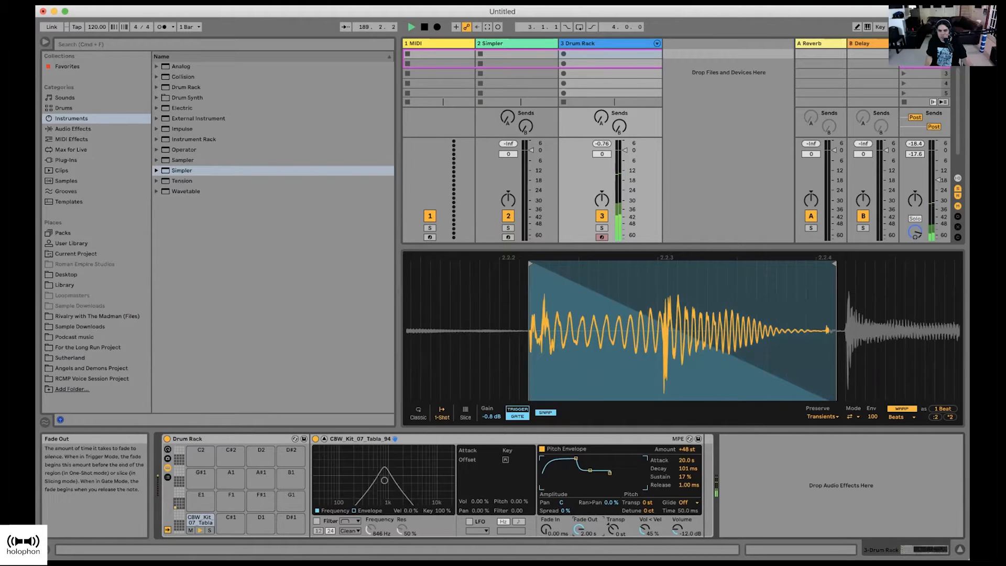
Step: Raise the sample gain to 3.7 dB and try transpositions of -9, +8 and -5 st, returning to 0 st
left_click_drag(613, 530, 613, 539)
left_click_drag(491, 417, 490, 406)
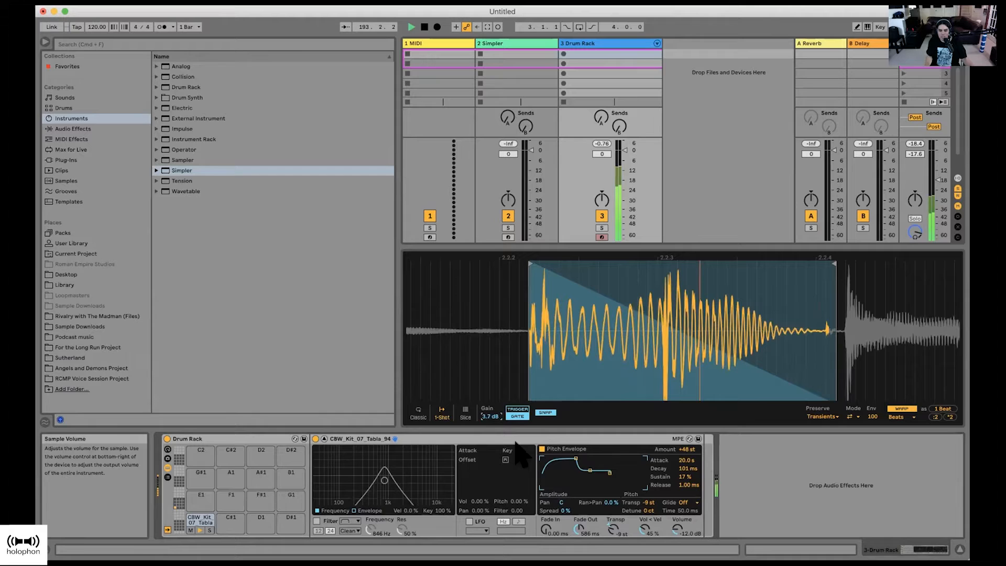
left_click_drag(614, 529, 613, 517)
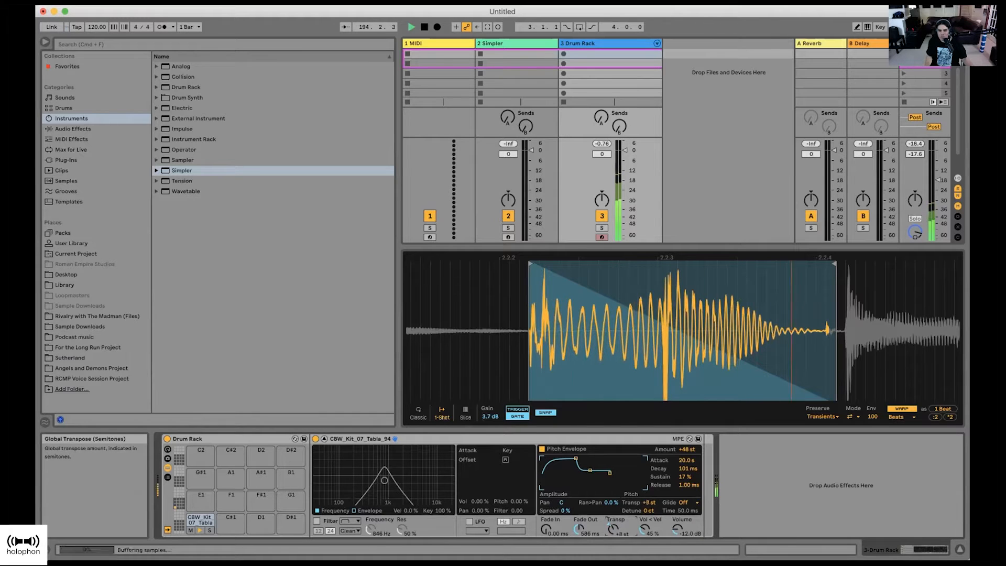
left_click_drag(614, 516, 621, 494)
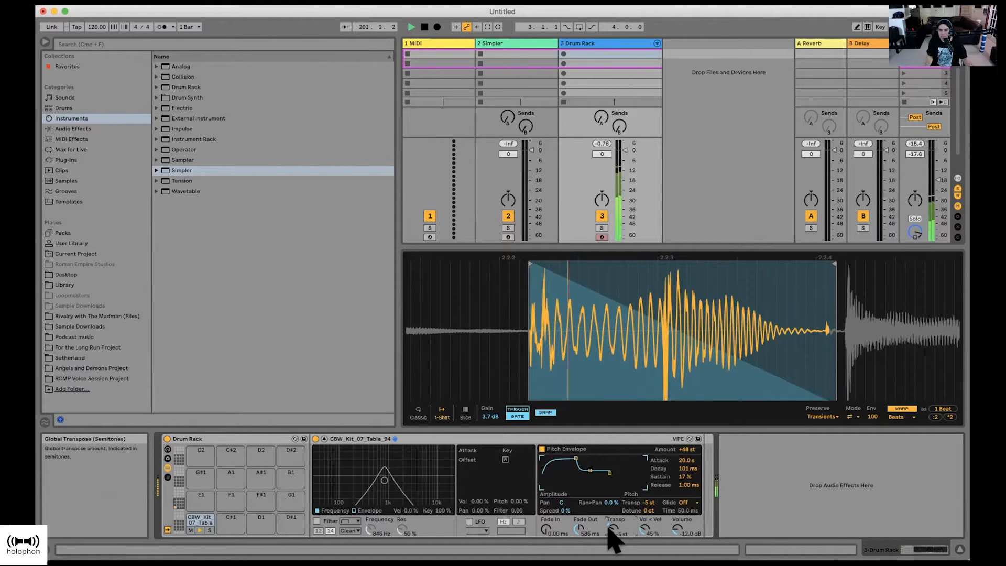
left_click_drag(607, 526, 608, 529)
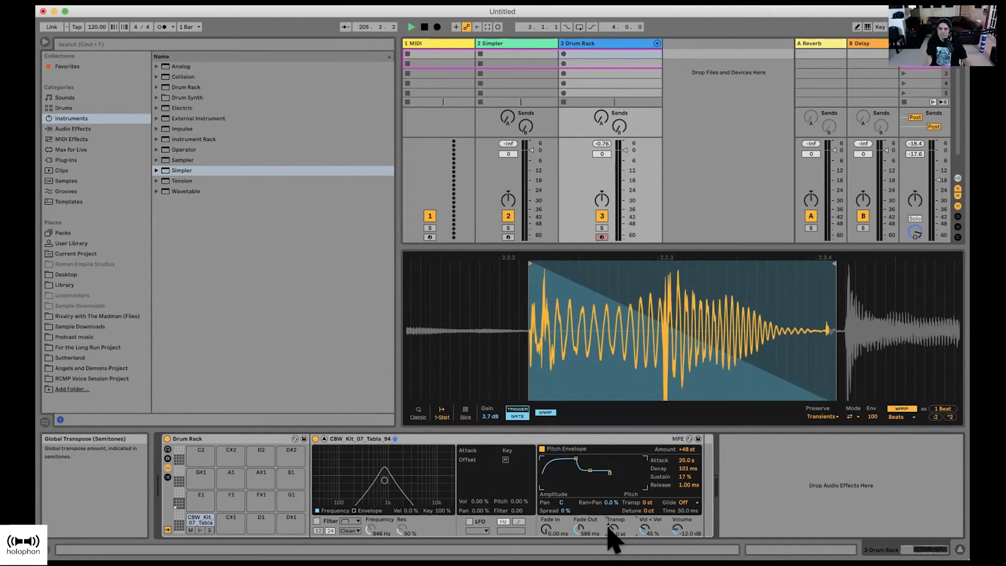
Step: Try Vol < Vel at its minimum, raise it to 94 %, and set Simpler's output volume to -3.94 dB
left_click_drag(643, 528, 644, 532)
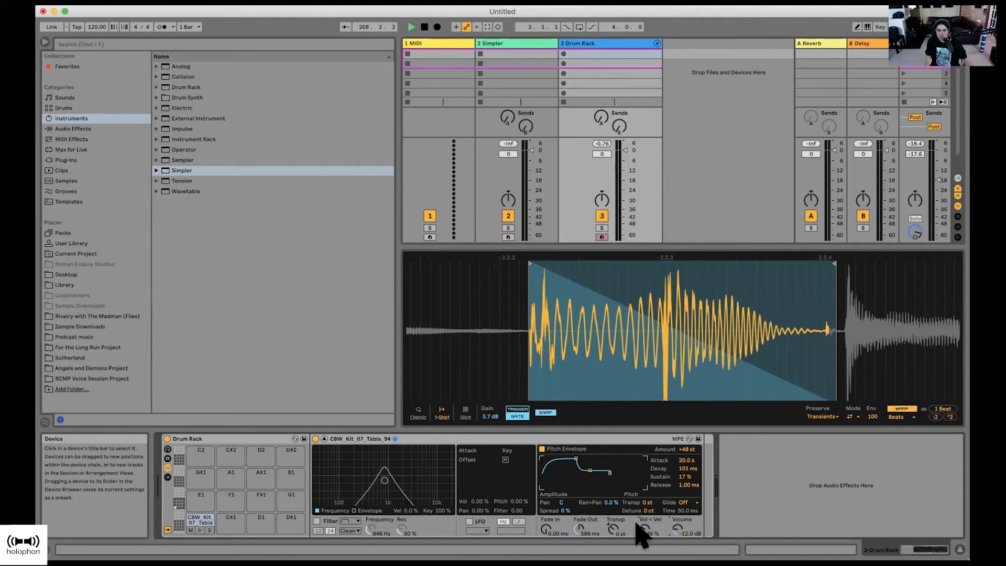
left_click_drag(638, 523, 639, 550)
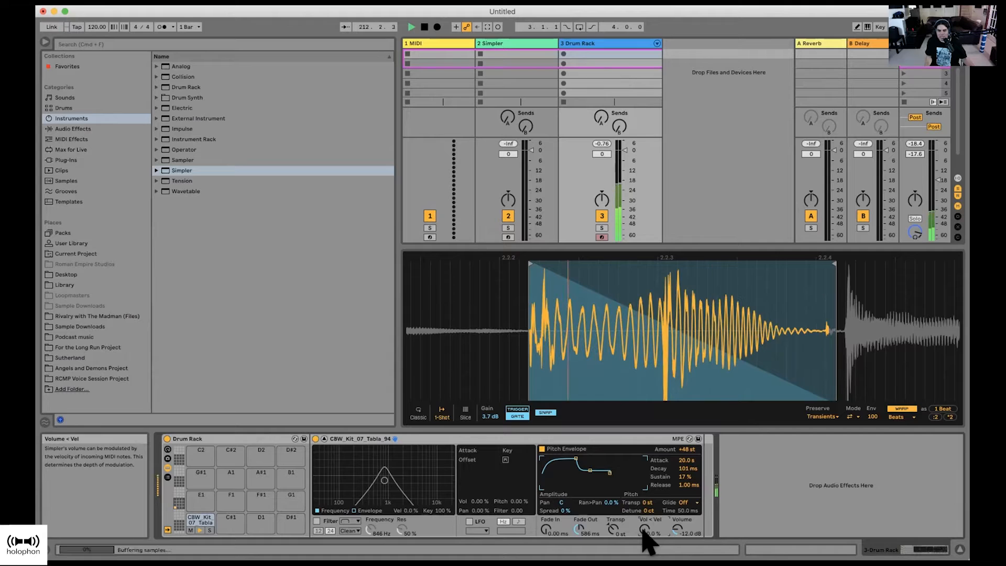
left_click_drag(644, 529, 644, 477)
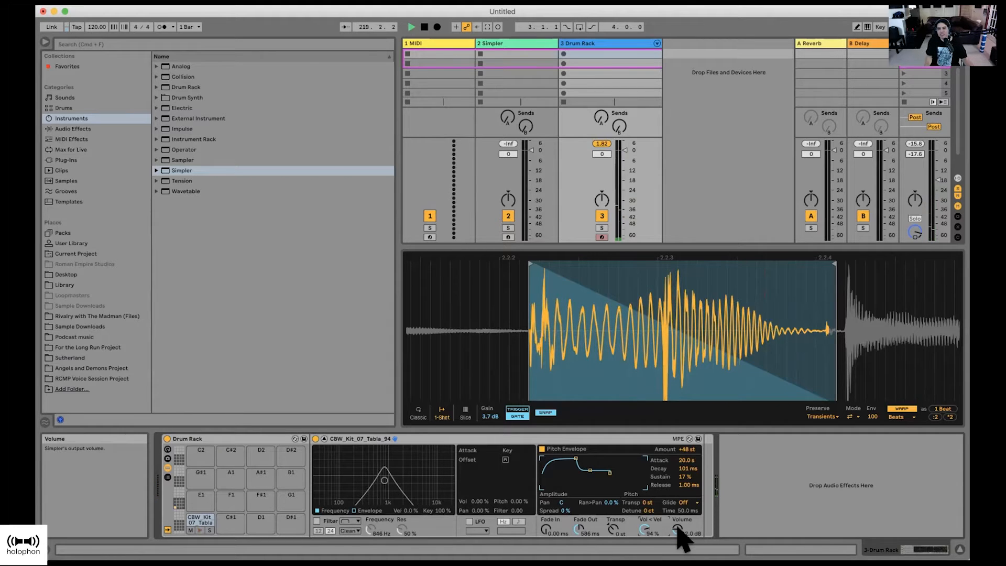
left_click_drag(677, 530, 677, 555)
left_click_drag(677, 528, 677, 516)
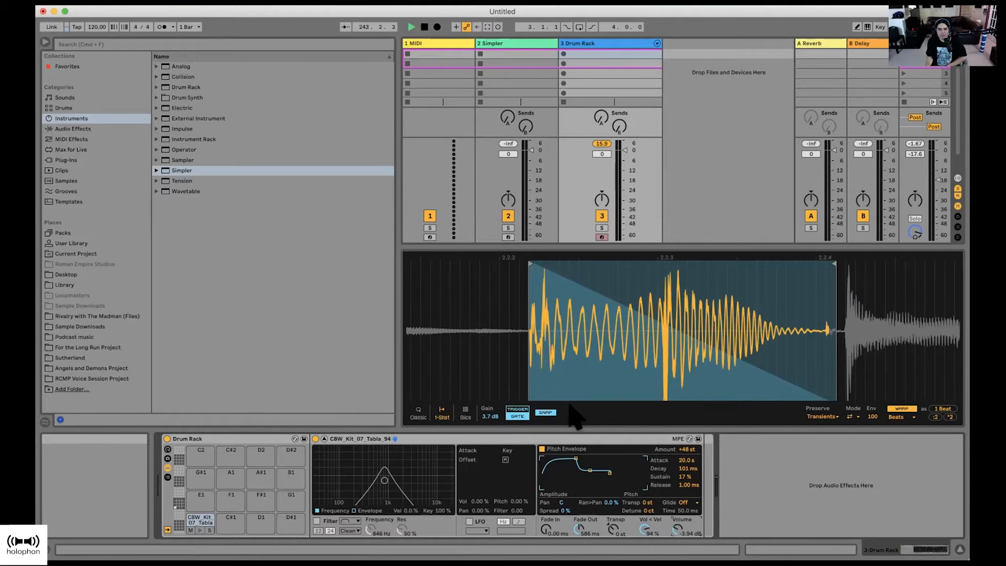
Step: Turn off the Pitch Envelope, and set Fade Out to 0.00 ms and Vol < Vel to about 62 %
left_click(543, 450)
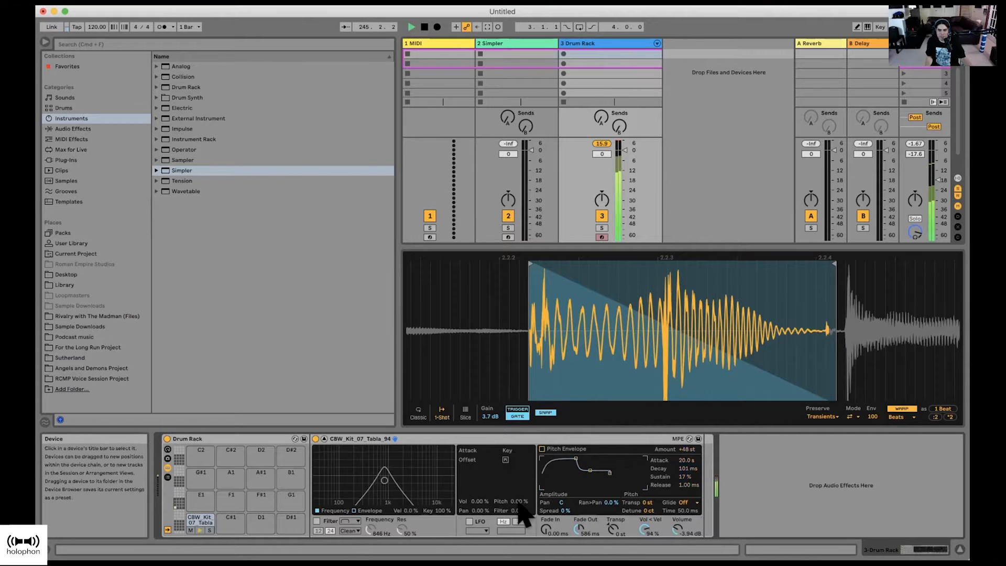
left_click_drag(579, 530, 579, 563)
left_click_drag(645, 530, 646, 539)
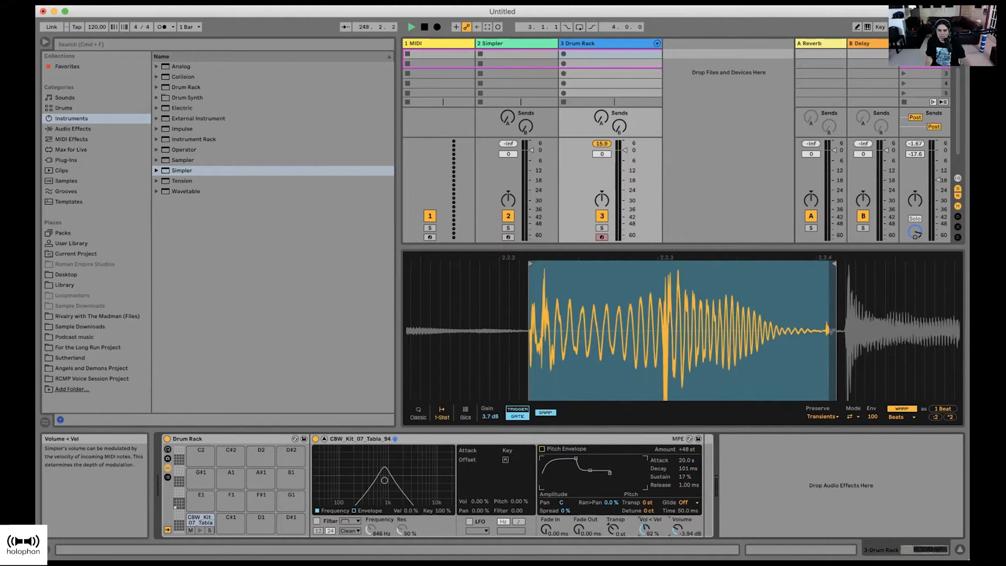
Step: Set Vol < Vel to 50 % and remove the tabla sample from Drum Rack pad C1
left_click_drag(644, 527, 644, 529)
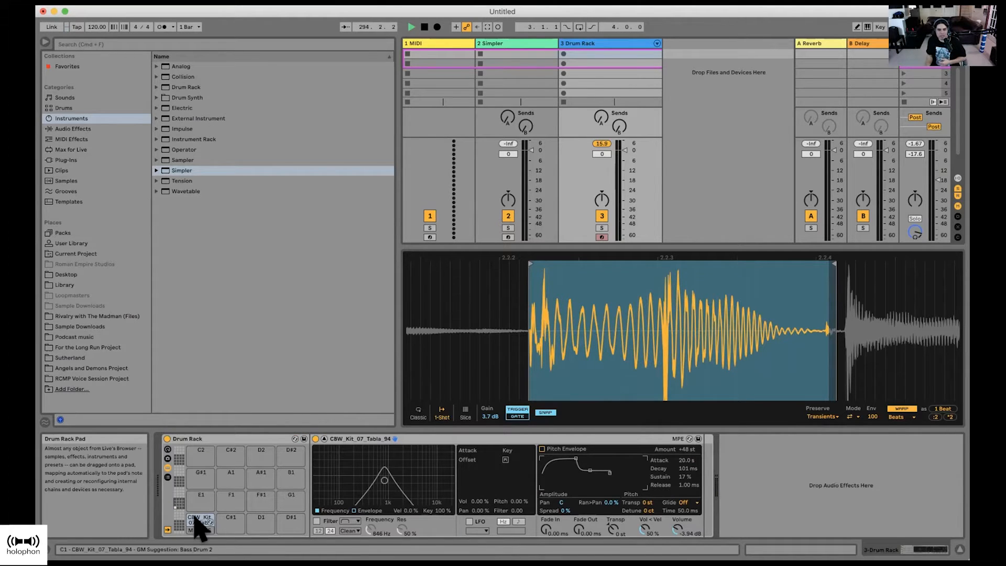
key("Delete")
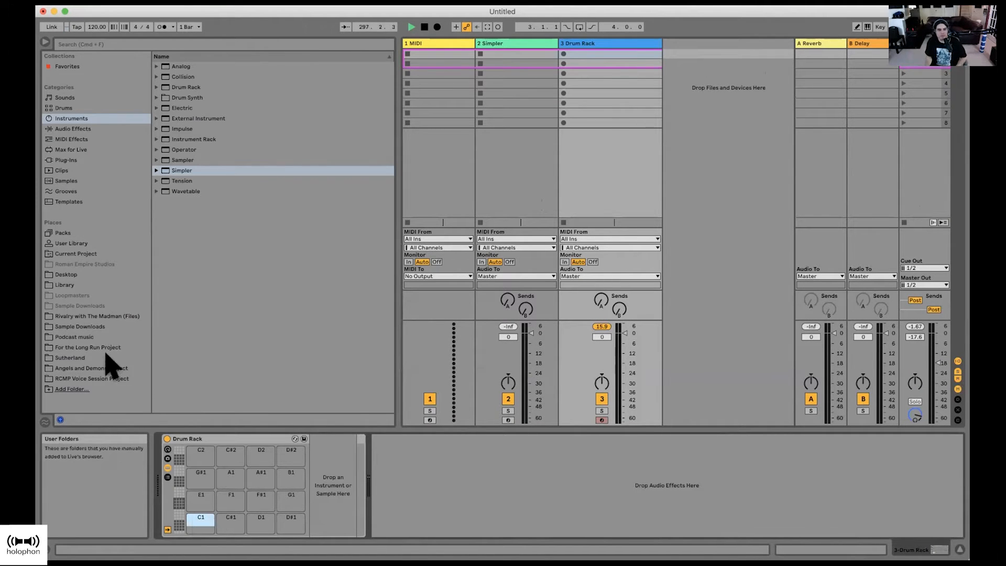
Step: Open the Sample Downloads folder, collapse Producer Loops and look into the ProducerSpot-Trap-Drums folder for drum samples
left_click(79, 326)
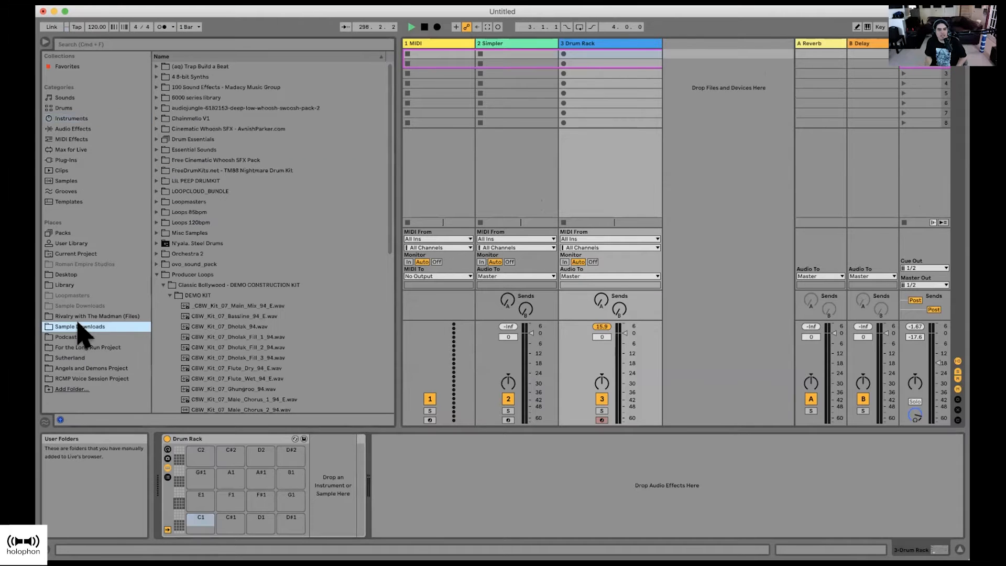
left_click(155, 273)
left_click(155, 273)
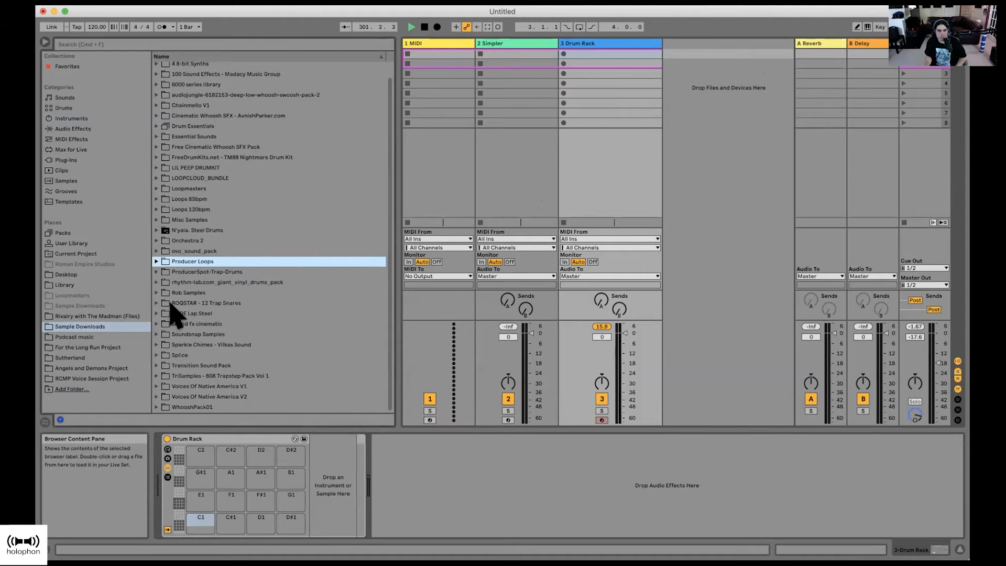
scroll(171, 306, "up", 1)
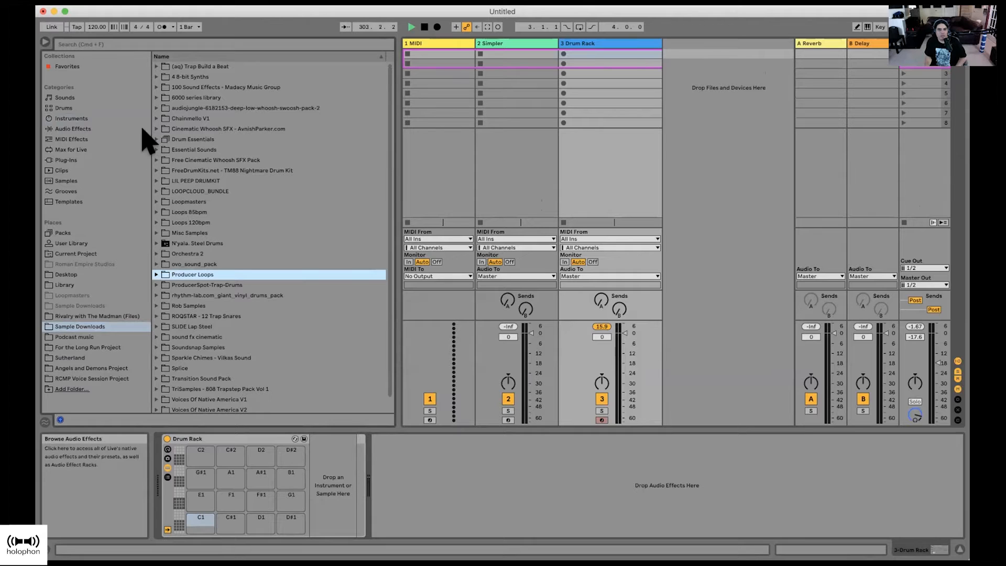
left_click(152, 86)
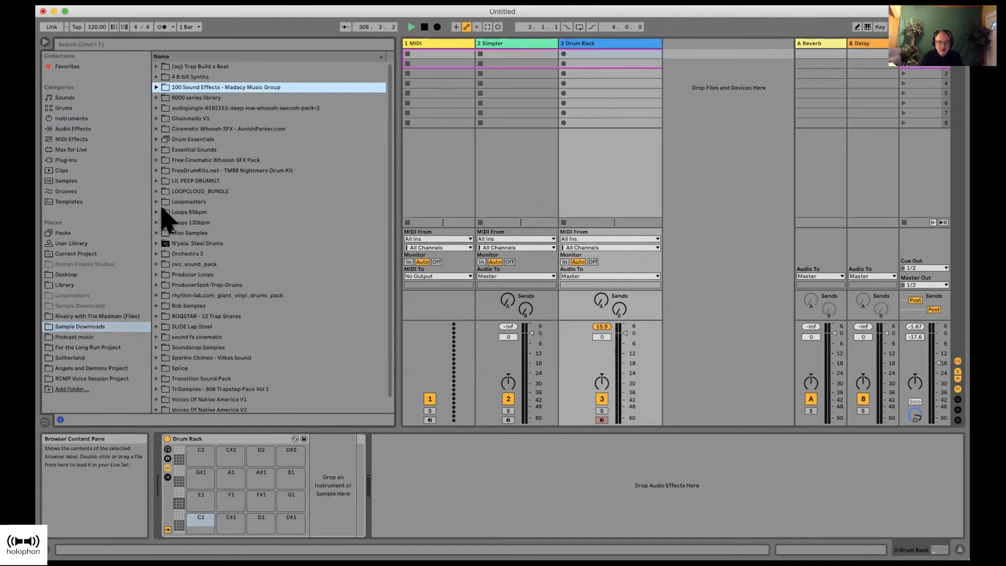
scroll(207, 273, "down", 1)
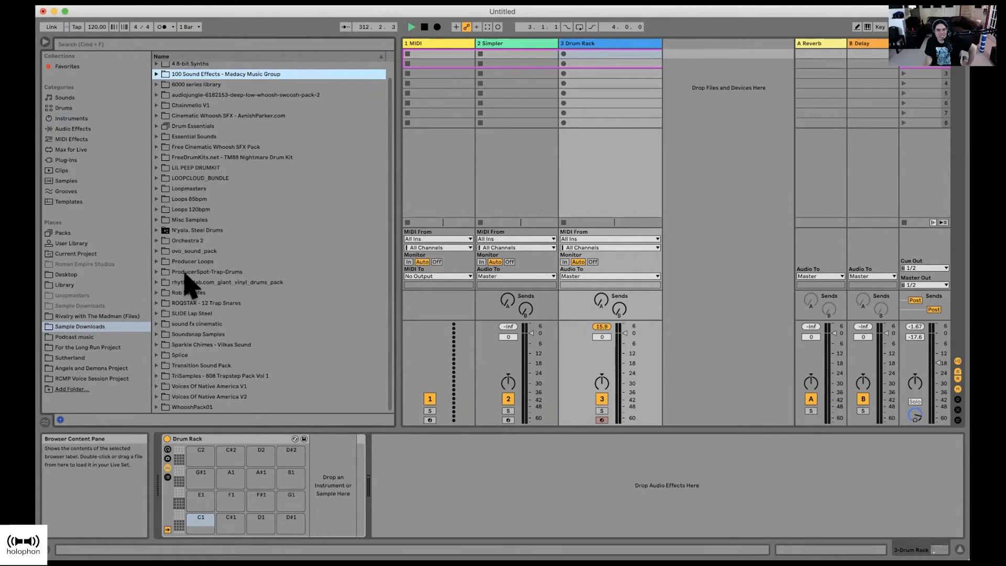
left_click(153, 271)
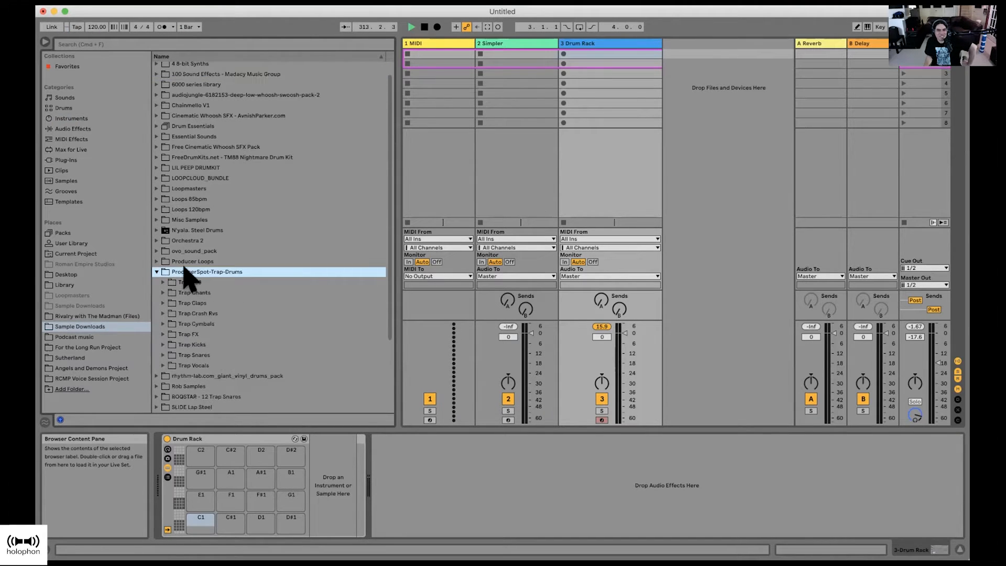
left_click(156, 272)
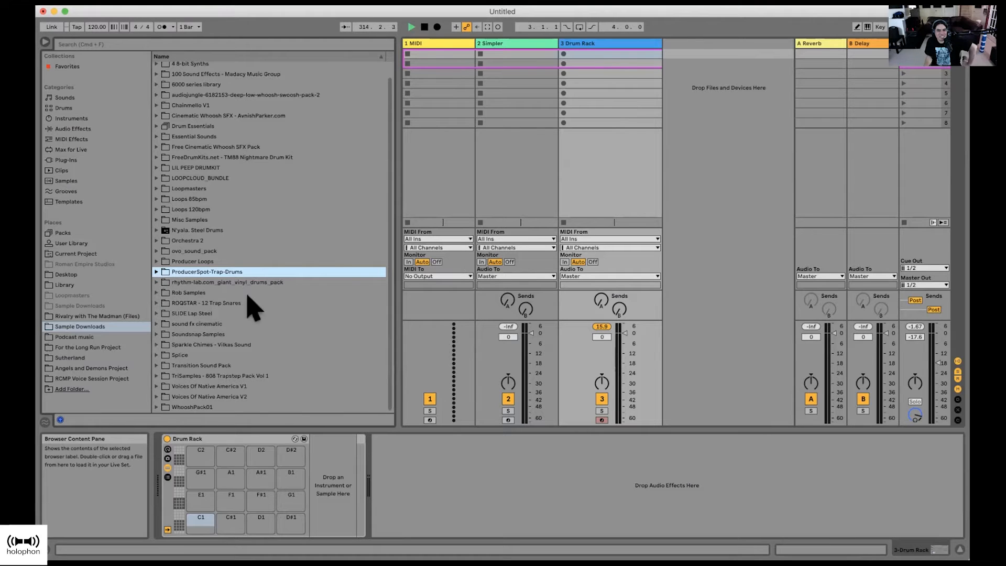
Step: Load bd01.wav from the rhythm-lab.com_giant_vinyl_drums_pack folder onto Drum Rack pad C1
left_click(157, 292)
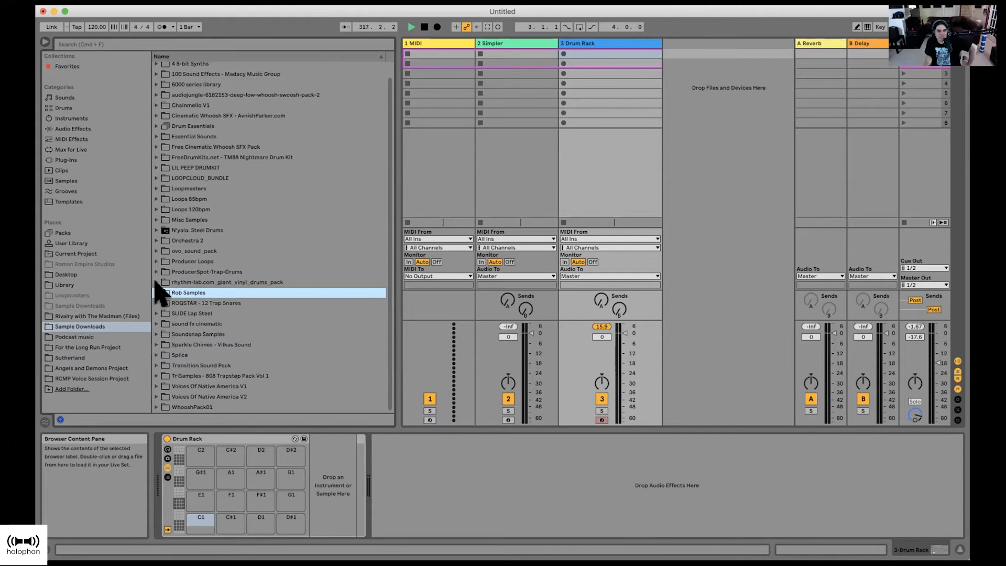
left_click(156, 281)
scroll(189, 343, "down", 3)
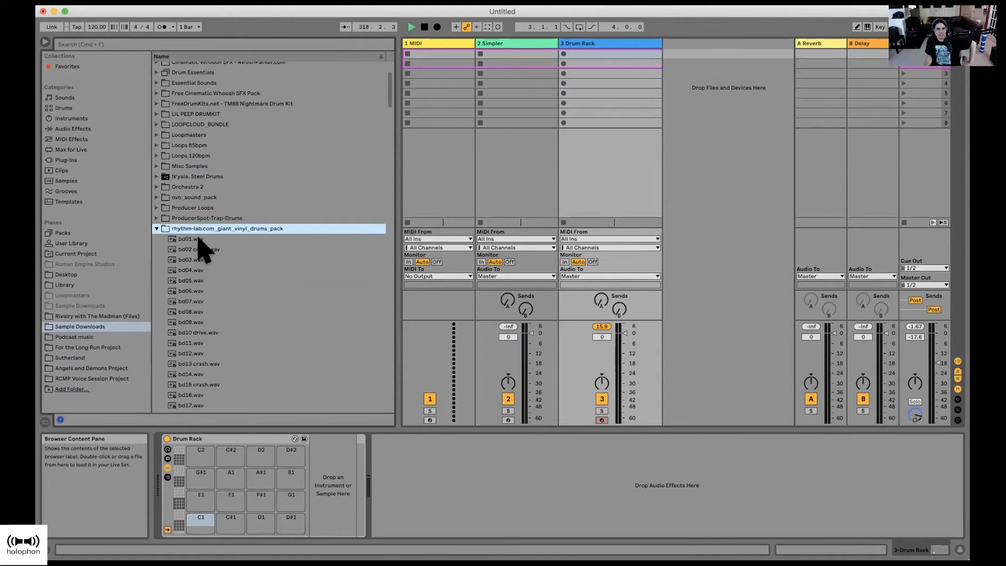
left_click(198, 238)
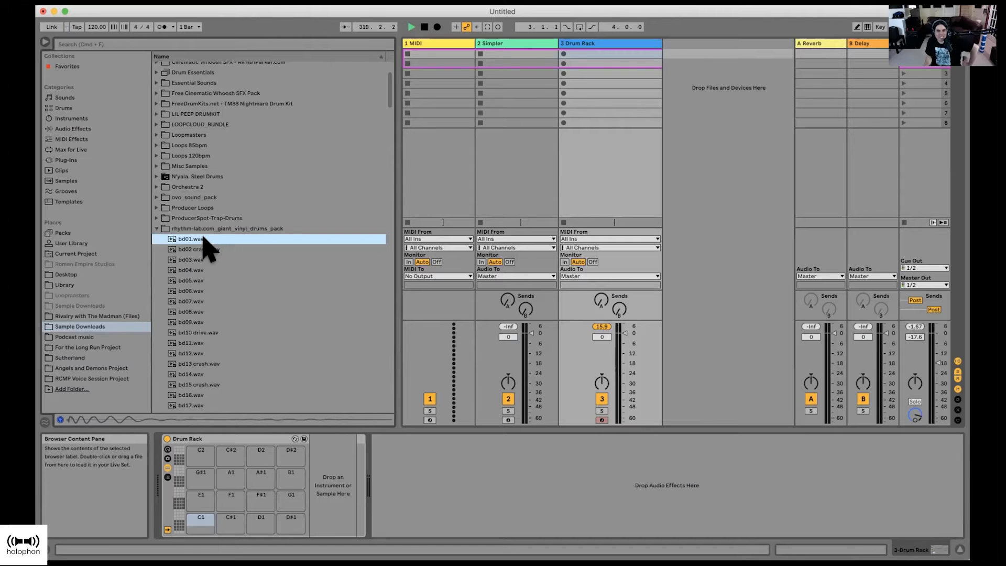
left_click_drag(199, 238, 201, 523)
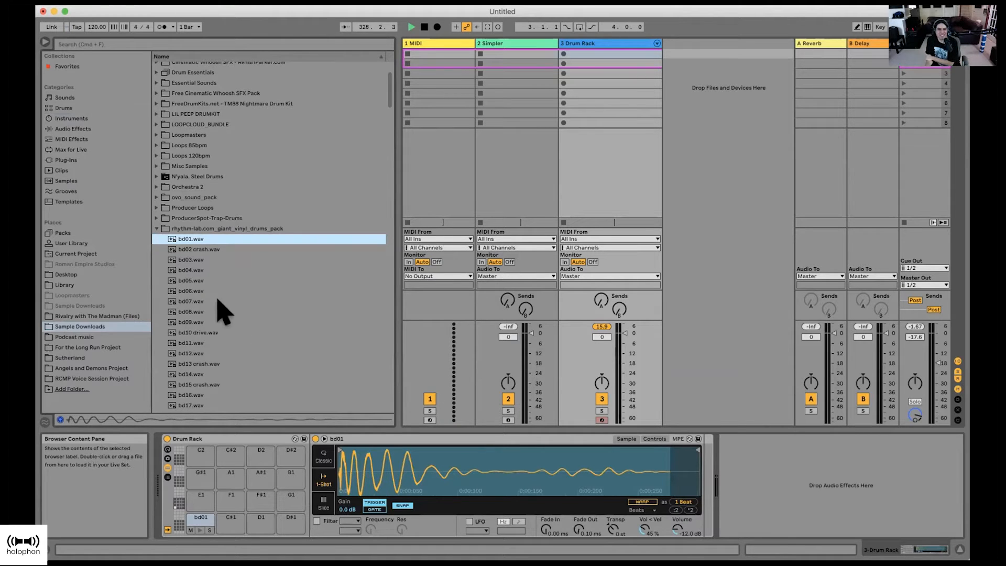
Step: Preview the snare samples sd02 to sd05 in the vinyl drums pack and load sd05.wav onto pad D1
scroll(219, 302, "down", 20)
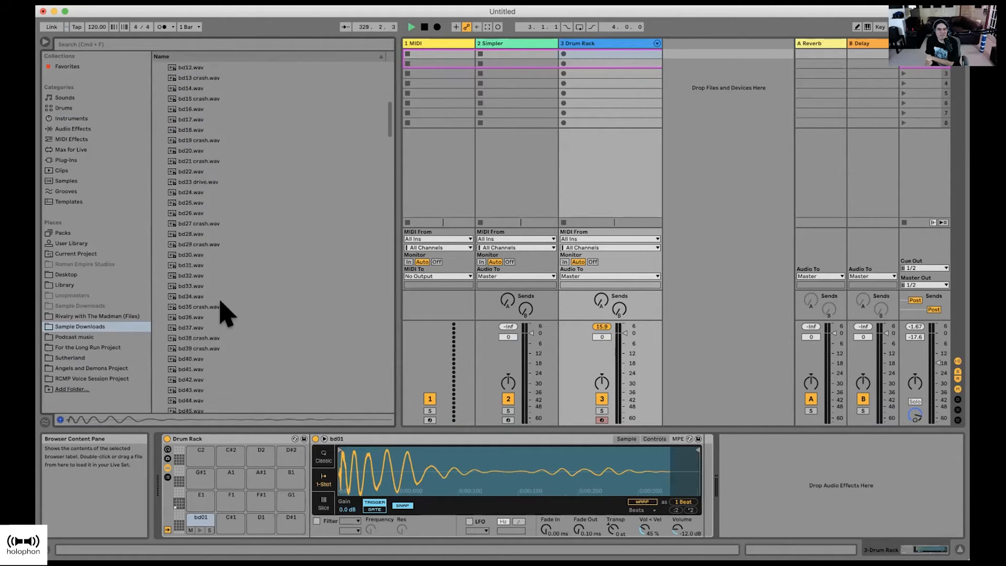
scroll(219, 302, "down", 20)
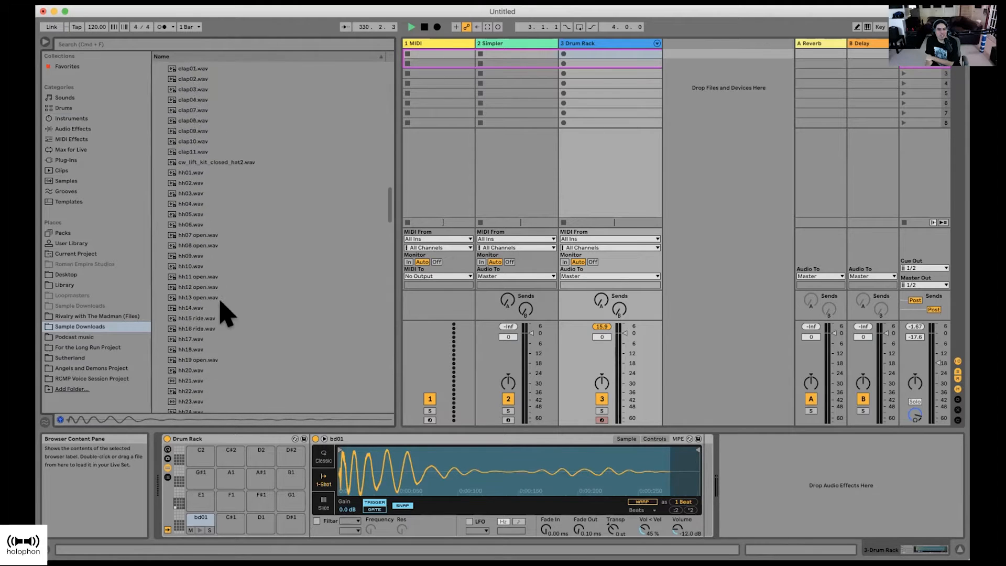
scroll(220, 303, "down", 20)
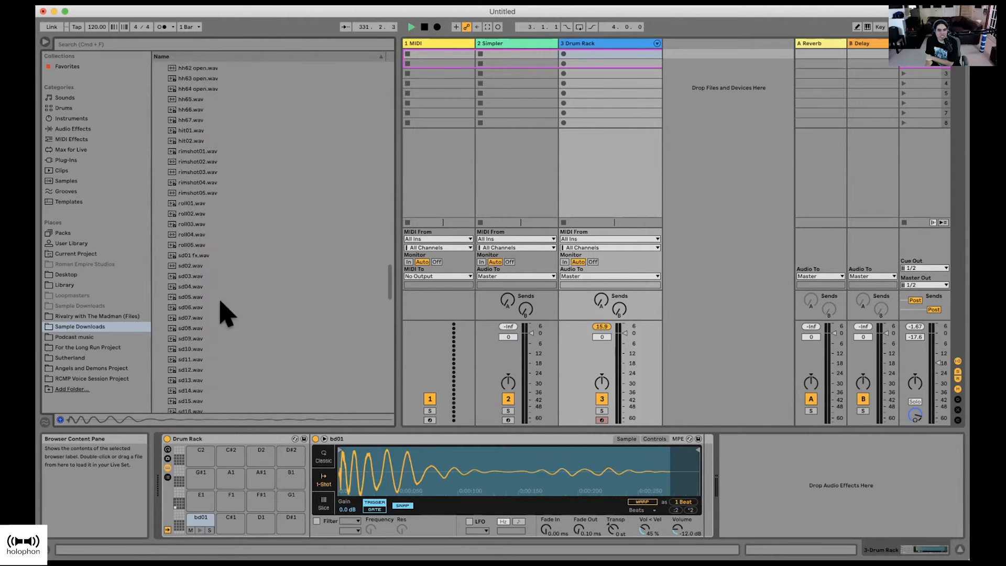
left_click(191, 276)
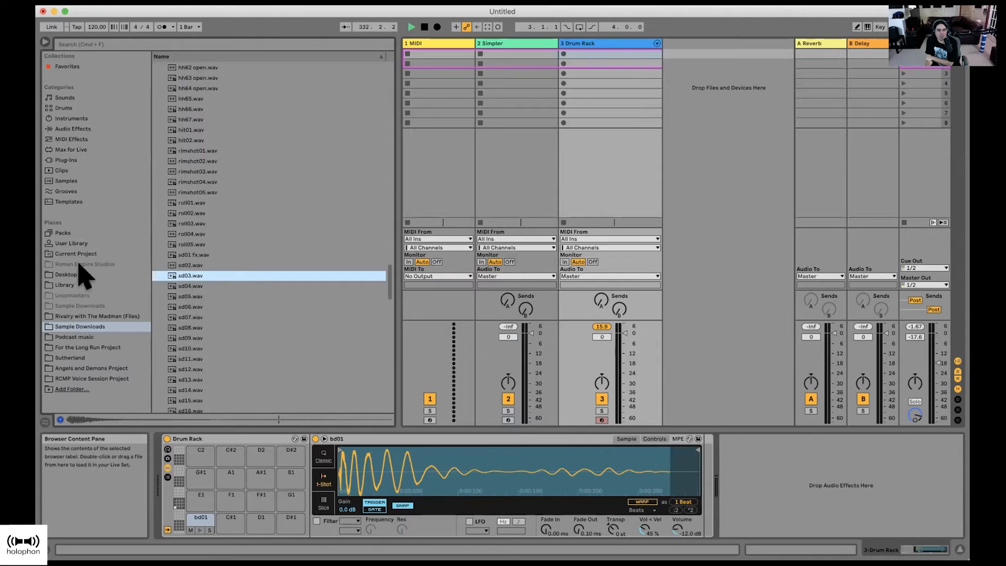
left_click(187, 266)
left_click(195, 287)
left_click(195, 297)
left_click_drag(195, 307, 256, 518)
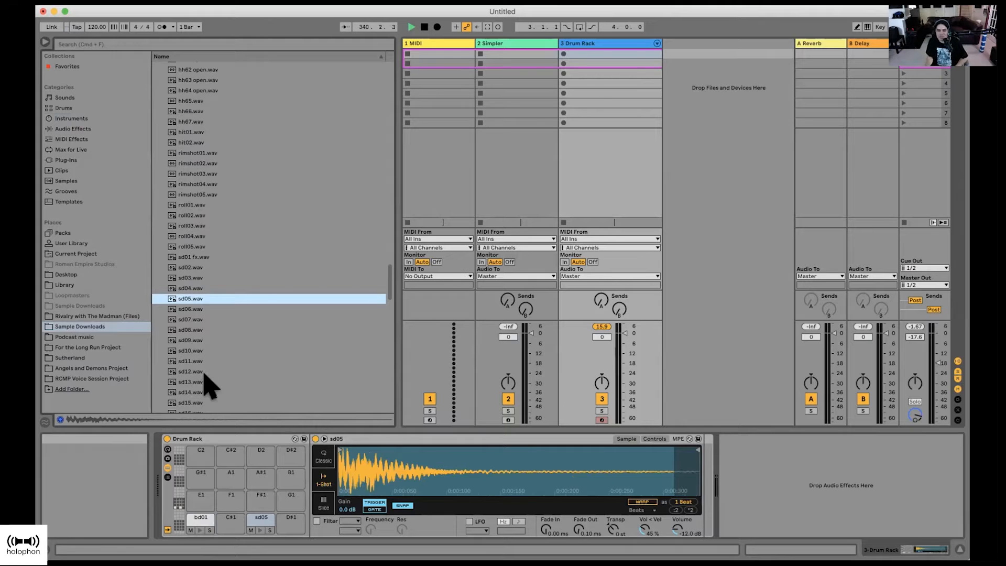
Step: Preview the hit and hi-hat samples in the vinyl drums pack and load hh57.wav onto pad C#1
scroll(199, 277, "up", 2)
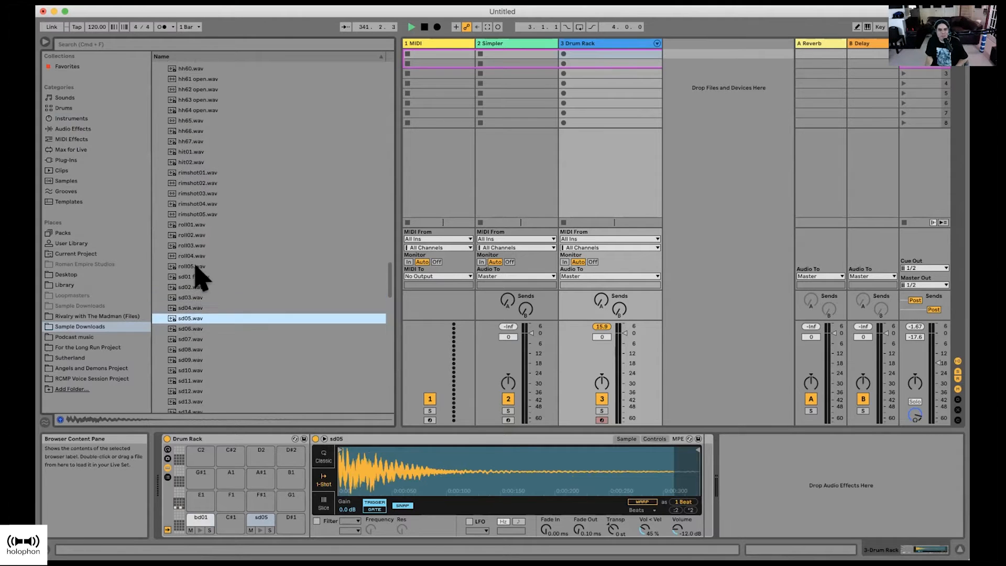
left_click(179, 156)
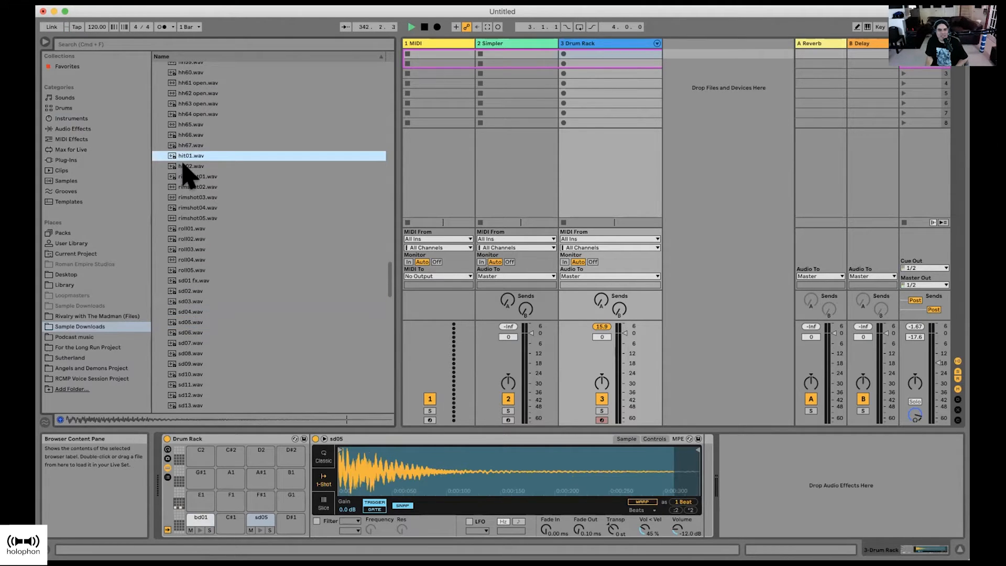
left_click(185, 166)
scroll(188, 178, "up", 2)
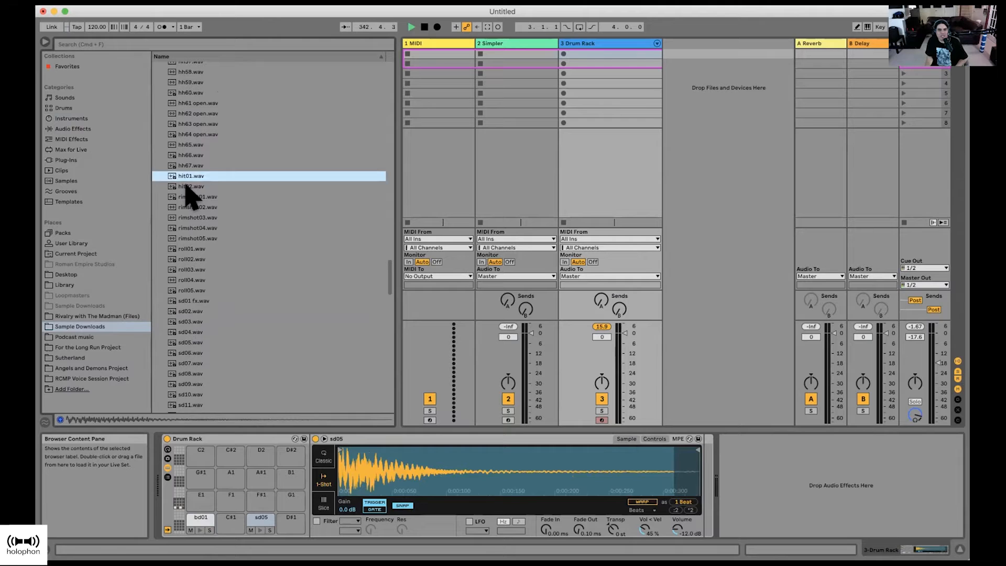
left_click(184, 156)
scroll(185, 162, "up", 8)
left_click(186, 148)
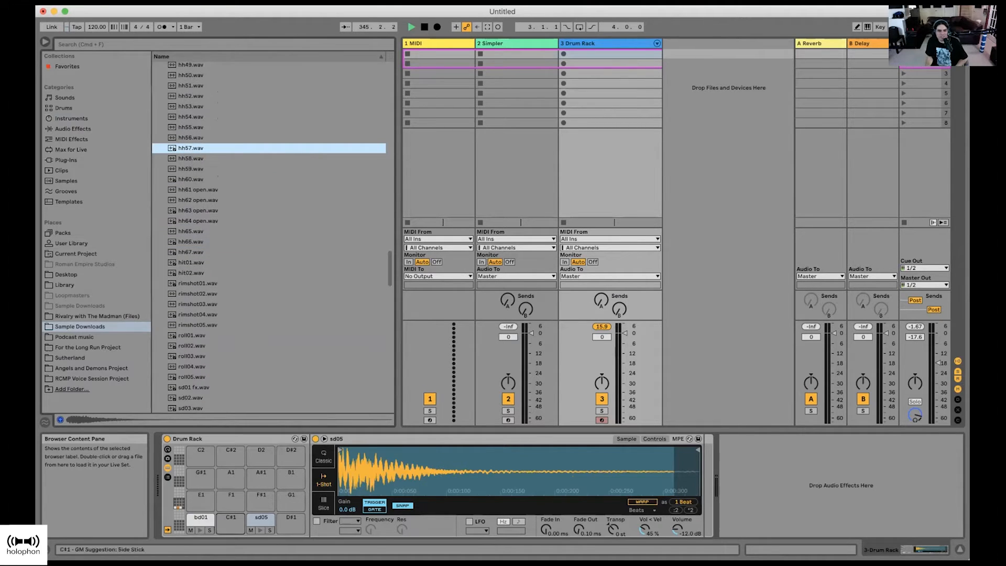
left_click_drag(231, 519, 231, 521)
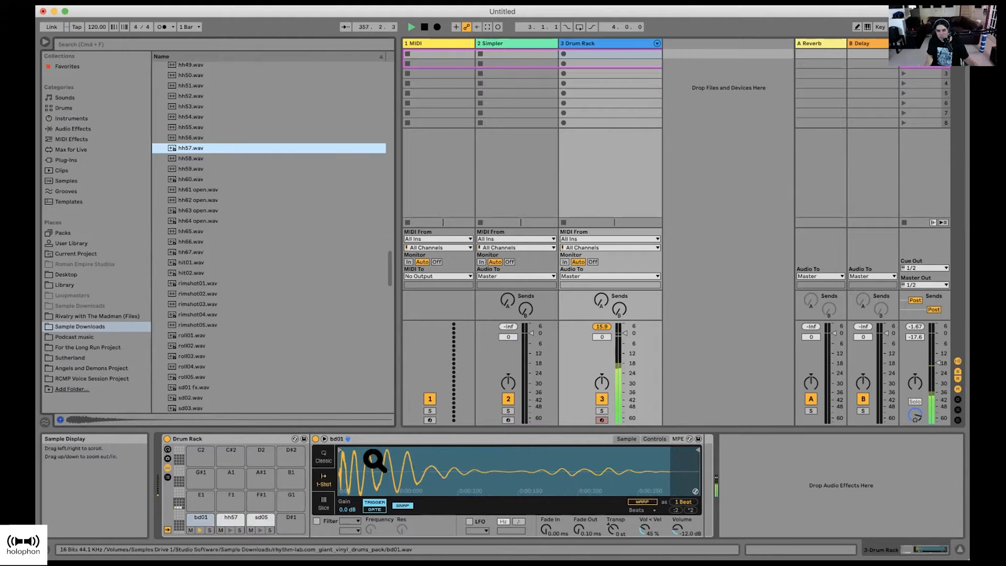
Step: Expand Simpler for the bd01 kick, transpose it by +3 st and lower its volume to -16.3 dB
left_click(324, 438)
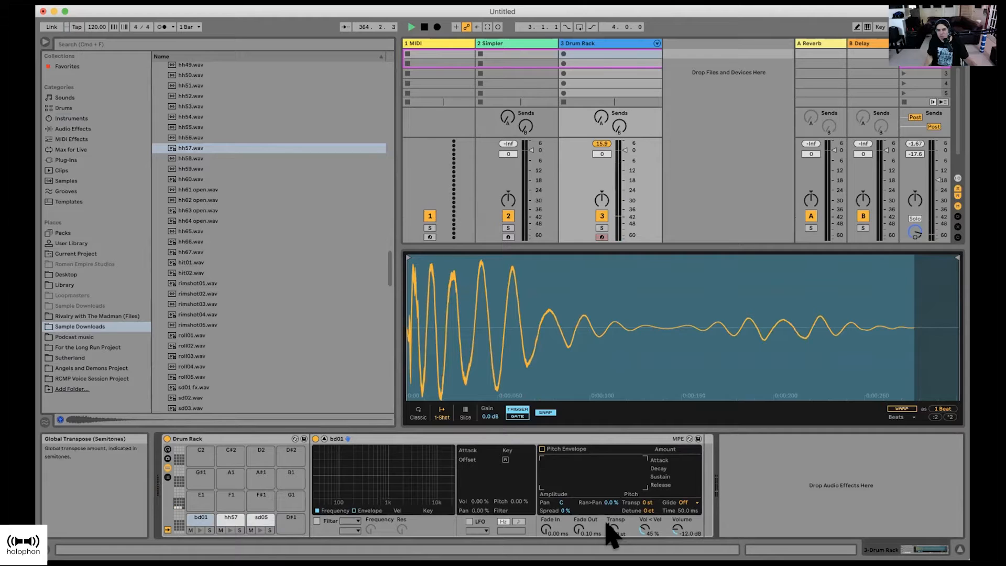
left_click_drag(613, 530, 613, 515)
left_click_drag(678, 529, 677, 524)
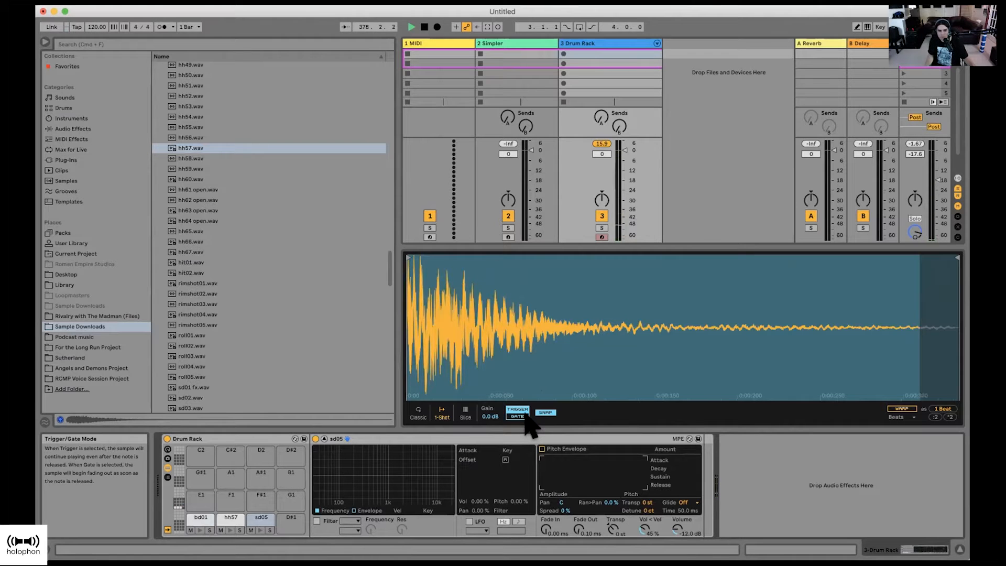
left_click(227, 516)
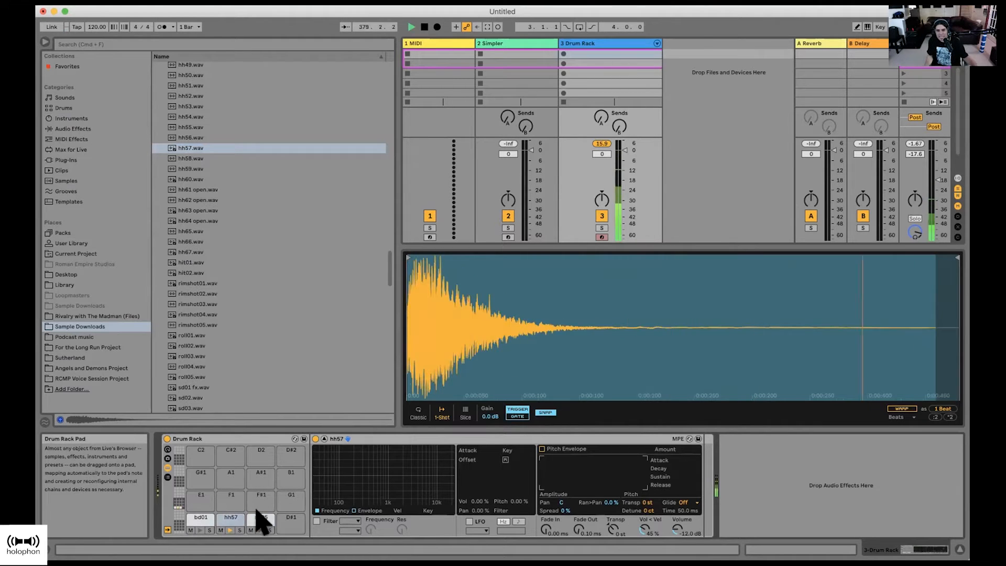
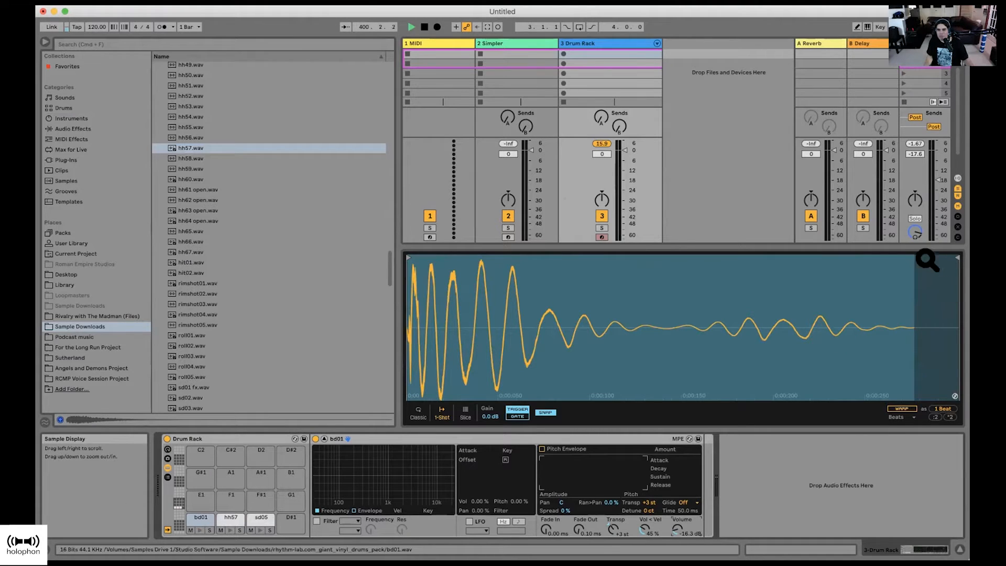
Step: Lower the cue volume to -26.0 dB and set the tempo to 90 BPM with the metronome on
left_click_drag(915, 232, 914, 249)
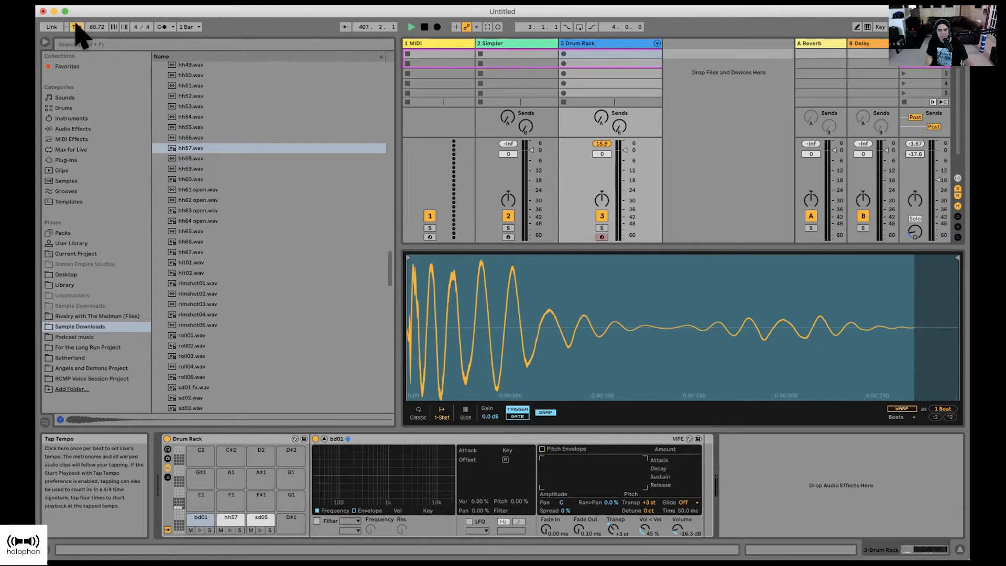
left_click_drag(103, 28, 102, 26)
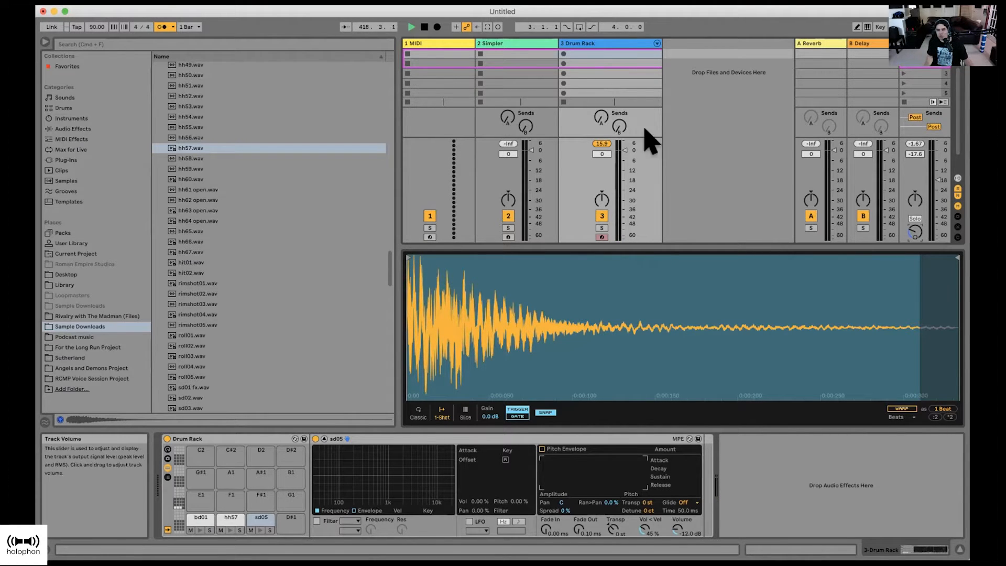
Step: Glance at the Arrangement View, return to Session View and record a kick and snare beat into the Drum Rack track's first clip slot
left_click(957, 44)
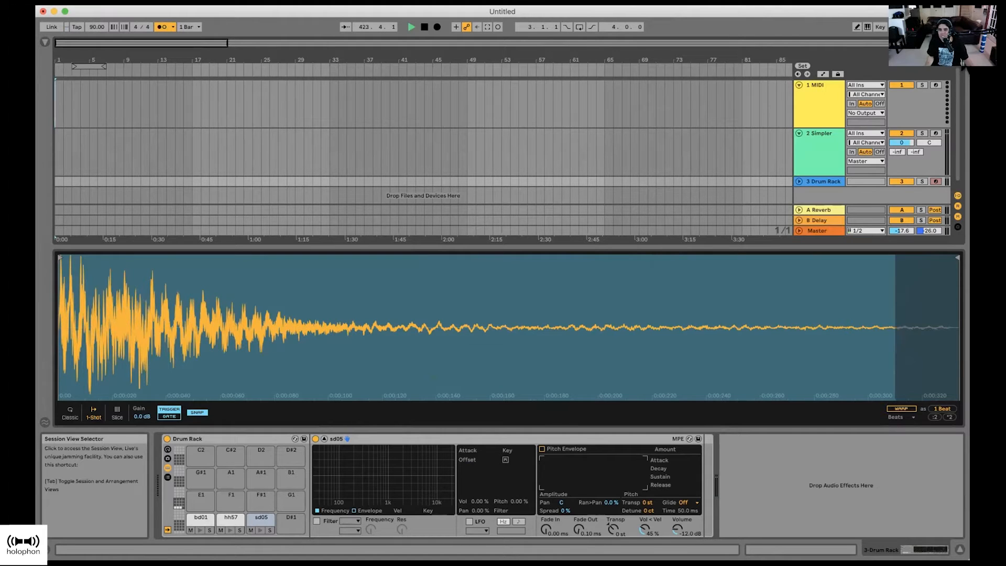
left_click(963, 71)
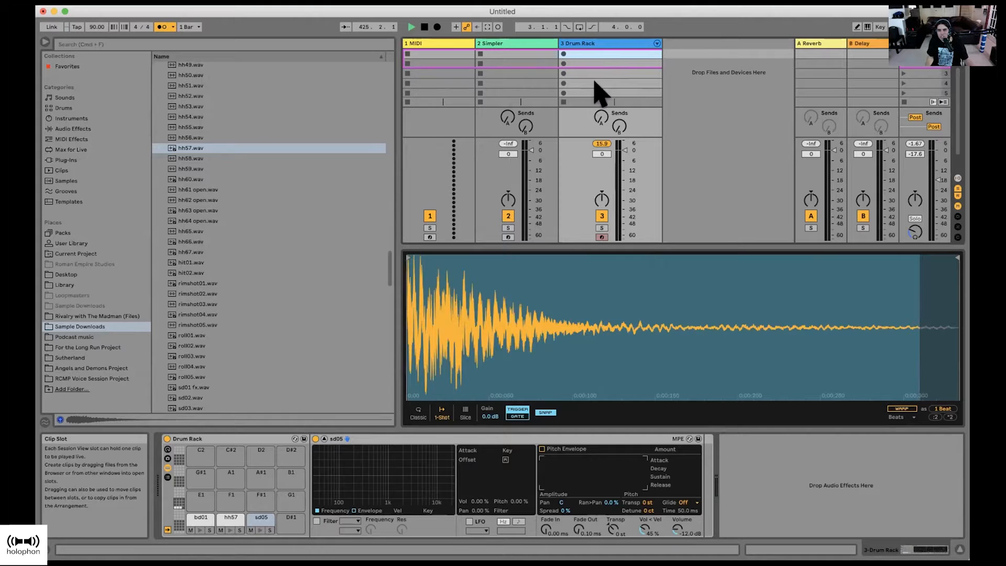
left_click(564, 55)
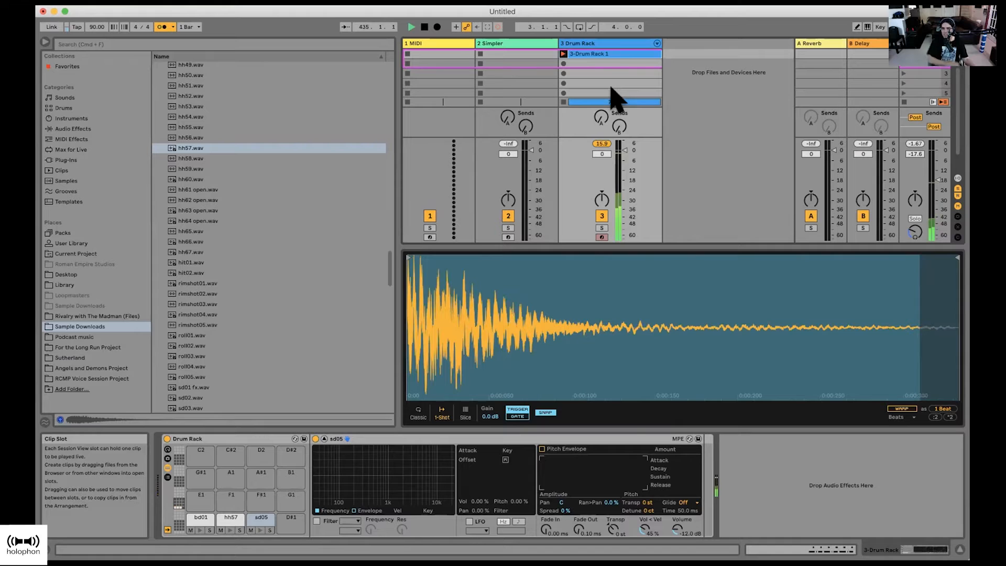
key("space")
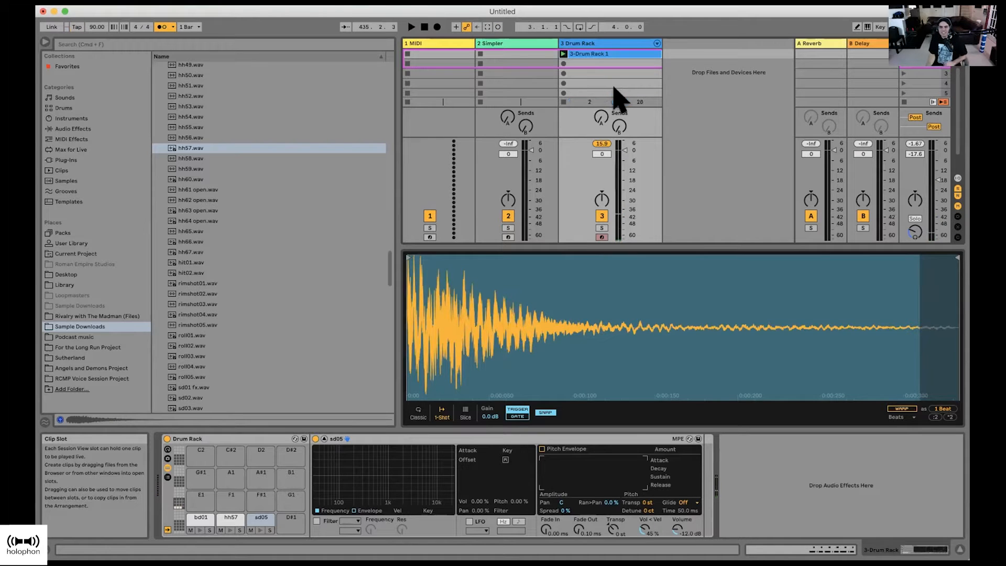
Step: Open the recorded Drum Rack clip and move its start and loop start to 5.1.1, where the recorded notes begin
double_click(612, 54)
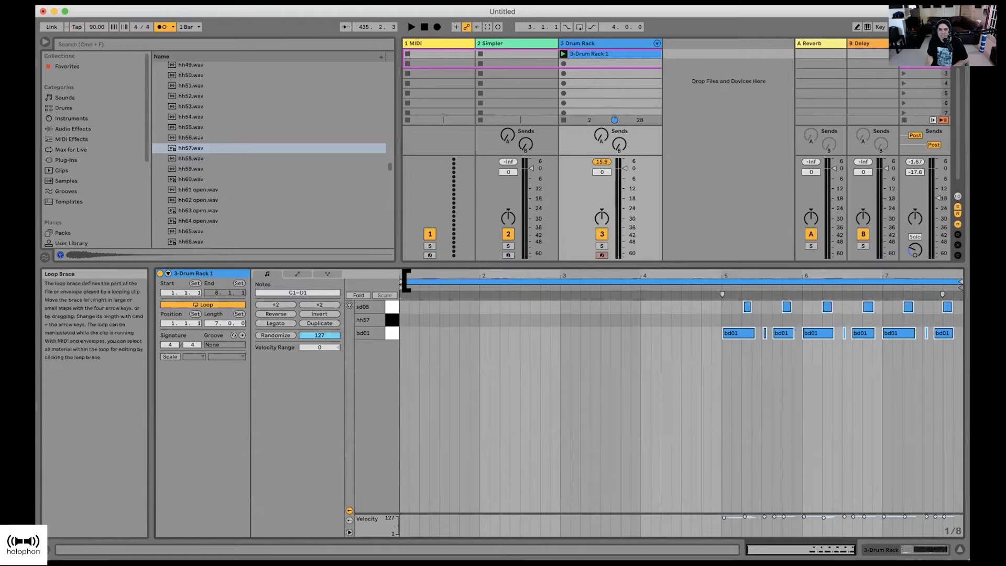
mouse_move(406, 281)
left_mouse_down()
mouse_move(725, 282)
mouse_move(400, 285)
left_mouse_up()
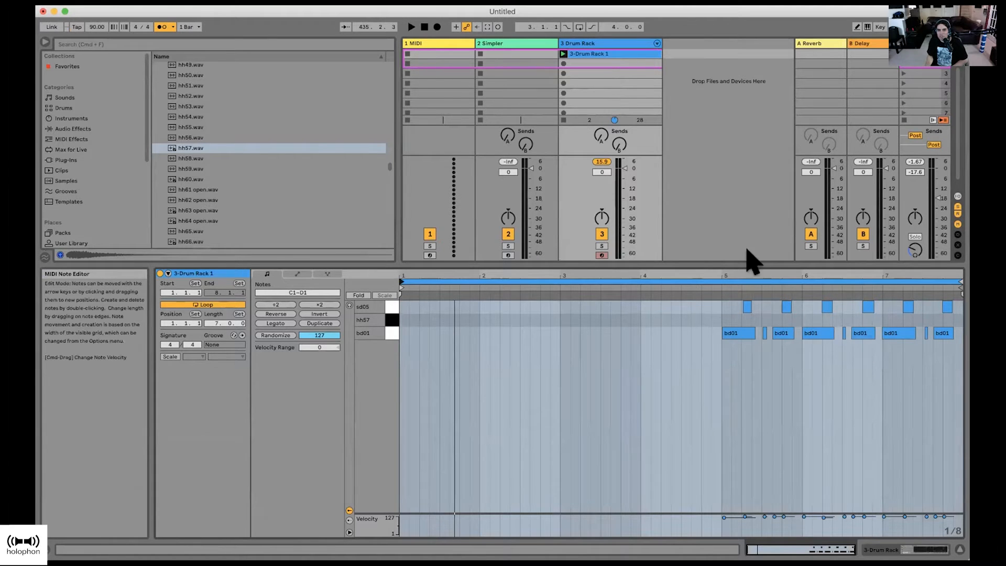
left_click(610, 54)
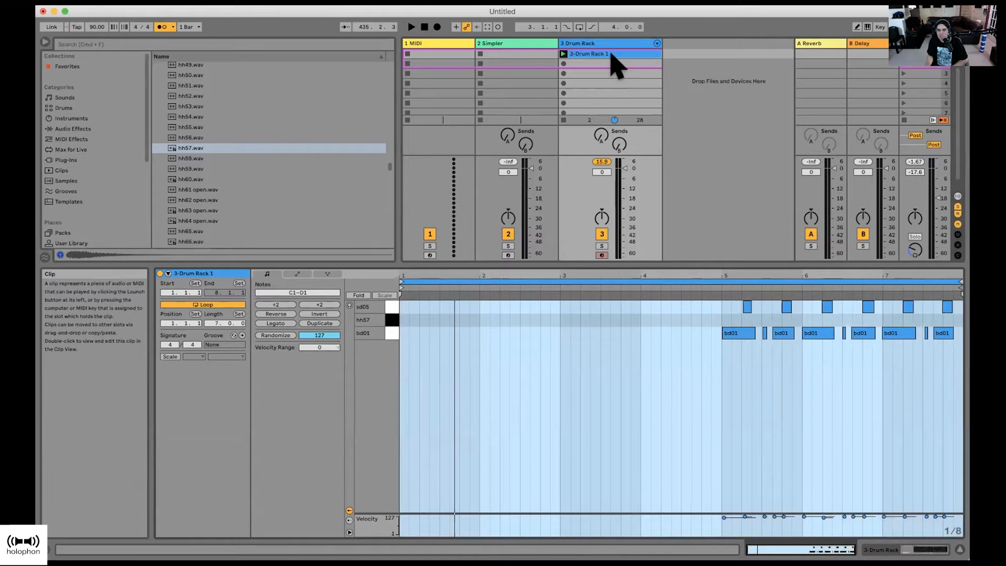
left_click(606, 78)
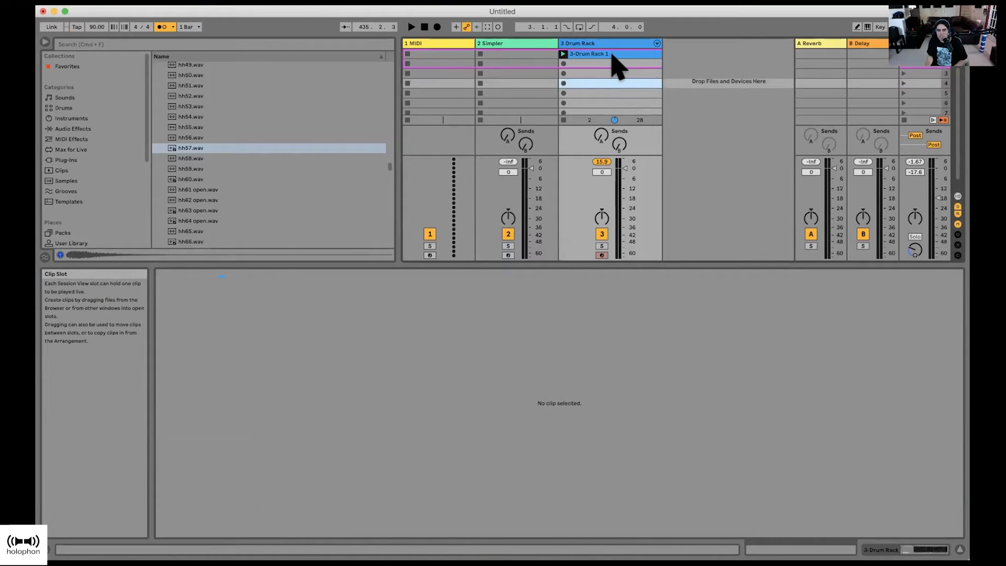
left_click(613, 54)
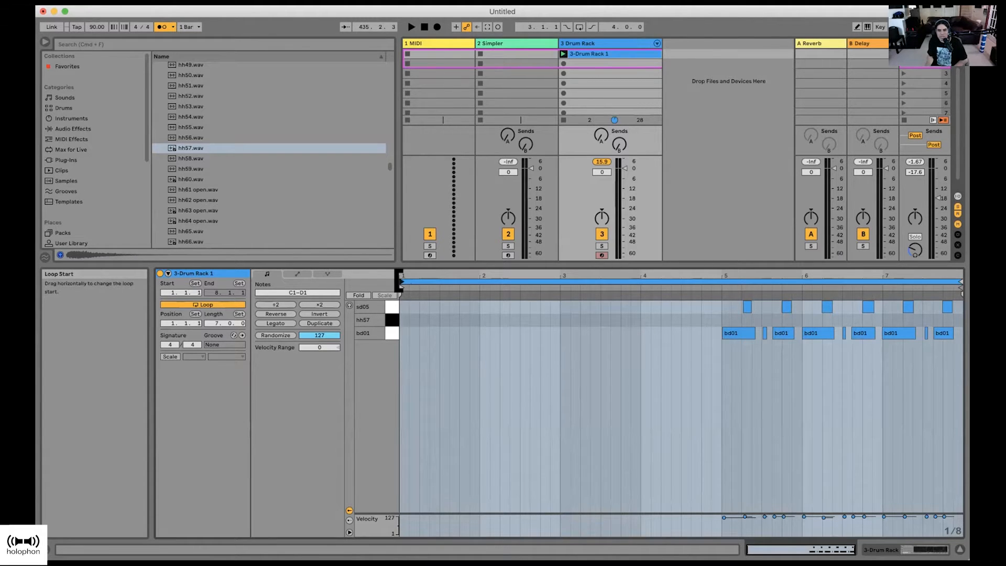
left_click_drag(401, 281, 719, 303)
left_click_drag(894, 278, 828, 276)
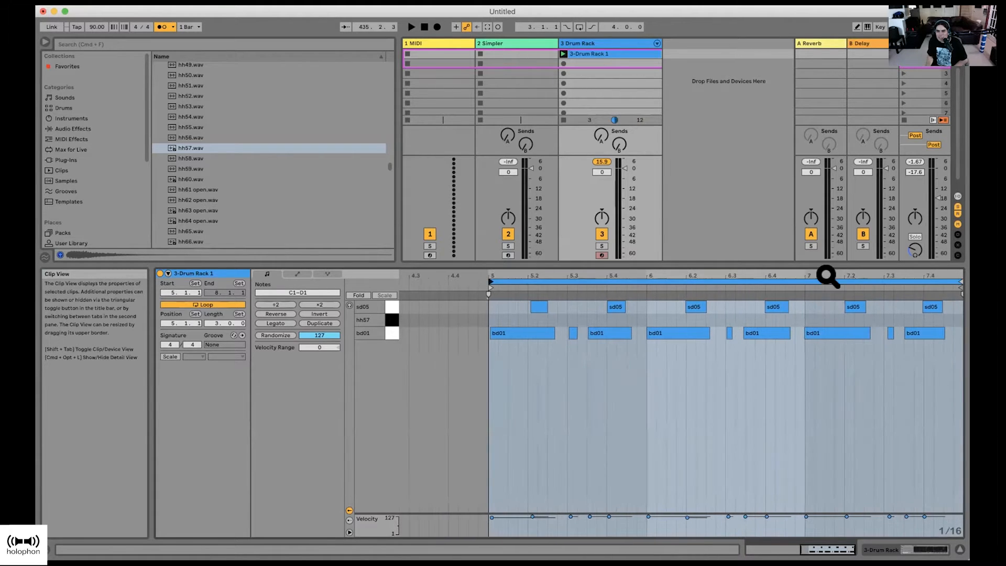
left_click_drag(962, 285, 855, 283)
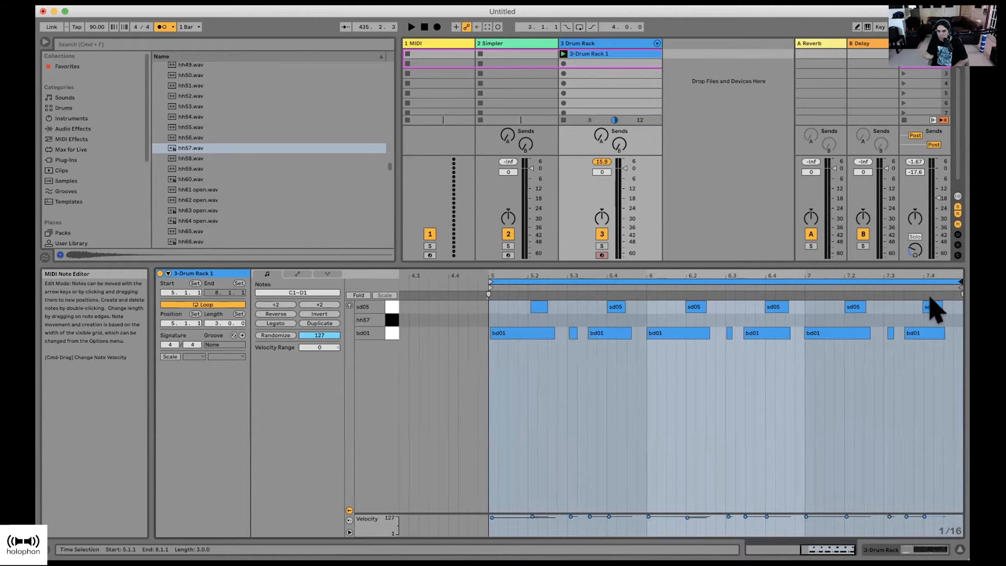
Step: Quantize all the kick and snare notes in the Drum Rack clip and play the clip back
mouse_move(573, 276)
left_mouse_down()
mouse_move(639, 327)
mouse_move(704, 333)
mouse_move(637, 310)
mouse_move(635, 285)
mouse_move(498, 265)
mouse_move(563, 272)
left_mouse_up()
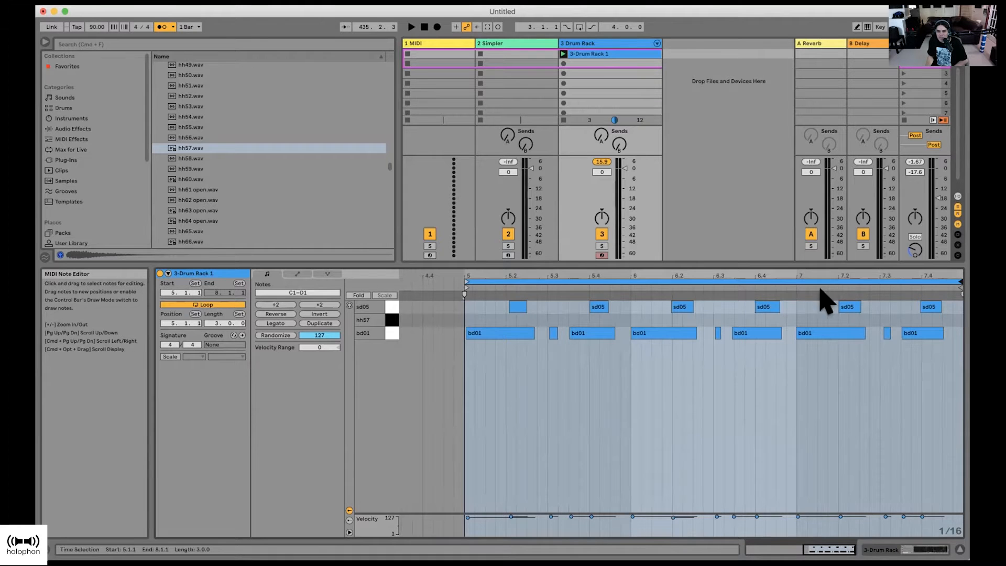
mouse_move(825, 273)
left_mouse_down()
mouse_move(809, 293)
mouse_move(821, 266)
left_mouse_up()
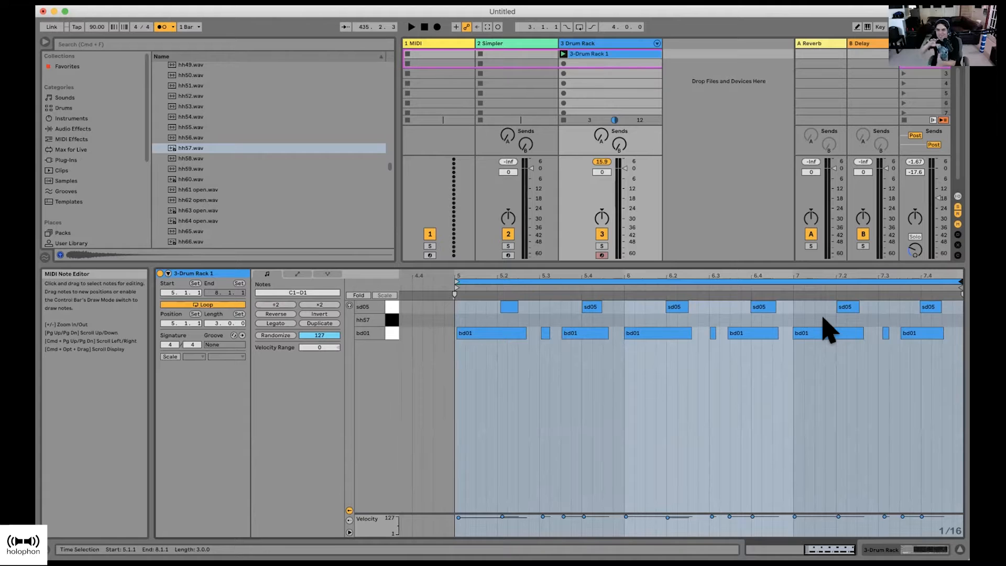
mouse_move(916, 275)
left_mouse_down()
mouse_move(900, 309)
mouse_move(922, 266)
left_mouse_up()
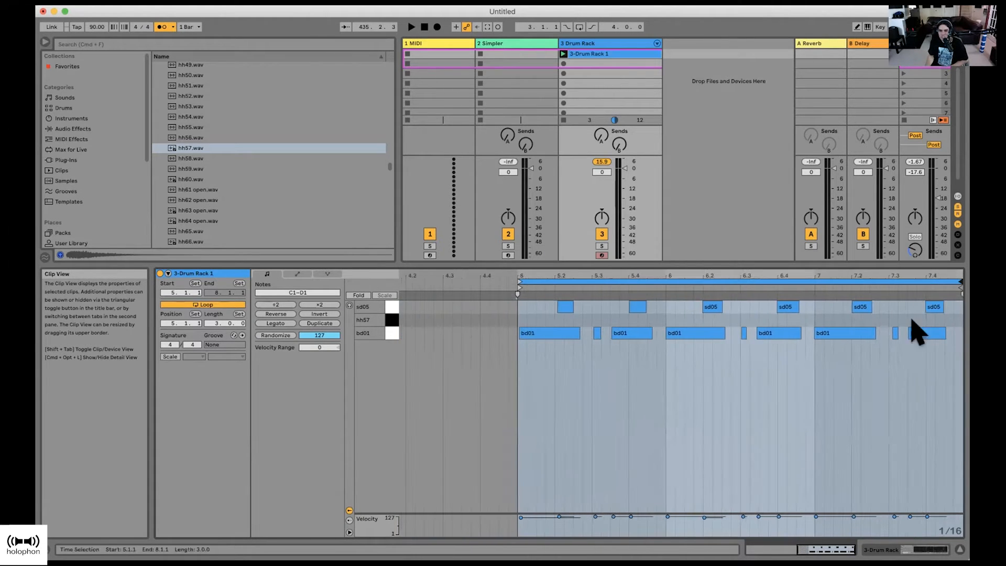
left_click_drag(931, 281, 880, 382)
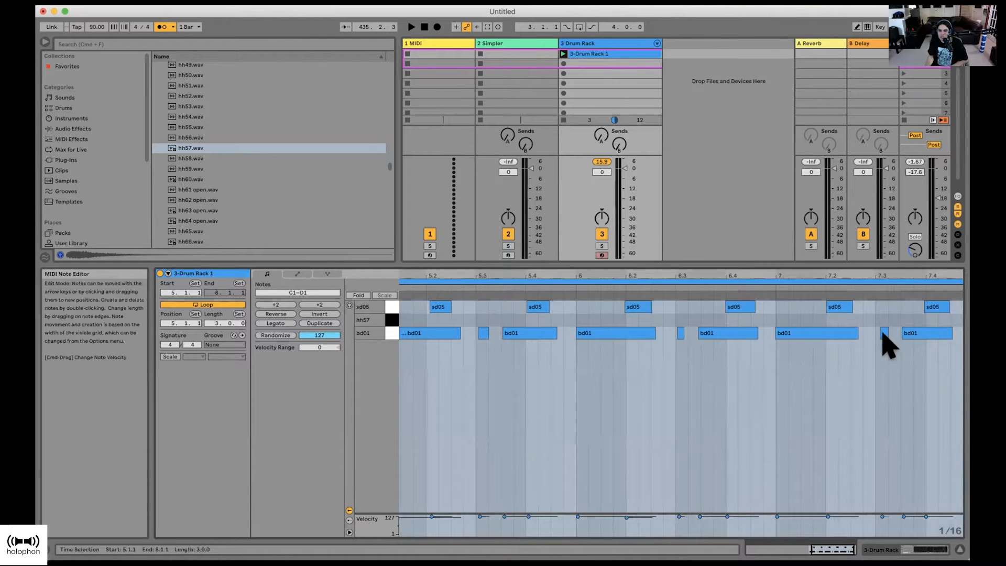
left_click_drag(917, 361, 595, 309)
left_click(643, 350)
left_click_drag(423, 365, 937, 315)
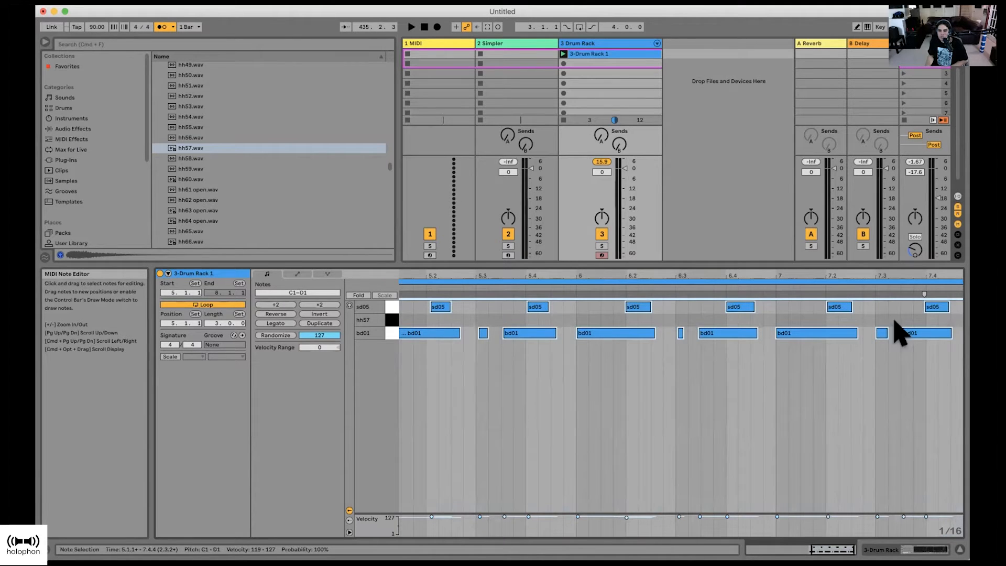
right_click(935, 308)
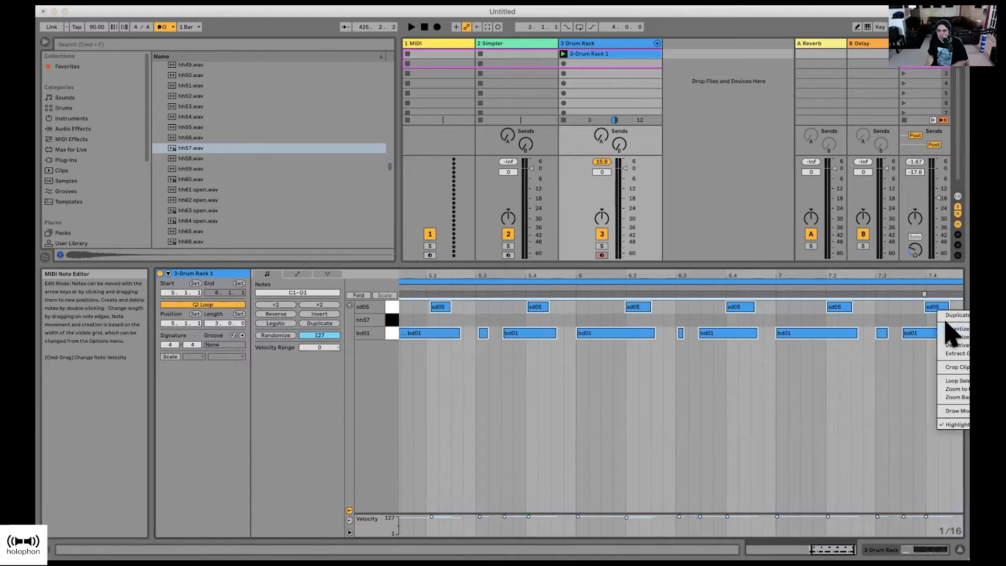
left_click(951, 327)
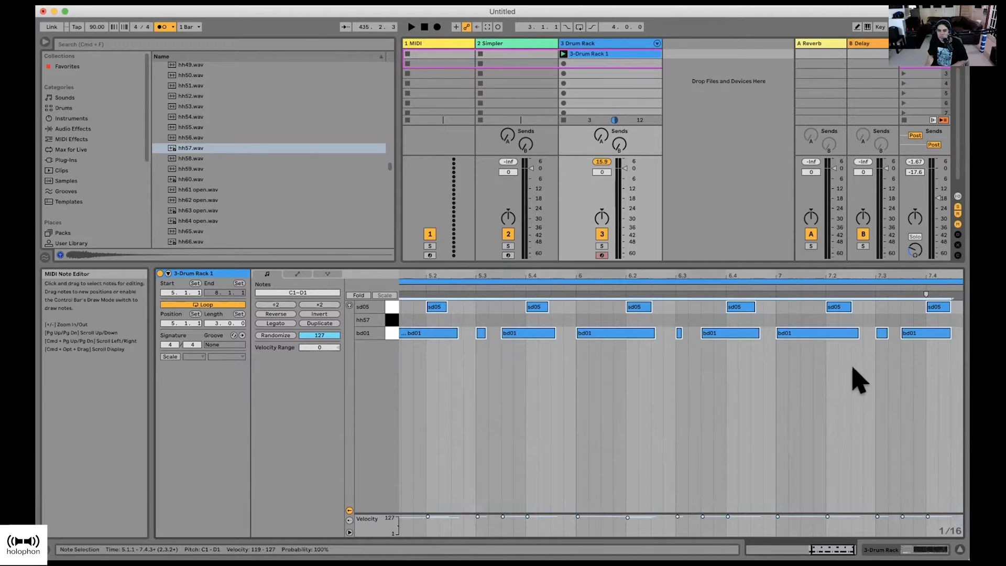
left_click(600, 385)
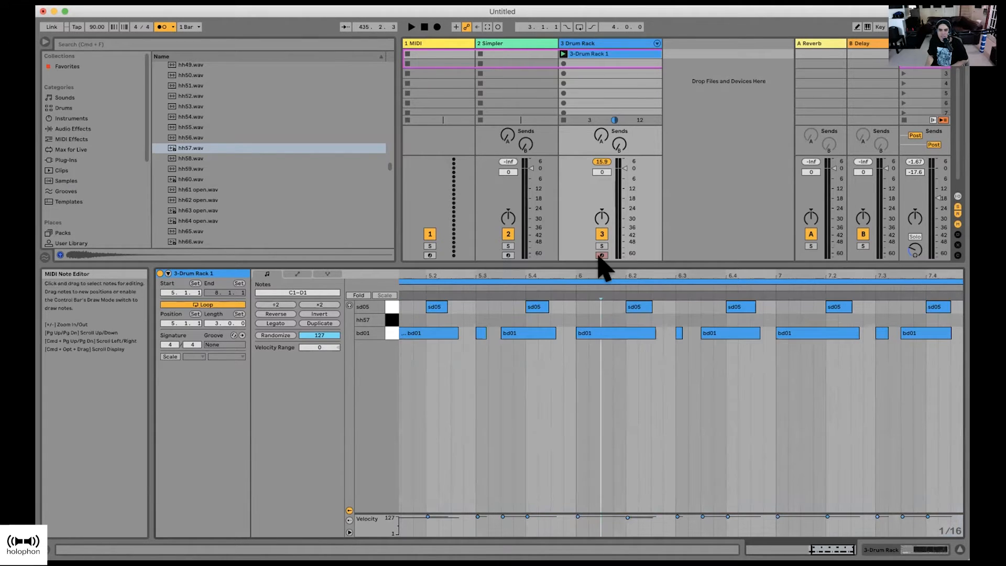
left_click_drag(601, 271, 676, 272)
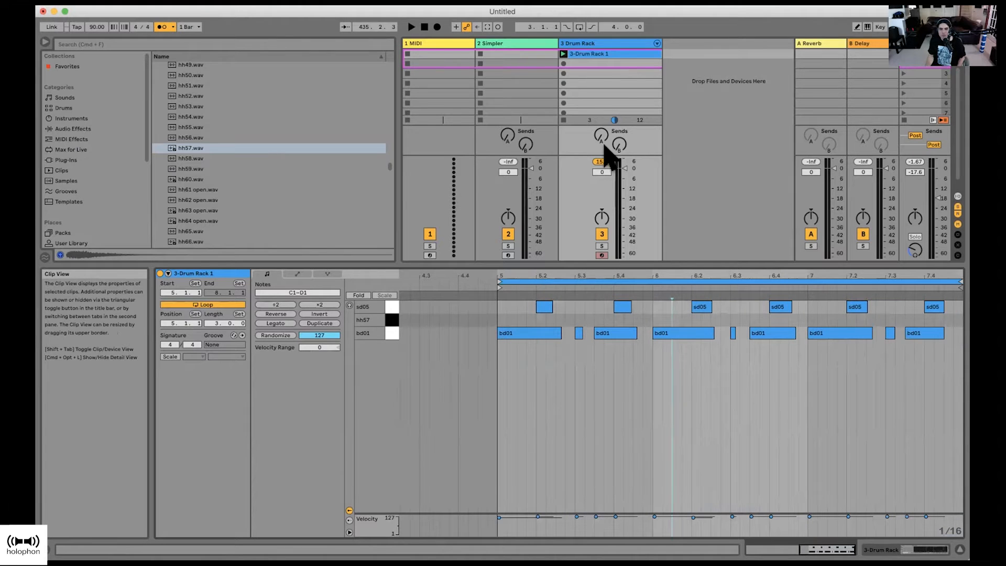
left_click(563, 54)
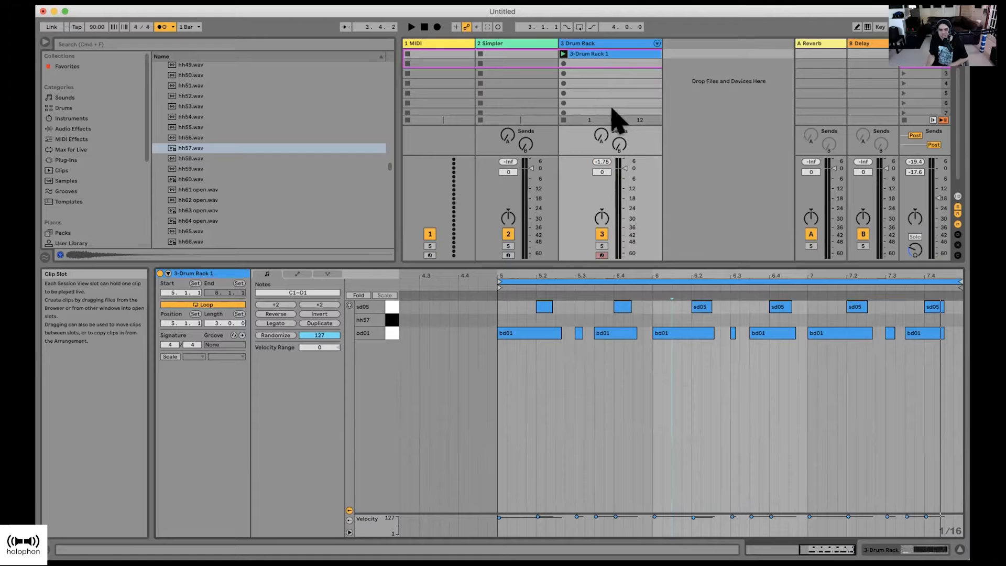
Step: Add hh57 hi-hat notes on every eighth note from 5.1.1 through 6.1.1 in the Drum Rack clip
double_click(502, 319)
double_click(521, 320)
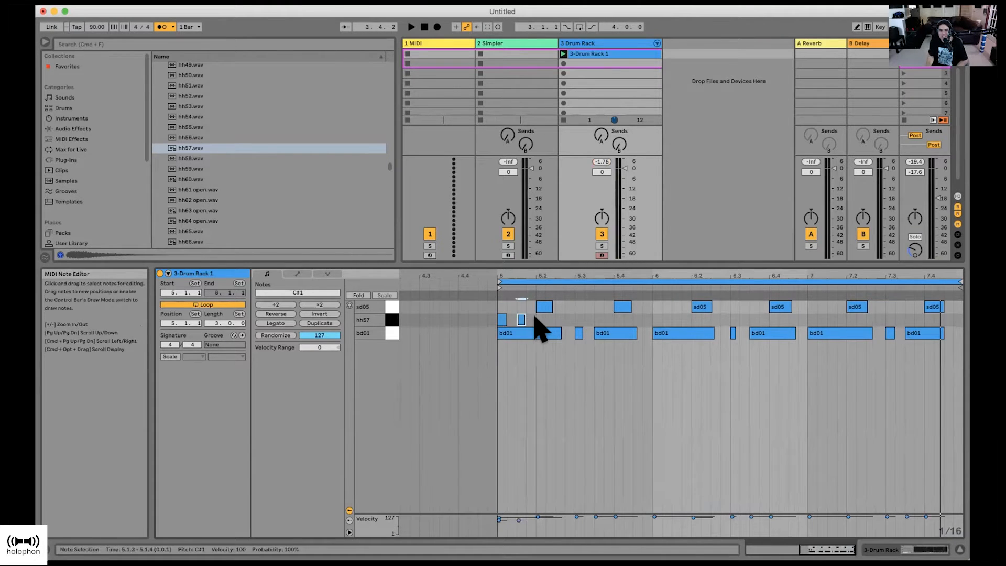
double_click(541, 319)
double_click(560, 319)
left_click(579, 320)
double_click(580, 319)
double_click(599, 320)
double_click(638, 320)
double_click(657, 320)
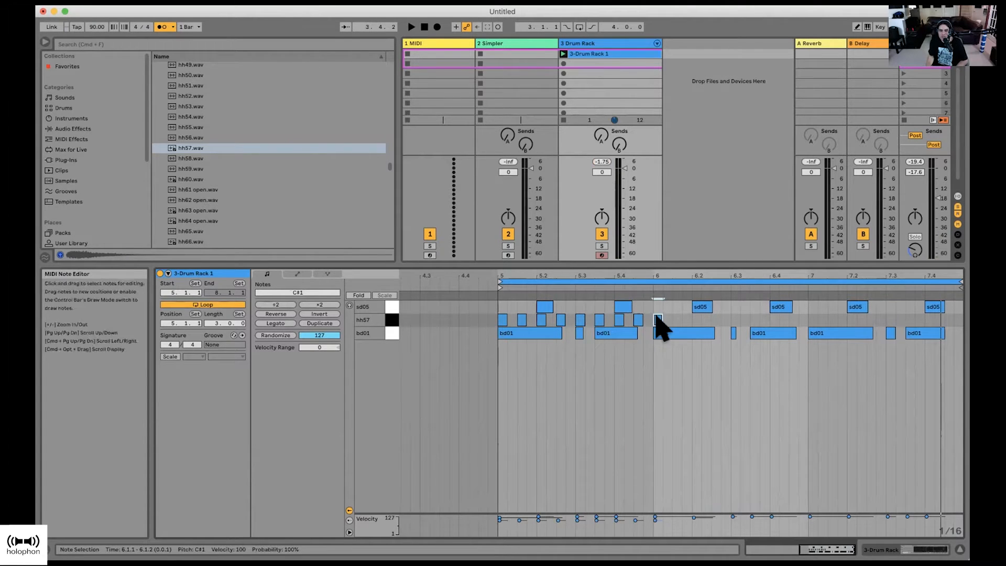
Step: Duplicate the bar 5 hi-hat pattern across bars 6 and 7 and play the beat back
left_click_drag(649, 318, 498, 321)
key("super+d")
key("super+d")
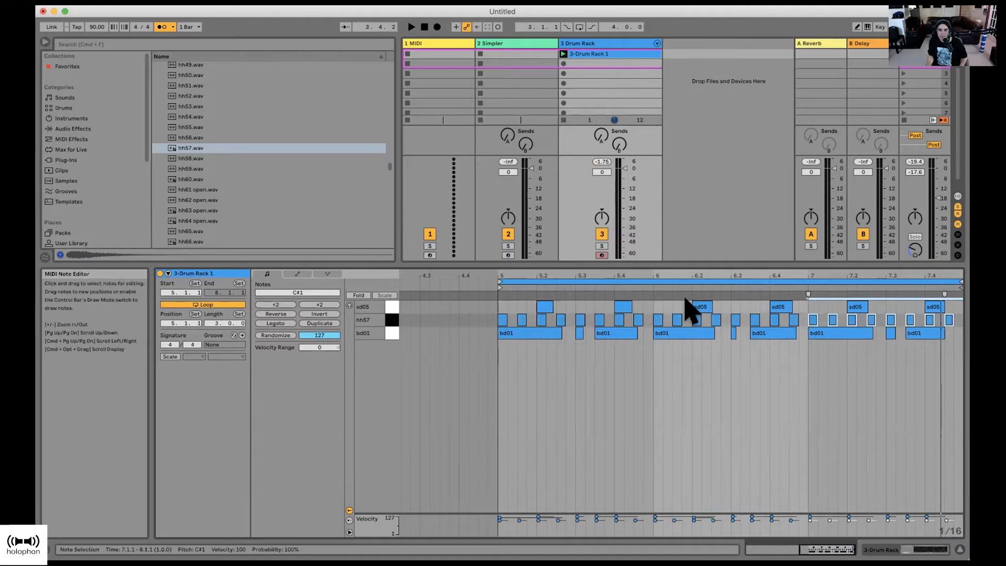
key("space")
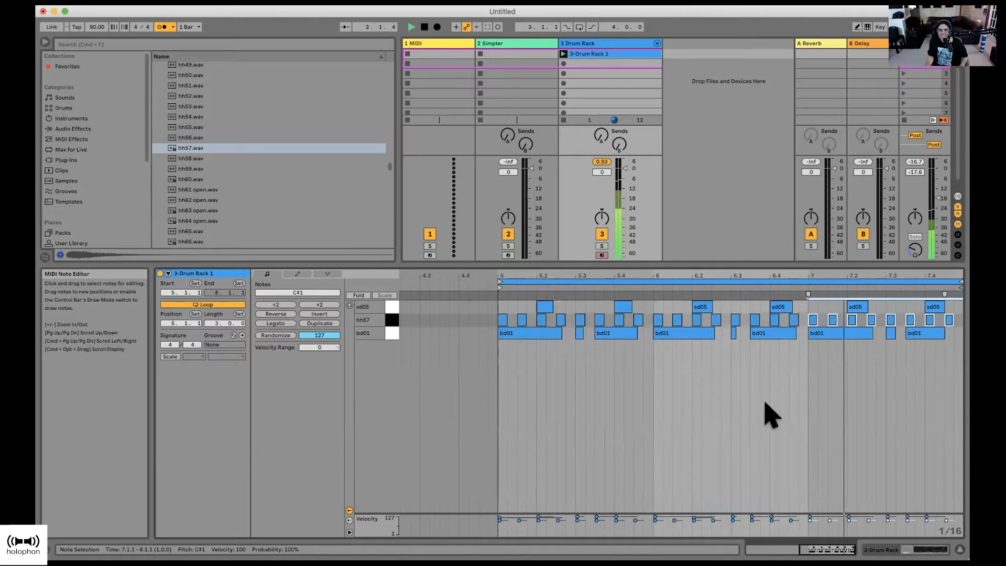
key("space")
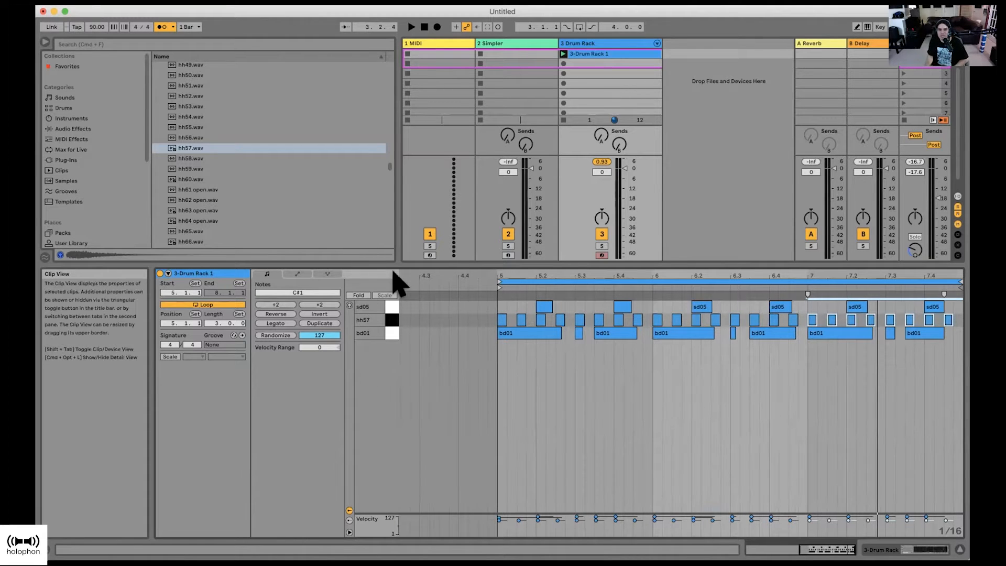
Step: Show the Drum Rack's devices with the bd01 pad selected, make the window full screen and reveal the rack's chain list
left_click_drag(448, 260, 439, 340)
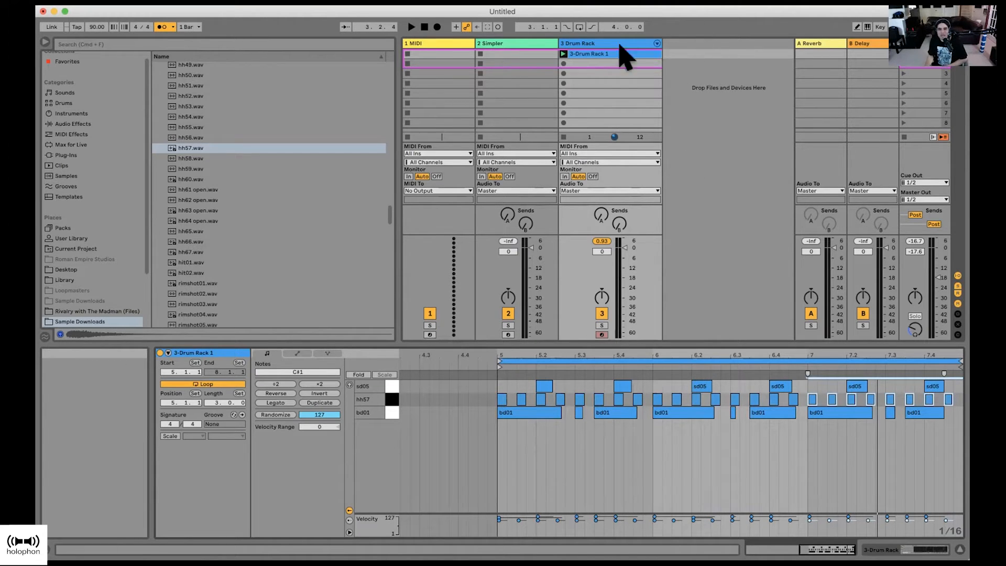
double_click(600, 47)
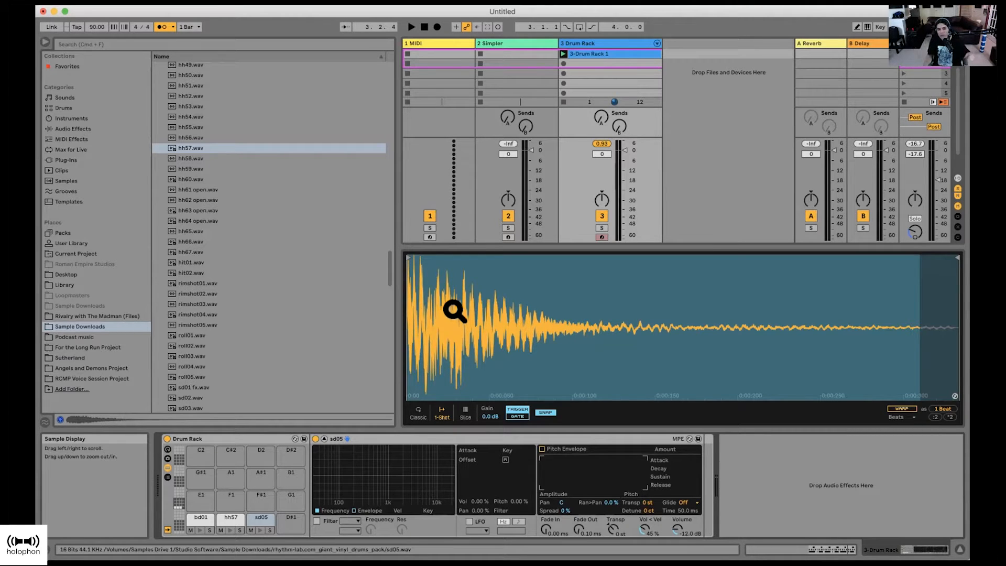
left_click(201, 521)
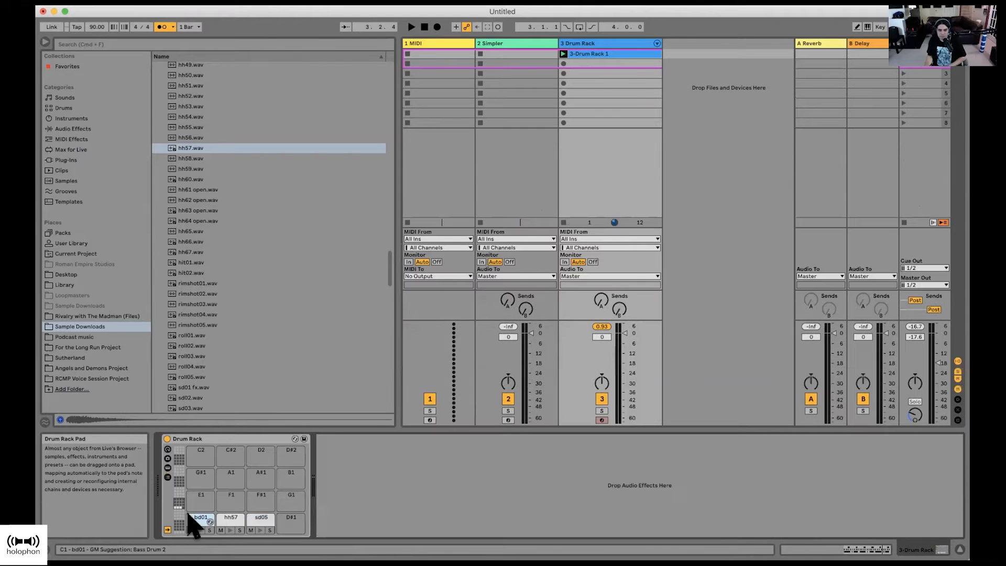
left_click(198, 521)
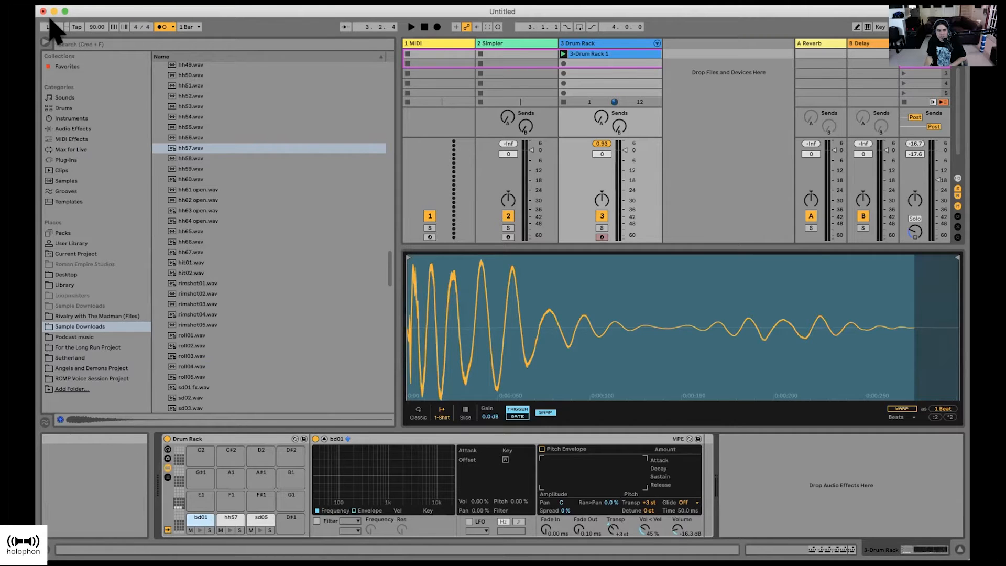
left_click(64, 11)
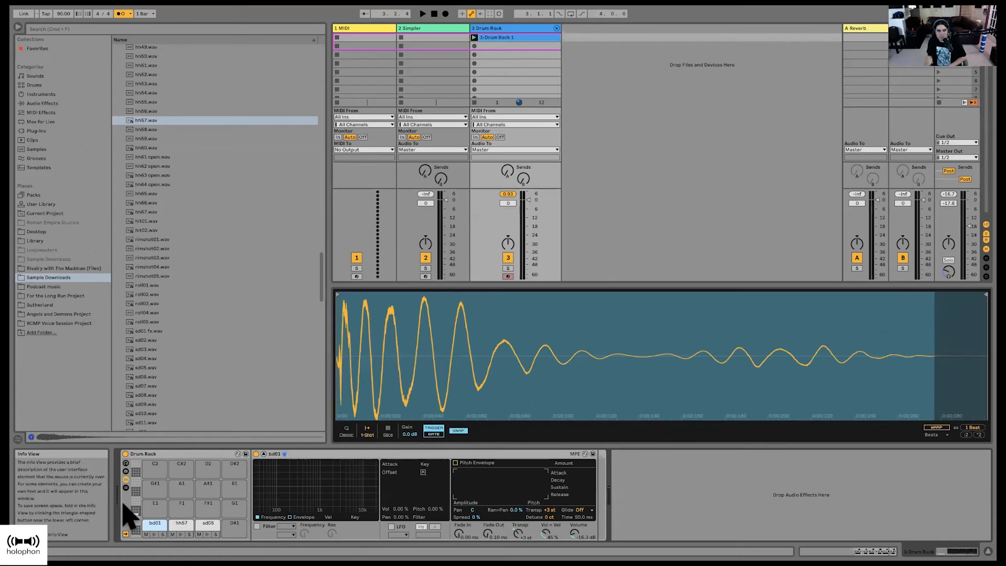
left_click(125, 488)
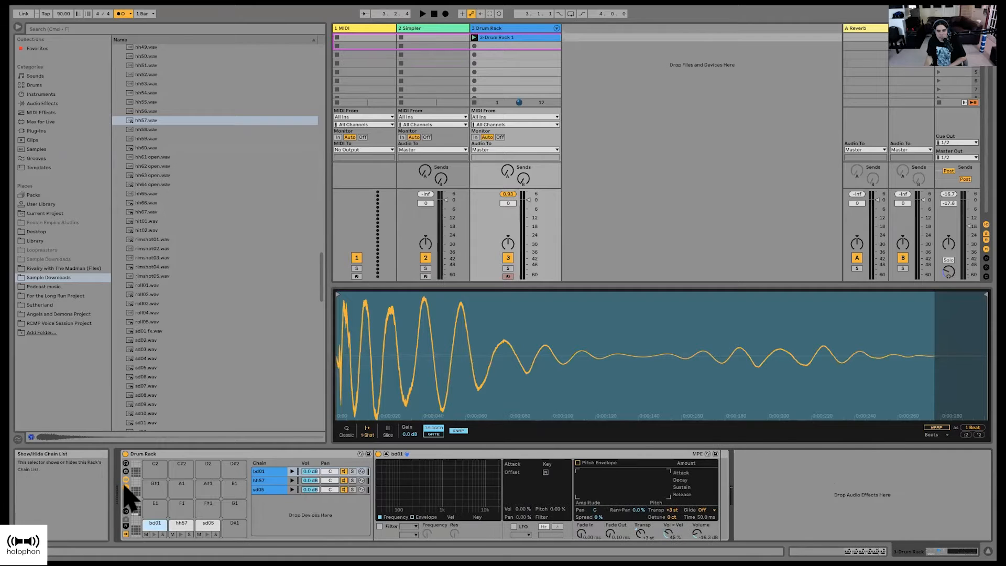
left_click(126, 487)
left_click(125, 487)
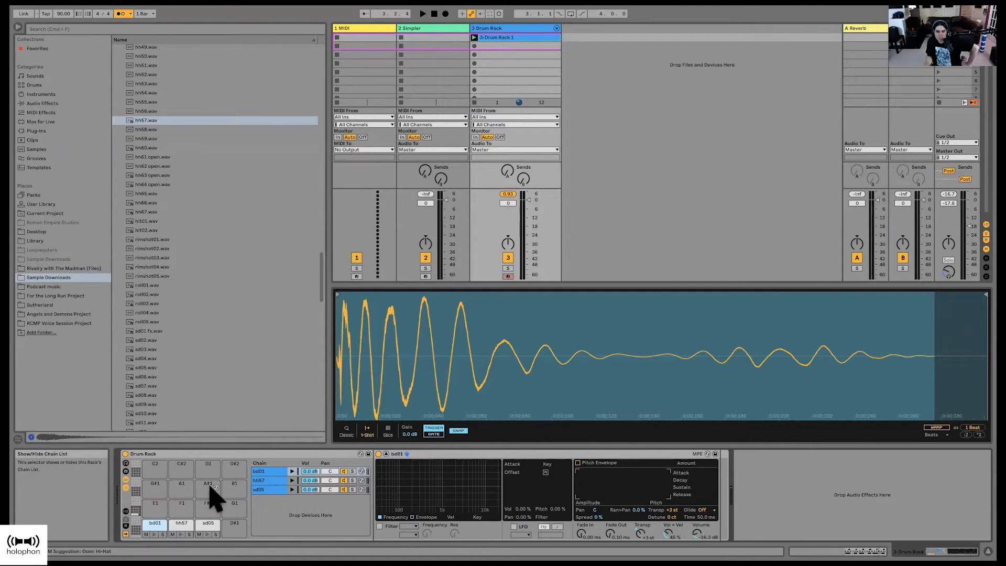
Step: Collapse Simpler's expanded sample display for the bd01 chain, look at the hh57 and sd05 chains, and reselect bd01
left_click(273, 471)
double_click(273, 470)
double_click(272, 470)
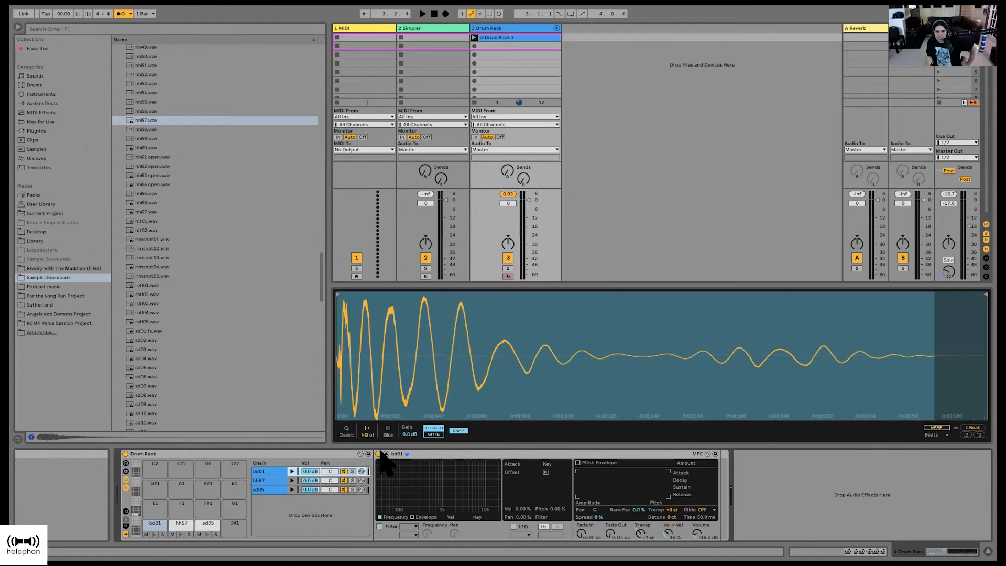
left_click(386, 453)
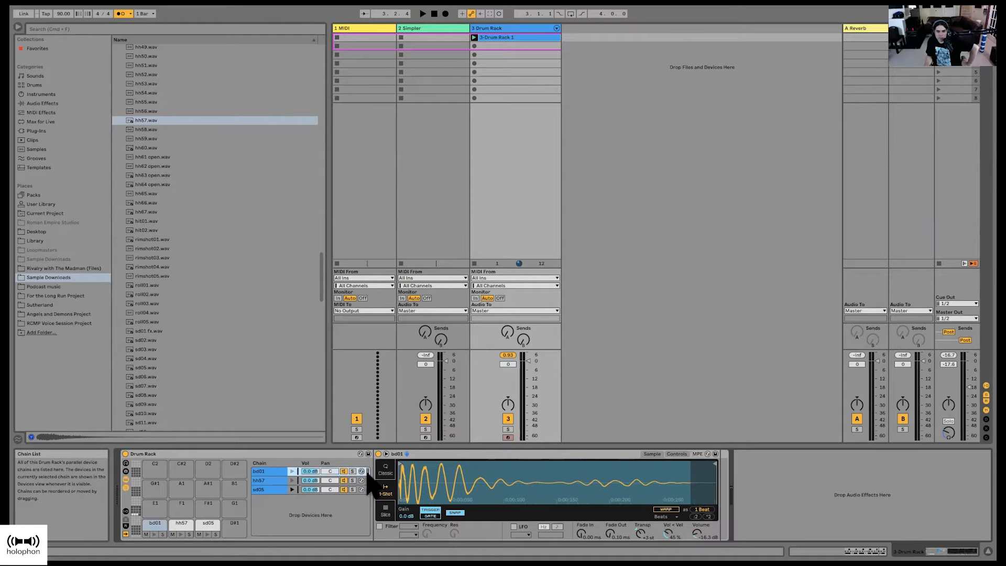
left_click(262, 481)
left_click(263, 489)
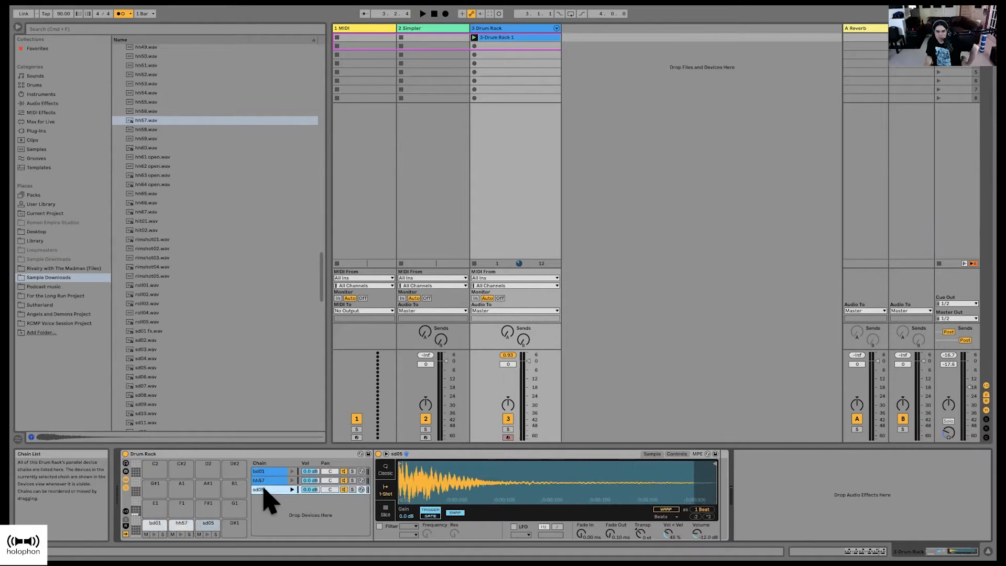
left_click(266, 471)
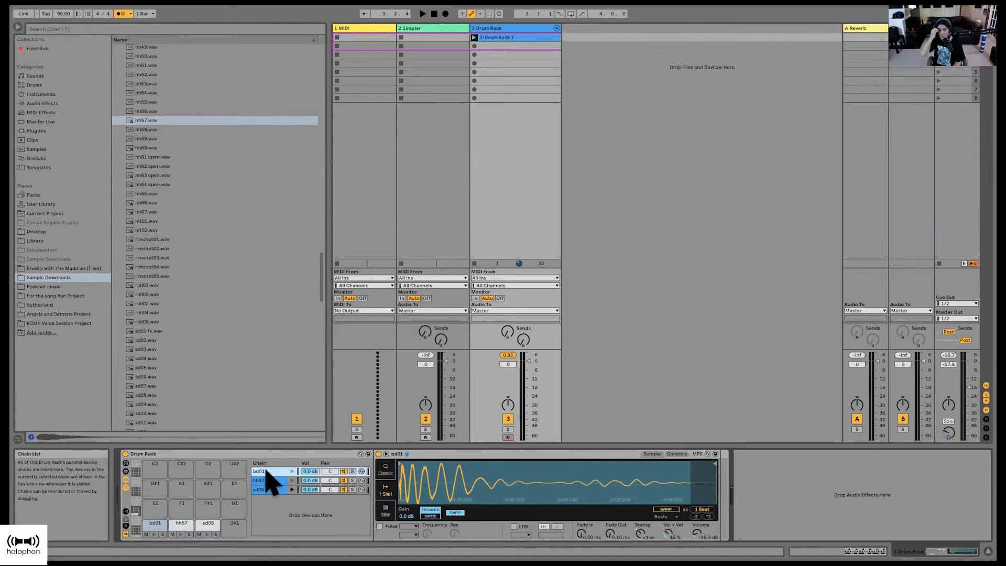
Step: Browse the audio effects to the Drums presets of Hybrid Reverb within Reverb & Resonance
left_click(39, 130)
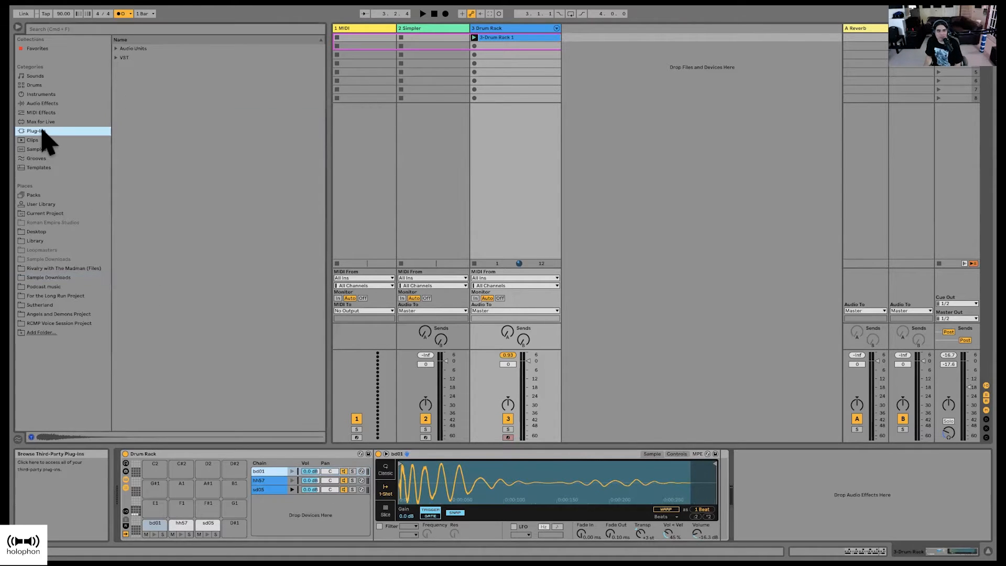
left_click(36, 103)
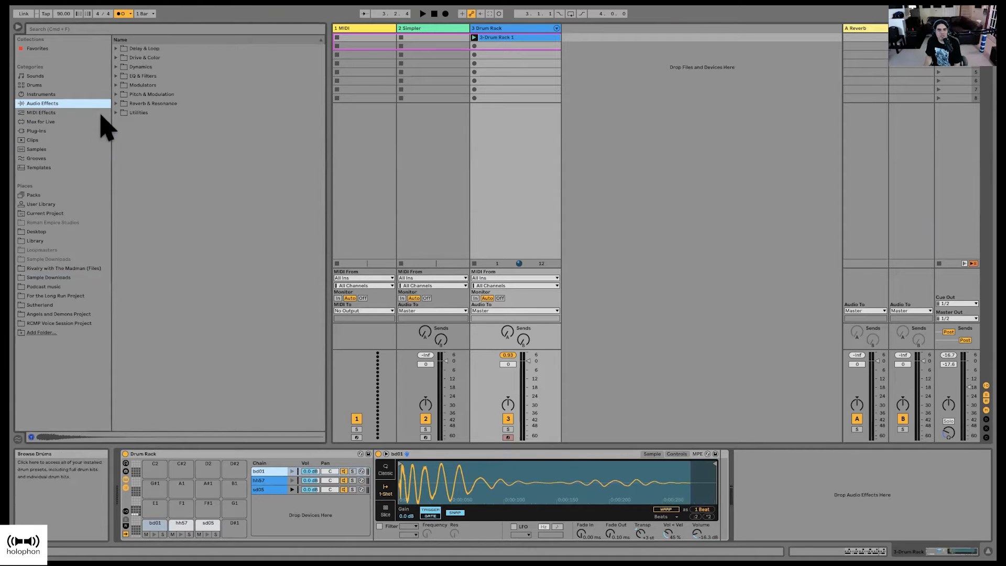
left_click(116, 58)
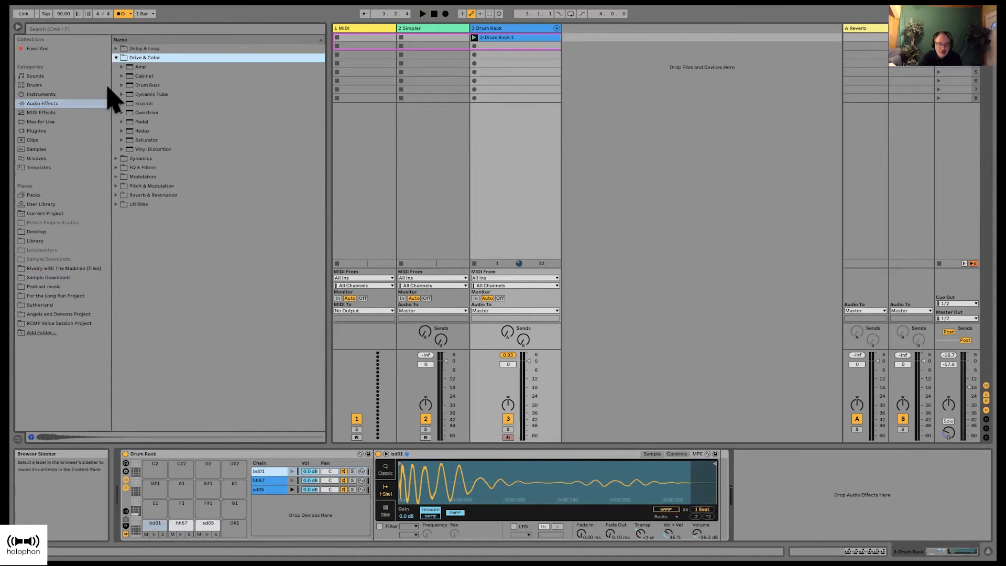
left_click(116, 57)
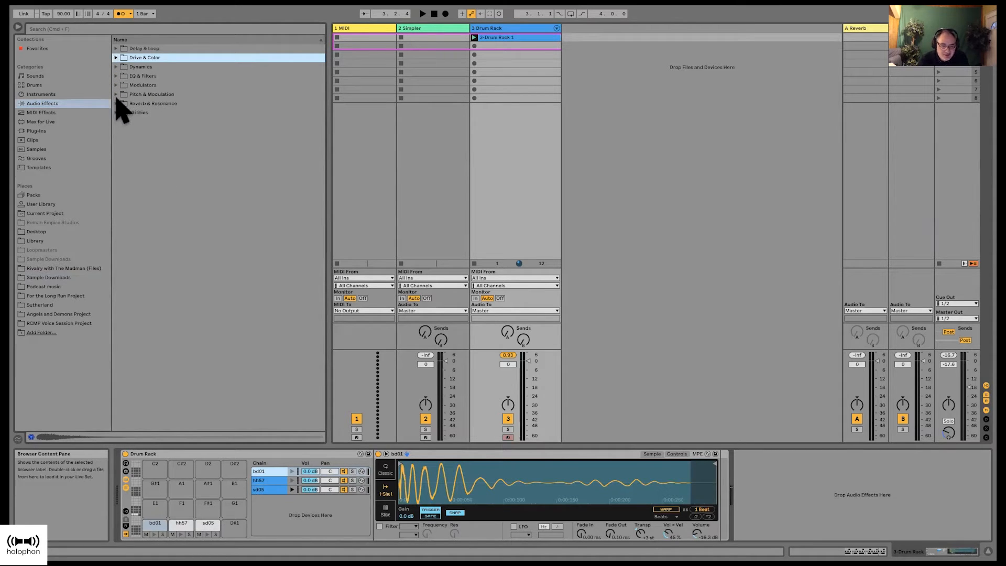
left_click(116, 103)
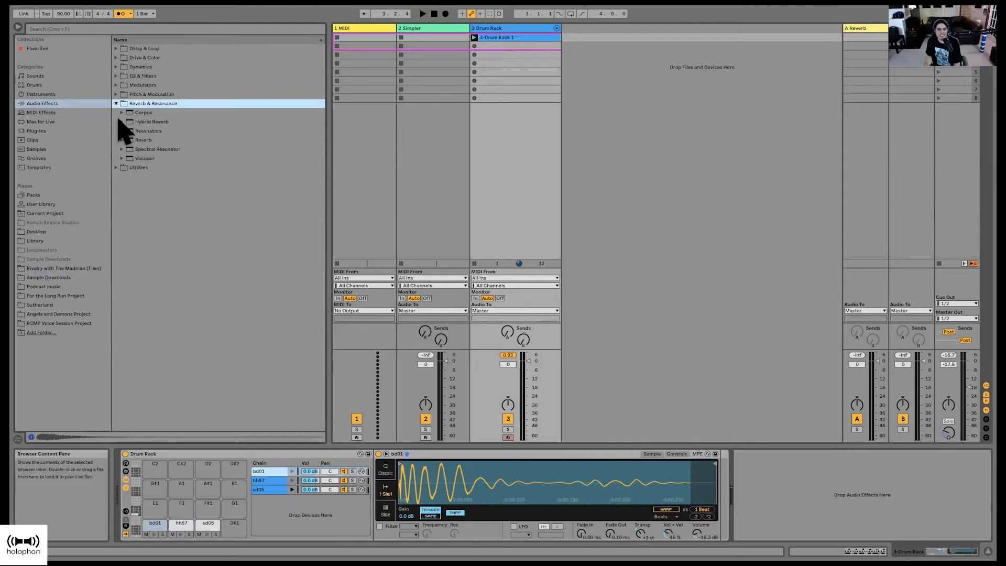
left_click(120, 121)
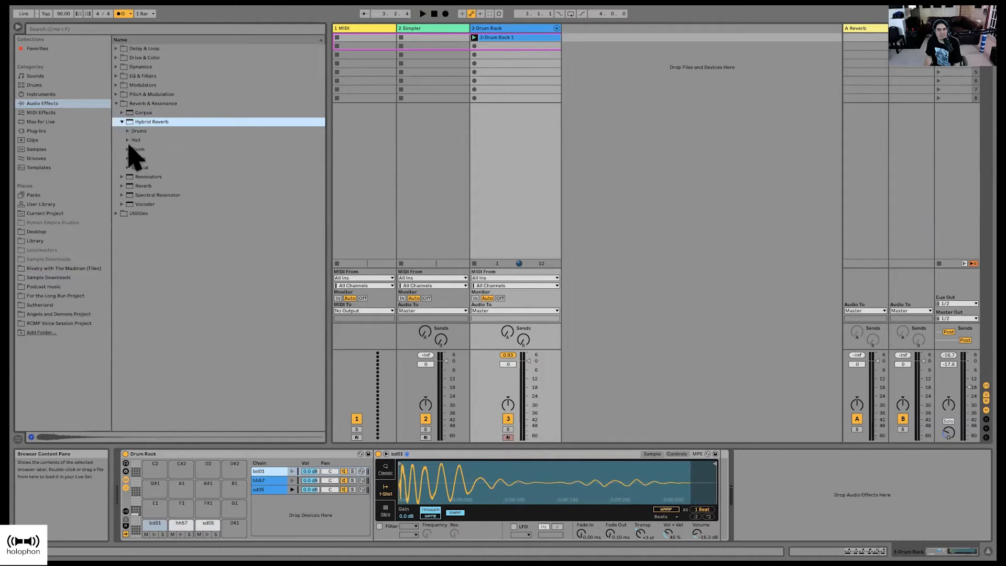
left_click(127, 131)
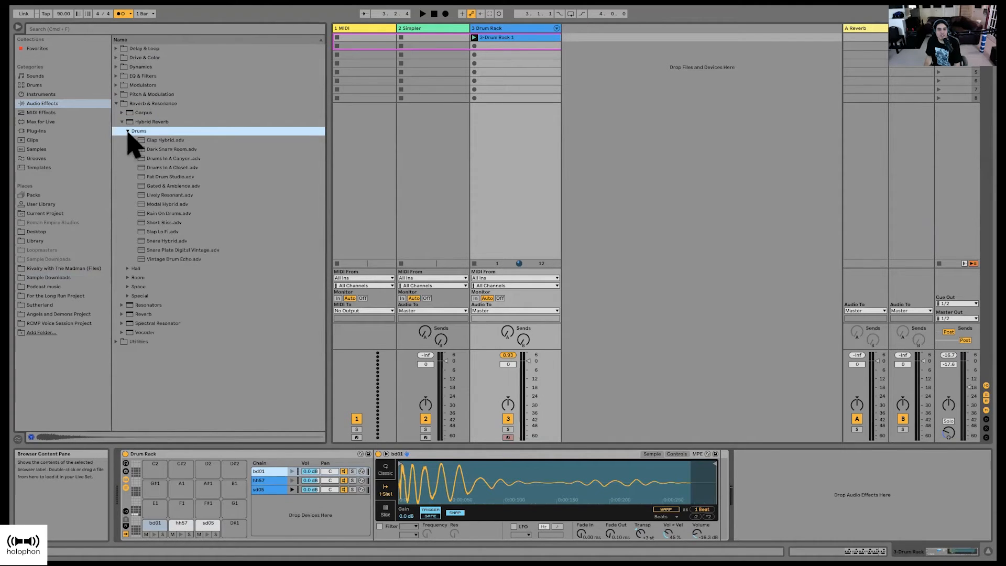
Step: Add the Drums In A Closet reverb preset after Simpler on the bd01 chain
left_click(154, 167)
left_click_drag(153, 167, 196, 180)
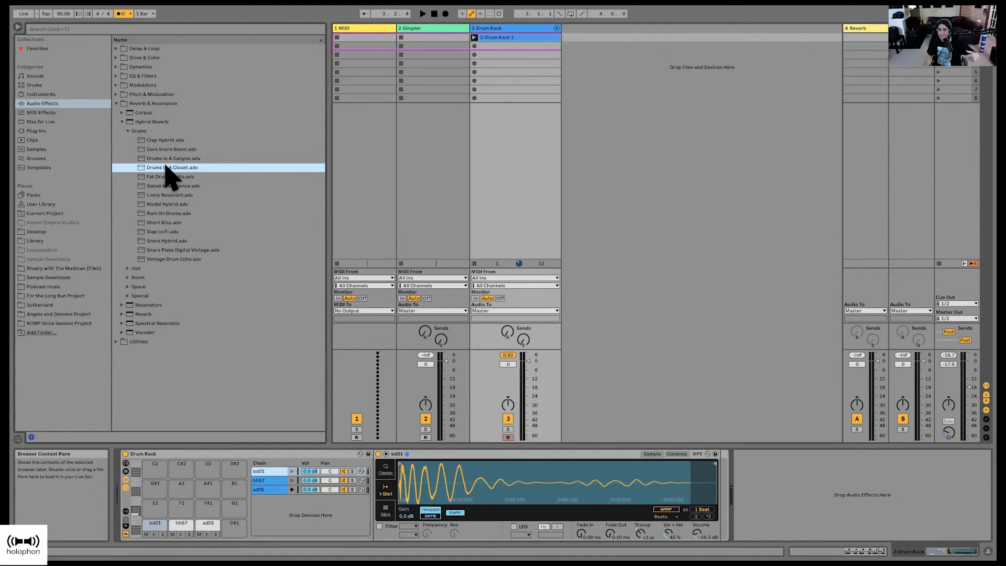
left_click_drag(166, 173, 720, 500)
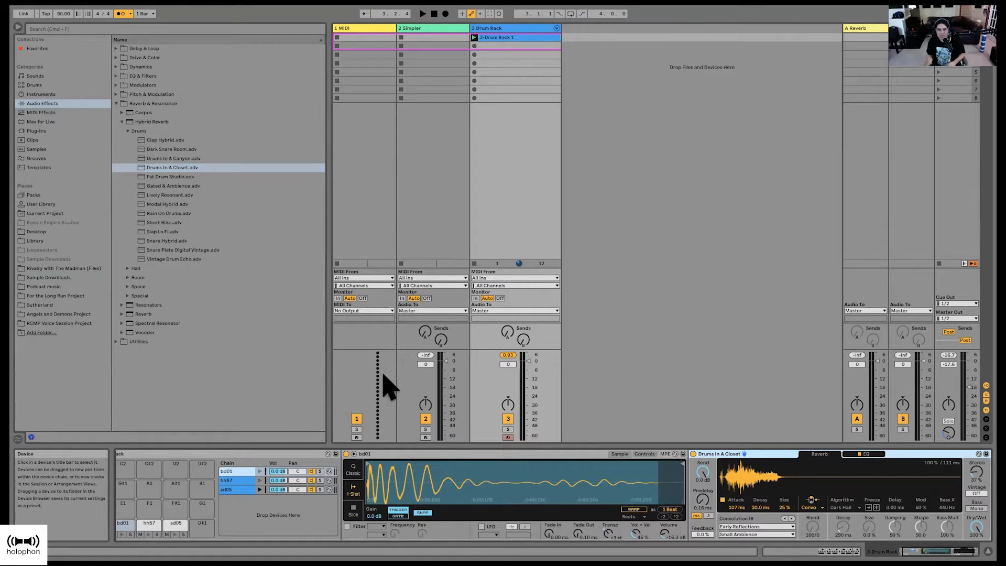
Step: Solo the bd01 chain, and play the beat with the Drum Rack track's volume raised to 6.0 dB
left_click(320, 470)
scroll(322, 472, "left", 2)
key("space")
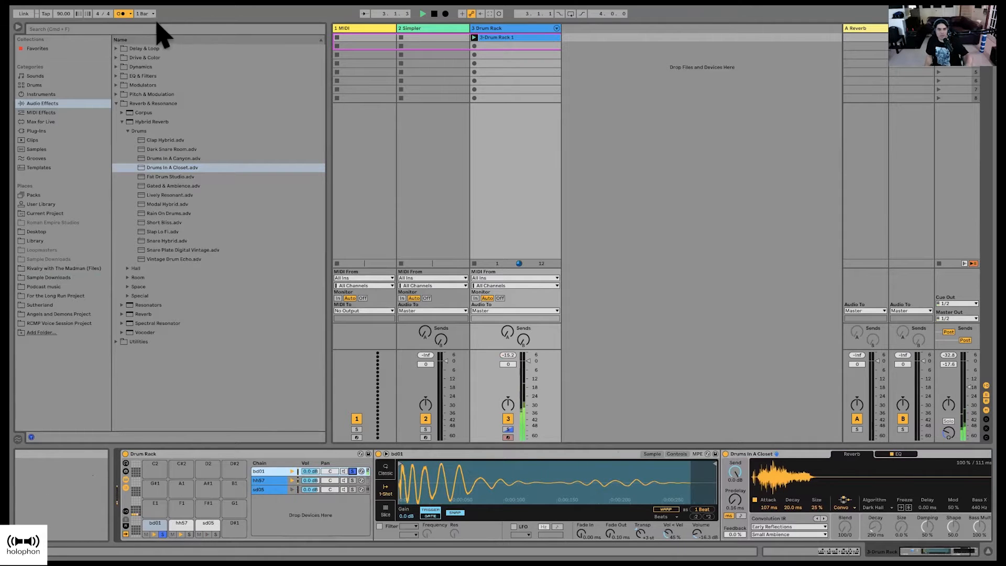
left_click_drag(529, 361, 529, 353)
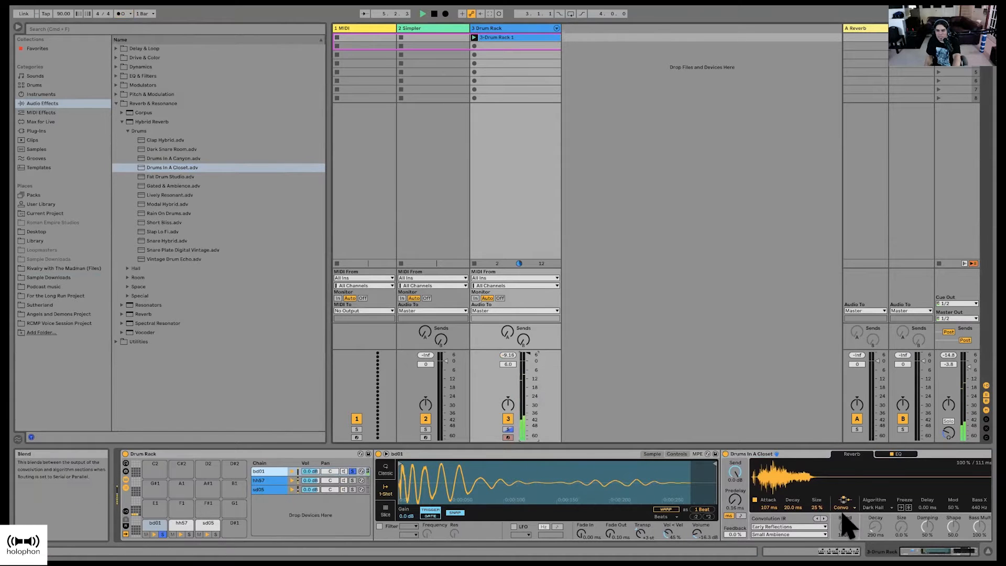
scroll(840, 512, "right", 3)
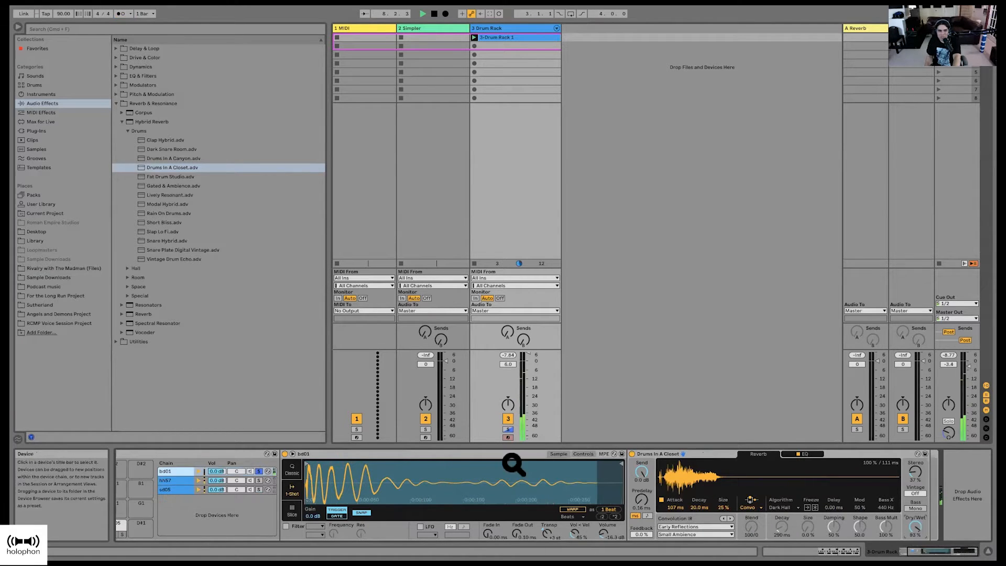
Step: Replace the Drums In A Closet reverb on the bd01 chain with the Rain On Drums preset
left_click(677, 454)
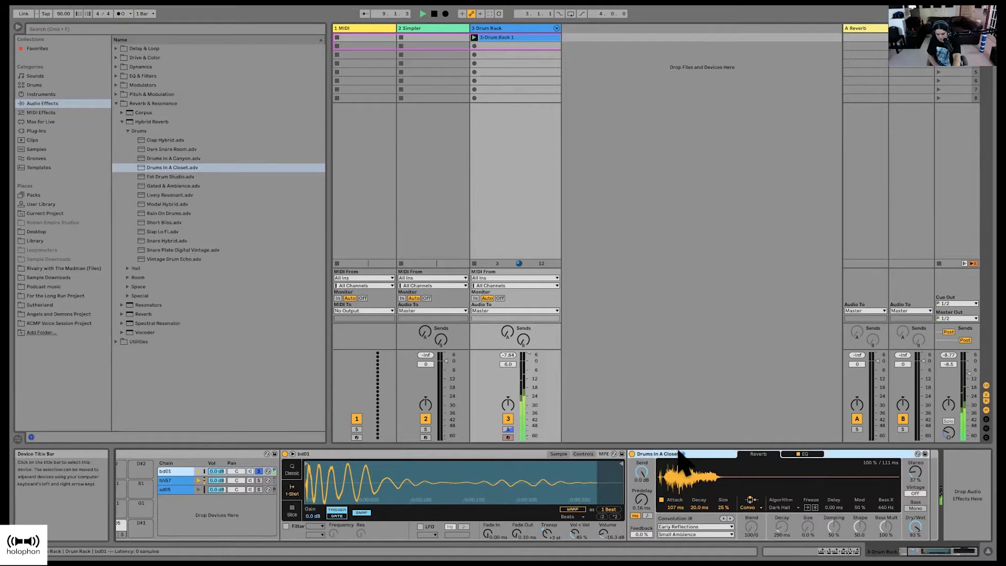
key("Delete")
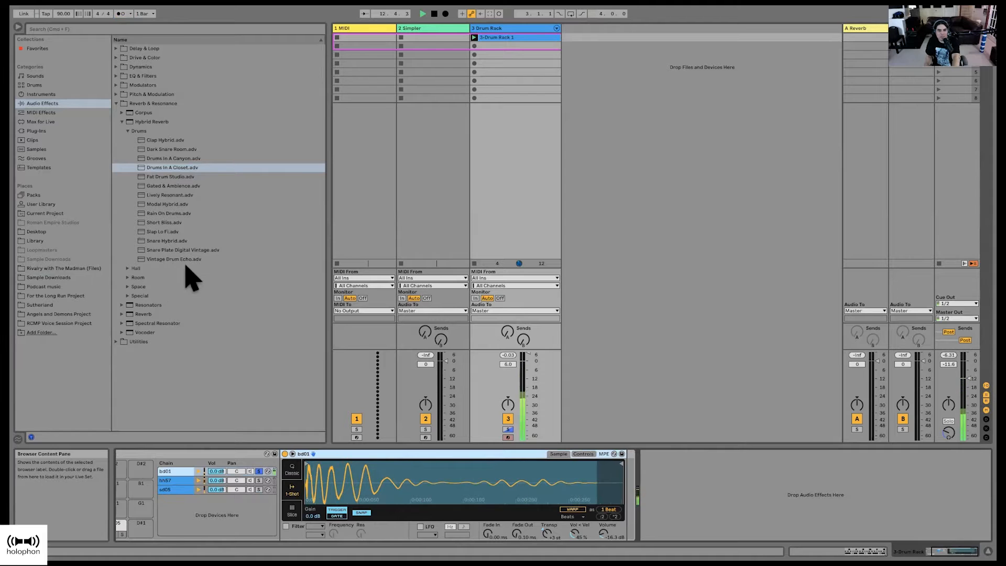
left_click(153, 213)
left_click_drag(152, 212, 624, 479)
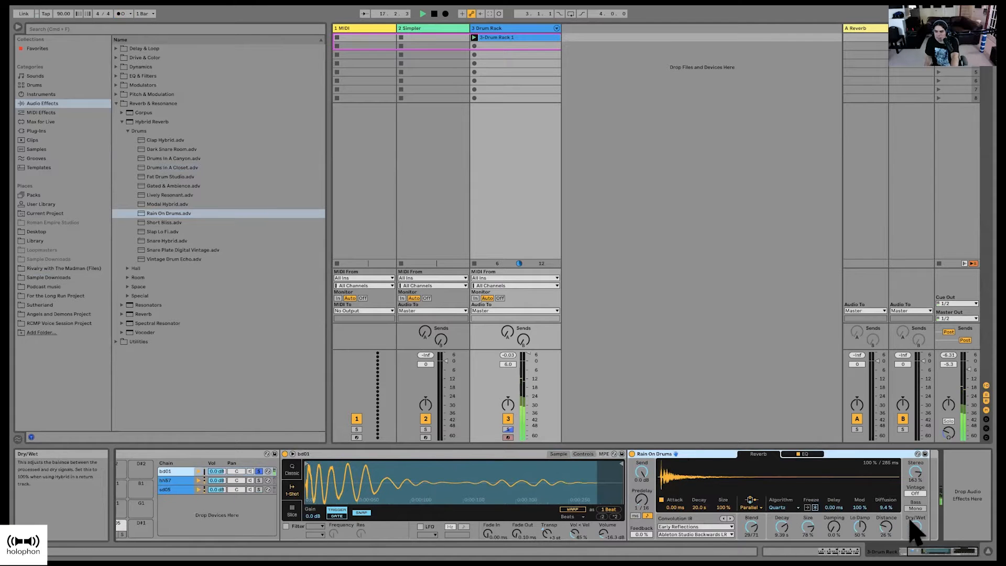
Step: With bd01 unsoloed, lower the Drum Rack track's volume to -4.8 dB and set the Rain On Drums reverb's Dry/Wet to 92%
left_click_drag(914, 526, 913, 535)
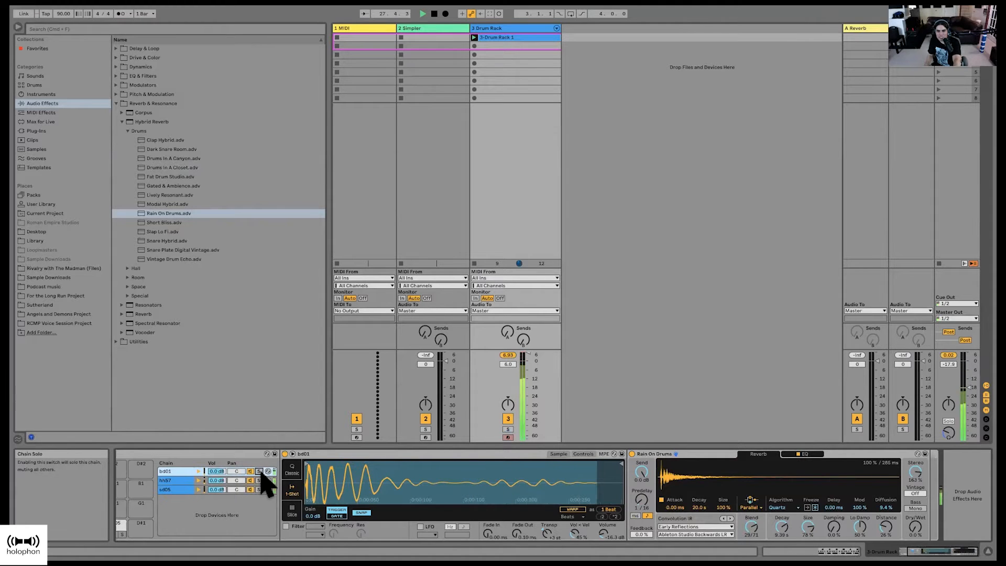
left_click_drag(529, 353, 528, 356)
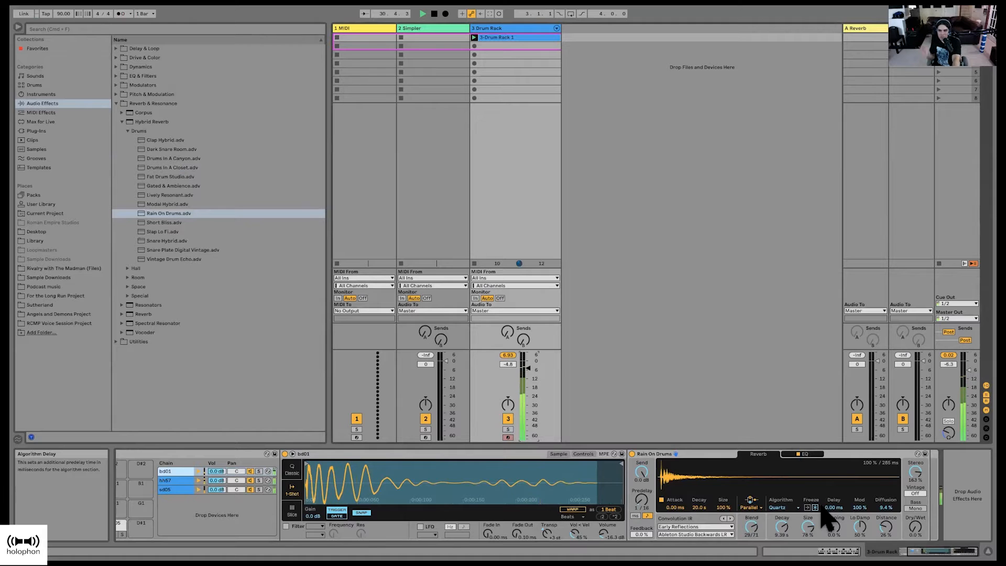
left_click_drag(915, 530, 915, 526)
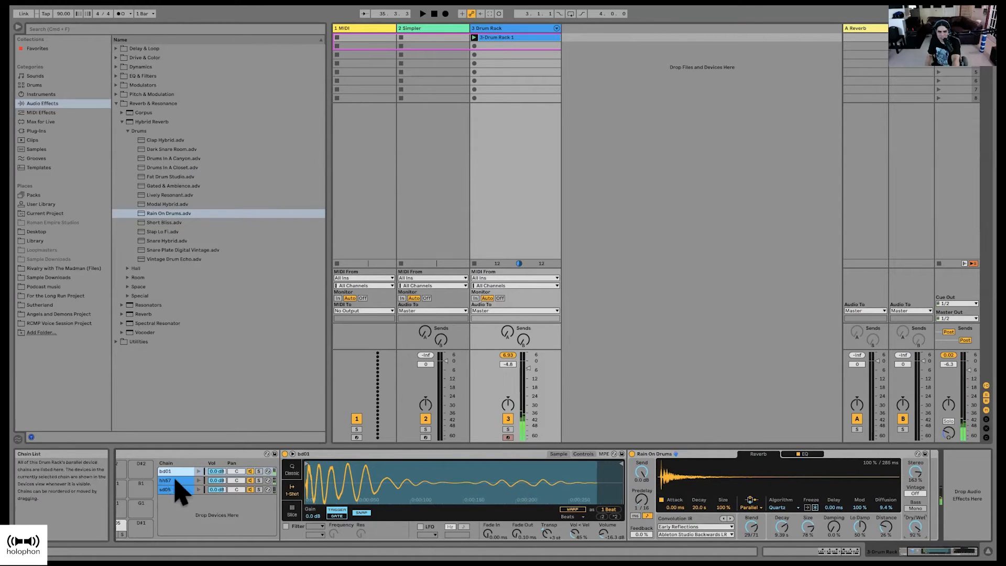
Step: Select the sd05 chain and look through the Corpus presets and the Modulators, EQ & Filters and Dynamics effect folders
left_click(176, 488)
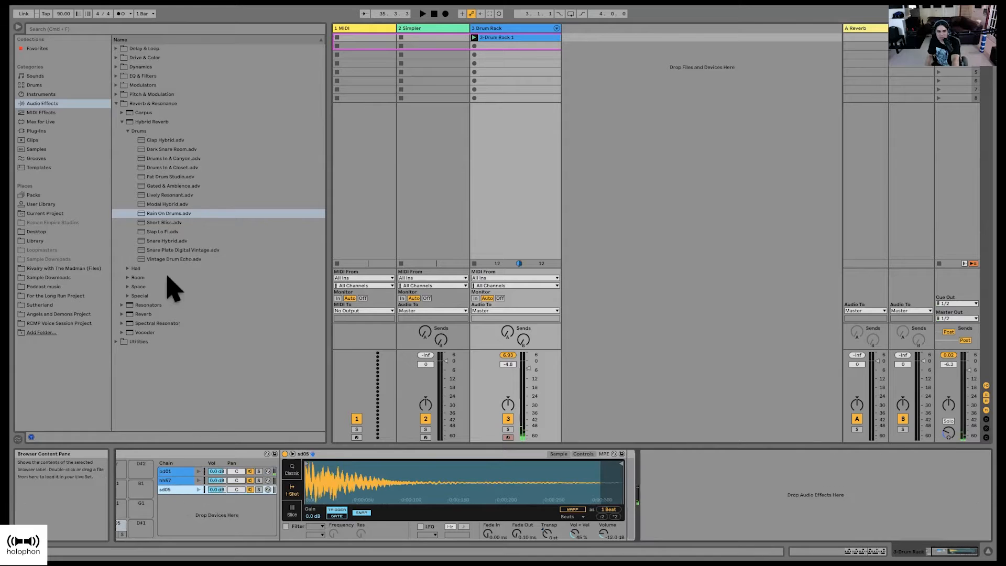
left_click(122, 121)
left_click(122, 113)
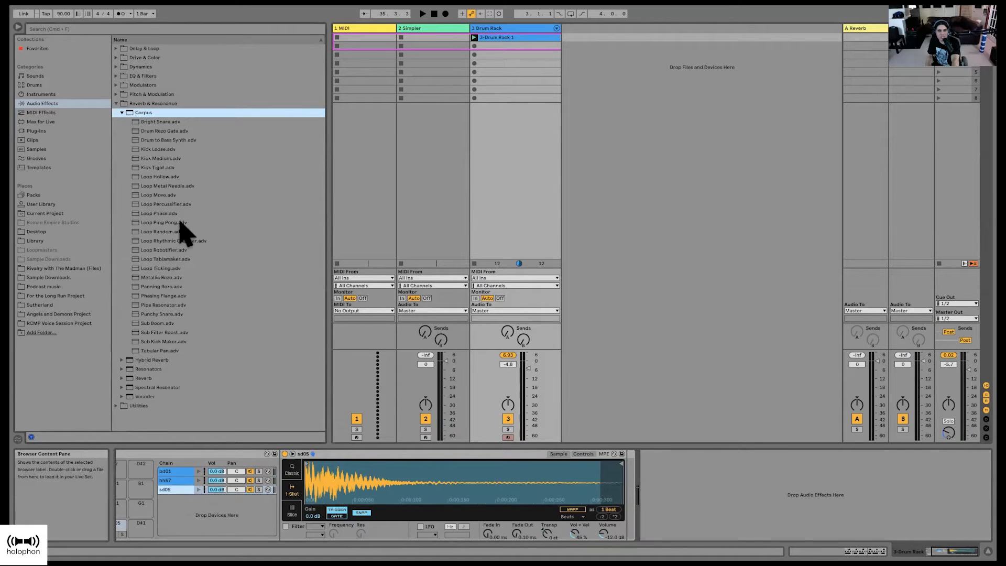
left_click(122, 113)
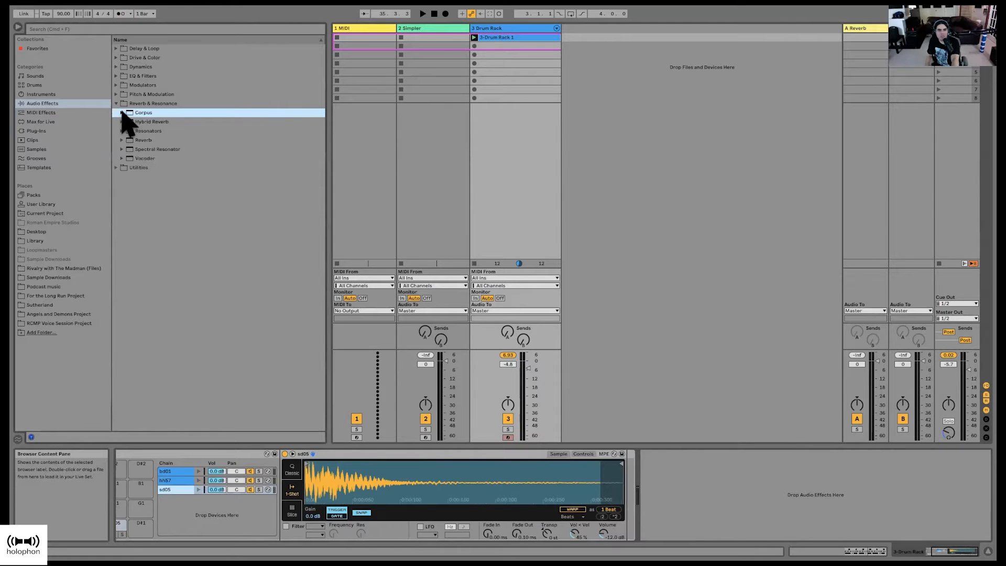
left_click(117, 105)
left_click(116, 104)
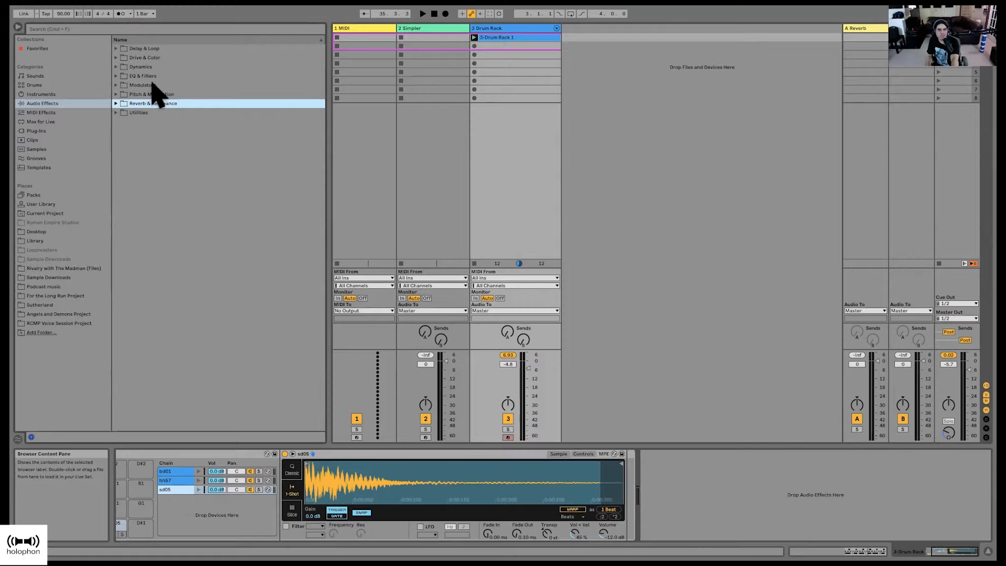
left_click(115, 85)
left_click(116, 85)
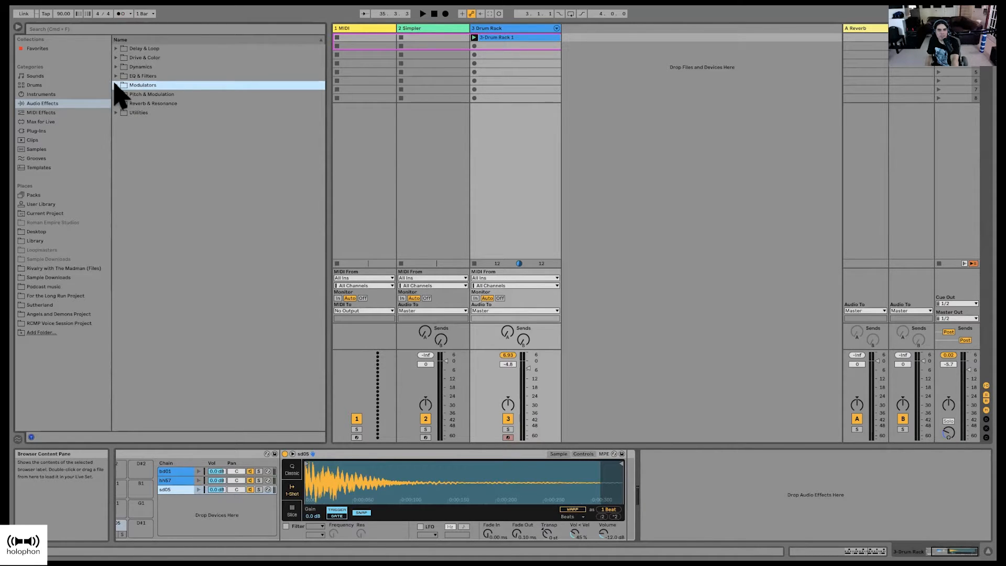
left_click(115, 75)
left_click(116, 76)
left_click(116, 67)
left_click(115, 67)
Step: Add the Erosion effect from Drive & Color after Simpler on the sd05 chain and play the beat
left_click(115, 58)
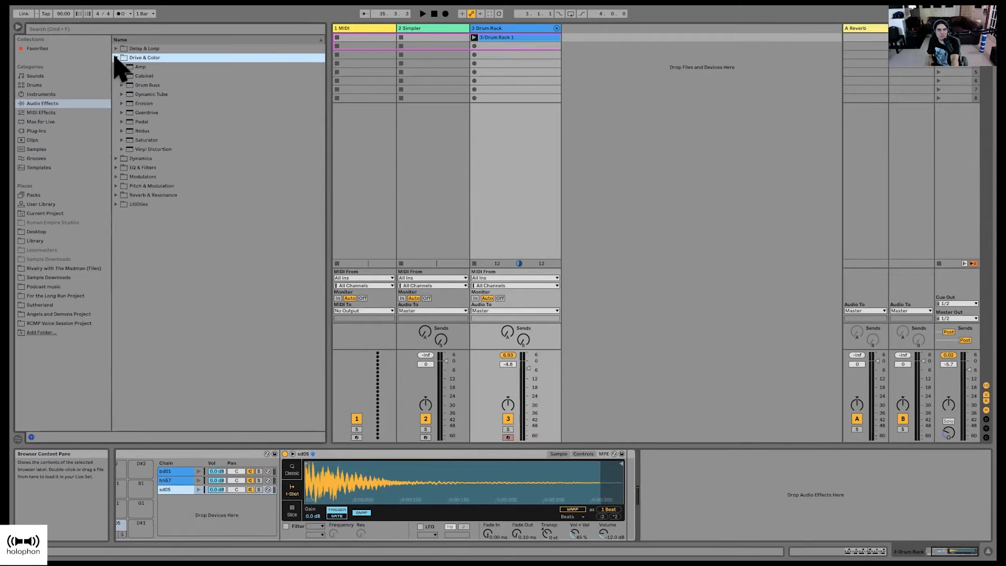
left_click_drag(137, 104, 636, 494)
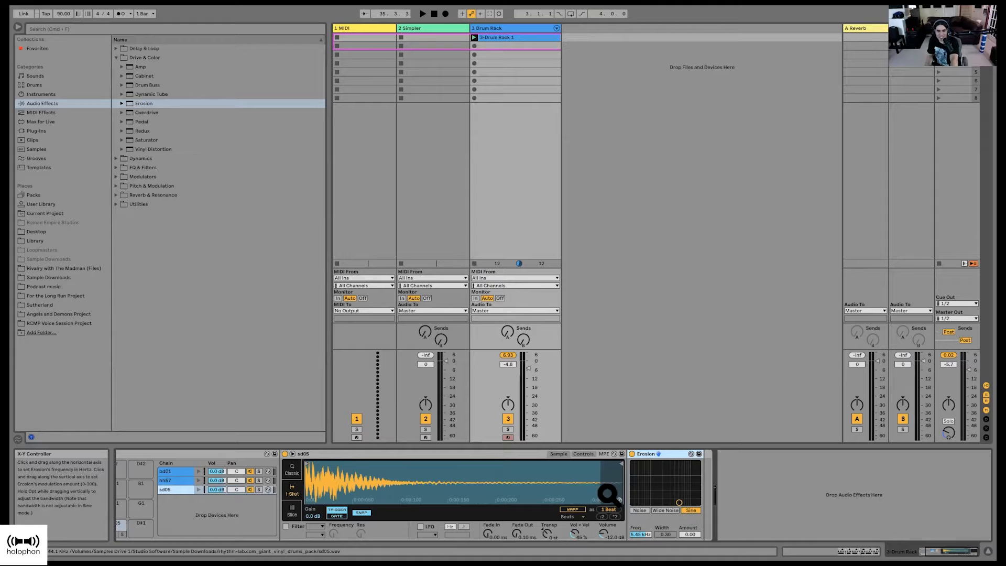
key("space")
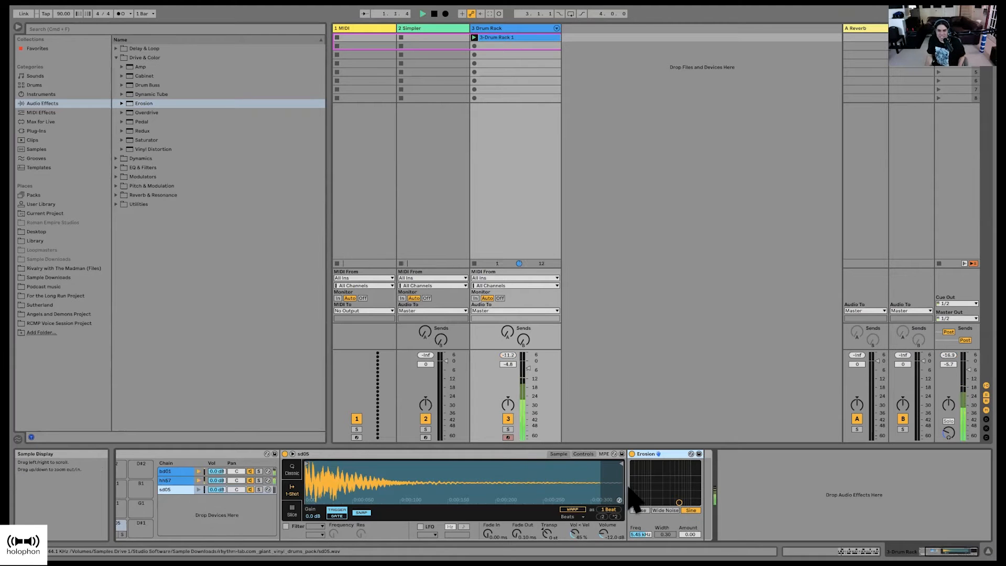
Step: Set Erosion on the sd05 chain to 12.1 kHz with an amount of 111 during playback, toggling the hh57 chain's activator to compare
left_click_drag(678, 502, 656, 472)
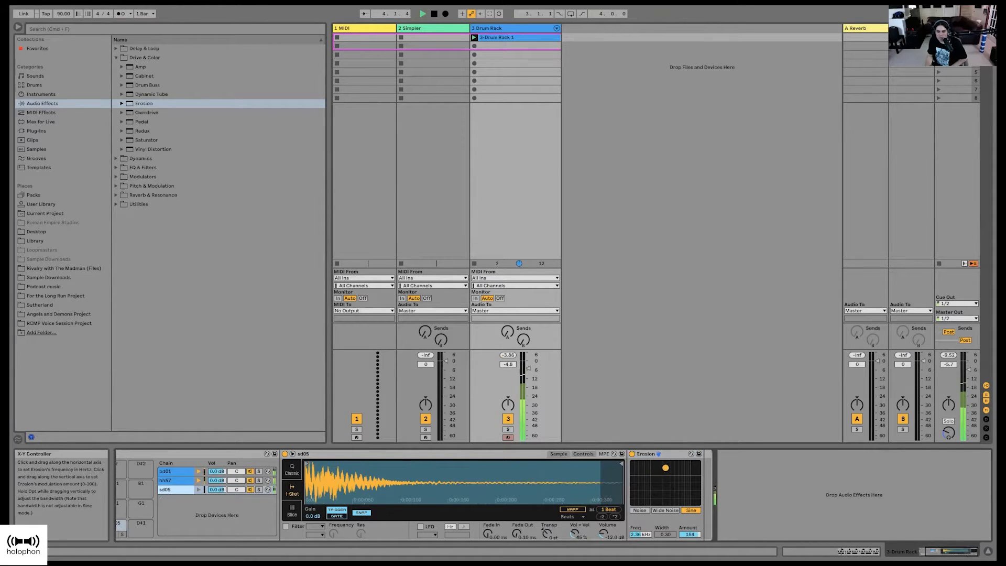
left_click_drag(666, 468, 670, 464)
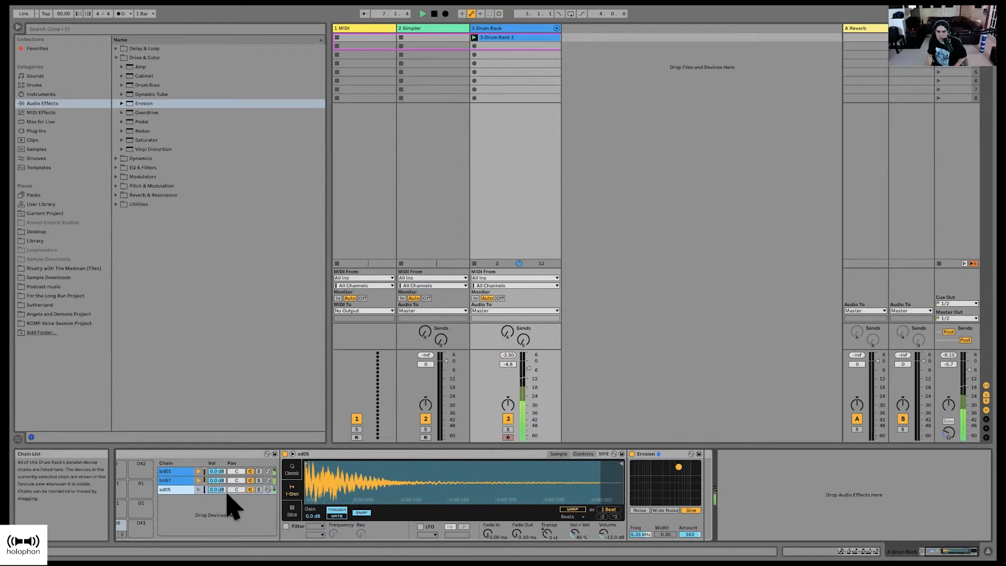
left_click(250, 480)
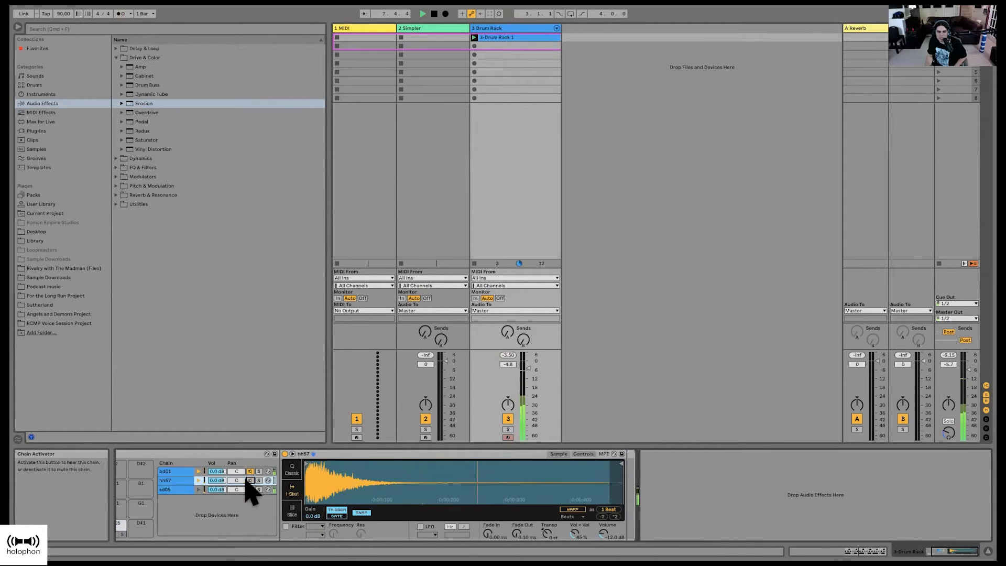
left_click(168, 490)
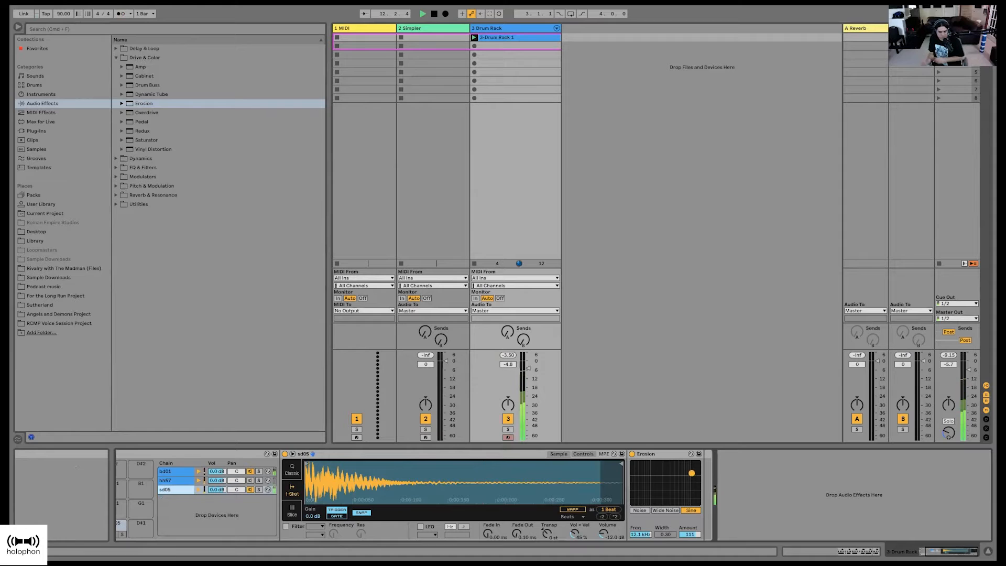
key("space")
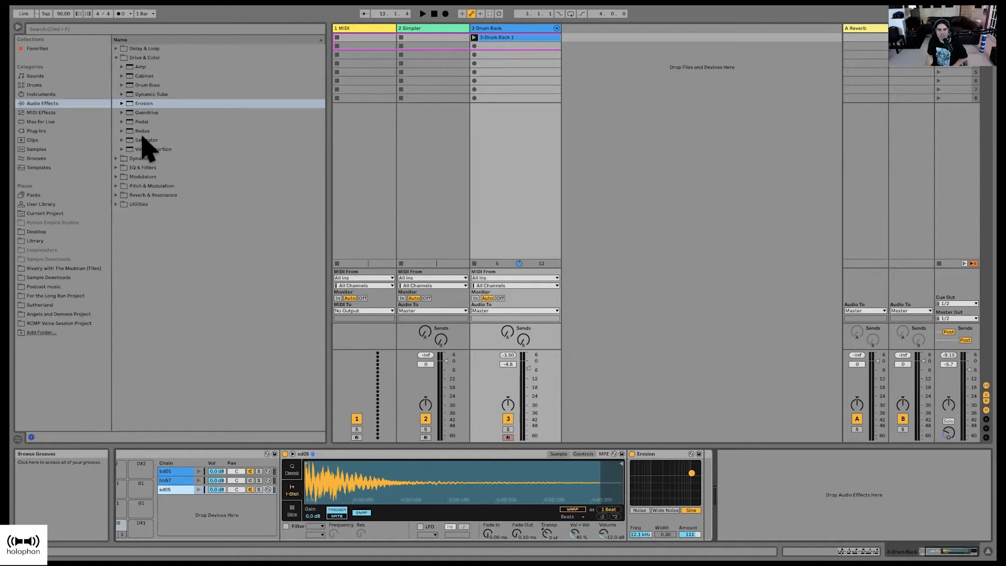
Step: Add the Overdrive preset Distort and the Dynamic Tube preset Broken Tube after Erosion on the sd05 chain
left_click(122, 112)
left_click(149, 122)
left_click_drag(149, 122, 703, 498)
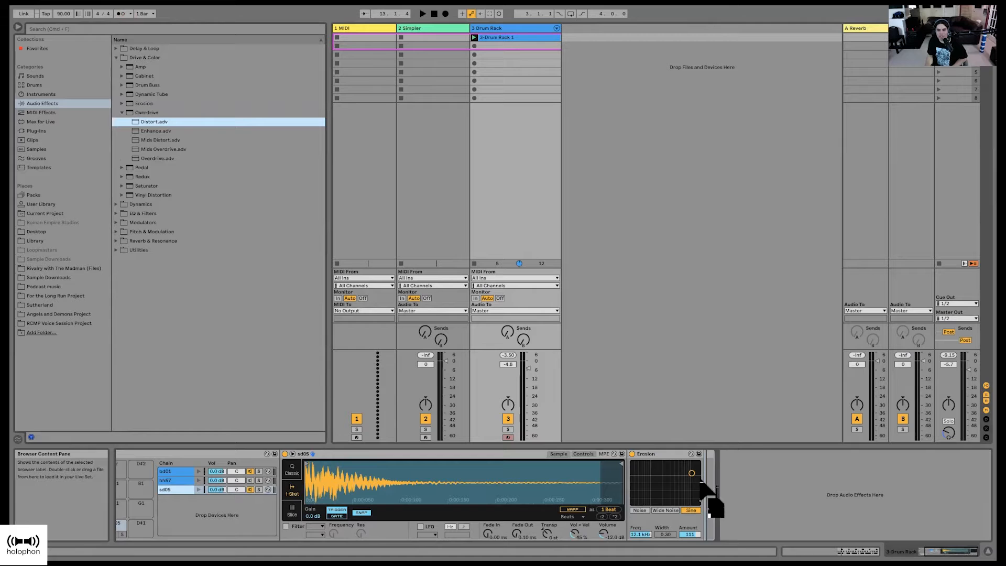
left_click(122, 94)
left_click_drag(146, 104, 754, 493)
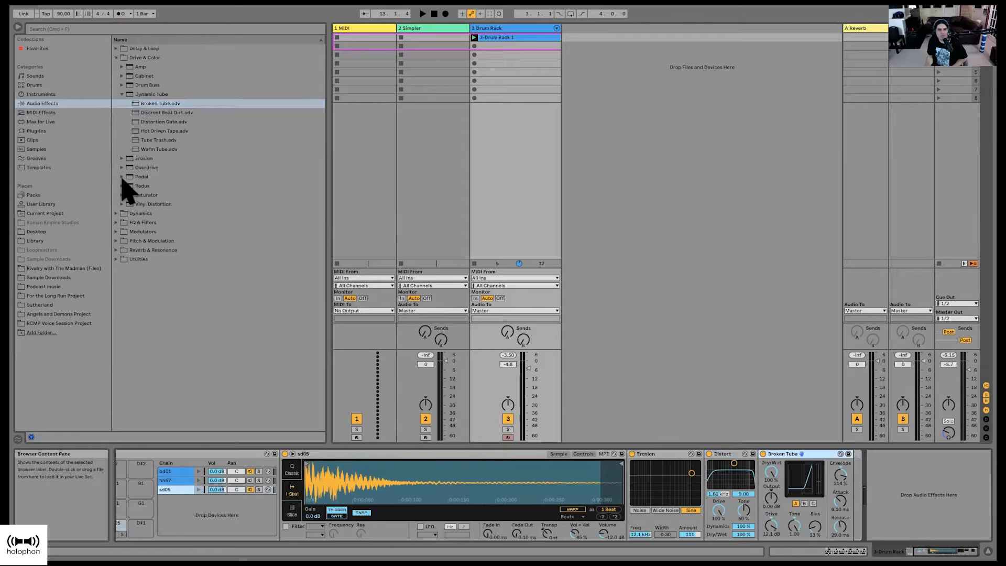
Step: Add the Hybrid Reverb drum preset Fat Drum Studio after Broken Tube on the sd05 chain
left_click(118, 250)
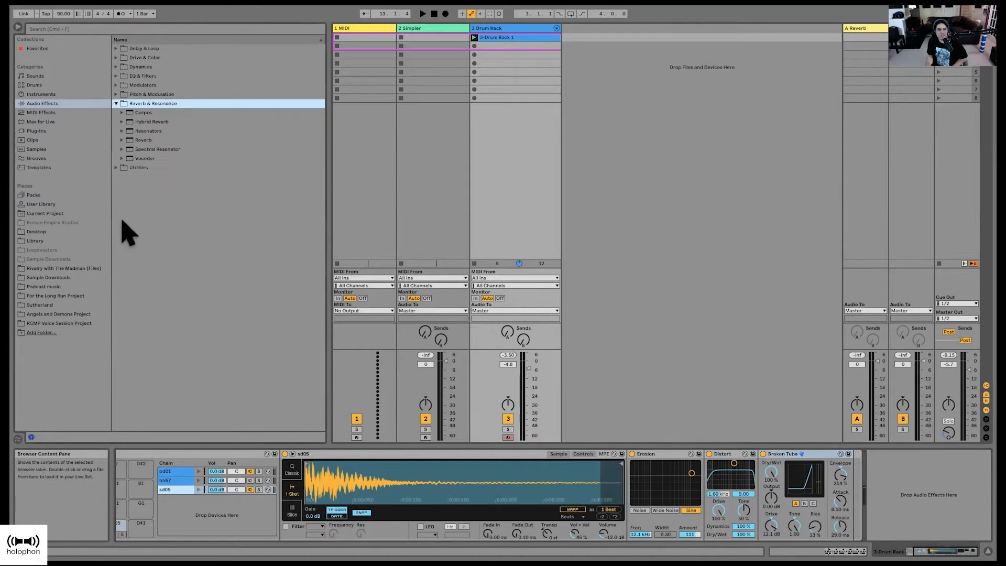
left_click(122, 121)
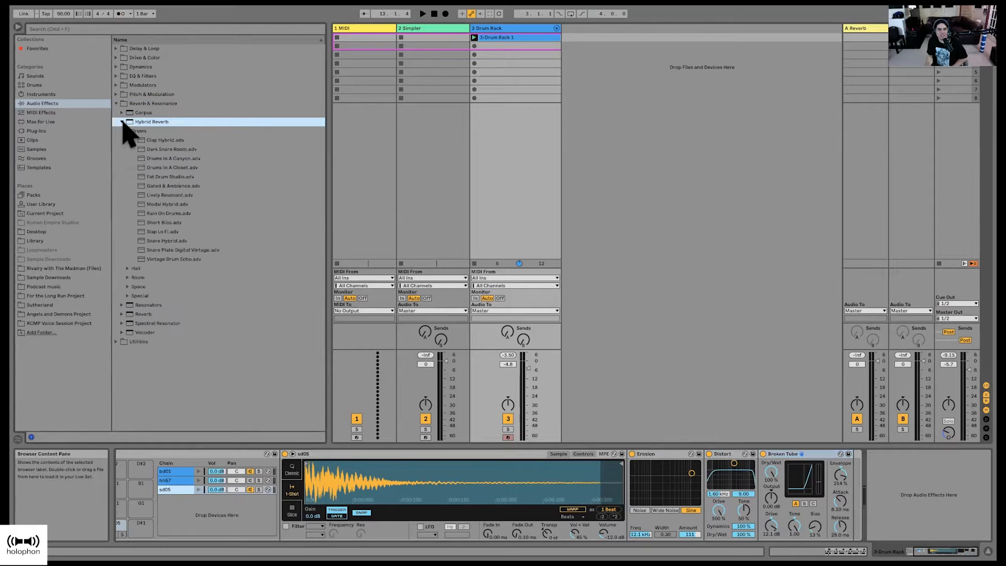
left_click(163, 150)
left_click(162, 168)
left_click(163, 177)
left_click_drag(163, 177, 854, 510)
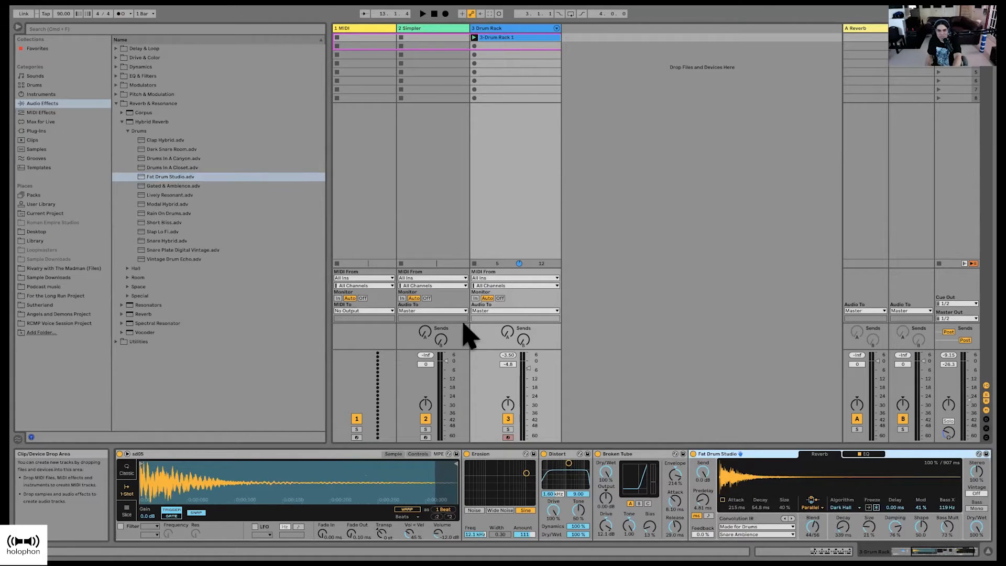
Step: Play the beat and deactivate the hh57 and bd01 chains to isolate the sd05 snare
scroll(498, 513, "up", 5)
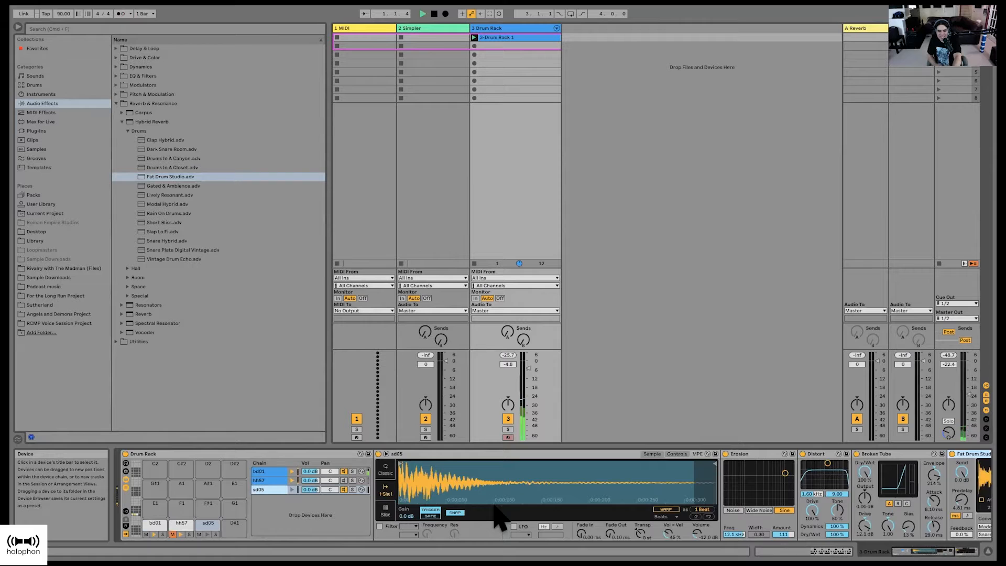
left_click(344, 479)
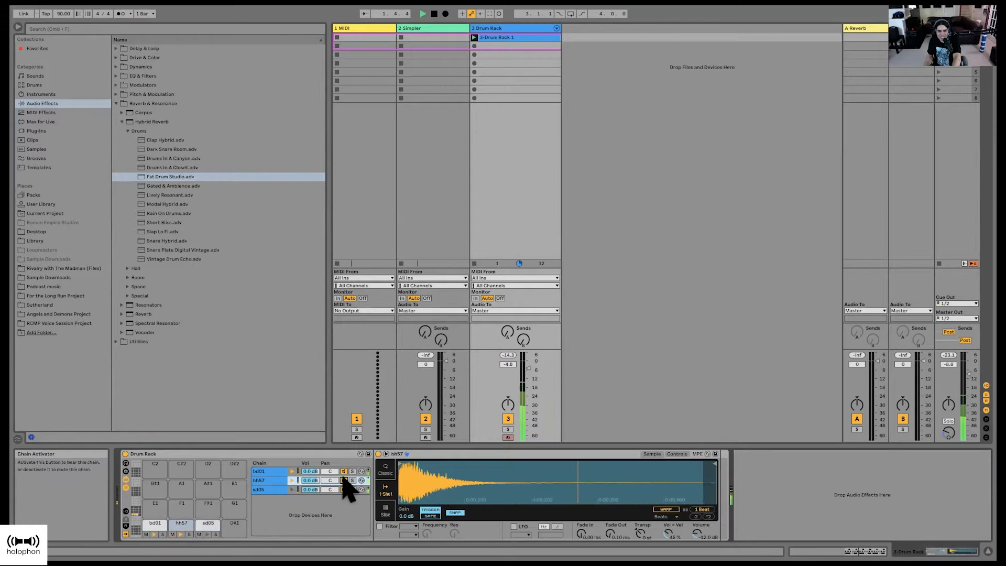
left_click(346, 472)
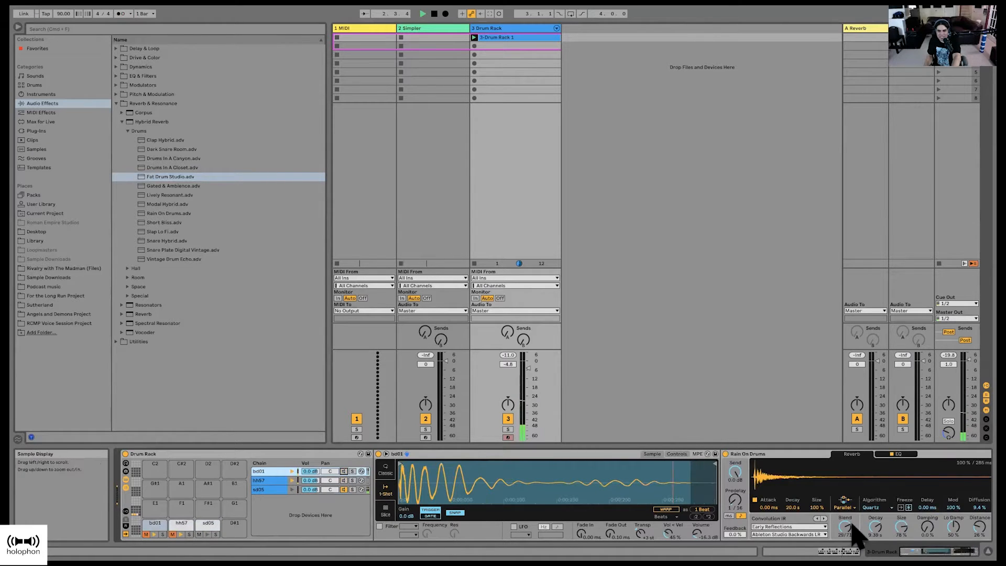
scroll(911, 534, "down", 3)
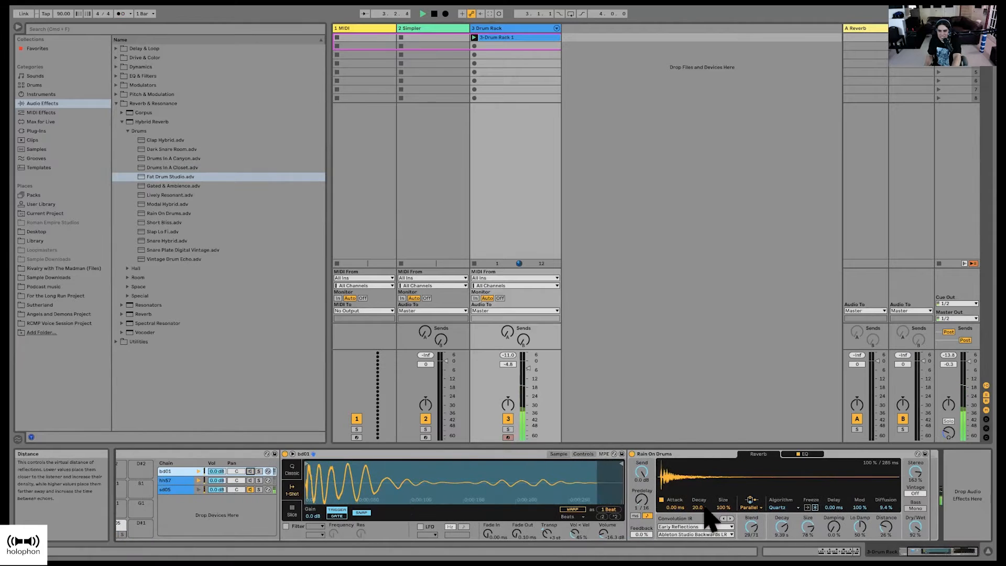
Step: On the sd05 chain, lower the drive of the Distort effect and set Broken Tube's drive to 15.0 dB
left_click(178, 489)
scroll(775, 507, "down", 5)
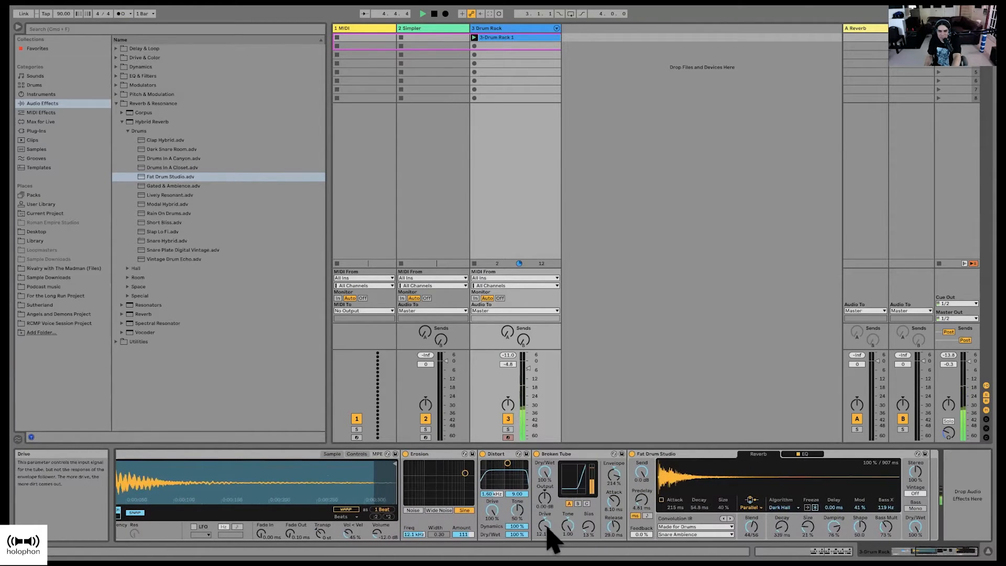
left_click_drag(493, 510, 493, 521)
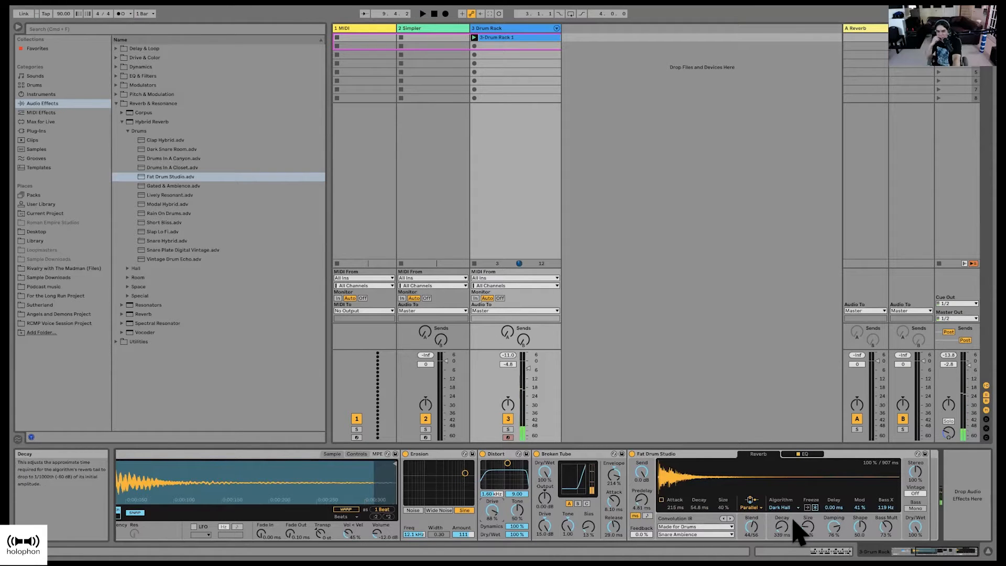
scroll(714, 516, "left", 10)
scroll(713, 505, "right", 8)
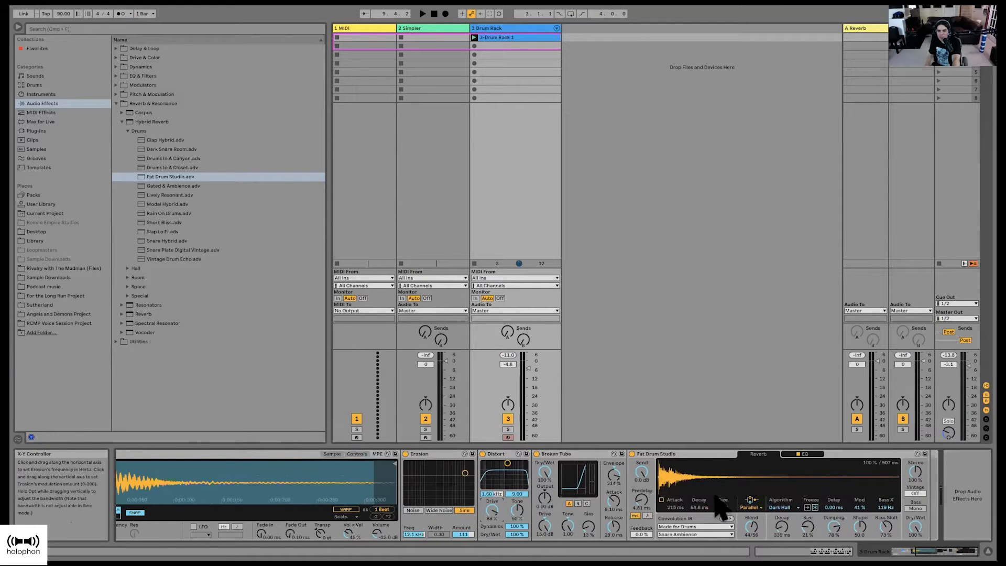
scroll(722, 508, "left", 12)
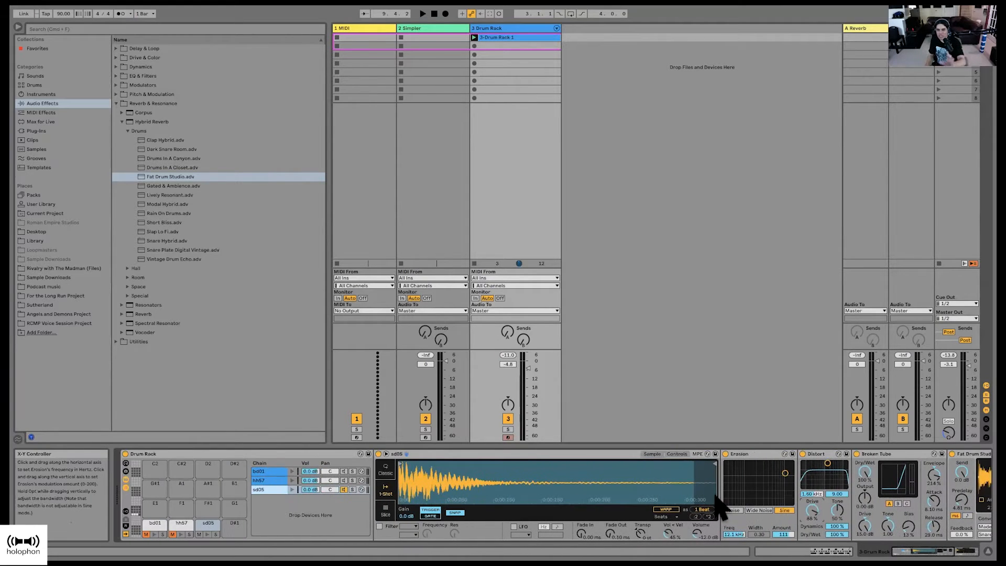
scroll(722, 507, "right", 10)
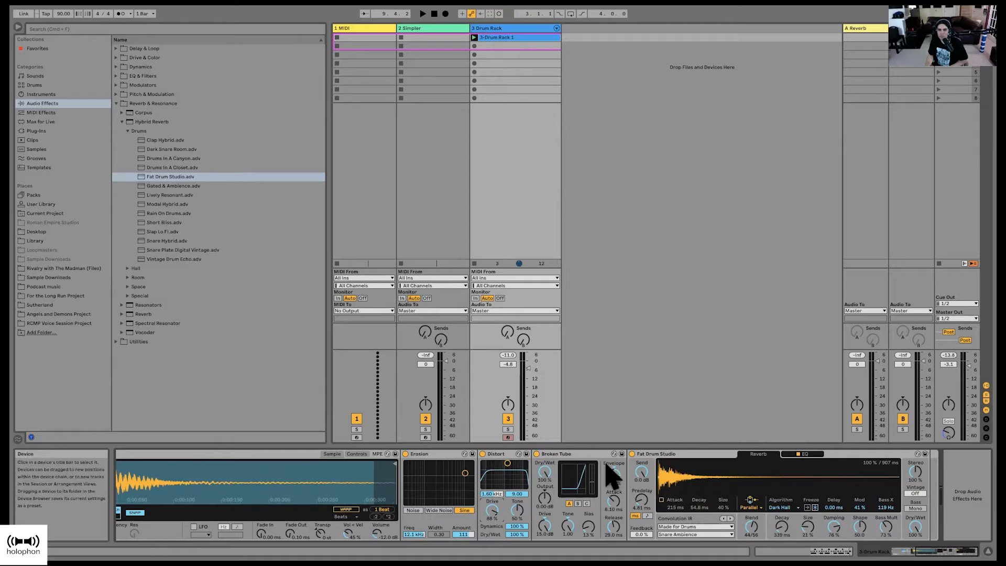
Step: Add the Delay preset Pan Right from Ambient Spaces after the whole Drum Rack on the track
left_click(661, 453)
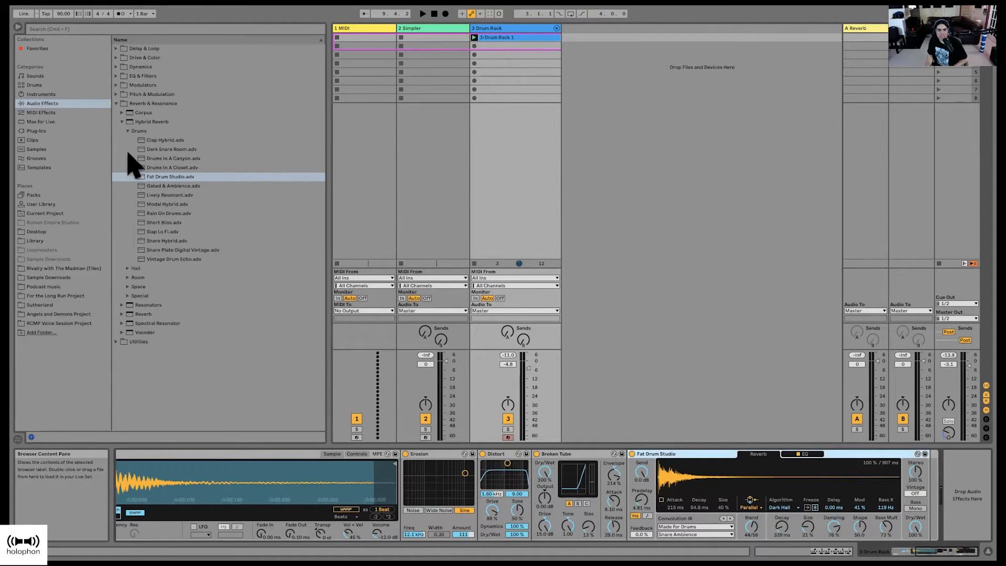
left_click(116, 104)
left_click(116, 48)
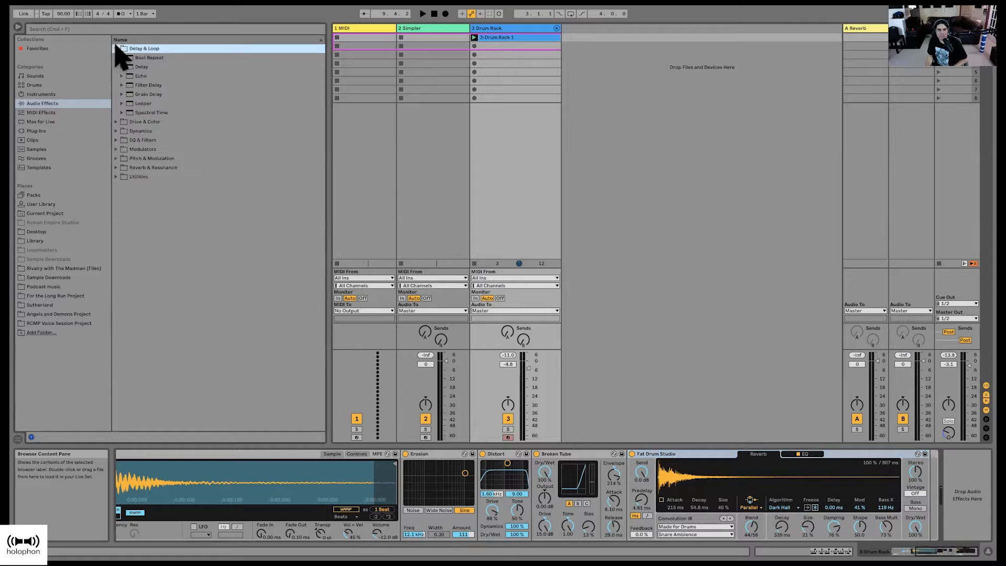
left_click(122, 66)
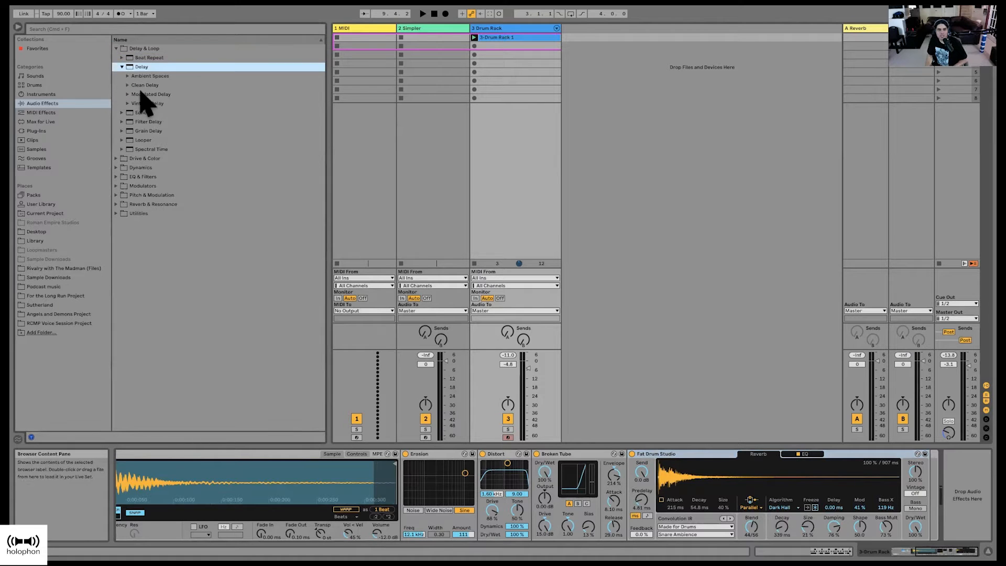
left_click(145, 76)
left_click(127, 76)
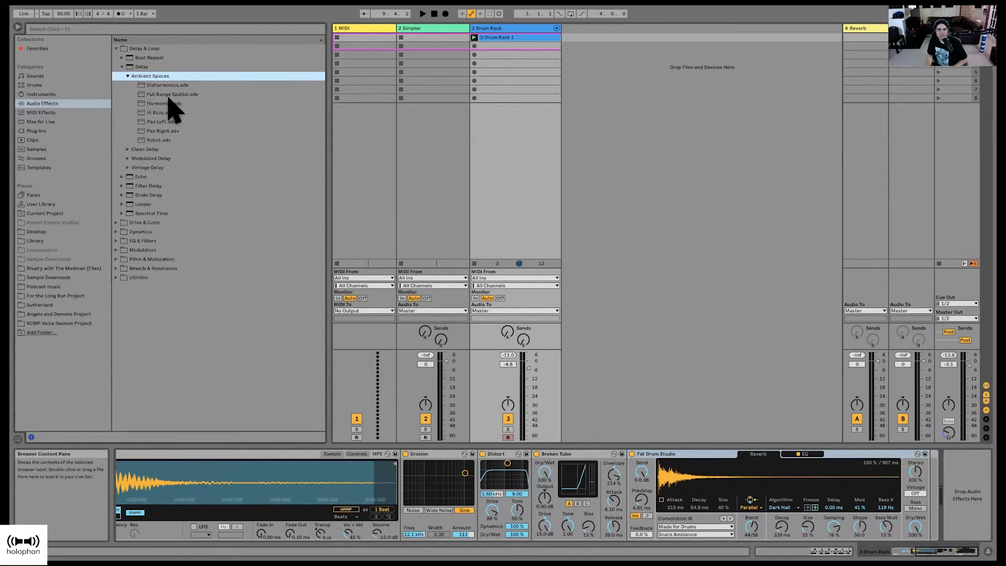
left_click(158, 131)
left_click_drag(675, 354, 961, 475)
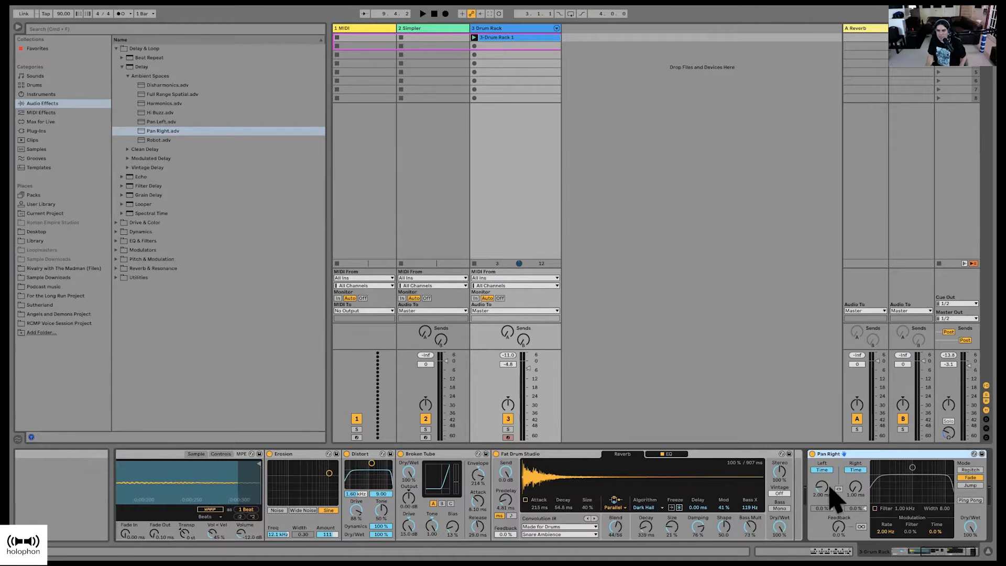
Step: With Pan Right bypassed and the beat playing, reactivate the hh57 and bd01 chains and set hh57's volume to -7.0 dB
left_click(812, 453)
key("space")
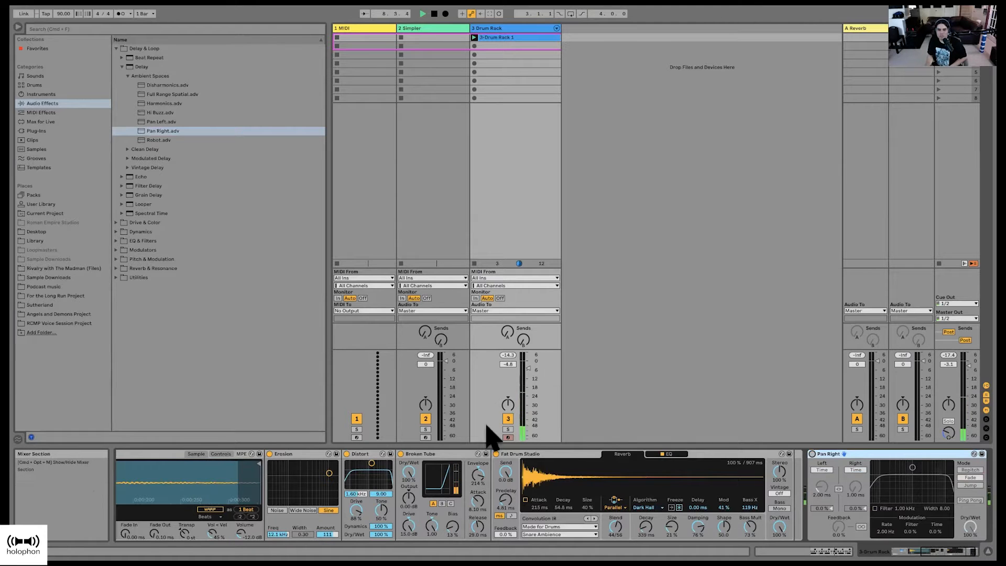
scroll(511, 481, "left", 10)
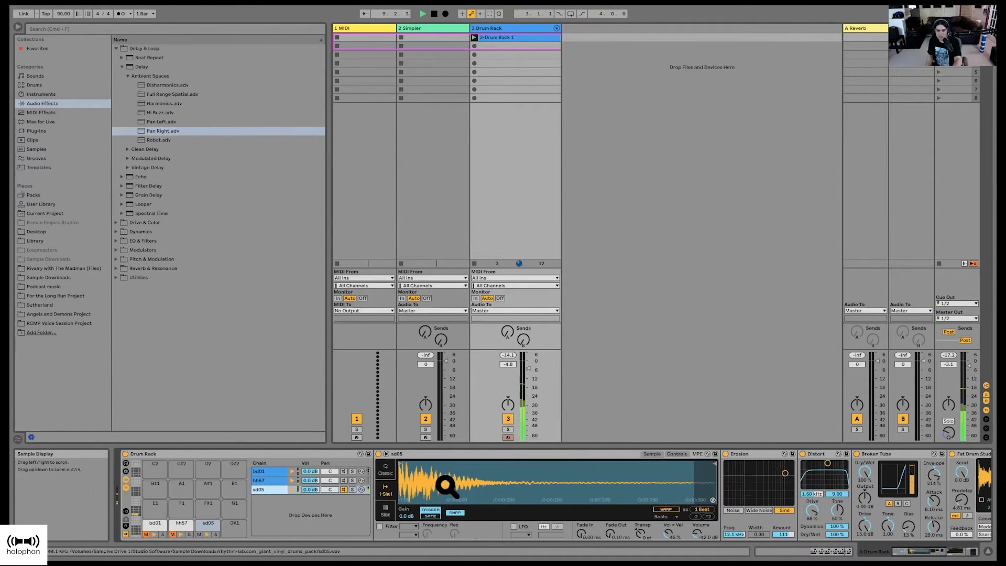
left_click(343, 480)
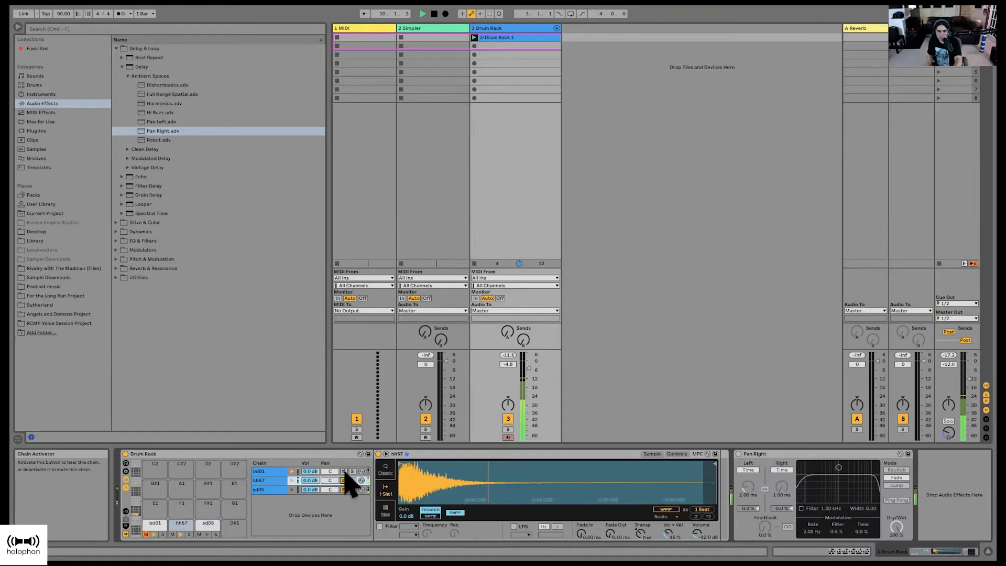
left_click(343, 471)
left_click_drag(310, 480, 310, 494)
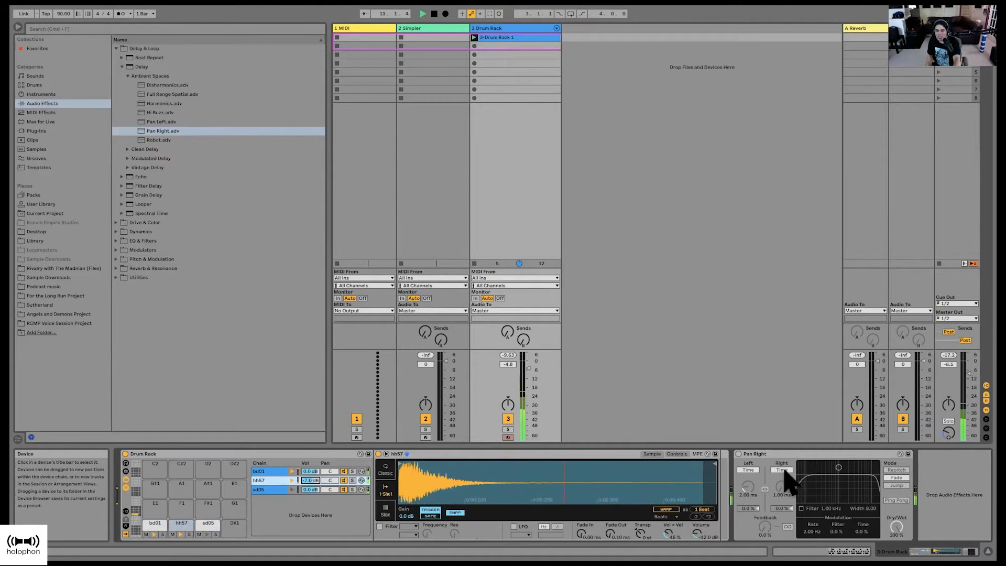
Step: Enable Pan Right and sync both delay channels to tempo, with the right one at 6 sixteenths and feedback at 40%
left_click(738, 454)
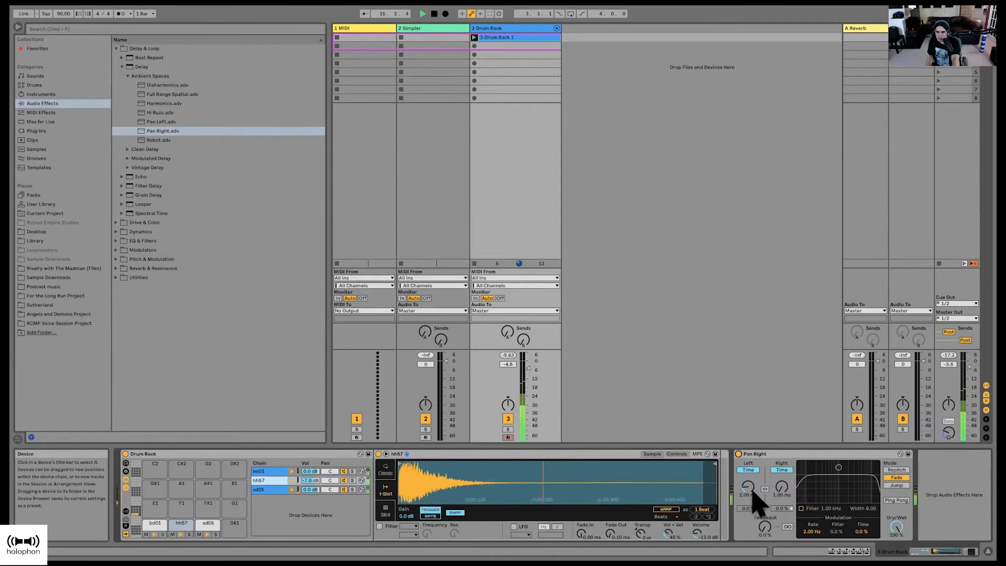
left_click(781, 470)
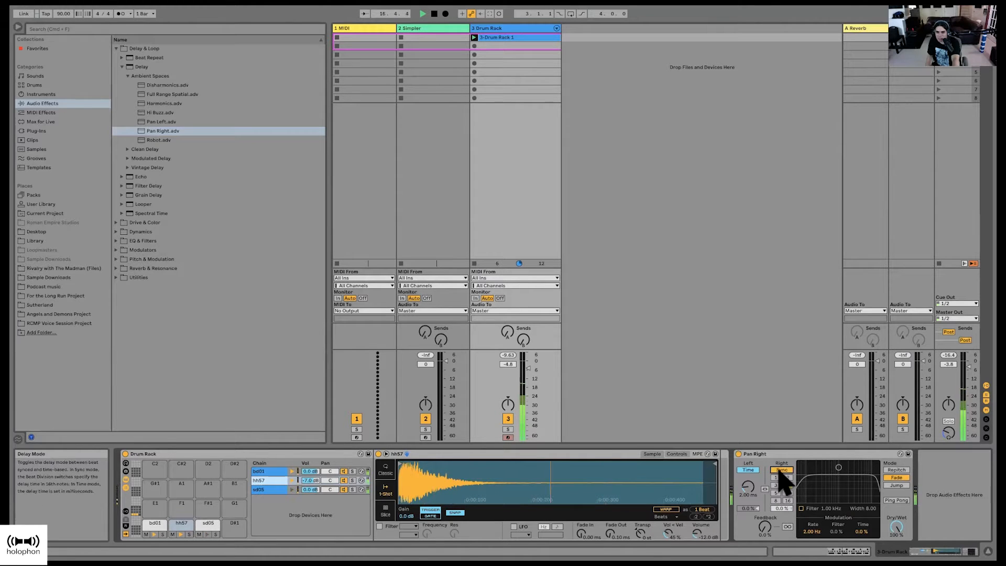
left_click(749, 471)
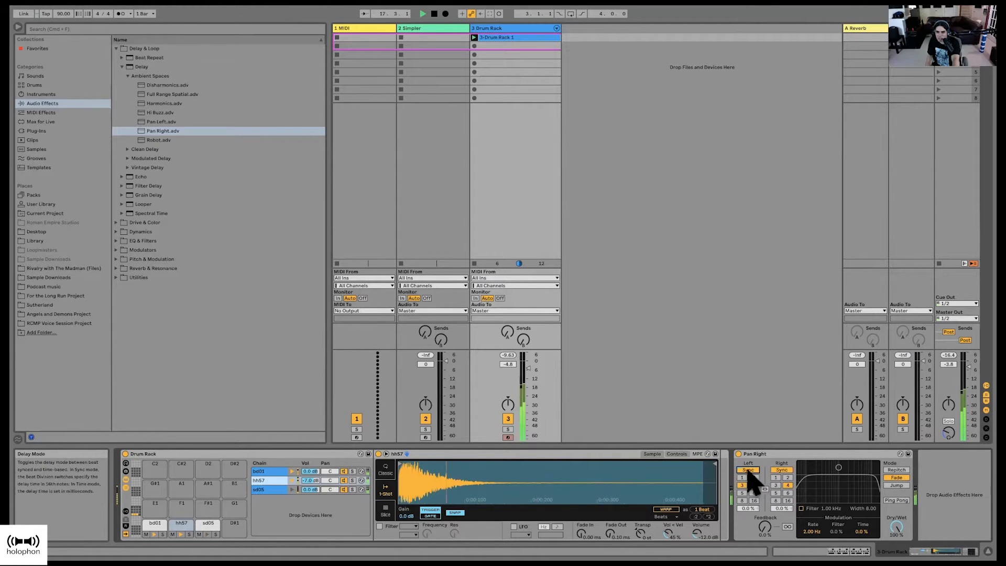
left_click(787, 493)
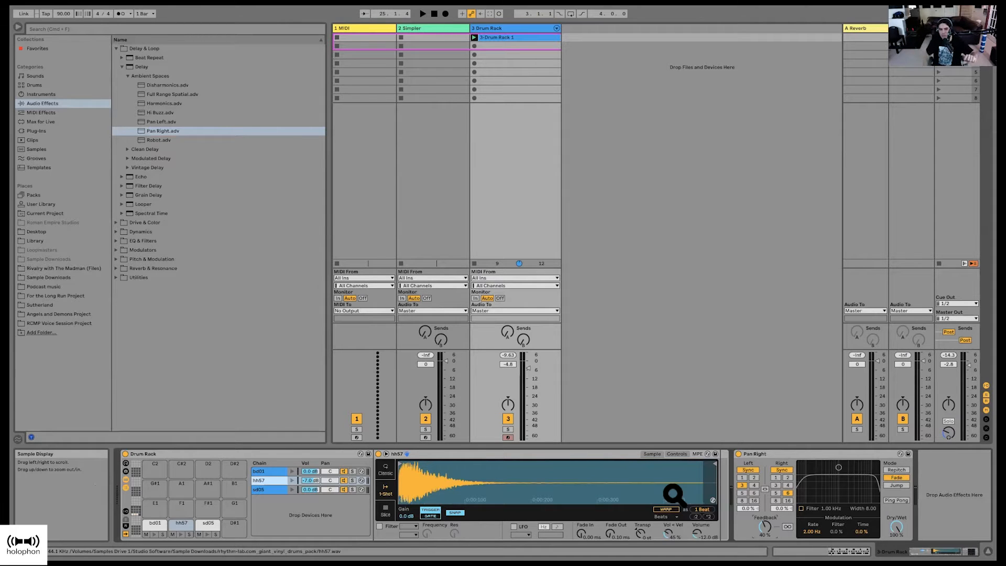
Step: Select the bd01 chain and try different send A levels on the Drum Rack track, returning the send to its minimum
left_click(264, 488)
left_click(265, 470)
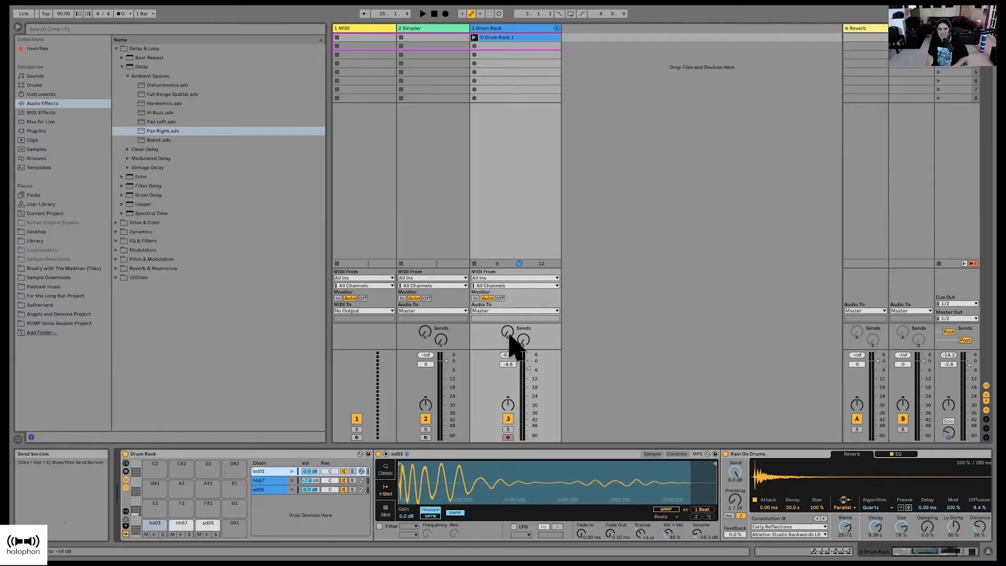
left_click_drag(509, 335, 509, 330)
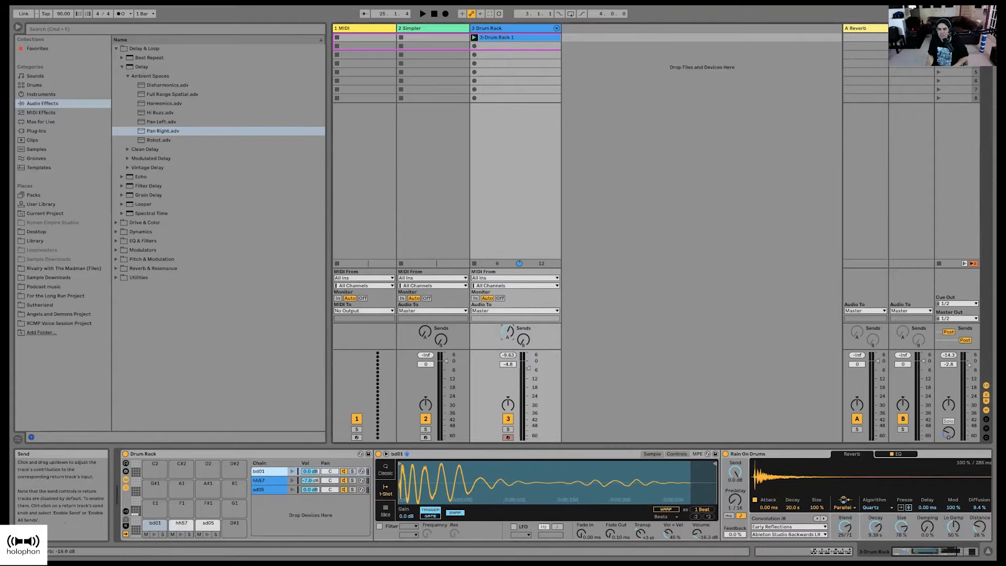
left_click_drag(508, 332, 508, 333)
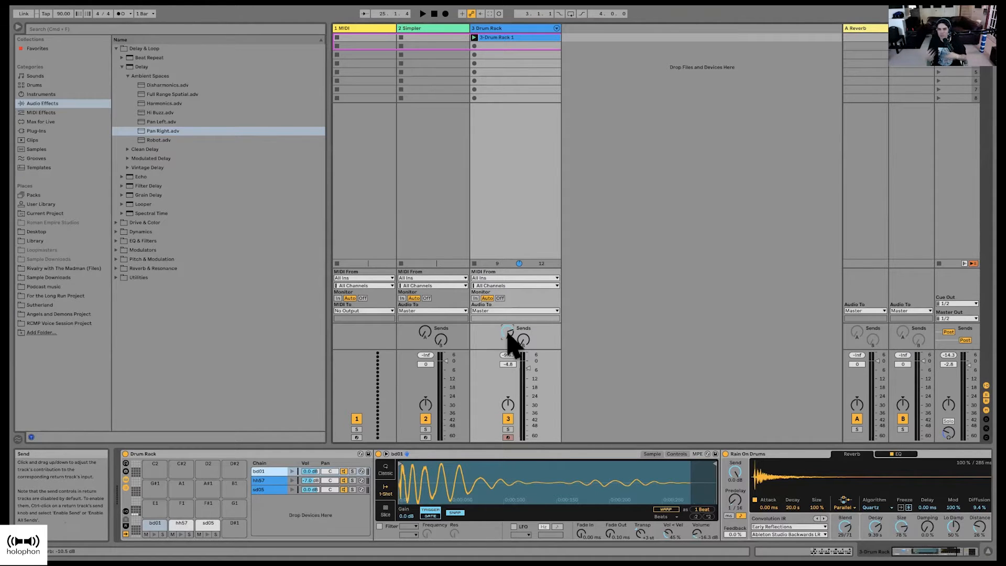
left_click_drag(507, 332, 508, 332)
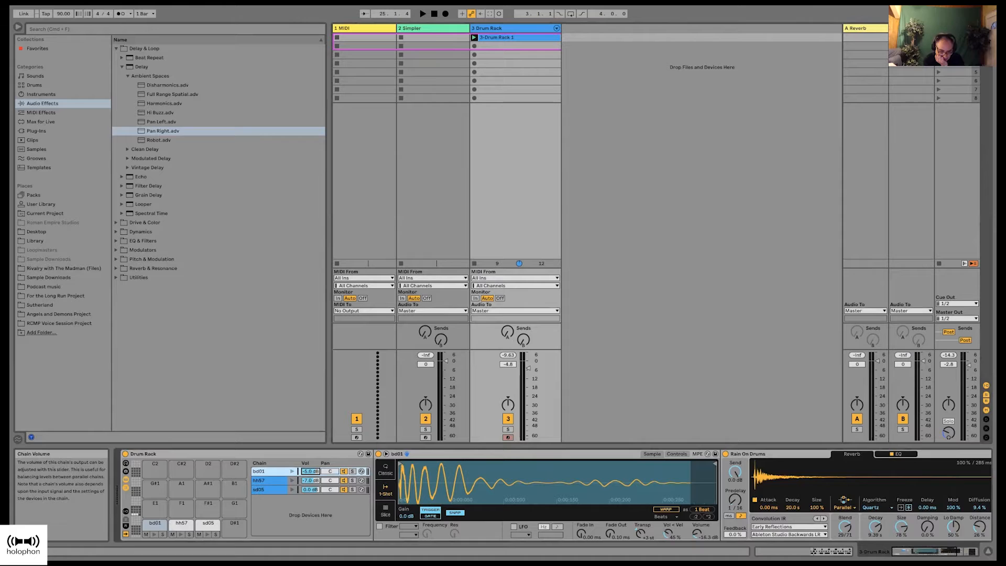
Step: Try out the bd01 chain's volume, pan, activator and solo controls, restoring volume to 0.0 dB and pan to center
left_click_drag(309, 471, 310, 466)
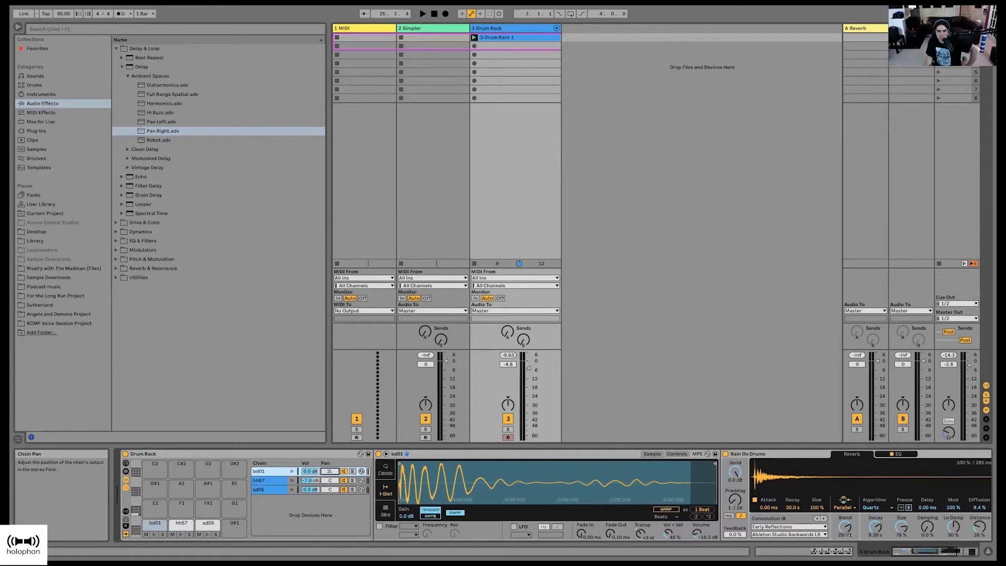
left_click(343, 471)
left_click(344, 471)
left_click(352, 470)
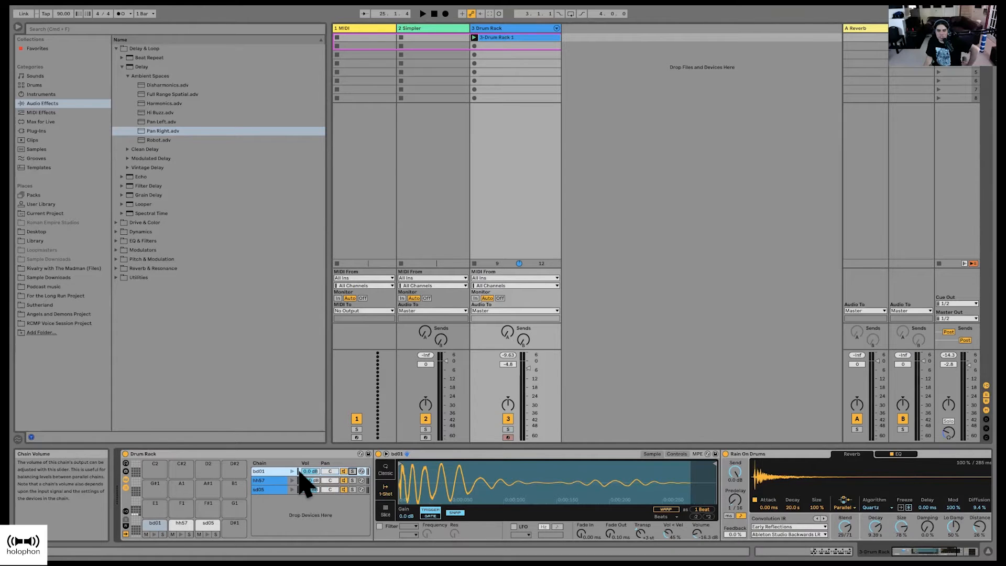
Step: Browse replacement samples for the hh57 chain in Hot-Swap mode and exit without swapping the sample
left_click(360, 480)
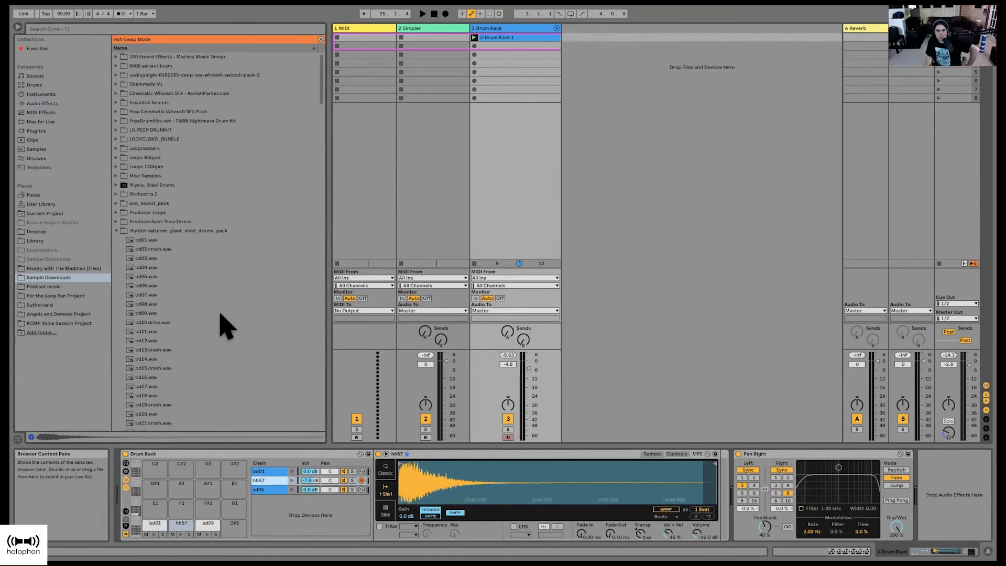
scroll(220, 311, "down", 3)
scroll(214, 298, "up", 1)
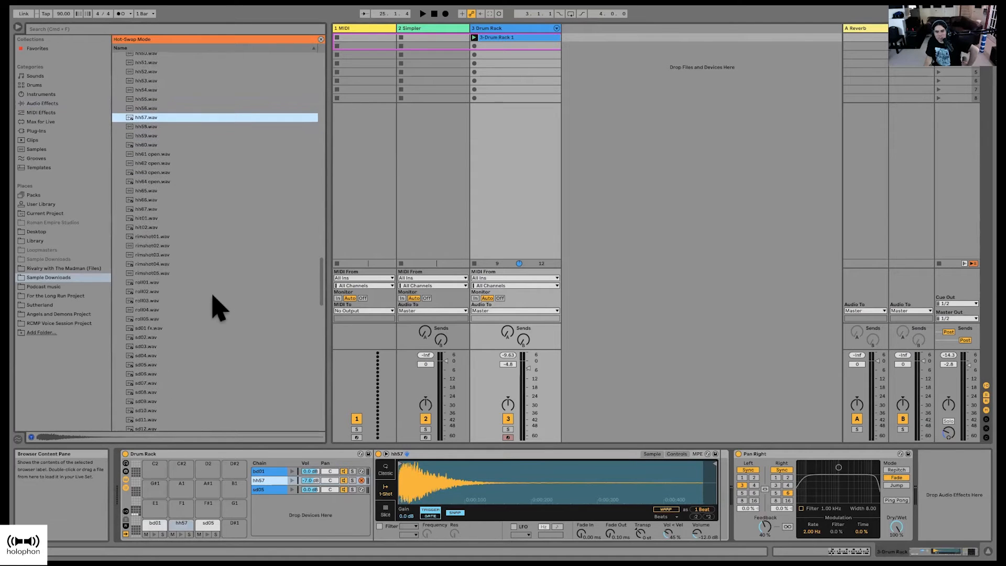
left_click(361, 479)
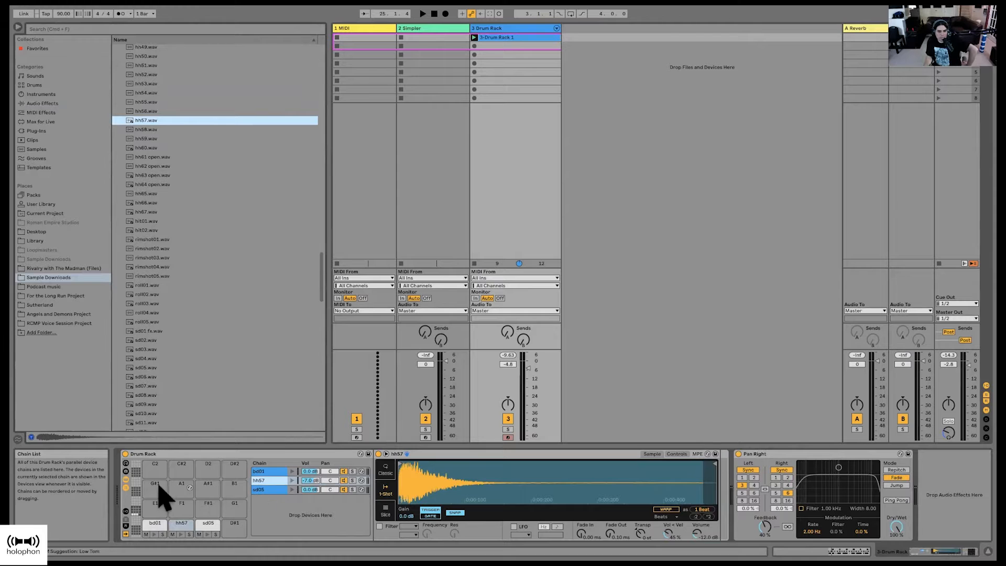
Step: Show the Drum Rack's chain input and output settings with Receive, Play, Choke and Audio To
left_click(125, 509)
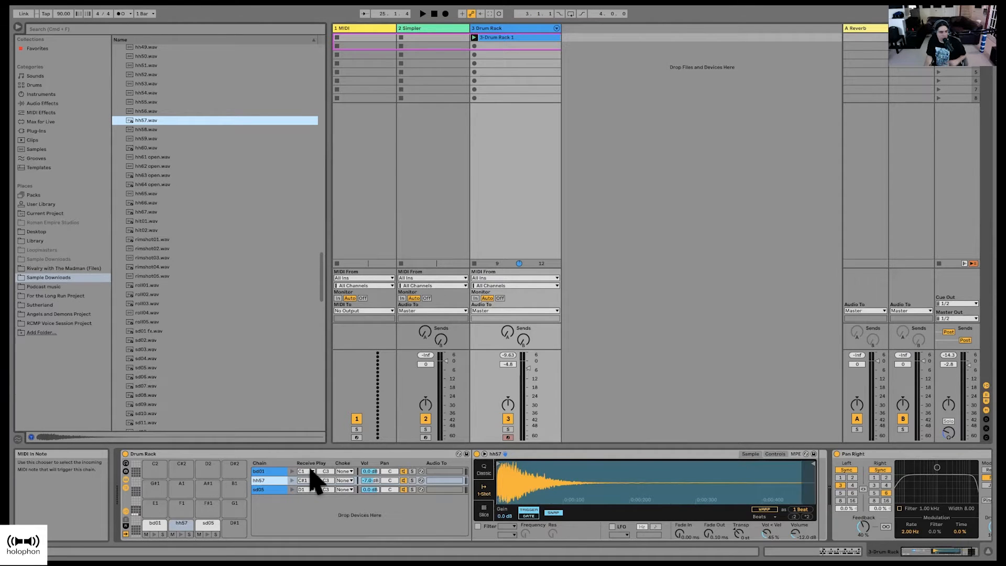
Step: Audition the kit's chains and browse the sd05 chain's Receive notes without changing them, keeping the bd01 pad in its place
key("a")
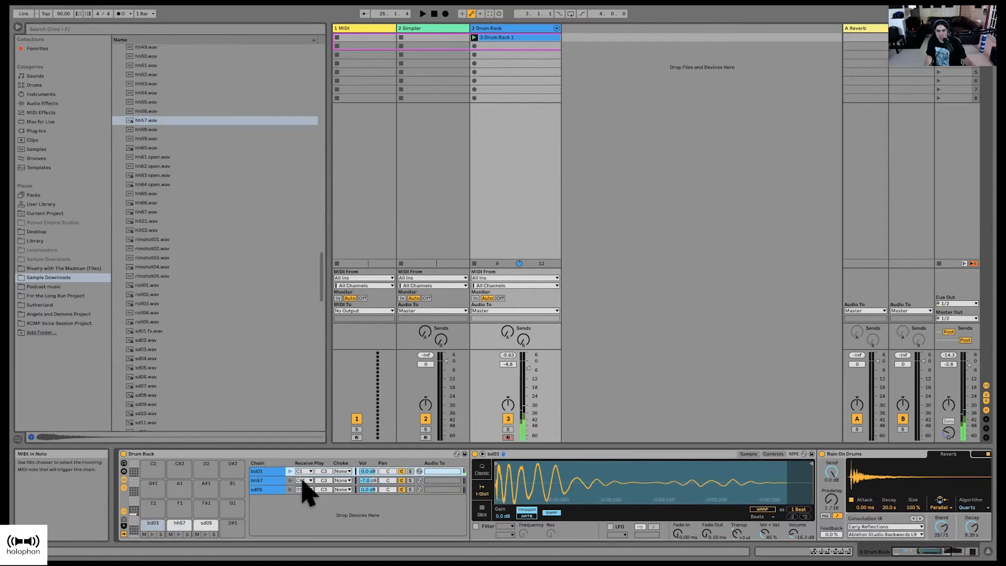
key("w")
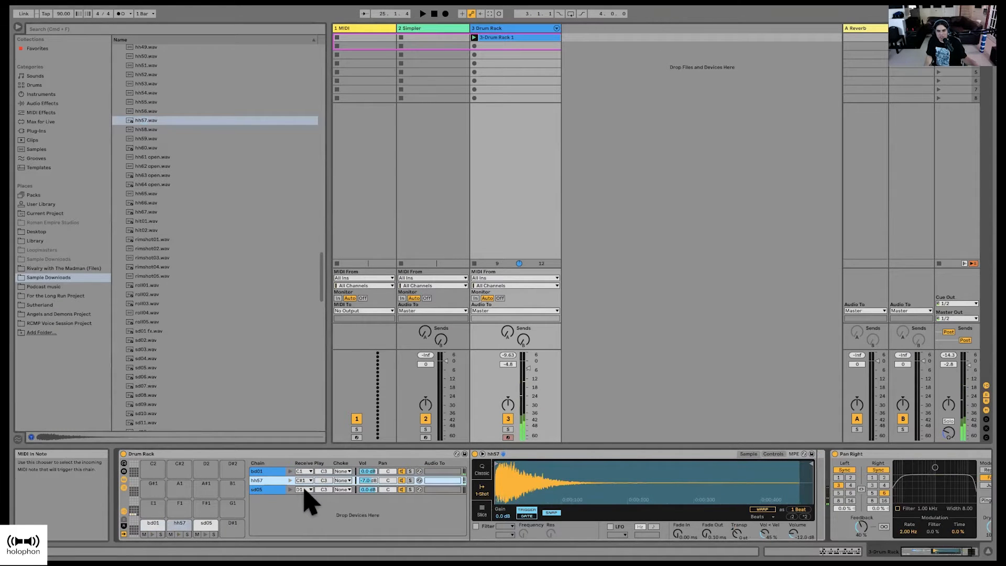
left_click(303, 489)
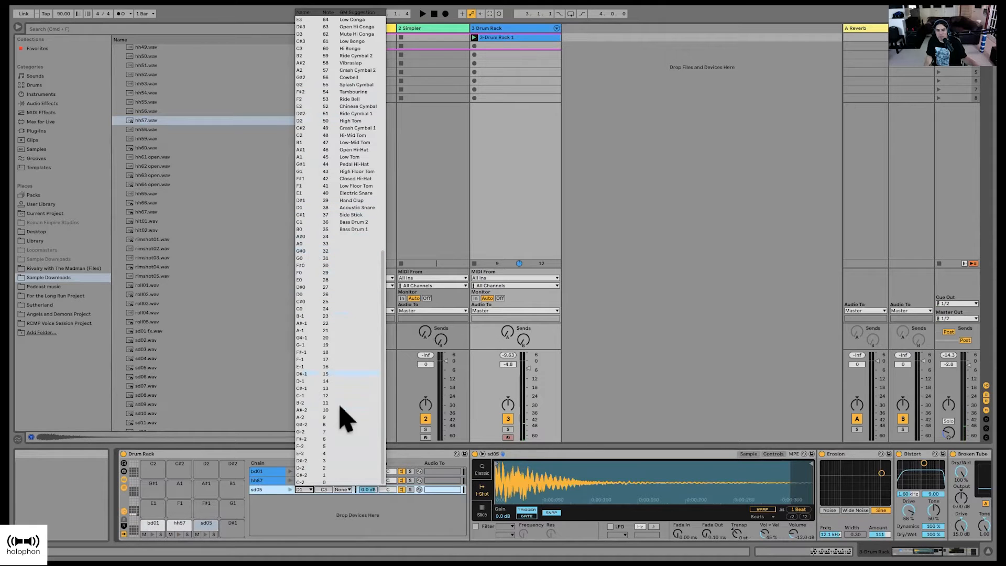
scroll(322, 338, "up", 15)
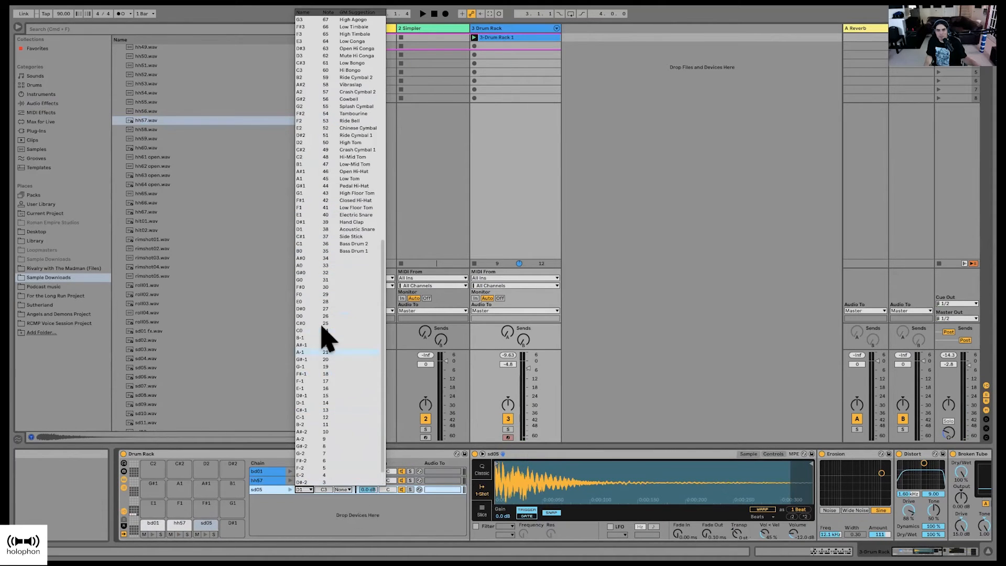
scroll(332, 348, "up", 2)
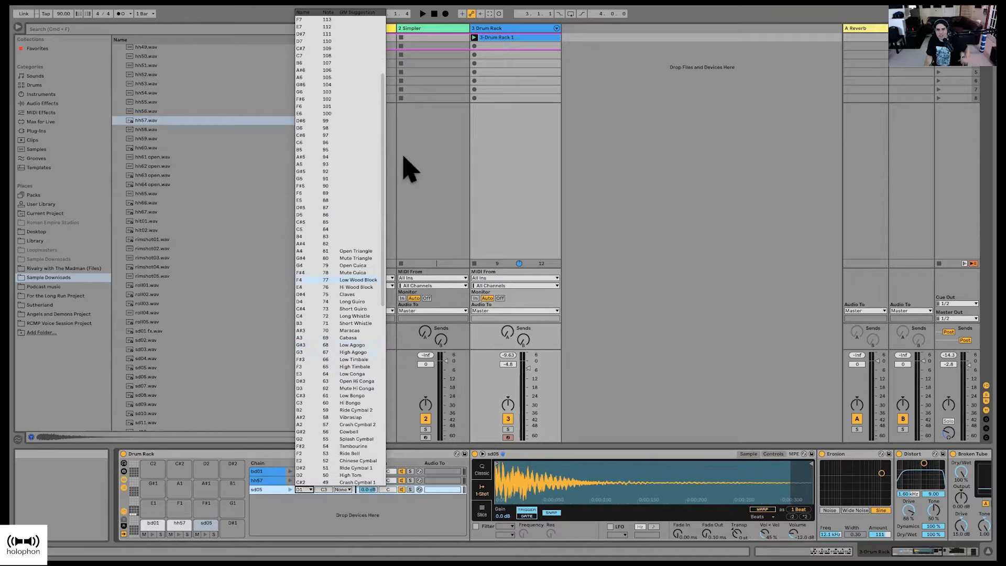
scroll(367, 39, "up", 1)
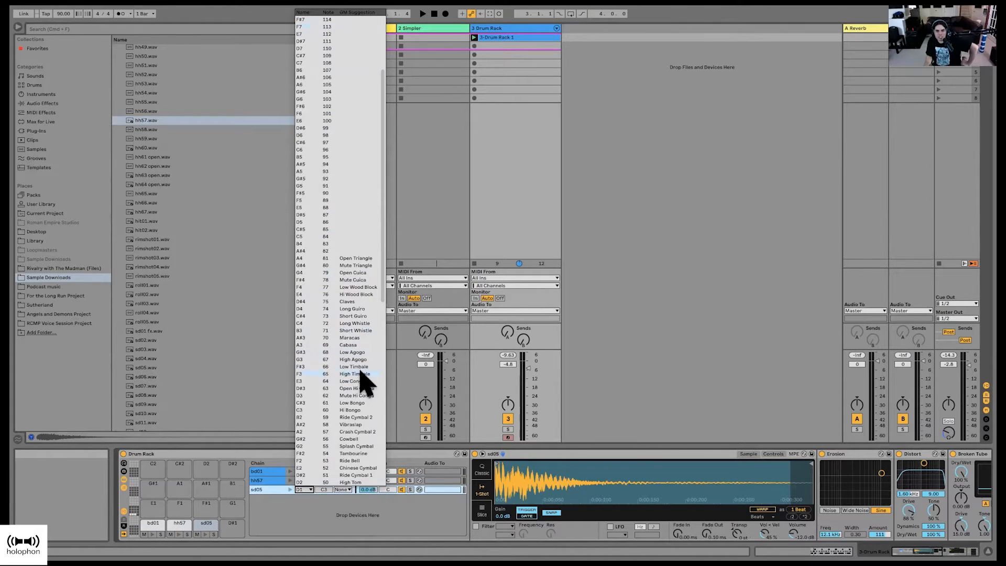
left_click_drag(382, 291, 381, 370)
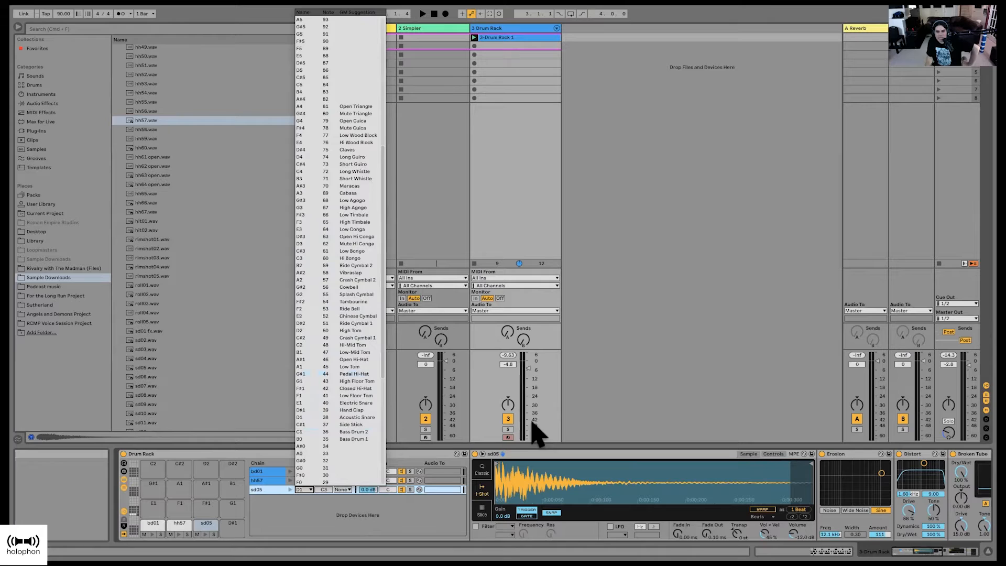
left_click(658, 393)
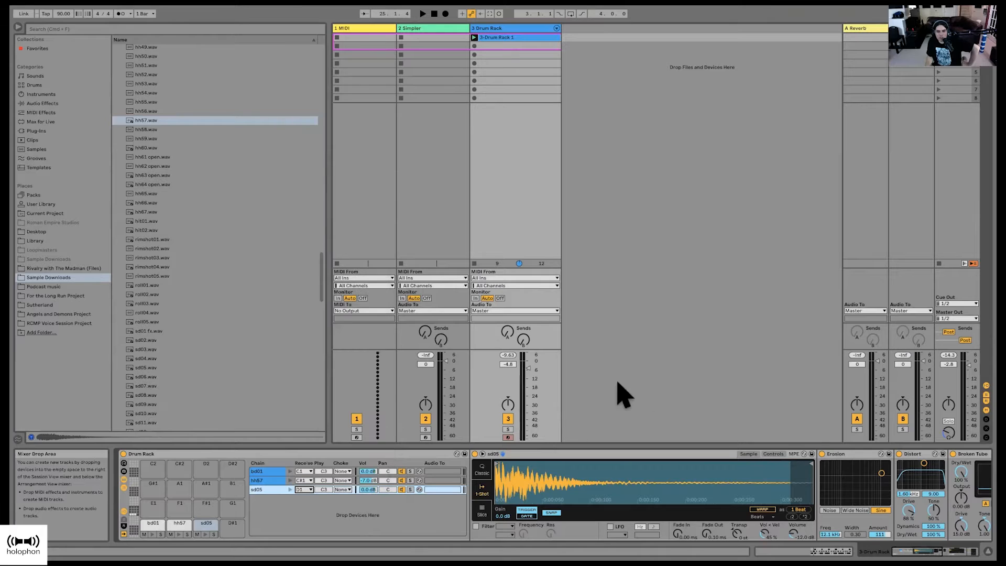
left_click(152, 524)
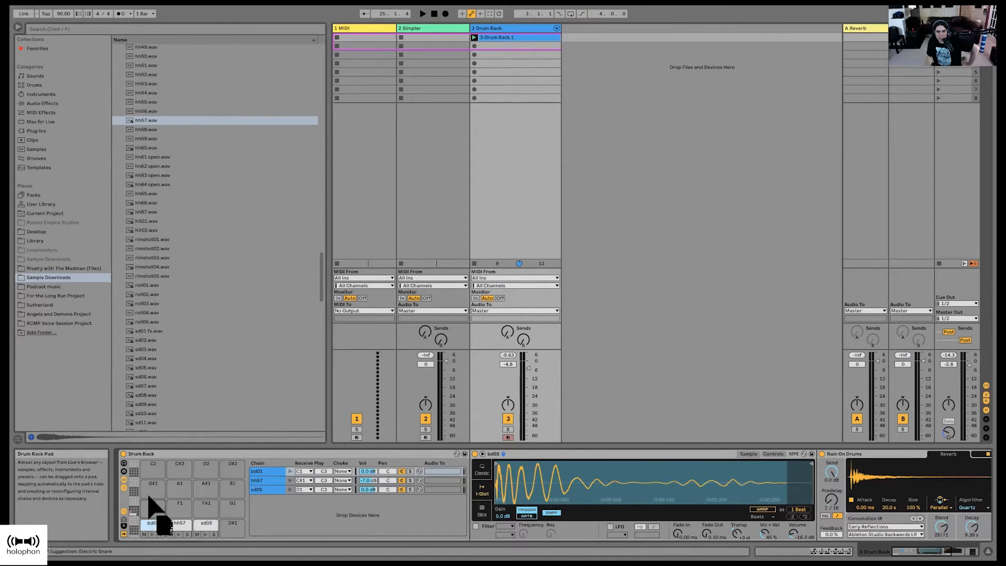
mouse_move(151, 525)
left_mouse_down()
mouse_move(148, 512)
mouse_move(184, 492)
mouse_move(168, 492)
mouse_move(157, 532)
mouse_move(183, 495)
mouse_move(147, 524)
left_mouse_up()
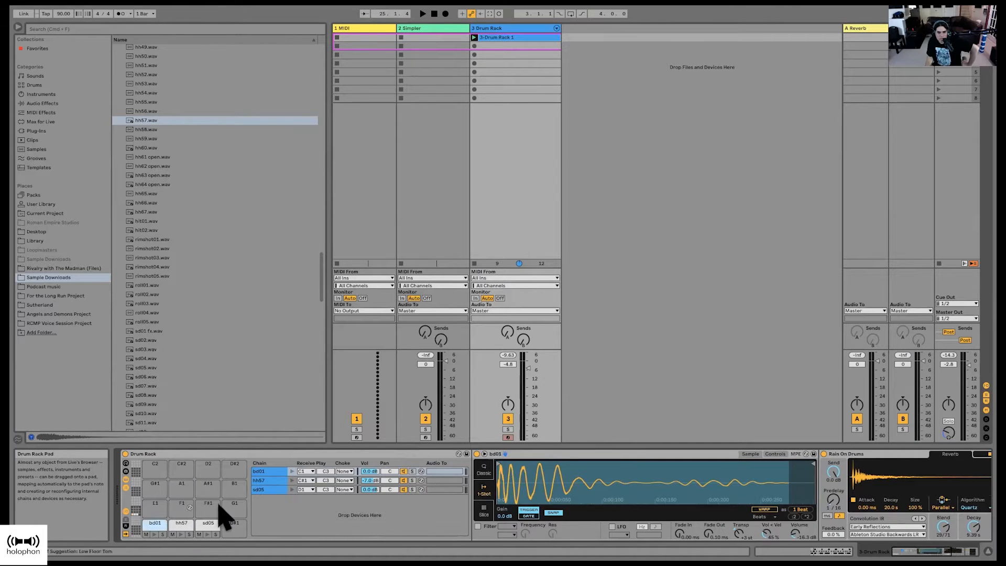
Step: Assign the bd01 and hh57 chains to choke group 1
left_click(347, 479)
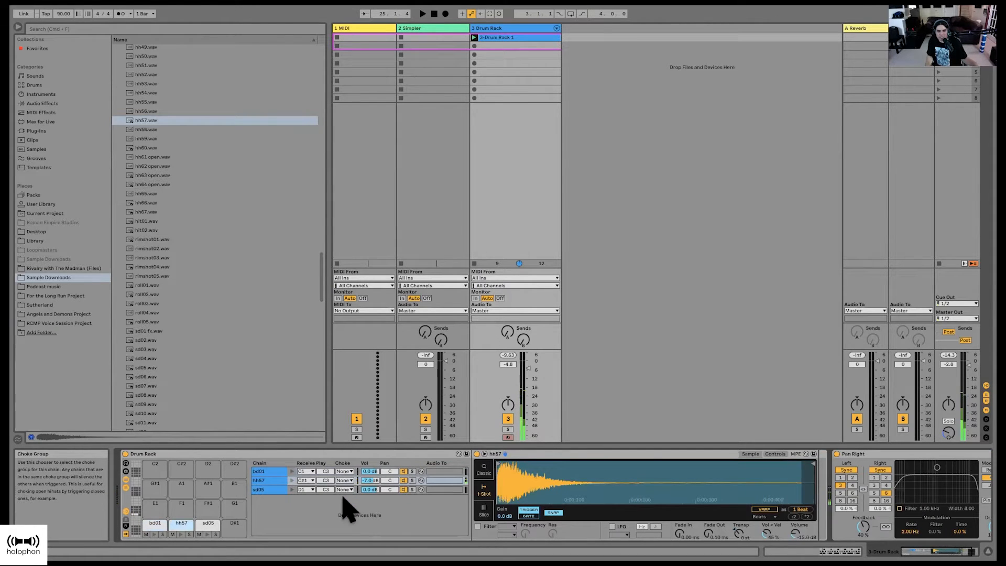
left_click(344, 471)
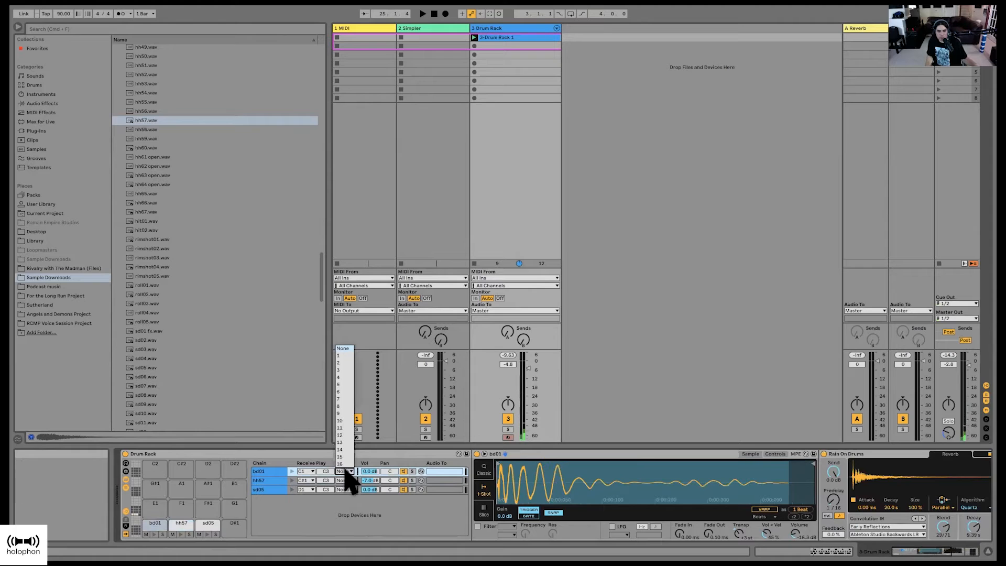
left_click(339, 356)
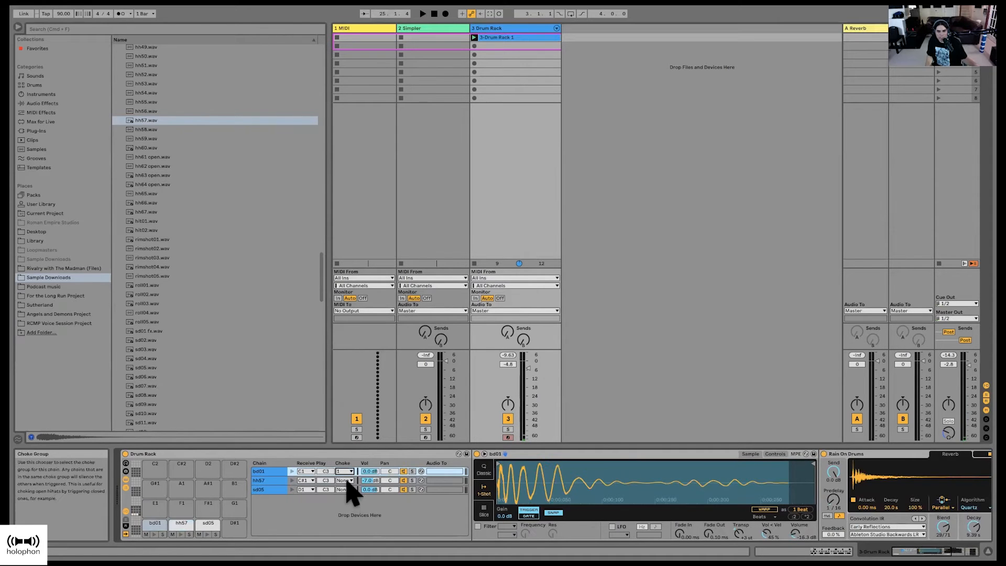
left_click(346, 480)
left_click(341, 367)
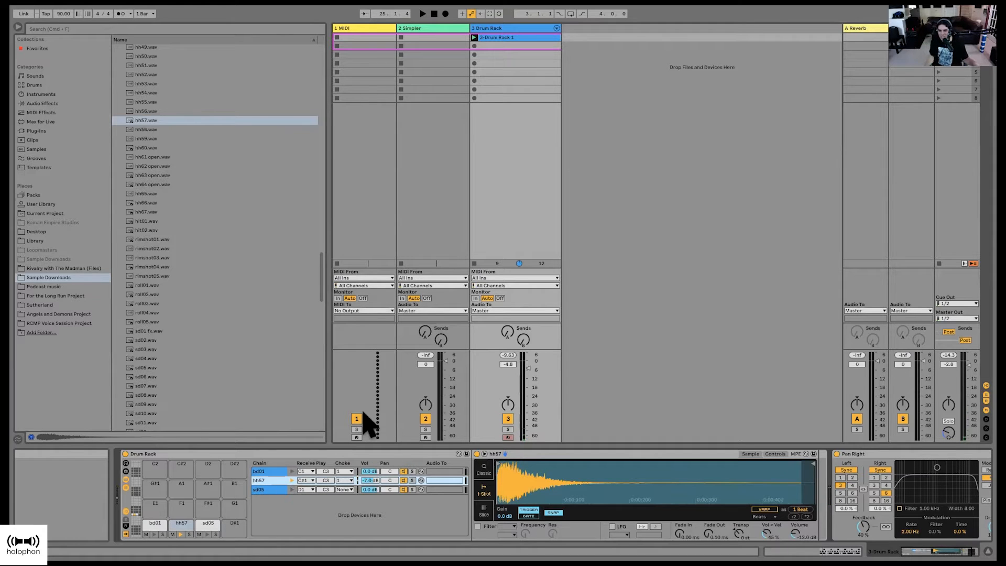
Step: Turn off the Pan Right delay after the rack and the Broken Tube, Distort and Erosion effects on the sd05 chain
scroll(811, 472, "right", 3)
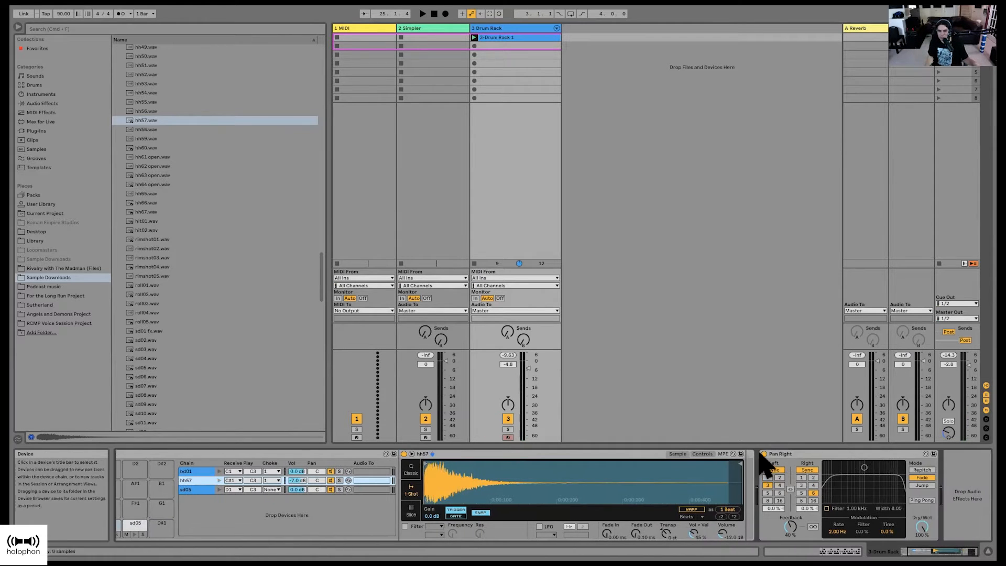
left_click(197, 488)
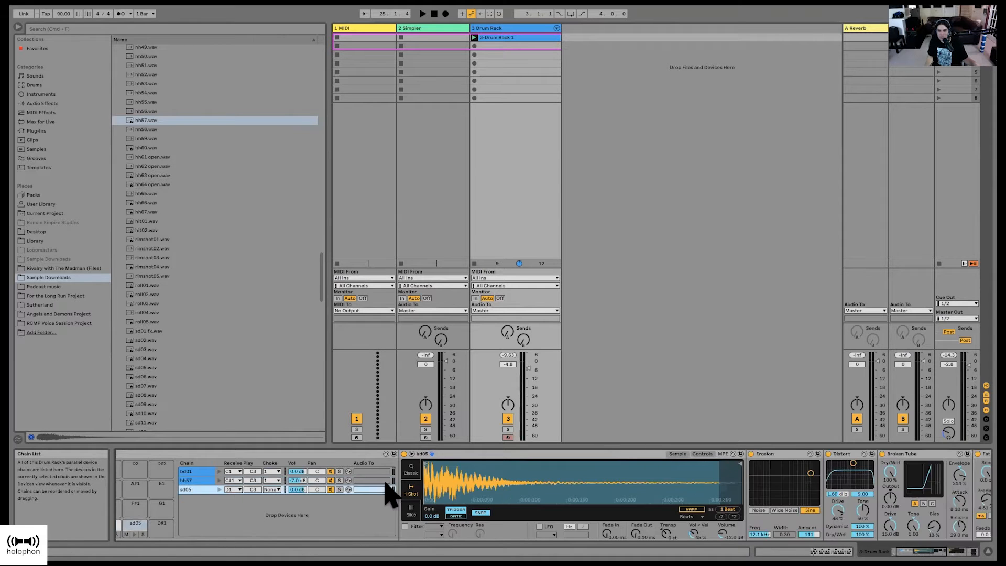
scroll(854, 490, "right", 10)
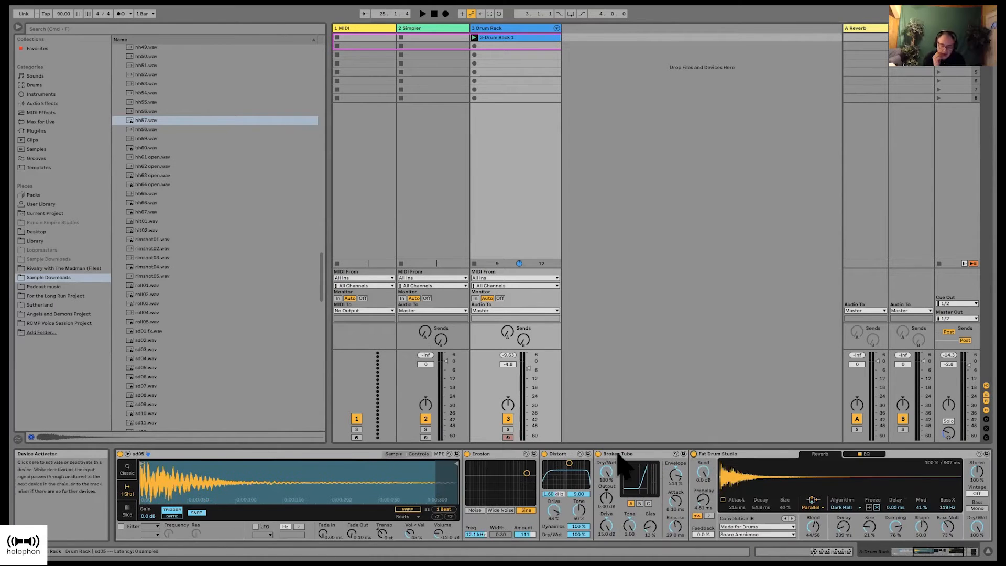
left_click(598, 454)
left_click(545, 453)
left_click(467, 454)
scroll(555, 490, "left", 12)
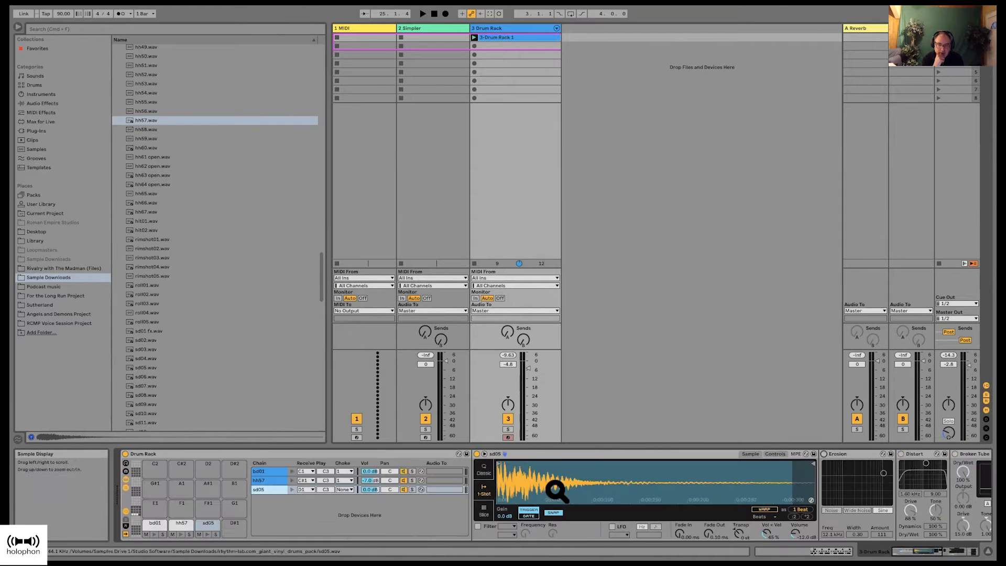
Step: Check the hh57 chain's devices and turn off the Rain On Drums reverb on the bd01 chain
left_click(266, 480)
scroll(696, 482, "right", 3)
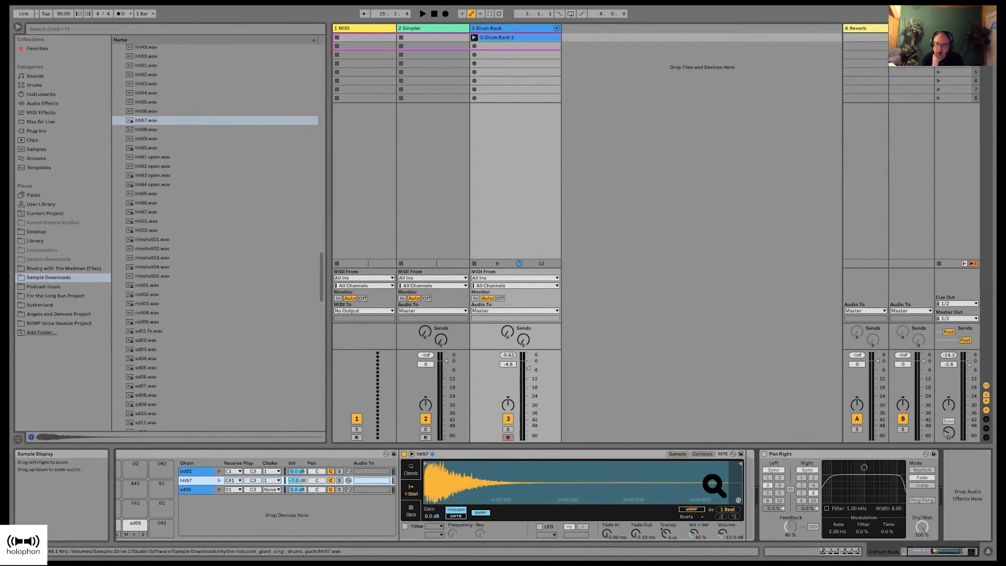
left_click(188, 472)
scroll(754, 479, "right", 1)
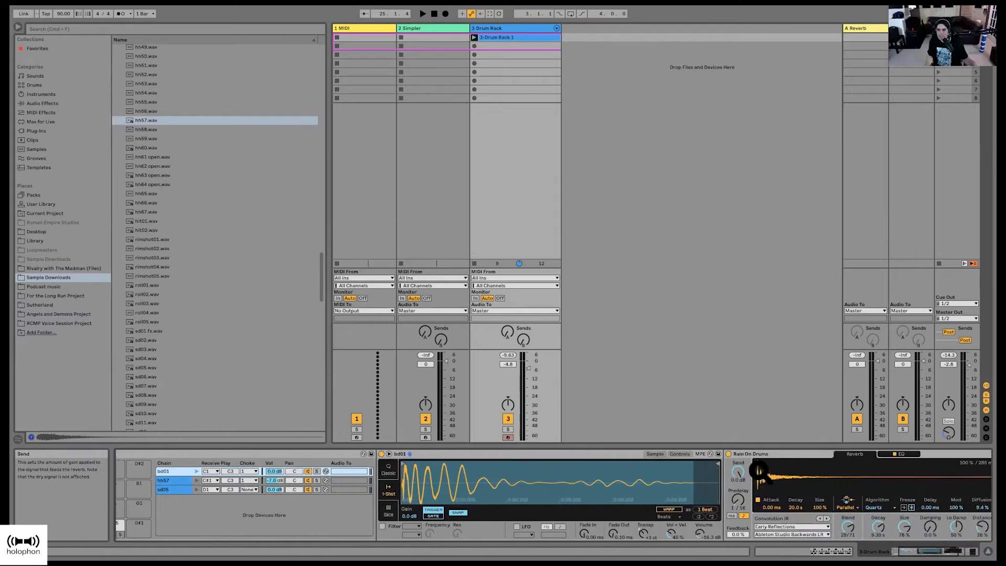
scroll(758, 471, "right", 4)
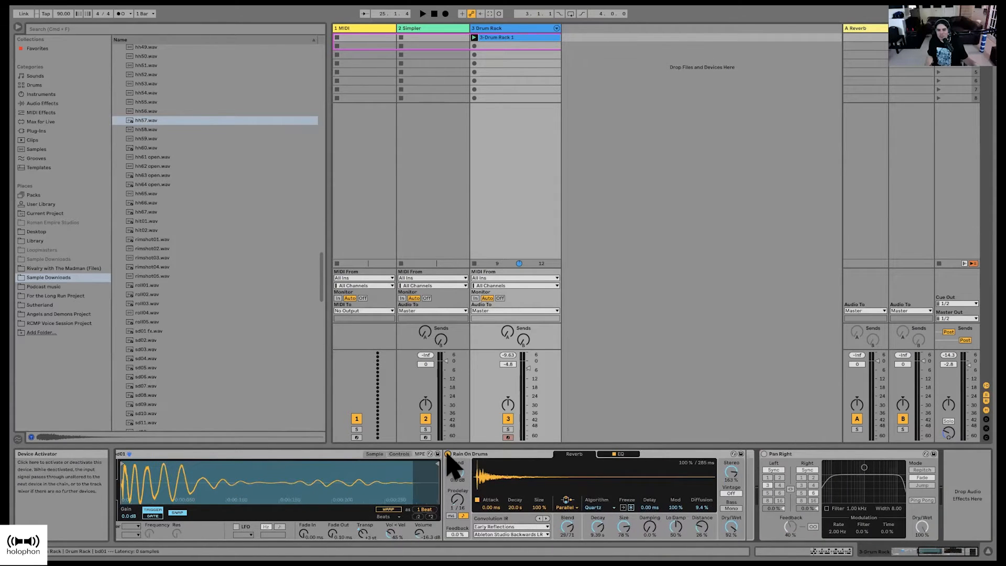
scroll(450, 461, "left", 5)
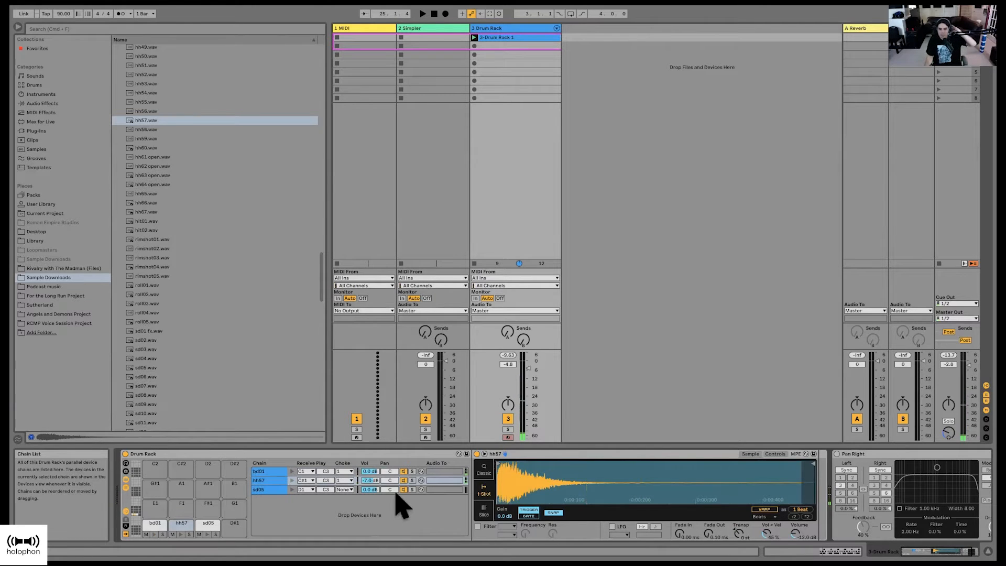
Step: Set the choke group of the bd01 and hh57 chains to None
left_click(348, 471)
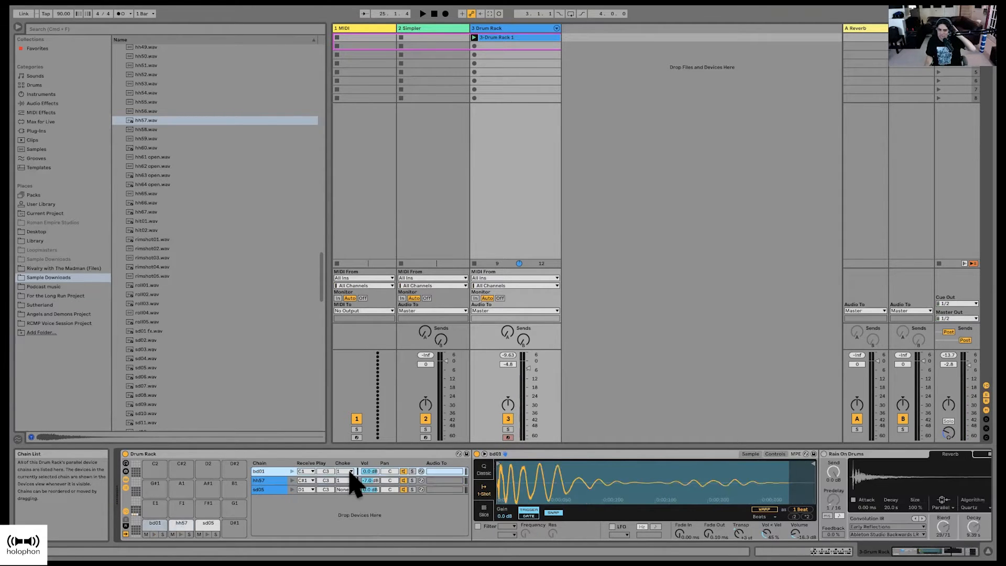
left_click(350, 471)
left_click(343, 349)
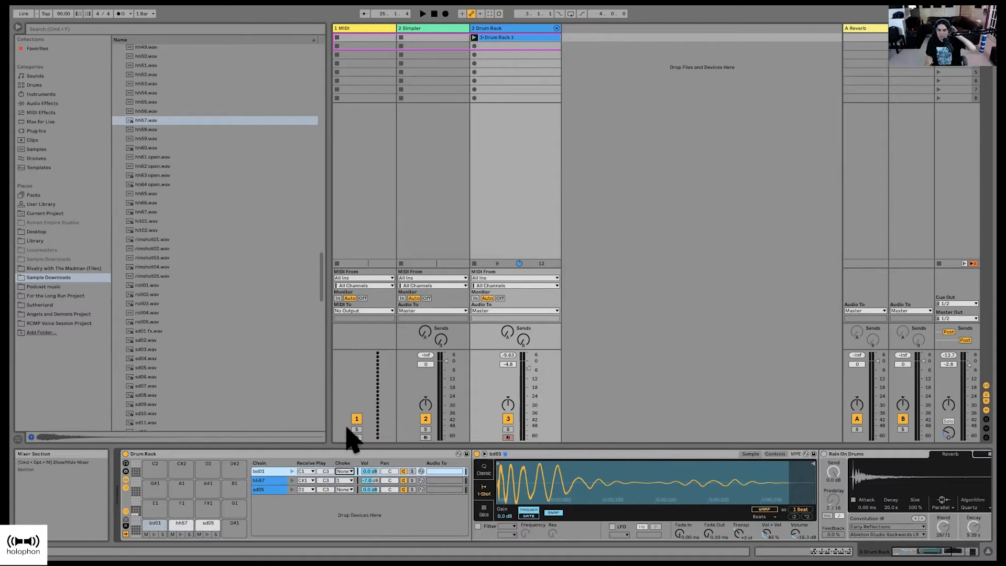
left_click(349, 480)
left_click(348, 352)
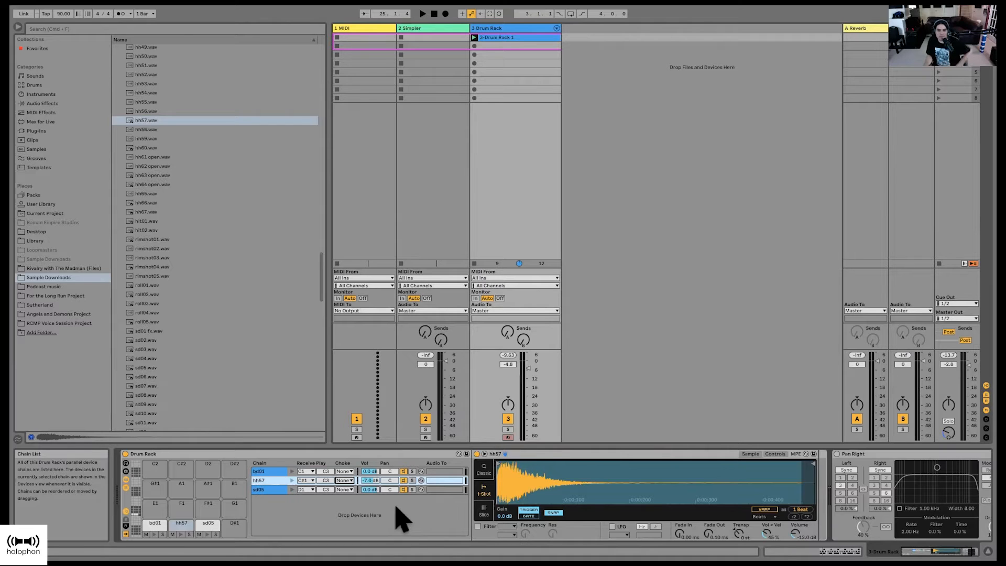
Step: Point out the hh57 chain's Play note and try different Transpose values on its sample
scroll(335, 477, "right", 1)
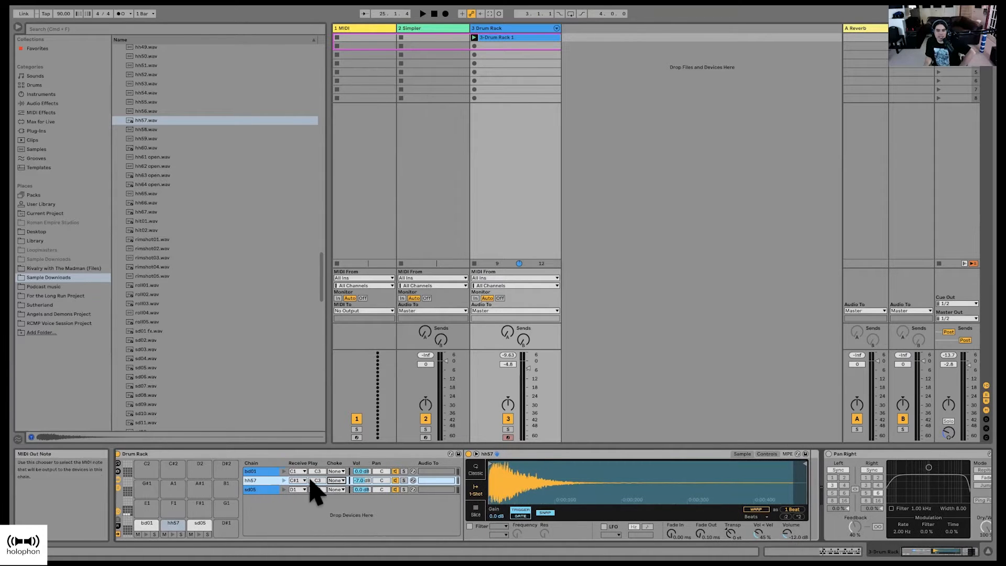
scroll(317, 480, "left", 1)
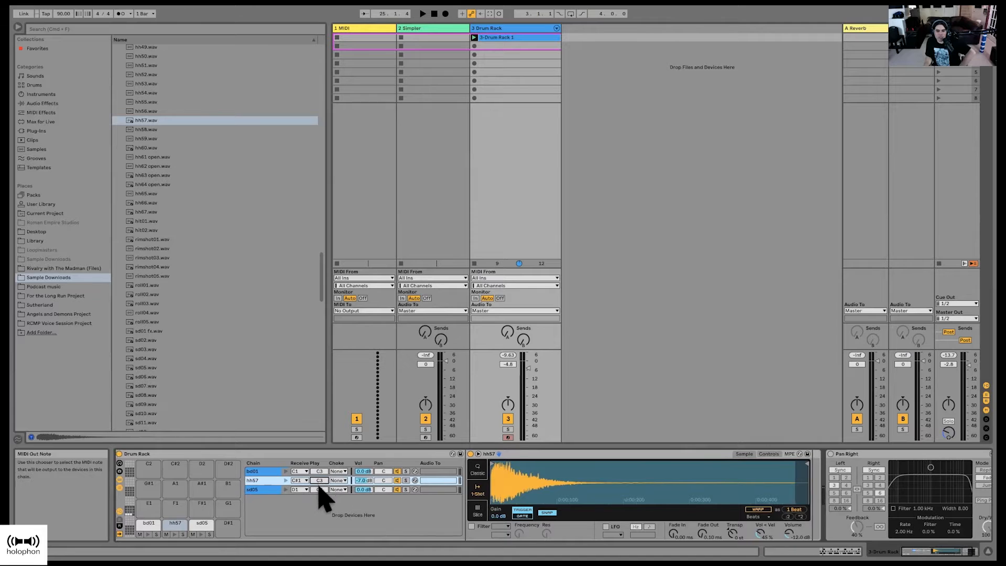
scroll(319, 480, "left", 1)
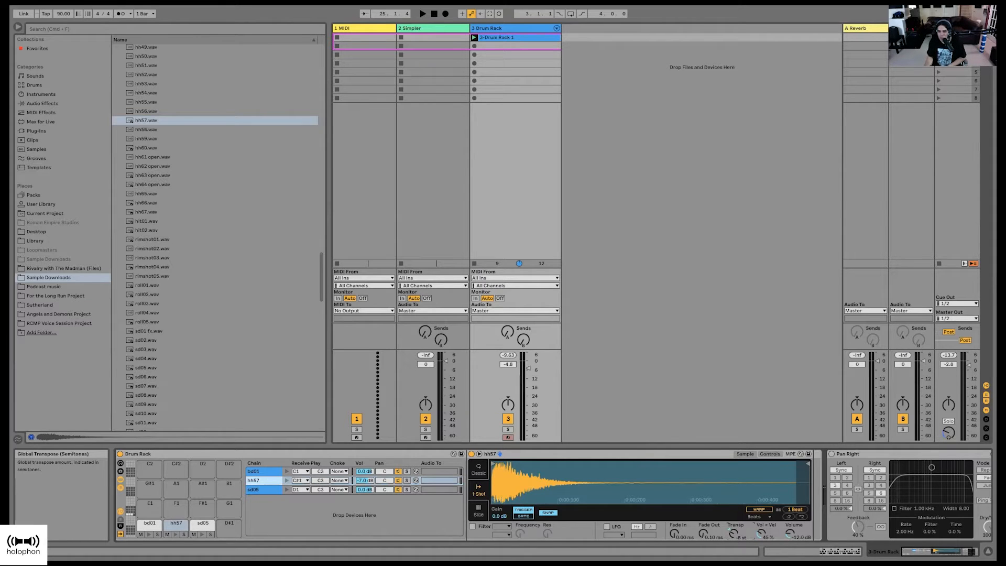
left_click_drag(733, 533, 733, 537)
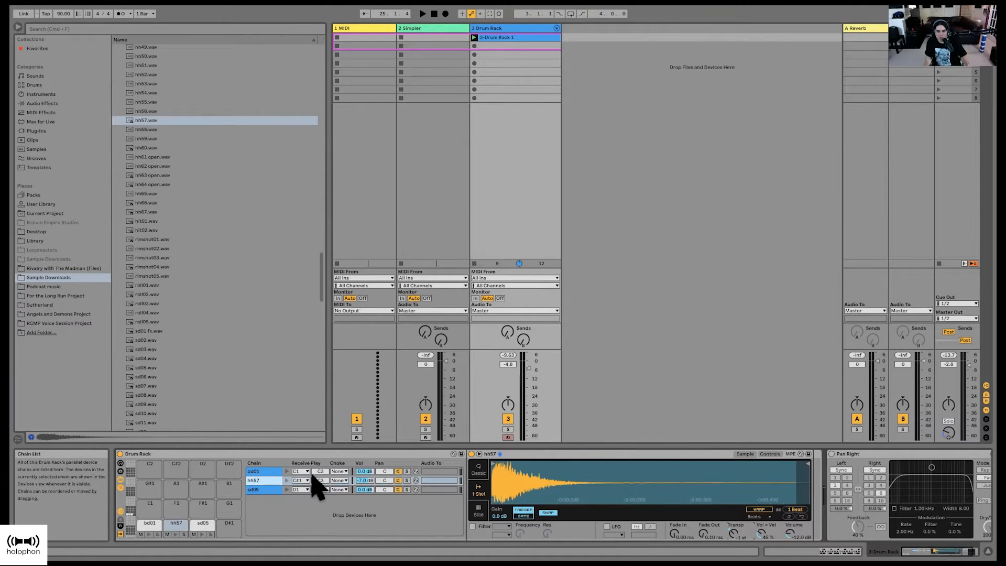
Step: Look at the Audio To choosers of the hh57 and bd01 chains and show the Drum Rack's return chain list
left_click(448, 480)
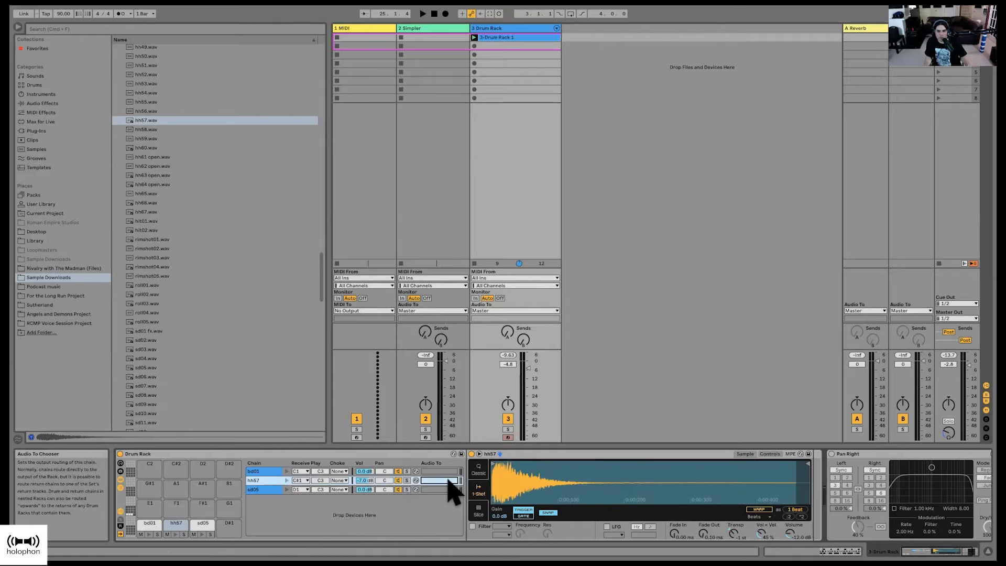
left_click(443, 471)
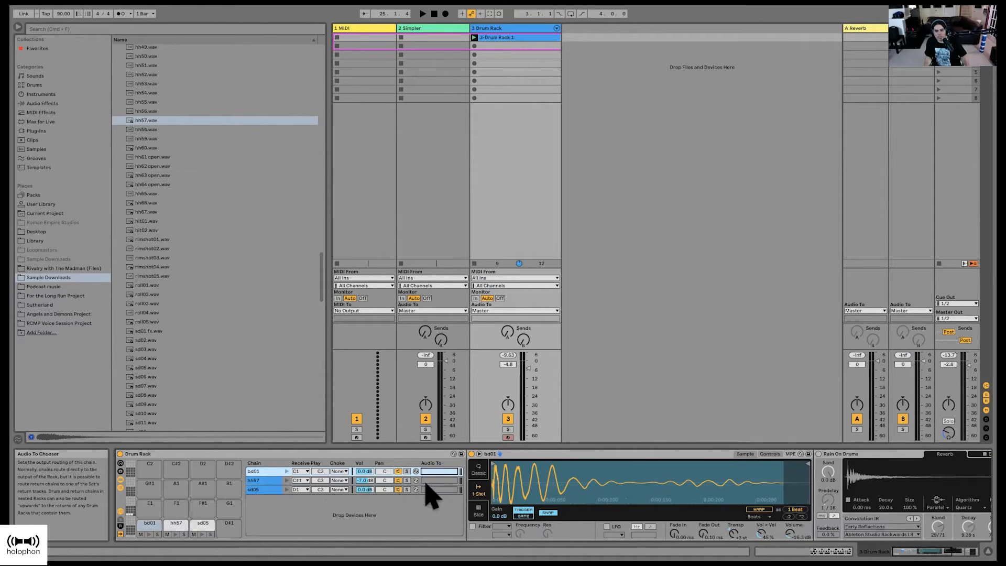
left_click(121, 532)
scroll(308, 486, "down", 2)
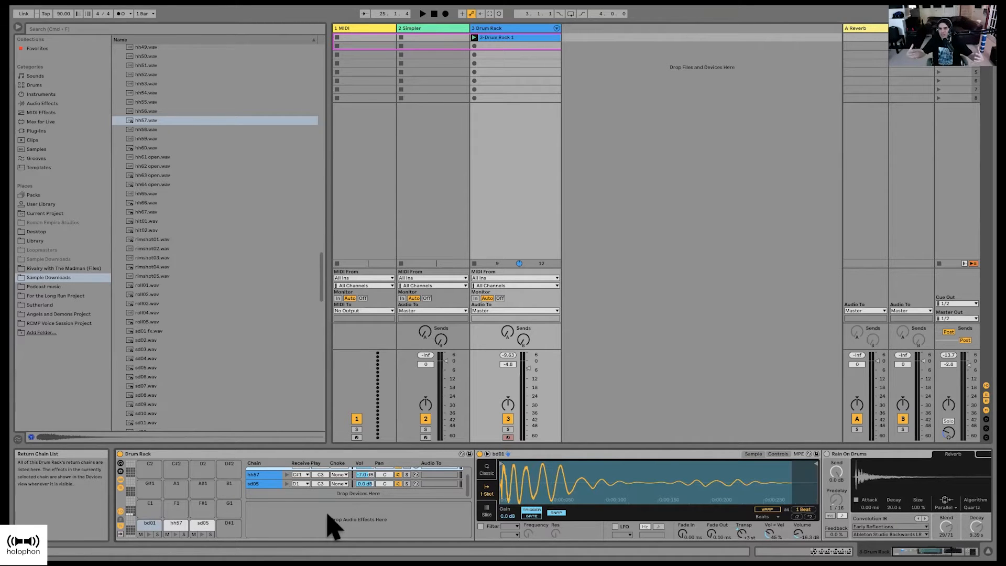
left_click(120, 525)
left_click(120, 524)
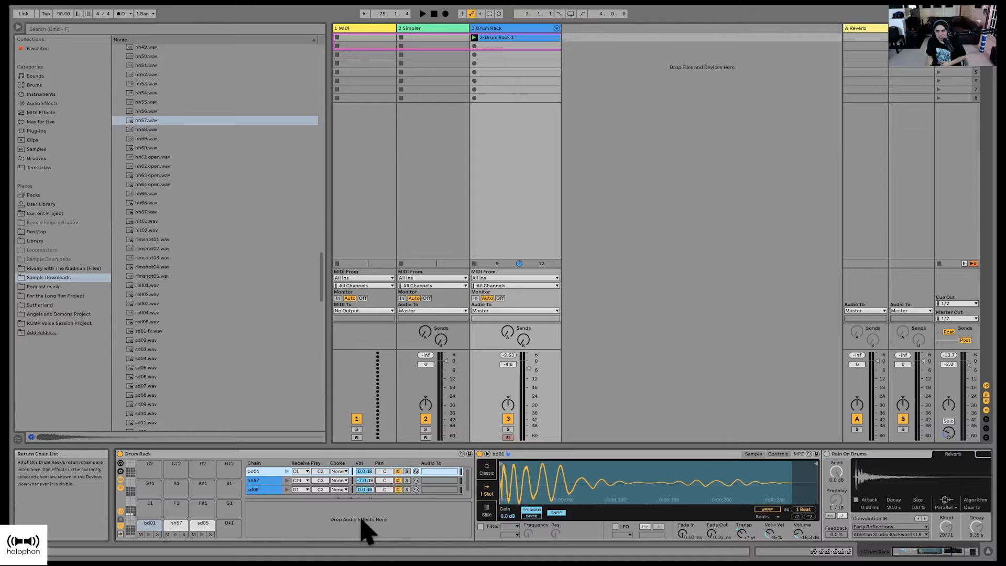
Step: Hide the browser to widen the Session View
scroll(360, 519, "right", 1)
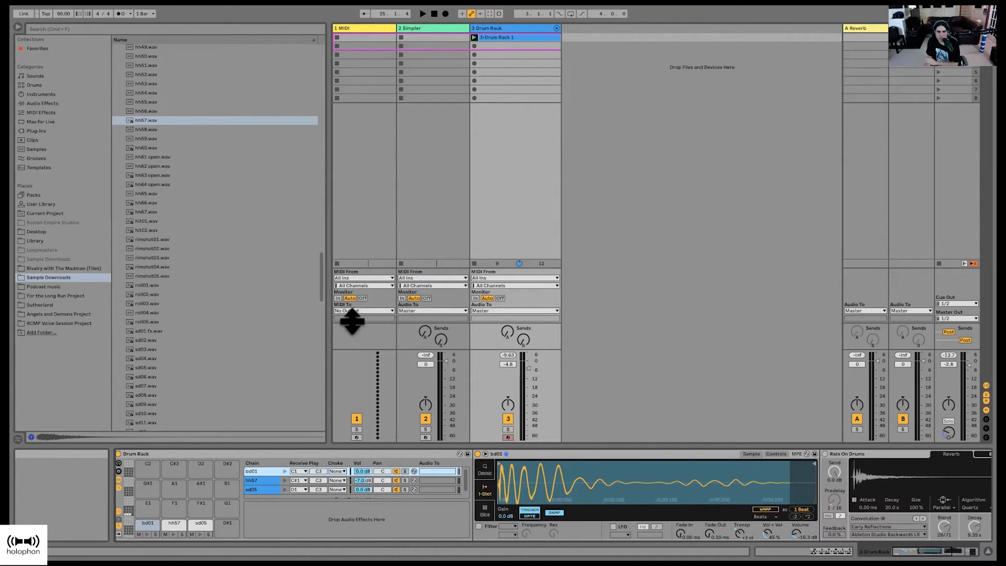
left_click(18, 26)
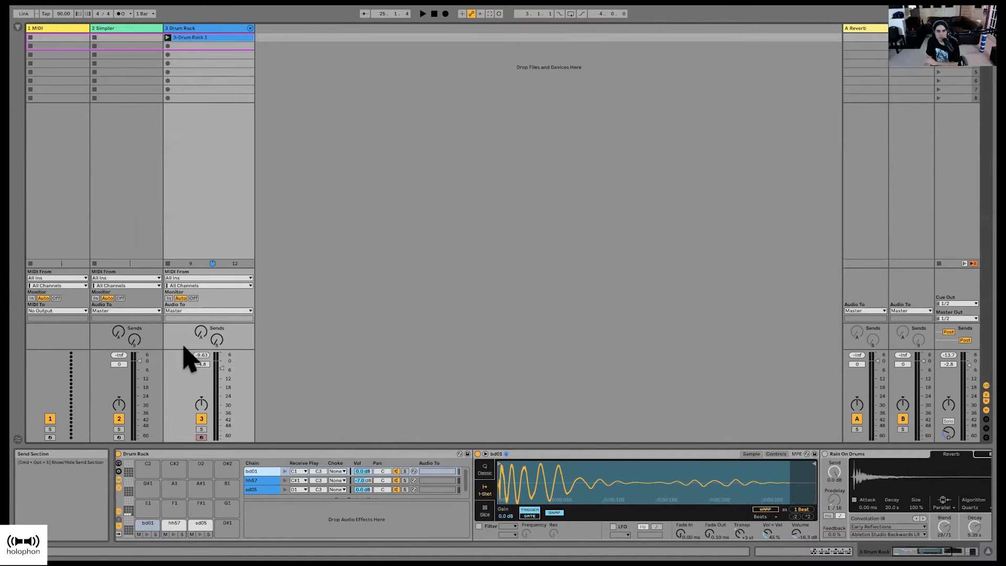
Step: Reduce the height of the Session View mixer and show the Audio Effects category in the browser
left_click_drag(187, 349, 214, 430)
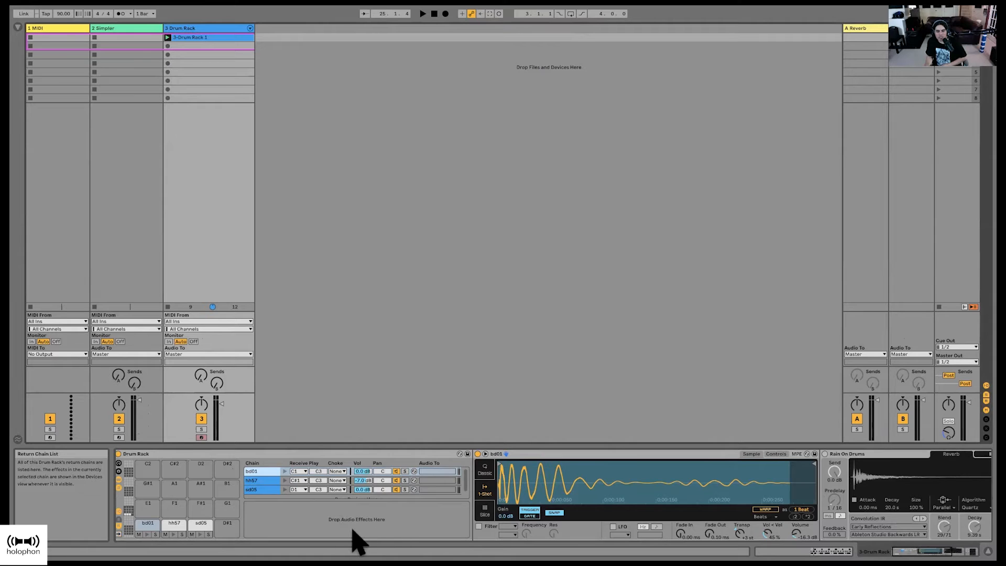
left_click(18, 29)
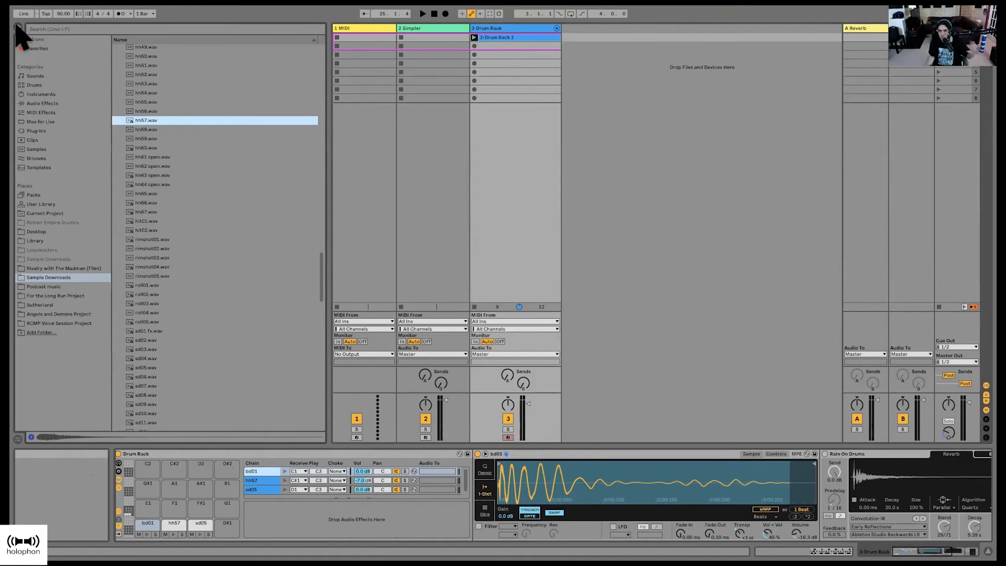
left_click(35, 103)
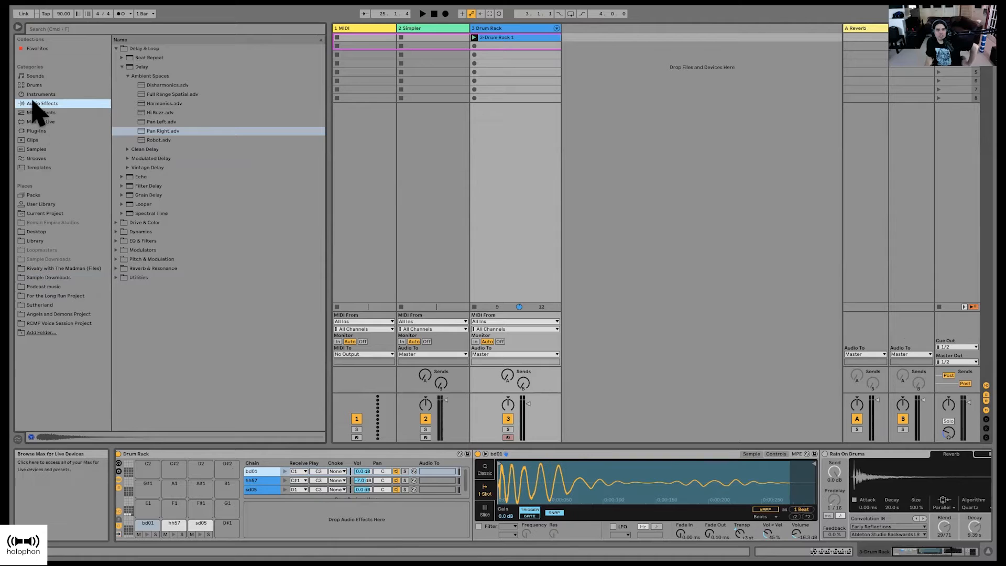
Step: Add the Dotted Quarter Note preset from Delay's Clean Delay folder as a return chain in the Drum Rack
left_click(122, 66)
left_click(115, 49)
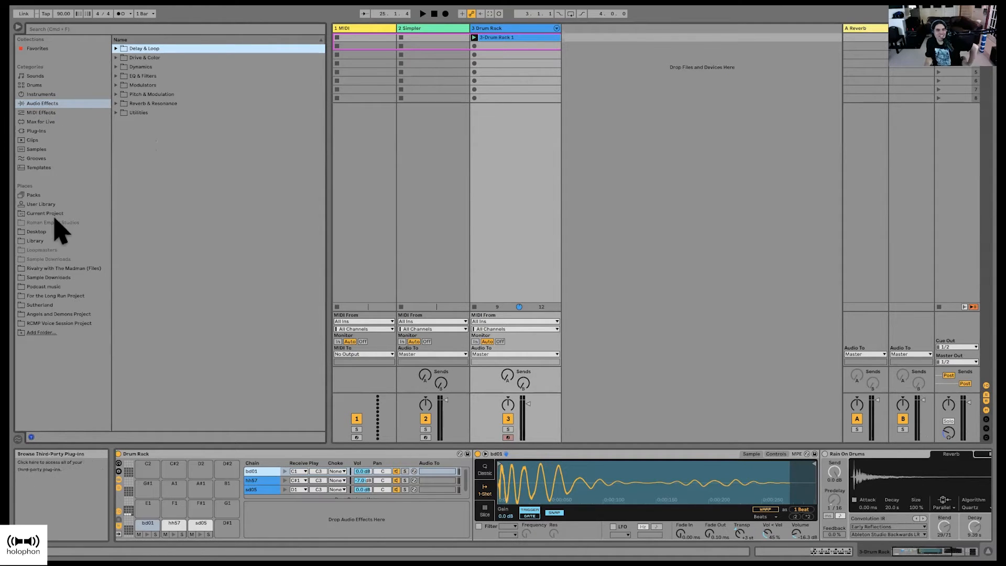
left_click(115, 49)
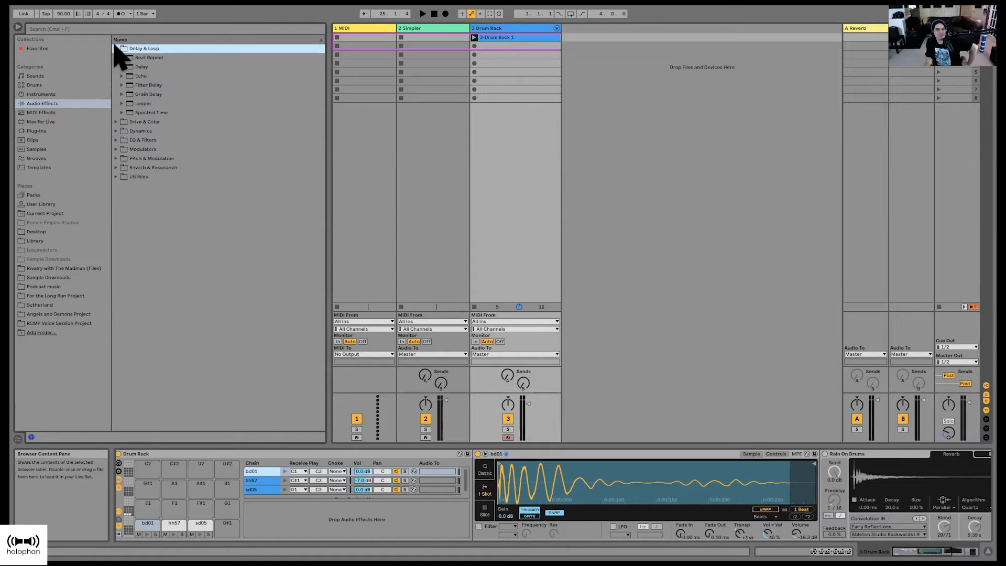
left_click(141, 67)
left_click(122, 67)
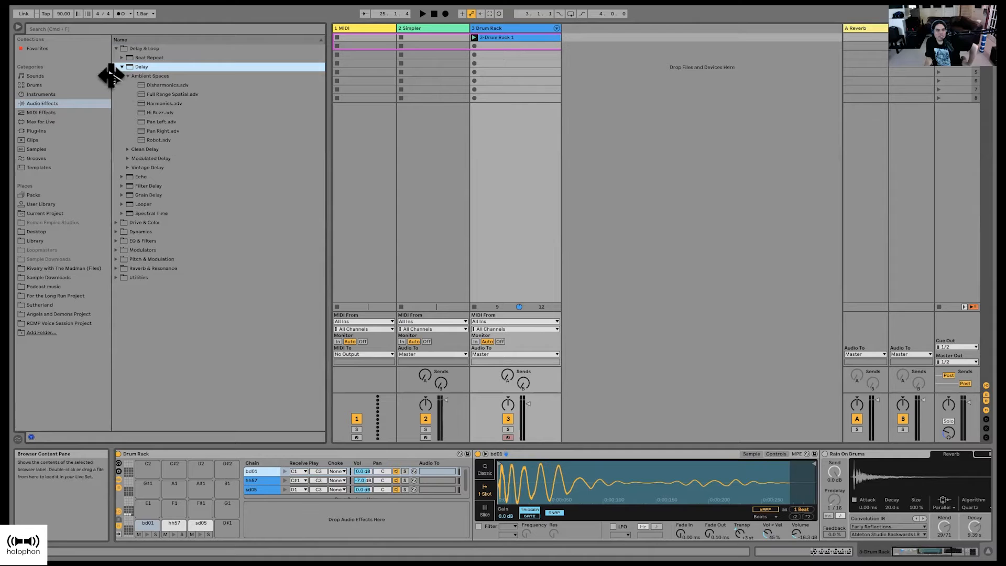
left_click(127, 76)
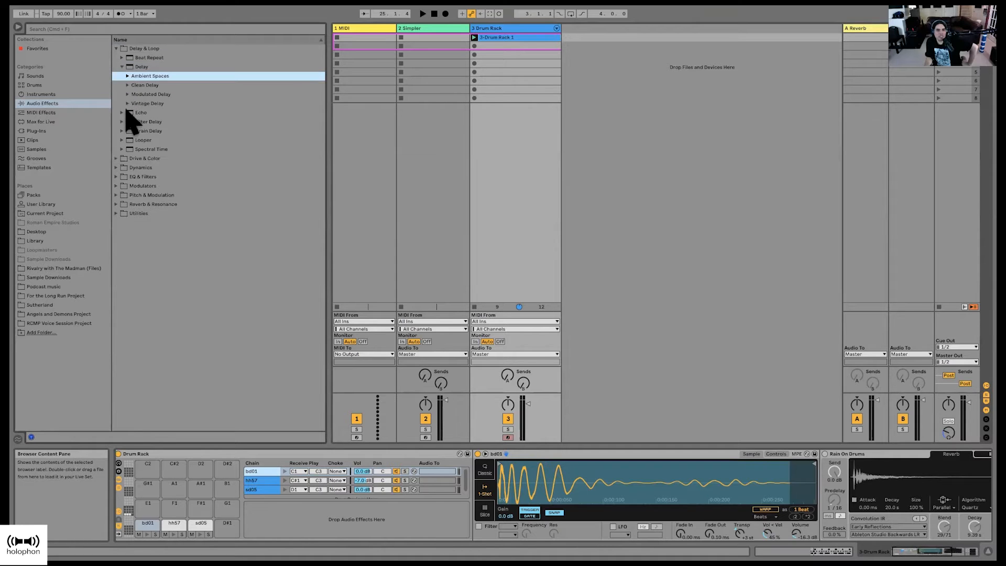
left_click(128, 94)
left_click(127, 94)
left_click(127, 85)
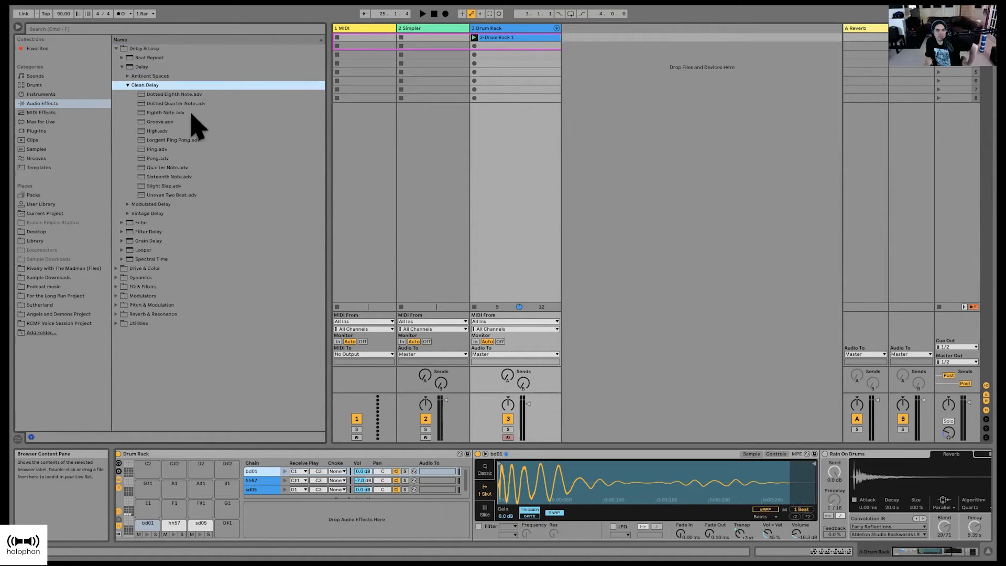
left_click(173, 103)
left_click_drag(173, 105, 361, 519)
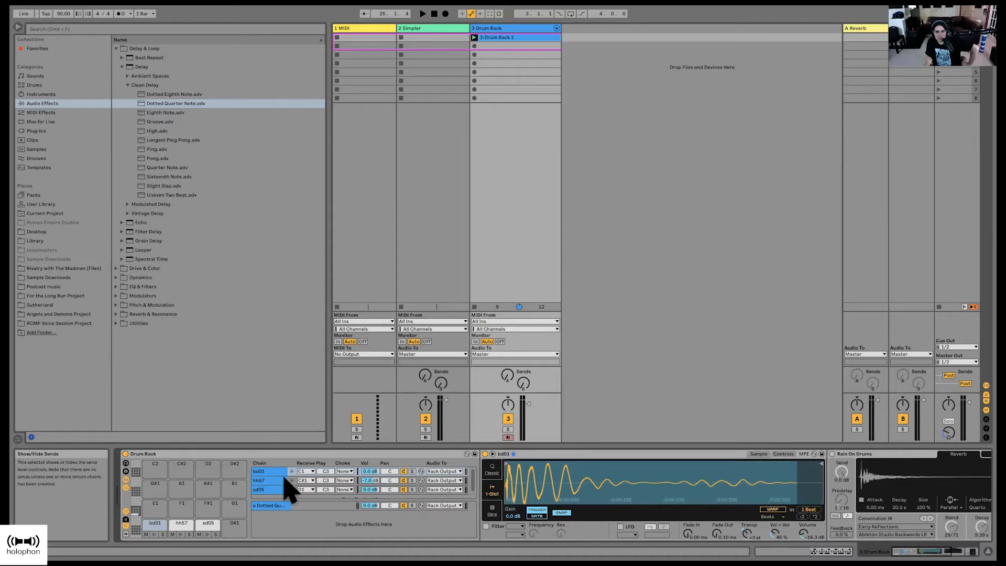
Step: Show the Drum Rack's send levels, solo the bd01 chain and start playback
left_click(126, 520)
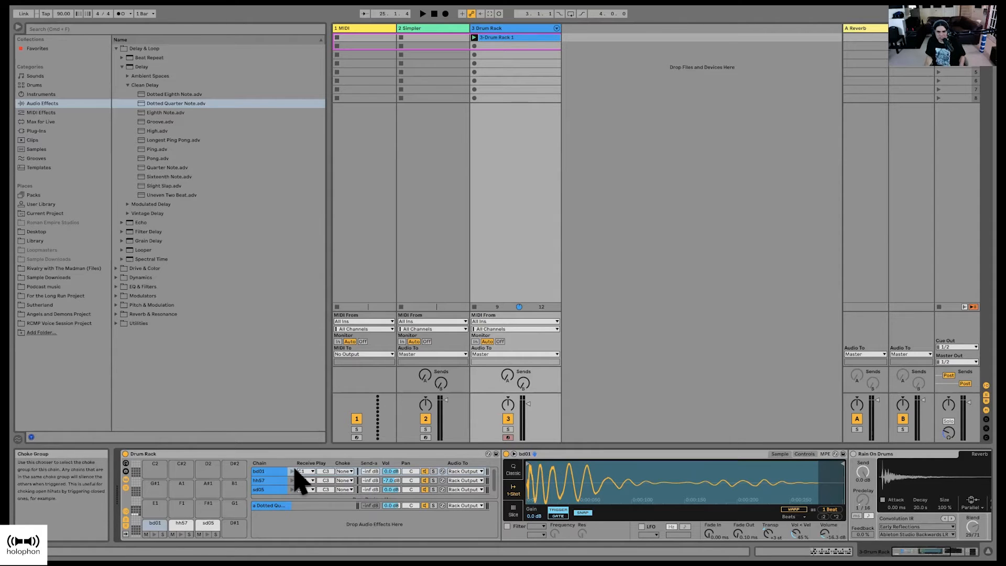
left_click(433, 471)
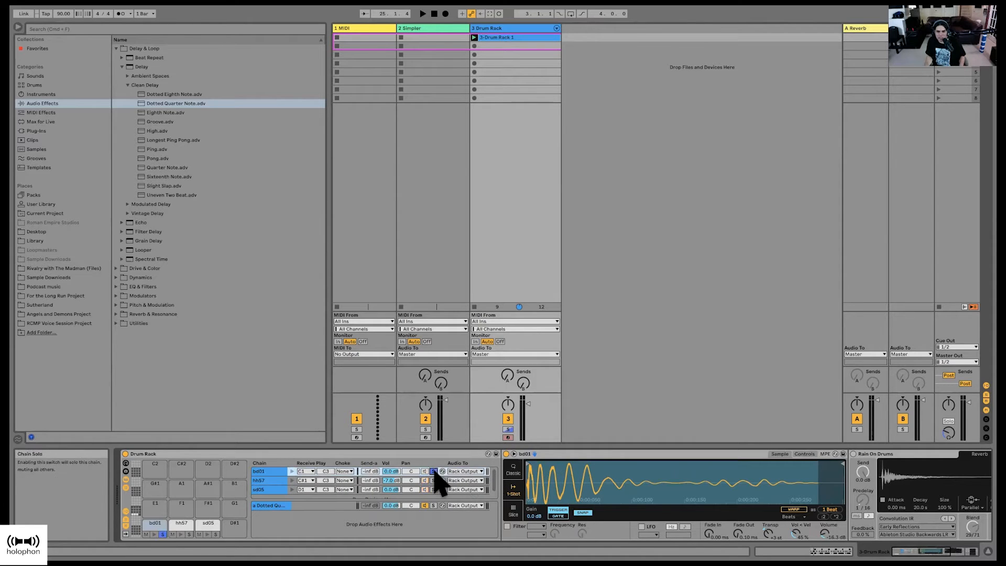
key("space")
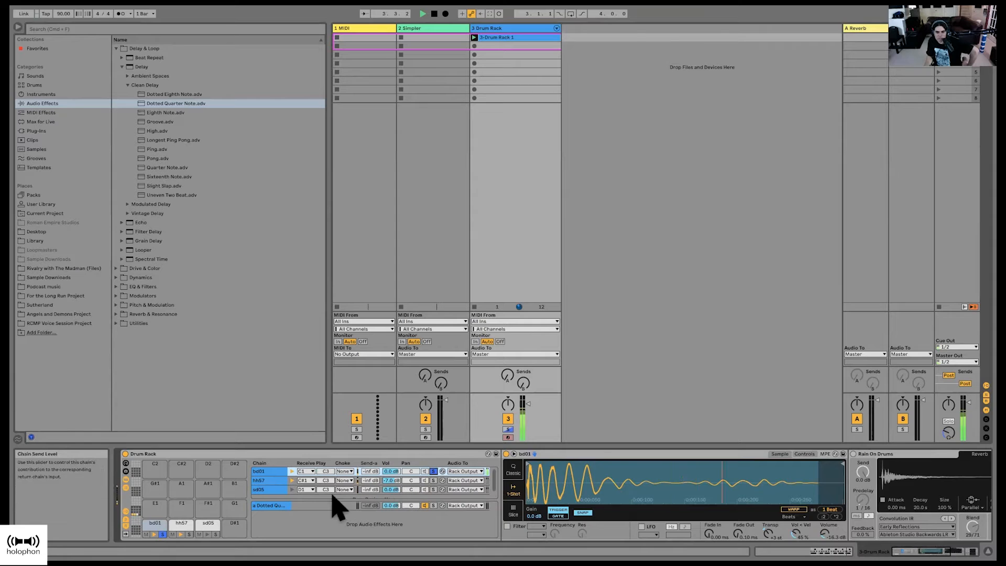
Step: Set the Dotted Quarter Note delay's Dry/Wet to 100% and raise bd01's Send-a level to -20.0 dB
left_click(287, 507)
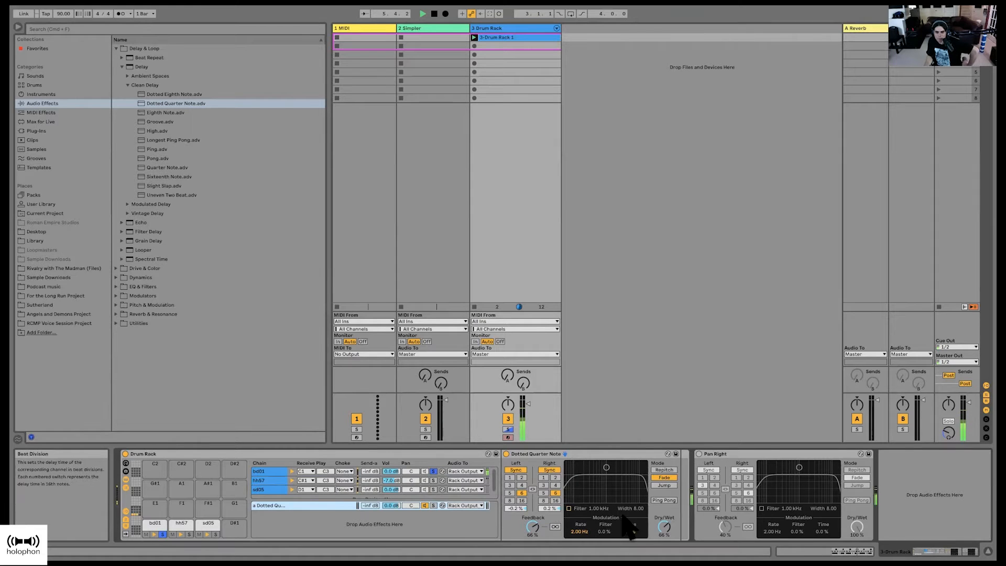
left_click_drag(664, 528, 664, 522)
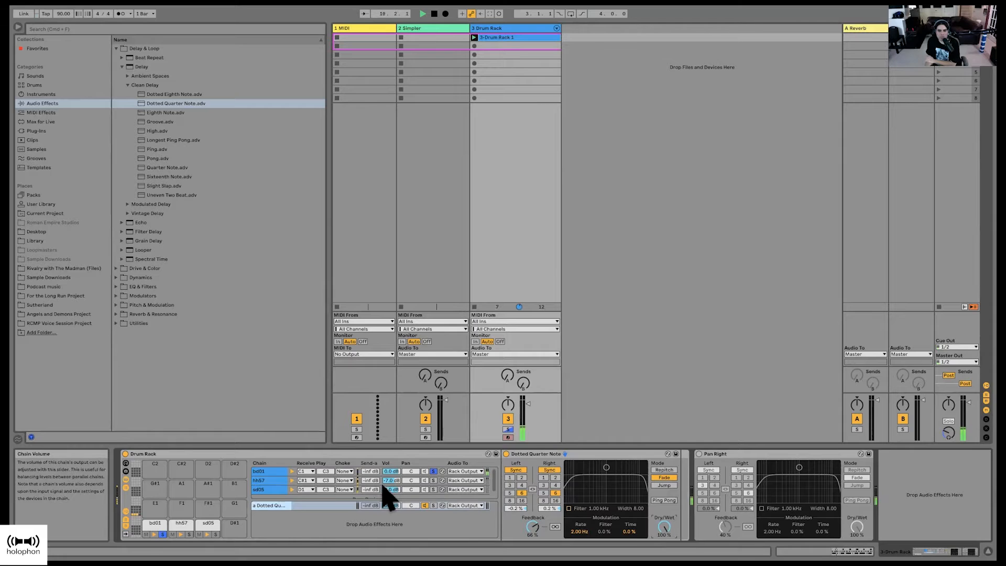
left_click_drag(369, 471, 369, 469)
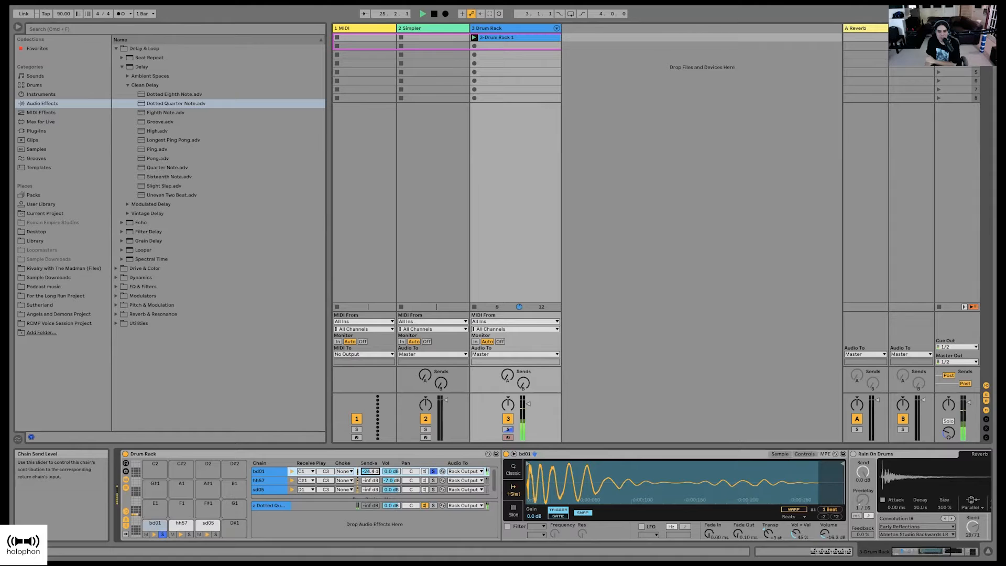
left_click_drag(370, 471, 370, 468)
Step: Lower the Dotted Quarter Note delay's Feedback to about 35%, raise bd01's Send-a to -3.4 dB and stop playback
left_click(312, 506)
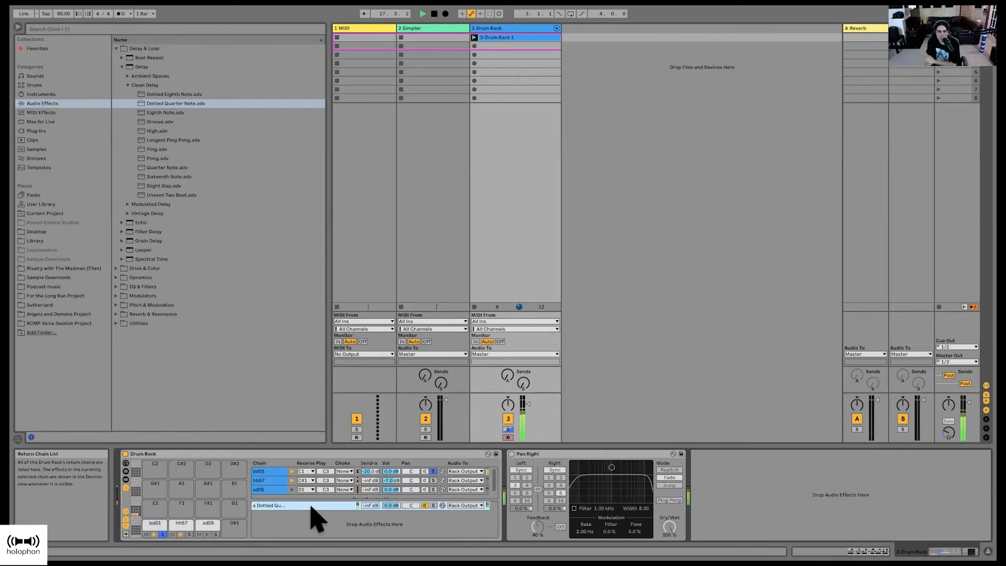
double_click(312, 508)
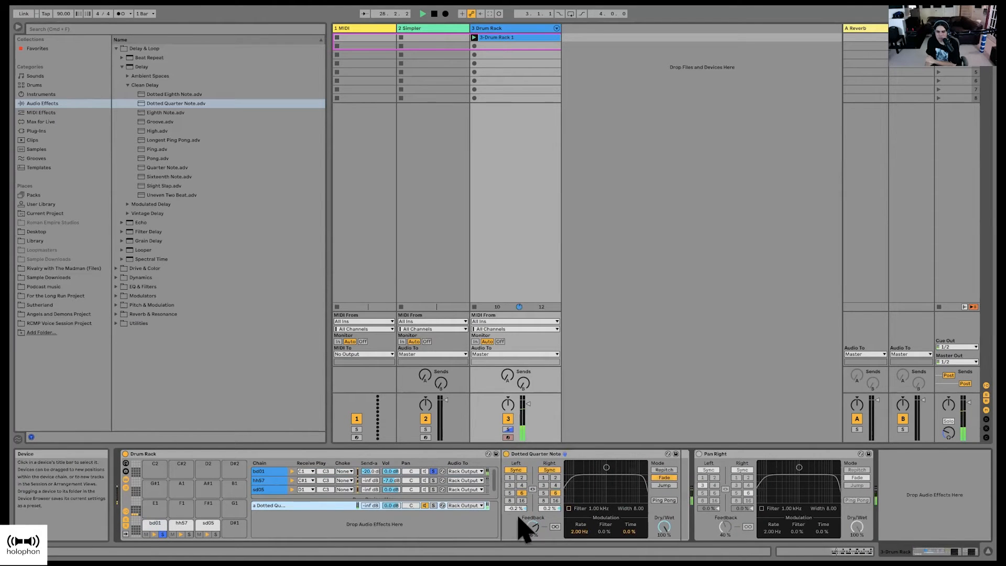
left_click_drag(528, 522, 528, 519)
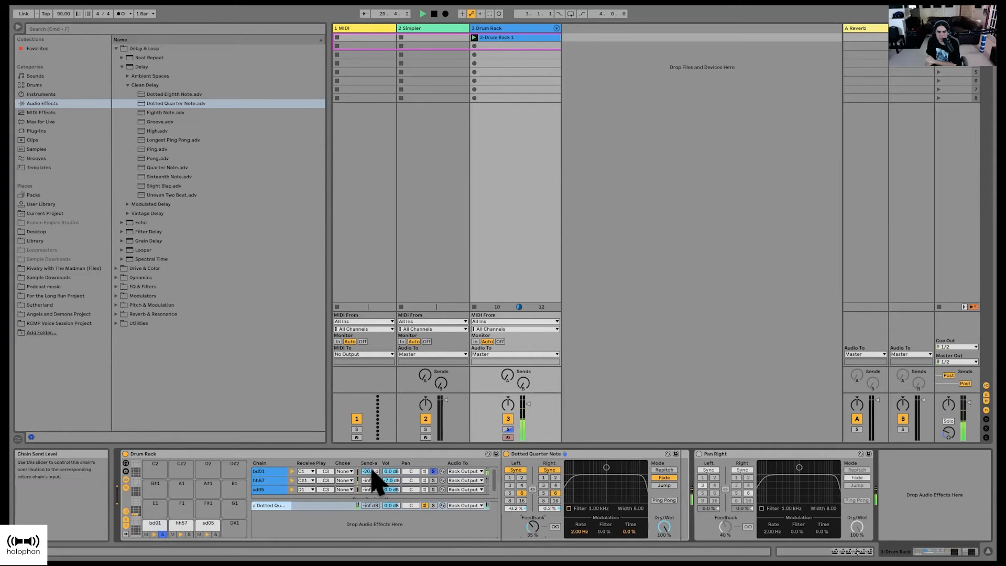
left_click_drag(372, 472, 372, 469)
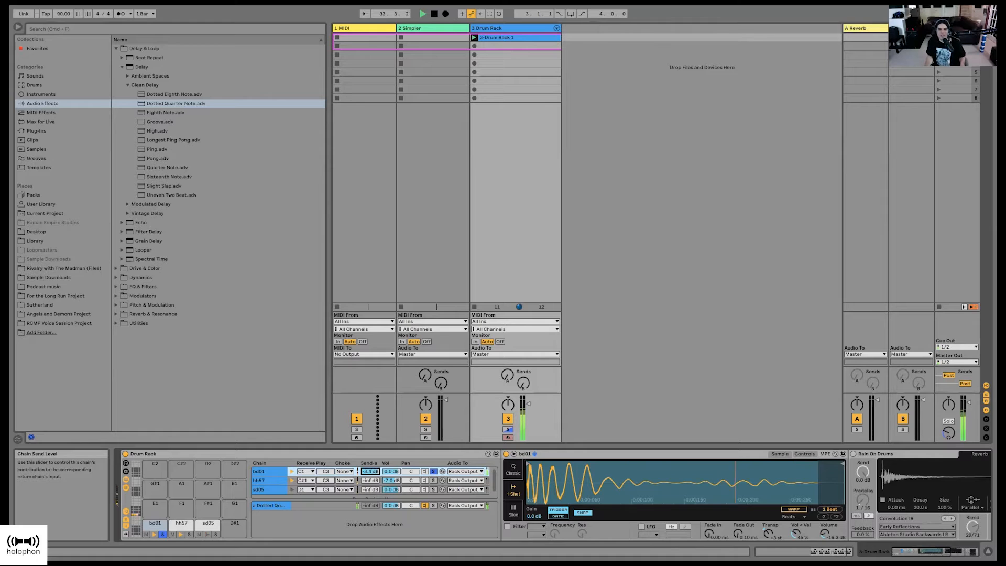
key("space")
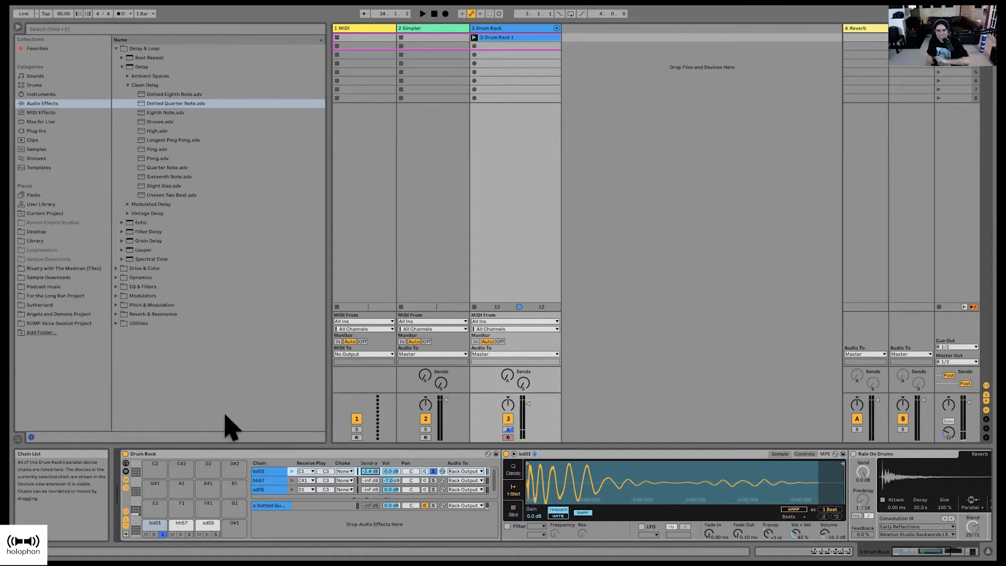
Step: Add the Filter Delay preset Moving 3 as a second return chain in the Drum Rack
left_click(121, 231)
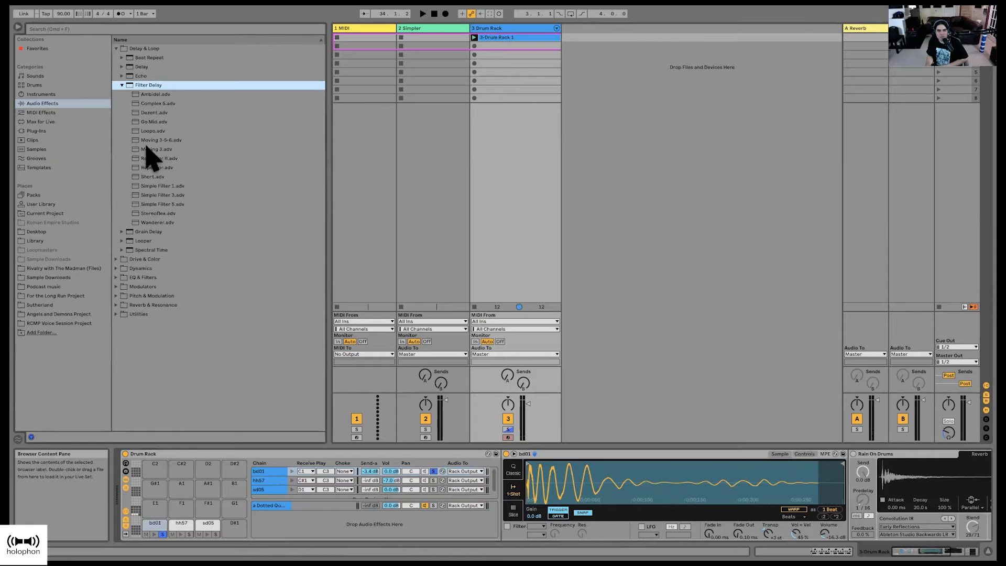
left_click_drag(145, 151, 368, 521)
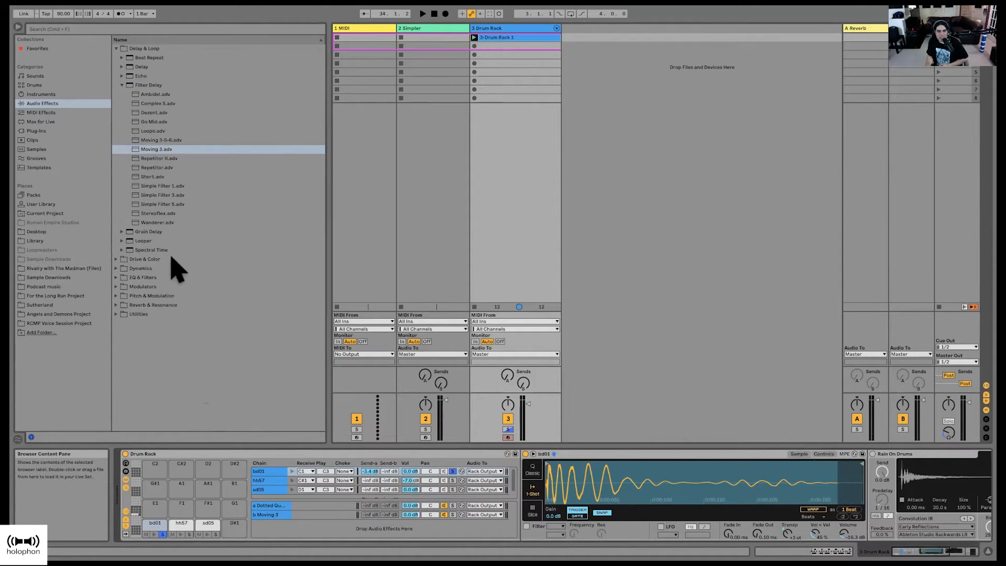
left_click(123, 85)
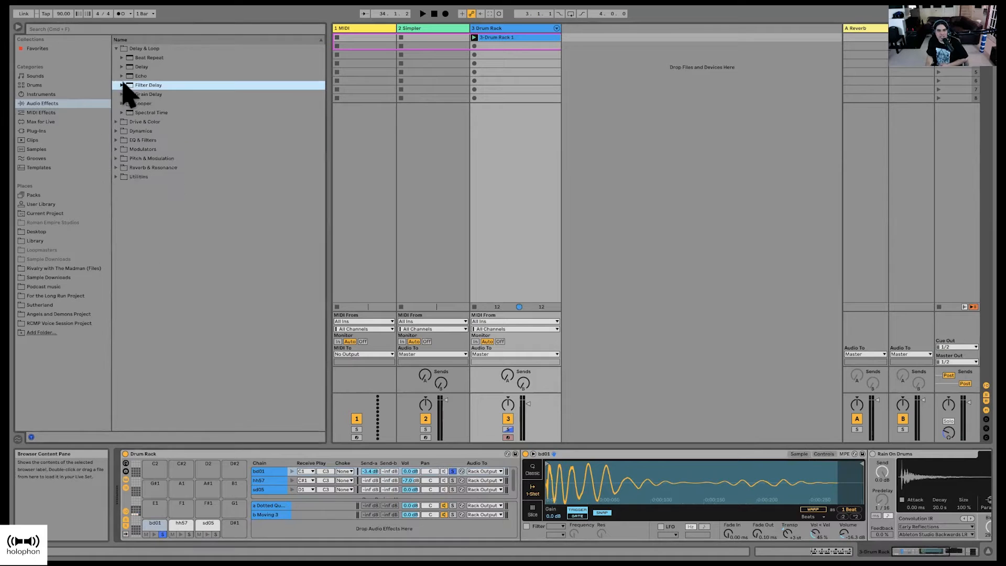
Step: Add the Dynamic Tube preset Broken Tube from Drive & Color as a third return chain
left_click(117, 123)
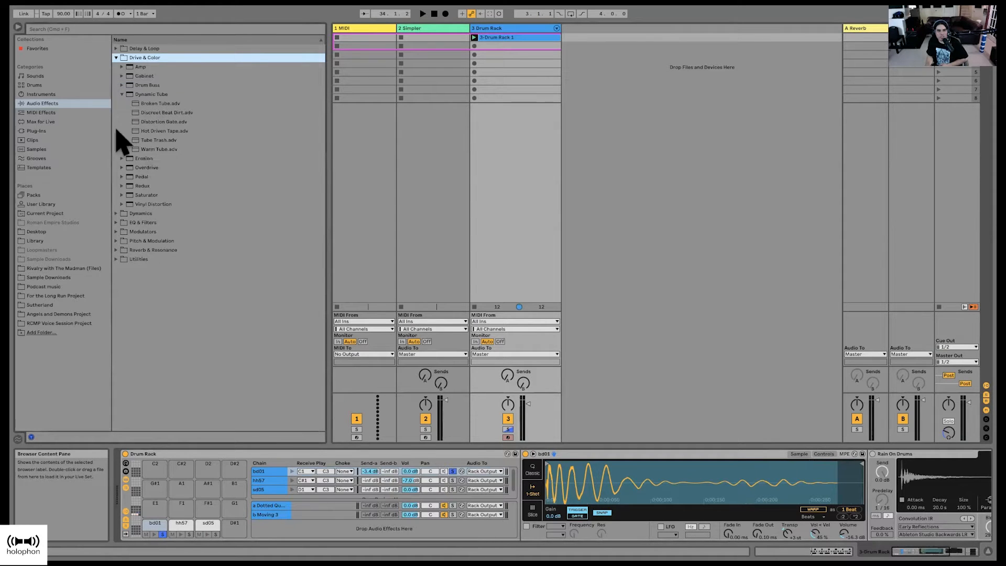
left_click(158, 104)
left_click_drag(160, 107, 356, 523)
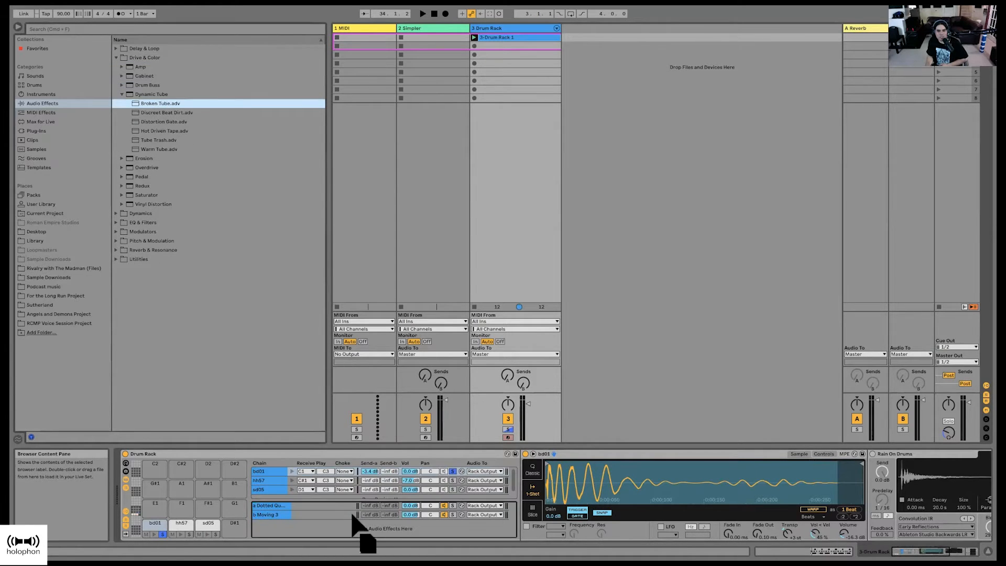
Step: Add the Phaser-Flanger preset Doubler Thick from Pitch & Modulation as a fourth return chain
left_click(116, 241)
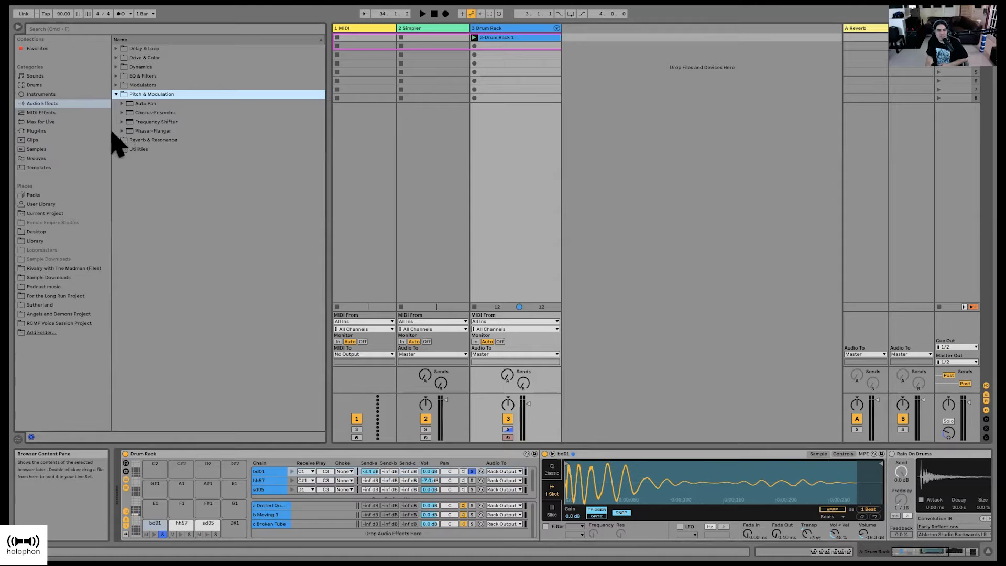
left_click(146, 112)
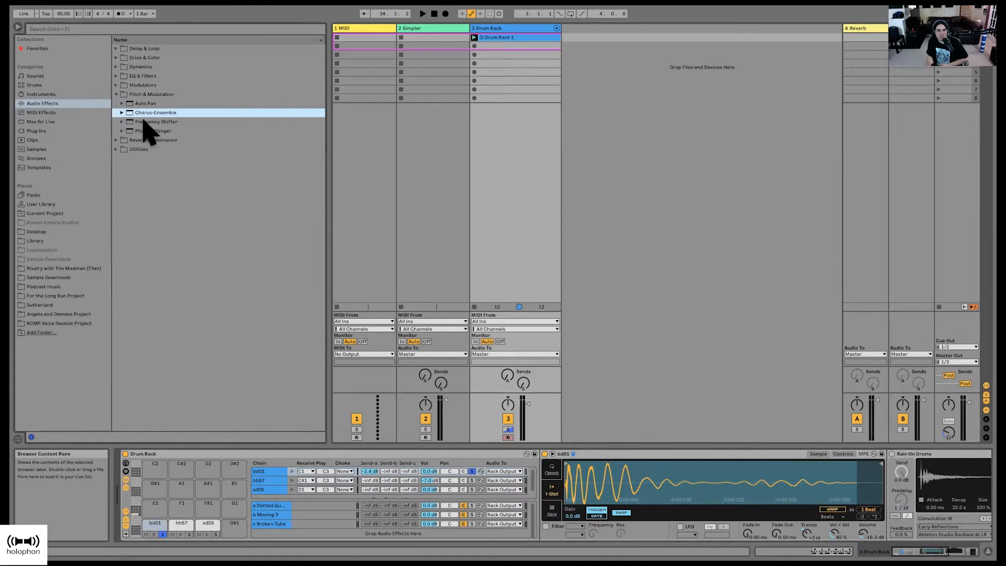
left_click(131, 122)
left_click(127, 131)
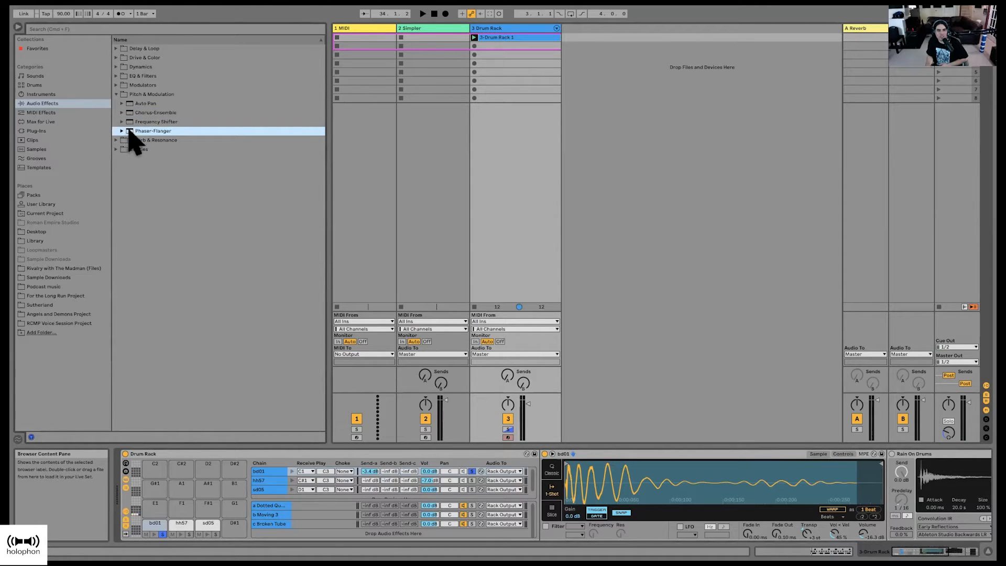
left_click(121, 131)
left_click_drag(160, 158, 390, 533)
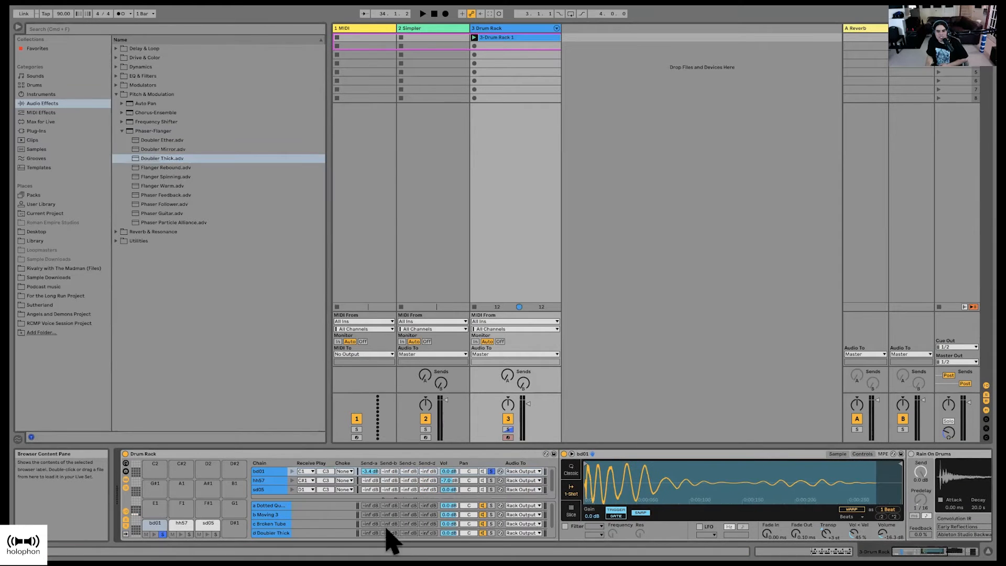
Step: Review the devices on the Moving 3, Broken Tube, Doubler Thick and Dotted Quarter Note return chains
left_click(284, 514)
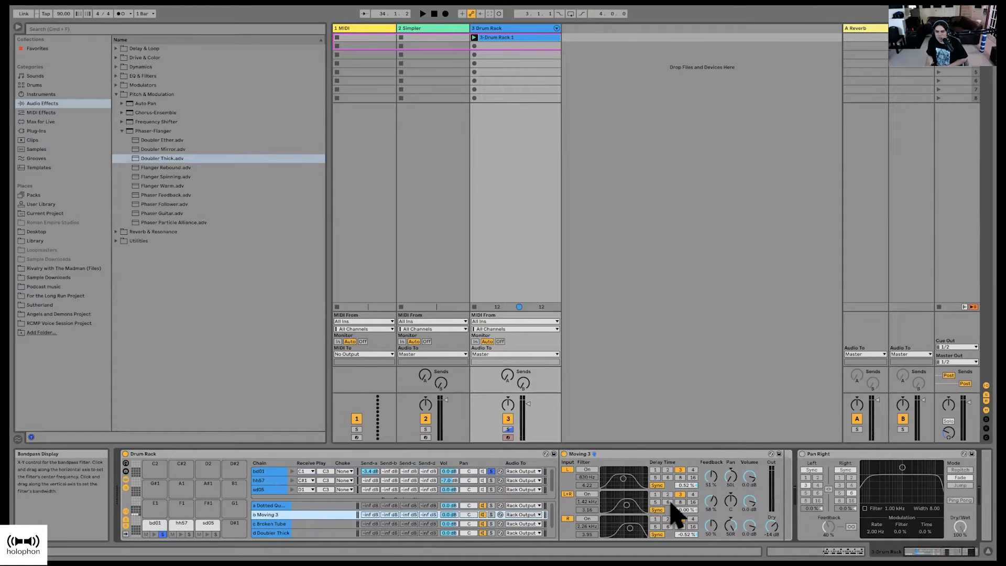
left_click(319, 523)
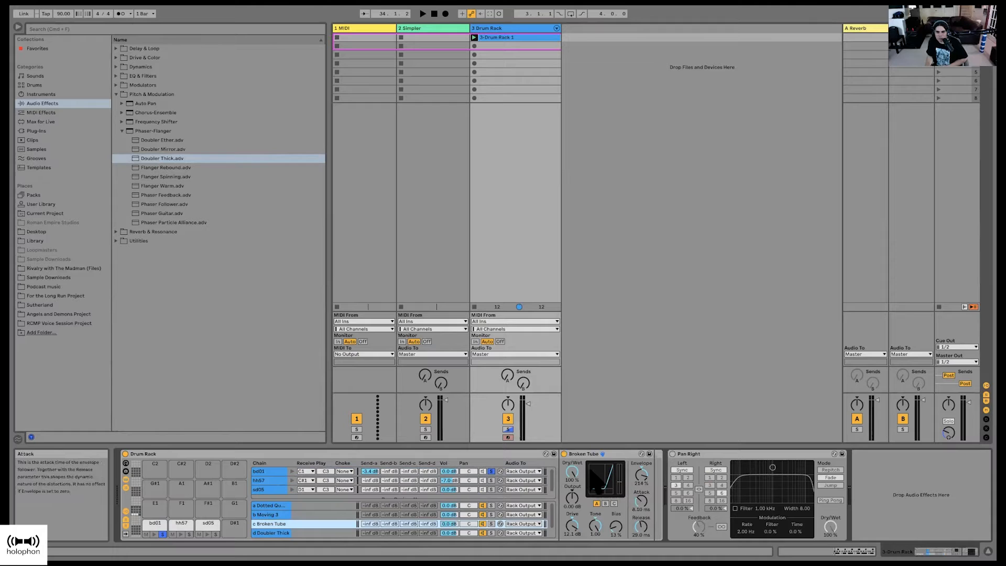
left_click(336, 533)
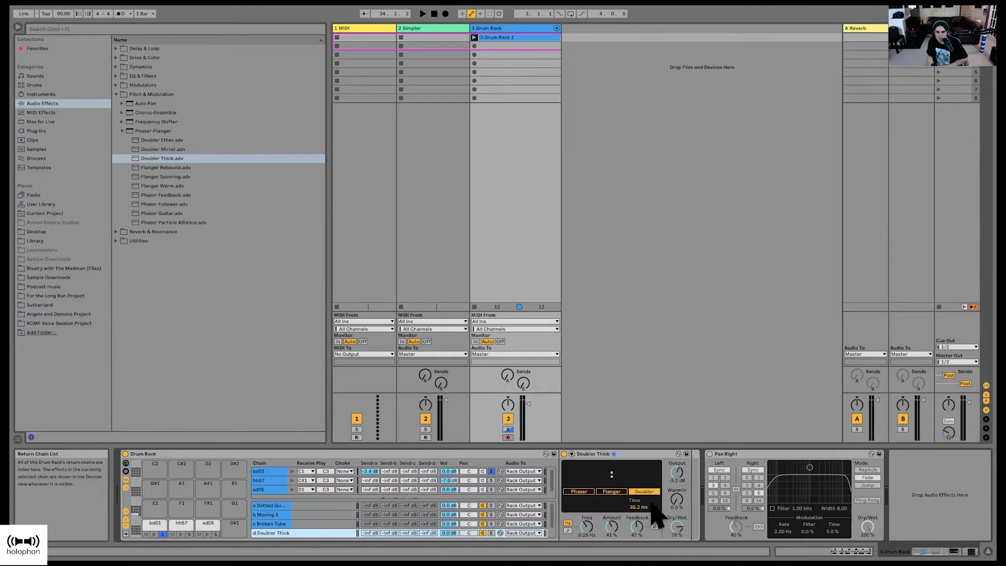
left_click(307, 522)
left_click(309, 514)
left_click(308, 506)
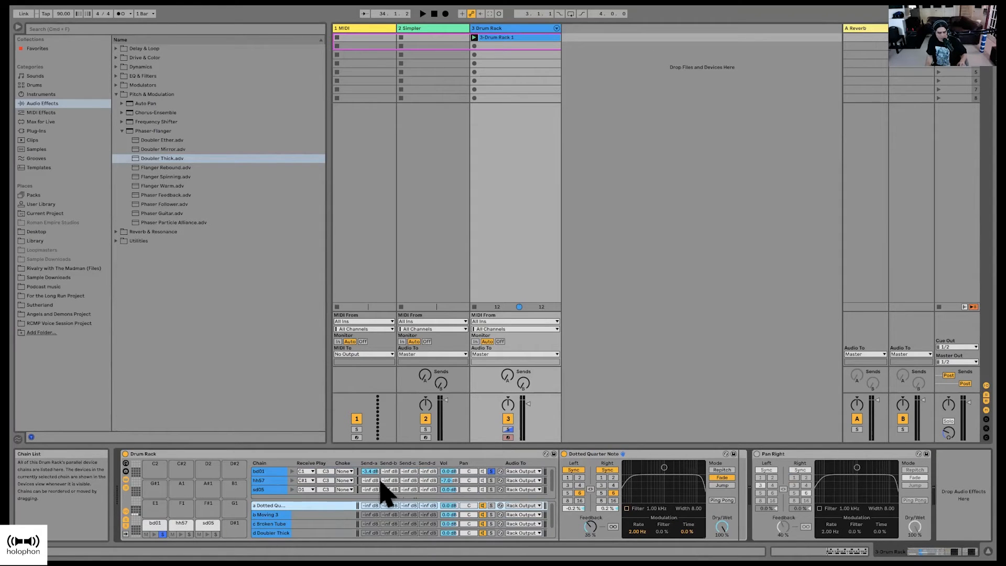
Step: Turn off solo on the bd01 chain and solo the sd05 chain instead
left_click(491, 472)
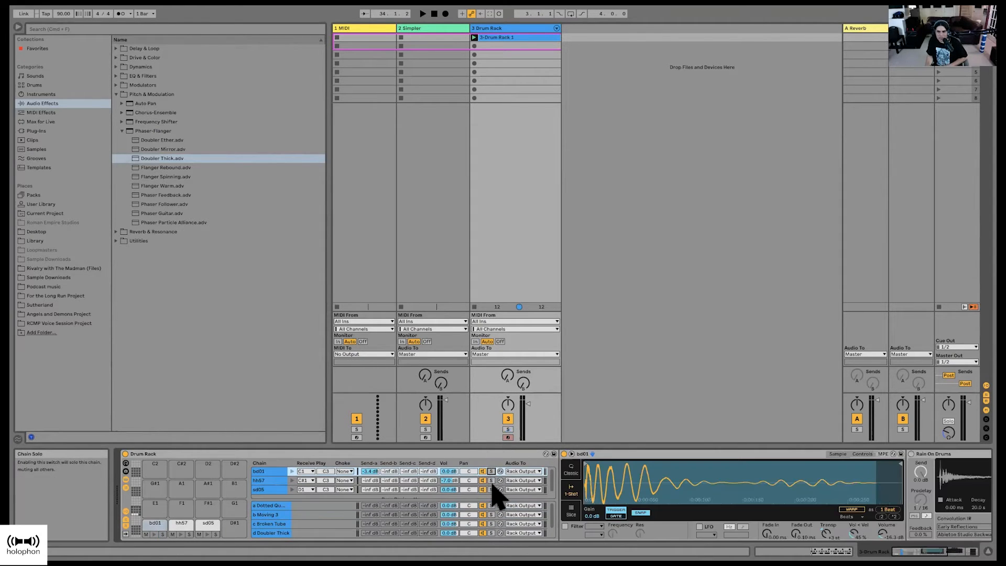
left_click(491, 489)
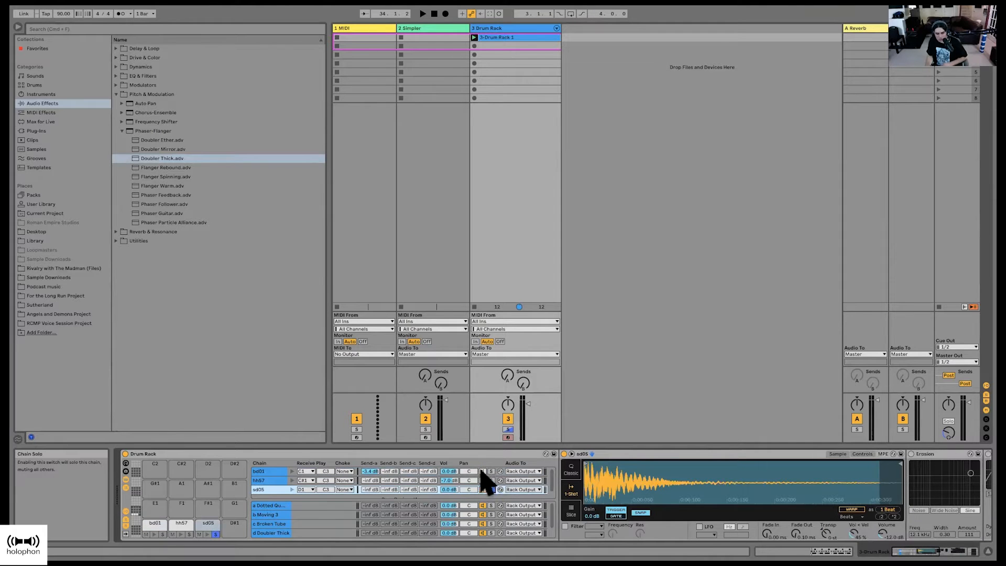
Step: Play the beat and raise the sd05 chain's sends to Moving 3, Broken Tube and Doubler Thick
key("space")
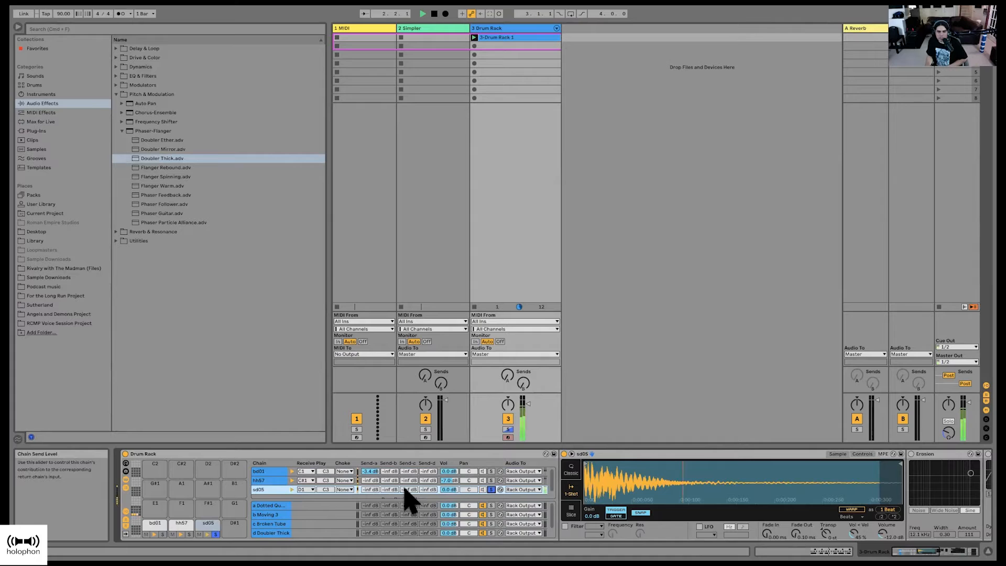
left_click_drag(389, 489, 389, 479)
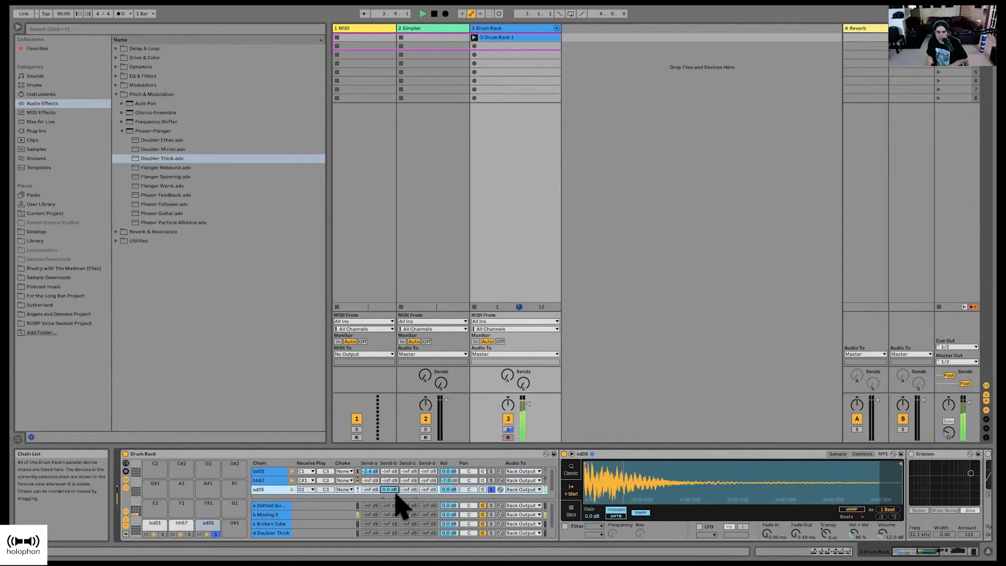
left_click_drag(389, 489, 408, 481)
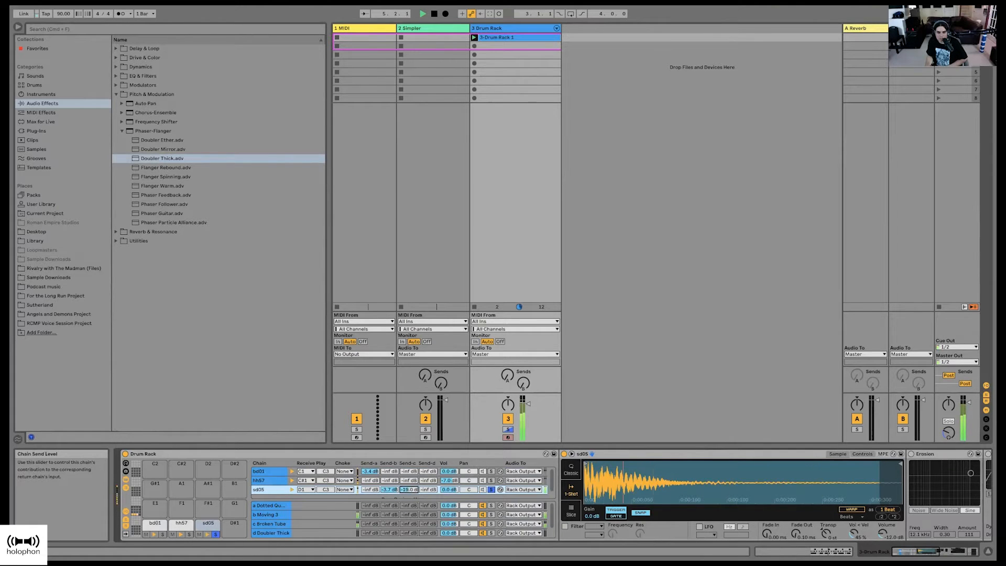
left_click_drag(408, 489, 408, 485)
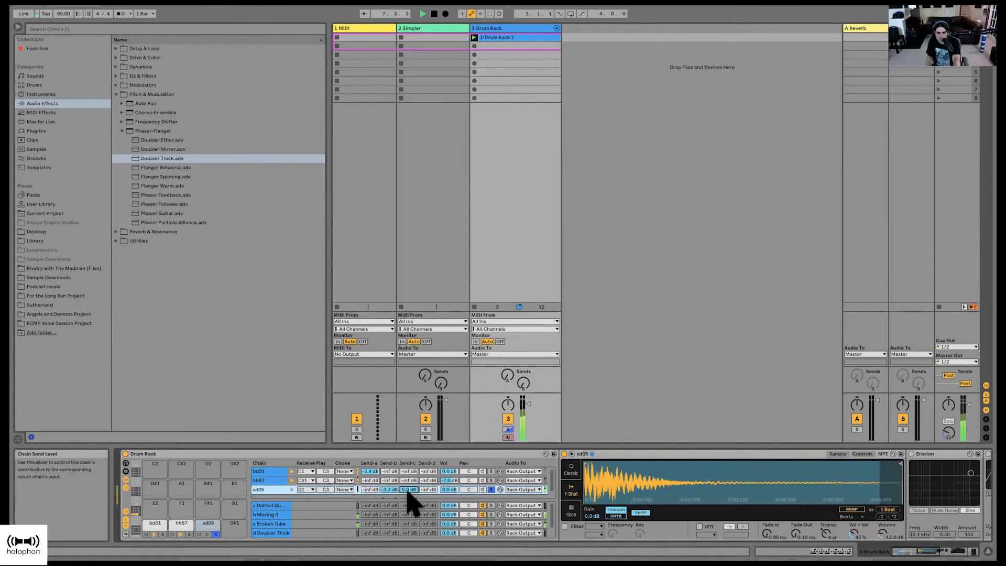
left_click_drag(428, 489, 428, 482)
left_click_drag(428, 489, 427, 487)
Step: Switch the Doubler Thick return device to Flanger mode with frequency 2.07 Hz, amount 100% and feedback 97%
left_click(273, 533)
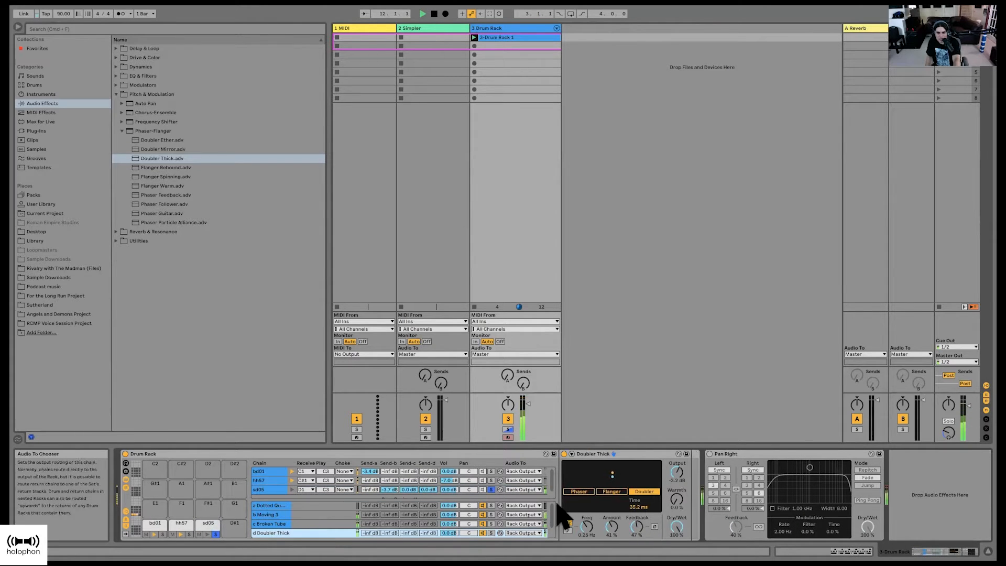
left_click(613, 493)
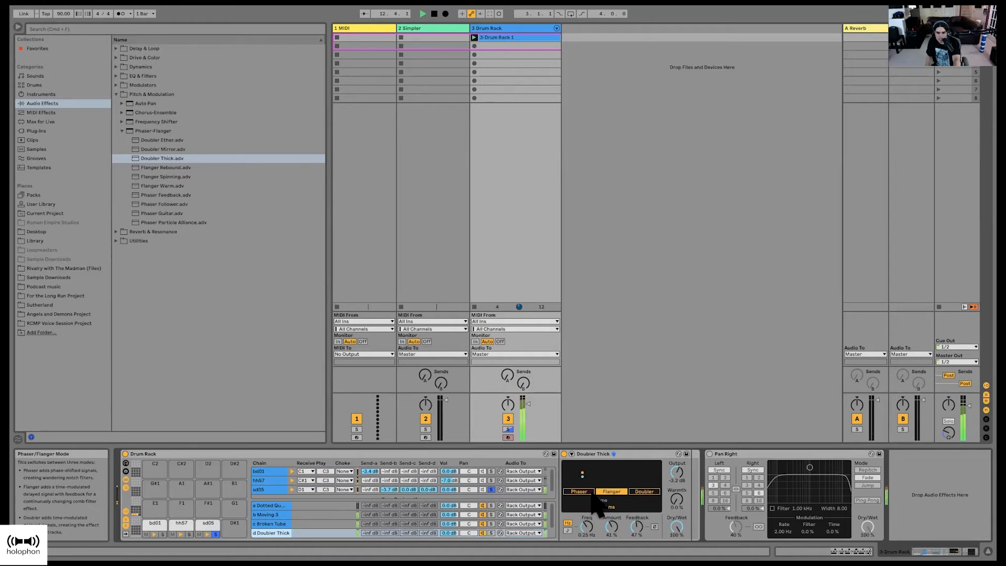
left_click_drag(586, 526, 610, 517)
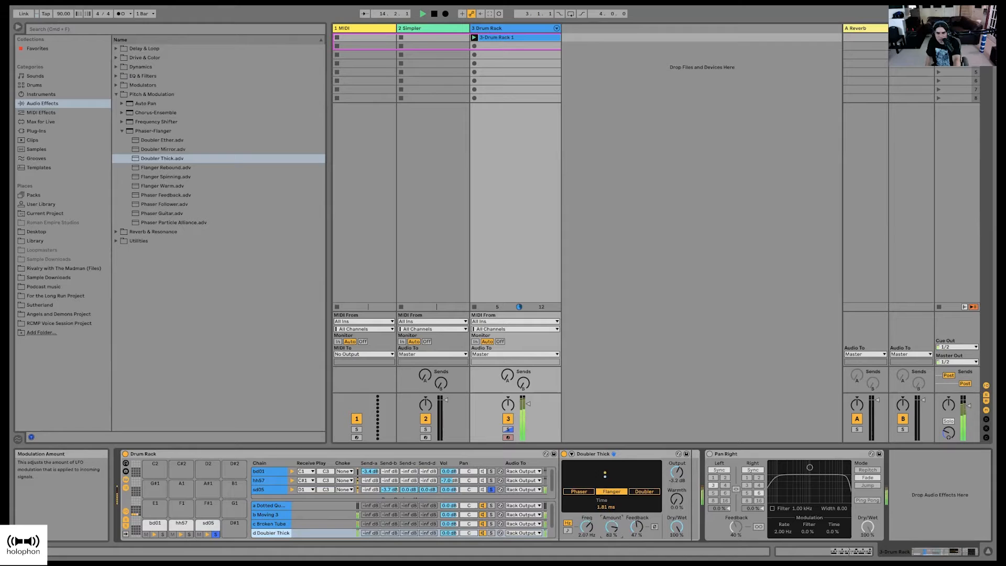
left_click_drag(610, 518, 636, 510)
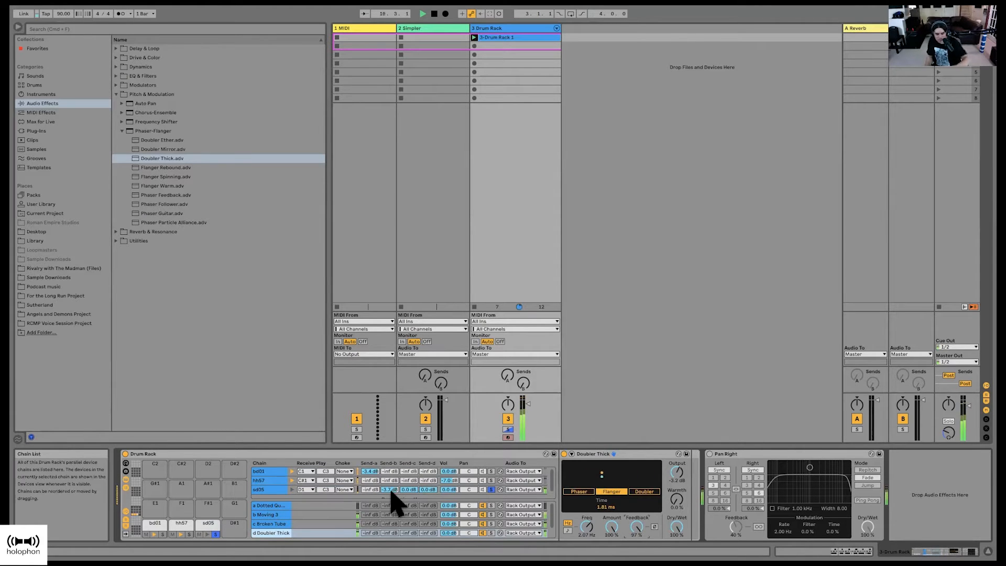
Step: Lower the sd05 chain's Send-b to -17.0 dB, Send-c to -22.2 dB and Send-d to -24.0 dB, and stop playback
left_click_drag(392, 490, 427, 492)
left_click(407, 490)
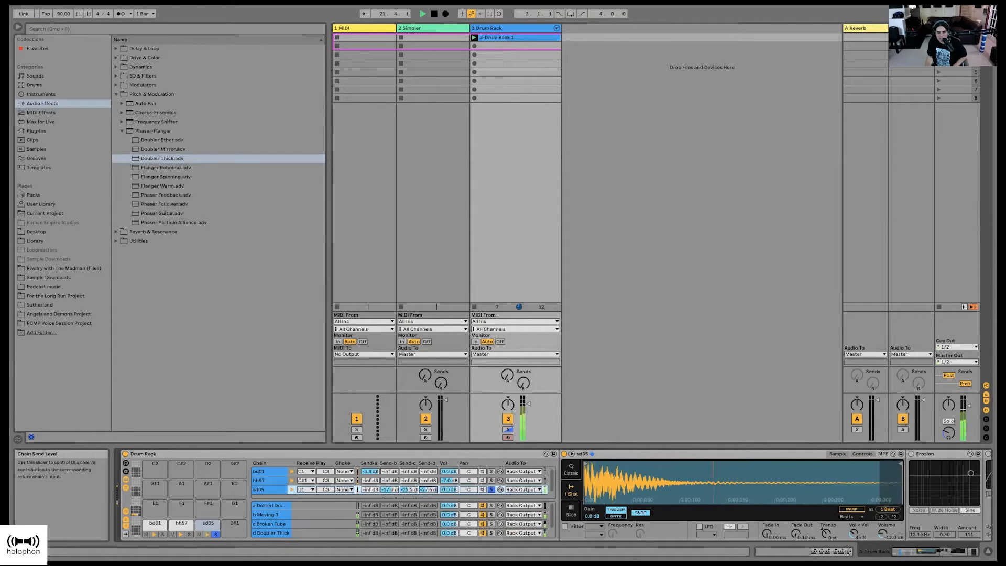
left_click_drag(427, 491, 426, 489)
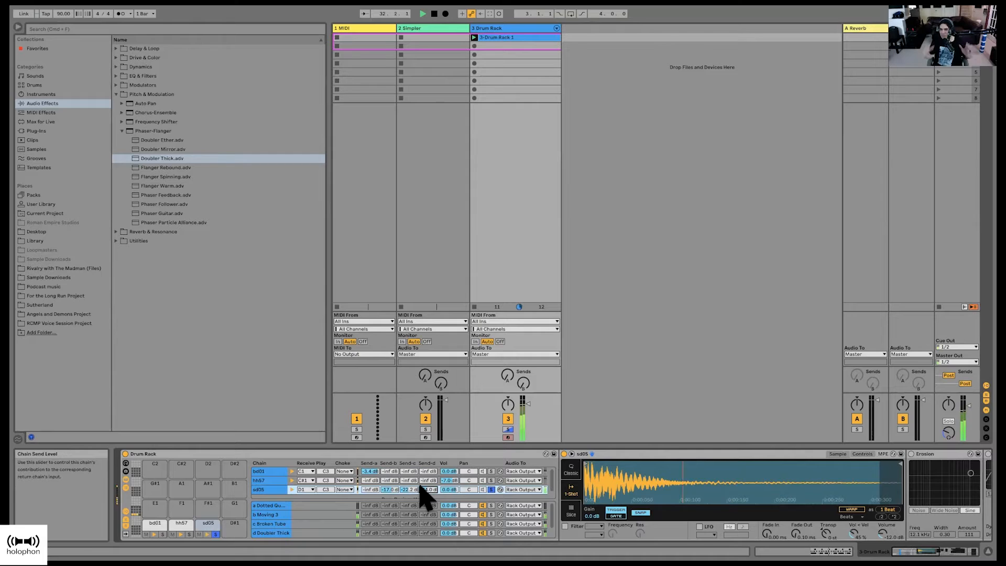
left_click_drag(420, 485, 424, 488)
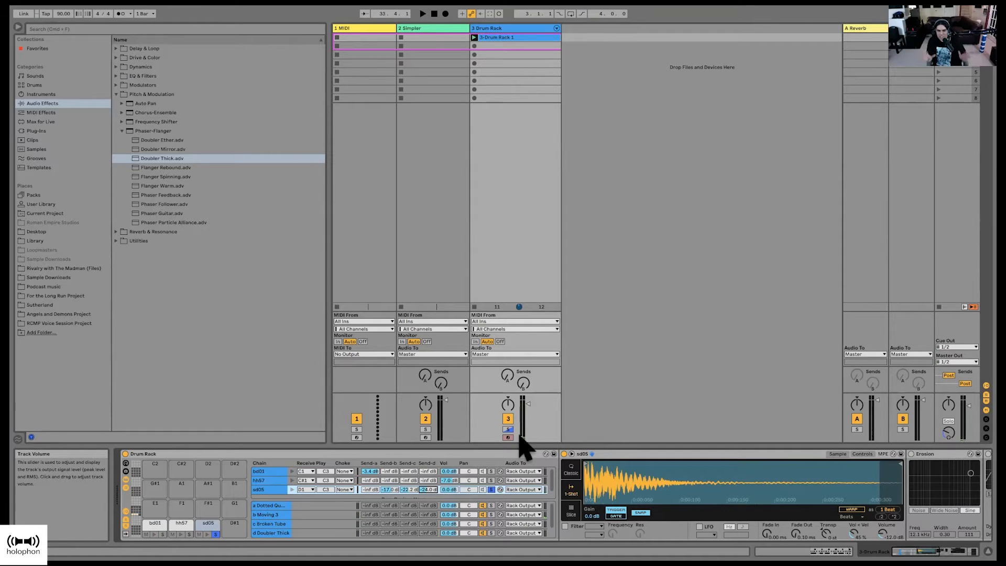
Step: Enable Send-a and Send-b on the Dotted Quarter Note return chain
right_click(373, 506)
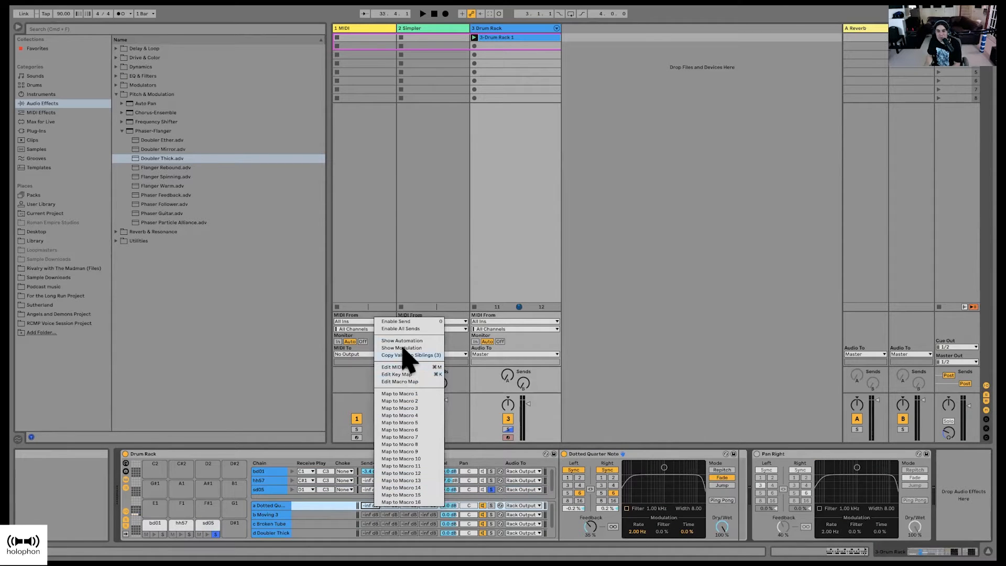
left_click(401, 320)
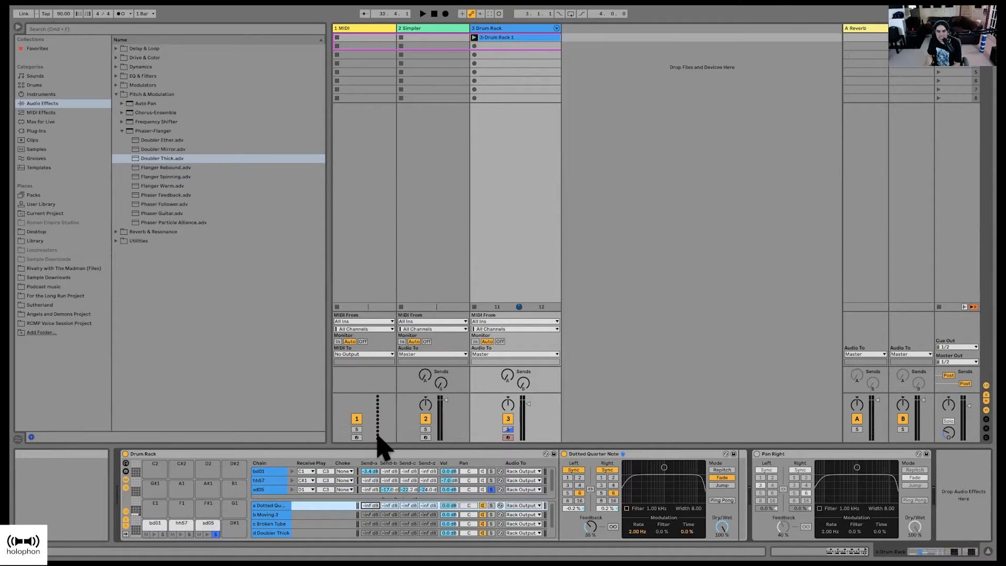
right_click(391, 506)
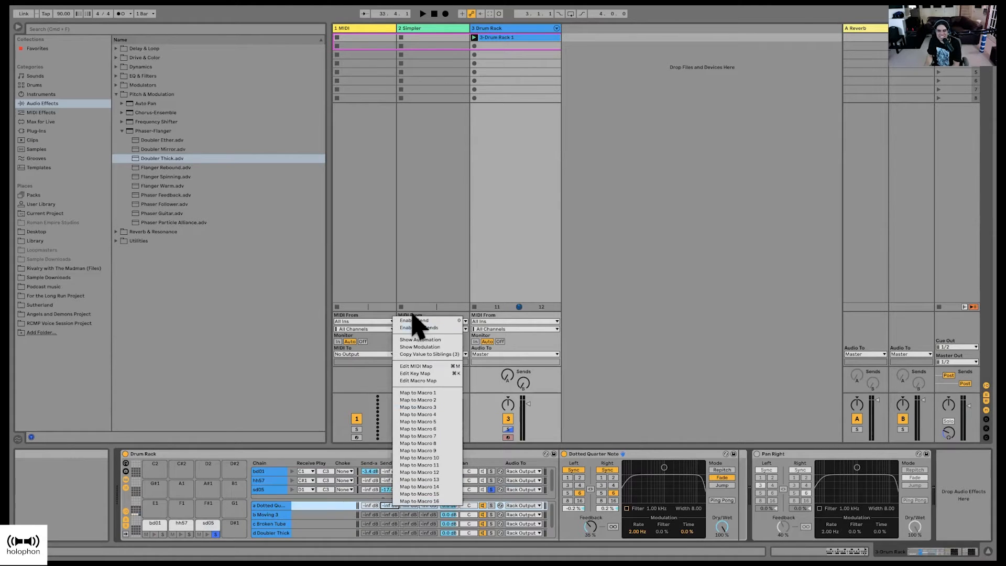
left_click(413, 320)
right_click(392, 505)
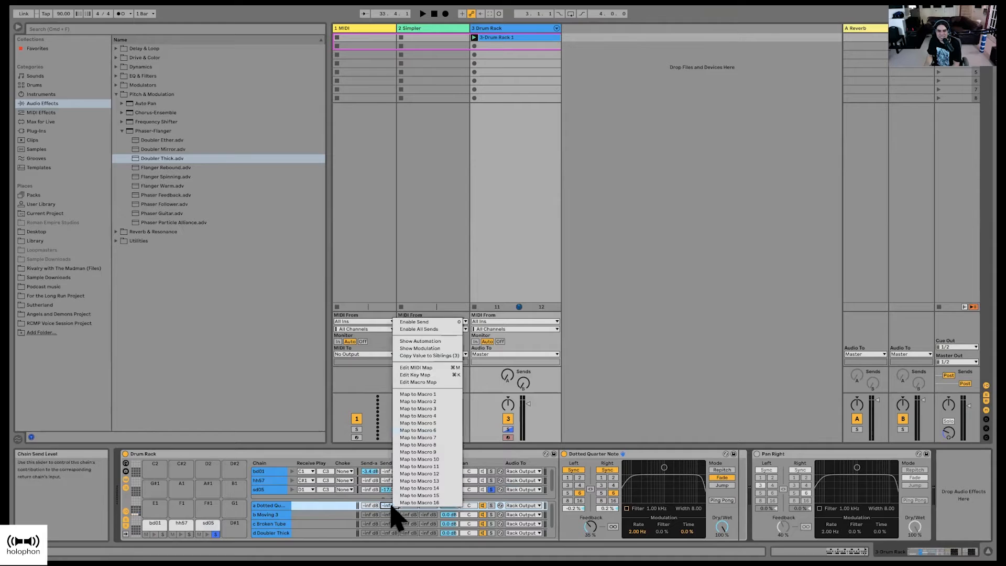
left_click(415, 322)
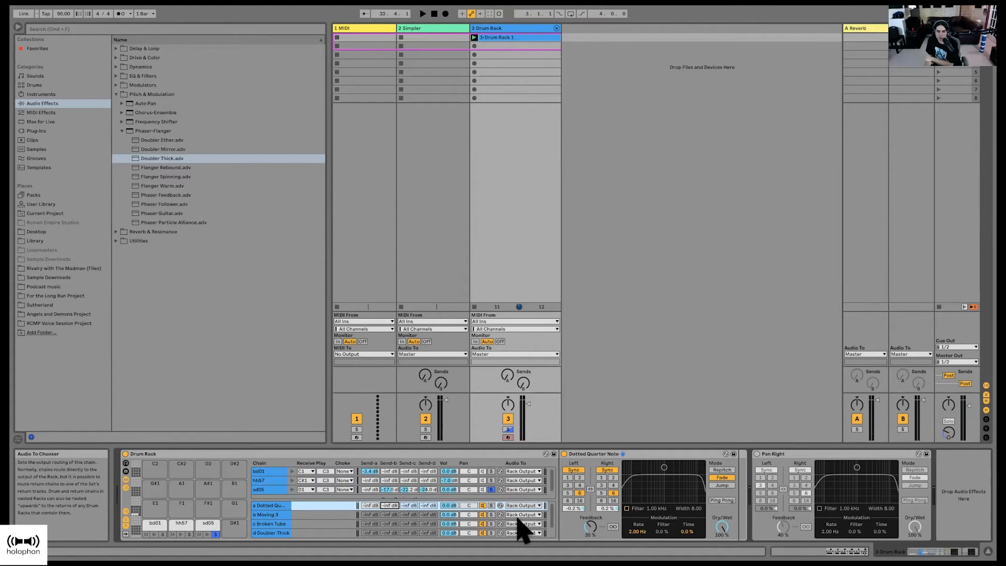
Step: Check the bd01 chain's audio output options and set the Dotted Quarter Note return chain's volume to 1.0 dB
left_click(523, 471)
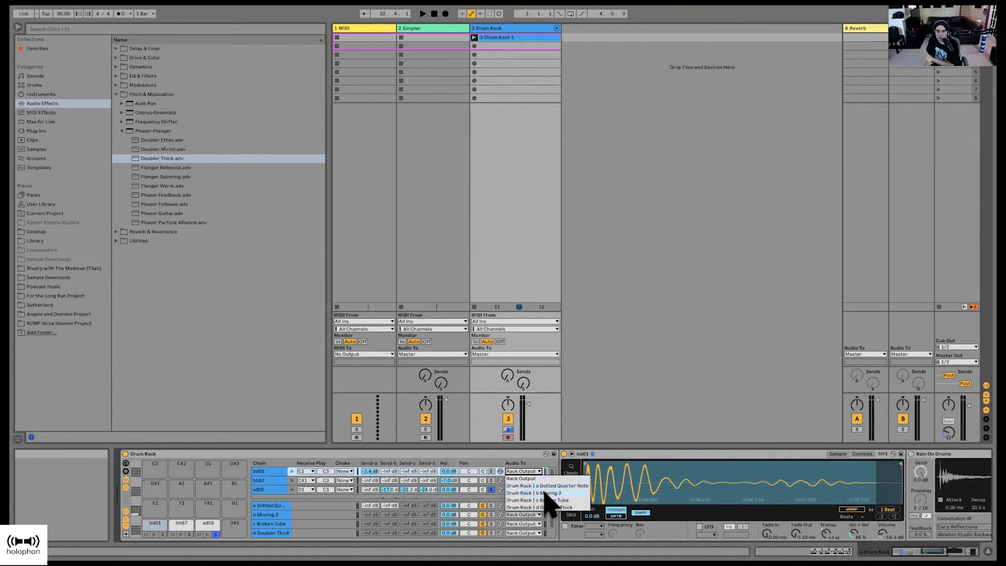
left_click(544, 474)
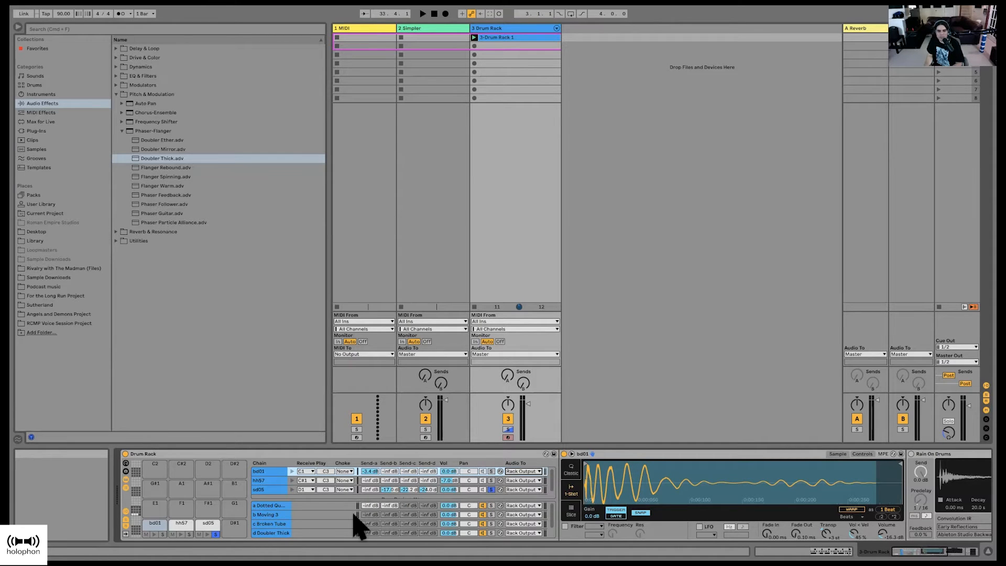
right_click(387, 505)
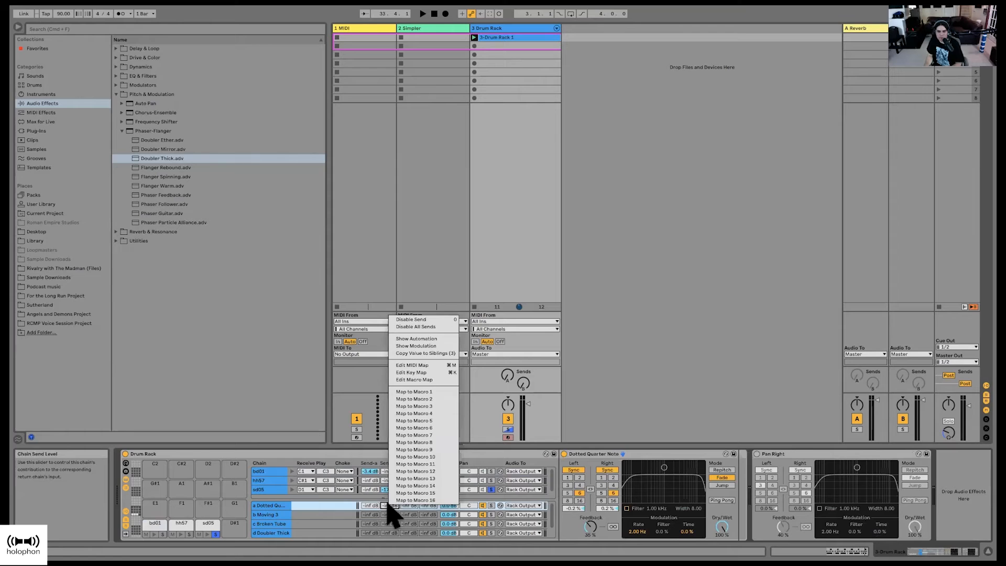
left_click(384, 516)
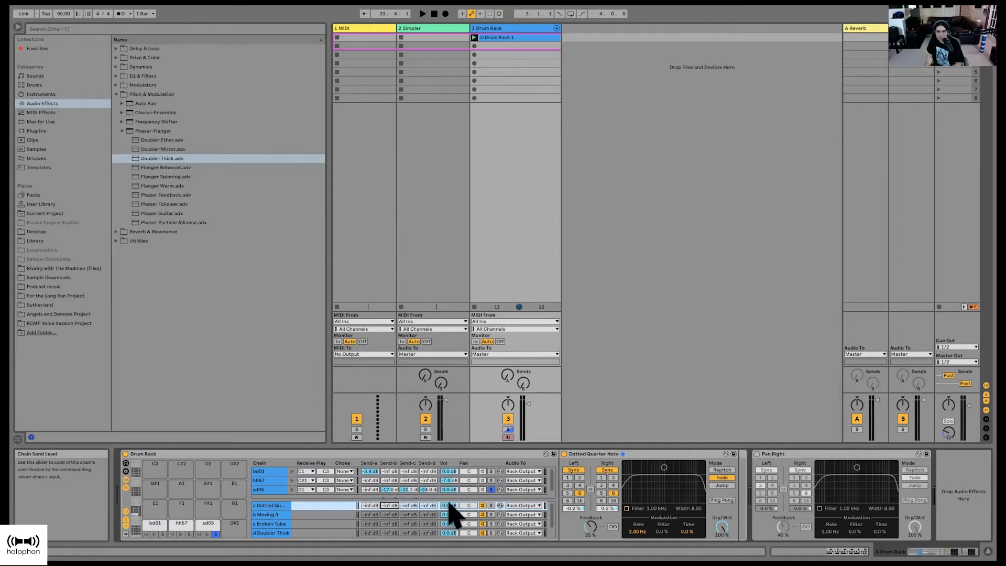
left_click_drag(446, 503, 446, 469)
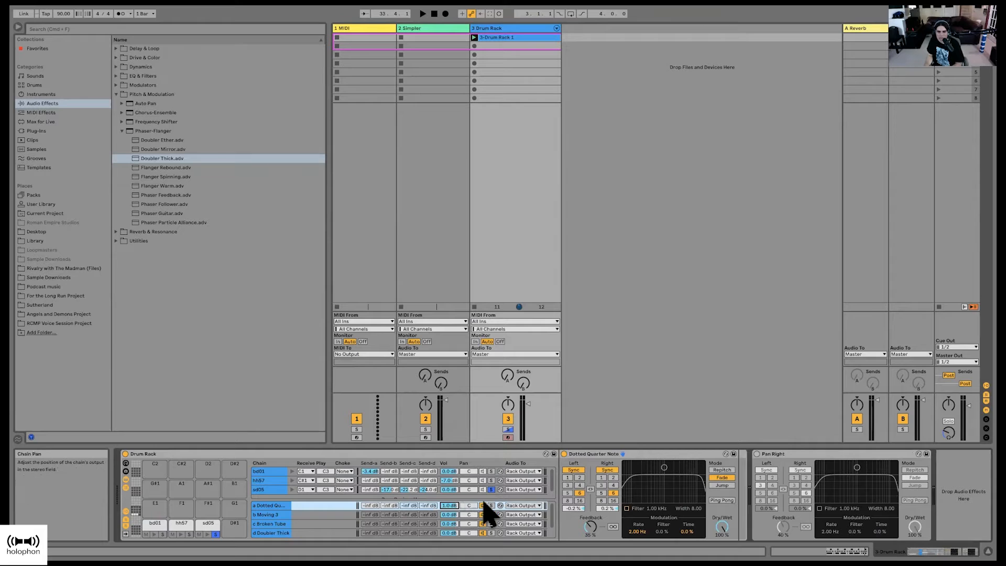
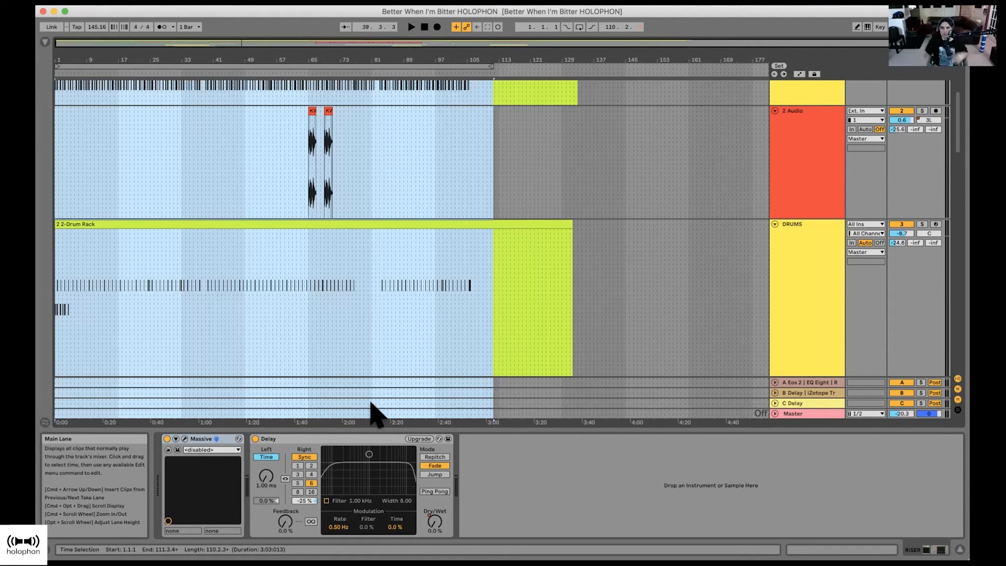
Step: Look through all tracks of the Better When I'm Bitter arrangement, from the drum racks down to the RISER track
scroll(336, 252, "up", 5)
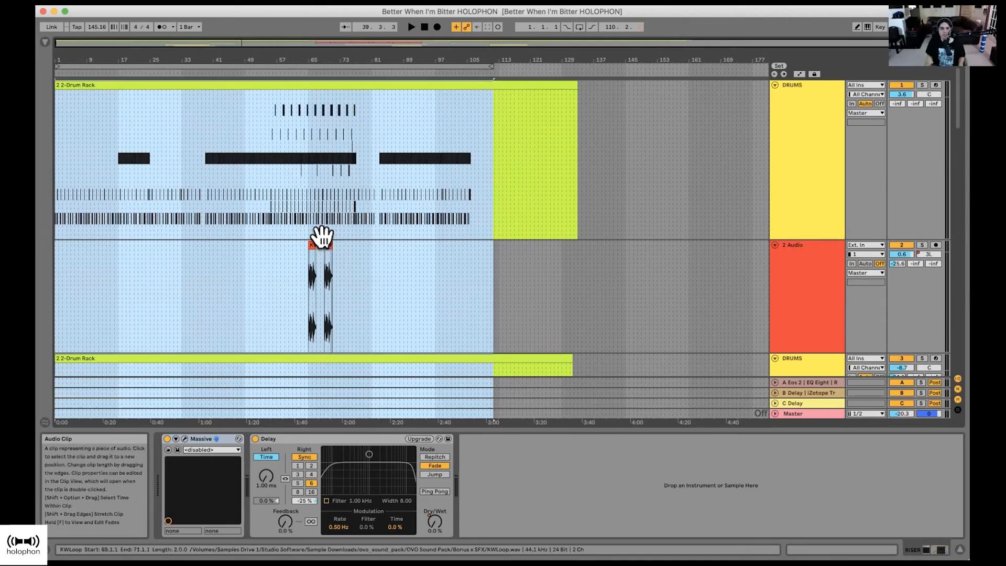
left_click_drag(207, 53, 596, 128)
left_click_drag(228, 79, 229, 42)
scroll(565, 191, "down", 3)
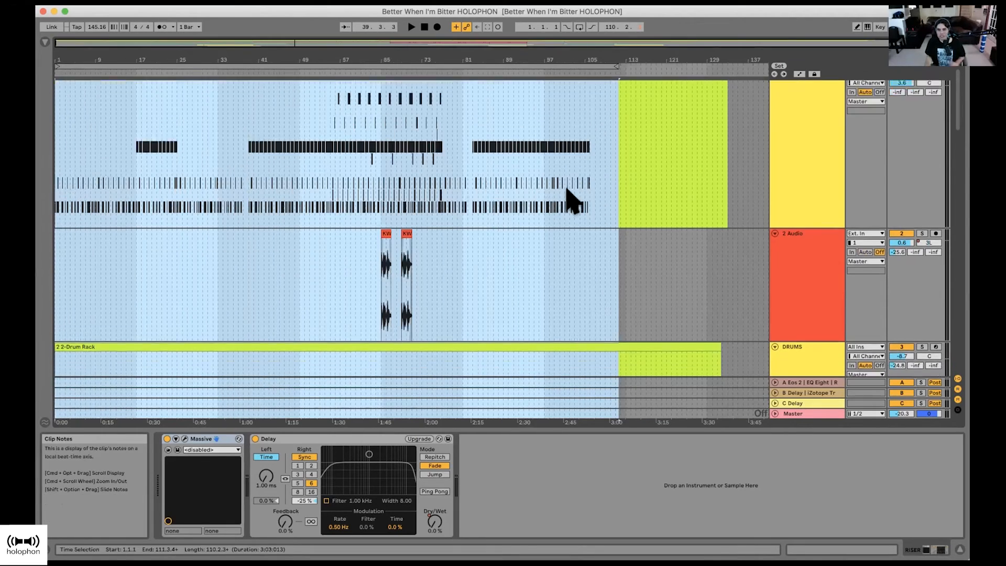
scroll(556, 199, "down", 10)
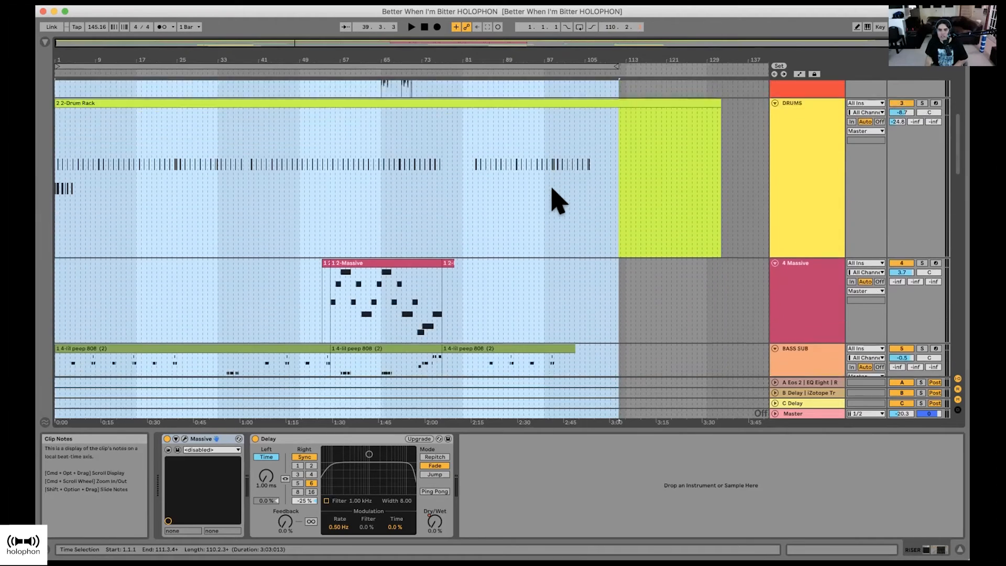
scroll(673, 210, "down", 15)
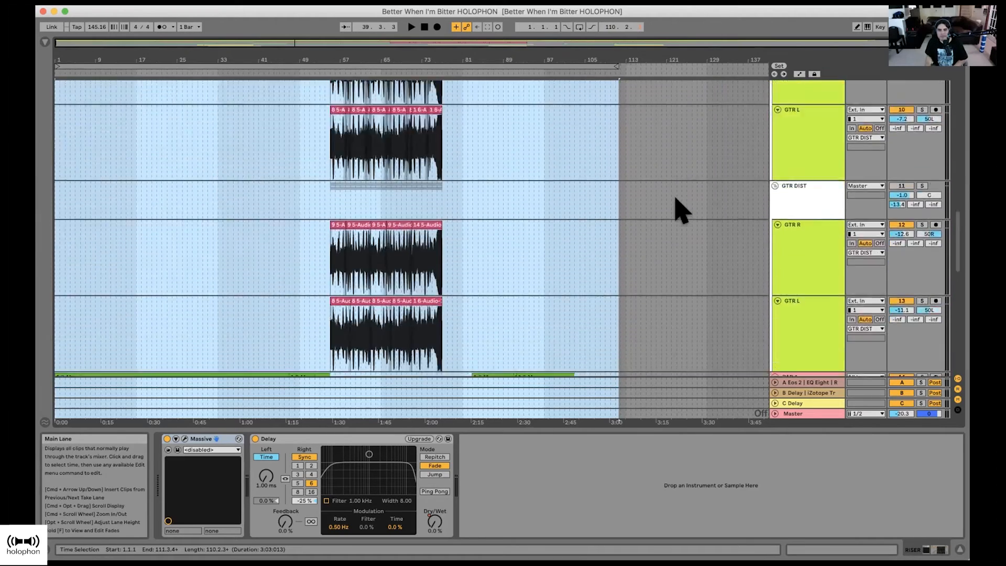
scroll(681, 209, "down", 15)
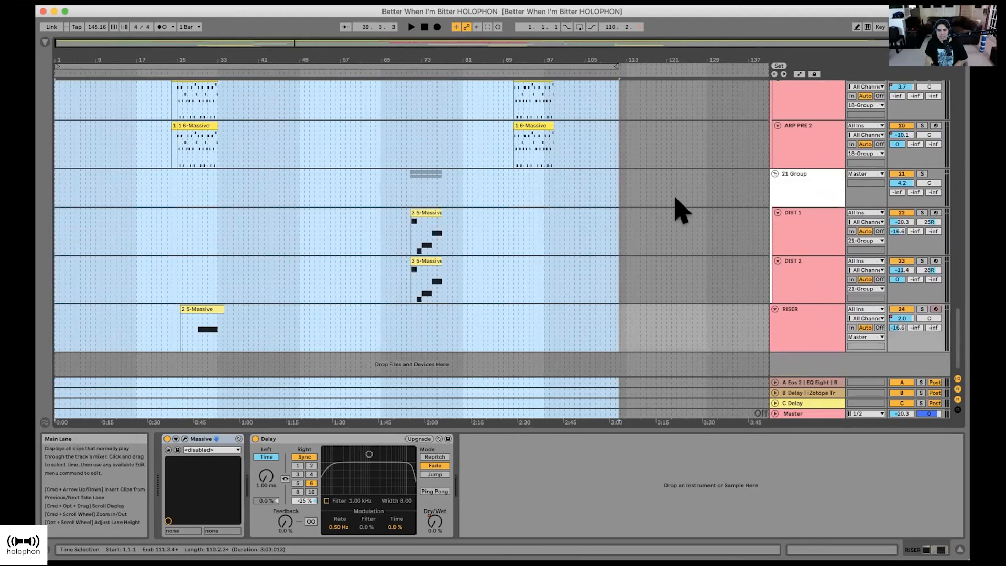
scroll(681, 210, "up", 15)
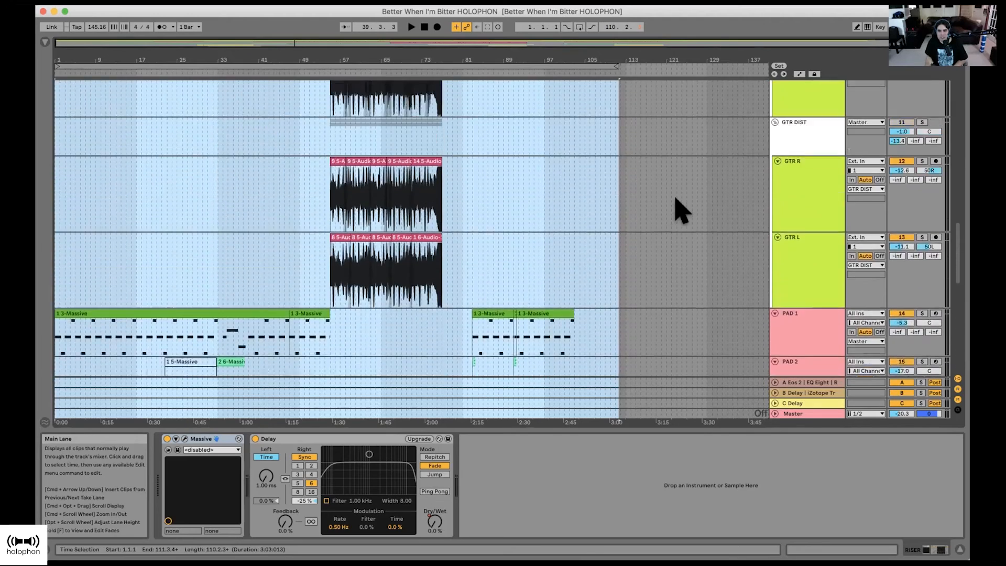
scroll(680, 210, "up", 15)
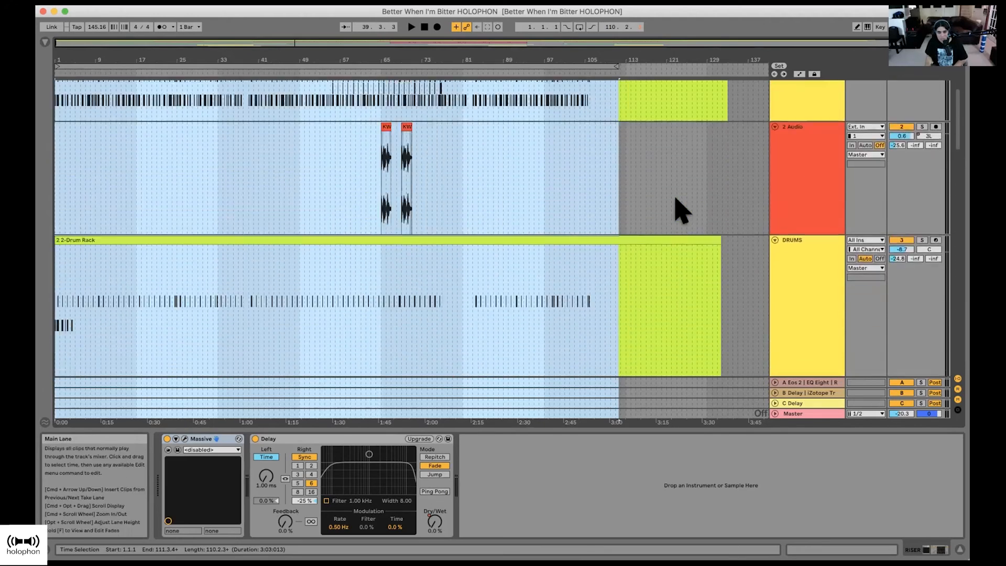
scroll(681, 210, "up", 3)
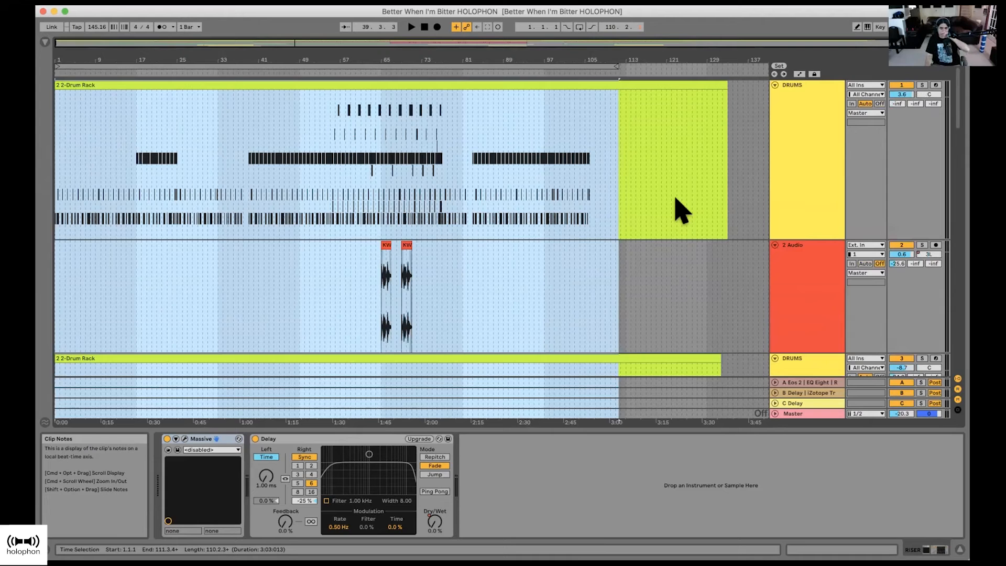
Step: Play the Better When I'm Bitter arrangement from its beginning
left_click_drag(242, 63, 243, 87)
left_click(422, 27)
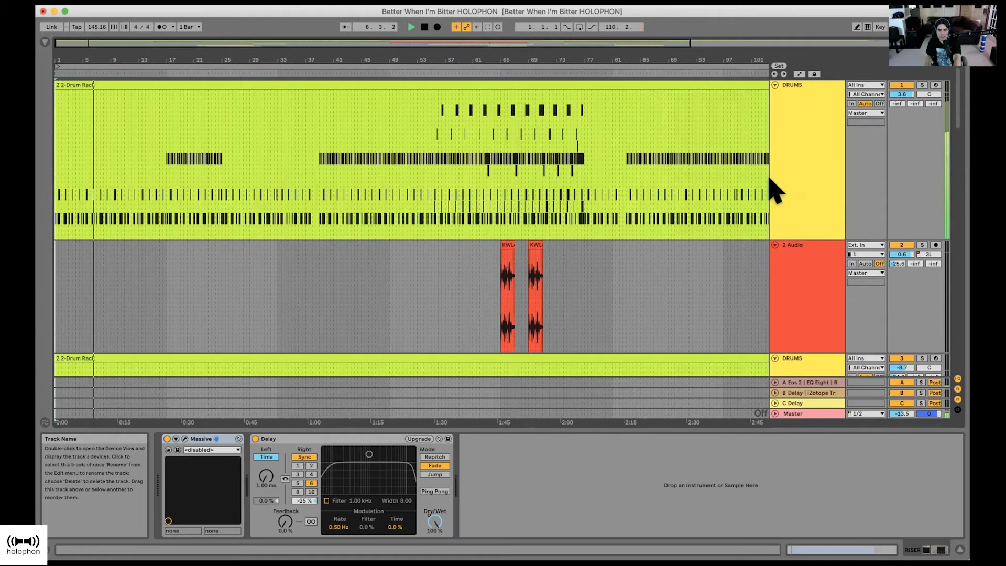
Step: Move the BASS SUB track up to sit directly below the 2 Audio track, and stop playback
scroll(770, 194, "down", 5)
scroll(770, 194, "down", 9)
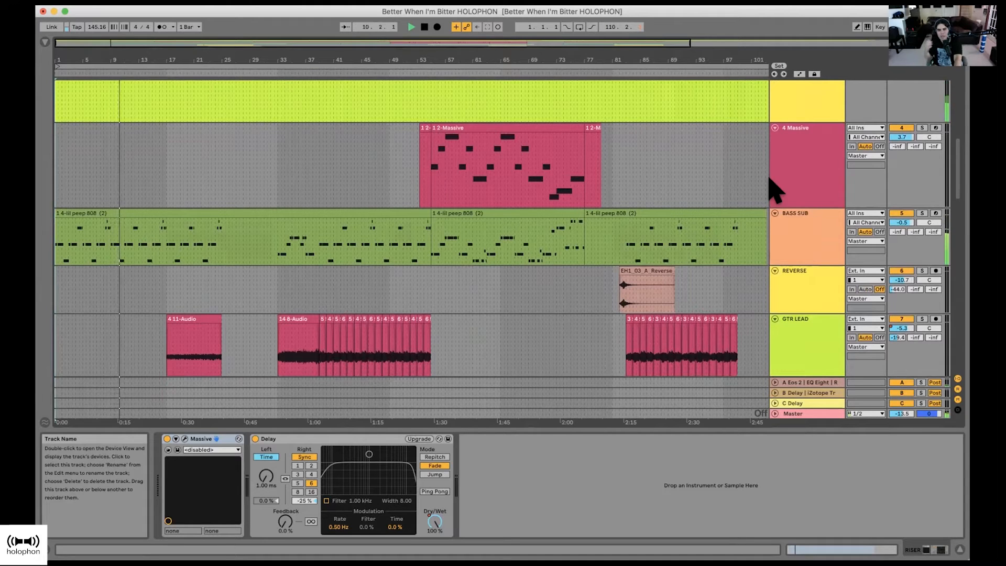
scroll(796, 202, "up", 4)
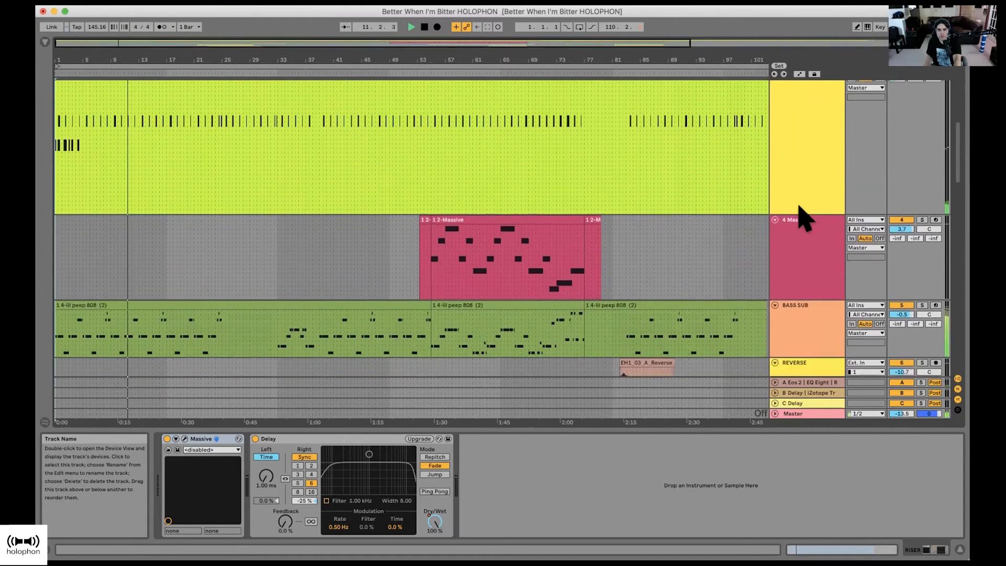
left_click_drag(814, 322, 796, 231)
scroll(807, 262, "up", 4)
left_click_drag(808, 271, 795, 171)
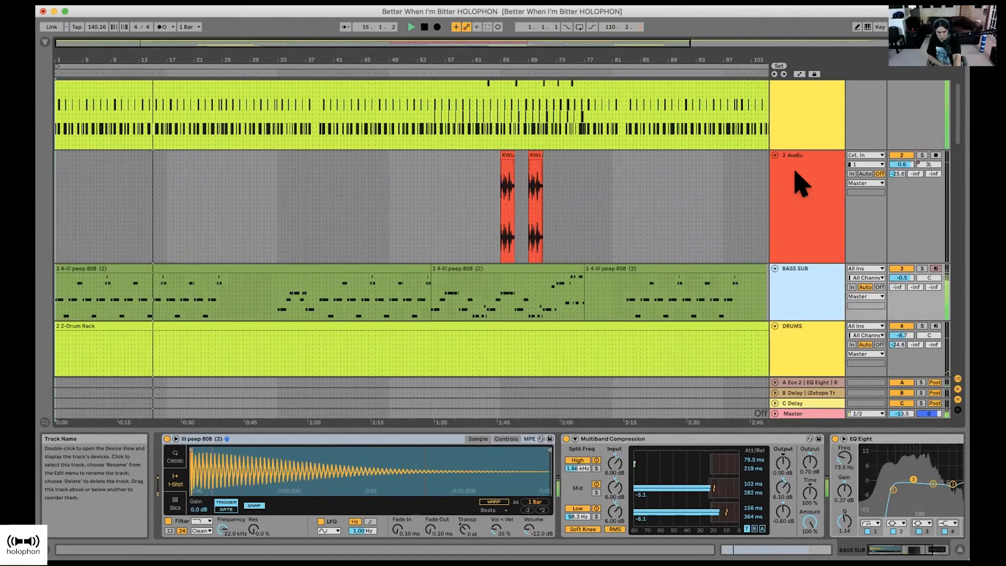
key("space")
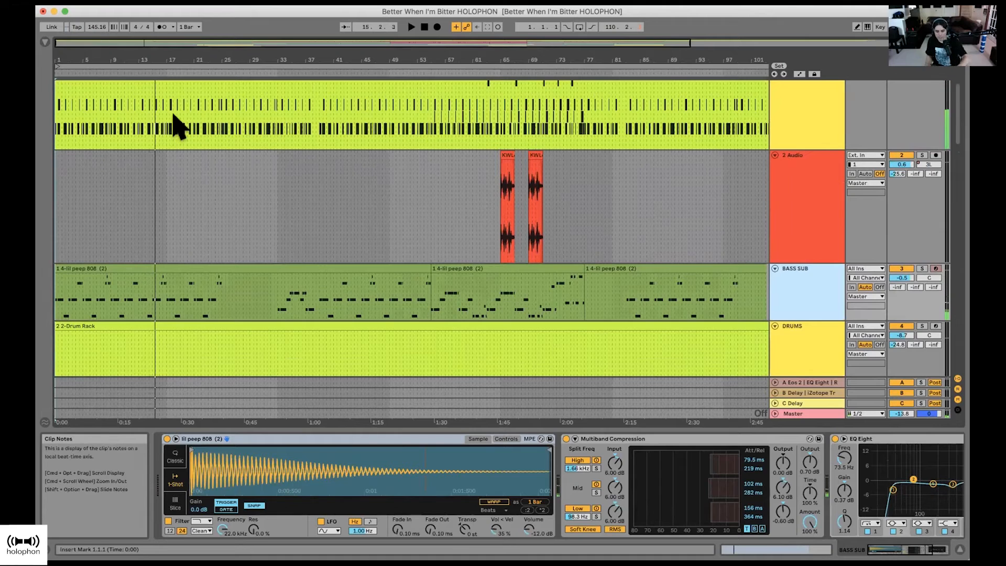
Step: Open the upper DRUMS track's MIDI clip in the note editor and enlarge the editor area
scroll(175, 113, "up", 1)
scroll(175, 114, "up", 1)
scroll(375, 116, "up", 3)
left_click_drag(155, 60, 498, 45)
scroll(627, 134, "up", 3)
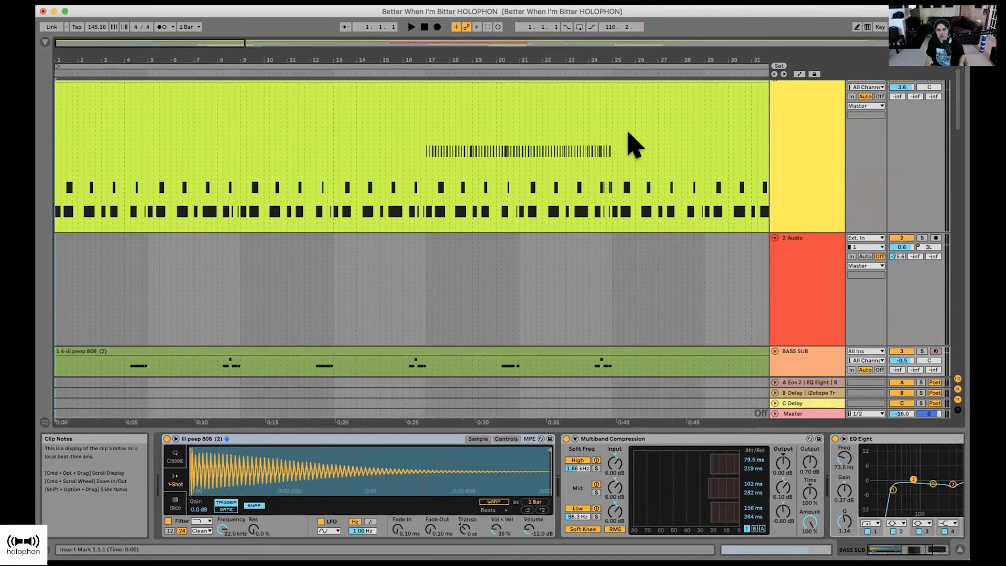
left_click_drag(622, 57, 221, 77)
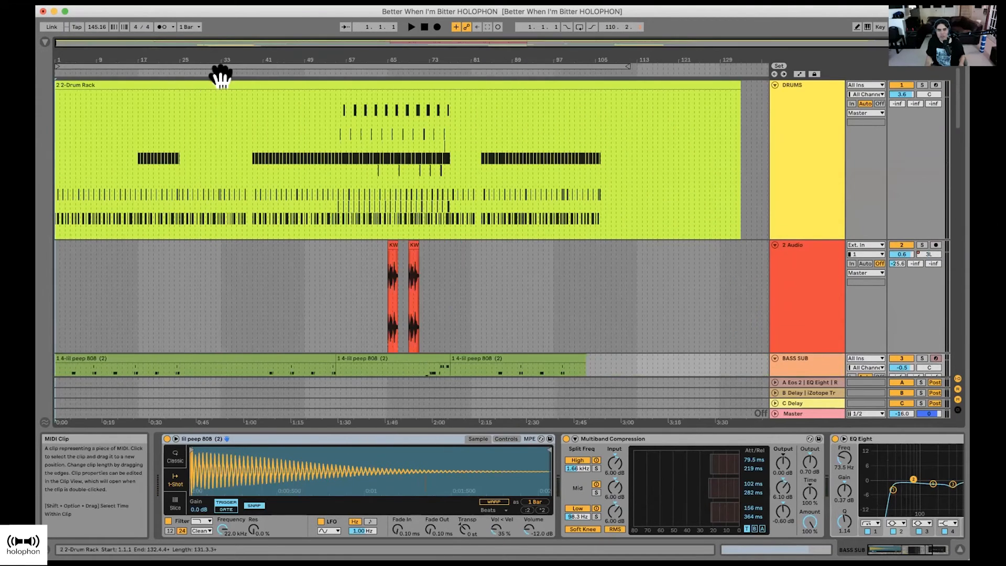
double_click(535, 84)
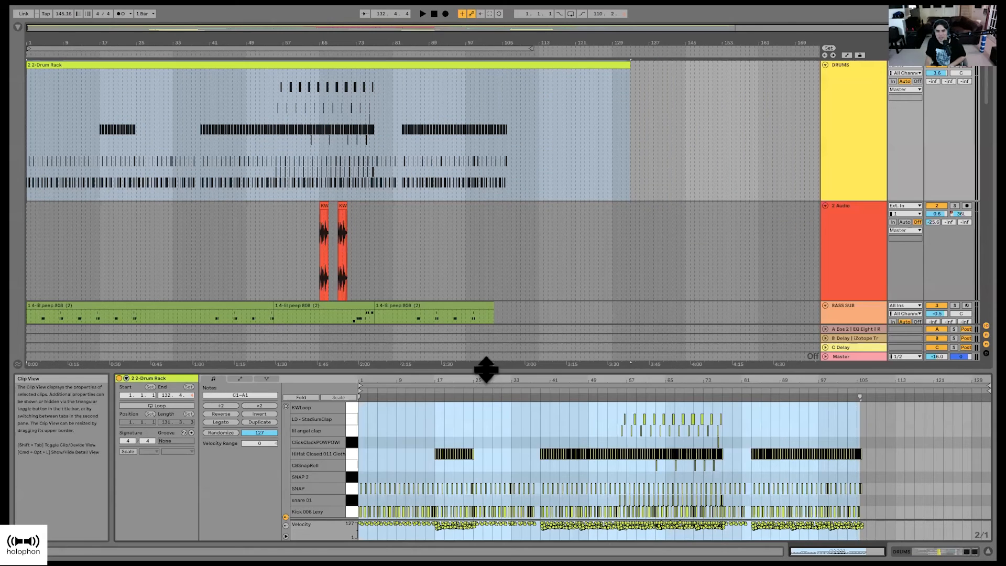
left_click_drag(485, 366, 428, 343)
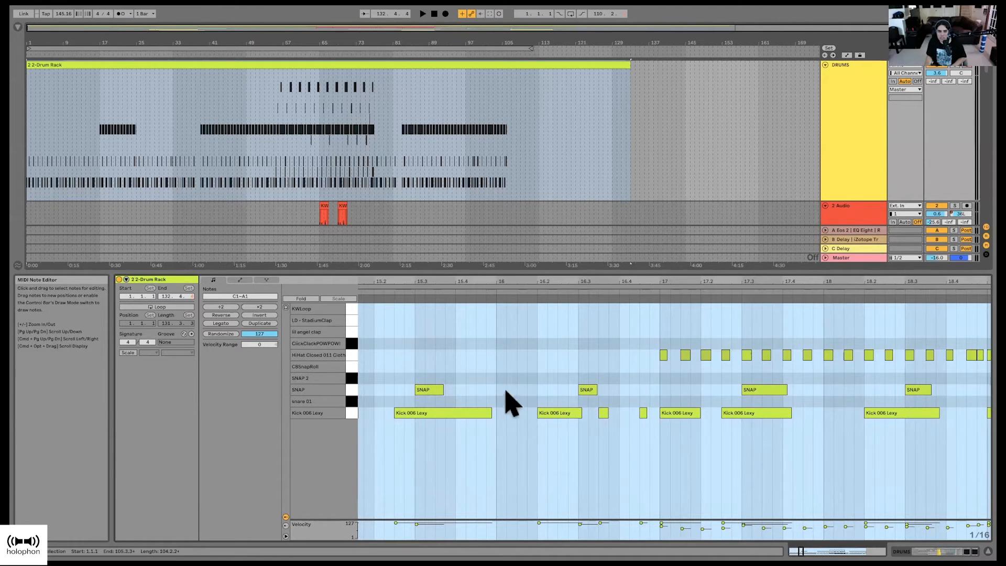
Step: Show the drum clip's notes across the song and expand the velocity lane beneath them
left_click_drag(751, 282, 544, 283)
left_click_drag(606, 284, 448, 287)
left_click_drag(639, 294, 617, 407)
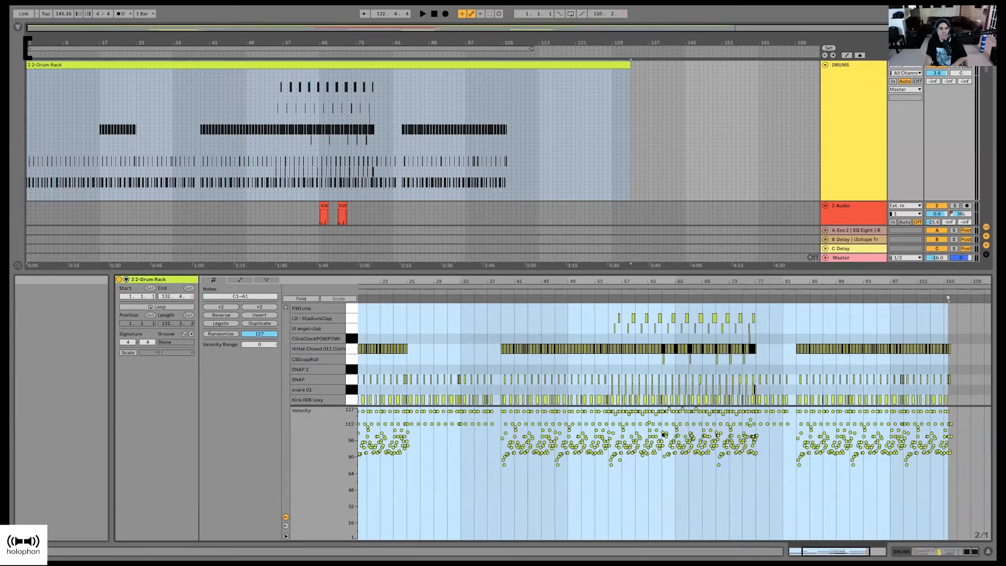
Step: Set the arrangement grid to a fixed 1/4 and the loop region to span bars 55 to 77
left_click_drag(31, 49, 275, 48)
right_click(509, 98)
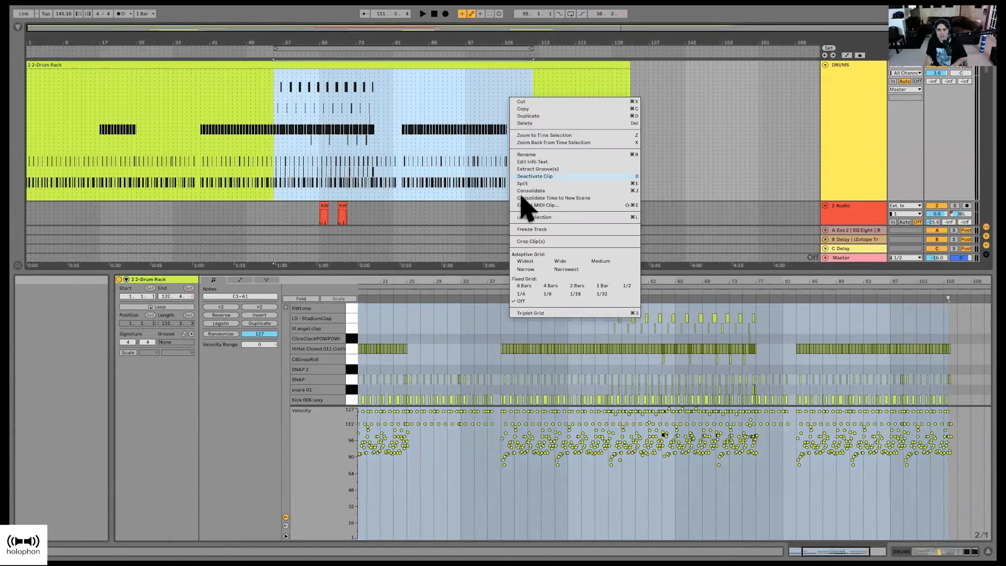
left_click(521, 293)
left_click_drag(528, 49, 384, 48)
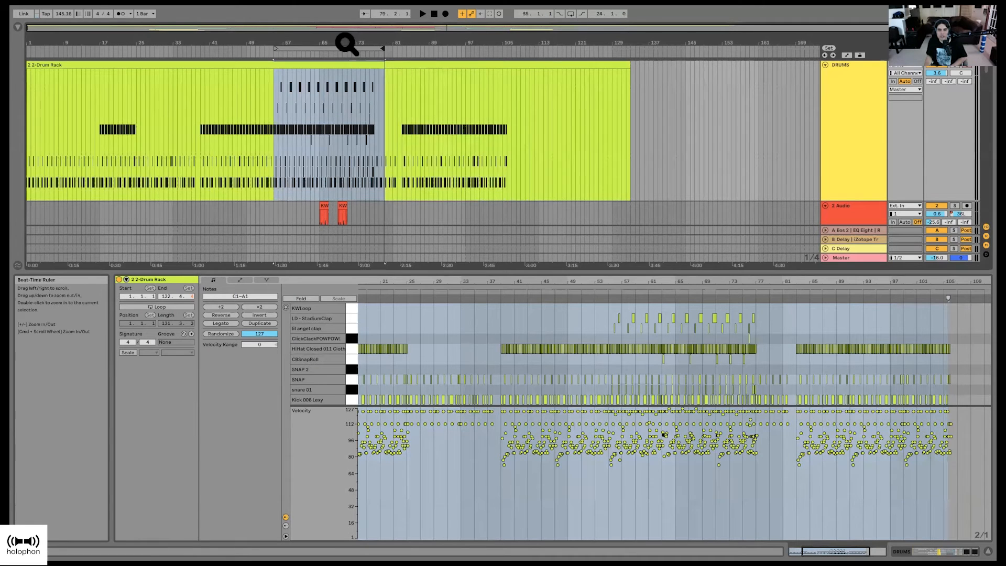
double_click(348, 42)
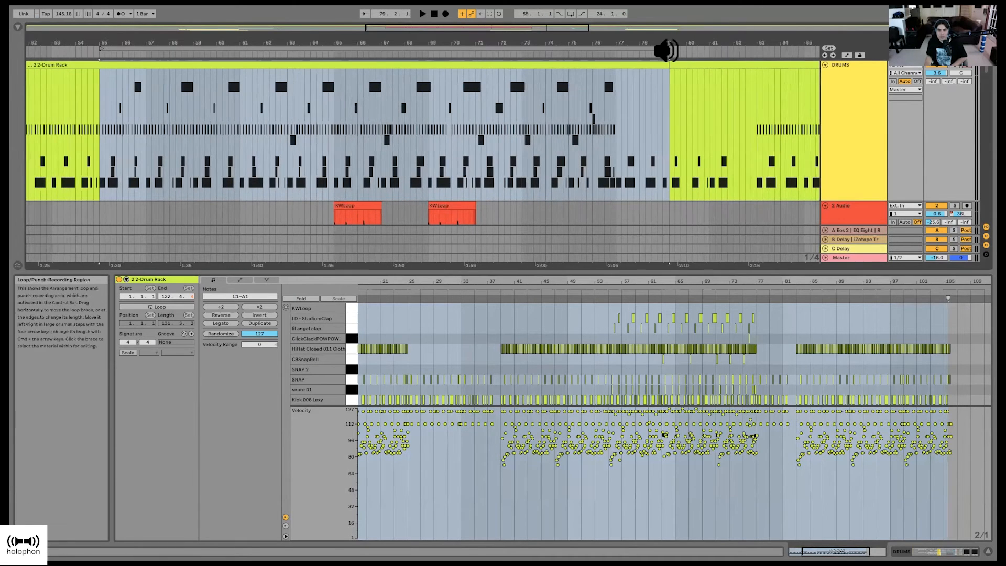
left_click_drag(665, 48, 610, 50)
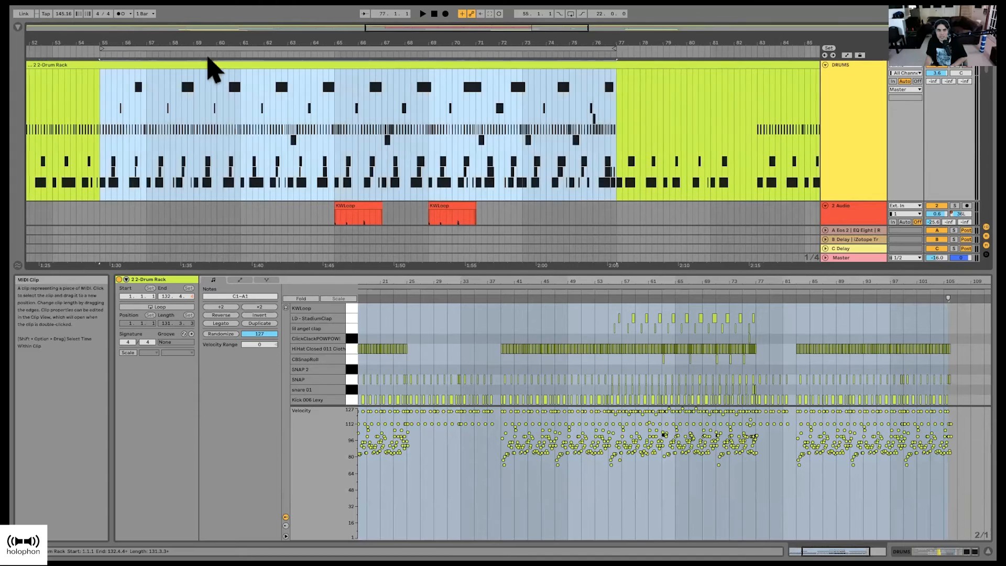
scroll(208, 64, "left", 1)
mouse_move(123, 50)
left_mouse_down()
mouse_move(171, 50)
mouse_move(118, 51)
left_mouse_up()
Step: Play the arrangement from bar 55 with more tracks in view and display the upper DRUMS track's devices
key("space")
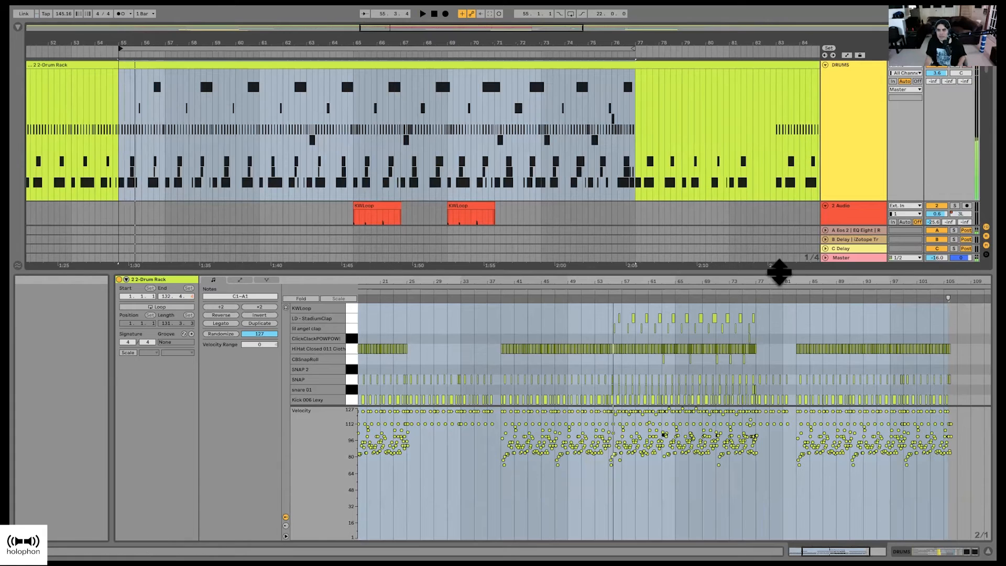
left_click_drag(774, 272, 785, 406)
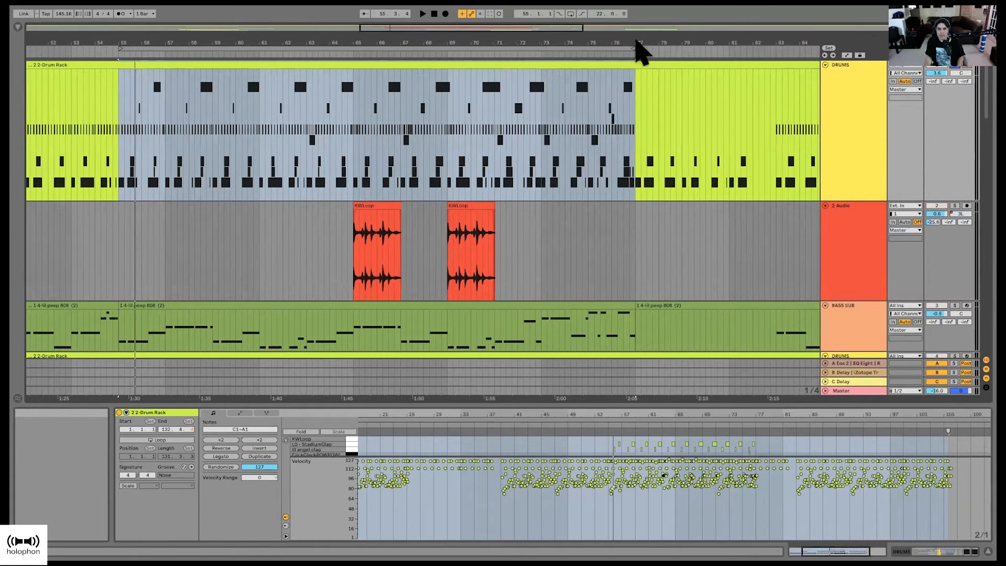
left_click(442, 48)
key("space")
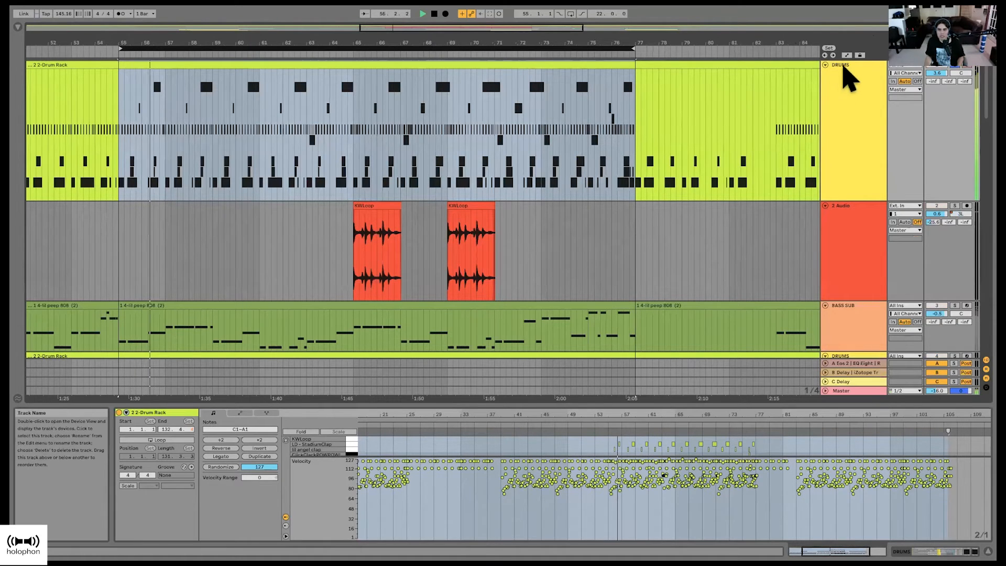
left_click(842, 67)
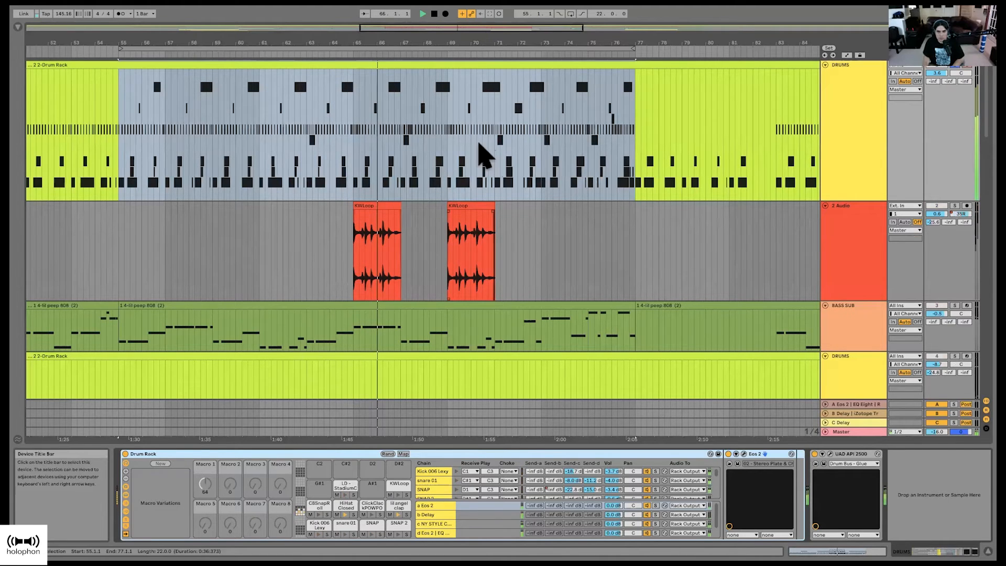
Step: Solo the 2 Audio track and play it from just before the first KWLoop clip
left_click_drag(545, 43, 441, 2)
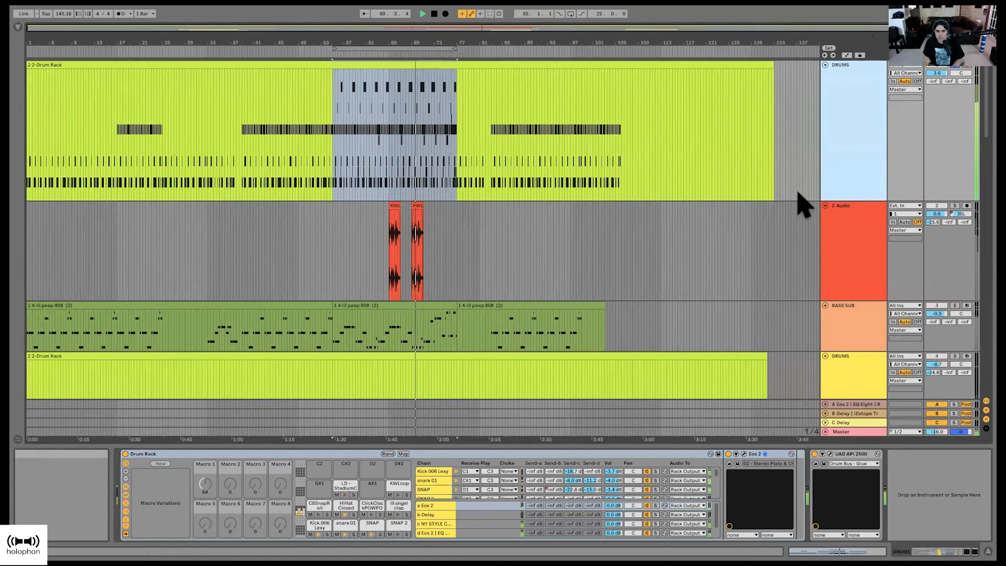
scroll(649, 187, "down", 1)
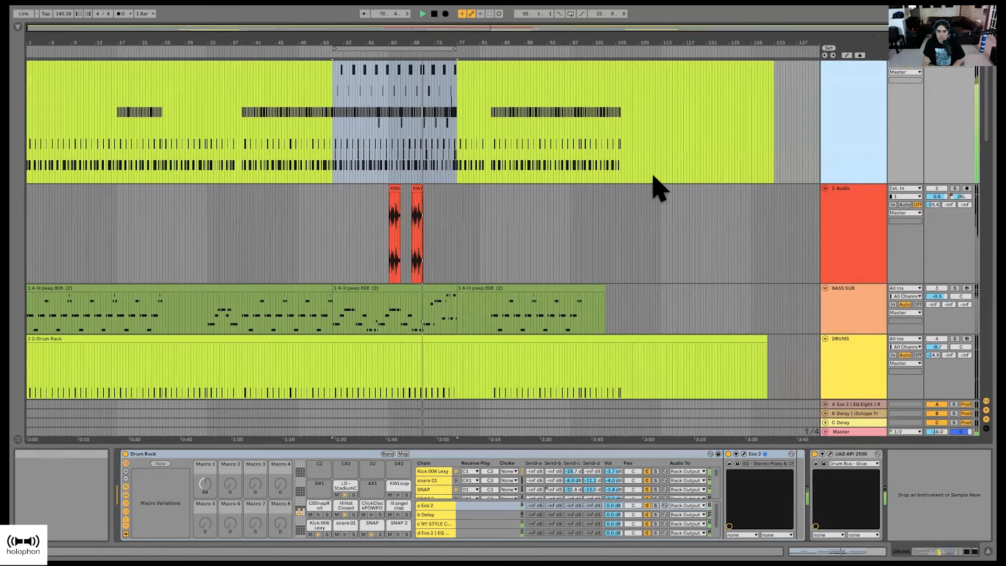
left_click_drag(420, 39, 421, 99)
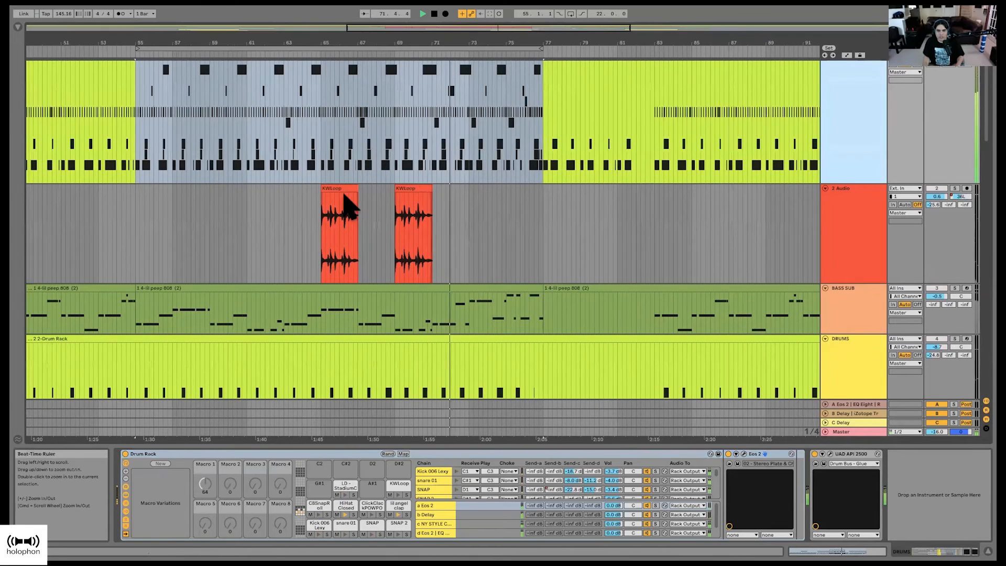
left_click(316, 199)
key("space")
scroll(397, 210, "up", 1)
left_click(954, 193)
key("space")
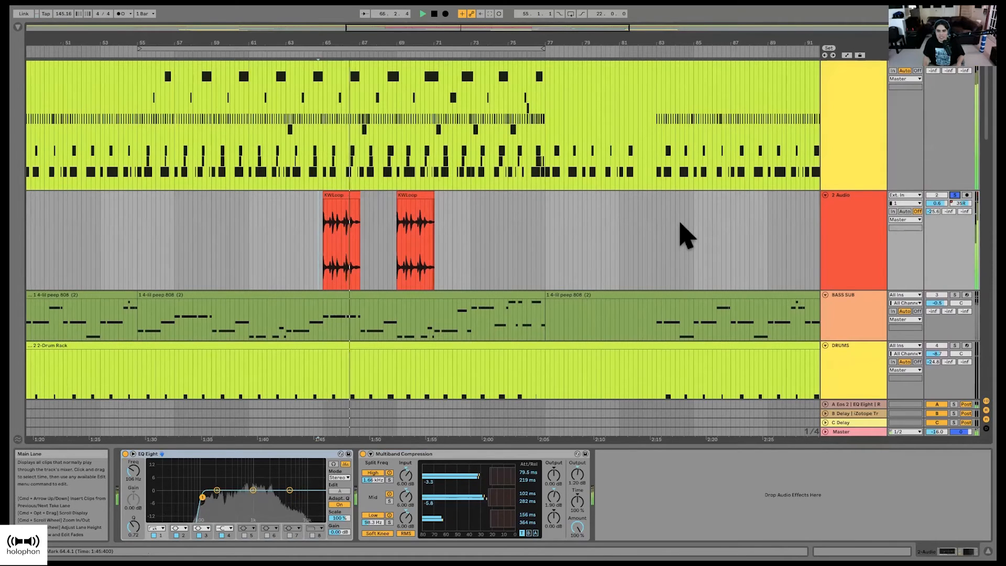
Step: Shorten the arrangement loop region to span bars 65 to 73 around the two KWLoop clips
scroll(679, 233, "down", 3)
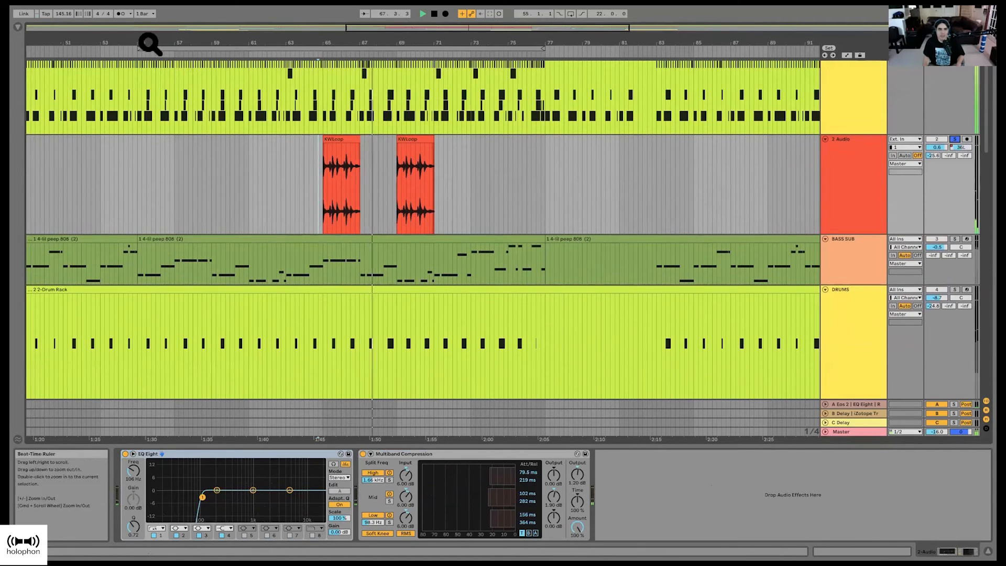
left_click_drag(139, 48, 325, 48)
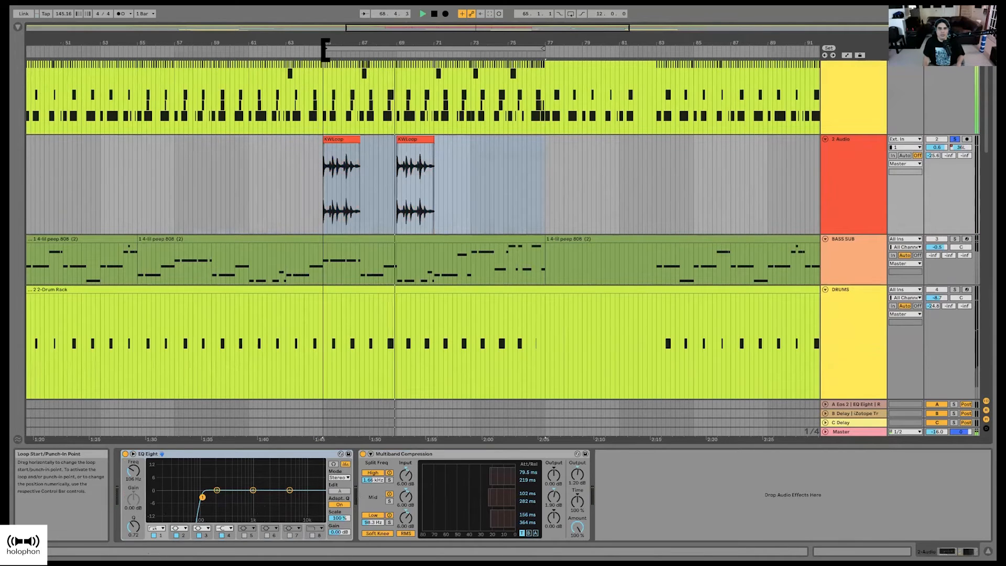
scroll(763, 220, "down", 4)
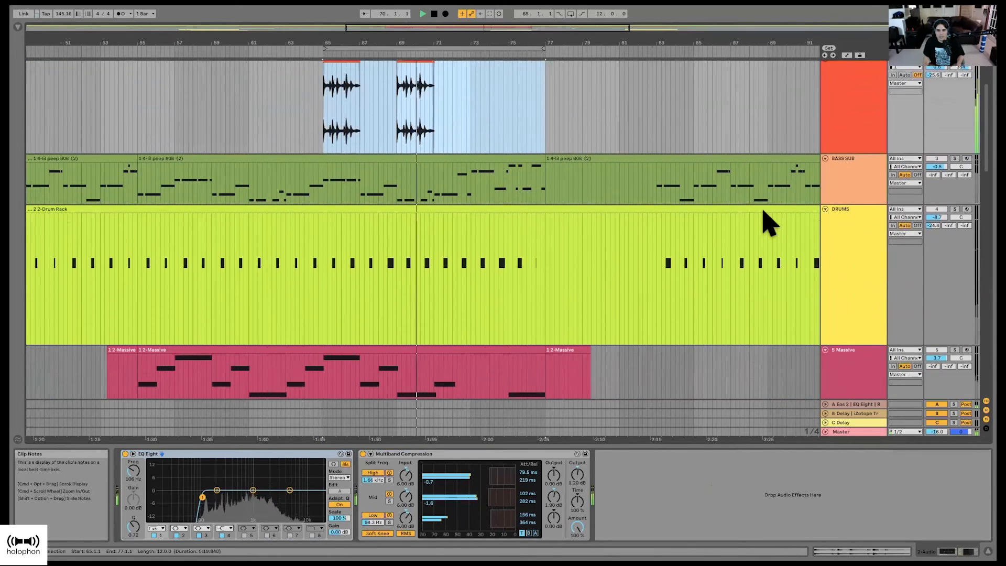
scroll(763, 214, "up", 3)
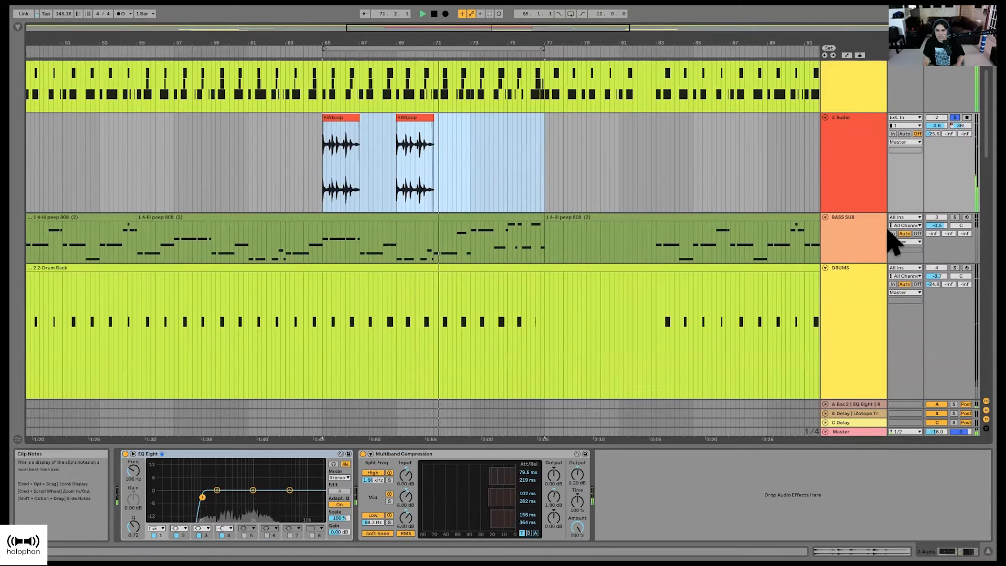
left_click_drag(539, 49, 464, 51)
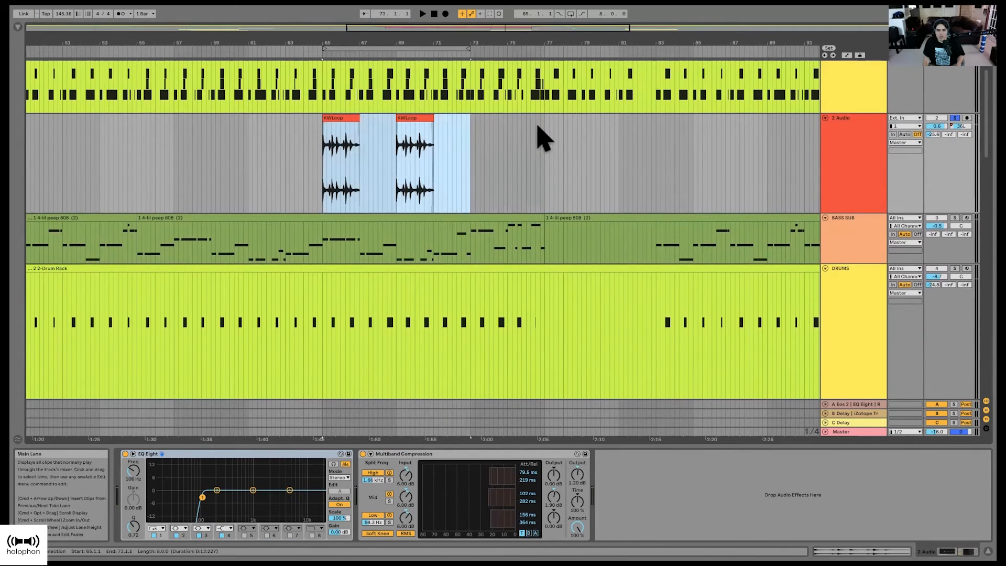
scroll(543, 137, "up", 3)
scroll(546, 150, "down", 3)
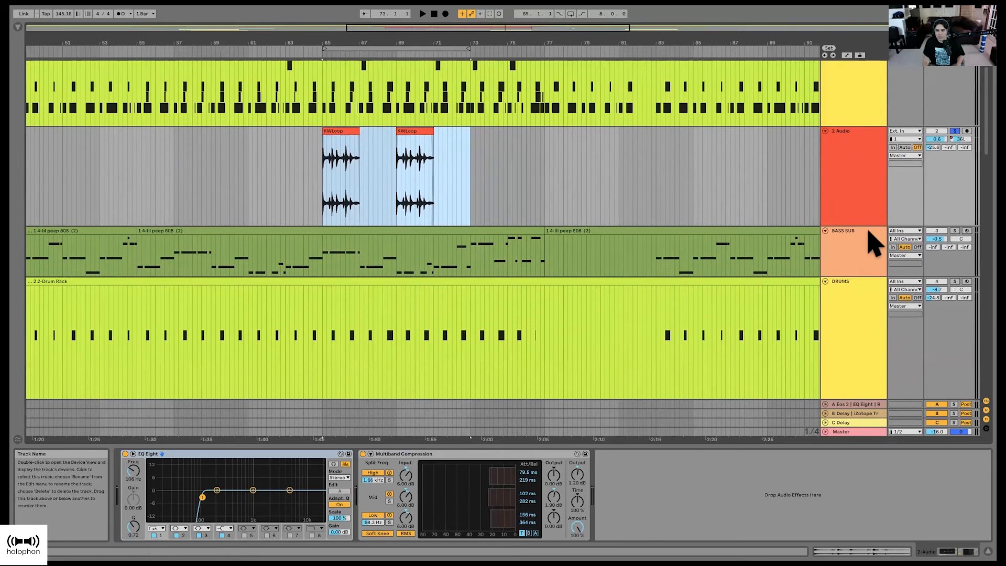
Step: Play from bar 65 with the BASS SUB and lower DRUMS tracks soloed alongside the 2 Audio track
left_click(869, 243)
key("space")
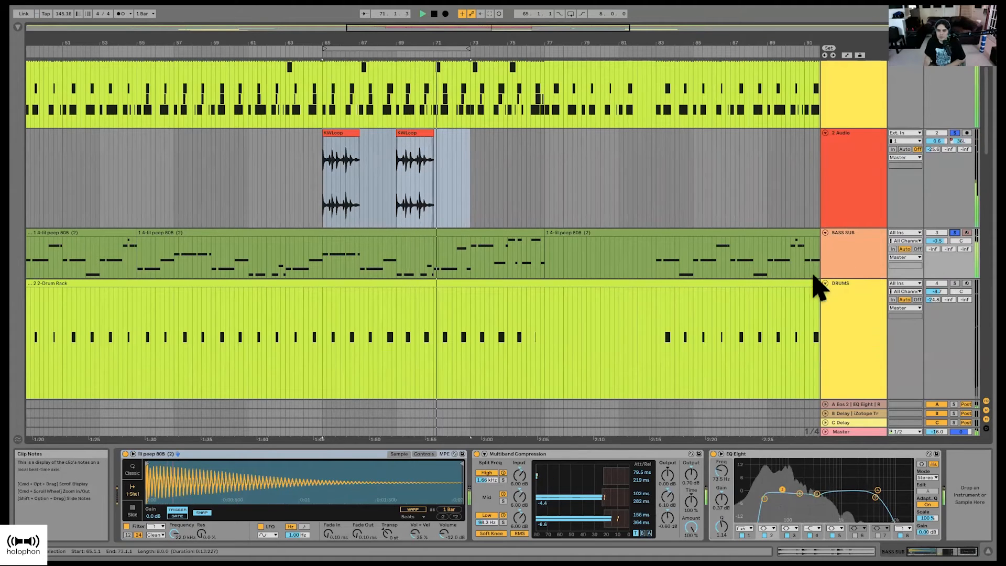
left_click(837, 281)
left_click(954, 282)
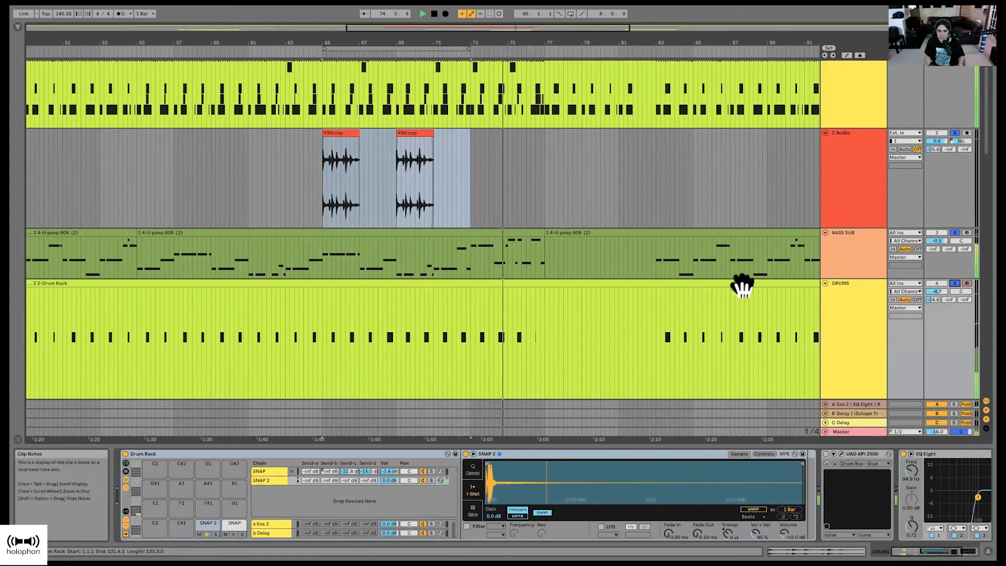
scroll(744, 289, "down", 3)
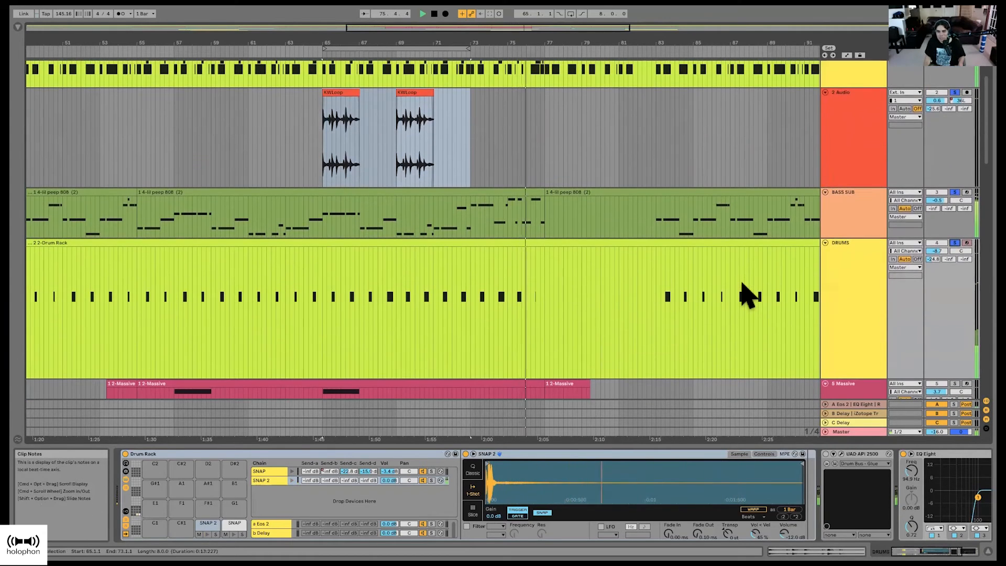
scroll(743, 293, "up", 3)
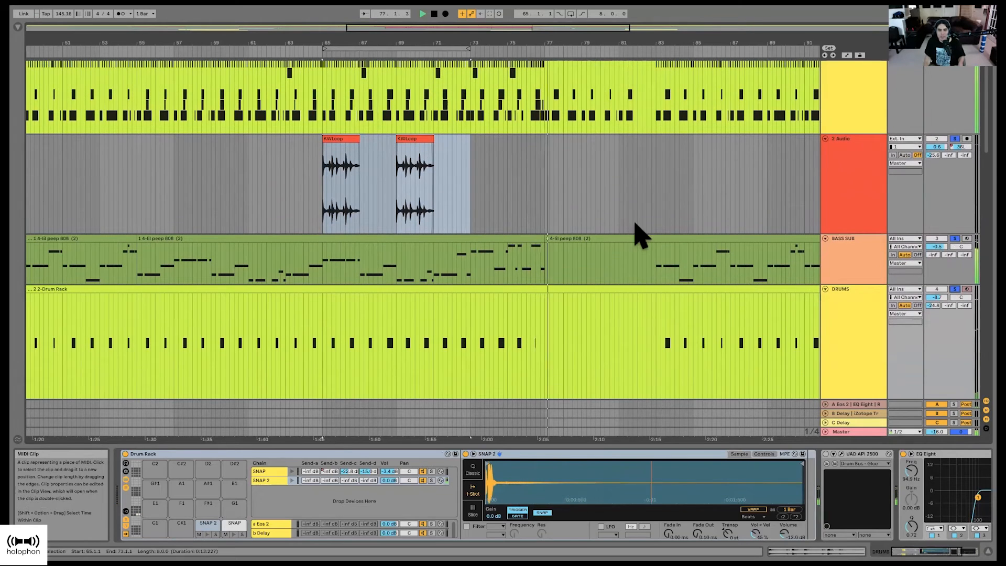
scroll(635, 226, "up", 4)
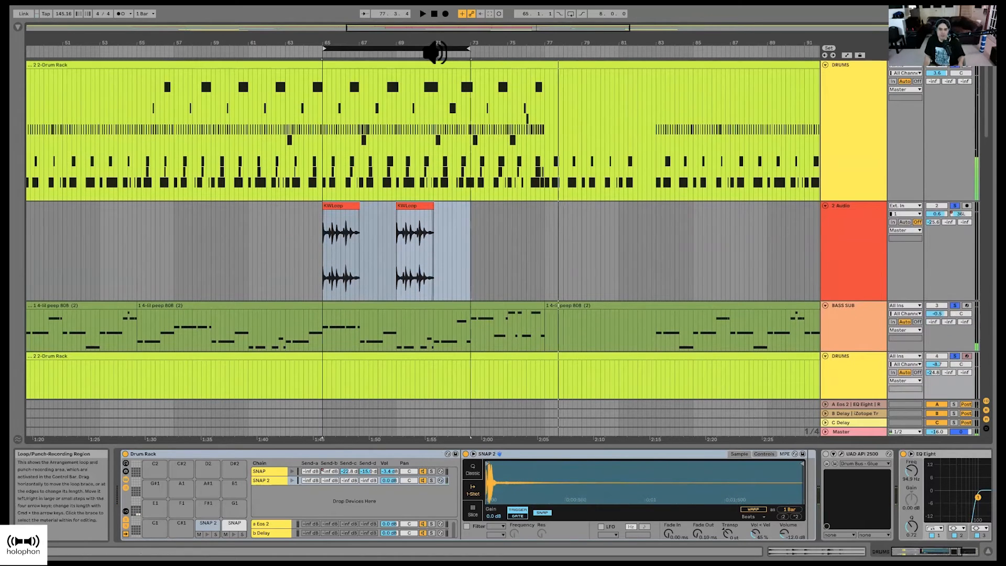
Step: Extend the arrangement loop region's end to bar 77 and turn off solo on the BASS SUB track
left_click_drag(470, 48, 543, 48)
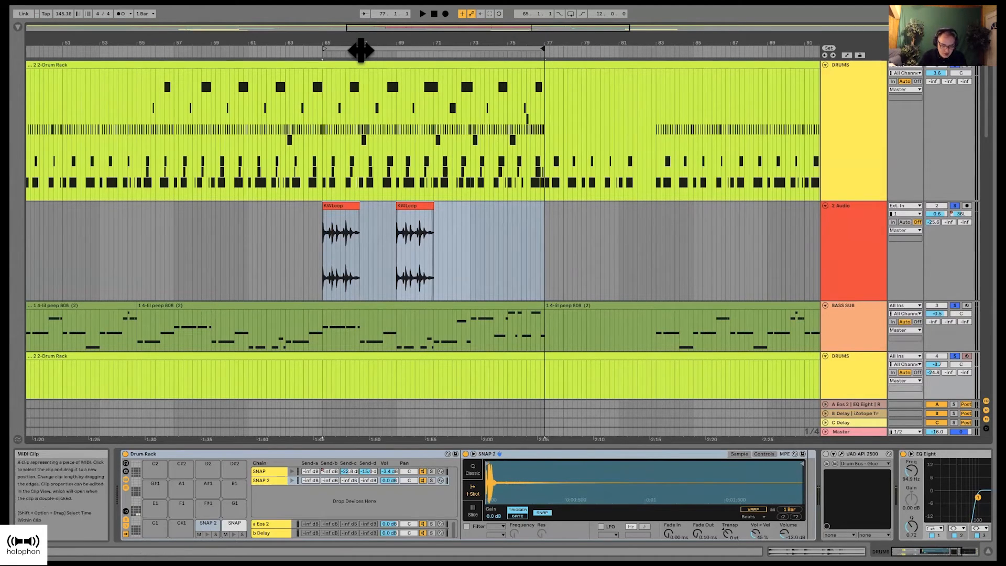
left_click(358, 48)
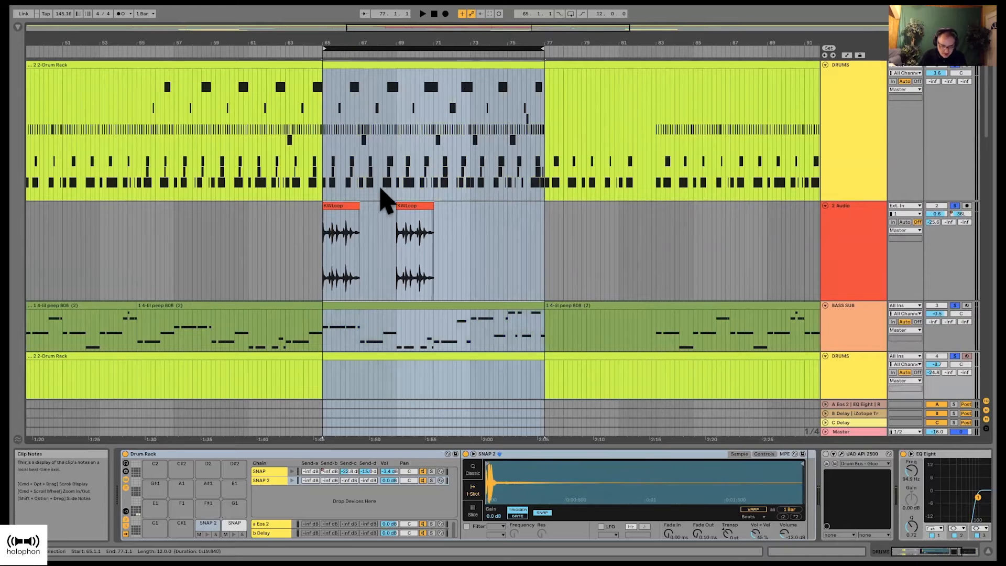
left_click(955, 306)
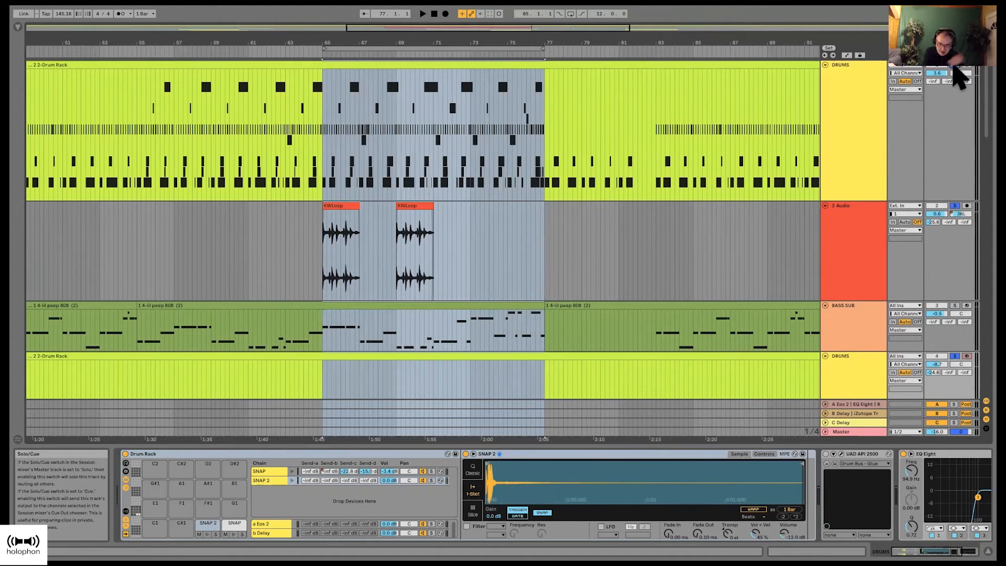
Step: Turn off solo on the lower DRUMS track and shorten the arrangement loop region to bars 65 to 67
left_click(954, 356)
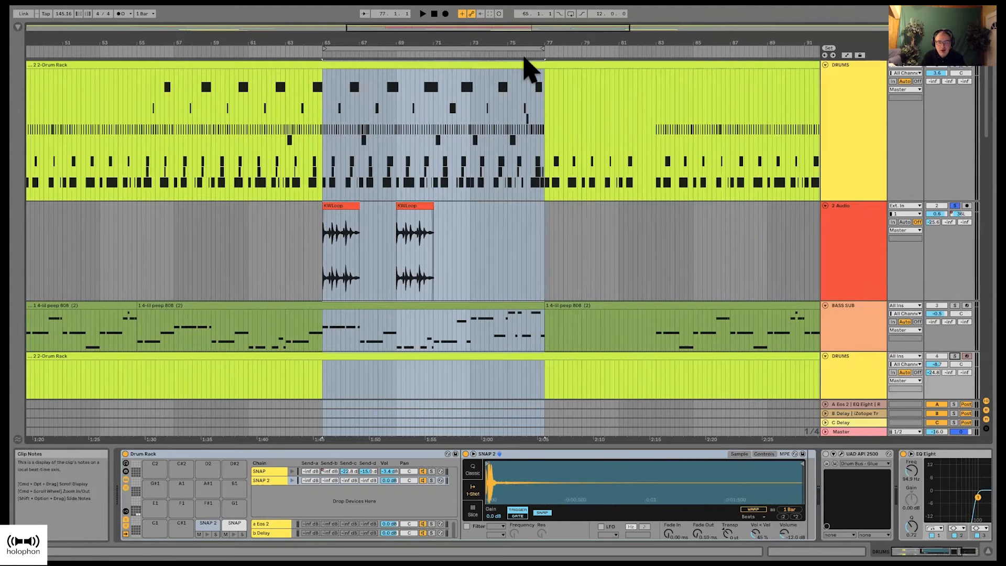
left_click_drag(540, 48, 363, 57)
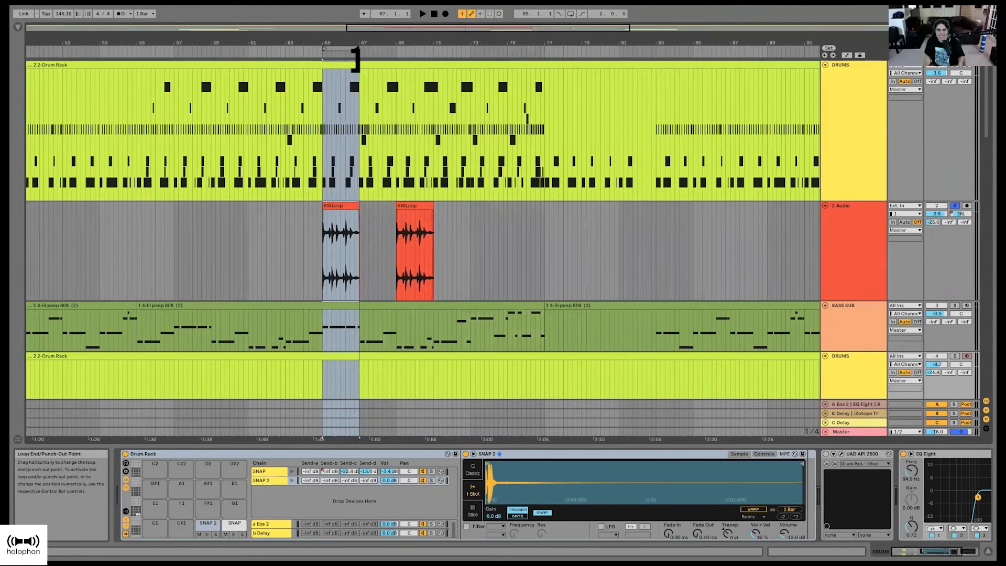
Step: Play bars 65 to 67 to audition the first KWLoop clip with only the 2 Audio track soloed
double_click(366, 40)
key("space")
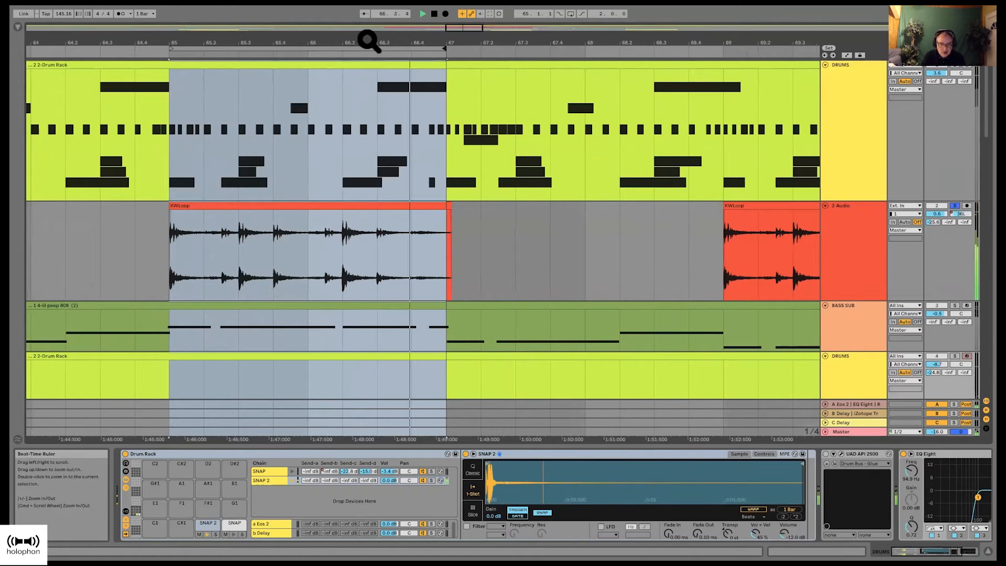
key("space")
left_click_drag(479, 43, 440, 49)
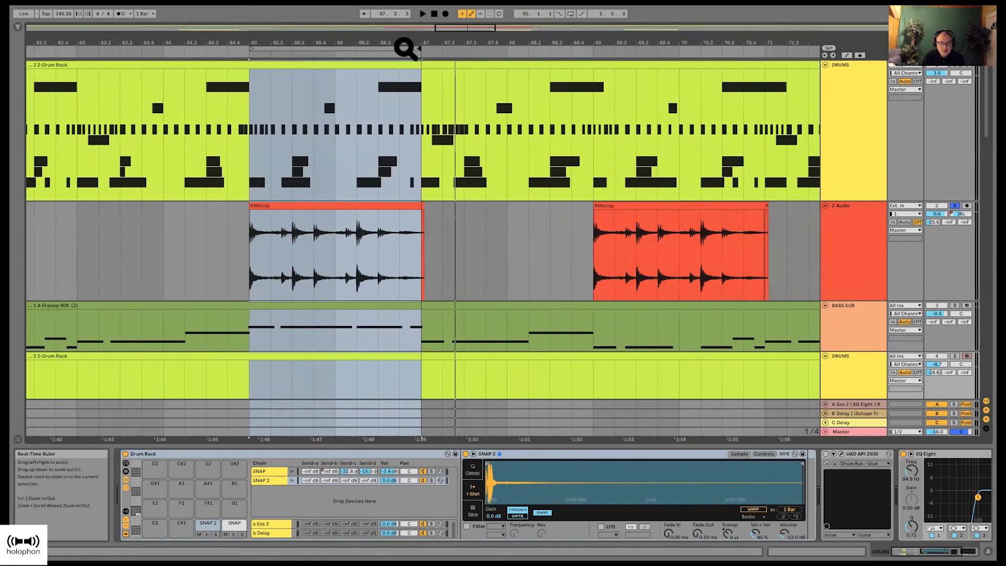
left_click(362, 49)
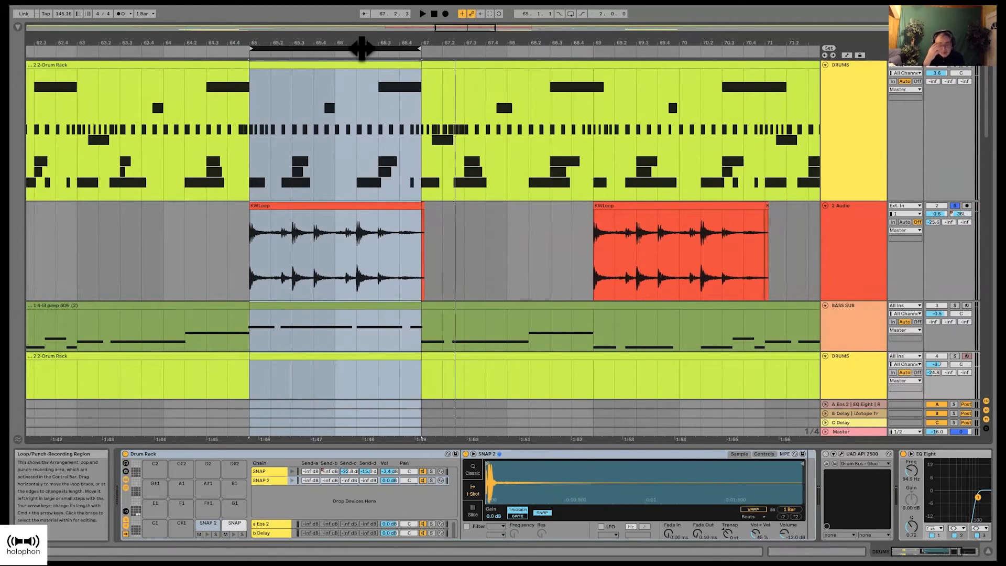
key("space")
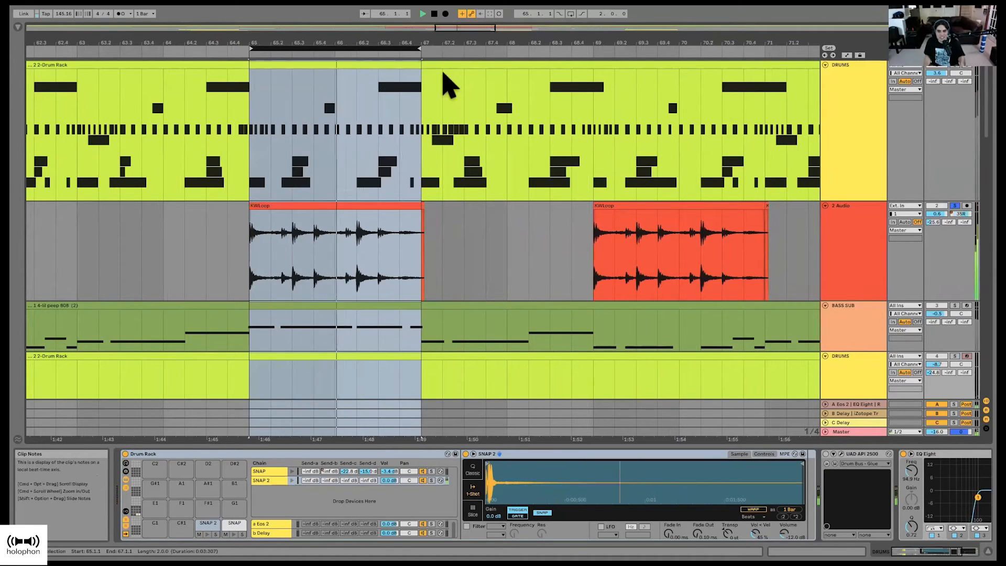
key("space")
Step: Turn off solo on the 2 Audio track and mute the 2 Audio, BASS SUB and lower DRUMS tracks
left_click_drag(662, 43, 563, 11)
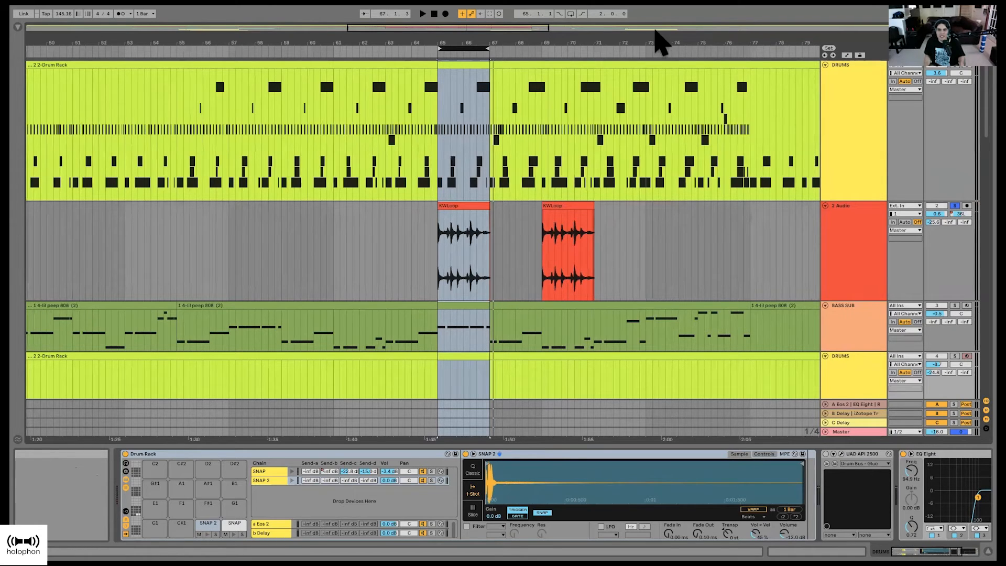
left_click_drag(664, 39, 488, 35)
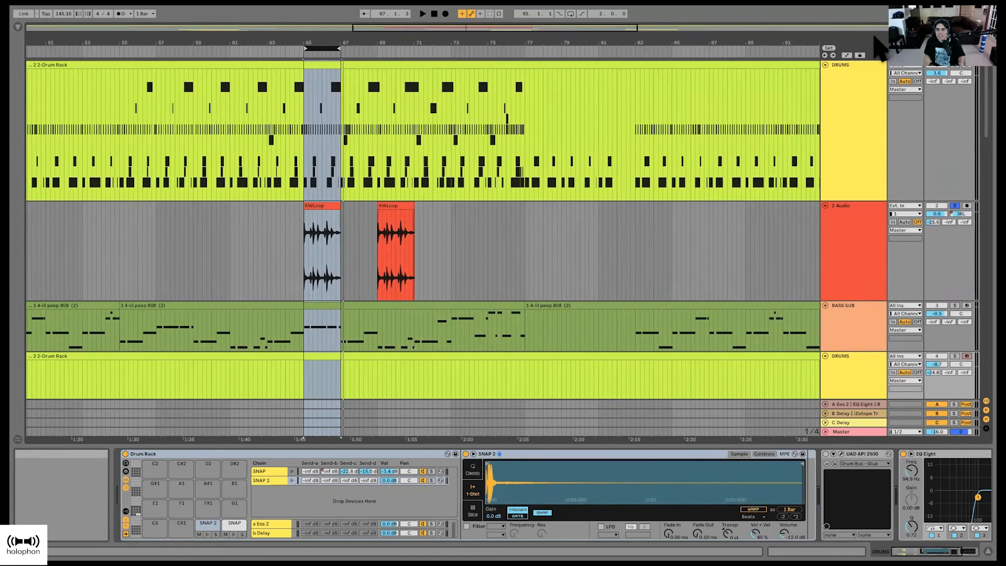
left_click(955, 205)
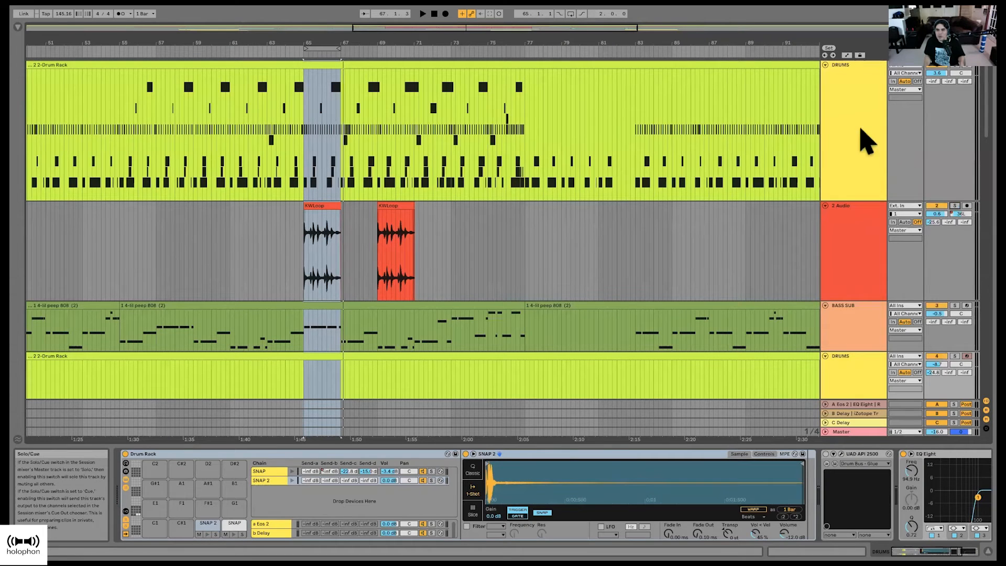
left_click_drag(932, 205, 936, 350)
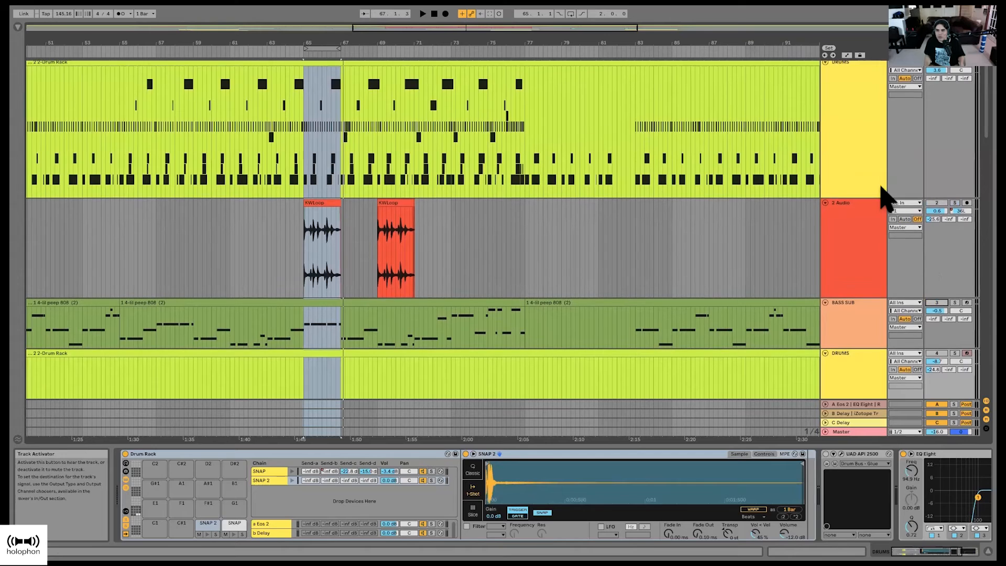
Step: Show the upper DRUMS track's Drum Rack and inspect its Kick 006 Lexy and snare 01 chains
left_click(843, 66)
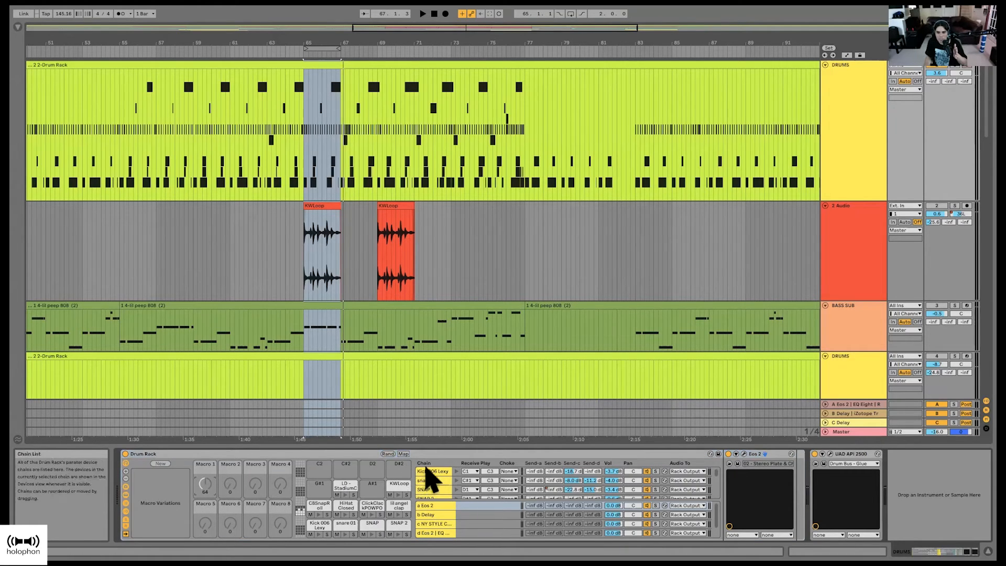
left_click(431, 472)
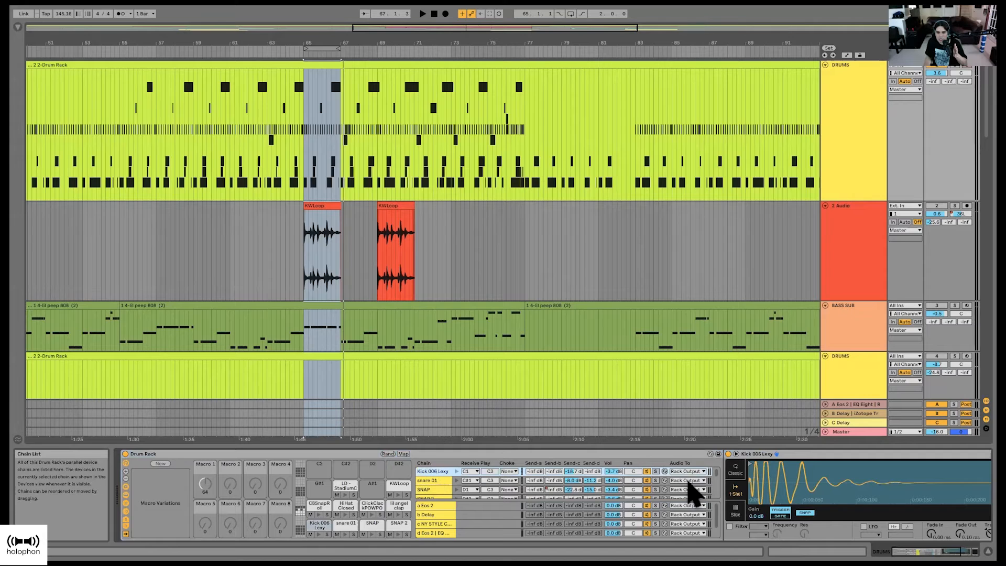
scroll(817, 493, "right", 4)
scroll(817, 492, "left", 1)
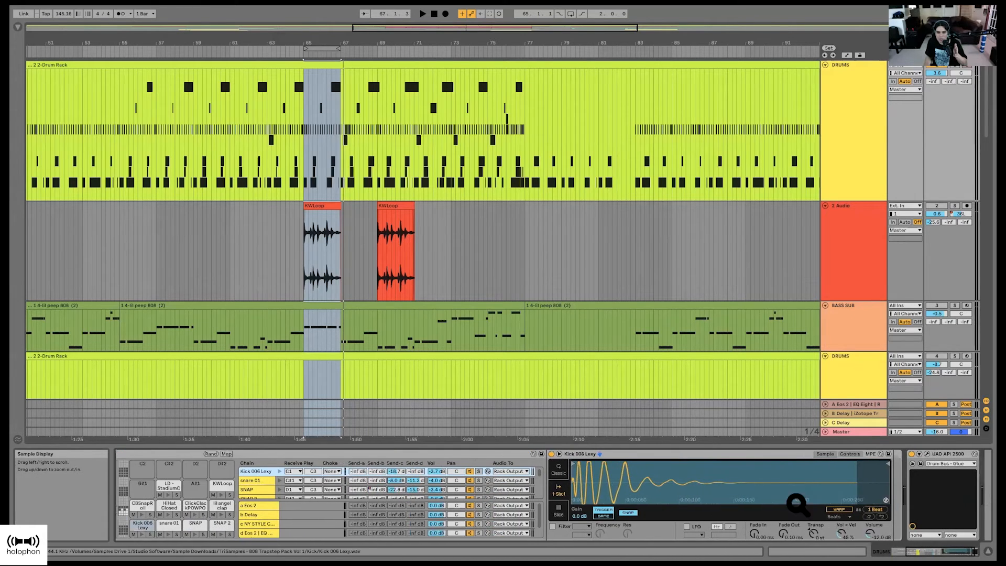
left_click(261, 480)
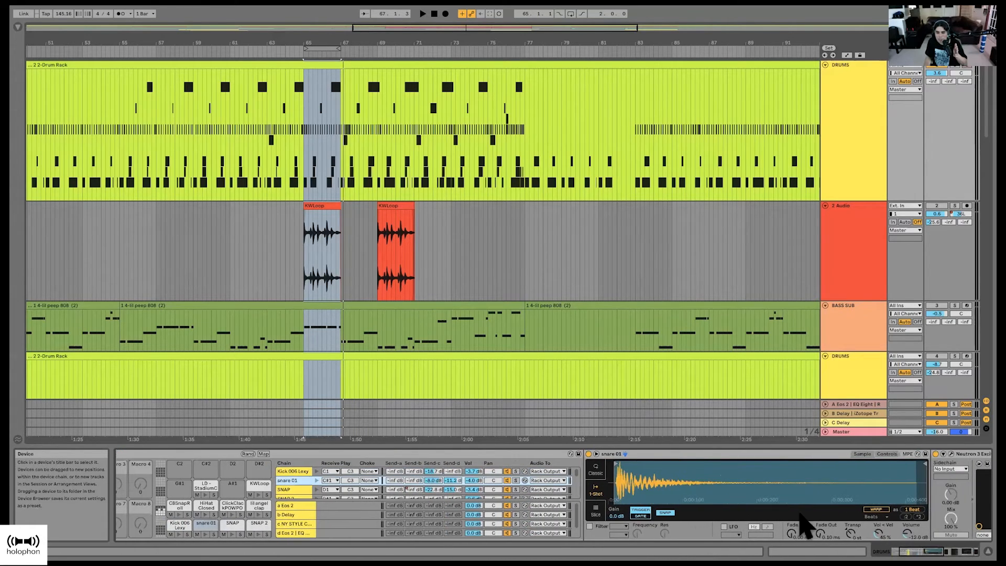
scroll(898, 534, "left", 3)
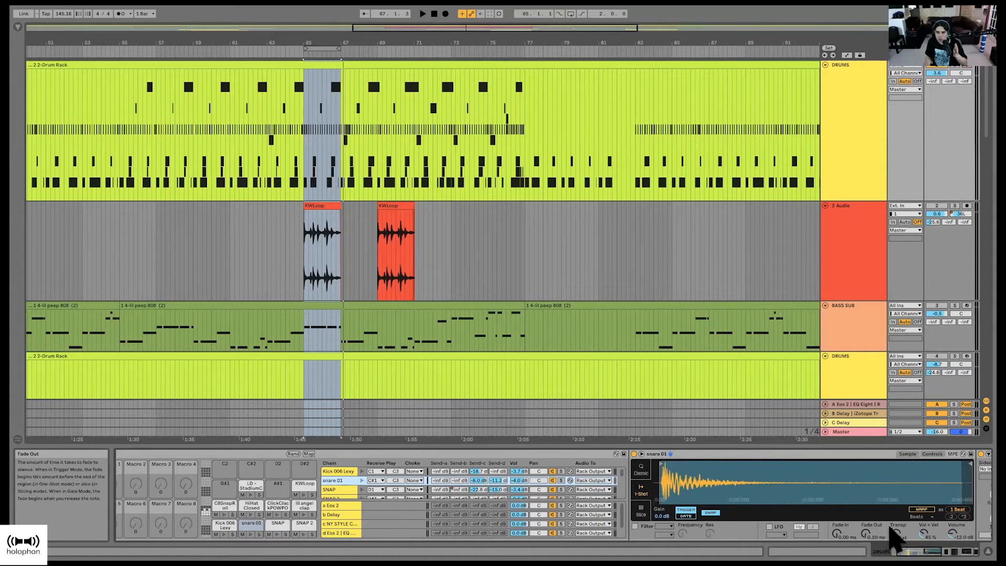
scroll(898, 534, "left", 2)
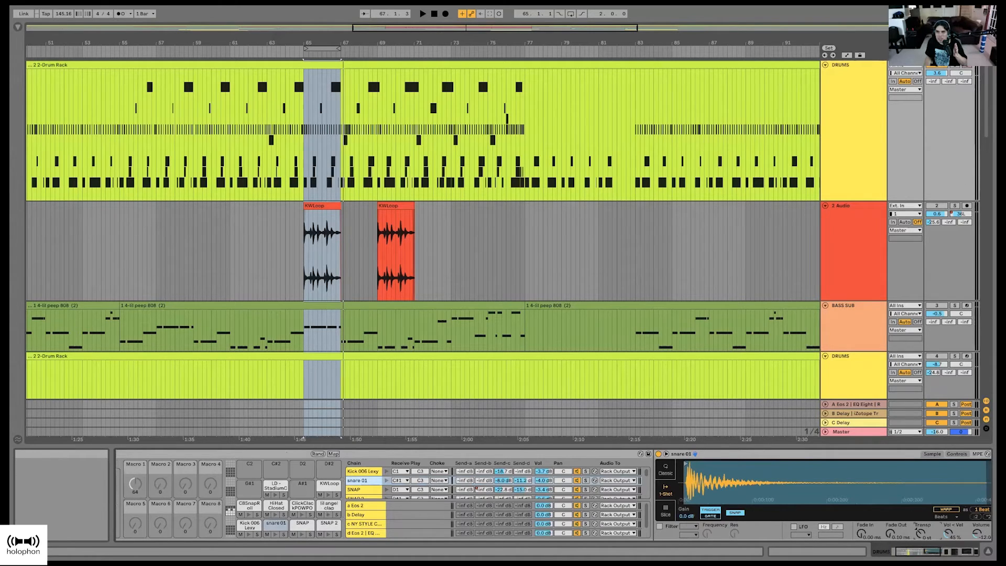
Step: Map the snare 01 sampler's Transpose control to Macro 1 of the Drum Rack
left_click(926, 68)
left_click(924, 531)
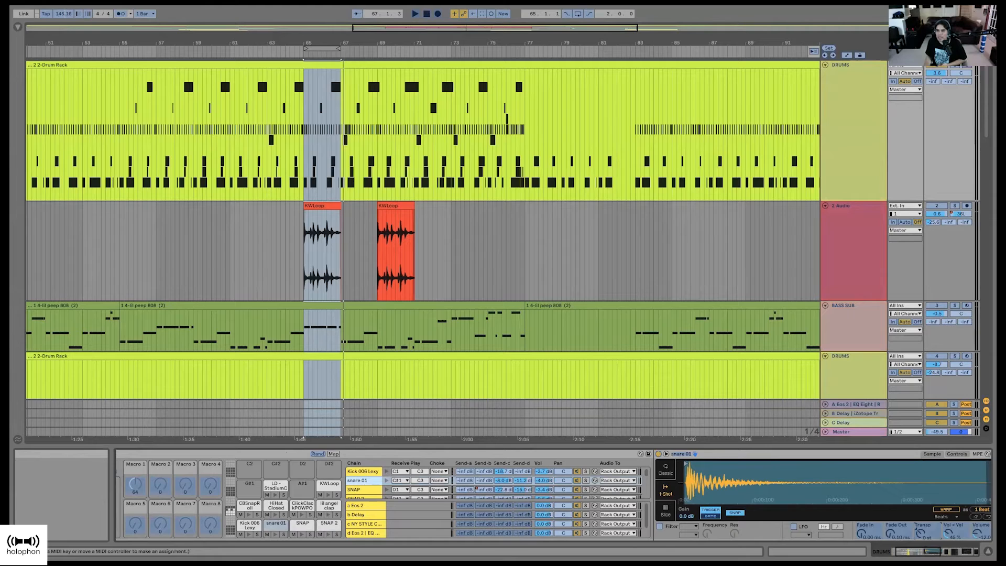
left_click(938, 13)
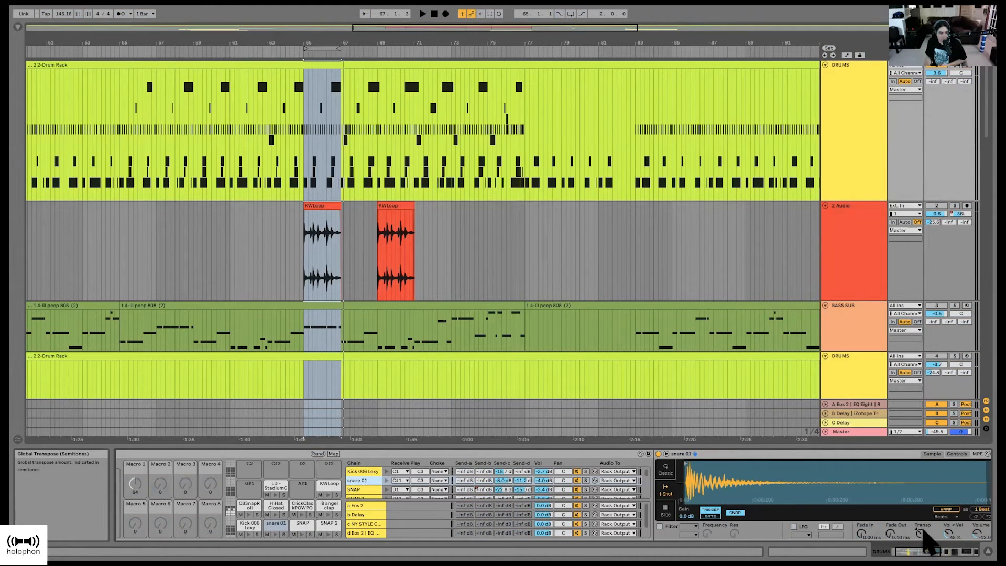
right_click(922, 529)
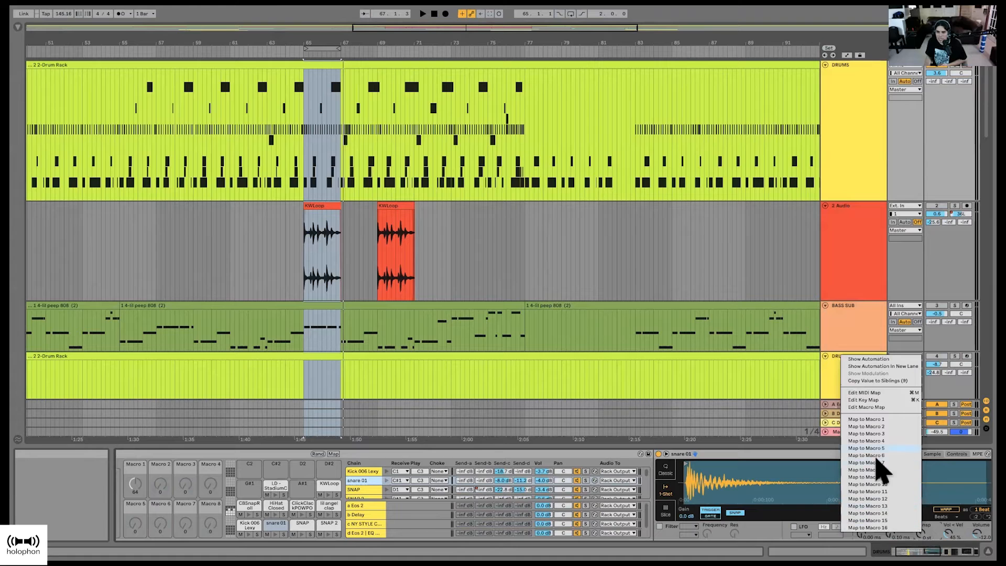
left_click(865, 419)
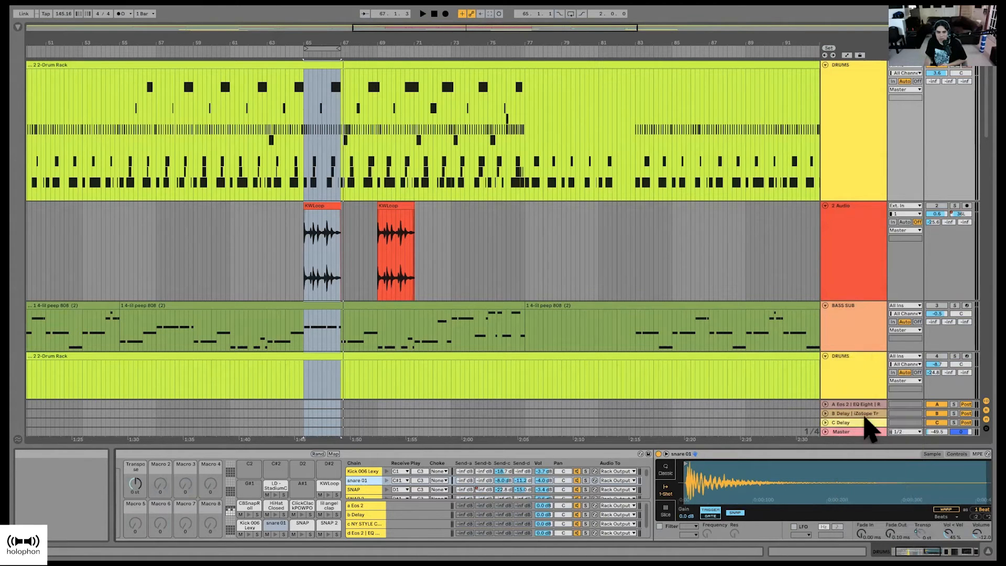
left_click(121, 474)
left_click_drag(206, 480, 211, 471)
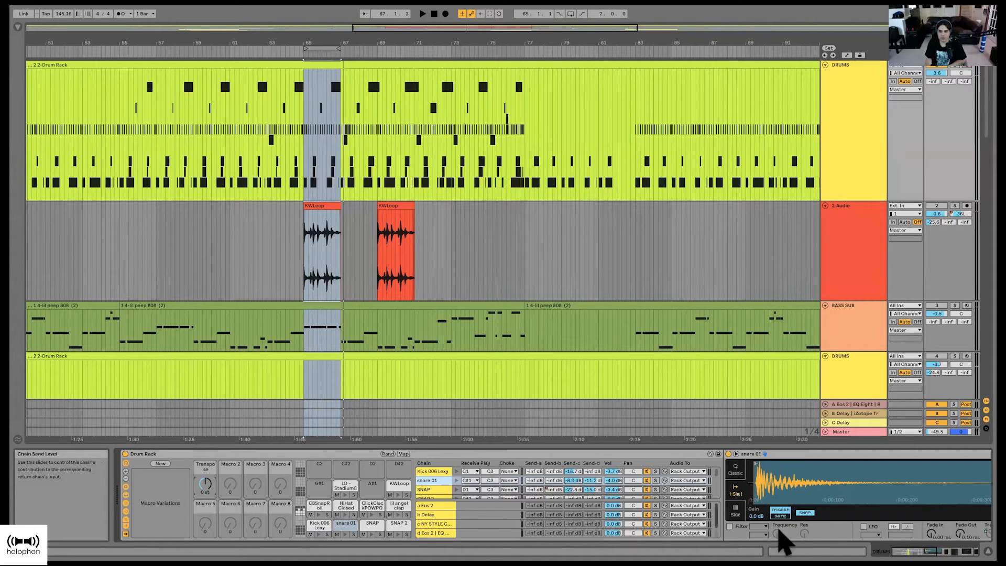
Step: Unmap the snare 01 sampler's Transpose control from its macro
scroll(807, 537, "right", 3)
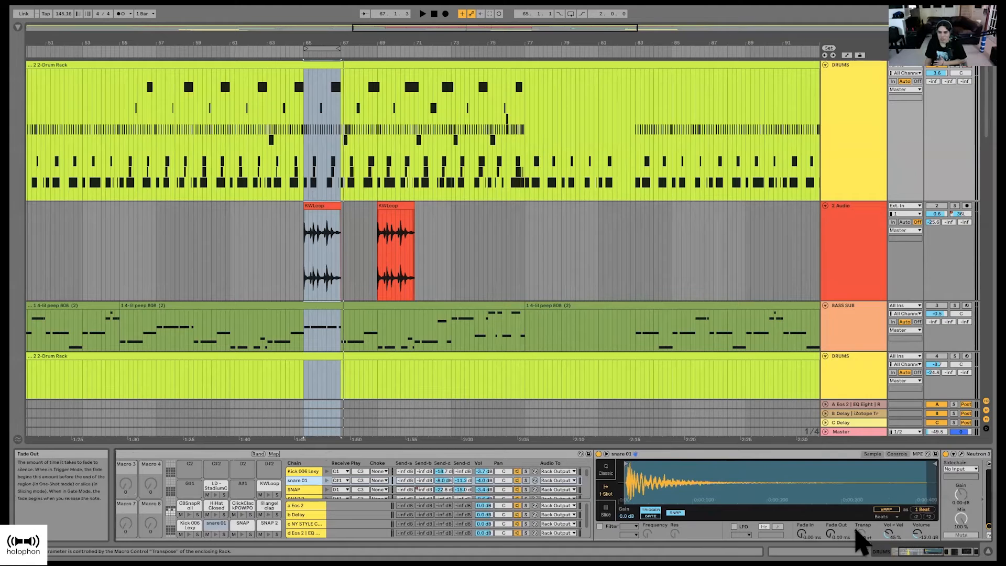
right_click(859, 534)
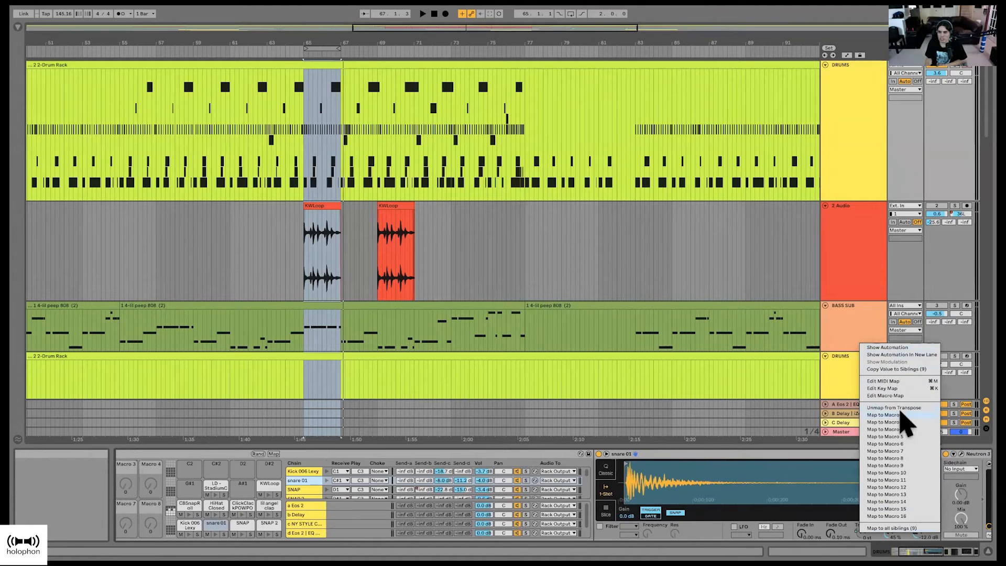
left_click(902, 406)
scroll(589, 516, "left", 3)
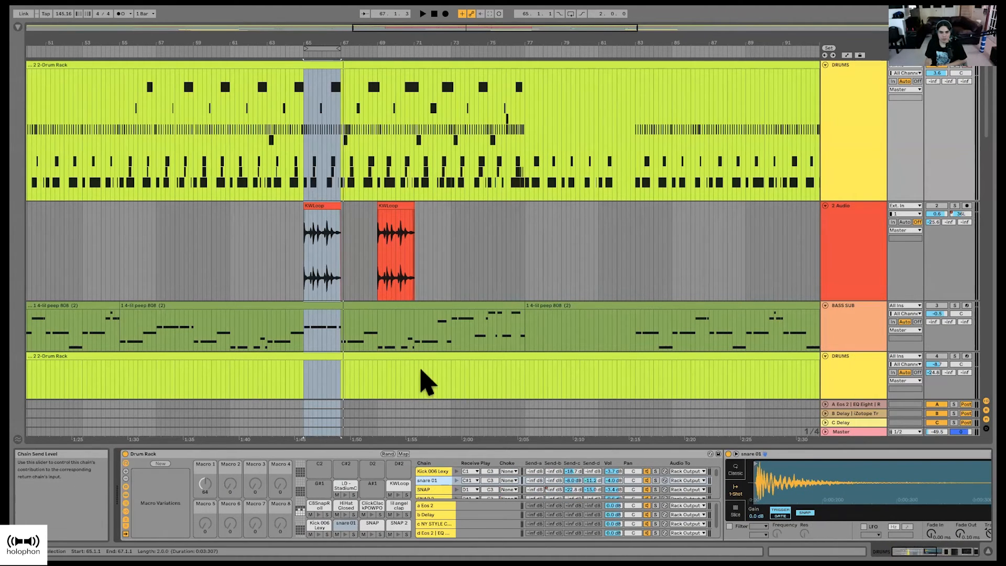
Step: Set the arrangement loop region to bars 65 to 69 and play the upper DRUMS track from bar 65
scroll(398, 157, "left", 2)
left_click_drag(370, 40, 506, 47)
key("super+shift+l")
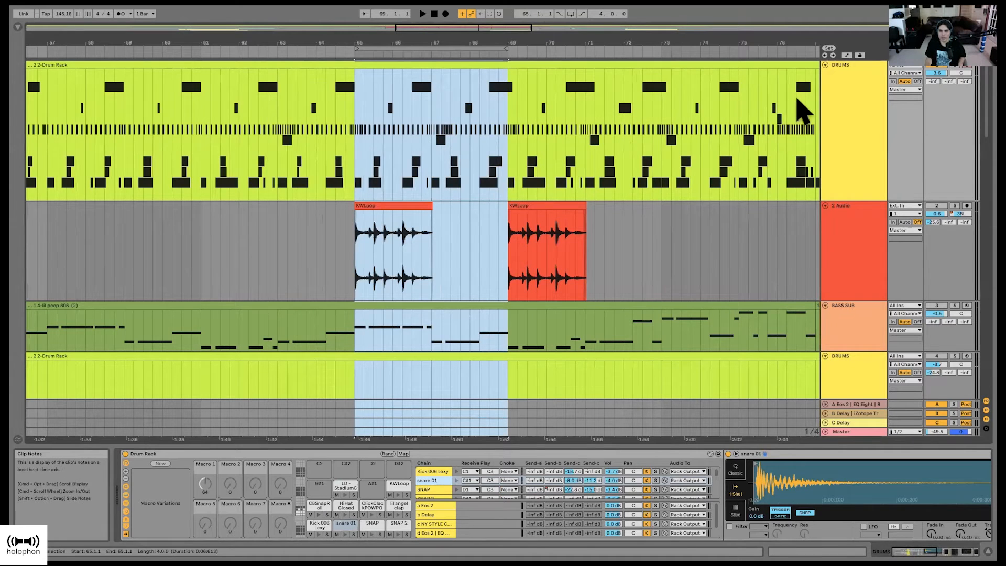
key("space")
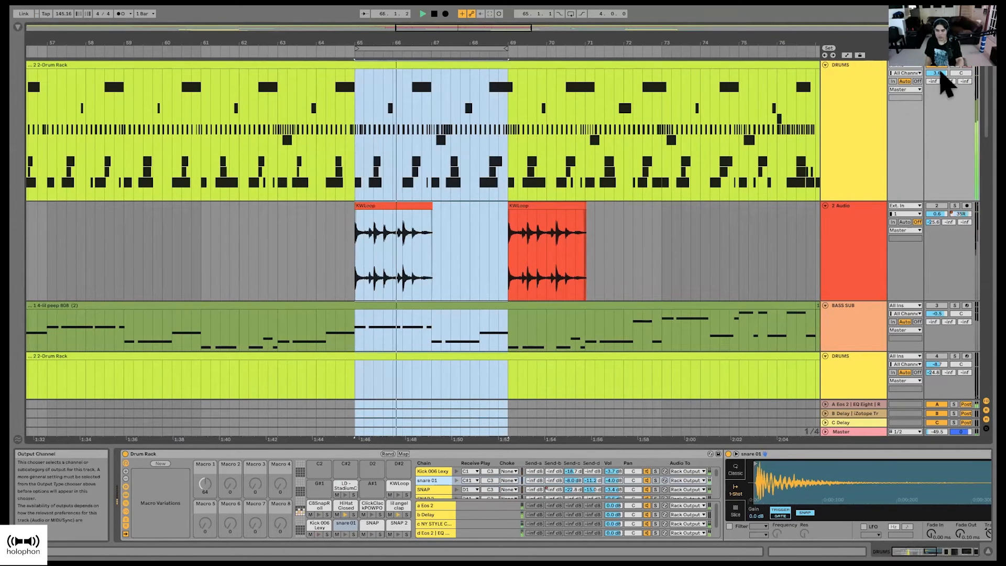
left_click(951, 66)
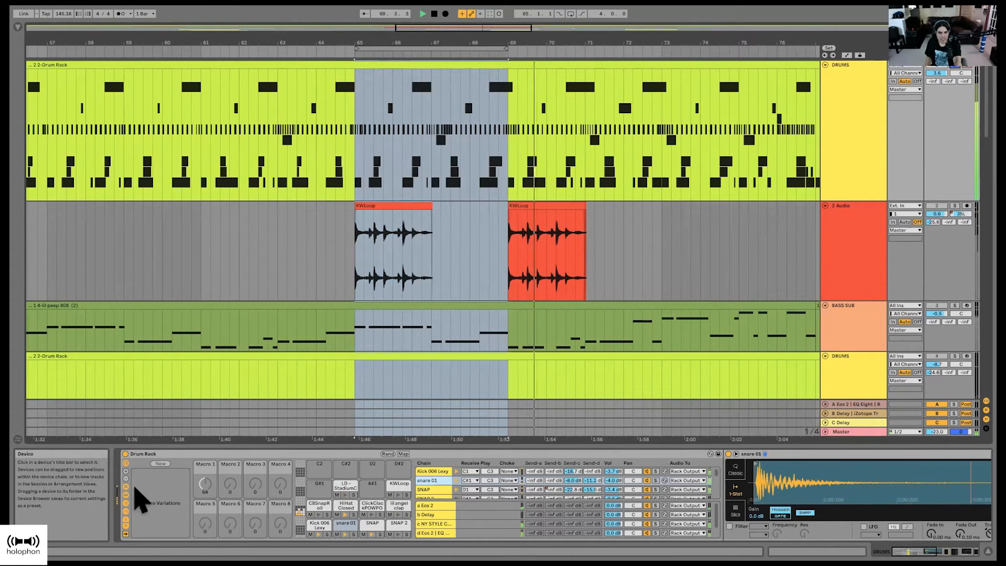
Step: Hide the Drum Rack's macro controls and macro variations
left_click(126, 463)
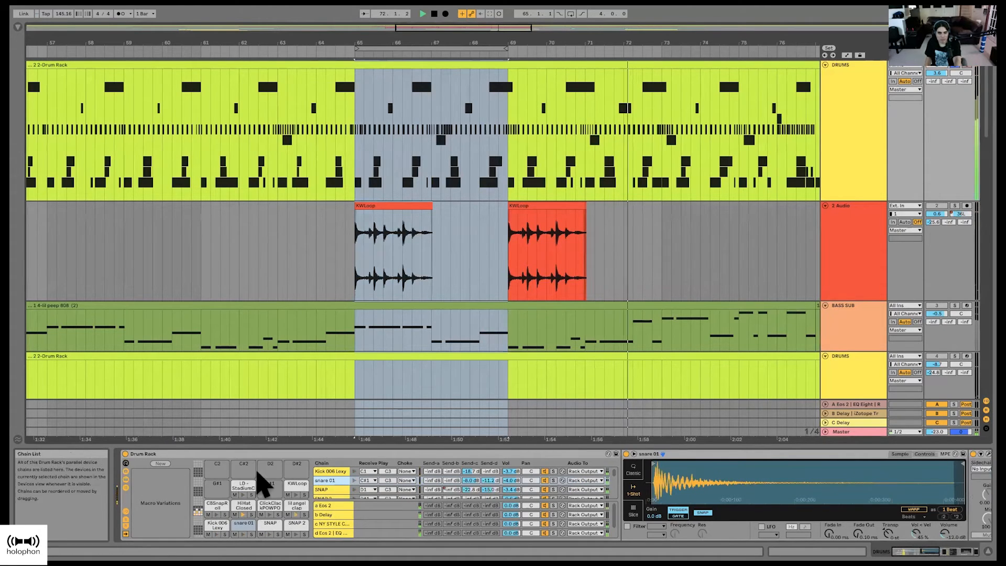
left_click(126, 471)
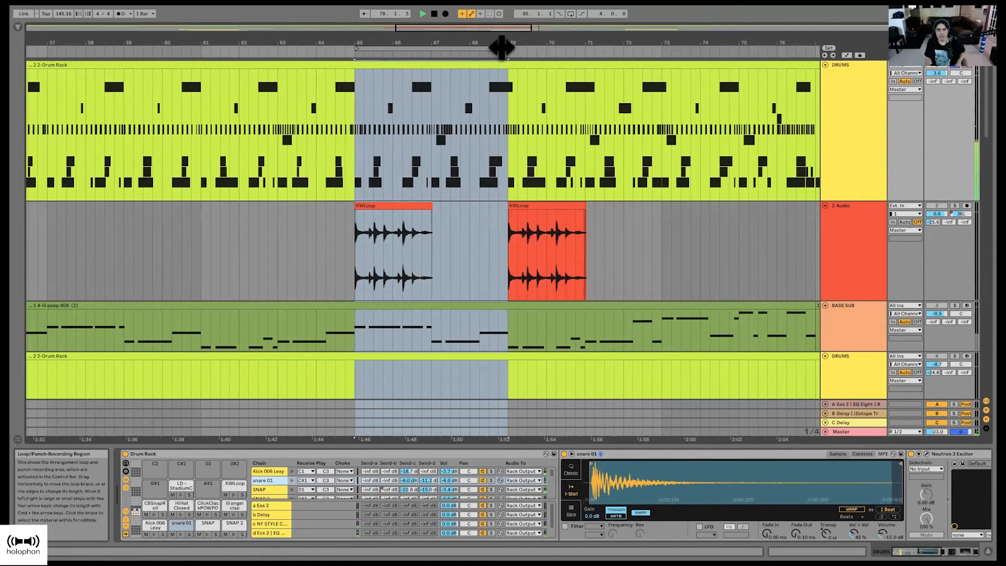
Step: Extend the arrangement loop region's end to bar 73 and play it with looping switched on
left_click_drag(501, 48, 655, 48)
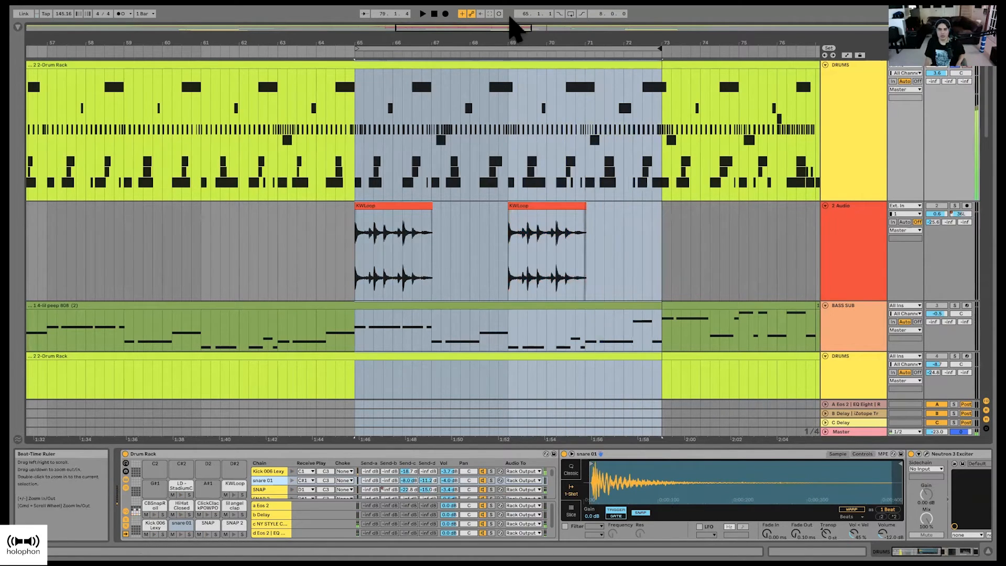
left_click(571, 14)
key("space")
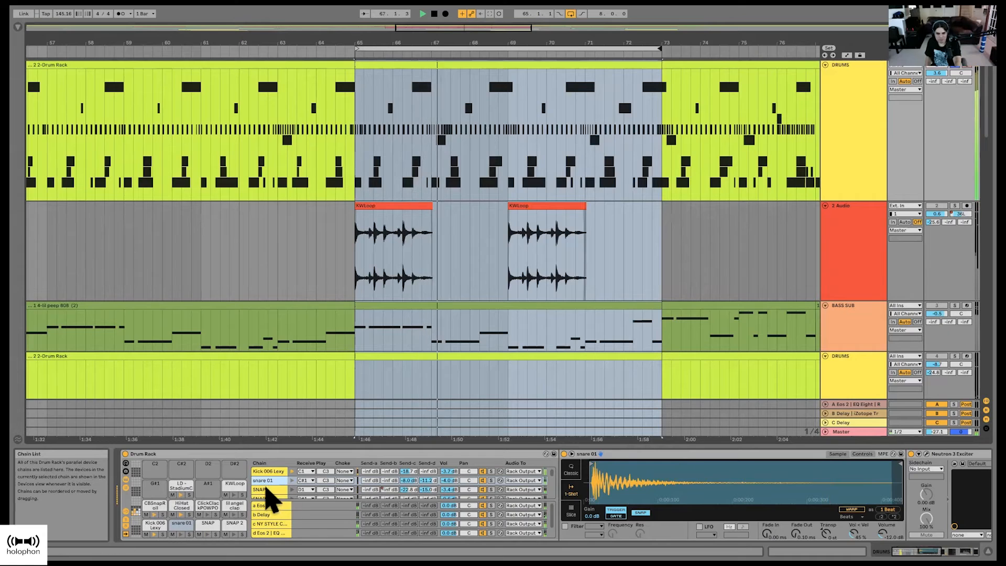
Step: Solo the SNAP chain in the Drum Rack while the loop plays
scroll(266, 473, "down", 2)
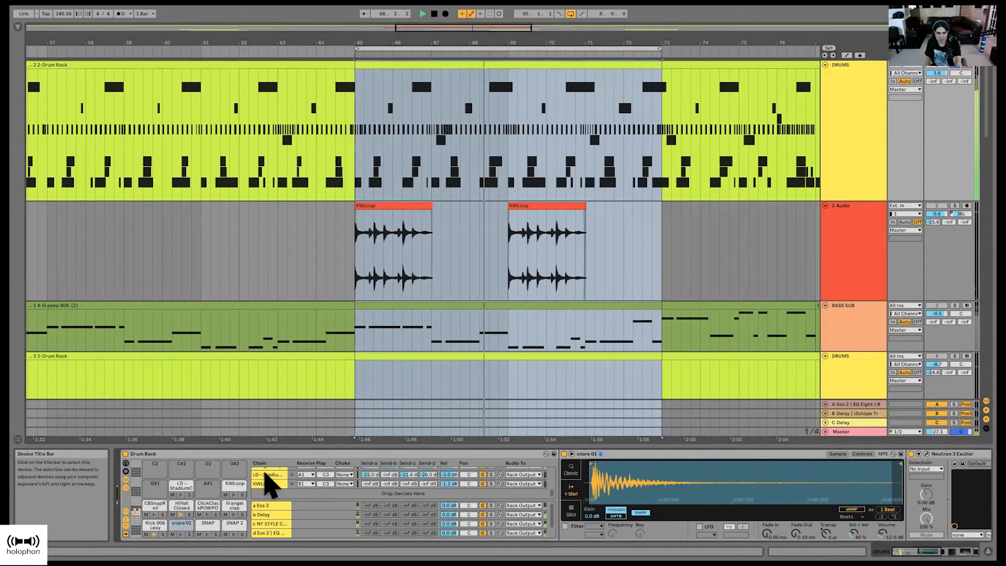
scroll(265, 477, "up", 1)
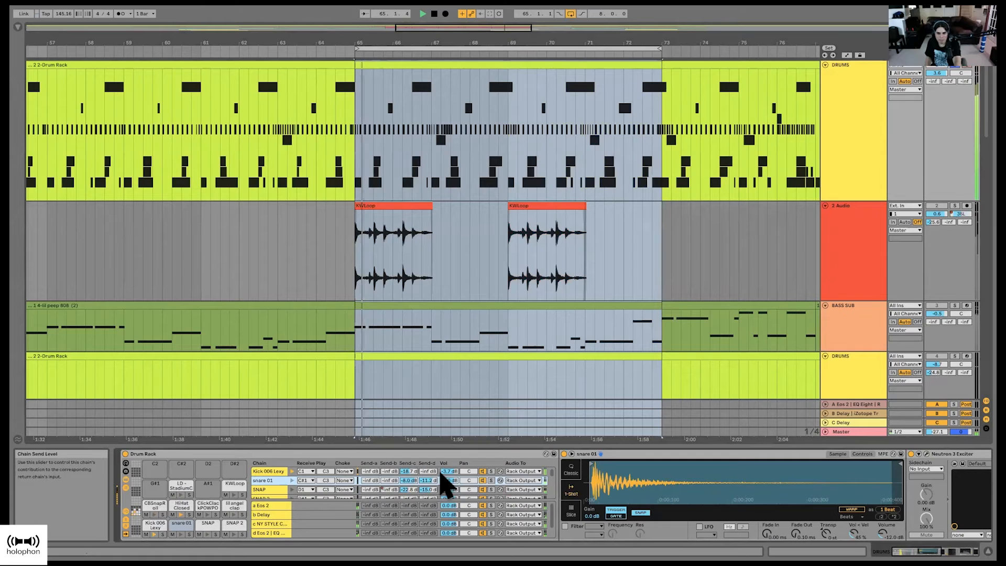
left_click(499, 471)
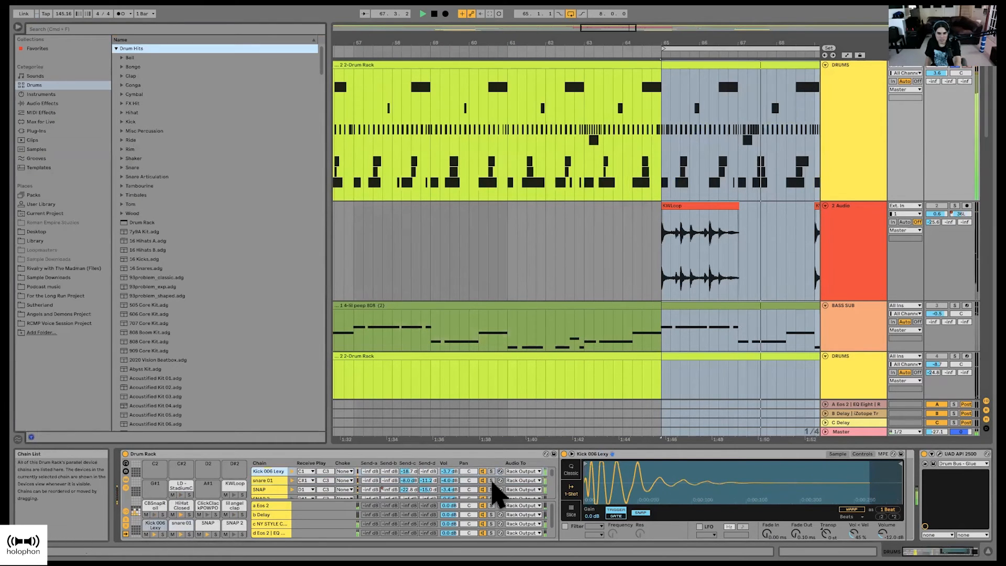
scroll(492, 484, "down", 1)
left_click(491, 483)
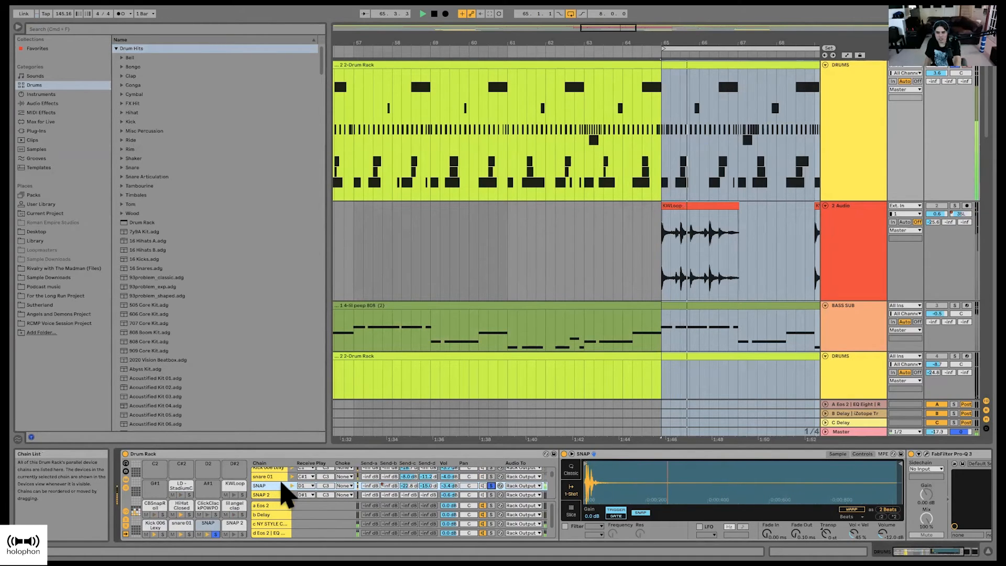
Step: Review the FabFilter Pro-Q 3 curve on the SNAP chain, then close the plug-in window
scroll(606, 478, "right", 5)
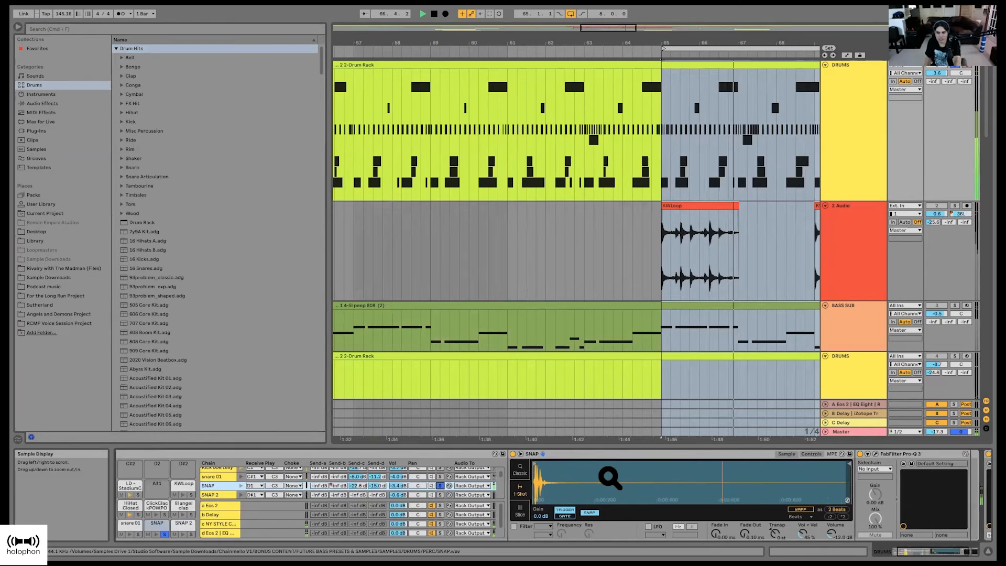
scroll(609, 478, "right", 2)
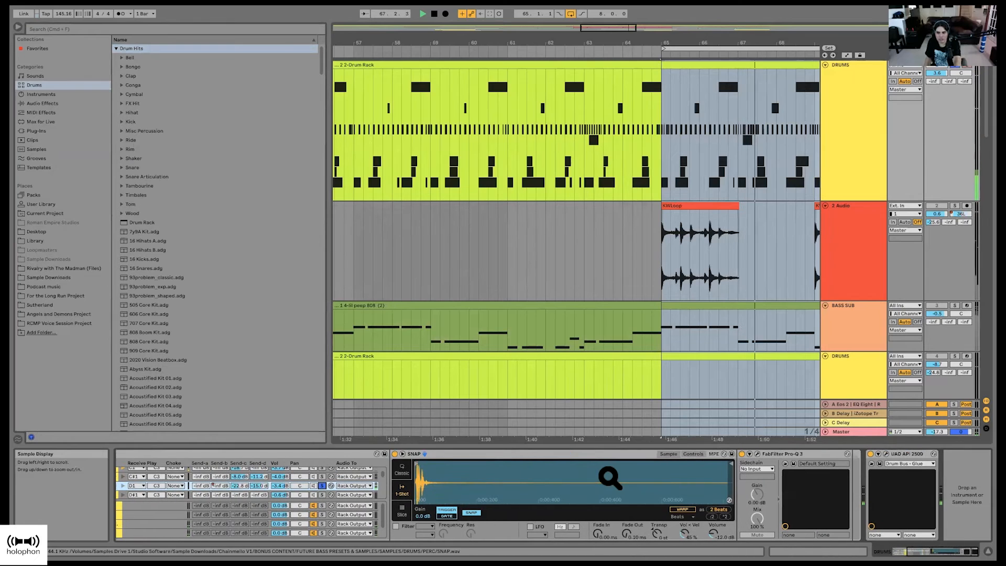
left_click(756, 453)
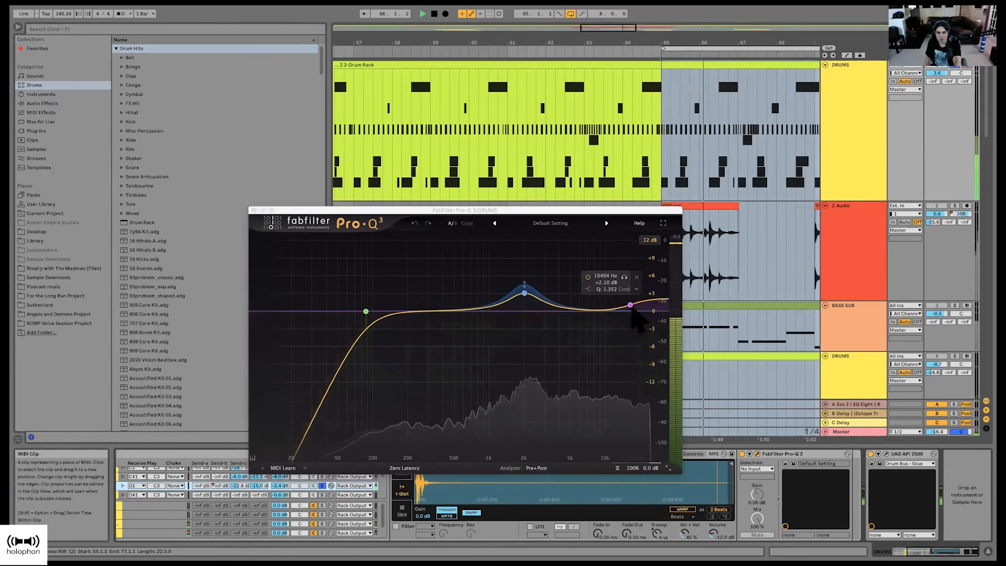
left_click(252, 210)
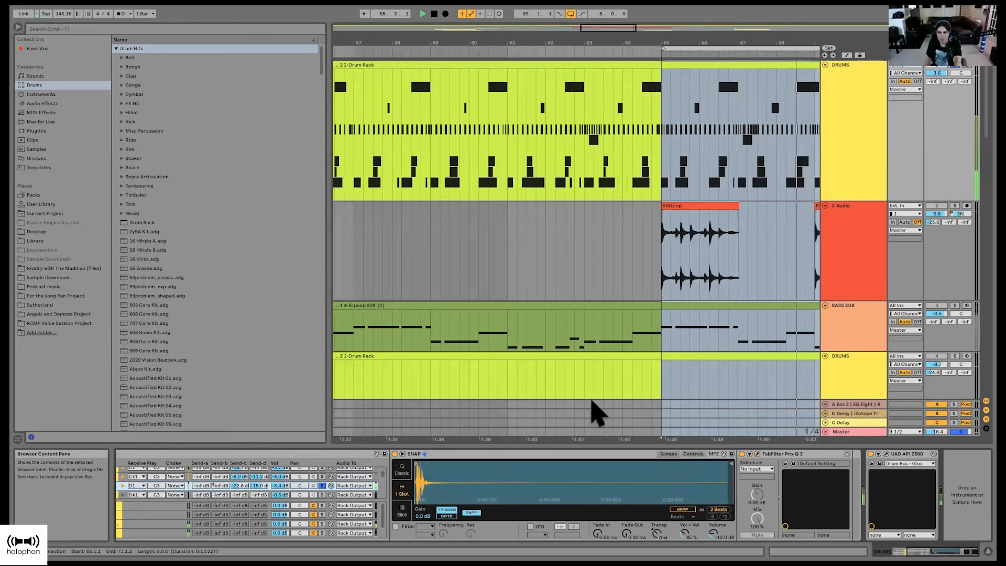
Step: Inspect the Eos 2 reverb settings on return chain a alongside the Drum Rack's send levels, then close the plug-in window
scroll(626, 480, "left", 2)
scroll(626, 481, "left", 3)
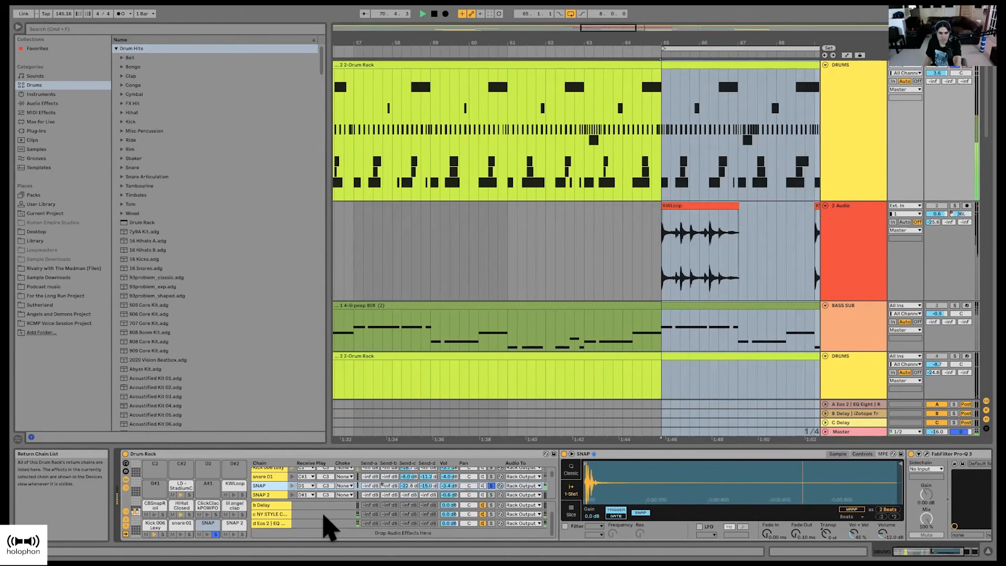
left_click(314, 505)
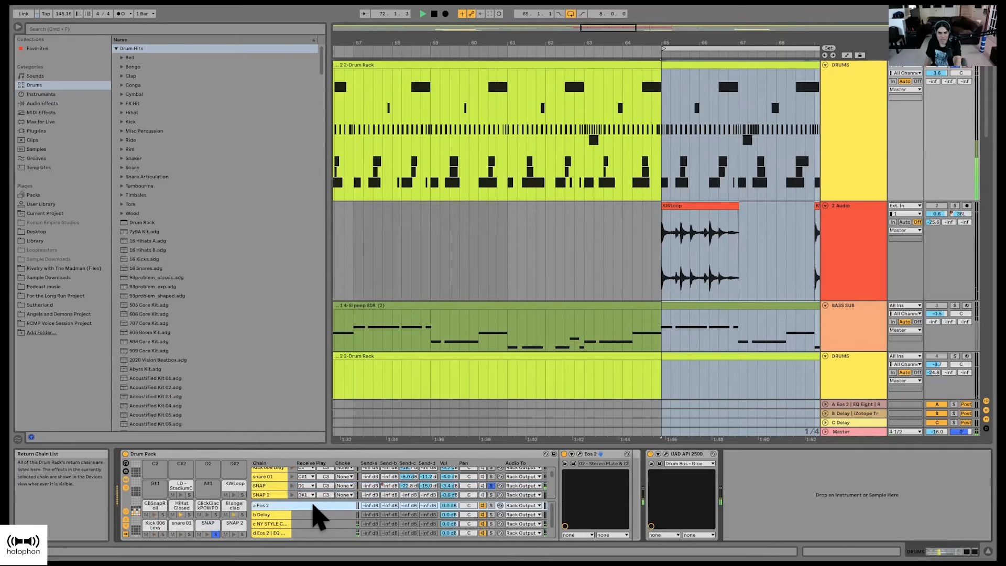
left_click(580, 454)
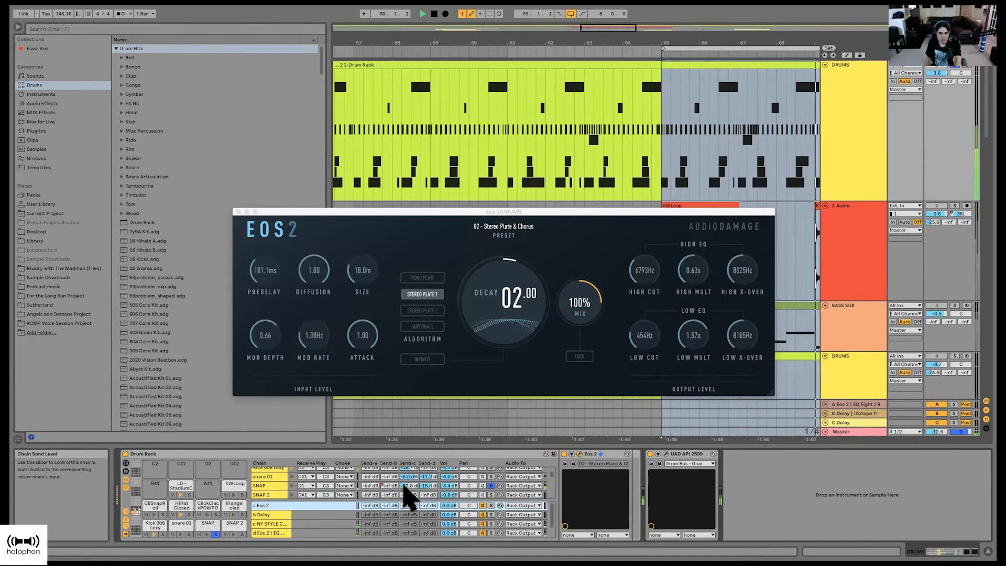
scroll(369, 492, "down", 2)
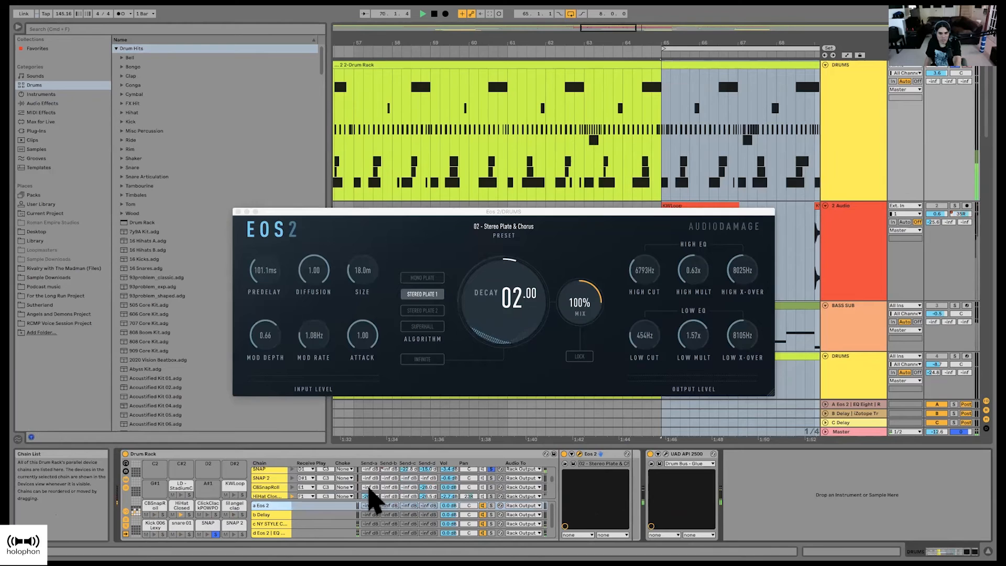
scroll(314, 519, "down", 1)
scroll(318, 532, "up", 1)
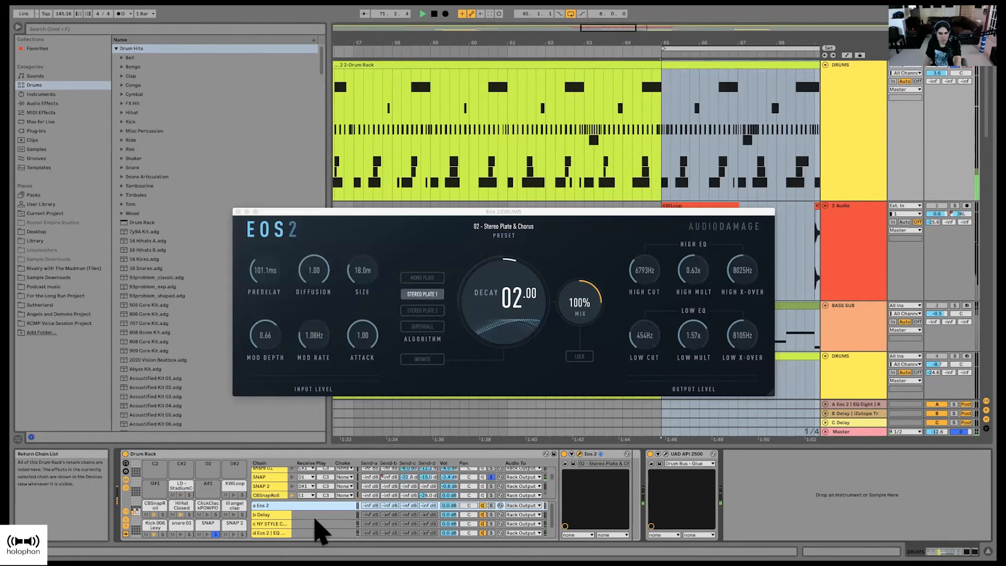
left_click(238, 212)
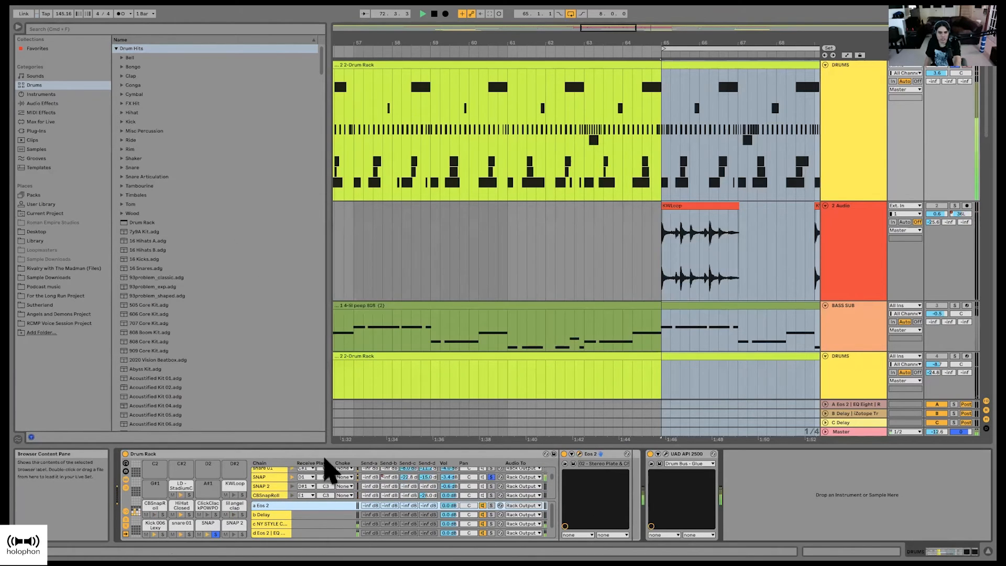
Step: Try raising the SNAP chain's Send-d level to 0.0 dB, then undo the send change
left_click(319, 532)
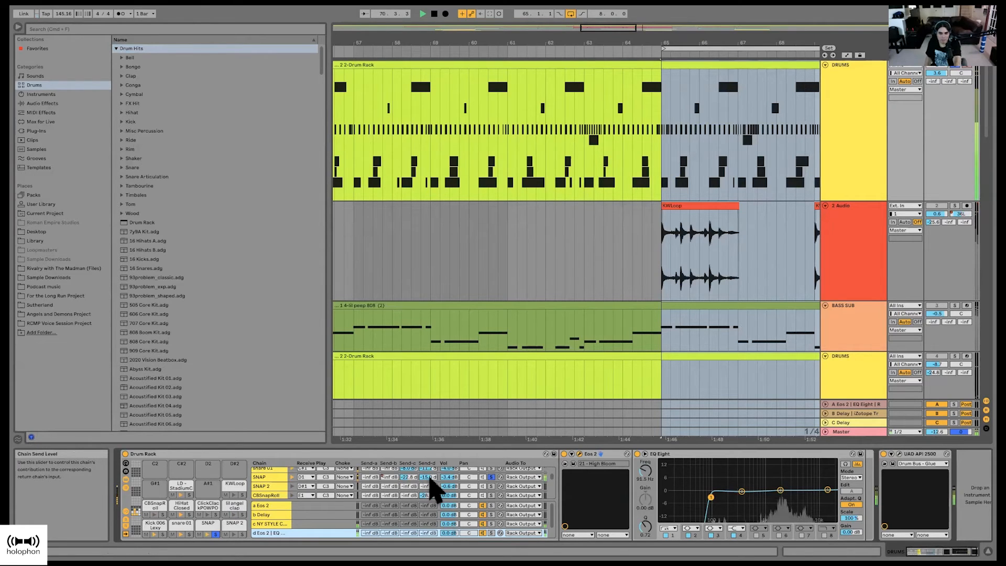
left_click_drag(427, 477, 426, 475)
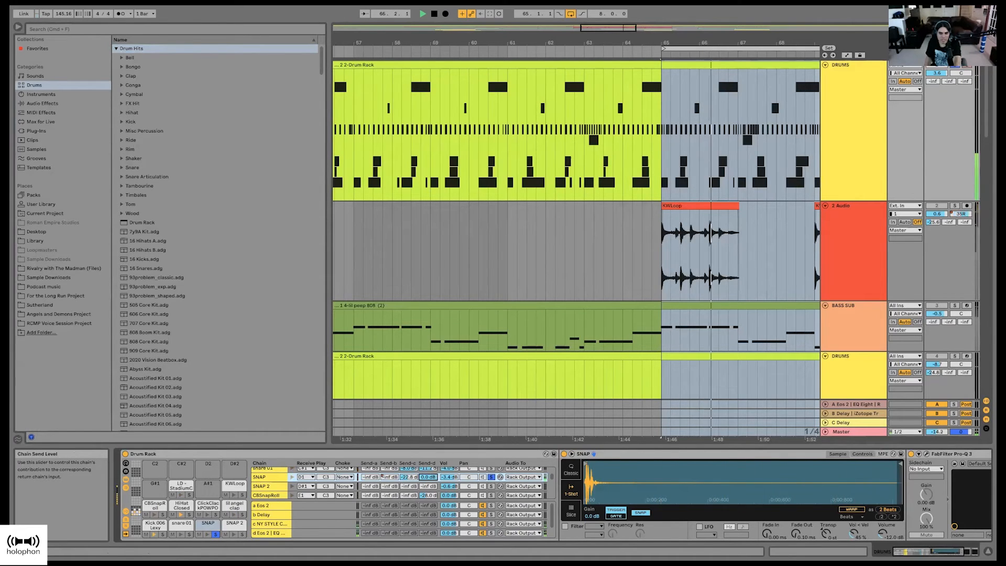
left_click_drag(426, 477, 427, 518)
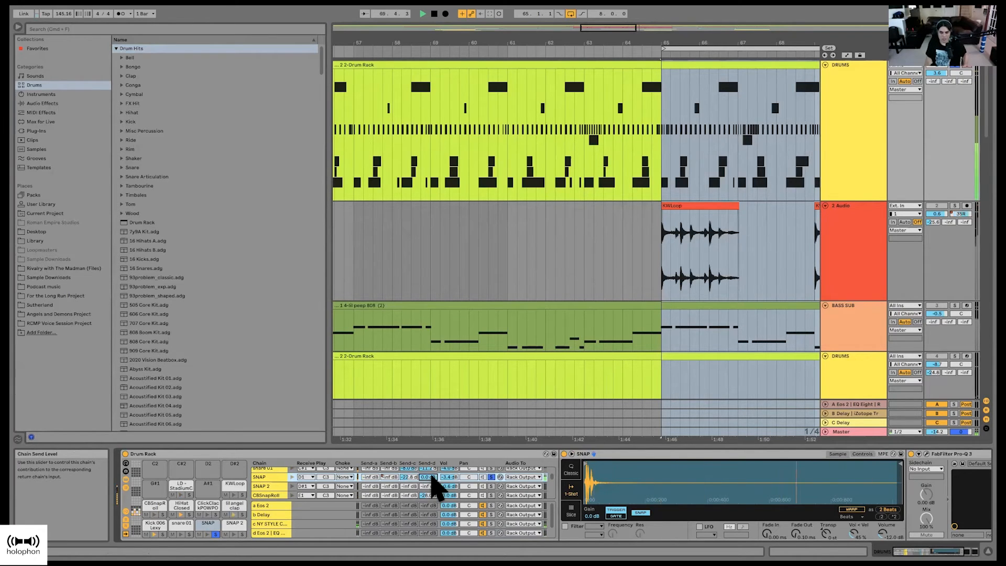
key("super+z")
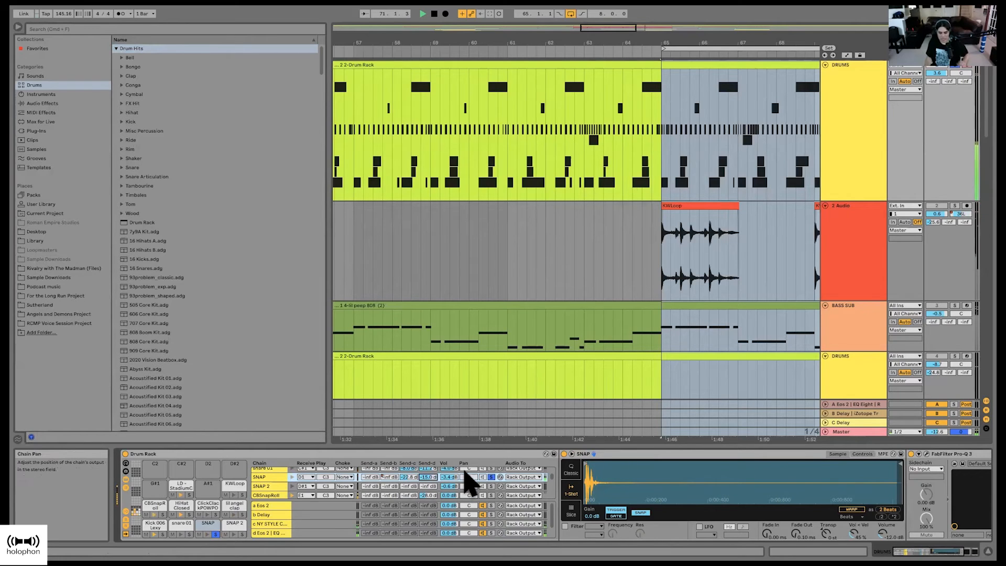
Step: Compare the devices on the Eos 2 and NY STYLE return chains with the SNAP chain
left_click(324, 514)
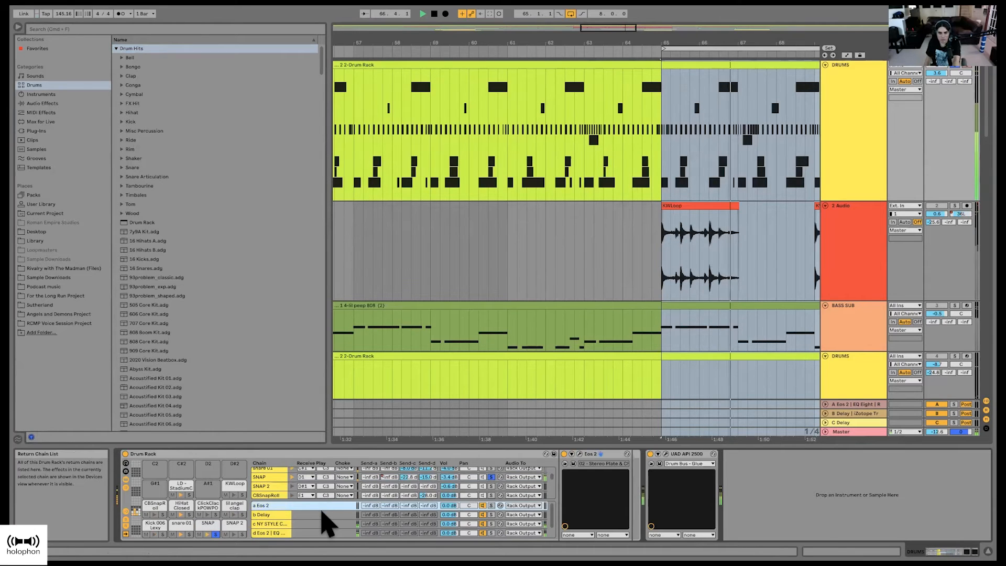
left_click(321, 524)
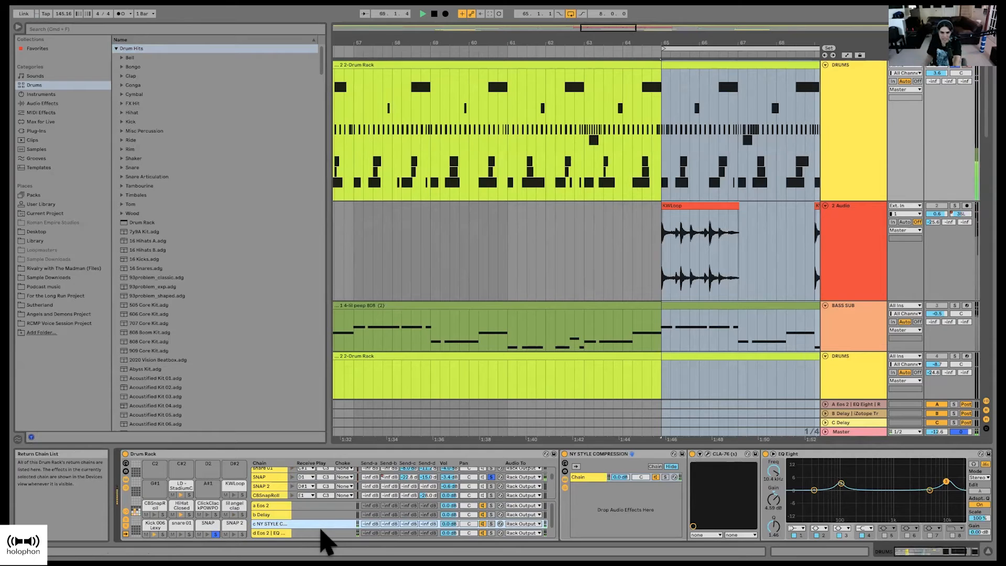
left_click(271, 477)
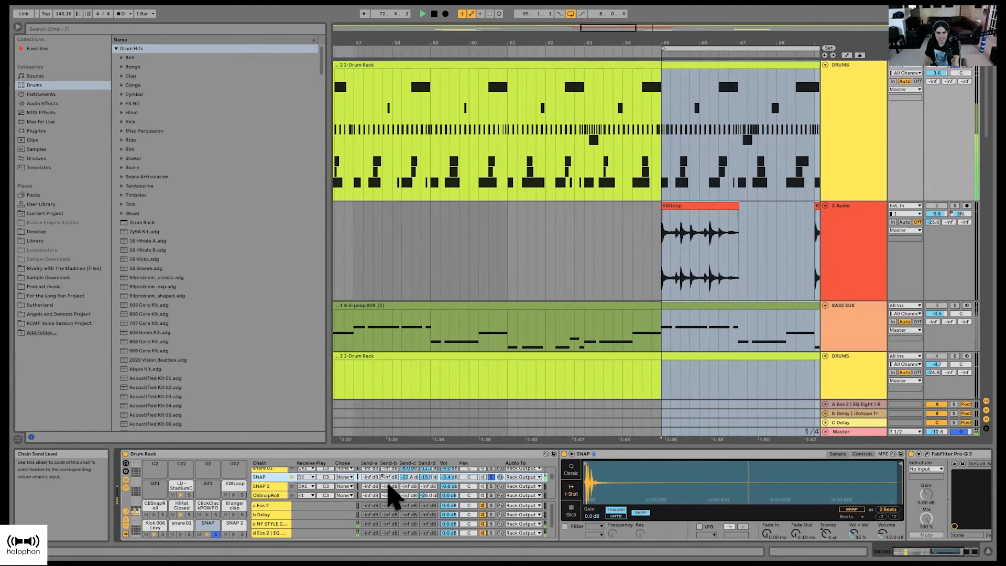
Step: Examine the CLA-76 compressor and EQ Eight on the NY STYLE compression return chain, closing the CLA-76 window when done
left_click(298, 523)
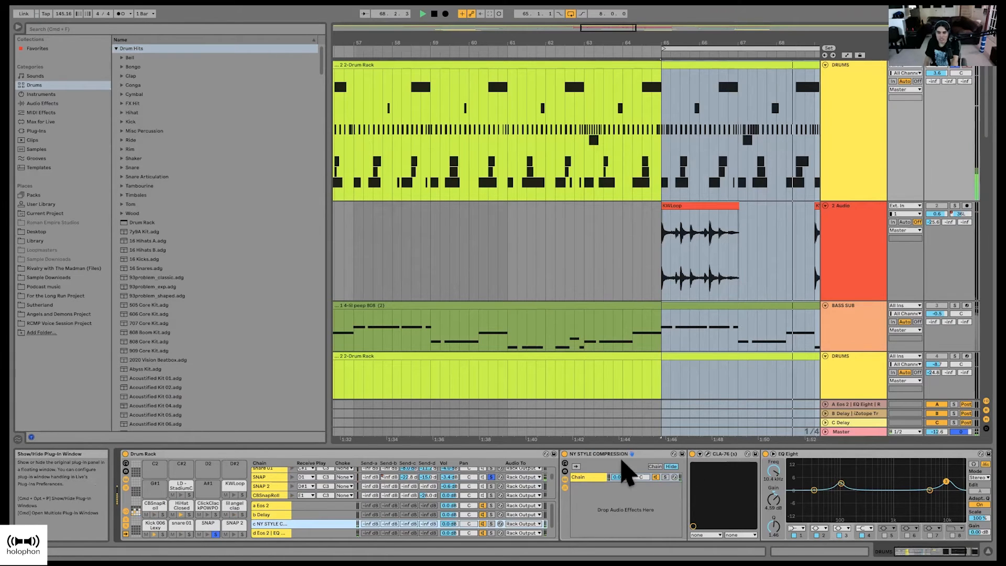
scroll(697, 476, "right", 3)
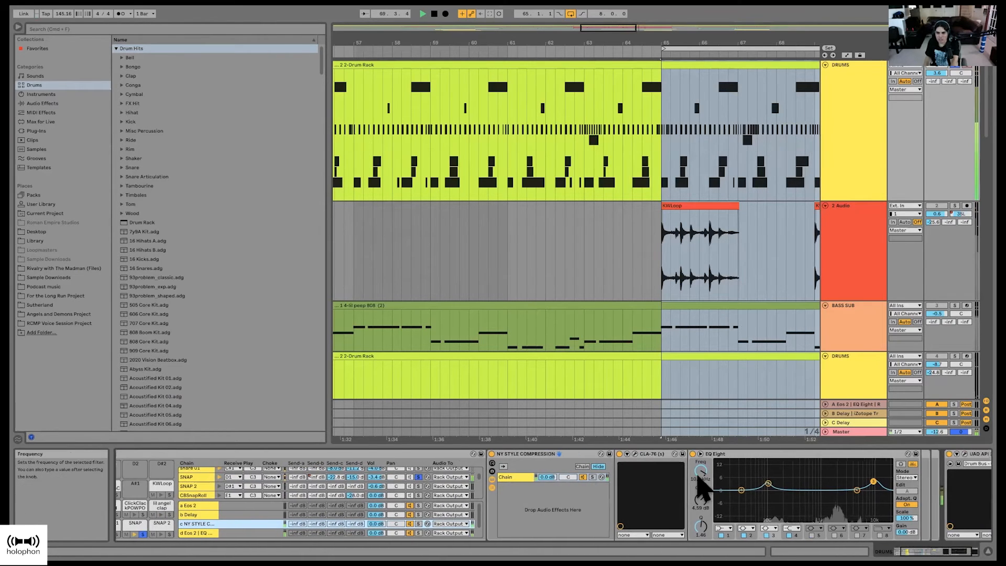
scroll(700, 487, "right", 3)
left_click(555, 453)
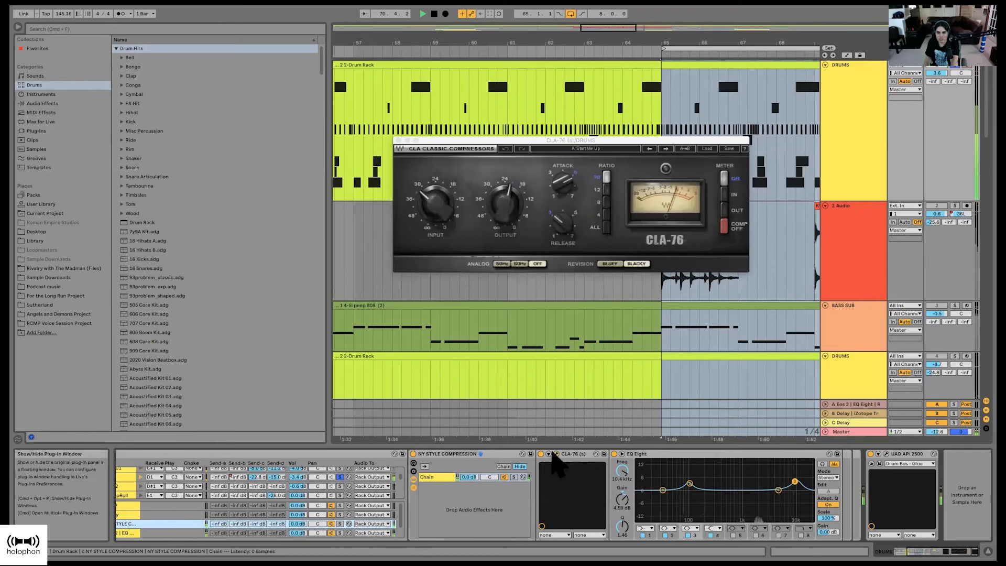
left_click_drag(577, 139, 568, 186)
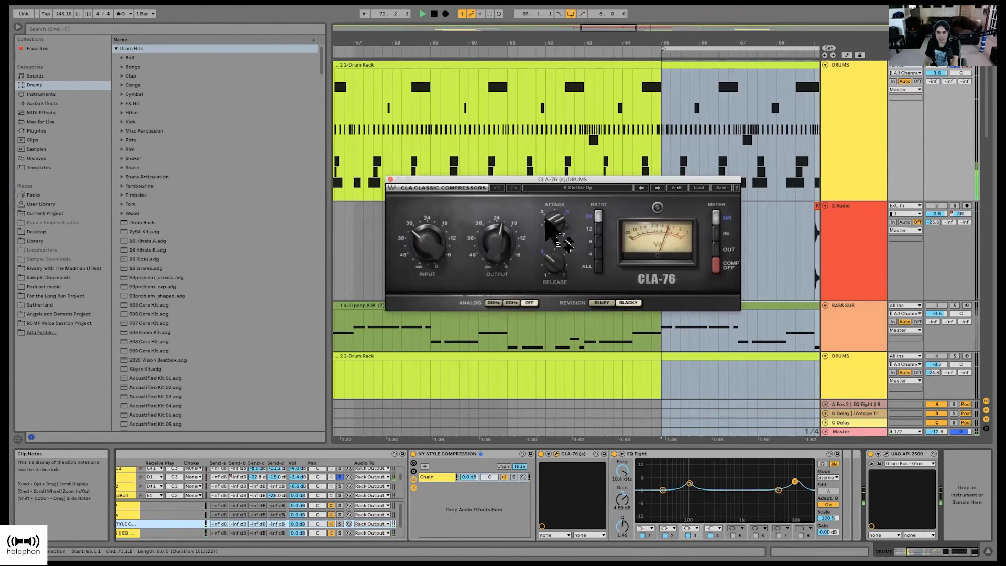
left_click(390, 180)
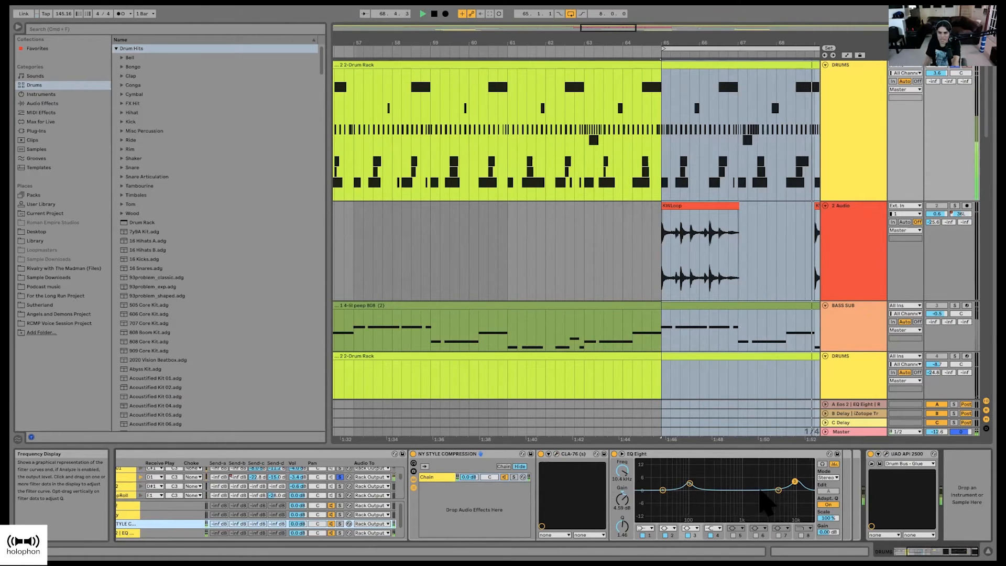
scroll(734, 476, "left", 5)
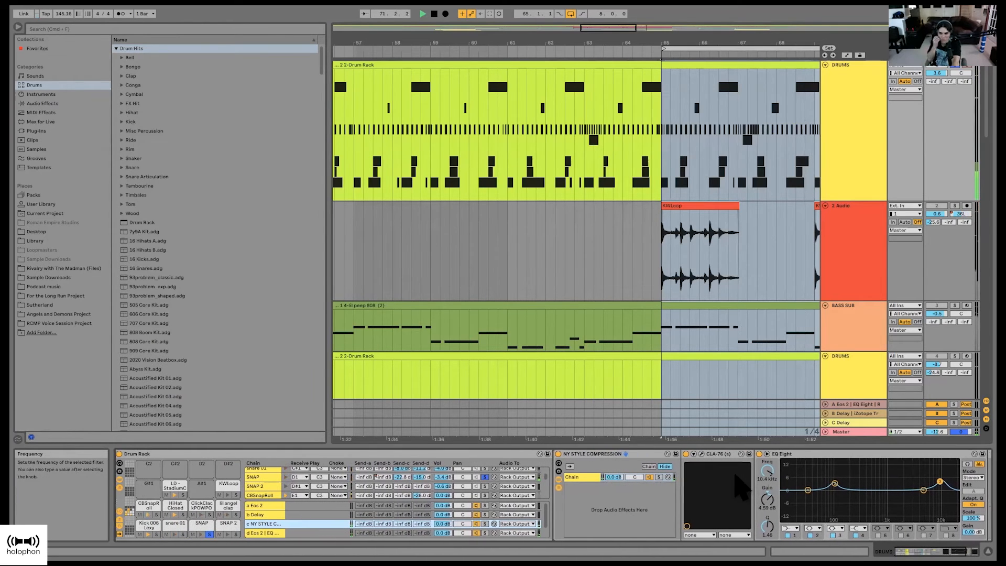
scroll(662, 503, "right", 5)
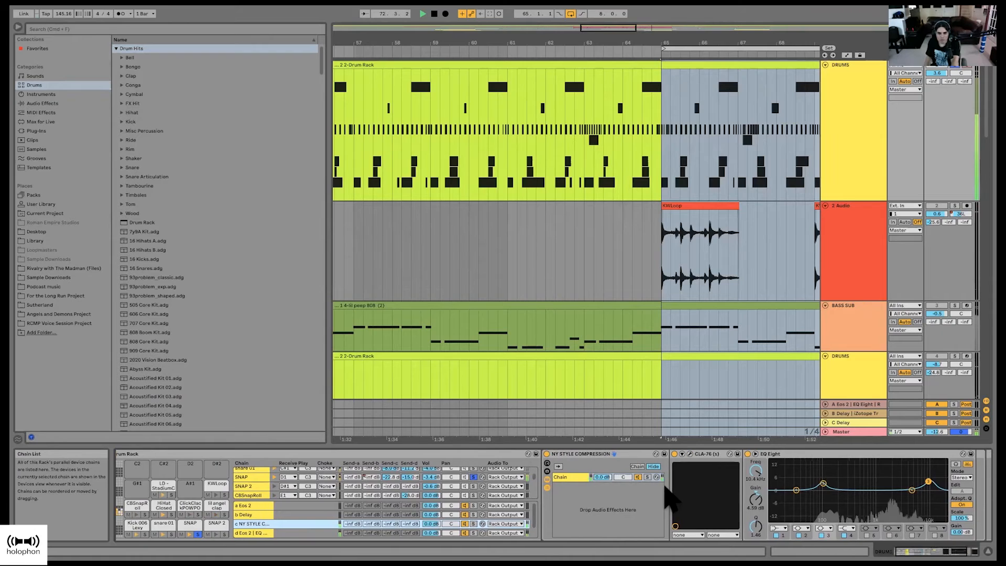
Step: Reselect the SNAP chain and examine the UAD API 2500 bus compressor at the end of the DRUMS device chain, then close its window
scroll(673, 500, "left", 3)
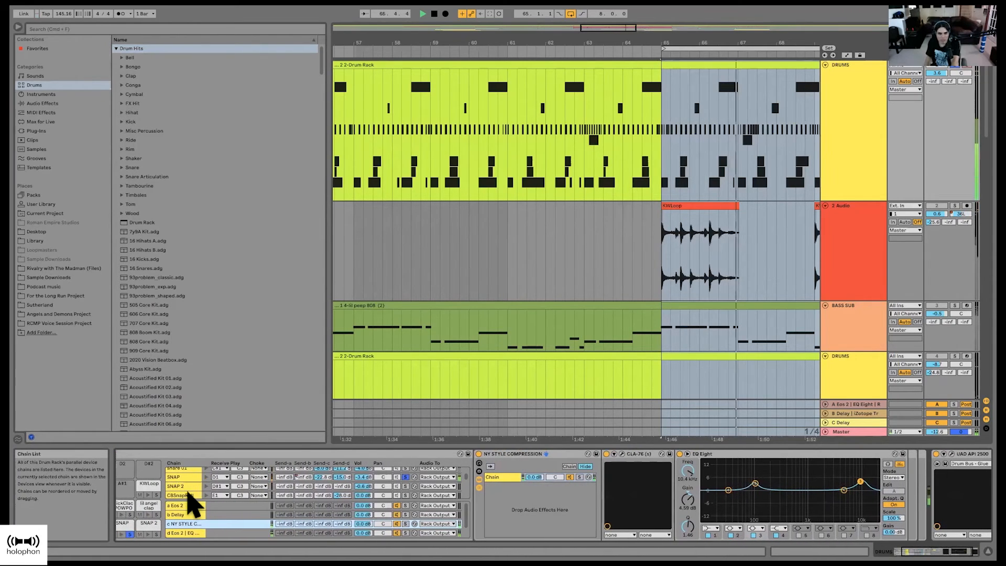
scroll(190, 490, "up", 2)
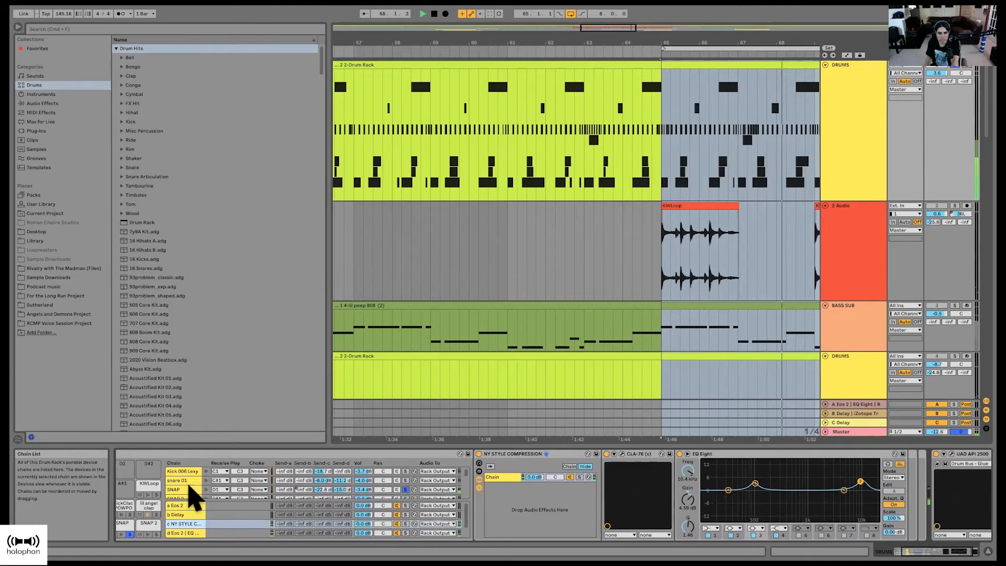
left_click(189, 487)
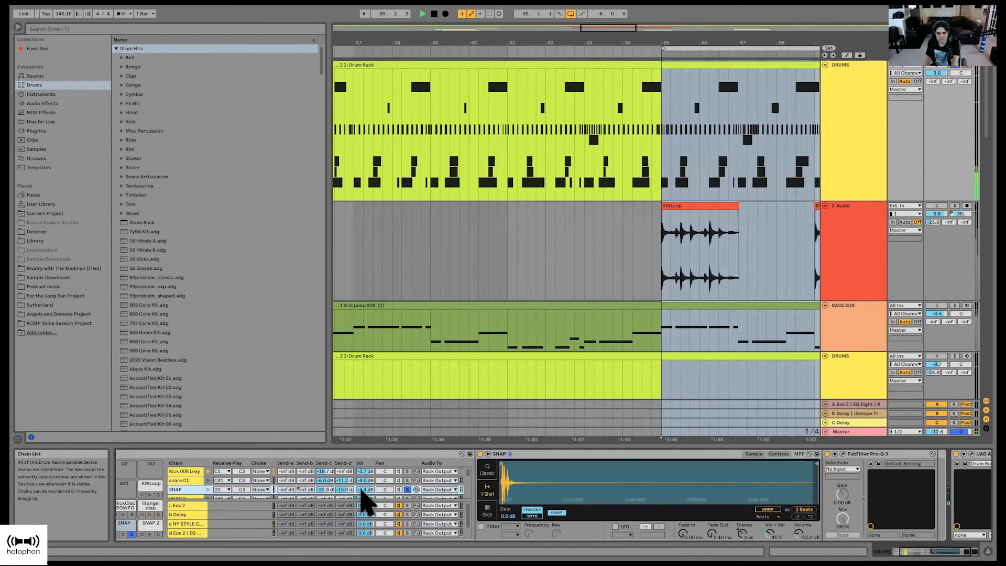
scroll(601, 489, "right", 4)
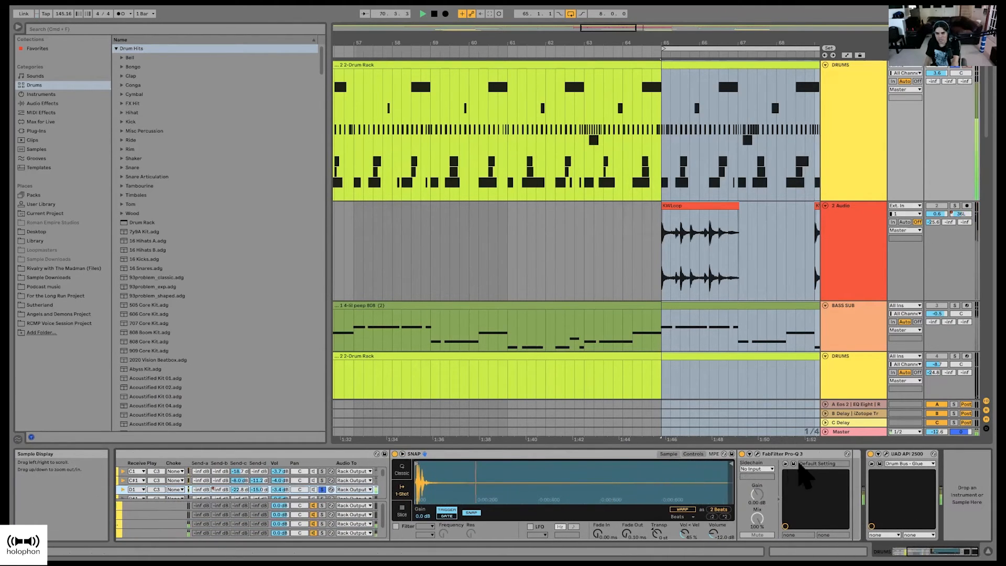
scroll(328, 503, "left", 8)
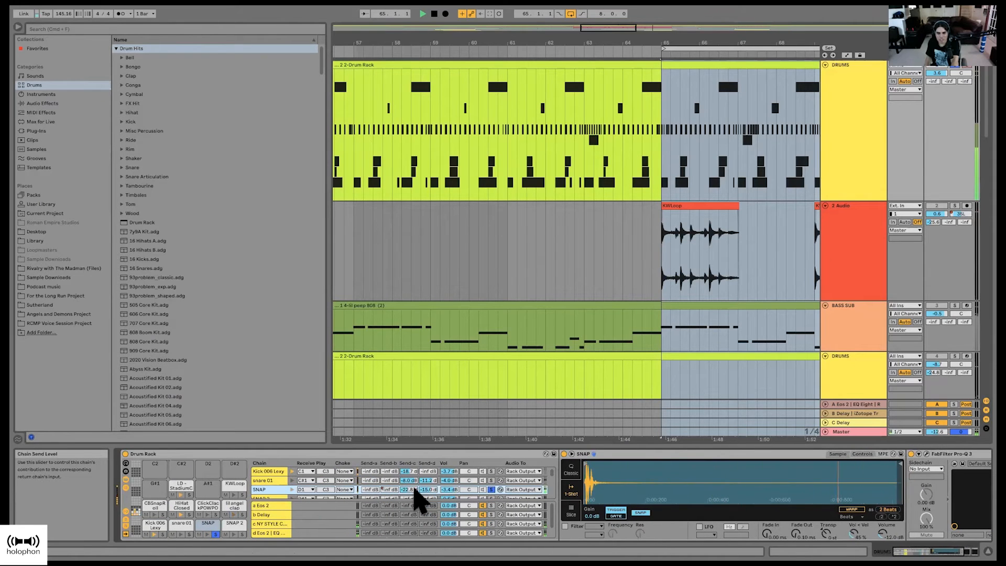
scroll(521, 532, "right", 8)
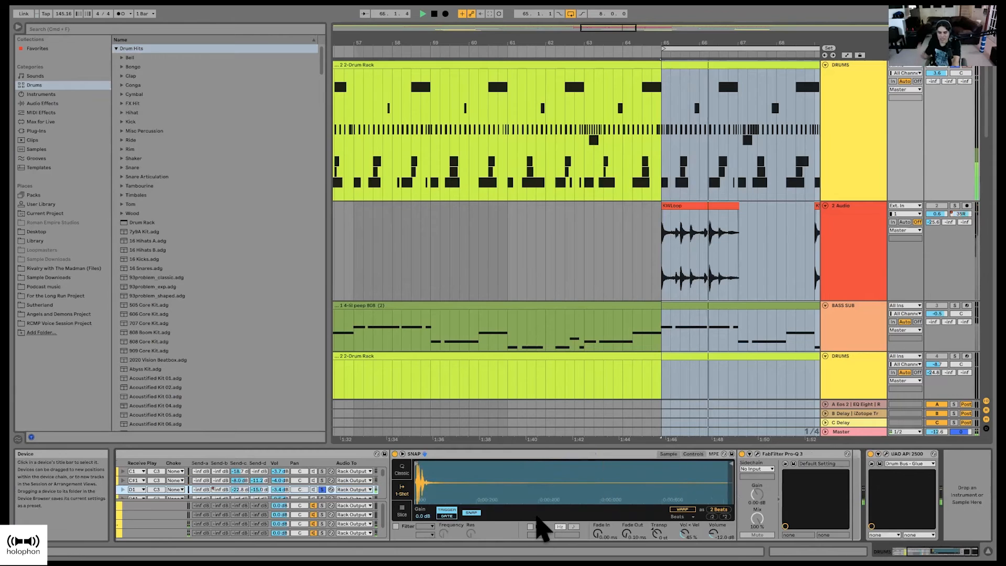
left_click(886, 454)
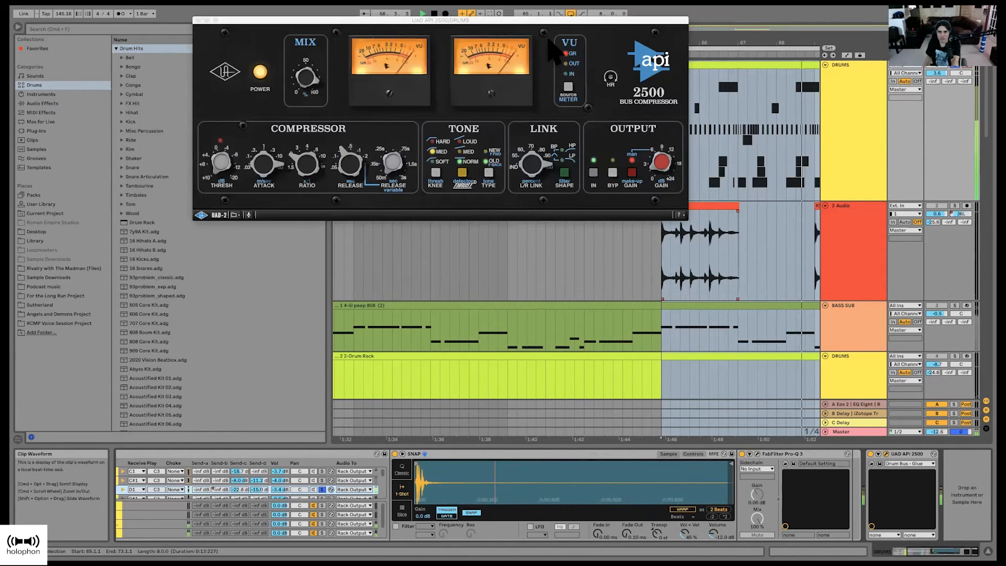
left_click_drag(554, 21, 613, 169)
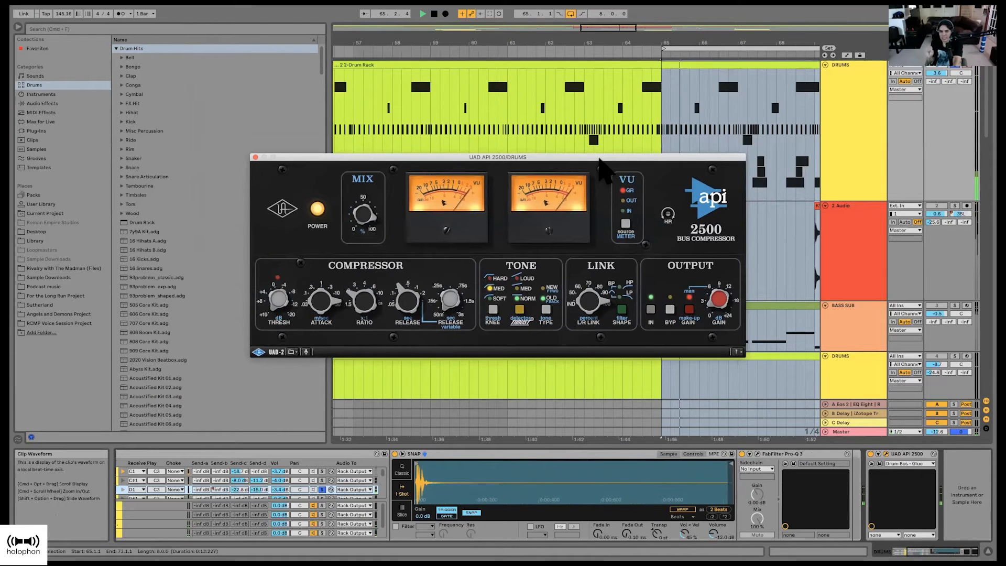
left_click(870, 453)
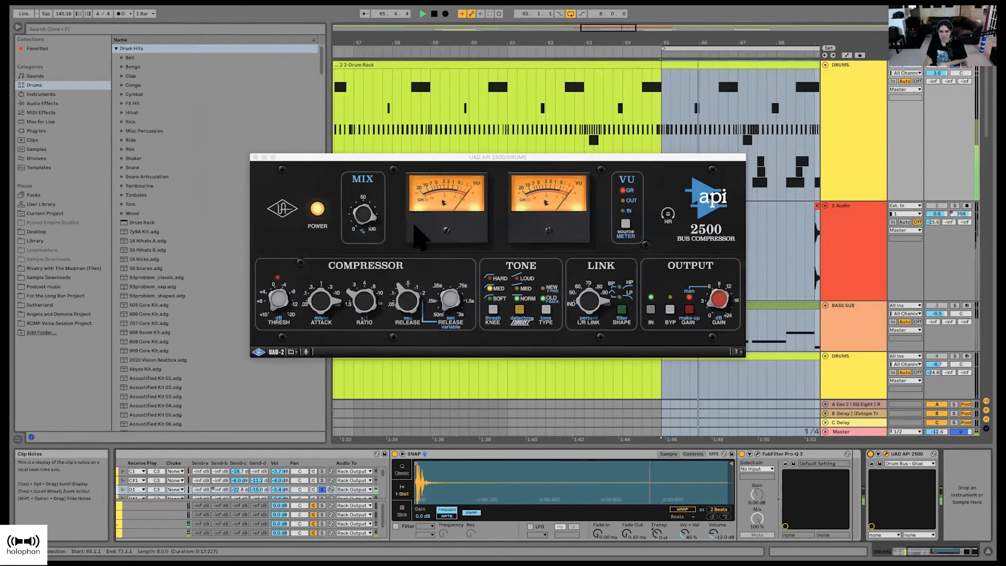
left_click(255, 157)
Step: Zoom the arrangement out to show the whole loop region from bar 65 to 73 and bring the Drum Rack's chain list back into view
left_click_drag(732, 56, 520, 45)
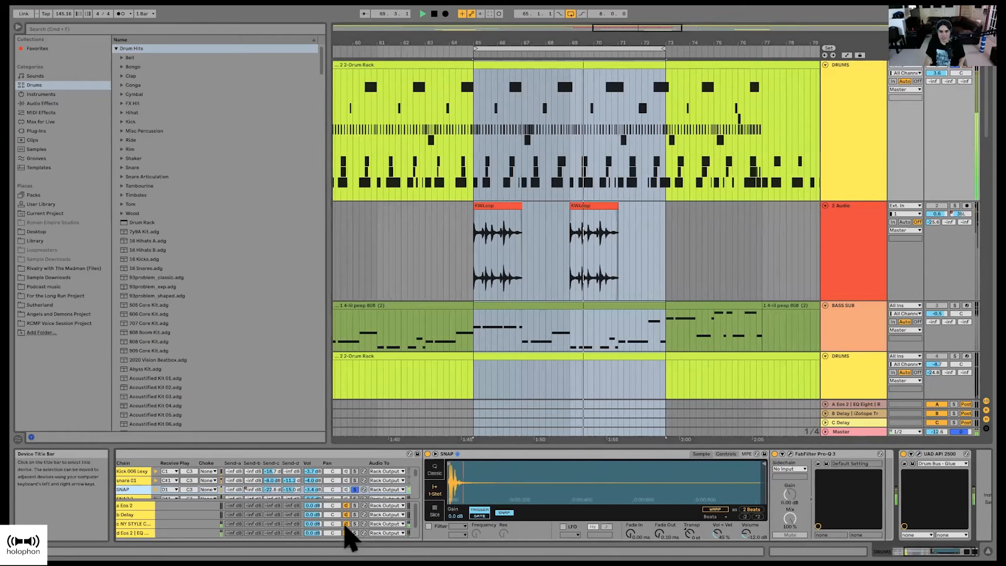
scroll(345, 524, "left", 5)
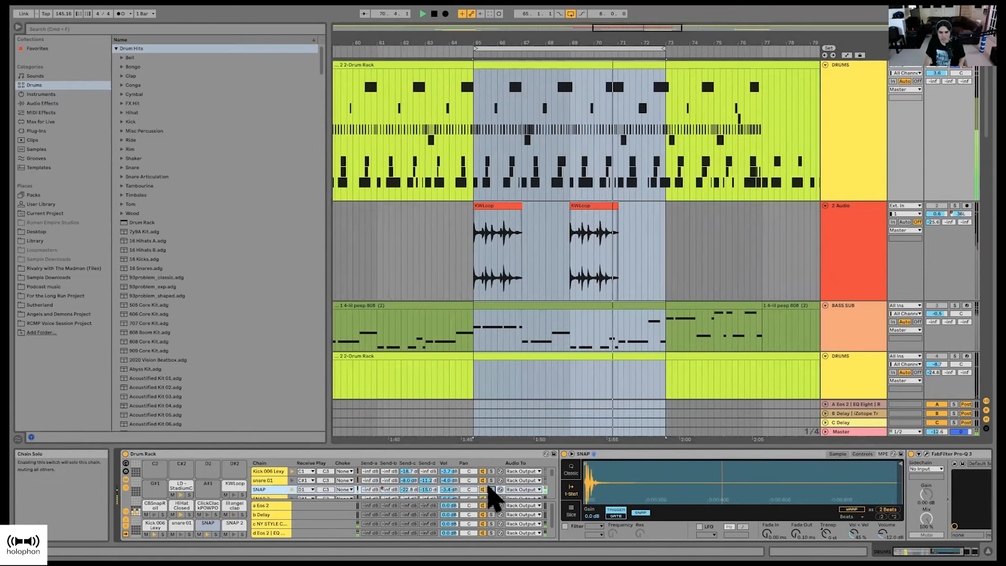
Step: Solo the CBSnapRoll chain in the Drum Rack and shorten the loop to the single bar from 67 to 68
scroll(309, 482, "down", 5)
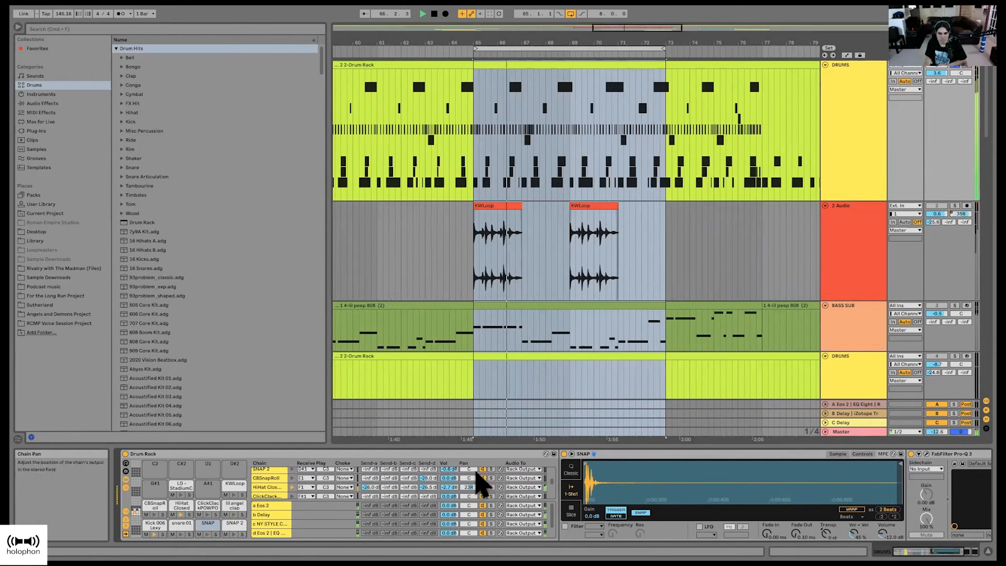
left_click(491, 477)
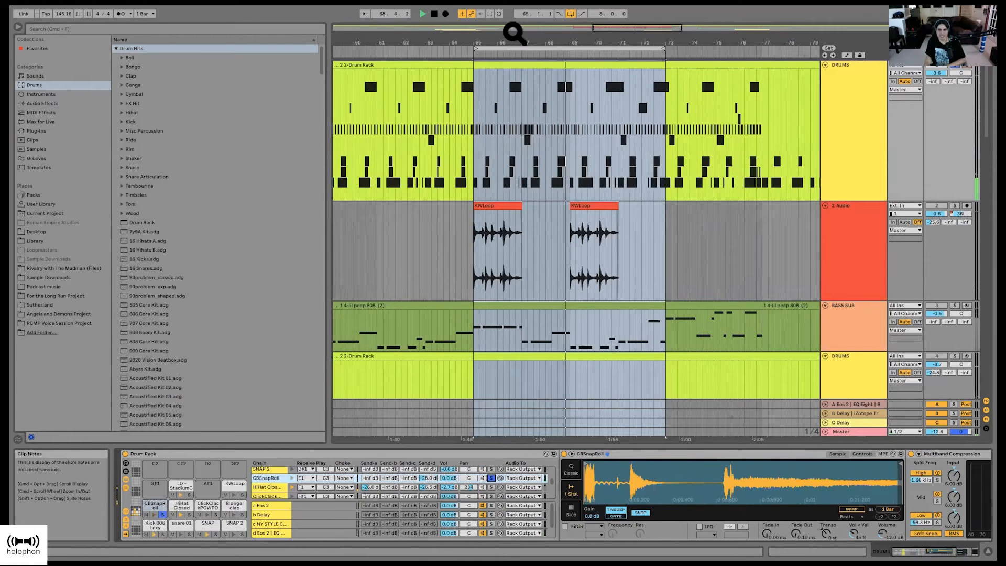
left_click_drag(516, 35, 514, 42)
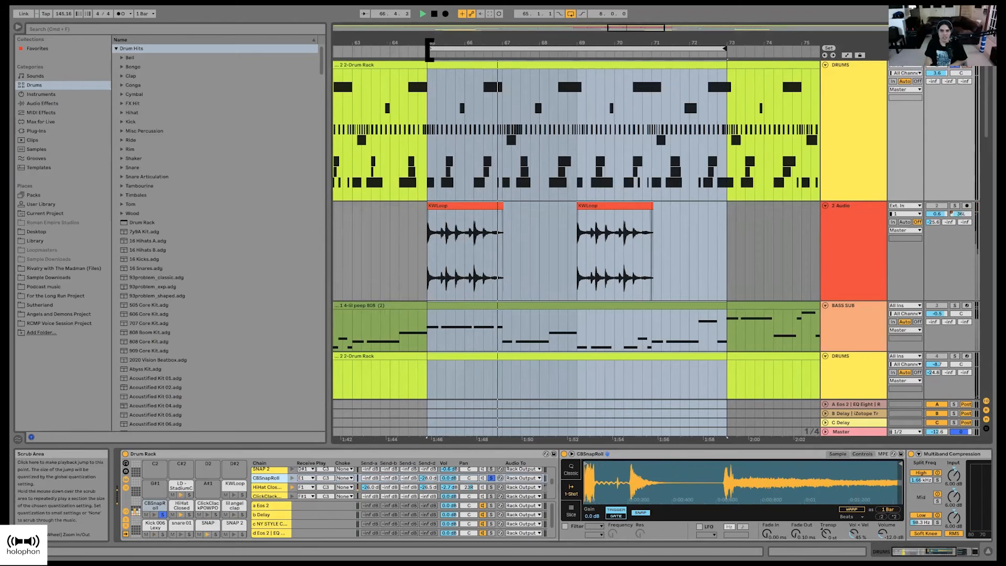
left_click_drag(428, 50, 500, 50)
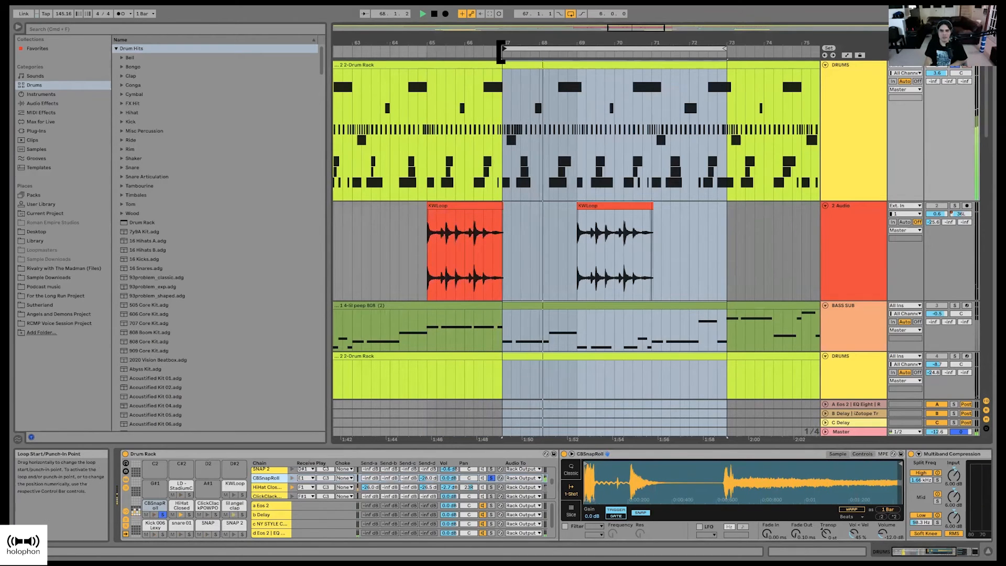
left_click_drag(725, 48, 540, 50)
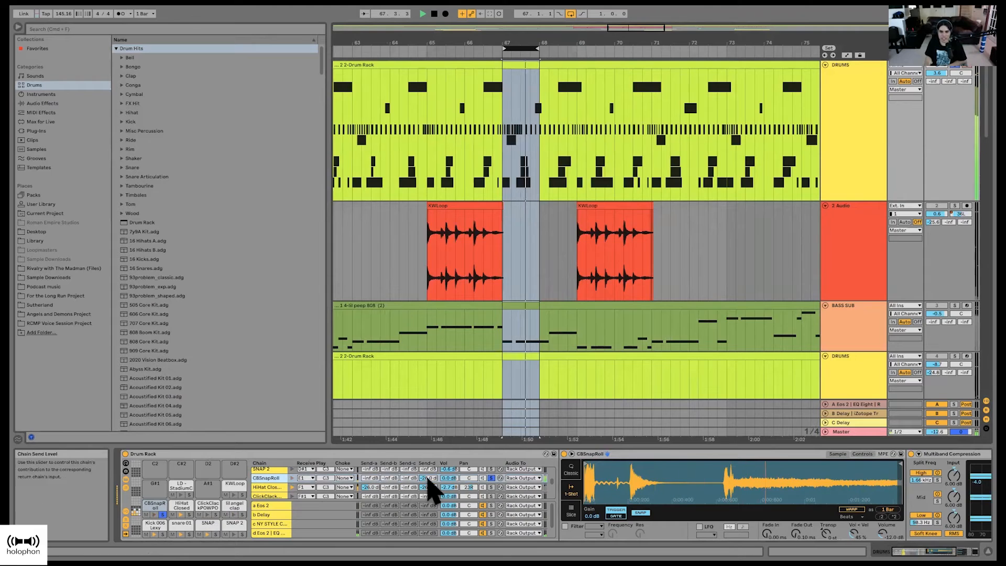
Step: Examine the CBSnapRoll chain's sample and Multiband Compression, stop playback, and return to the chain's send levels
left_click(272, 476)
scroll(713, 494, "right", 1)
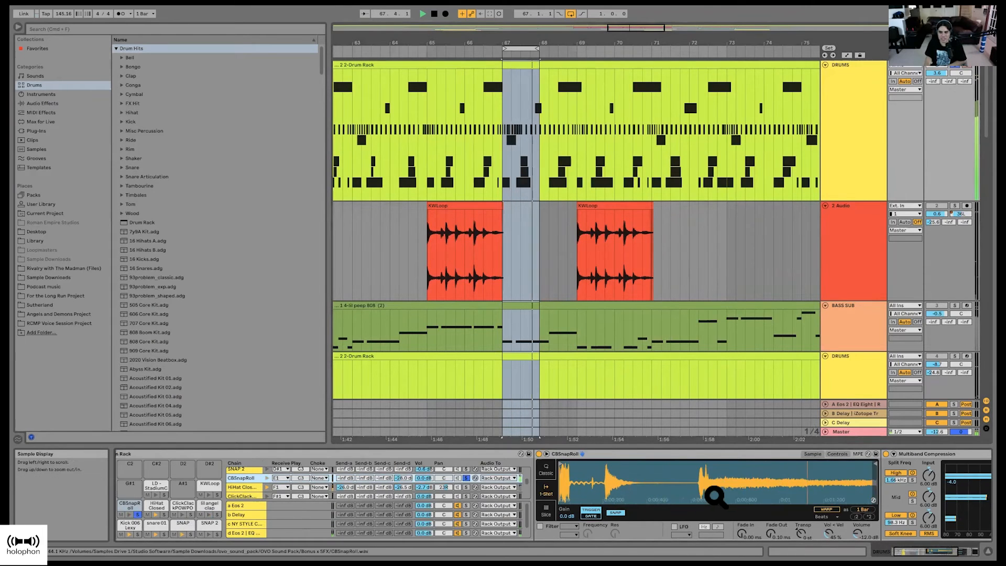
scroll(713, 495, "right", 5)
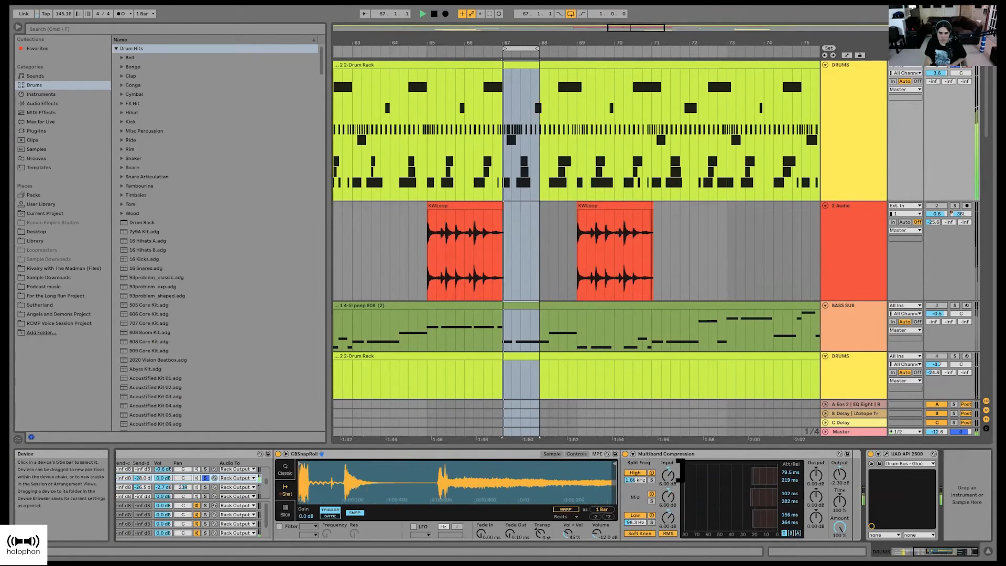
key("space")
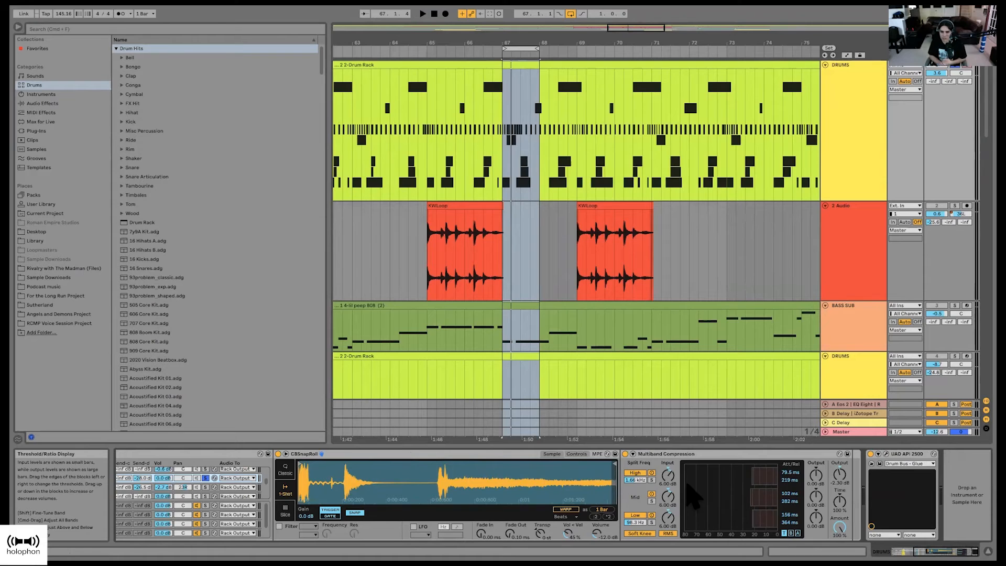
scroll(602, 479, "left", 5)
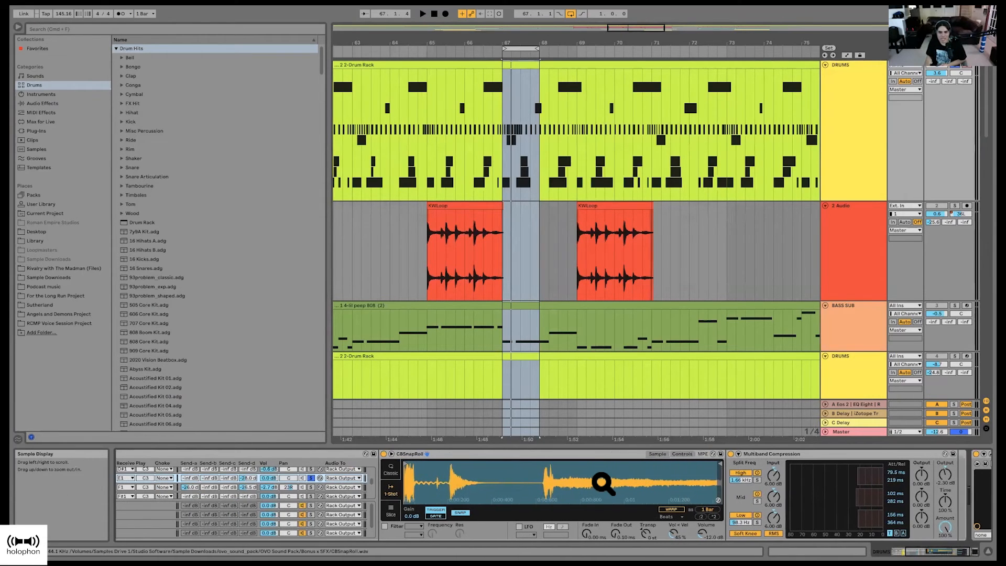
scroll(605, 483, "left", 7)
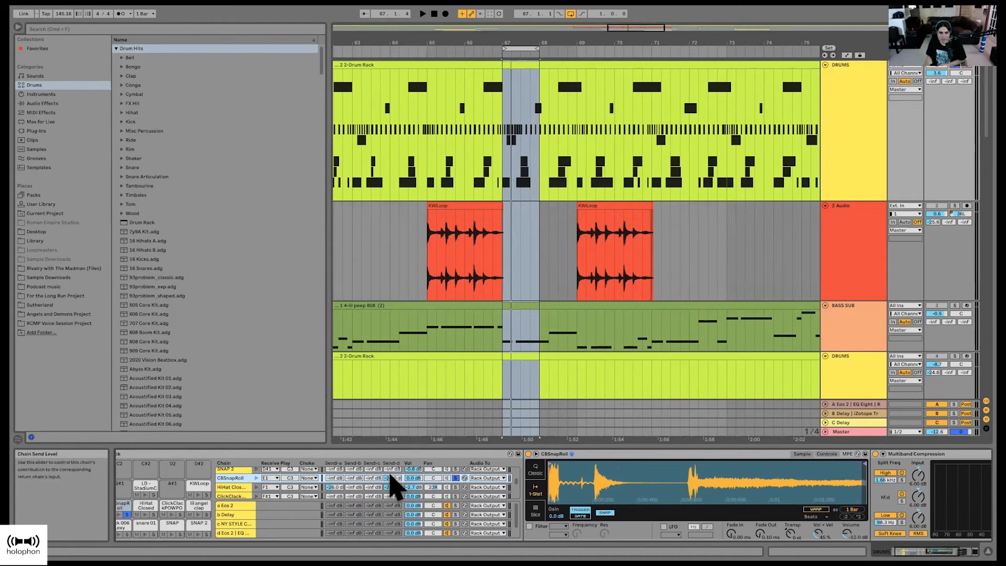
Step: Audition the soloed snap roll with the d Eos 2 return chain selected, using that return's activator, and stop playback
left_click(266, 532)
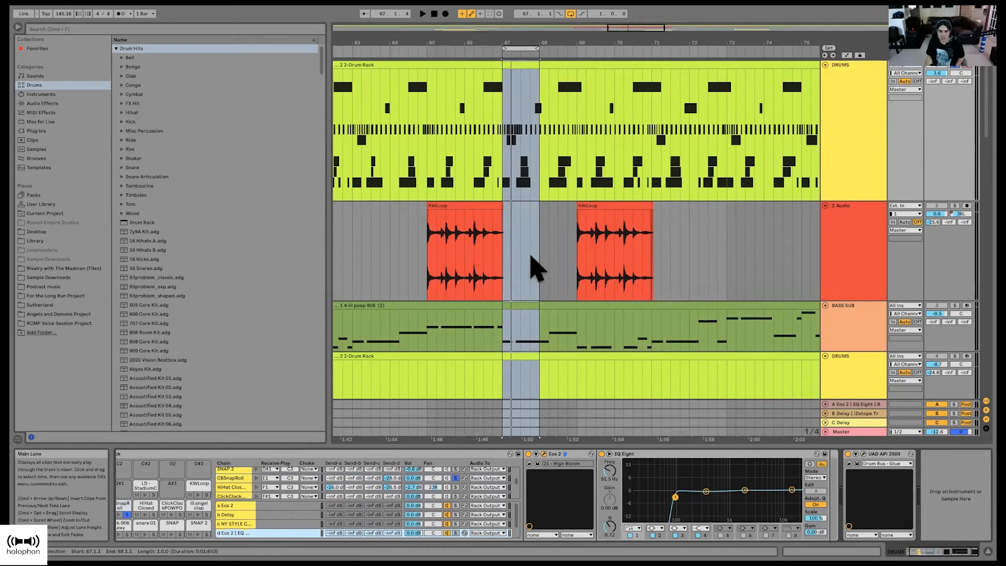
key("space")
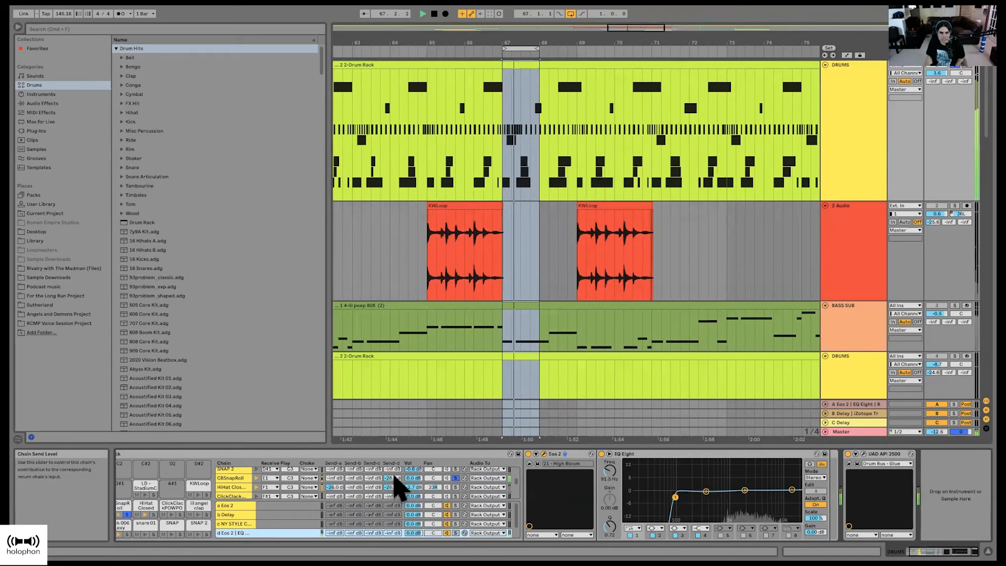
left_click(446, 532)
key("space")
scroll(313, 504, "left", 2)
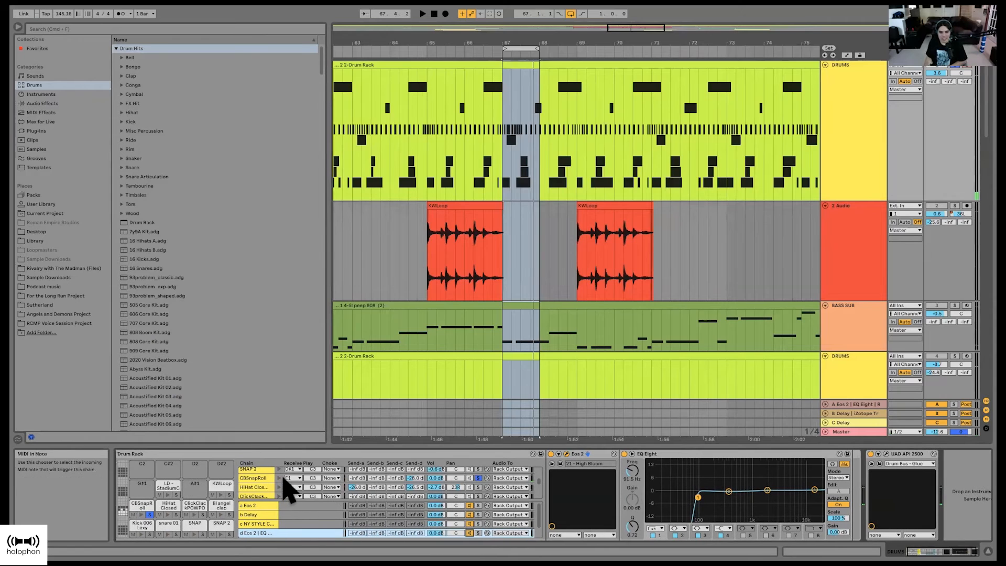
Step: Turn off the solo on the CBSnapRoll chain and bring the start of the Drum Rack's chain list back into view
scroll(280, 480, "down", 4)
scroll(283, 487, "up", 3)
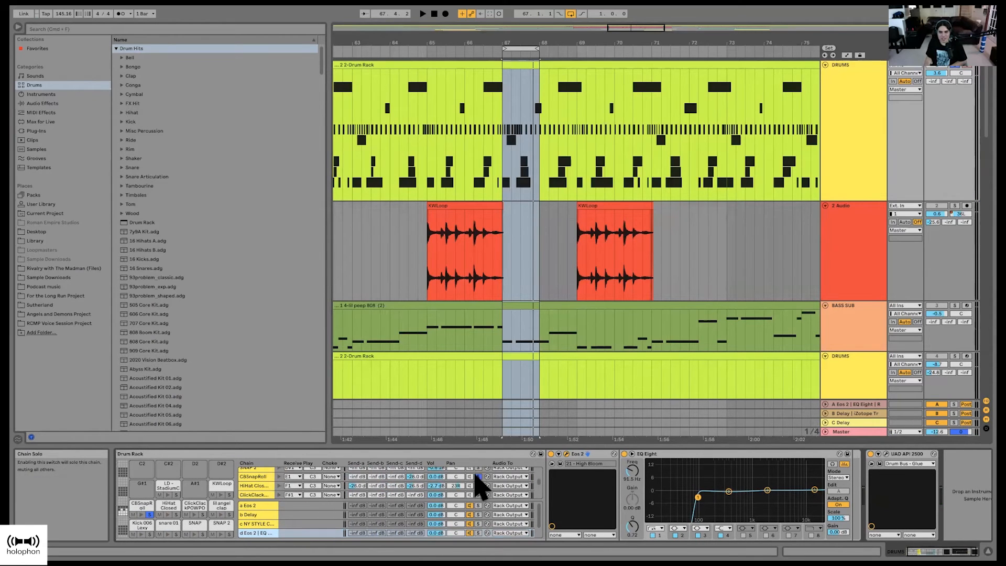
left_click(477, 477)
scroll(296, 479, "up", 3)
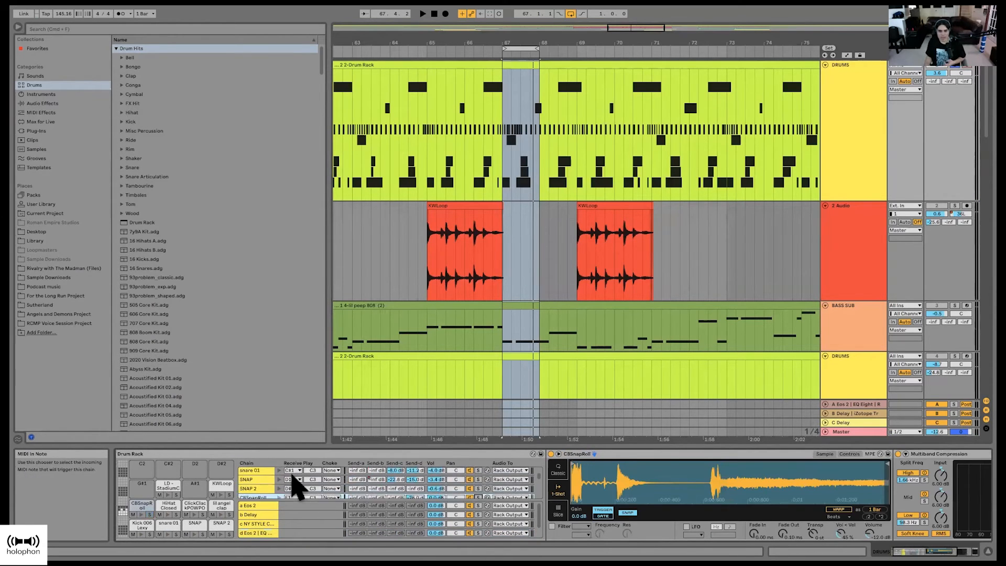
scroll(295, 474, "up", 1)
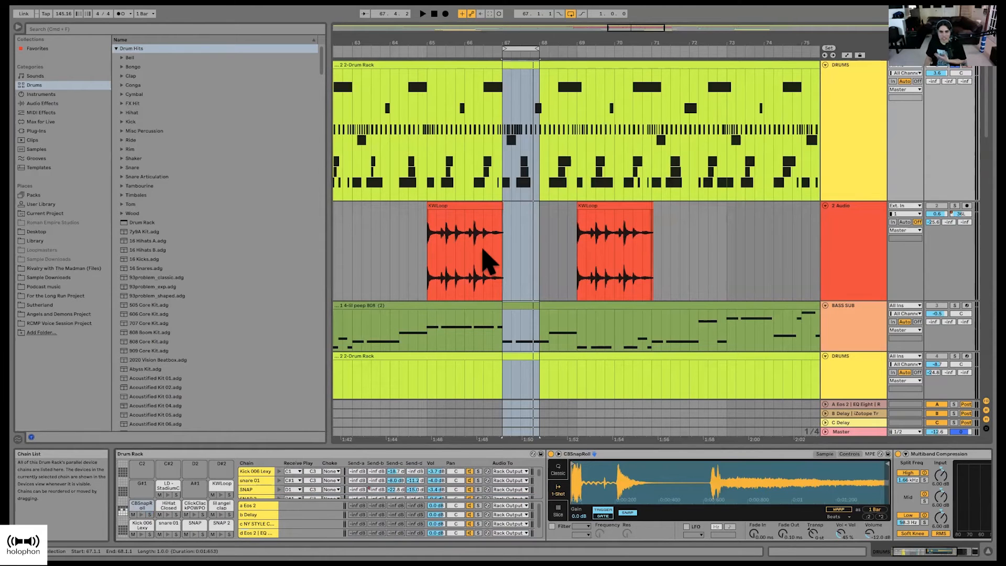
Step: Inspect the notes of the DRUMS clip around bar 67 and return to the track's devices
left_click_drag(520, 44, 518, 65)
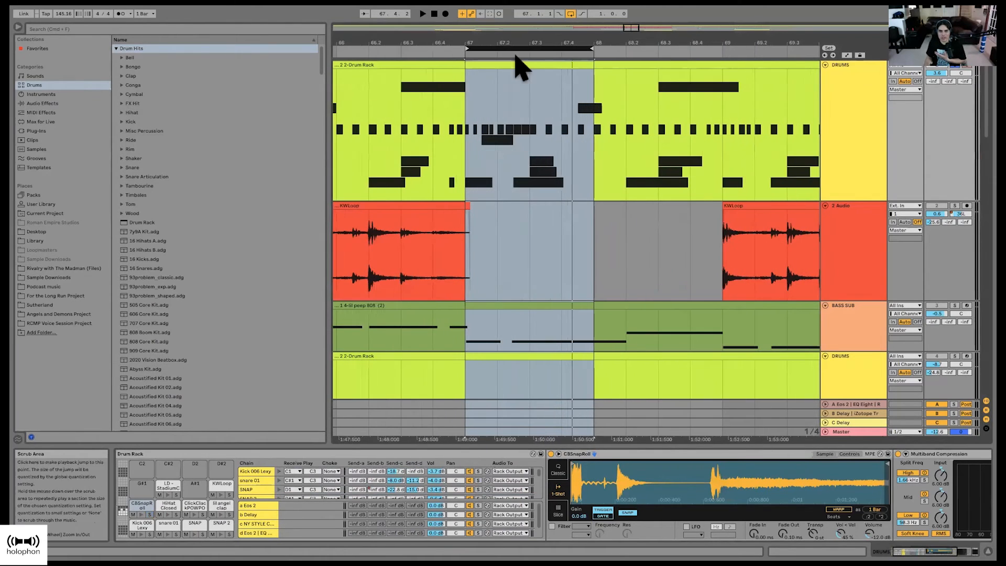
double_click(518, 66)
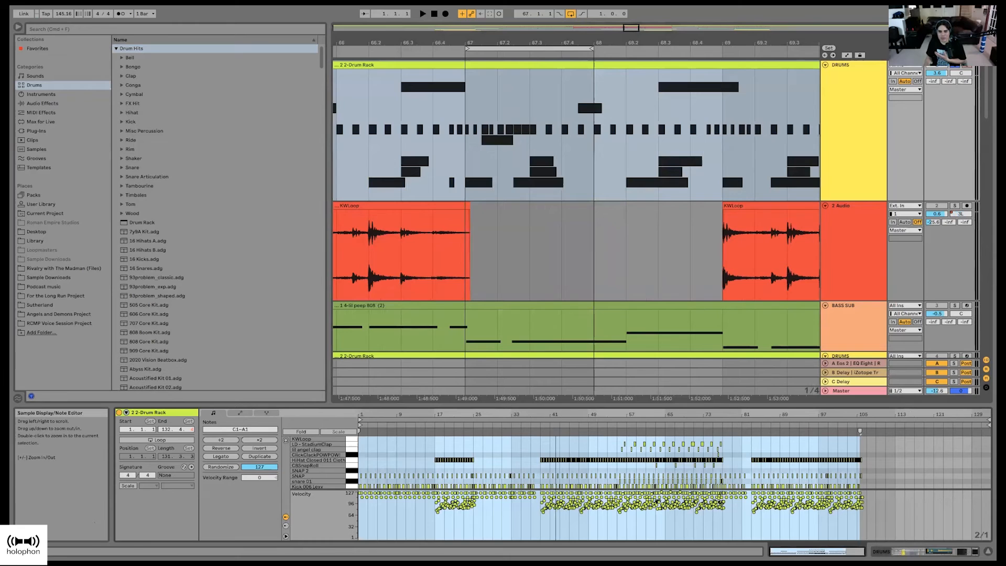
left_click(852, 88)
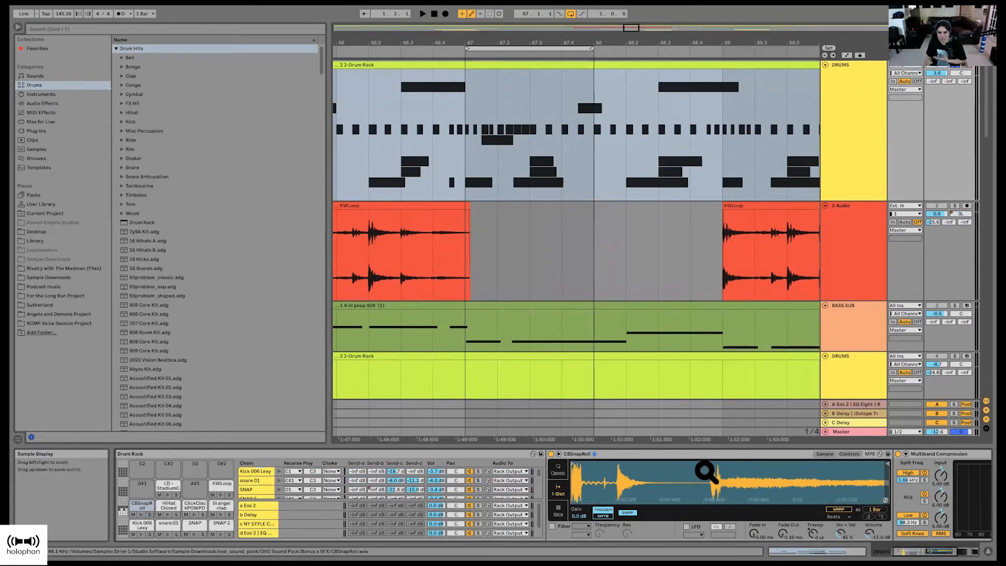
Step: Compare the devices on the Eos 2, Delay and NY STYLE compression return chains, ending on the Delay return
scroll(777, 474, "right", 2)
scroll(761, 474, "left", 2)
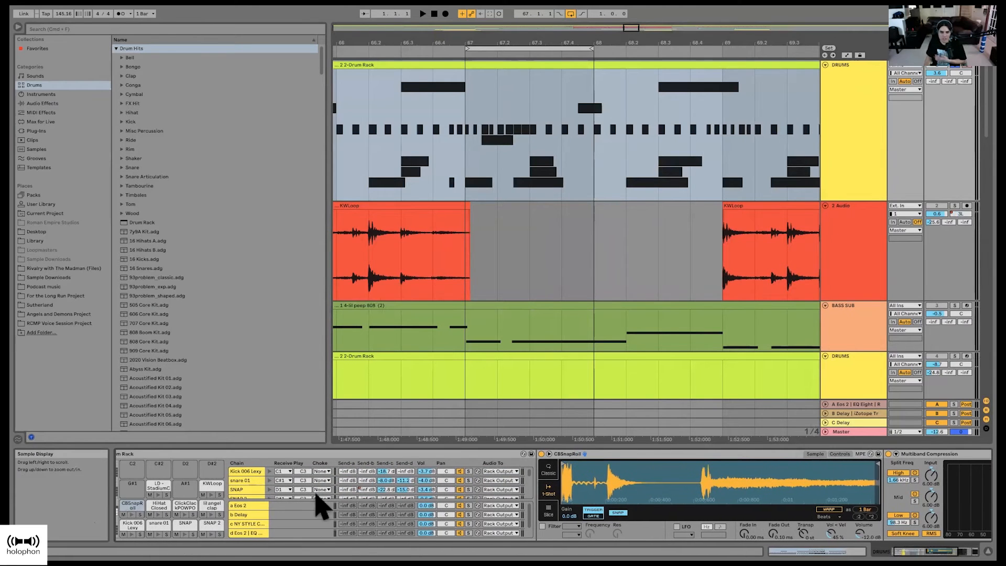
left_click(257, 506)
left_click(258, 514)
left_click(268, 523)
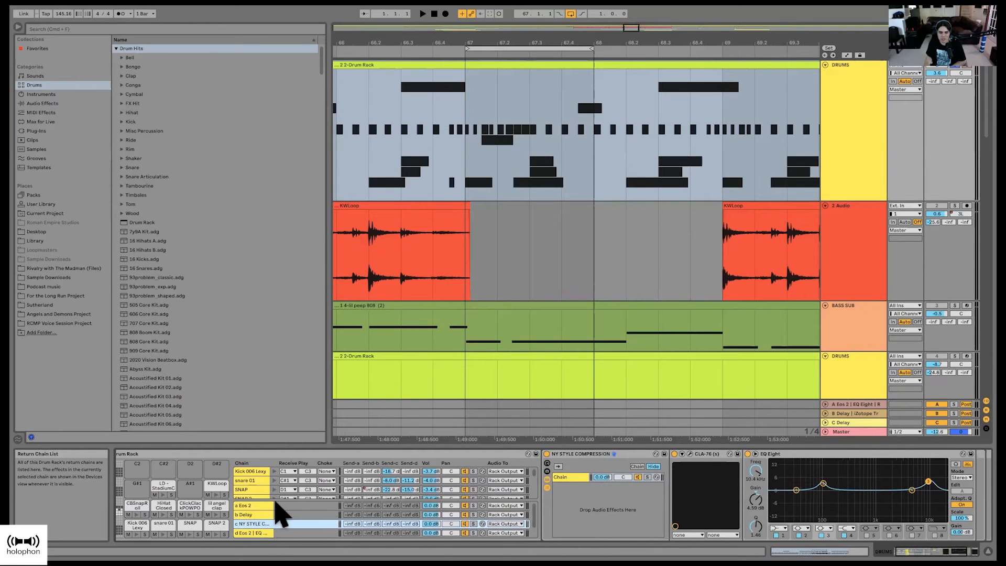
left_click(276, 505)
left_click(268, 514)
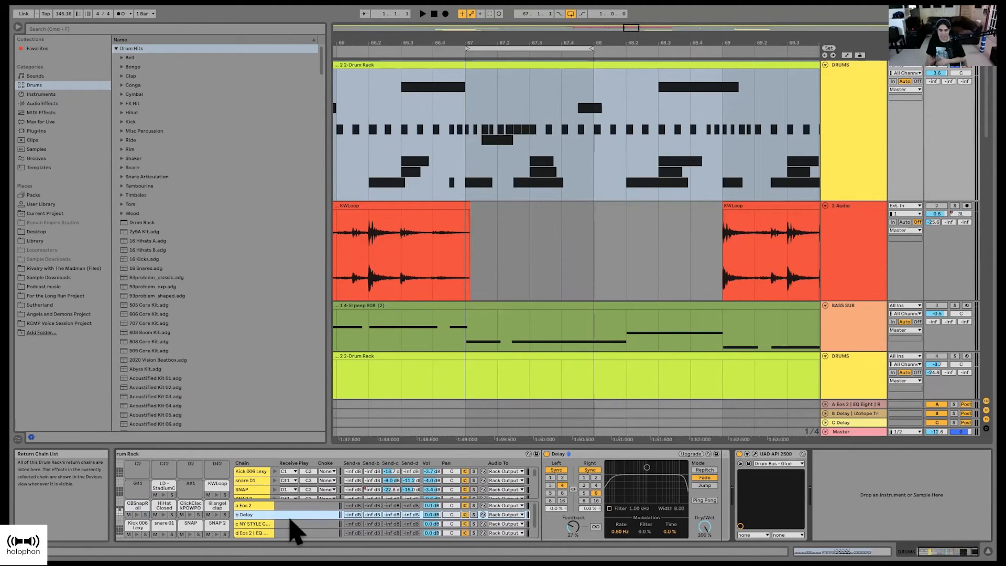
Step: Widen the loop region to 12 bars, from bar 61 to 73, with playback stopped
left_click_drag(512, 42, 542, 50)
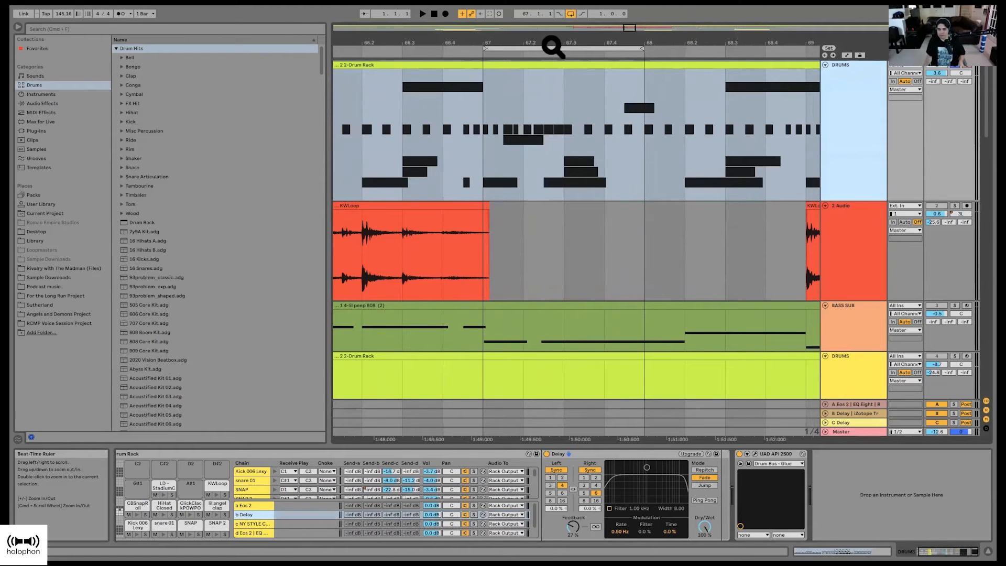
left_click(197, 495)
scroll(586, 94, "left", 1)
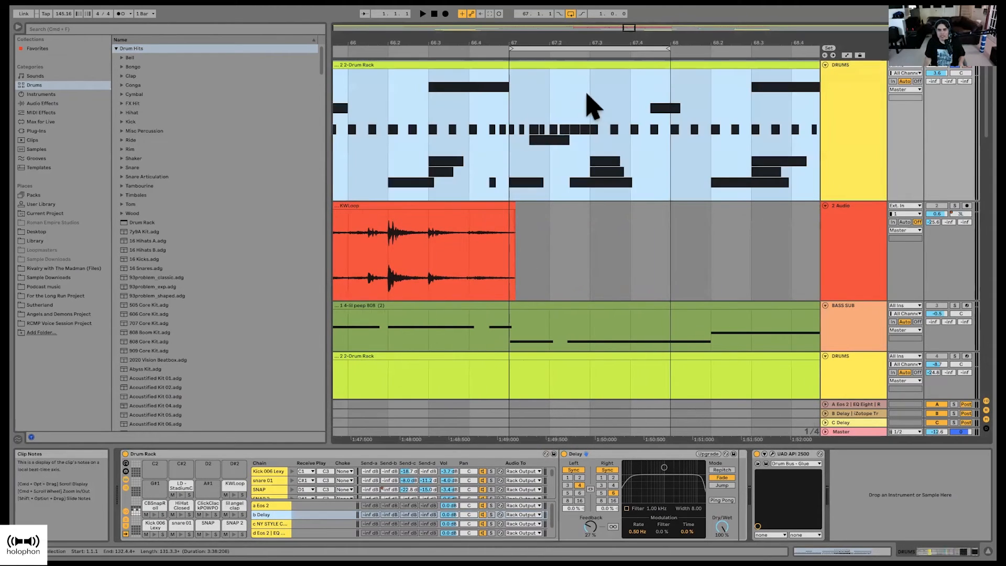
left_click(614, 48)
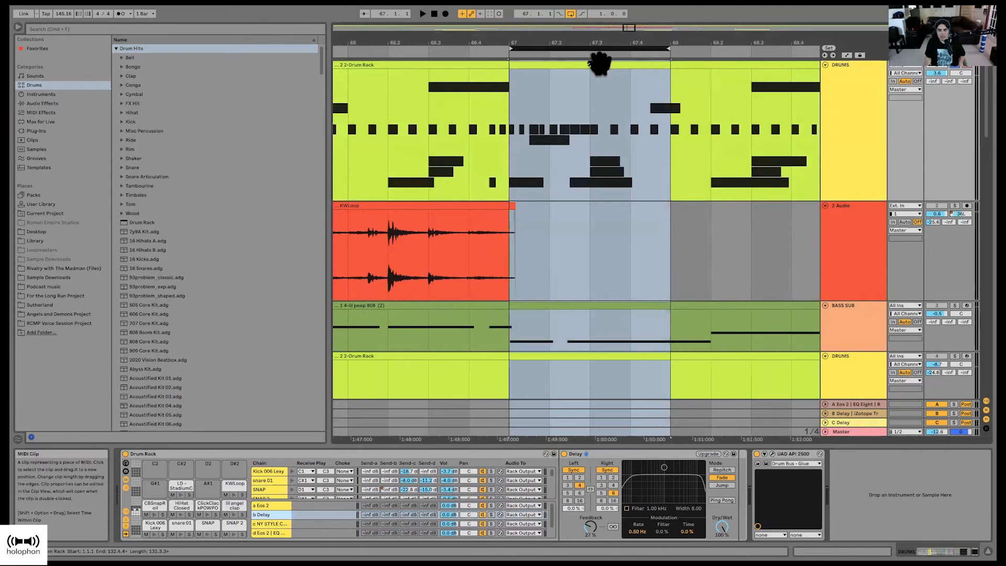
double_click(597, 65)
left_click_drag(611, 45, 500, 64)
key("space")
left_click_drag(659, 46, 632, 78)
double_click(832, 64)
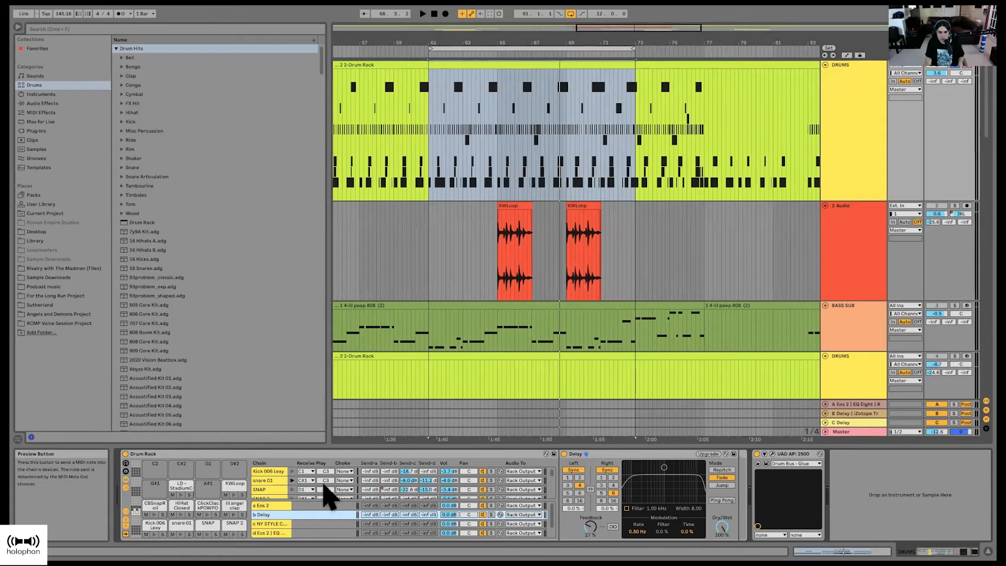
Step: Check the options of the SNAP chain's delay send, solo the chain and play the loop from bar 61
scroll(335, 487, "down", 2)
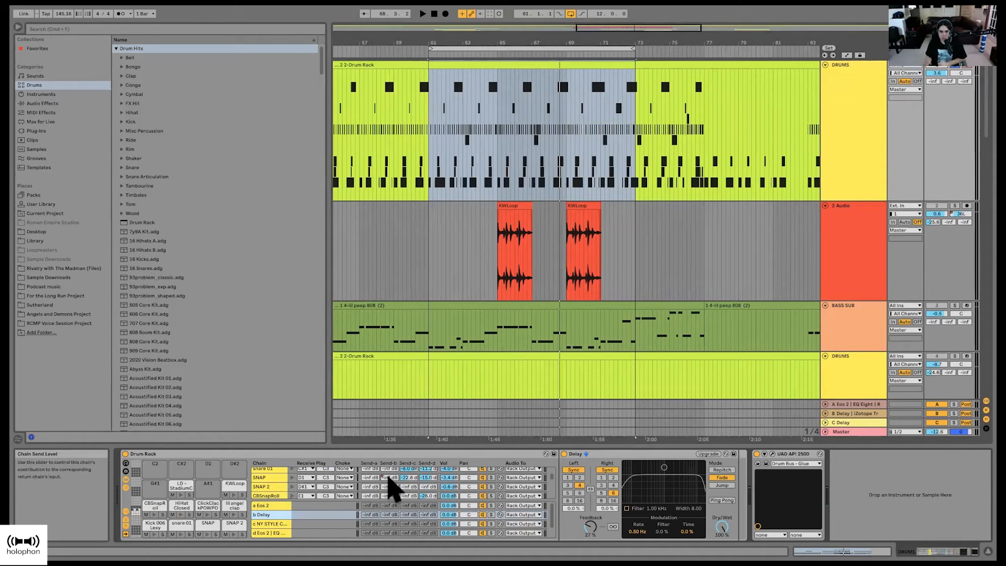
right_click(393, 478)
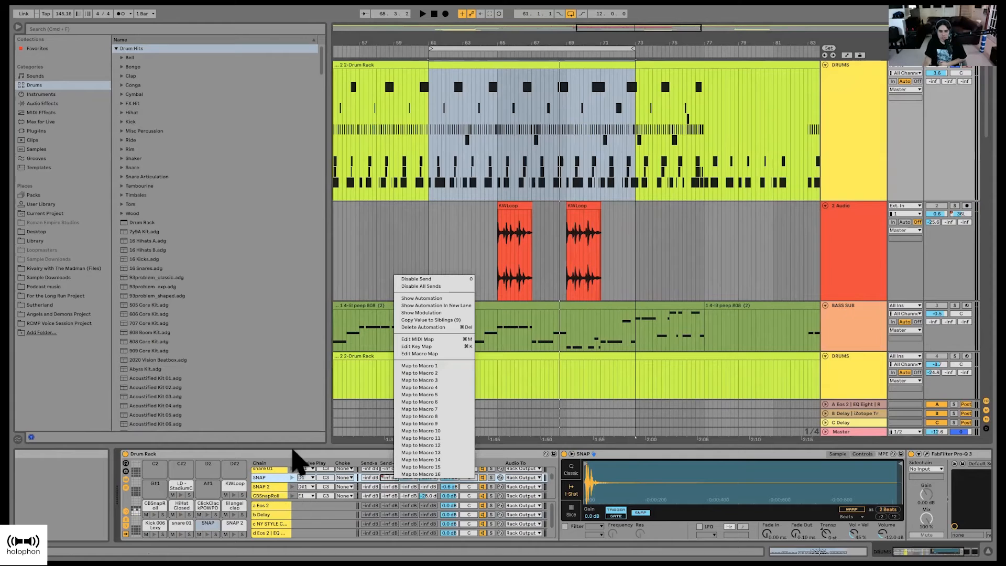
left_click(488, 477)
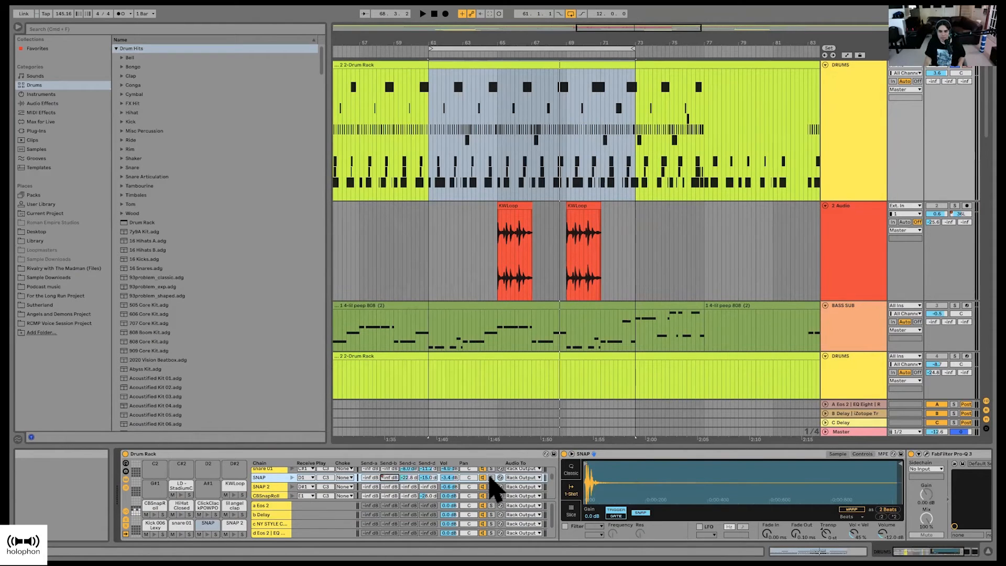
key("space")
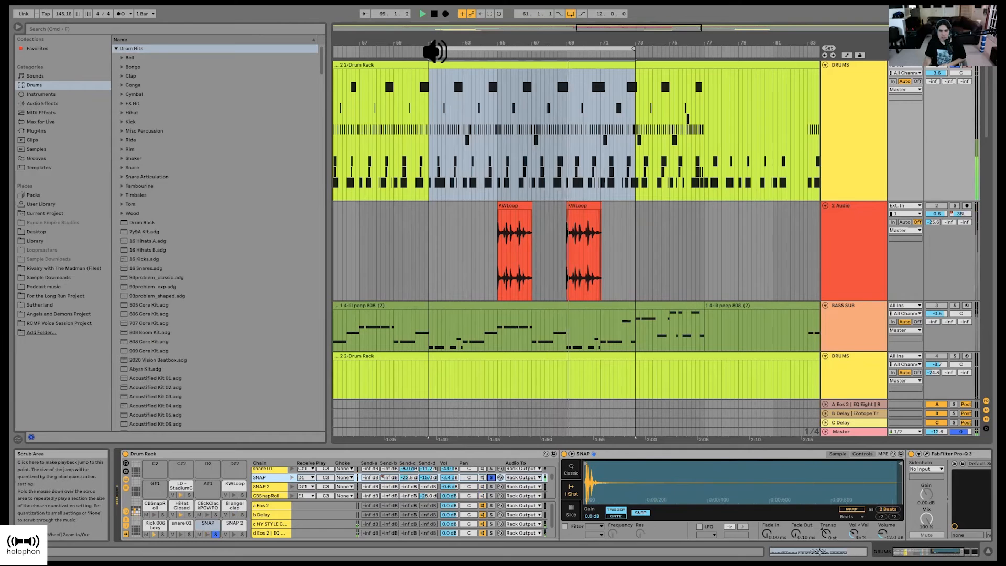
left_click_drag(472, 44, 685, 59)
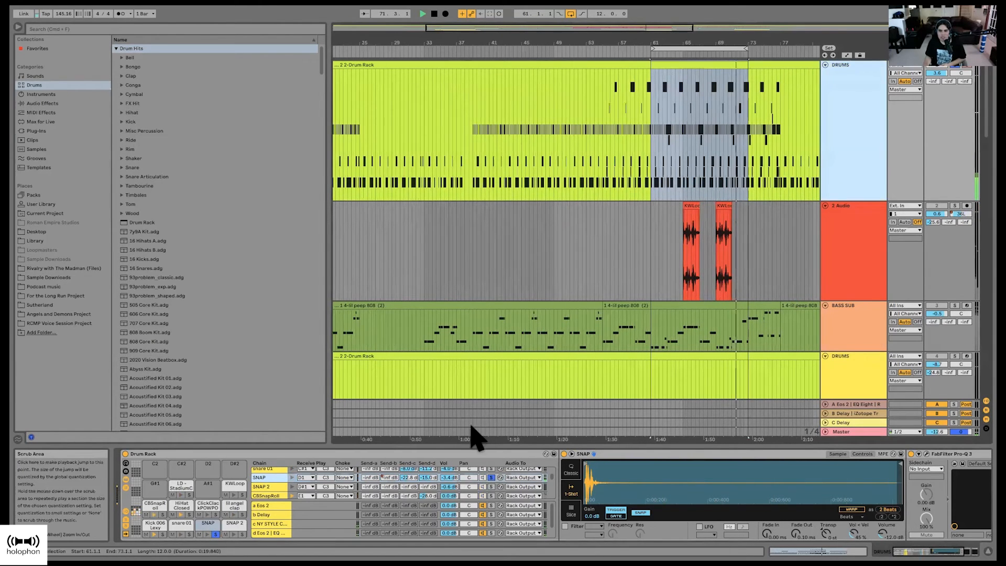
Step: Deactivate the lil angel clap chain and turn off the solo on the SNAP chain
scroll(376, 474, "up", 1)
scroll(378, 476, "down", 5)
scroll(382, 481, "down", 1)
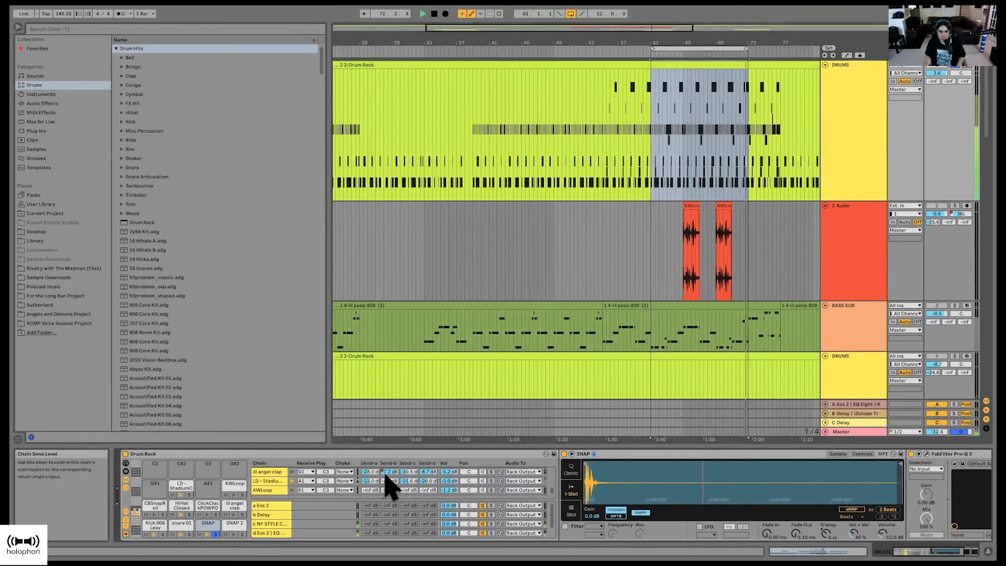
left_click(479, 474)
scroll(479, 475, "up", 1)
scroll(480, 475, "up", 5)
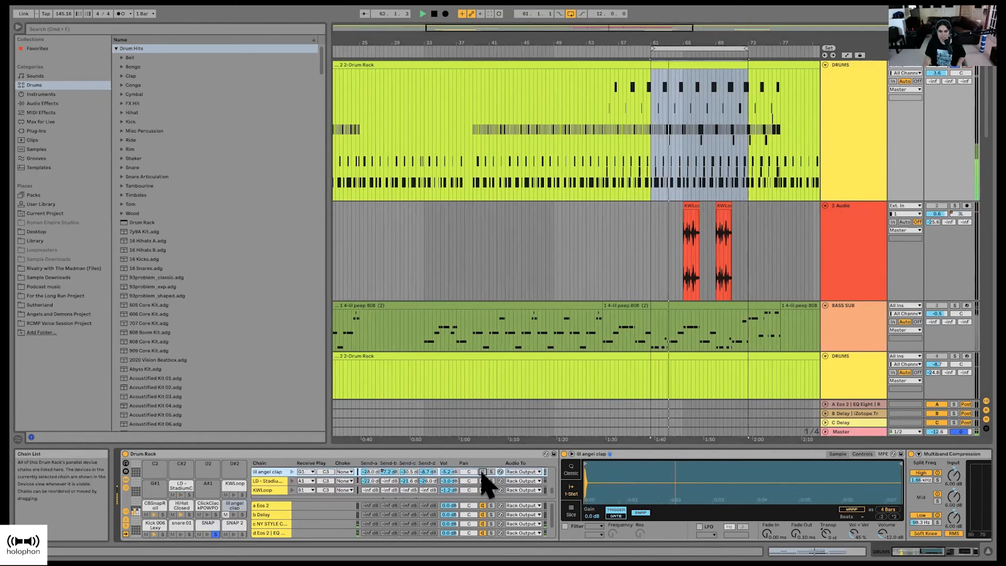
left_click(494, 485)
Step: Solo the lil angel clap chain while the loop keeps playing
scroll(492, 488, "down", 4)
scroll(485, 485, "down", 2)
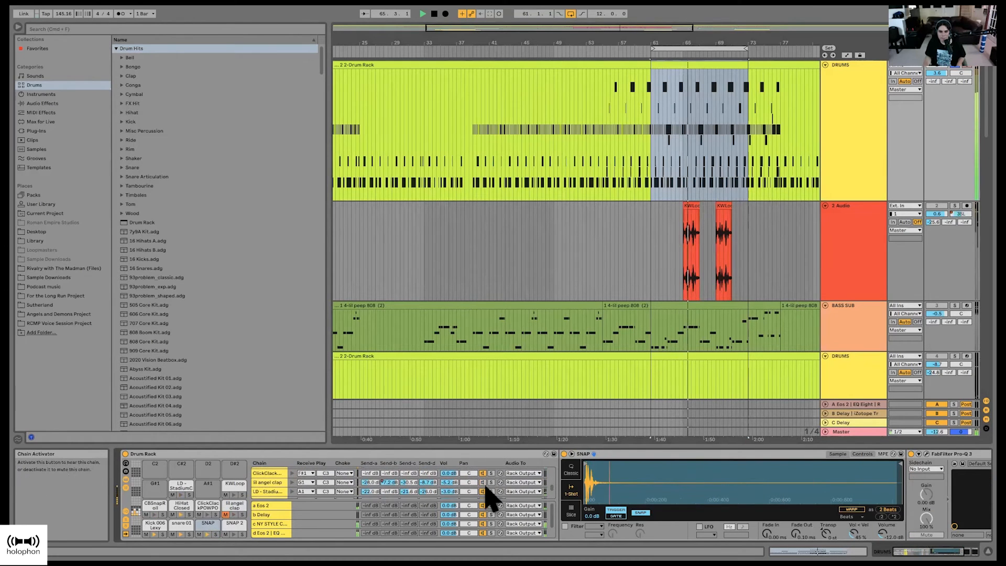
left_click(490, 481)
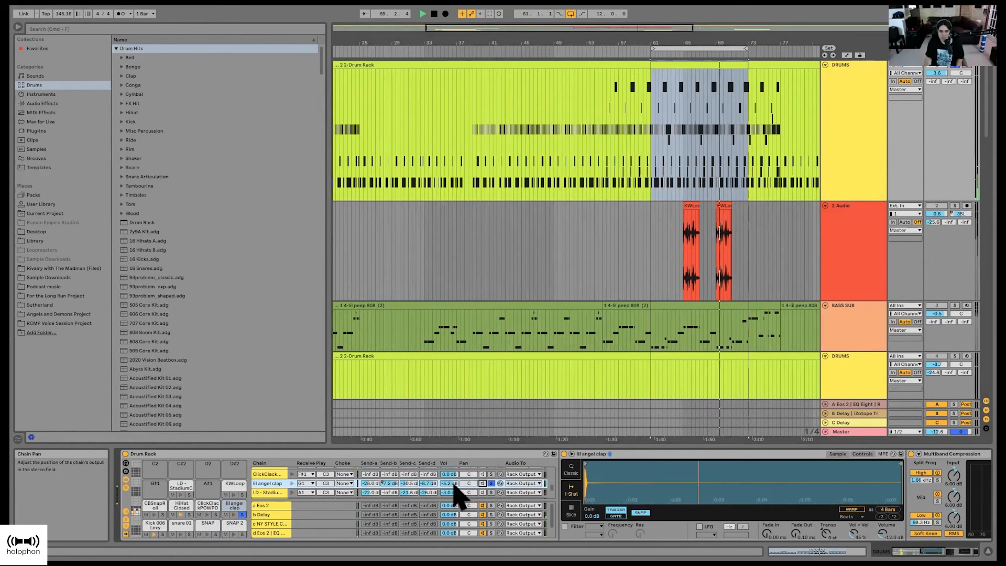
Step: Show the automation of the lil angel clap chain's Send-b on the DRUMS track
right_click(390, 485)
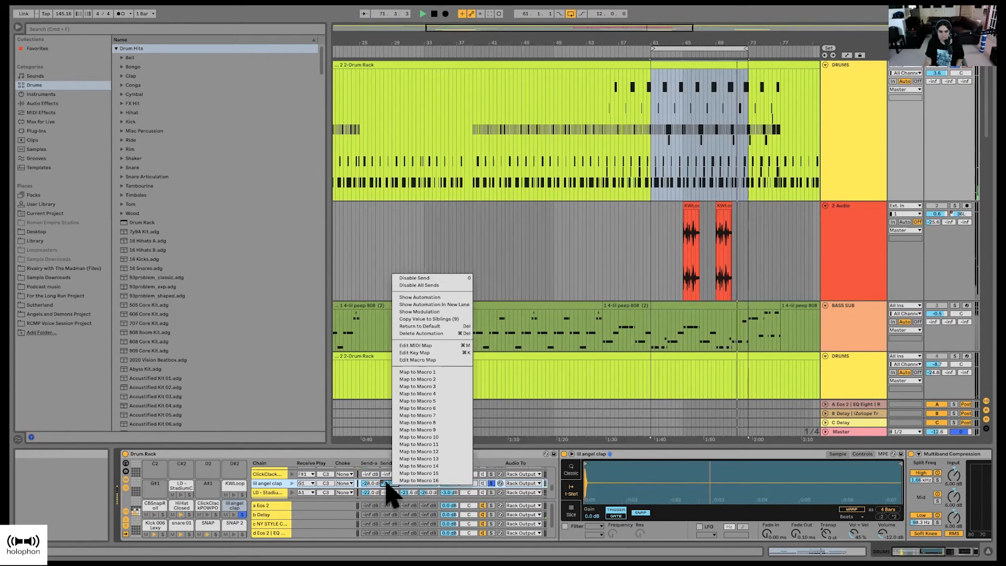
right_click(385, 481)
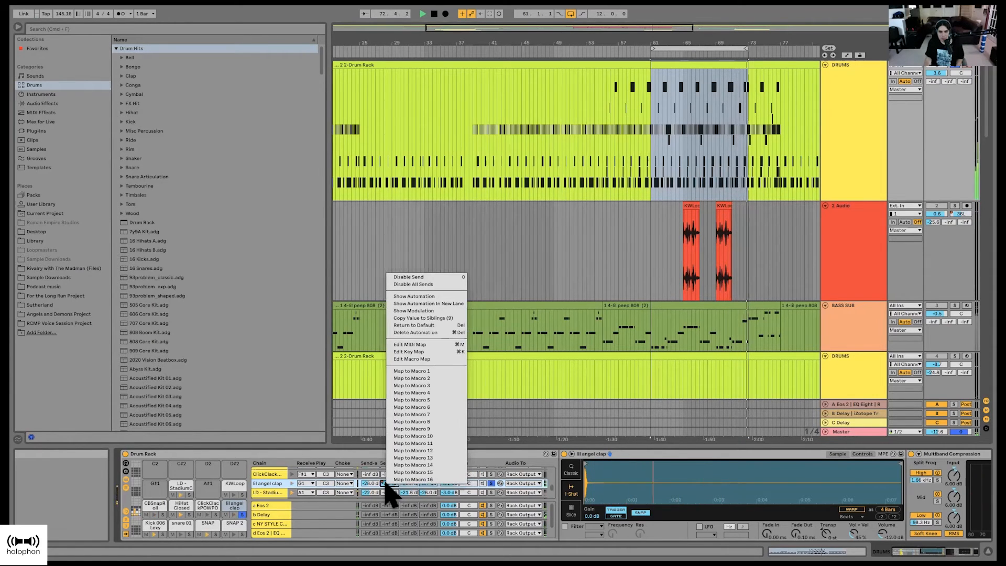
left_click(390, 486)
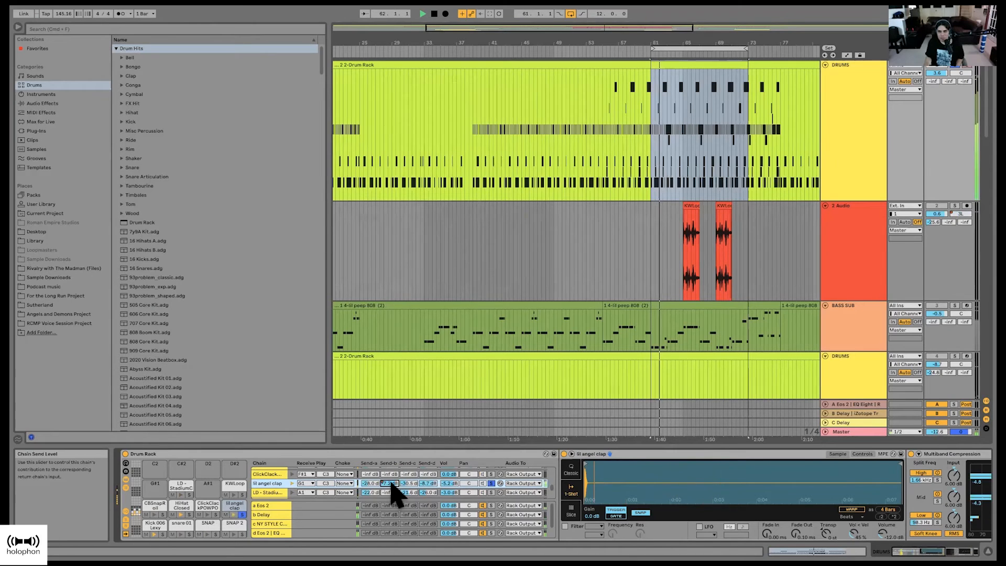
right_click(385, 483)
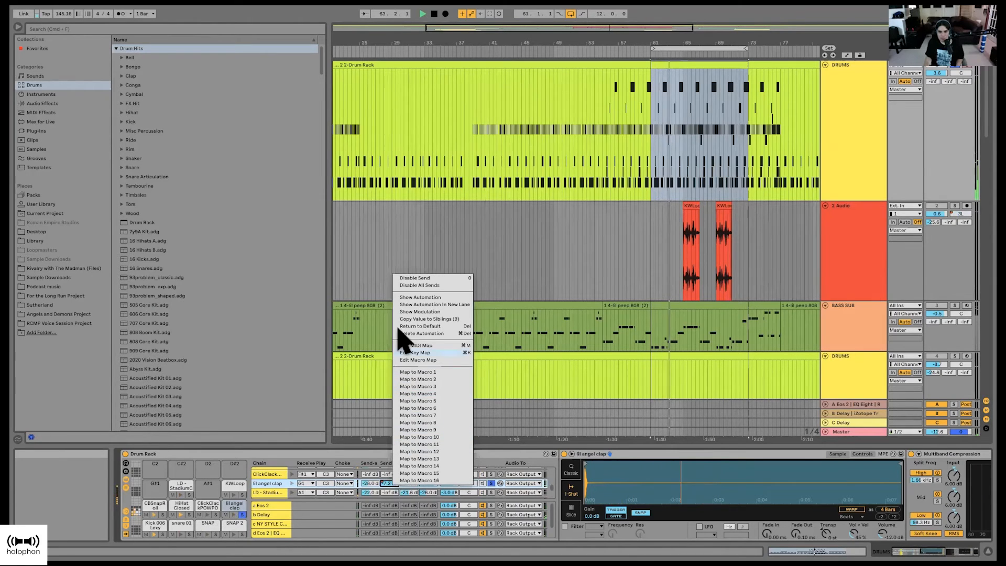
left_click(411, 297)
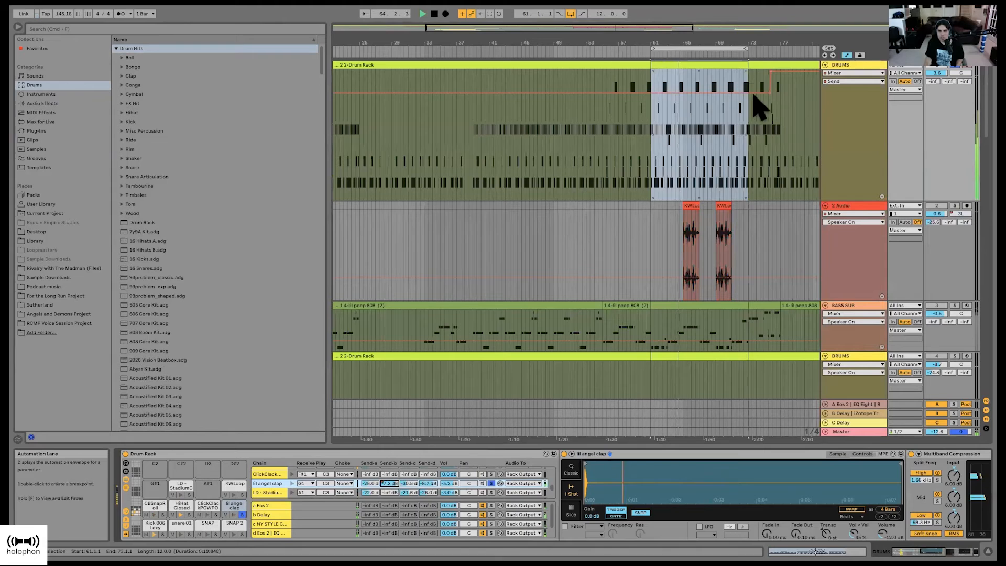
Step: Examine the step in the clap's Send-b automation around bar 76 while the soloed chain plays through it
left_click_drag(774, 45, 608, 46)
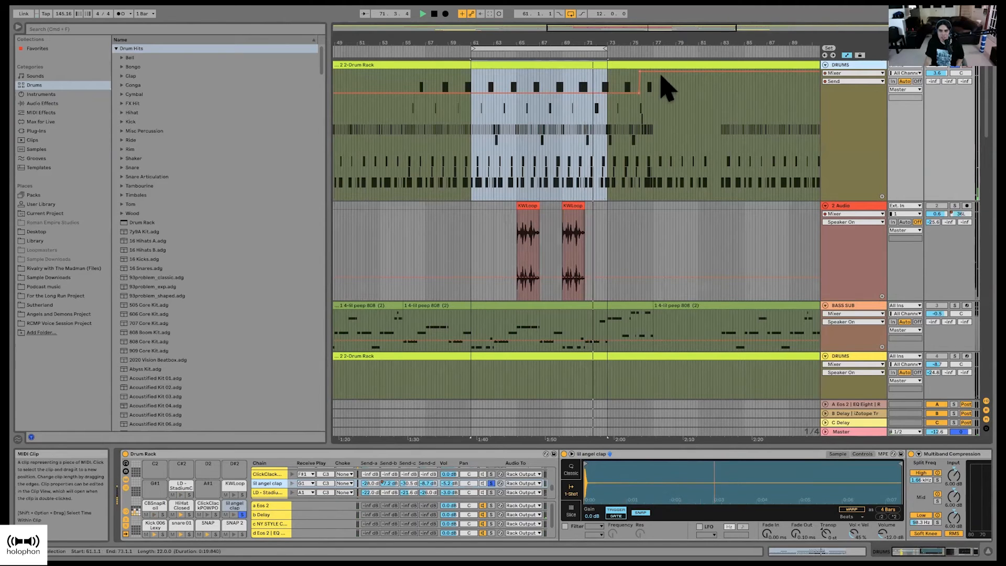
left_click_drag(636, 41, 635, 48)
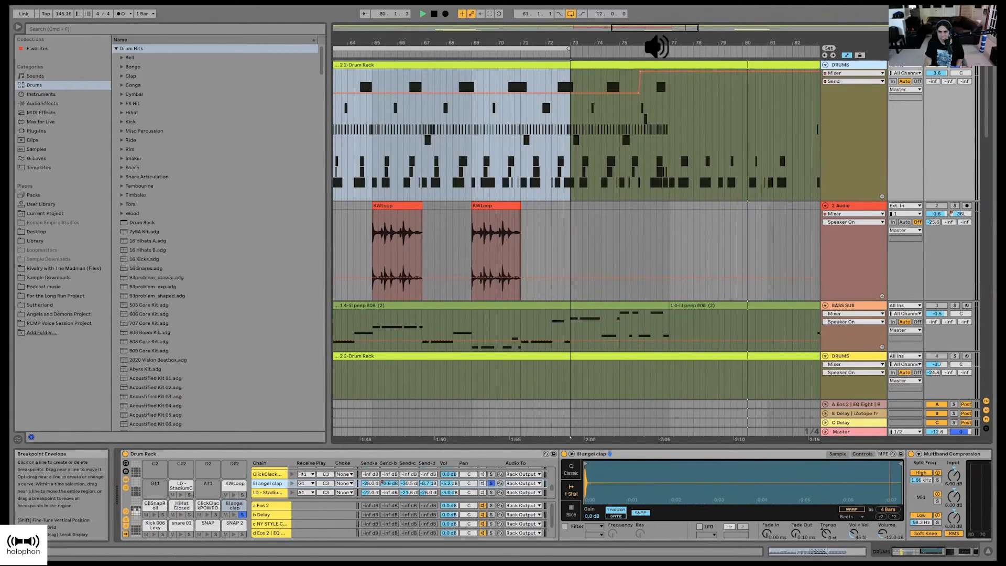
left_click_drag(674, 47, 608, 40)
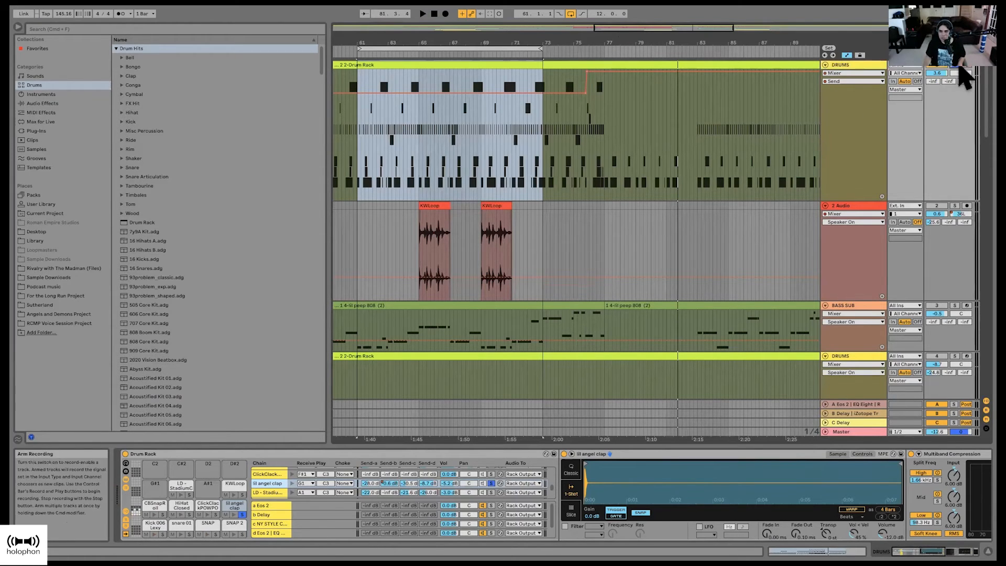
Step: Turn off the clap chain's solo and the loop, and audition the drums from bar 73 through the Send-b change near bar 76
left_click(491, 483)
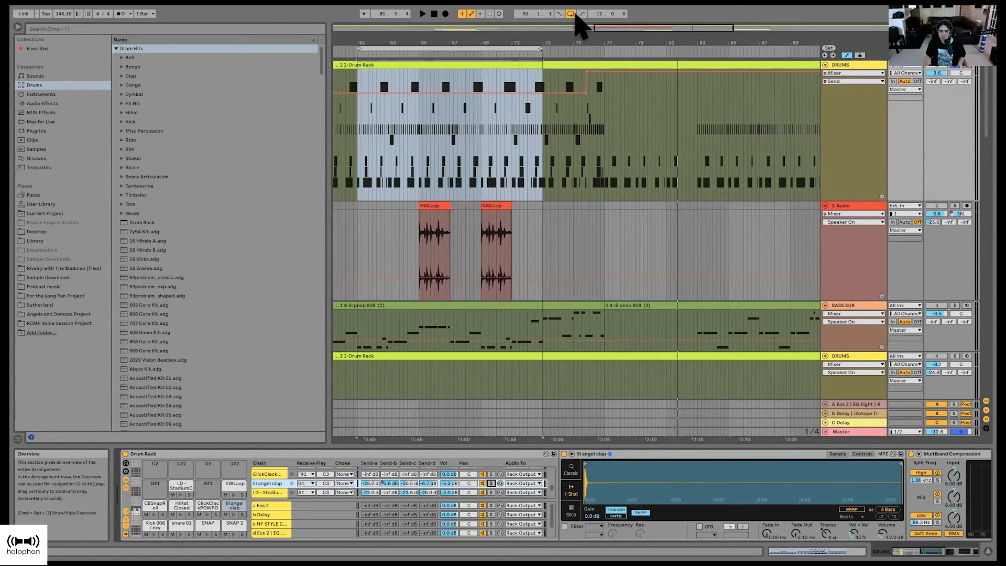
left_click(543, 52)
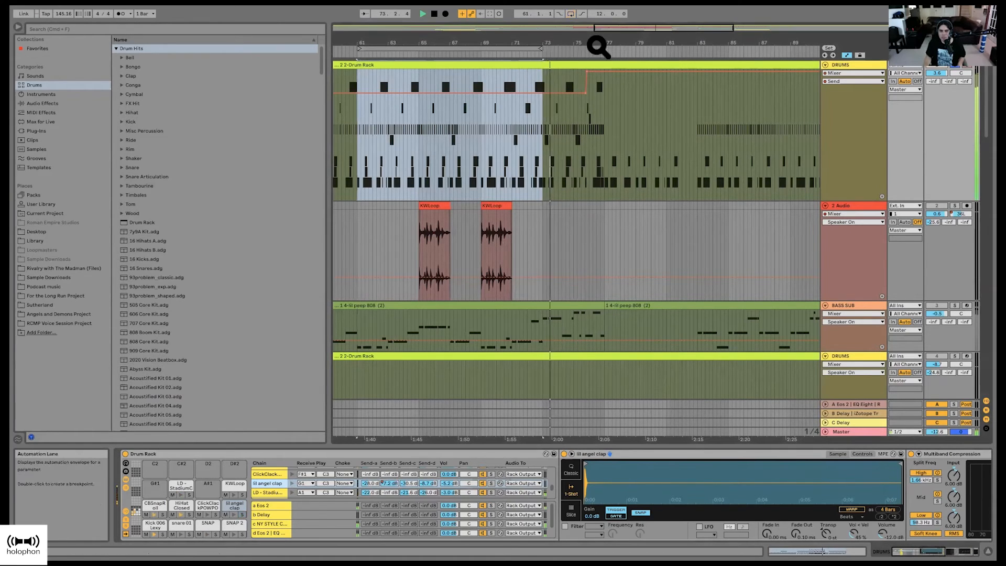
left_click_drag(599, 45, 599, 57)
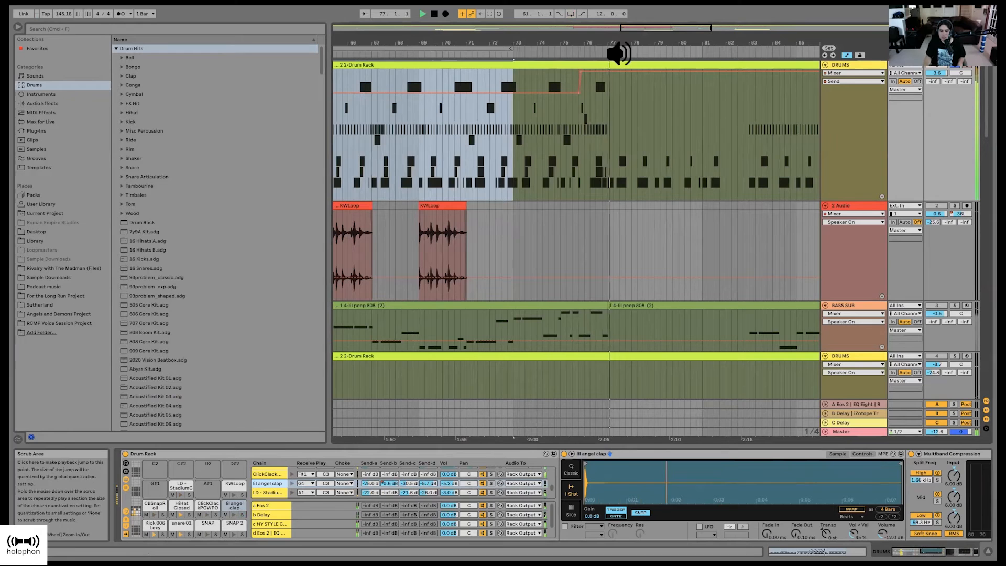
key("space")
left_click_drag(597, 45, 597, 33)
left_click(576, 54)
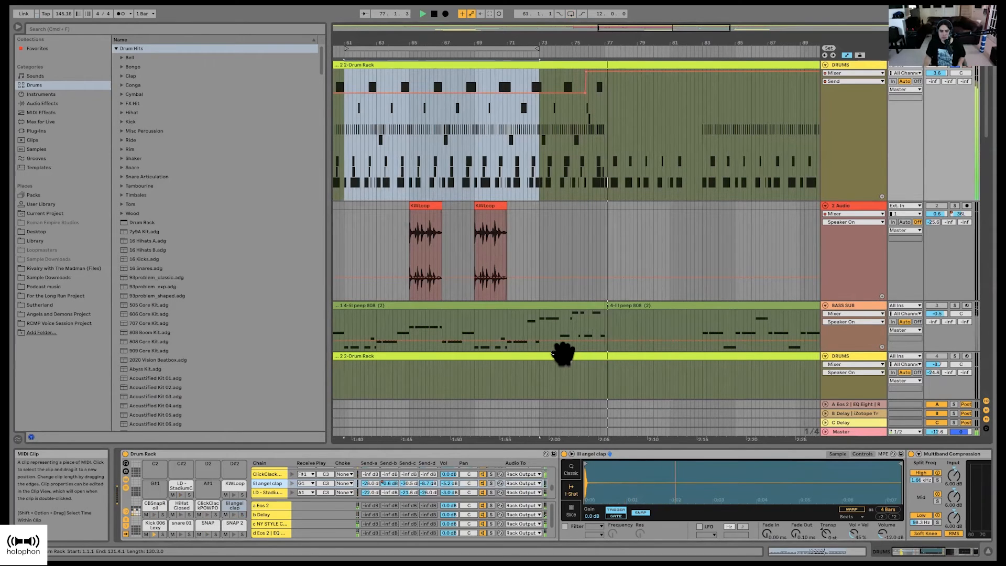
key("space")
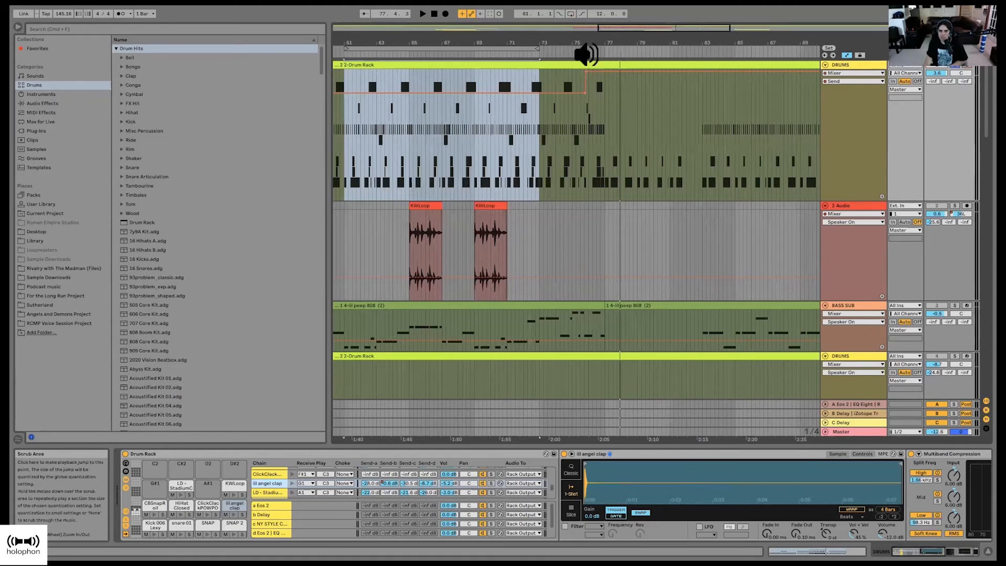
Step: Show the automation of the lil angel clap chain's Send-a on the DRUMS track
left_click_drag(613, 45, 633, 48)
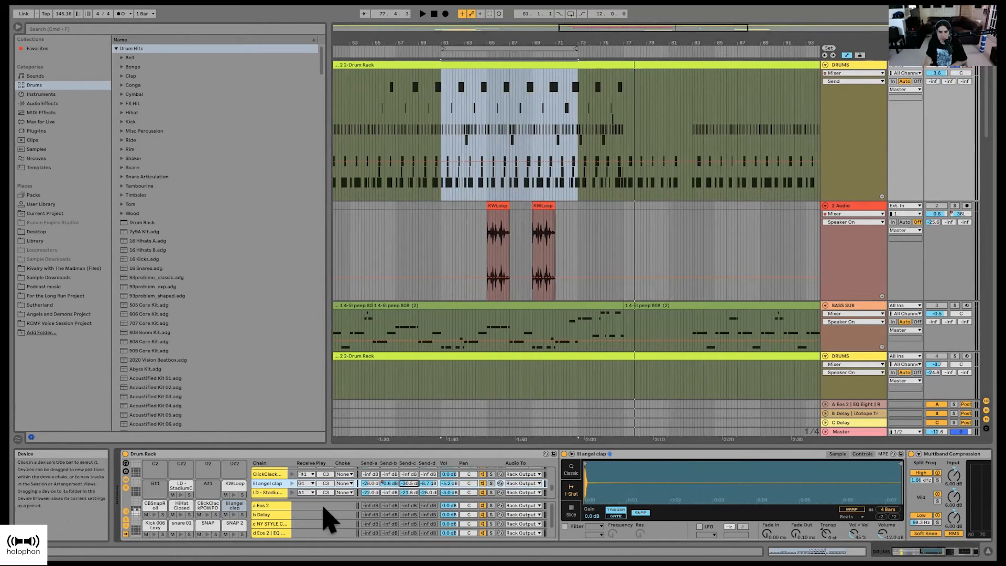
right_click(371, 485)
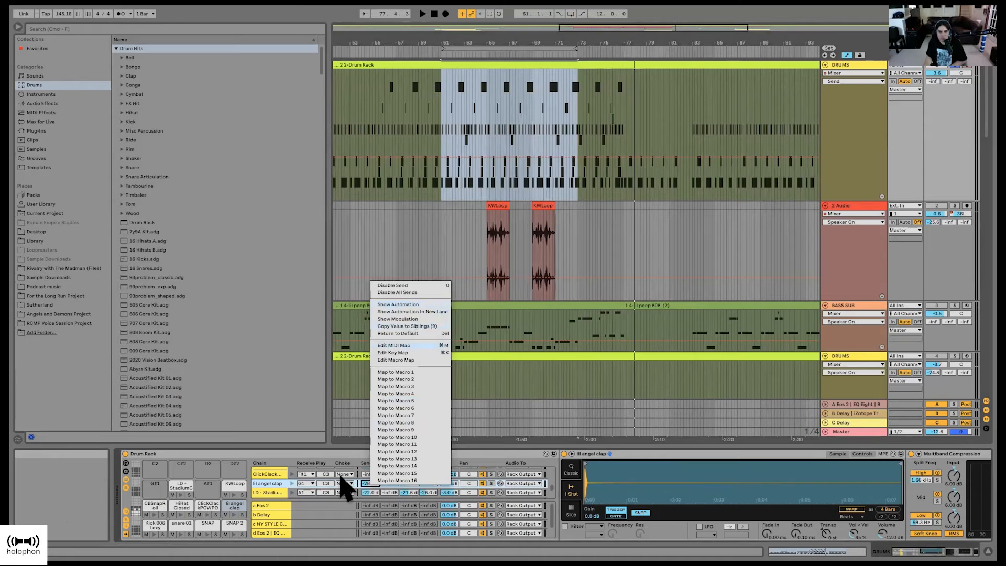
left_click(316, 520)
right_click(367, 482)
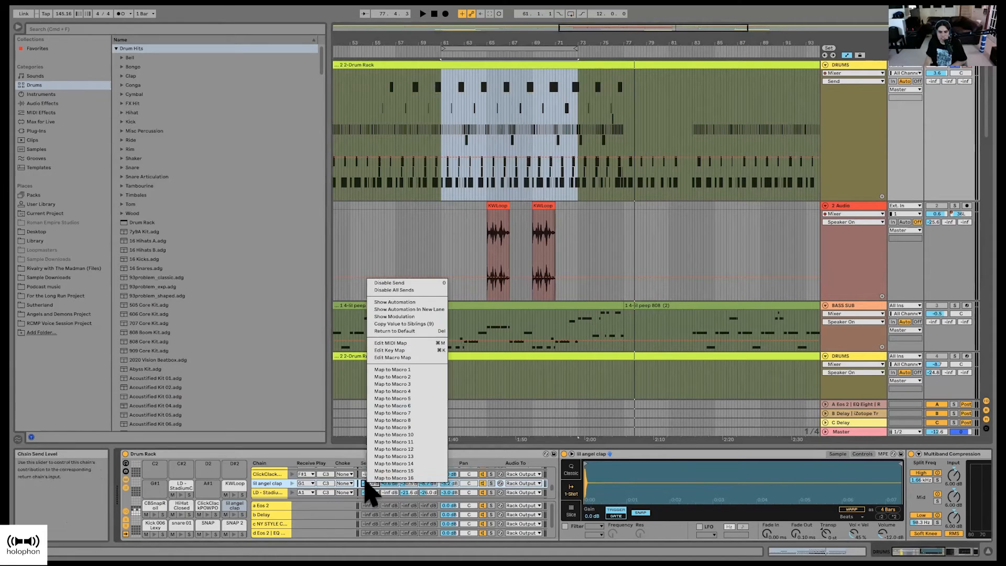
left_click(393, 302)
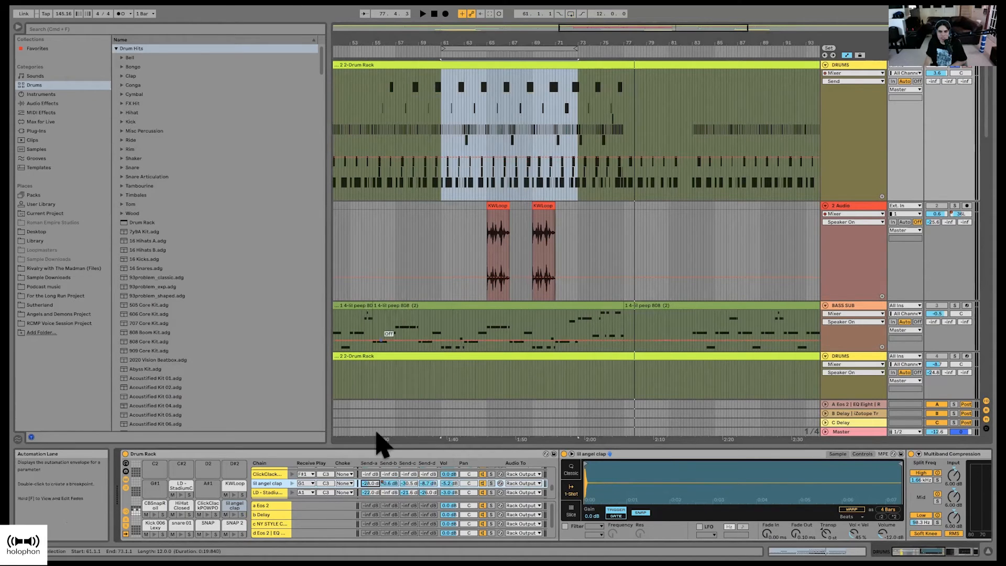
right_click(370, 484)
left_click(401, 302)
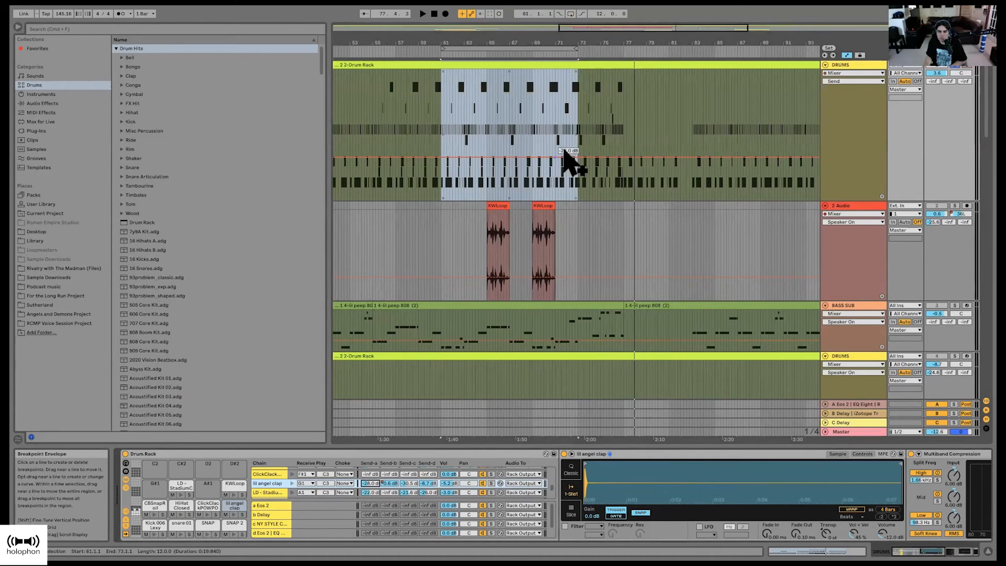
Step: Try a rising and falling Send-a automation curve between about bars 60 and 71, auditioning it with the clap chain soloed
left_click(430, 155)
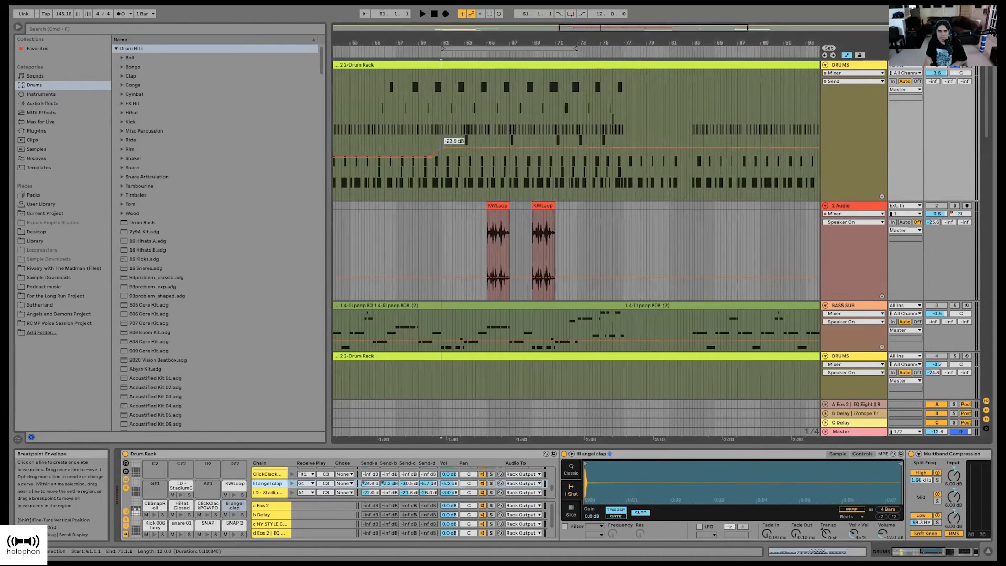
left_click_drag(495, 85, 552, 113)
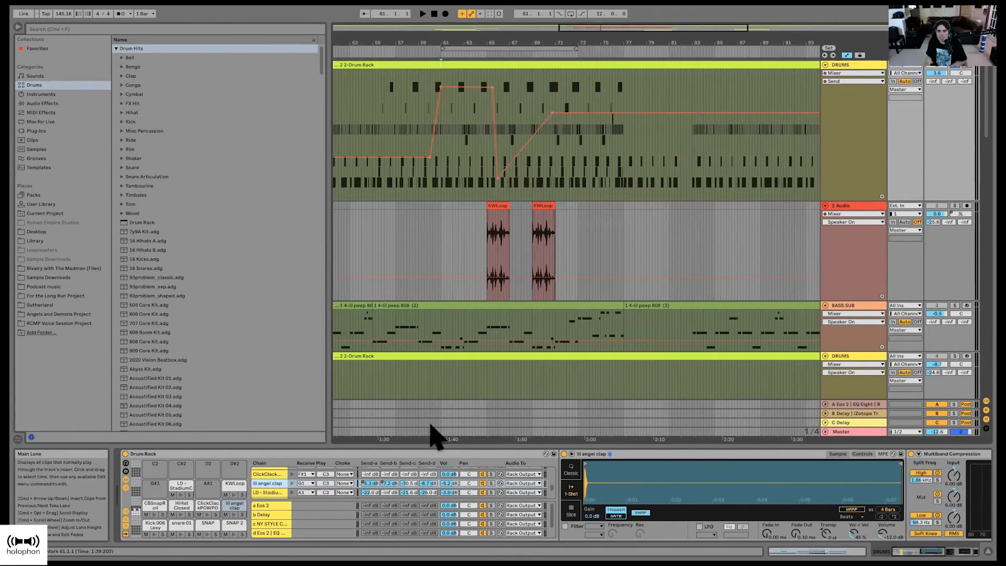
left_click(491, 483)
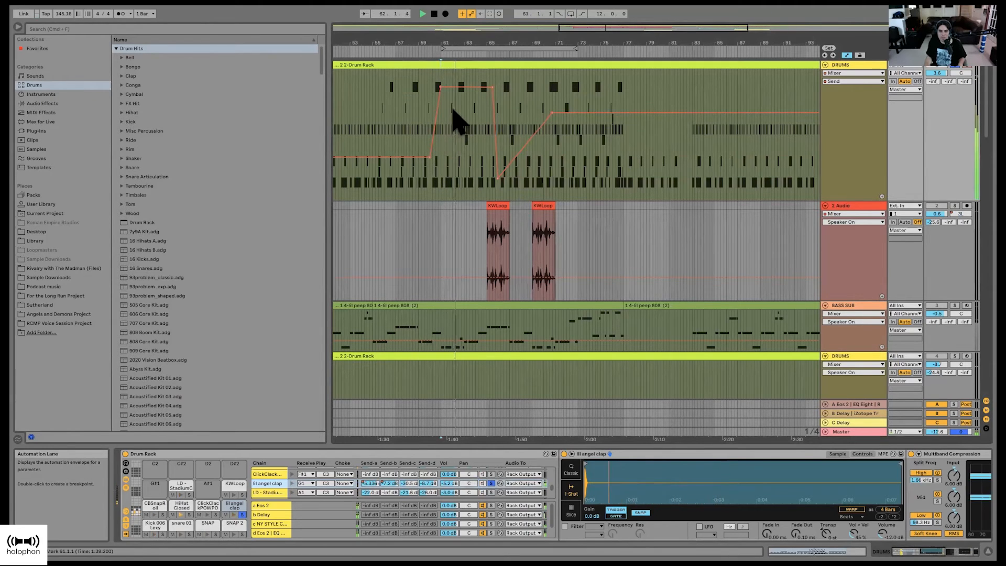
left_click_drag(460, 90, 460, 83)
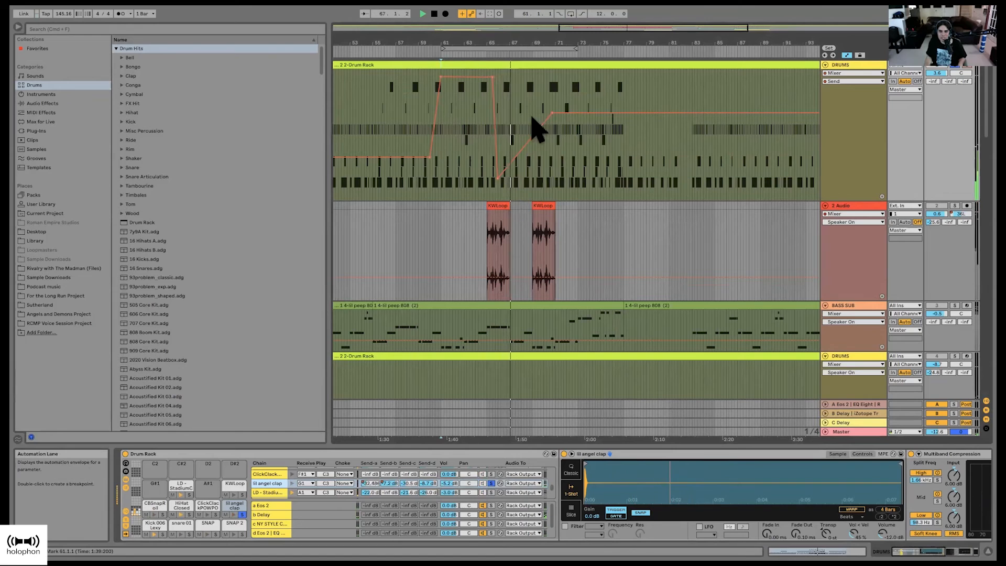
left_click(545, 50)
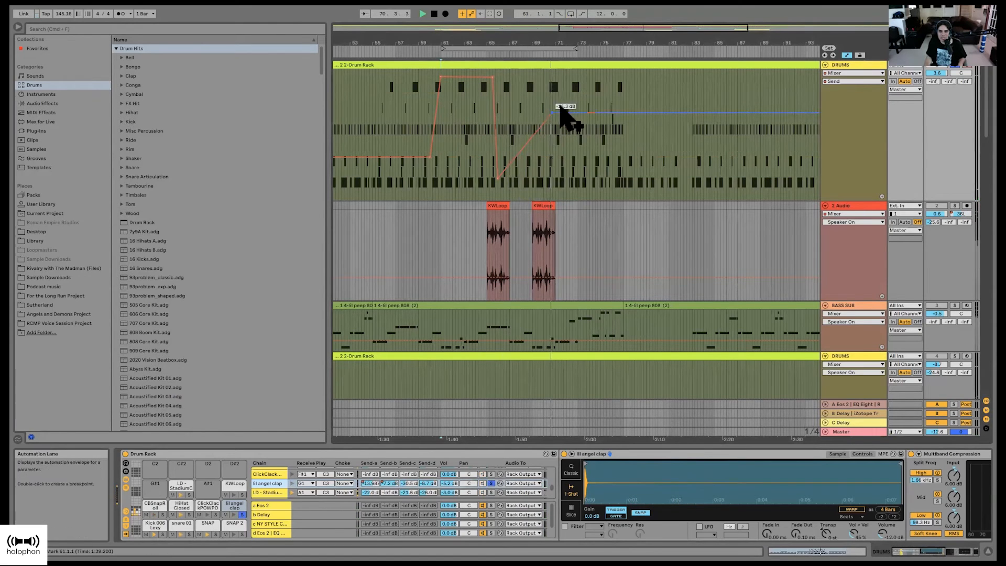
left_click_drag(566, 111, 558, 71)
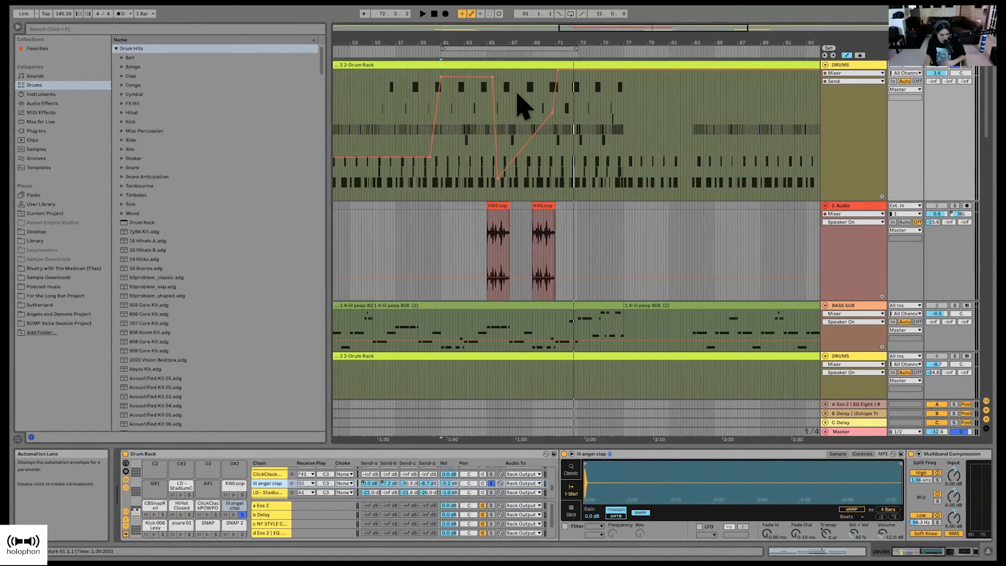
left_click(487, 103)
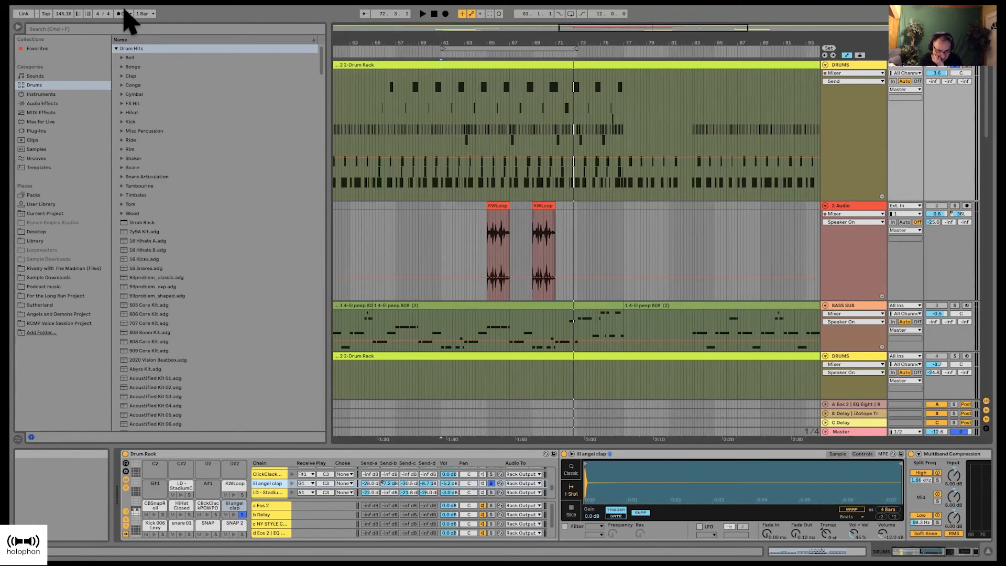
Step: Redisplay the clap chain's Send-a automation and inspect it closely over bars 58 to 77
right_click(371, 485)
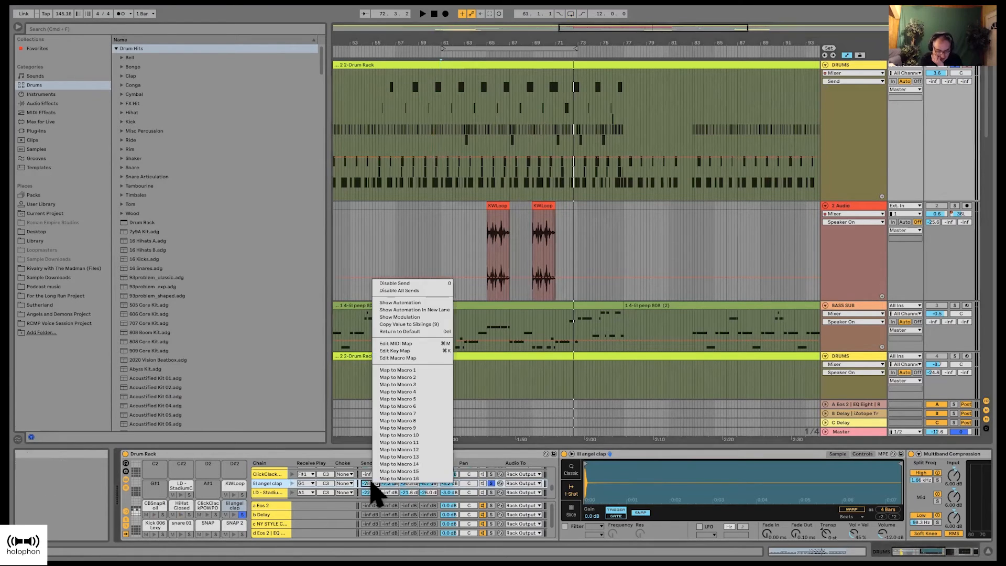
left_click(406, 302)
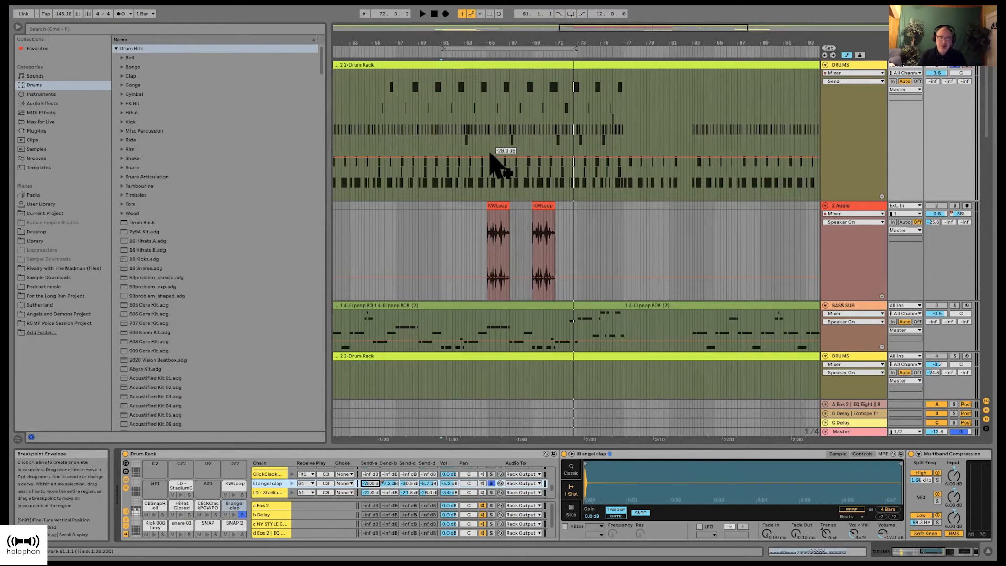
left_click_drag(467, 48, 460, 124)
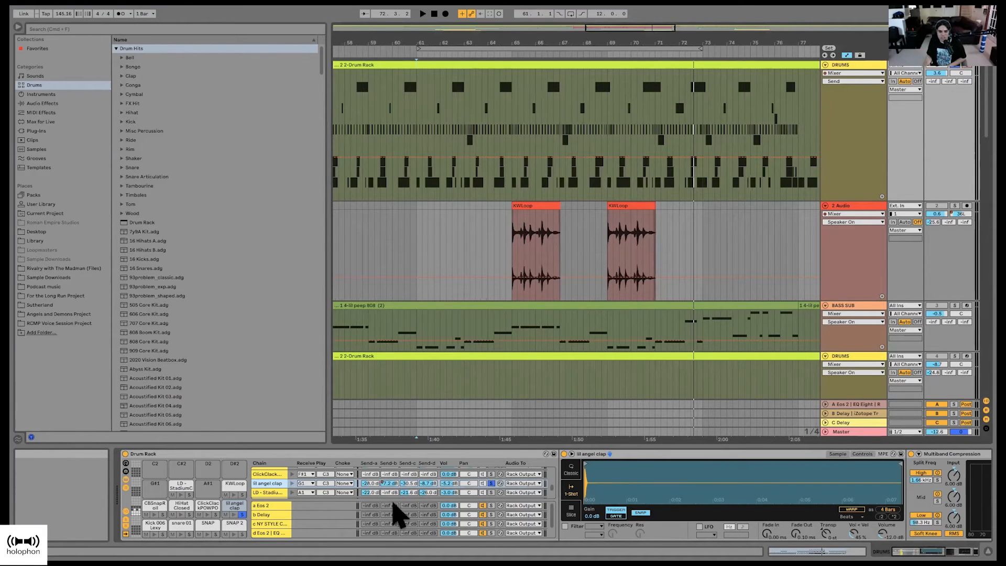
Step: Show the lil angel clap chain's Send-c automation in a new lane under the DRUMS track and make that lane taller
right_click(409, 483)
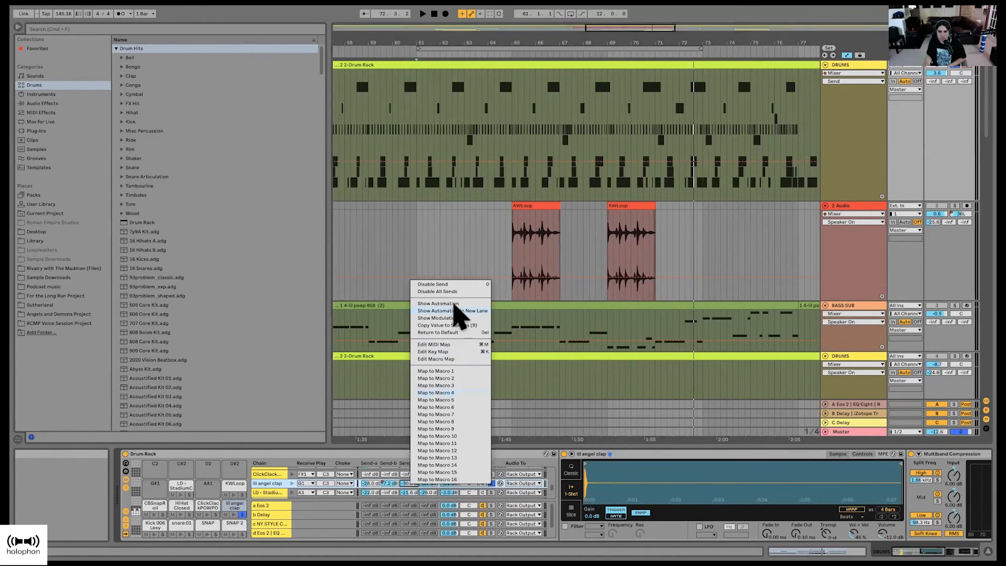
left_click(453, 303)
right_click(411, 482)
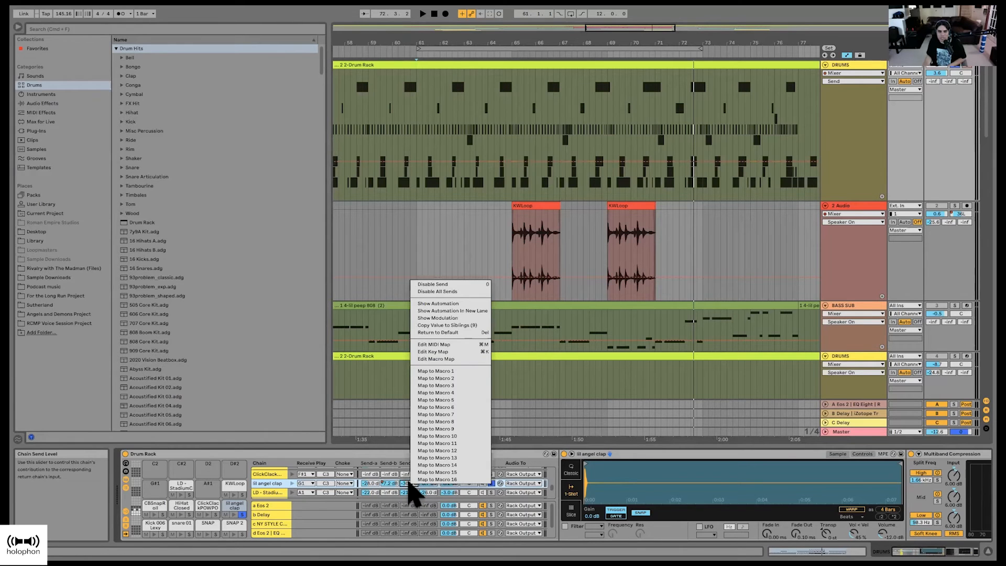
left_click(459, 310)
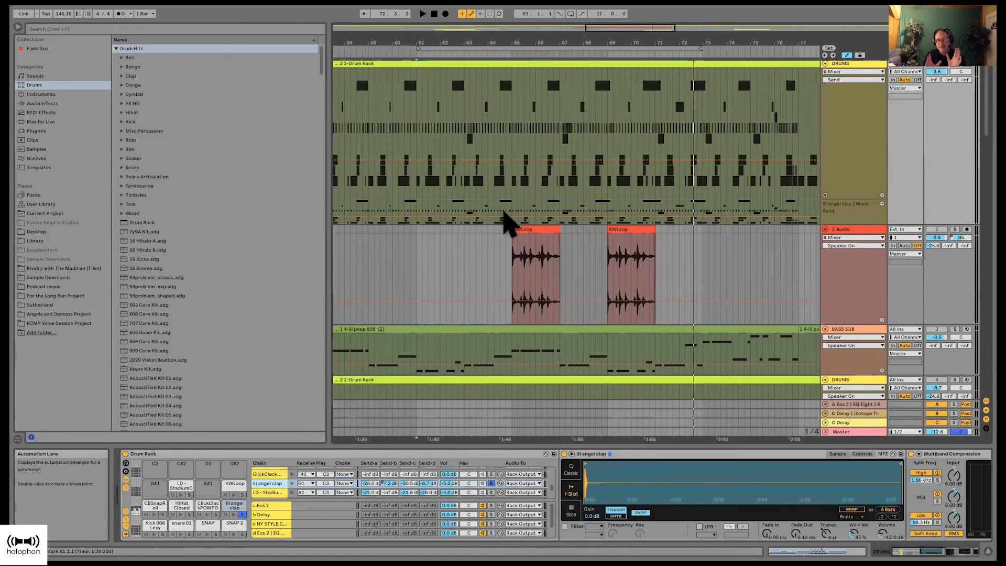
left_click_drag(834, 226, 853, 325)
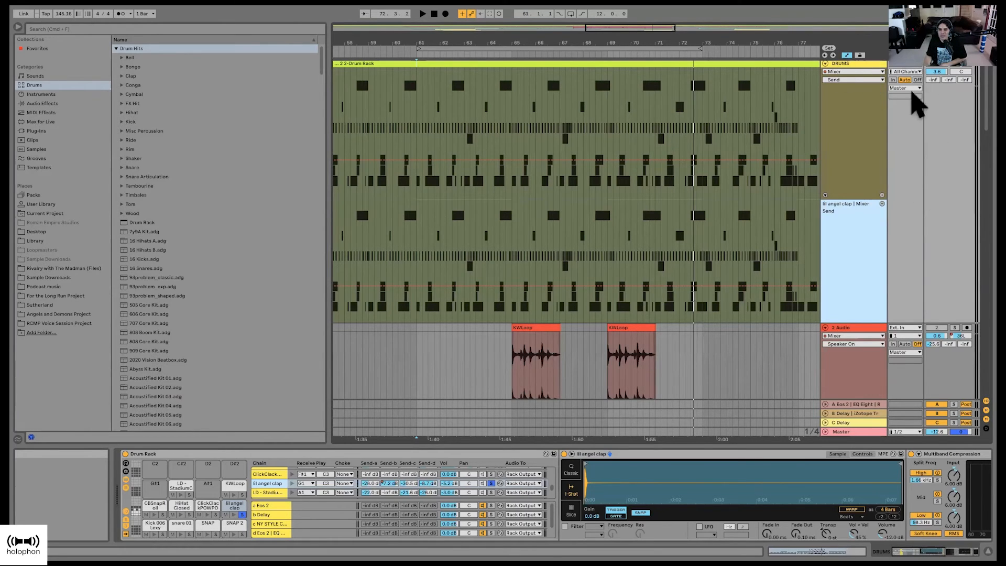
Step: Switch to the Session View and look over the mixer's tracks and returns
key("Tab")
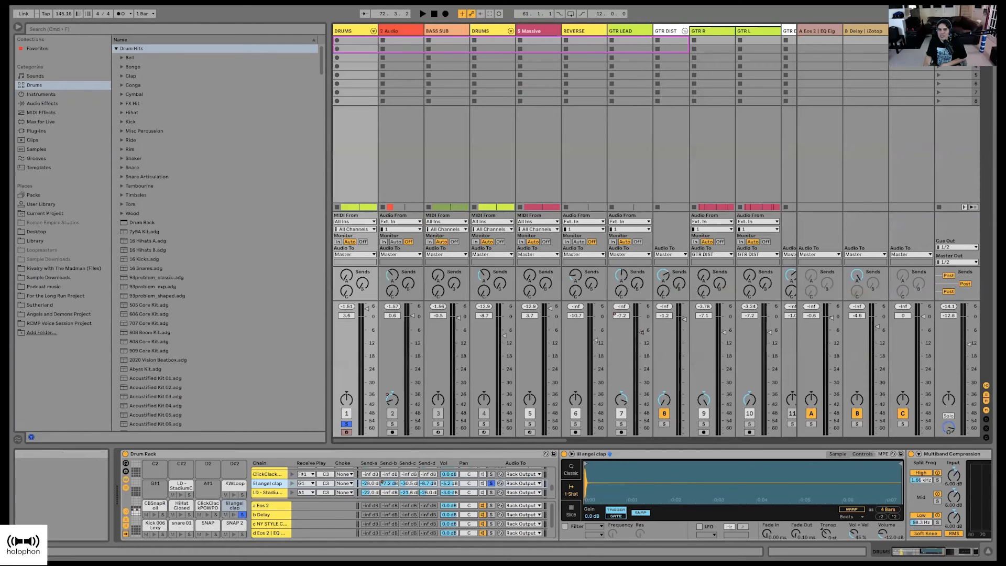
scroll(607, 144, "right", 3)
scroll(610, 143, "left", 3)
scroll(614, 142, "right", 5)
scroll(618, 155, "left", 7)
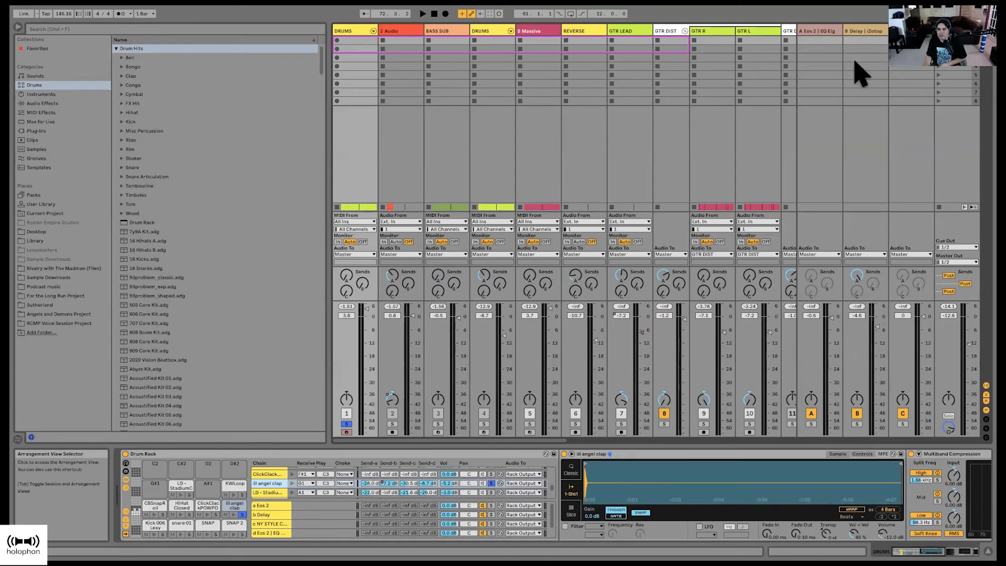
Step: Start a new Live Set, discarding the changes to "Better When I'm Bitter HOLOPHON"
left_click(57, 8)
left_click(75, 24)
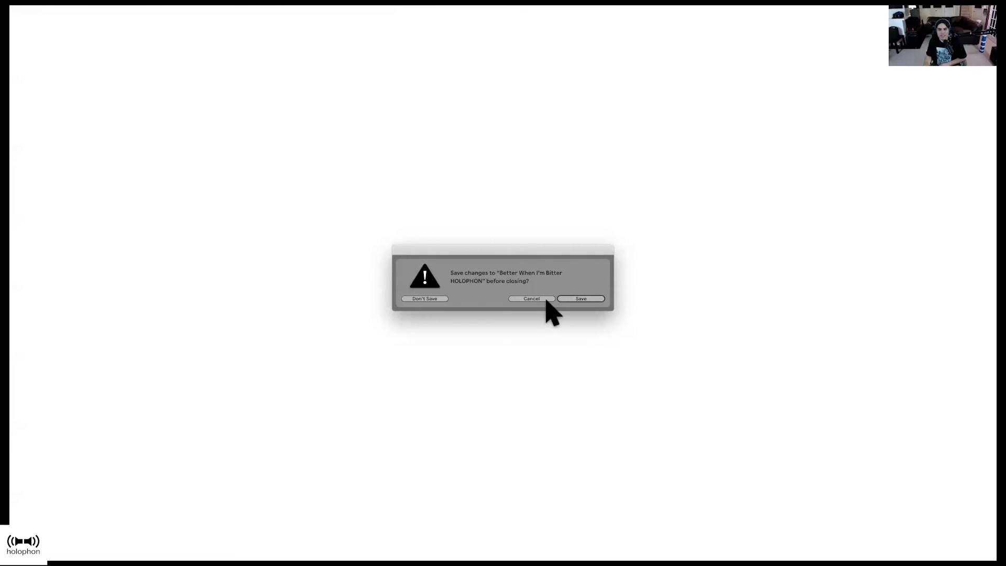
left_click(425, 299)
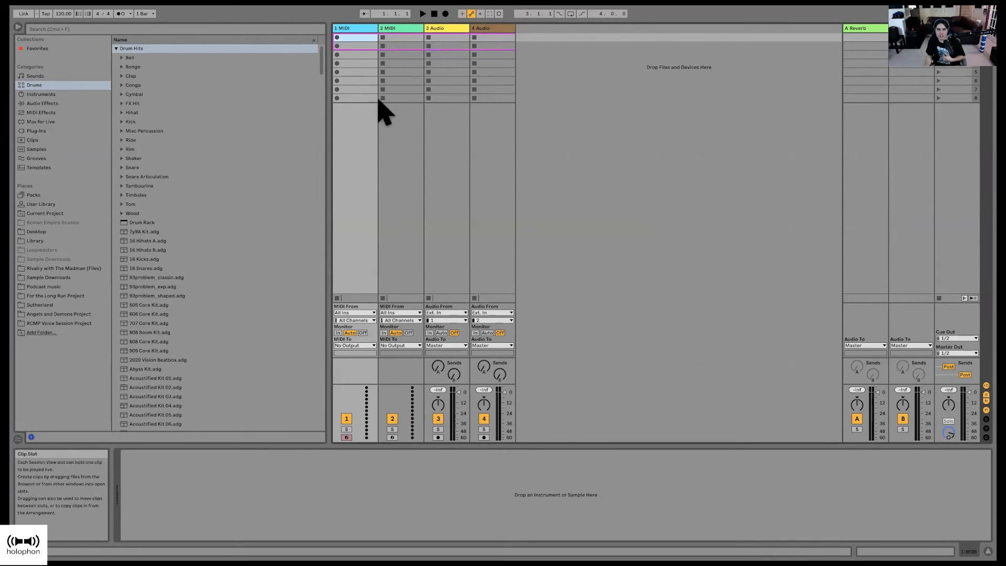
Step: Go through the clip slots of the first two scenes across the two MIDI and two audio tracks
left_click(396, 121)
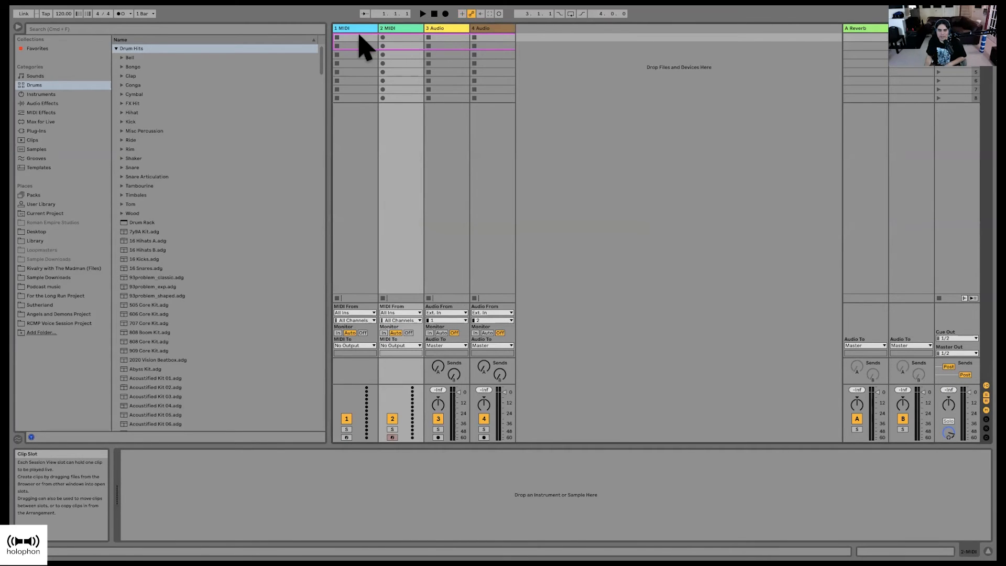
left_click(357, 39)
left_click(399, 38)
left_click(439, 38)
left_click(490, 38)
left_click(487, 46)
left_click(448, 46)
left_click(402, 46)
left_click(355, 46)
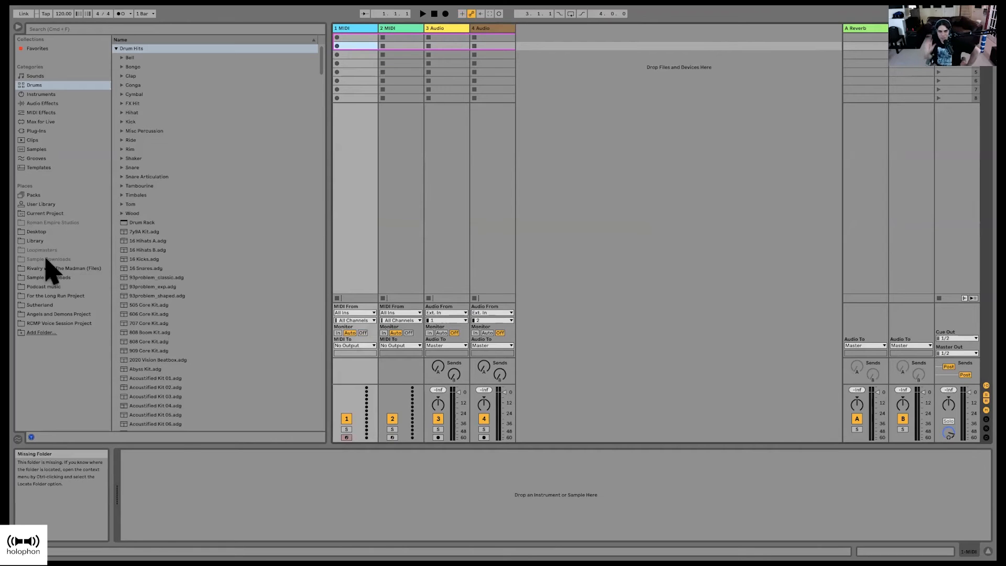
Step: Look through the Samples category of the library and preview the Backbeast_F sample
left_click(45, 150)
scroll(235, 293, "down", 3)
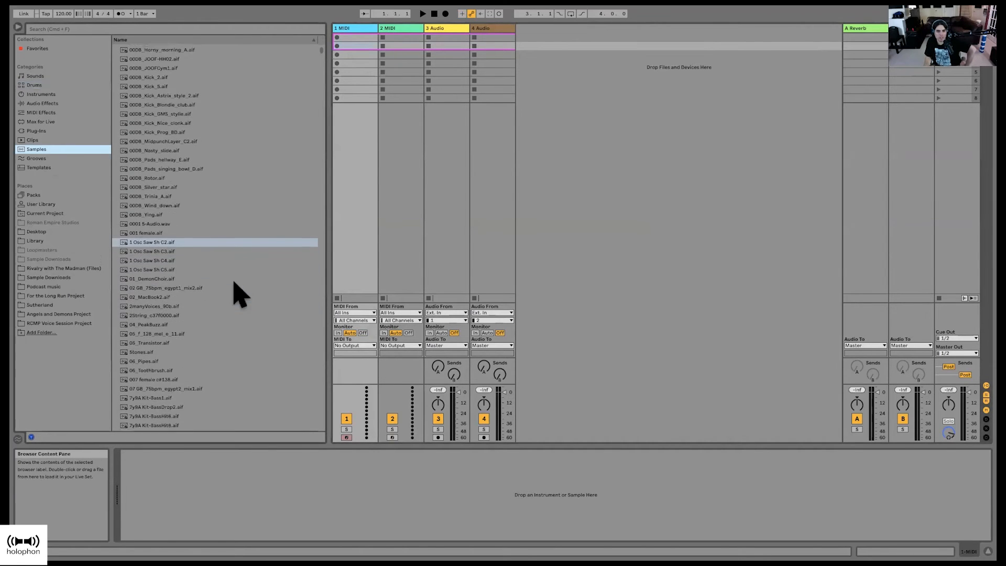
scroll(236, 290, "up", 3)
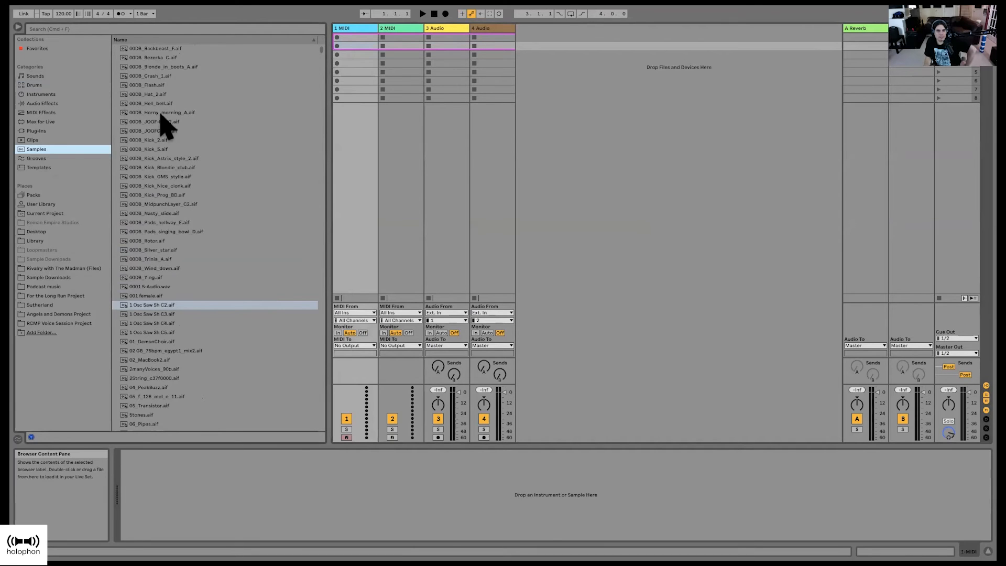
left_click(152, 48)
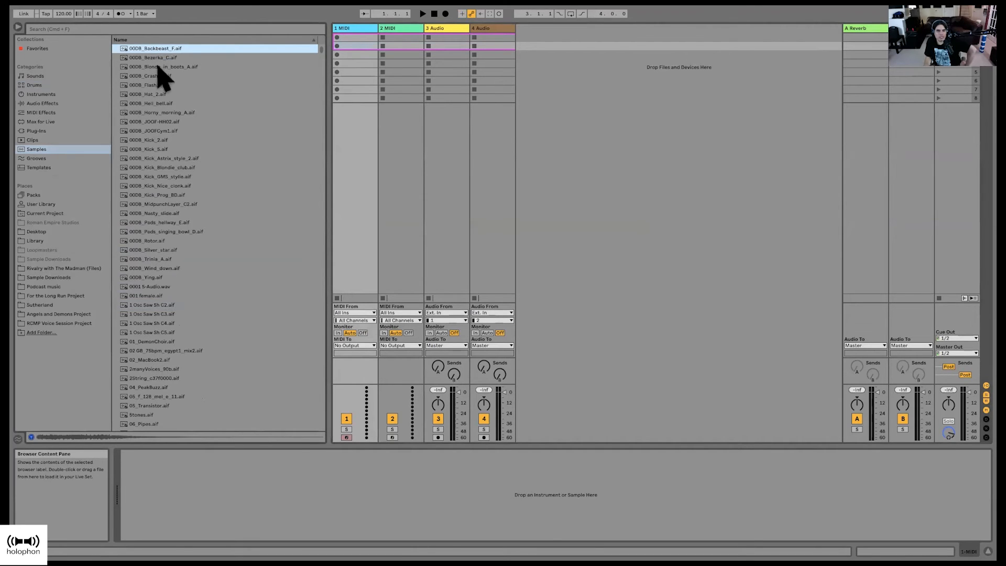
scroll(202, 217, "down", 4)
Step: List the library's clips in reverse name order and preview Xthikz, Yesteryear-Fill and Yesteryear-Sidestick BritishVintage 128bpm
left_click(63, 140)
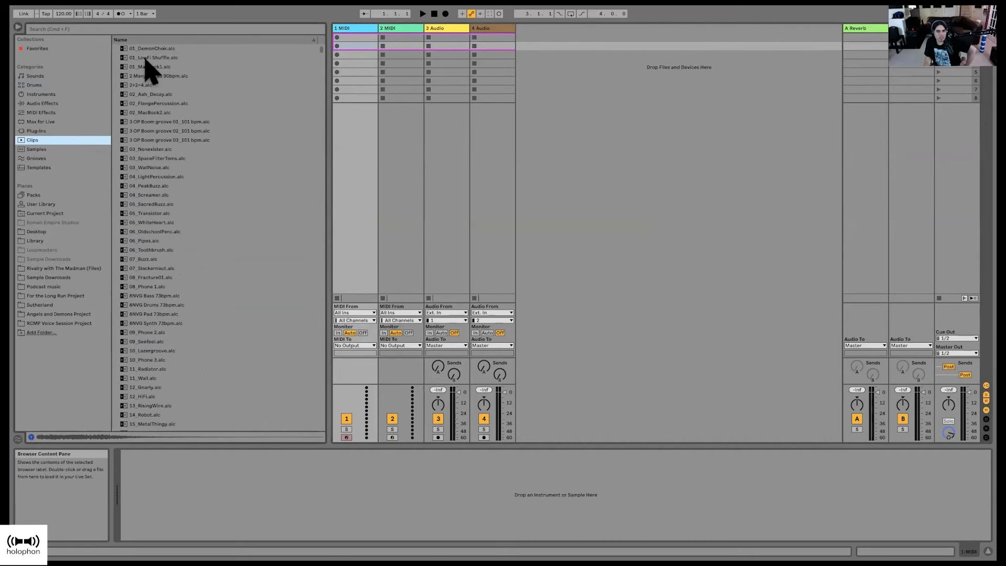
left_click(135, 40)
left_click(157, 121)
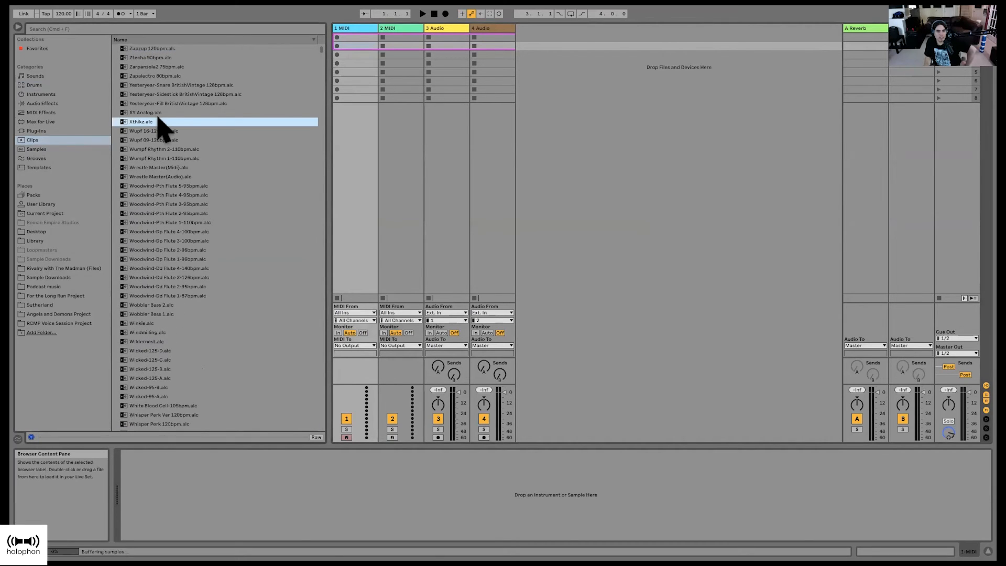
left_click(156, 103)
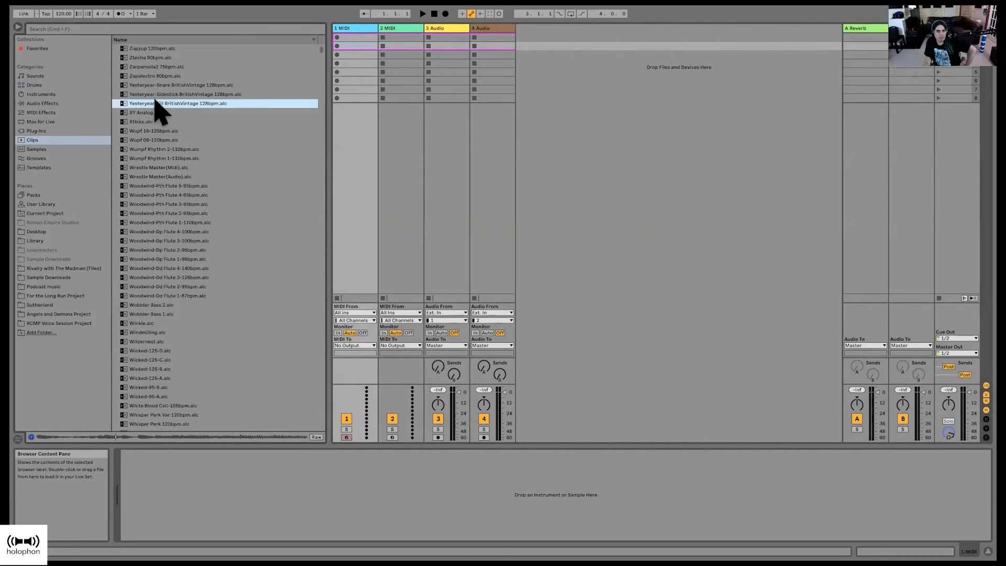
left_click(178, 96)
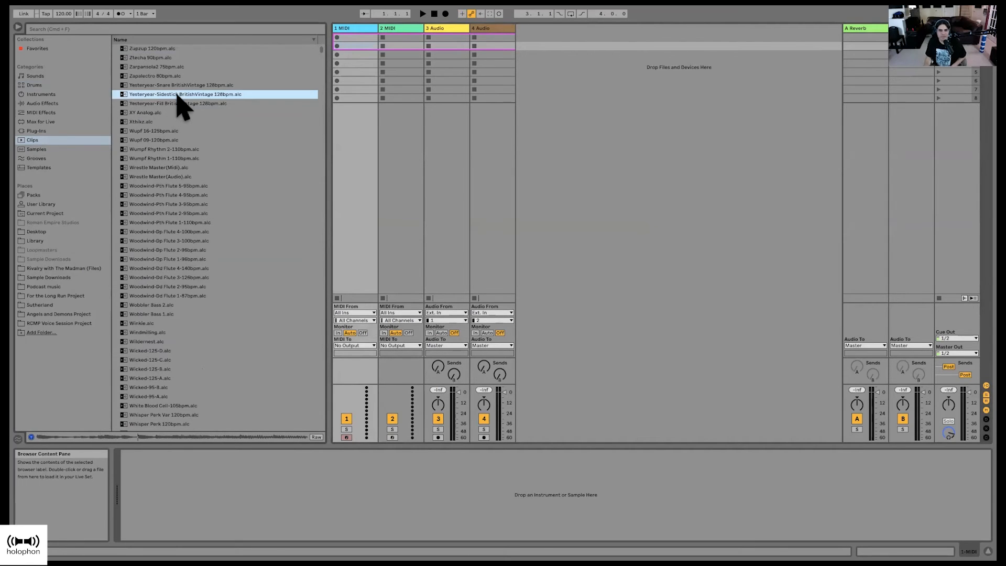
left_click(177, 102)
left_click(179, 95)
scroll(178, 93, "down", 1)
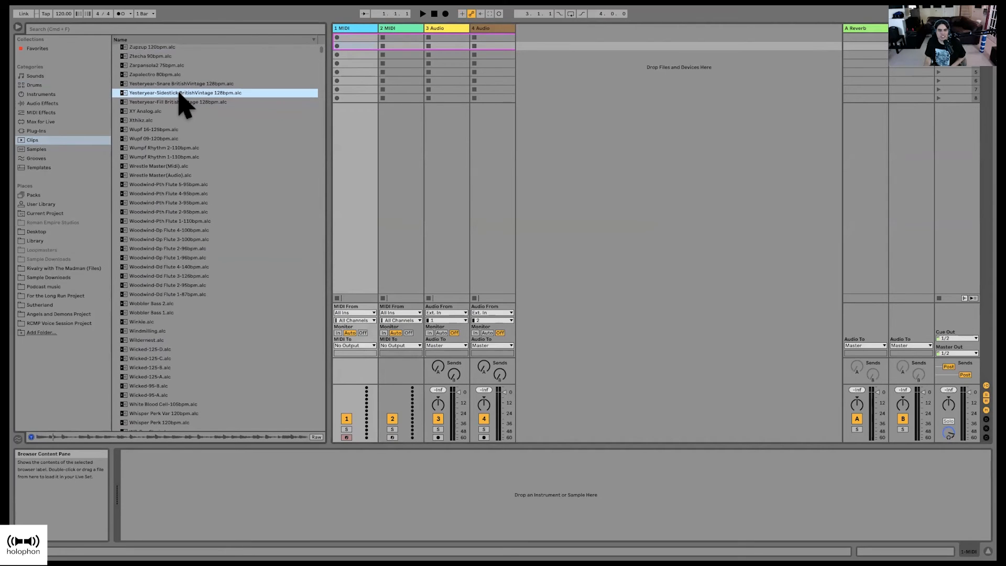
Step: Load Yesteryear-Sidestick BritishVintage 128bpm into the first slot of track 3, launch it and lower the track's volume
left_click_drag(246, 90, 439, 40)
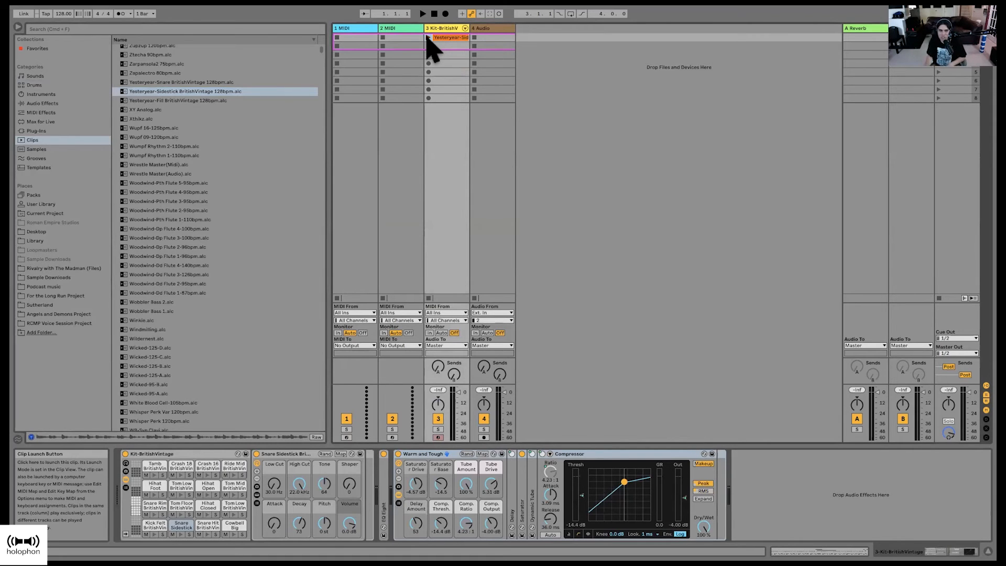
left_click(428, 38)
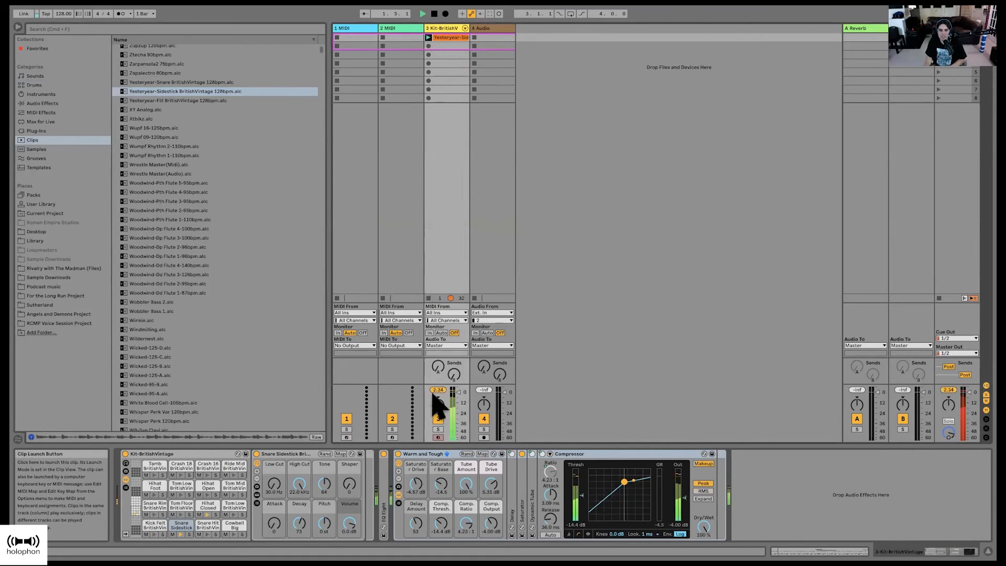
left_click_drag(458, 394, 459, 407)
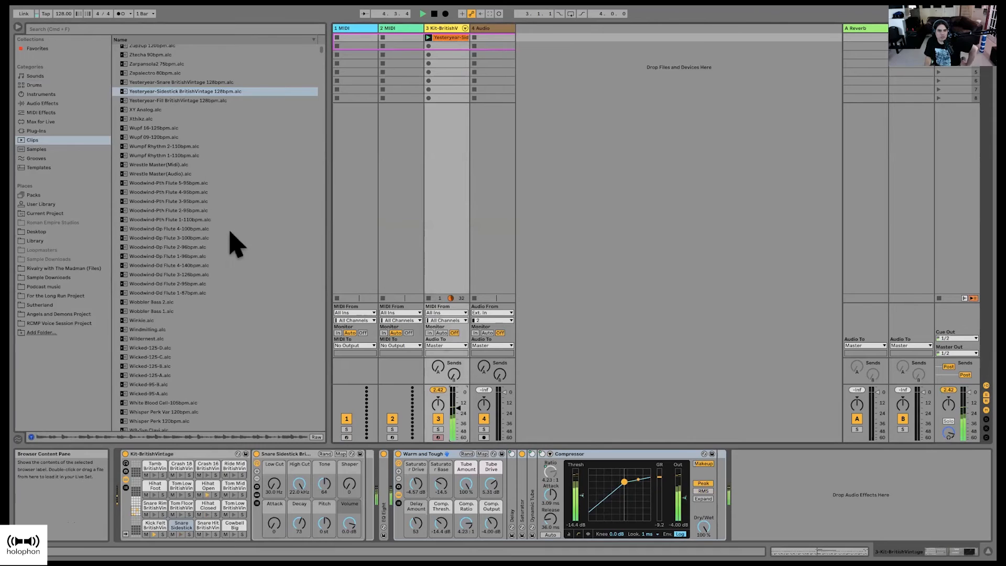
Step: Preview the Wildernest and Winkie clips and load Winkie into the first slot of track 2
scroll(229, 236, "up", 1)
scroll(163, 324, "down", 3)
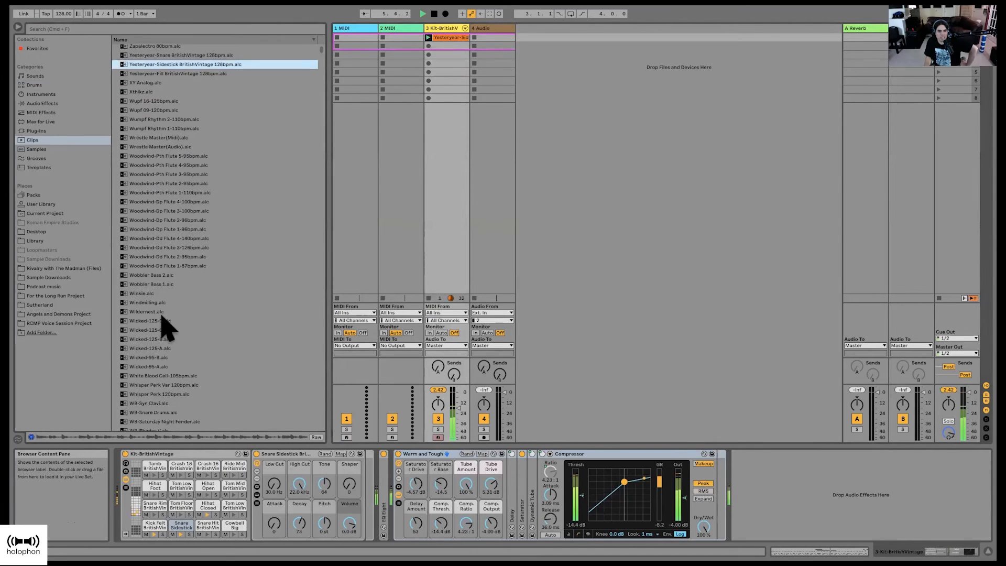
left_click(149, 304)
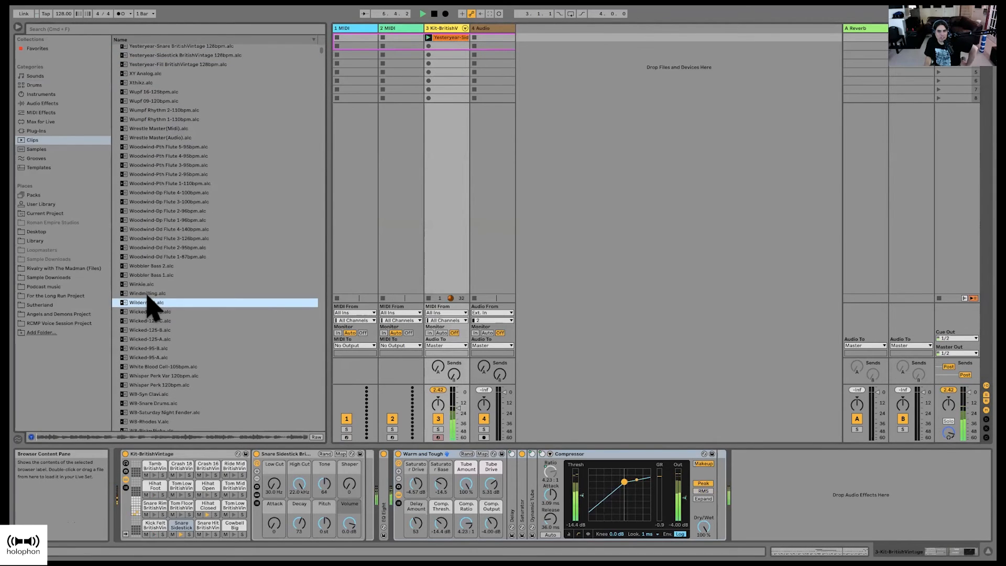
scroll(147, 294, "up", 1)
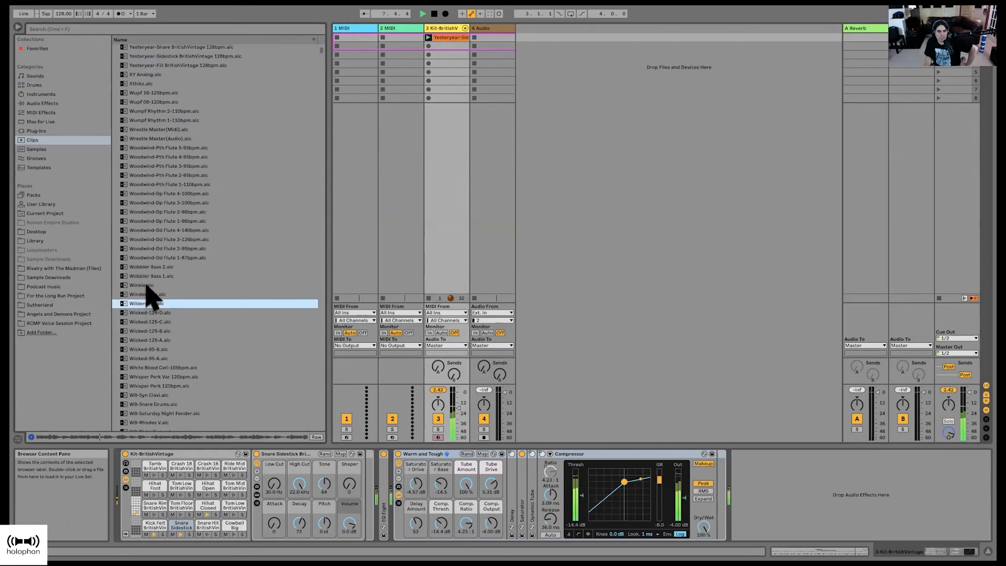
left_click(145, 286)
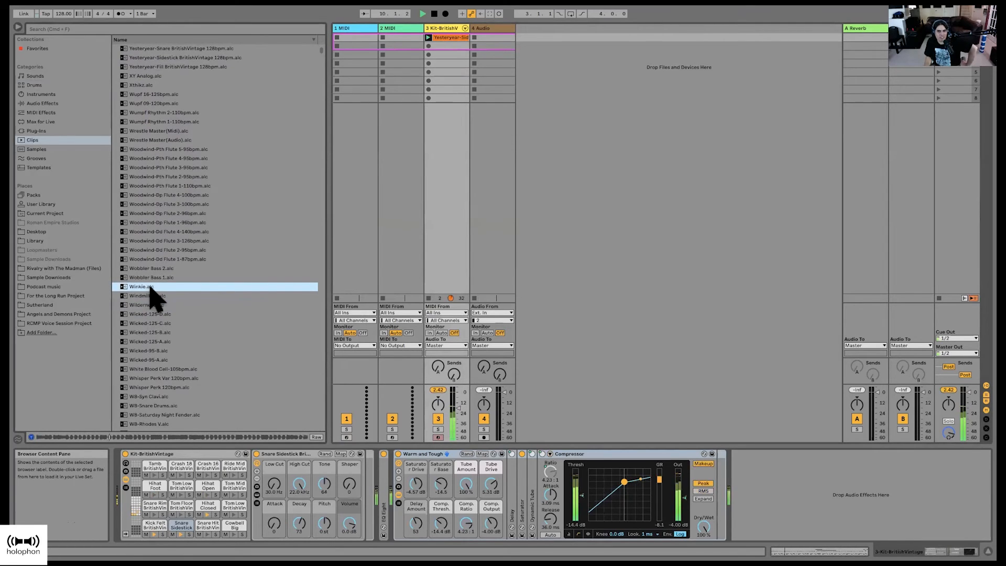
scroll(148, 288, "down", 1)
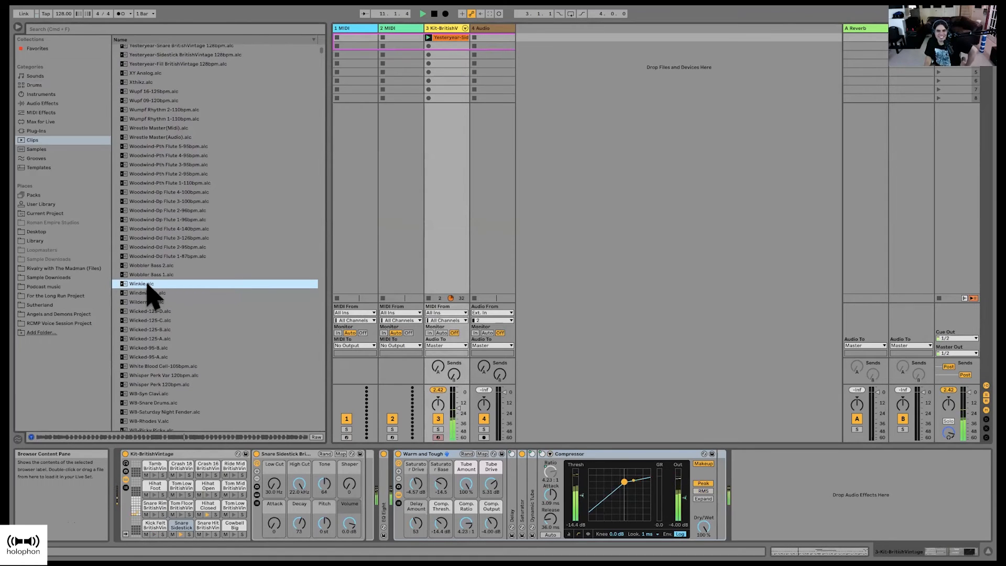
left_click_drag(147, 284, 394, 37)
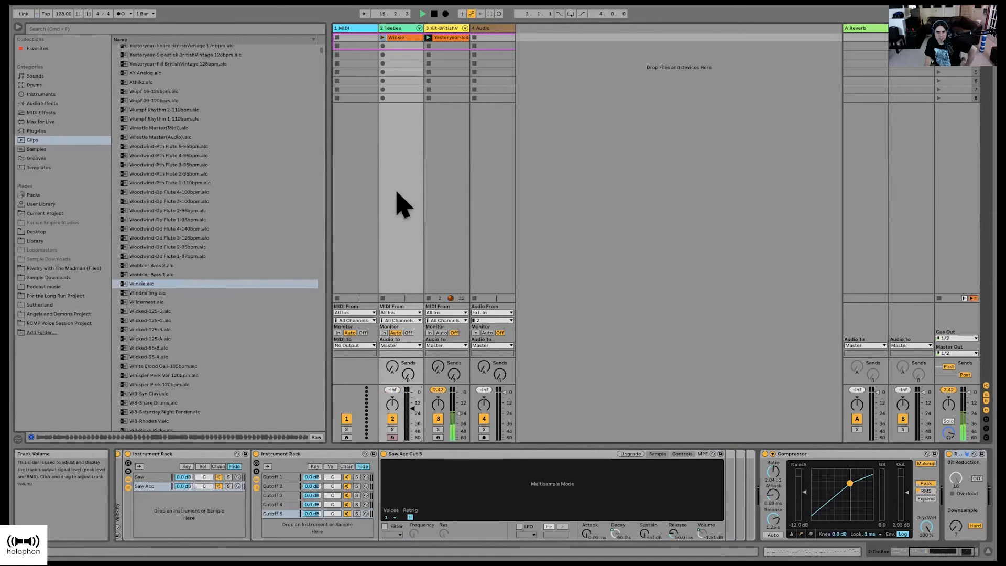
Step: Launch the Winkie clip, restart playback to audition it, and stop the clip on track 2
left_click(382, 38)
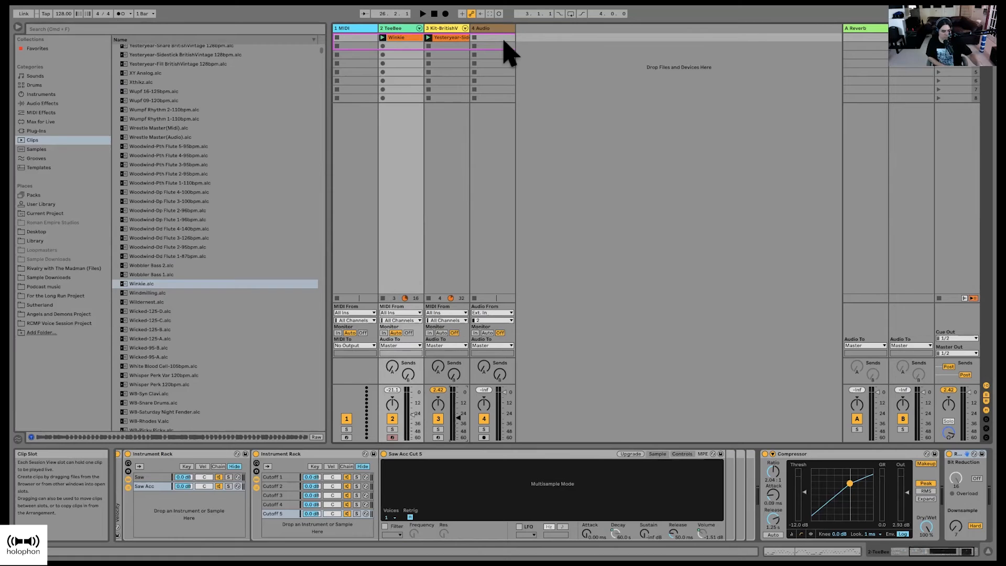
key("space")
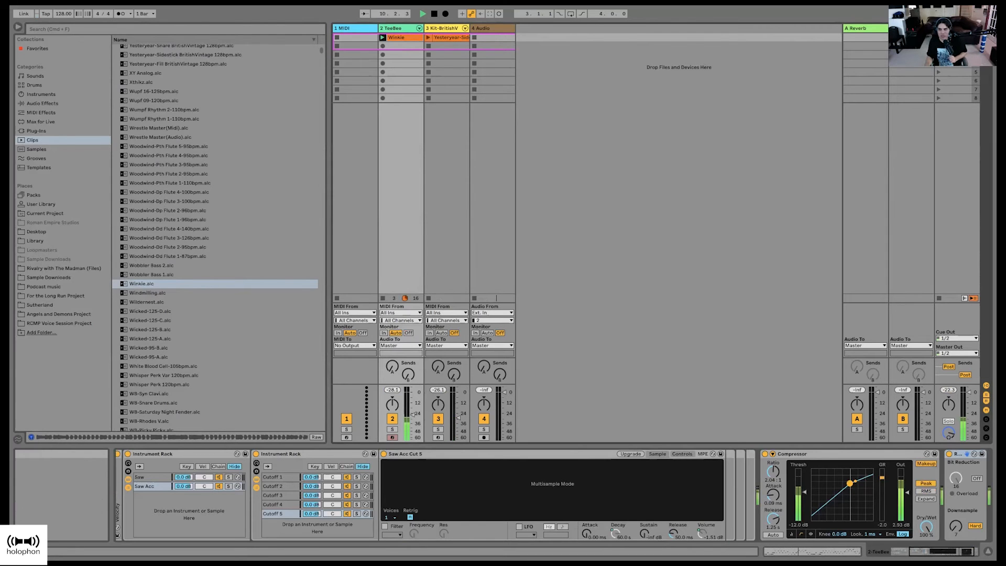
left_click(382, 297)
left_click(382, 257)
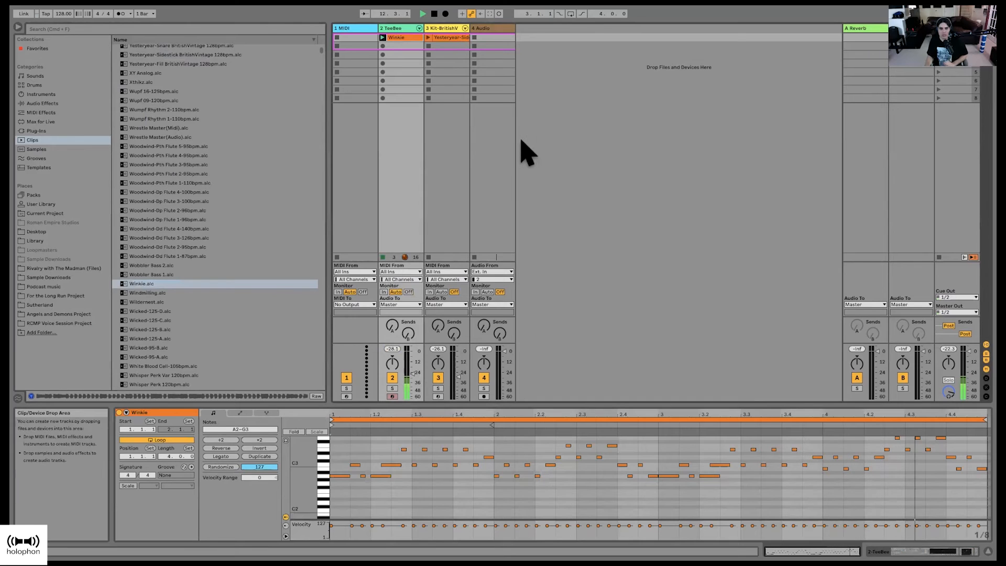
Step: Return the song position to the start, then play the Winkie clip by itself and stop playback
double_click(433, 14)
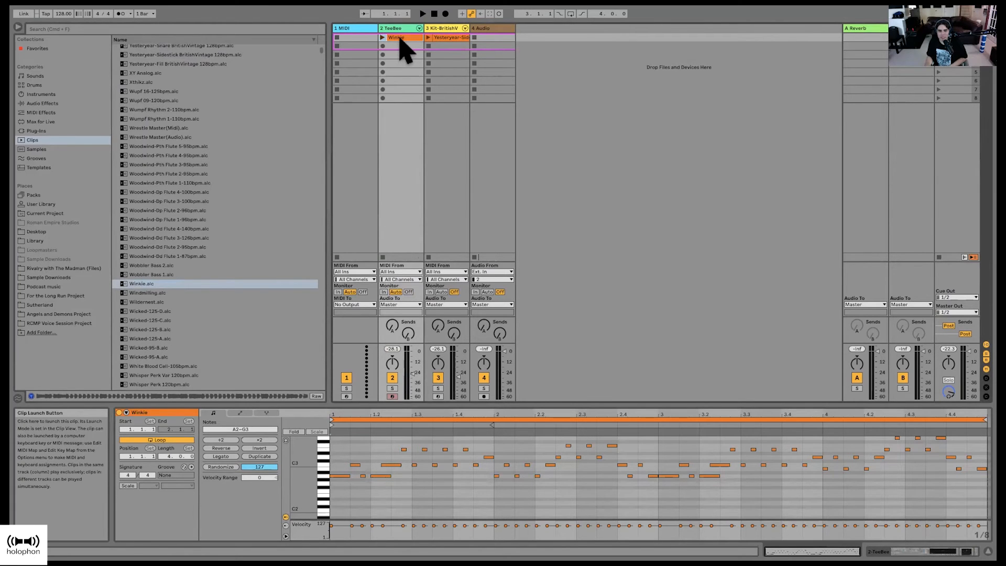
left_click(382, 37)
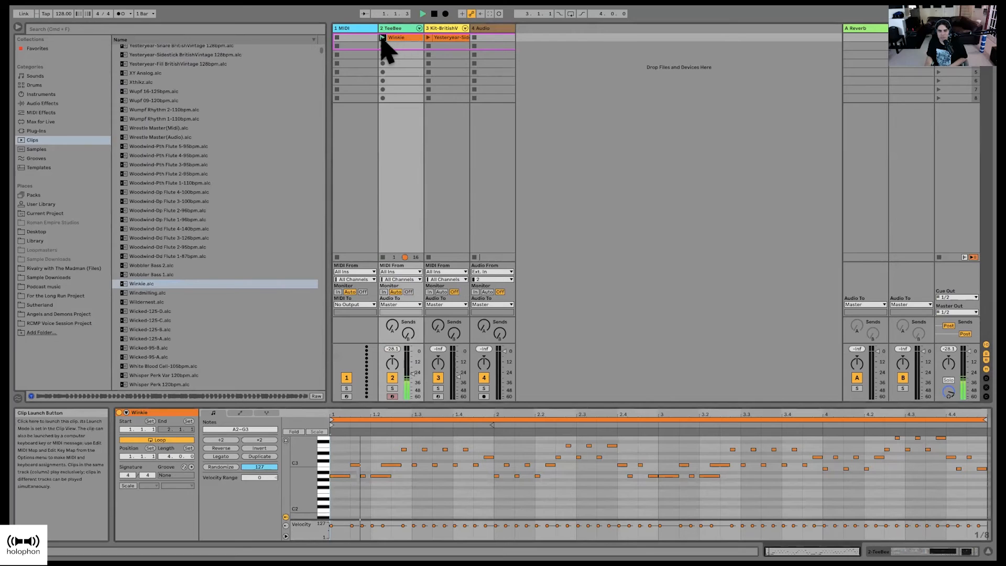
left_click(433, 14)
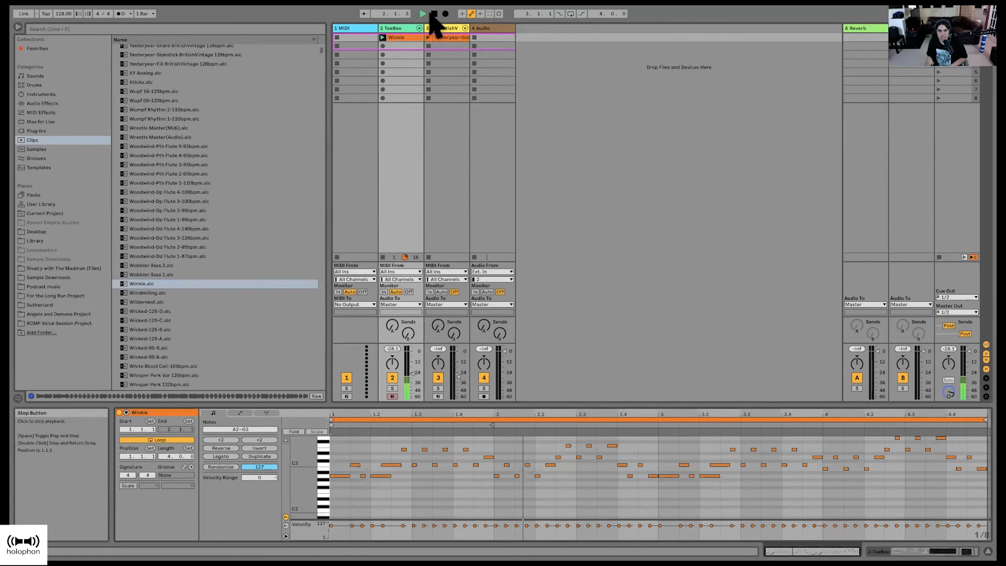
Step: Arm track 2 and record a short MIDI clip into its second slot, then stop playback
left_click(391, 46)
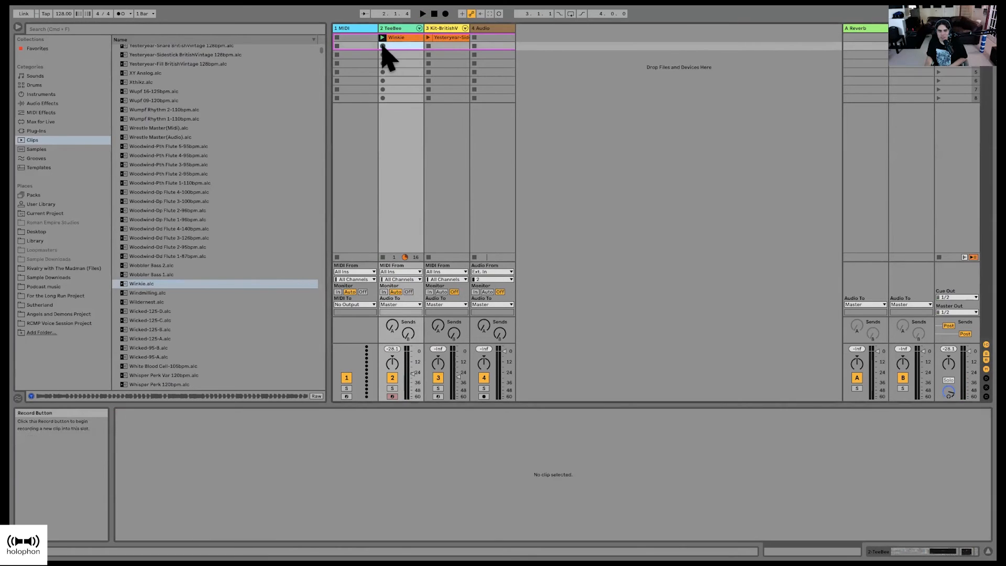
left_click(392, 396)
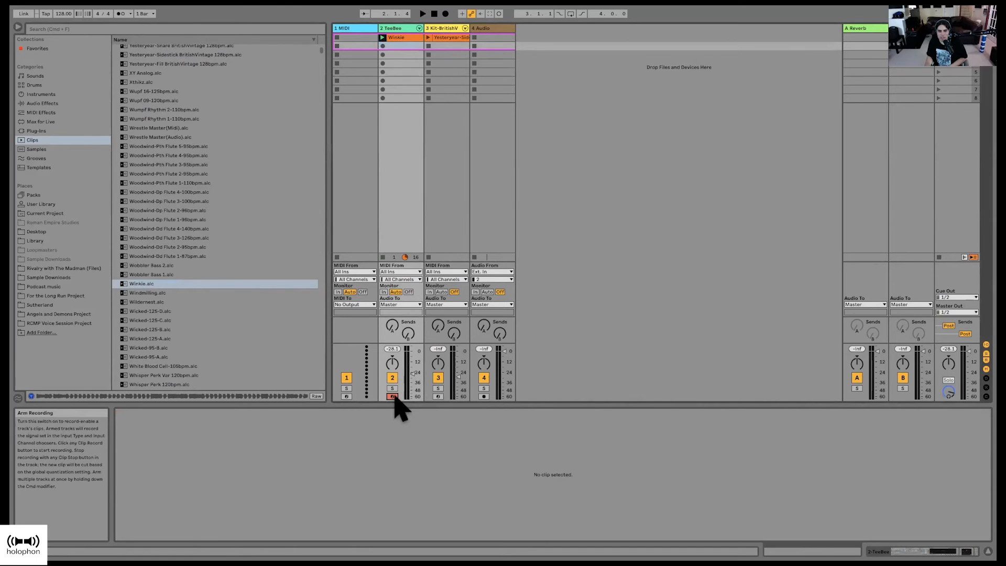
left_click(383, 47)
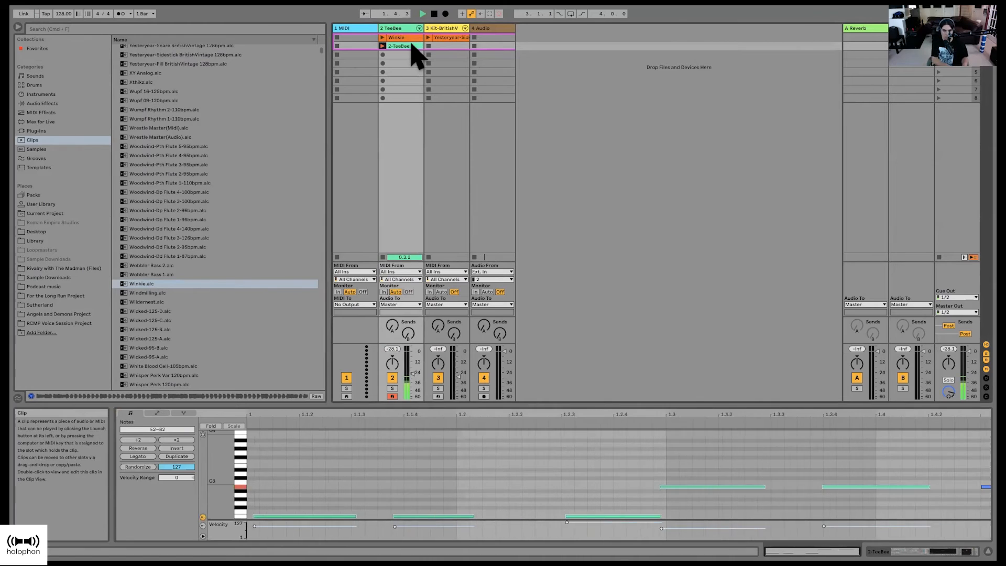
key("space")
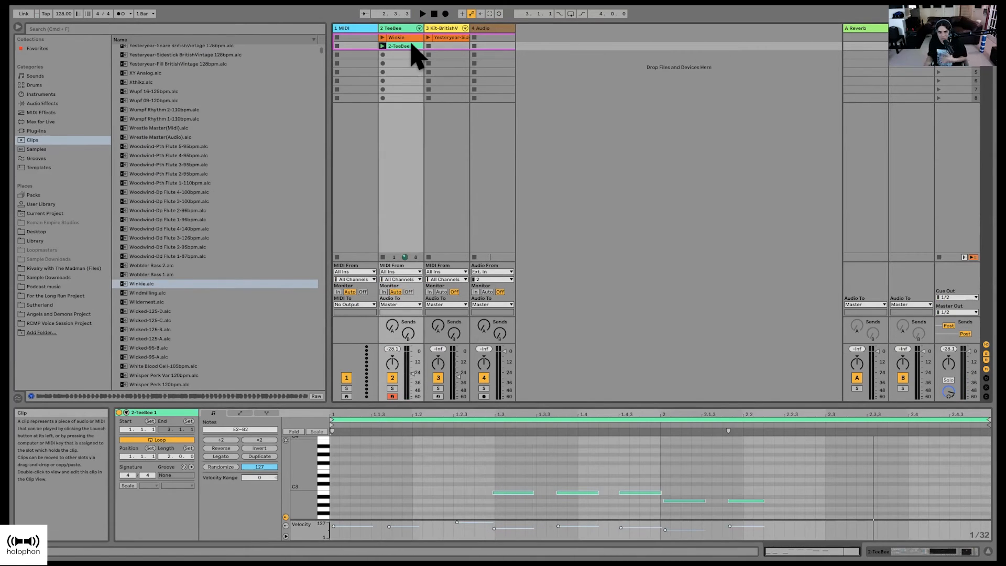
Step: Delete the newly recorded MIDI clip from the second slot of track 2
left_click(483, 46)
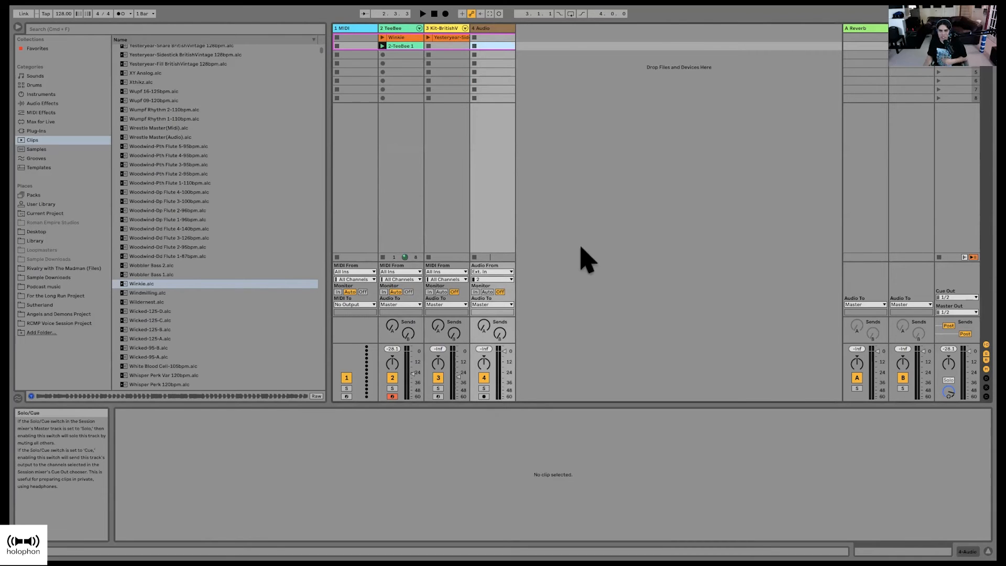
left_click(404, 46)
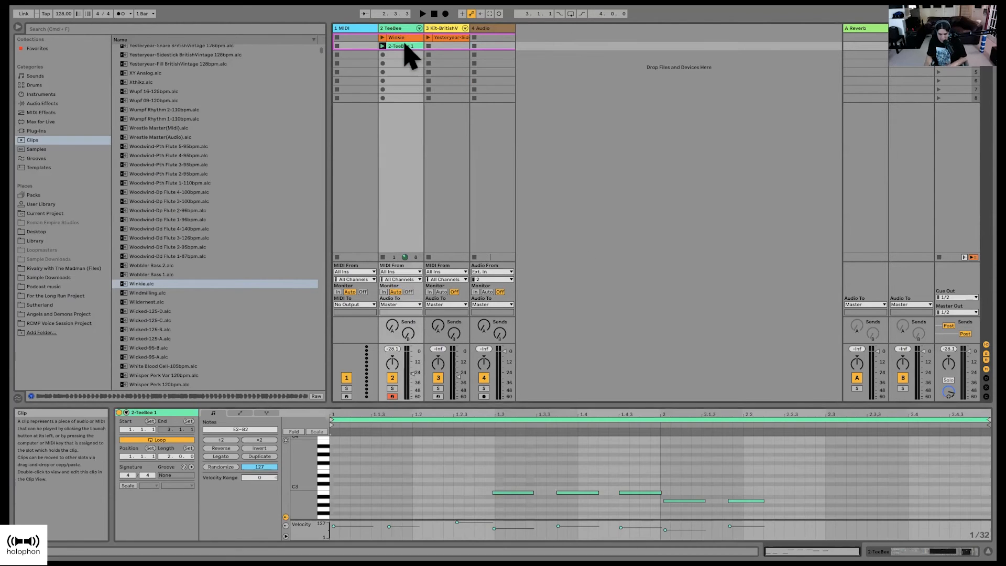
key("Delete")
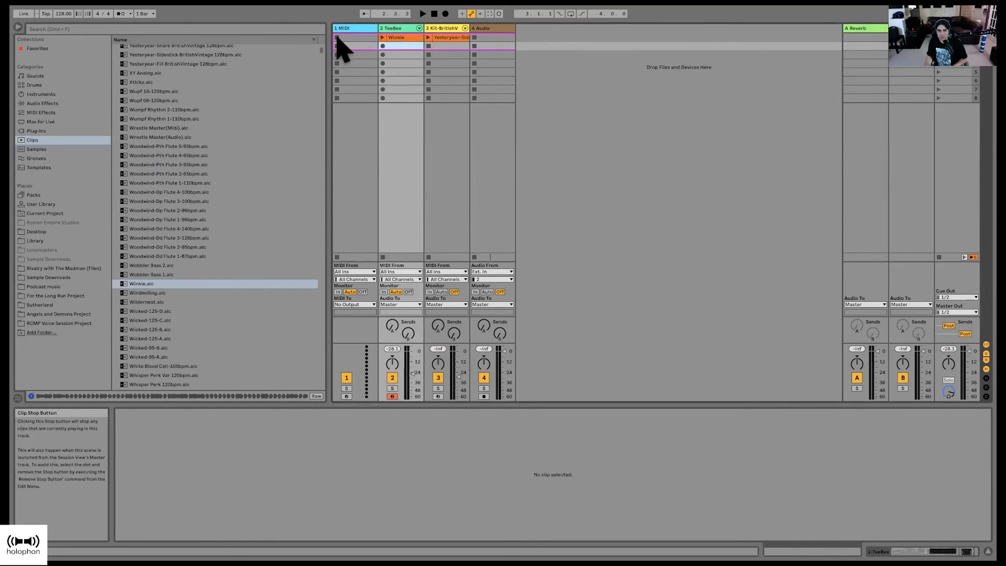
Step: Launch the Yesteryear-Sidestick drum clip on track 3
left_click(429, 38)
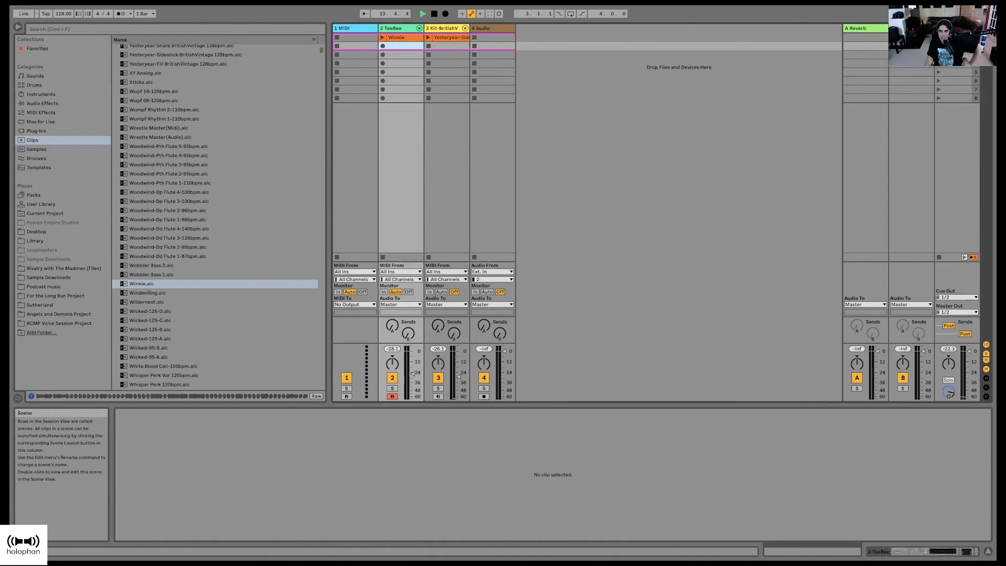
Step: Duplicate the Winkie clip on track 2, stop playback, and move the copy down to the seventh slot
left_click(402, 37)
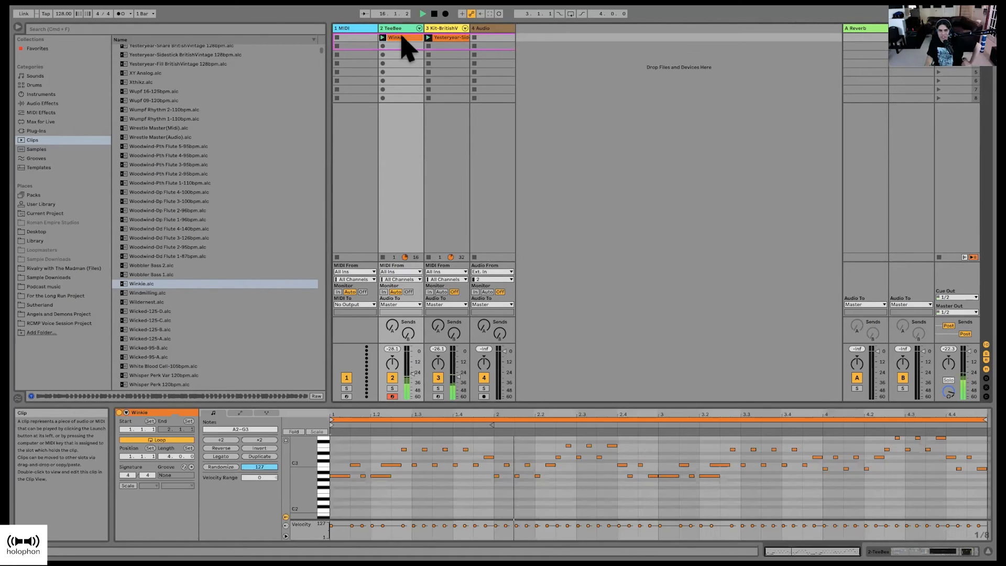
key("super+d")
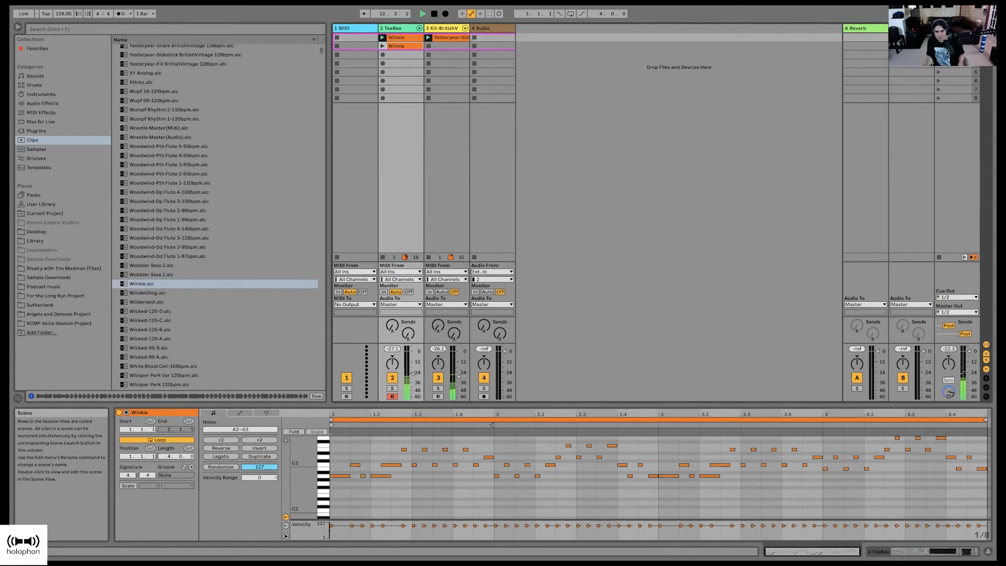
key("space")
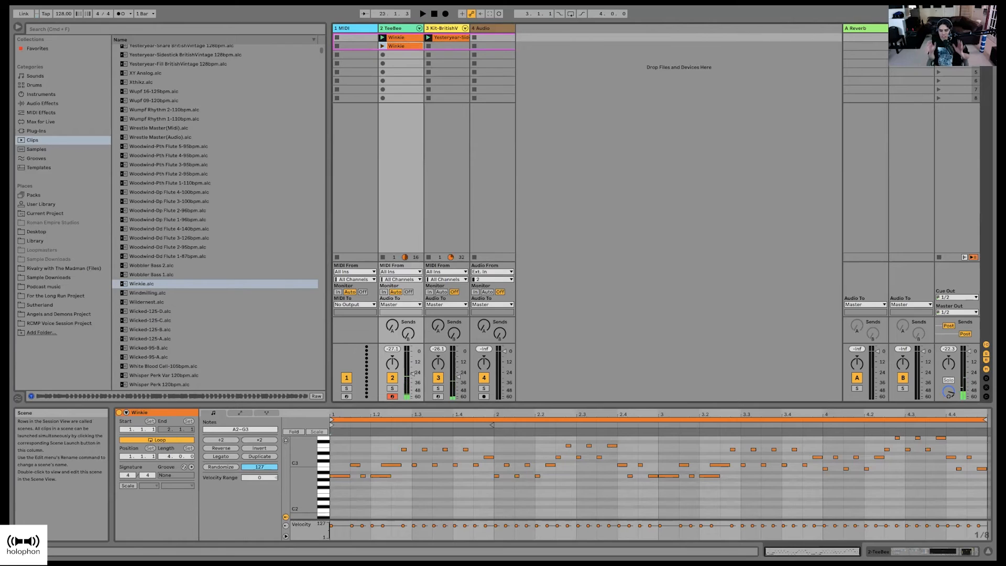
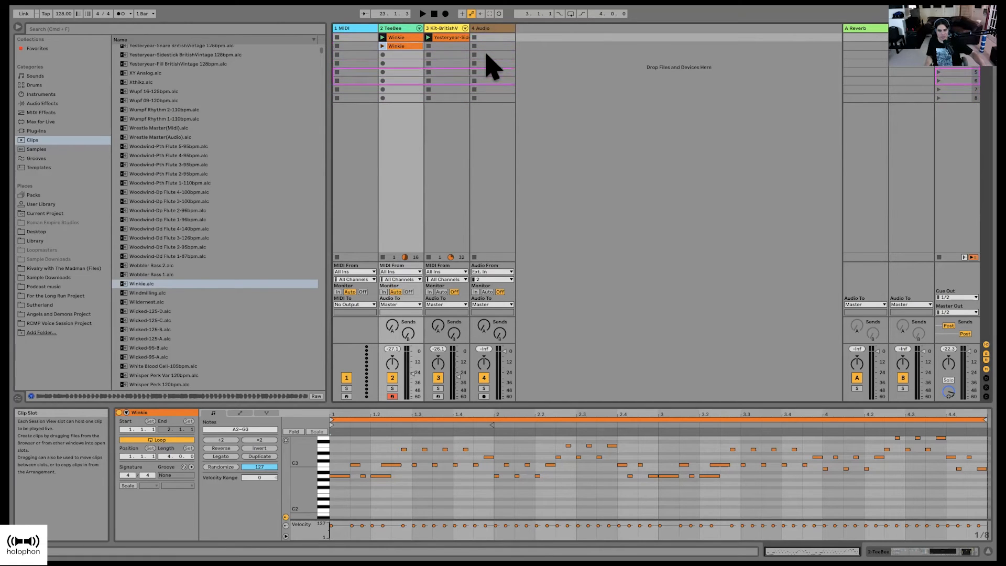
left_click_drag(410, 47, 406, 92)
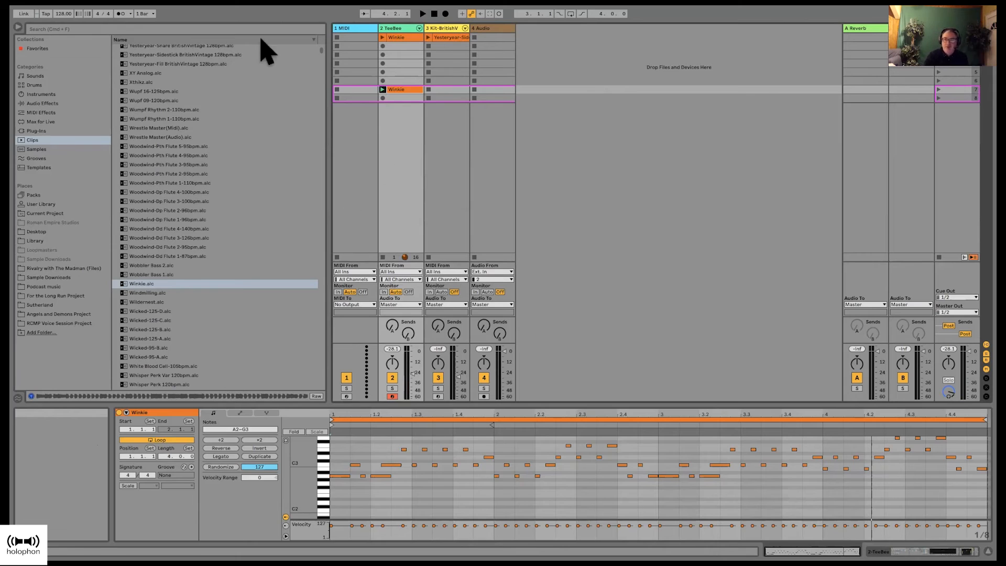
Step: Show the Kit-BritishVintage track's devices with the Drum Rack chain list, and widen track 3 to fit its full name
left_click(366, 27)
double_click(443, 29)
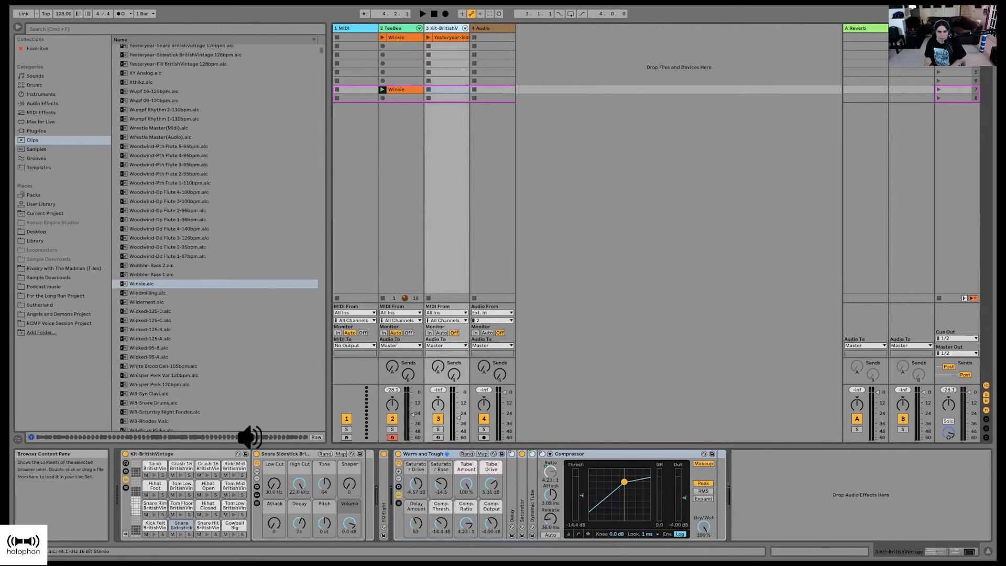
left_click(126, 488)
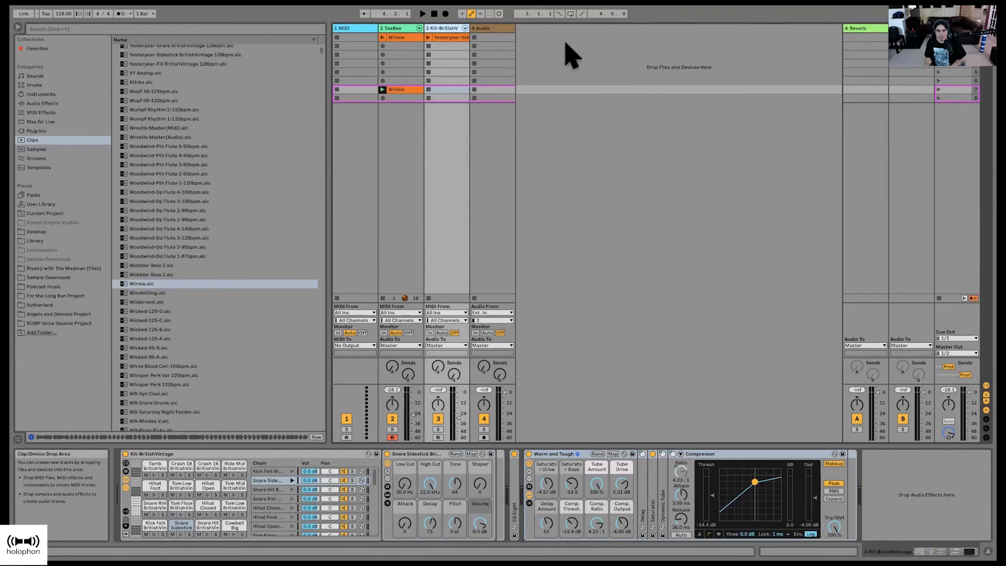
left_click_drag(470, 27, 553, 31)
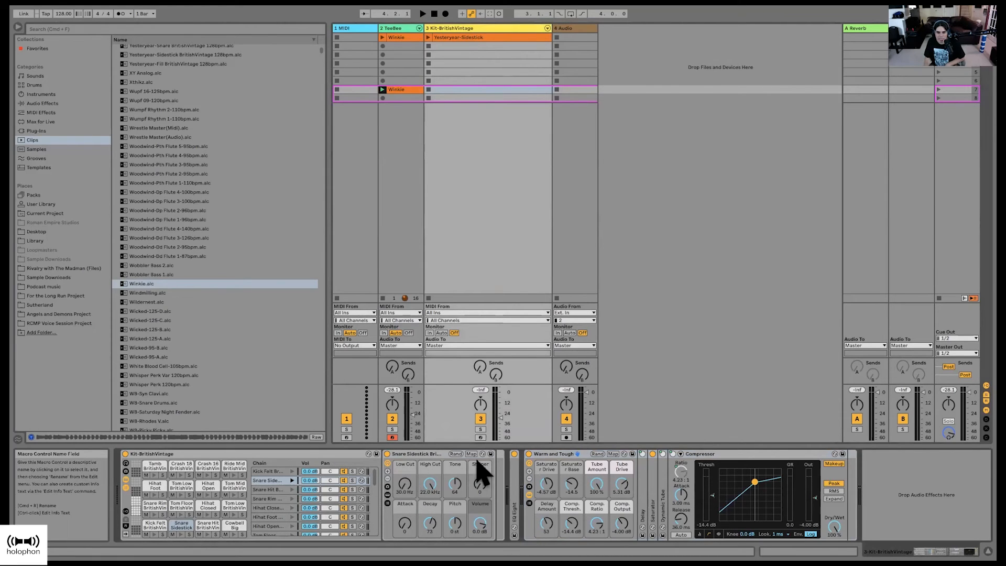
Step: Unfold the EQ Eight on the drum track and select the Warm and Tough rack further along the chain
double_click(516, 495)
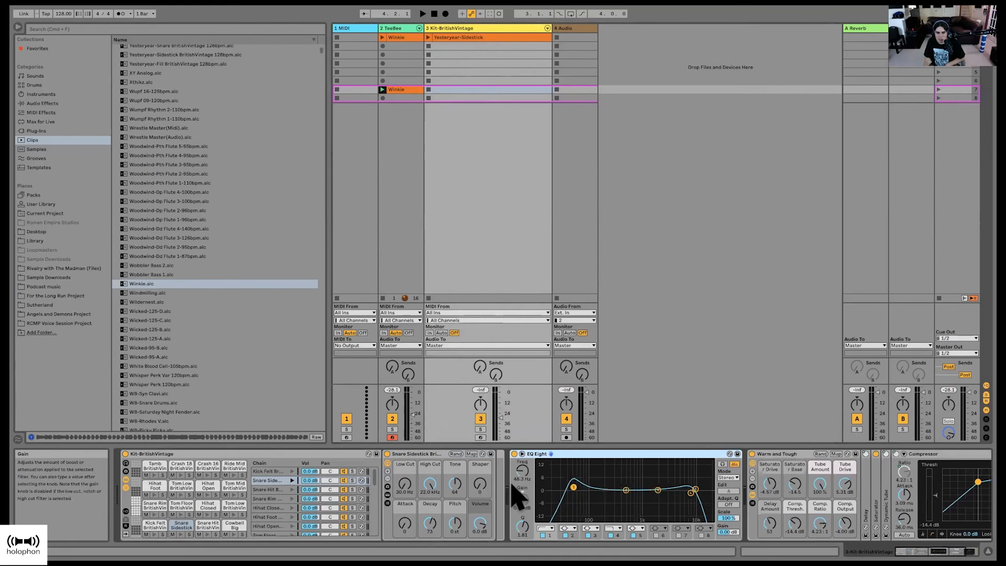
scroll(775, 474, "right", 5)
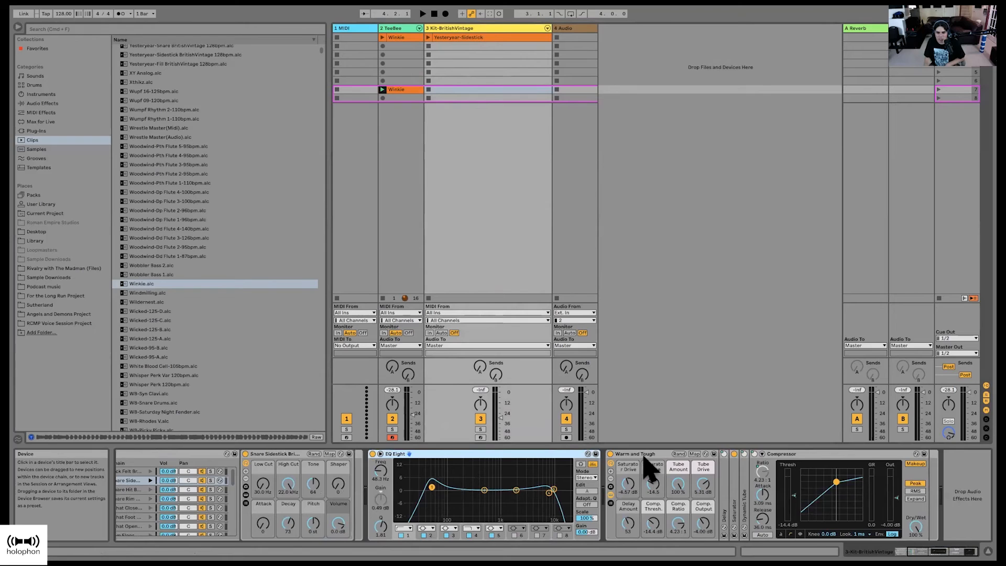
left_click(642, 455)
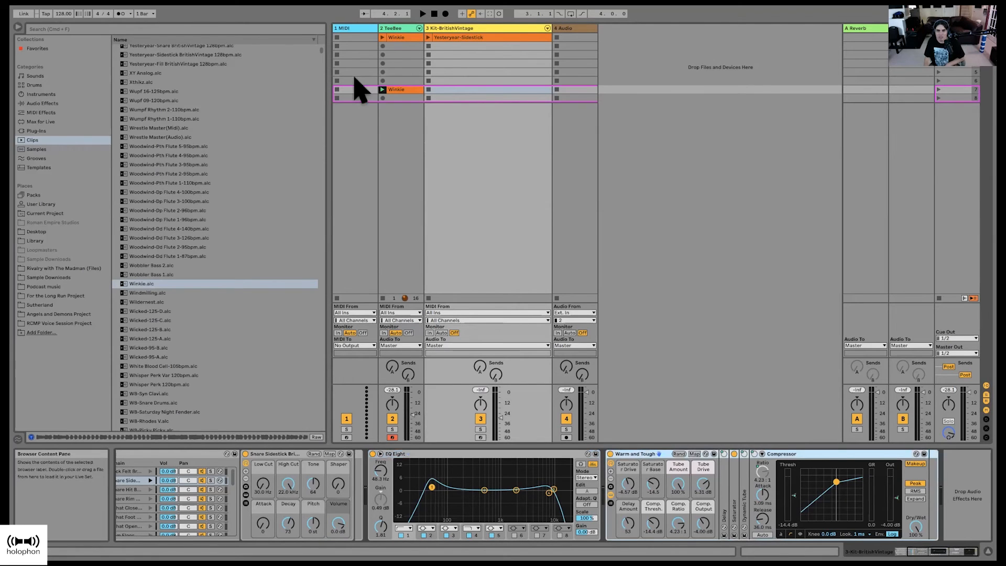
Step: Play the Yesteryear-Sidestick clip on track 3 while examining the Drum Rack's chain list, then stop playback
left_click(427, 37)
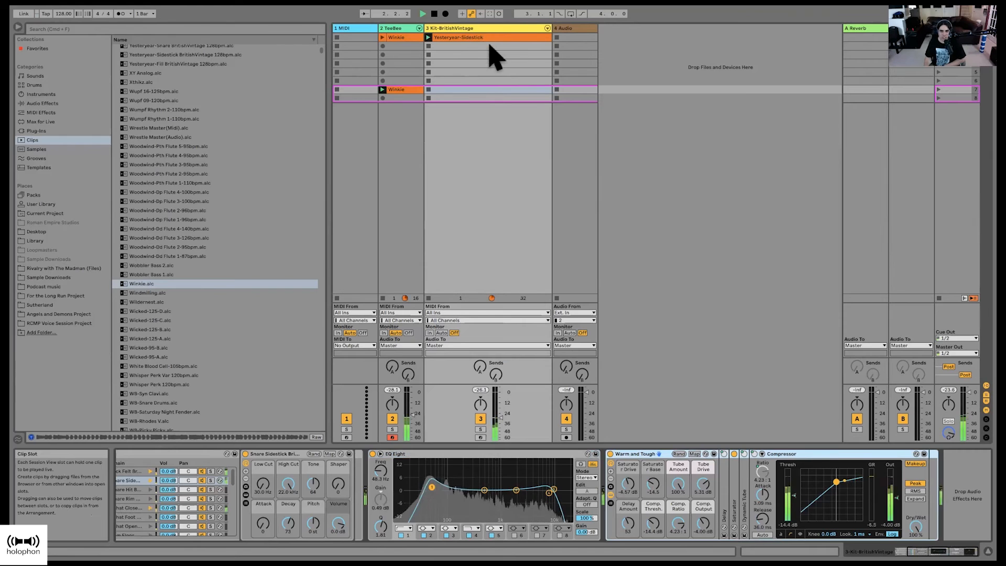
scroll(471, 513, "left", 3)
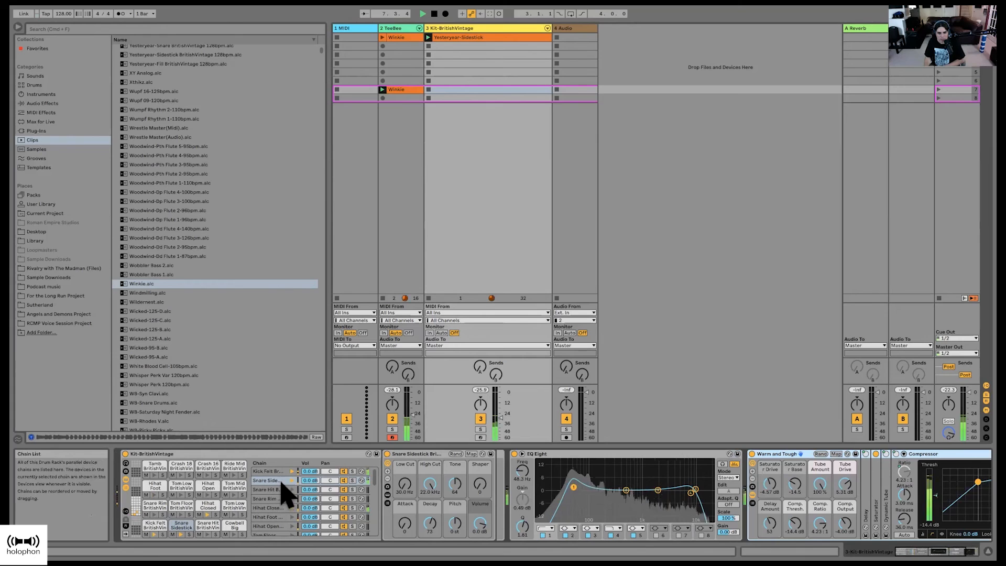
scroll(277, 491, "down", 3)
scroll(278, 494, "up", 3)
scroll(296, 475, "down", 1)
scroll(296, 475, "up", 1)
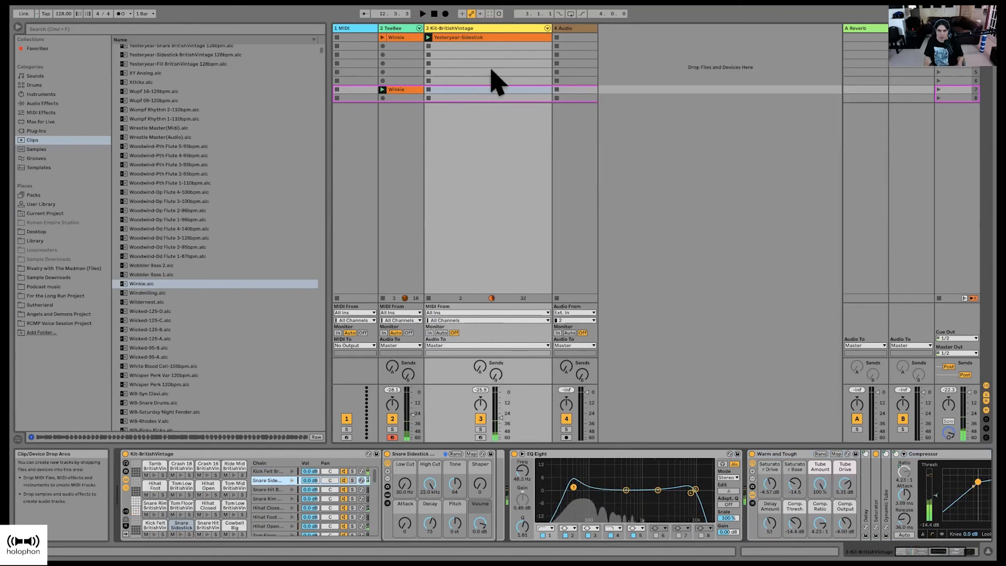
Step: Duplicate the Yesteryear-Sidestick clip five times to fill slots 2 through 6 of track 3
left_click(477, 37)
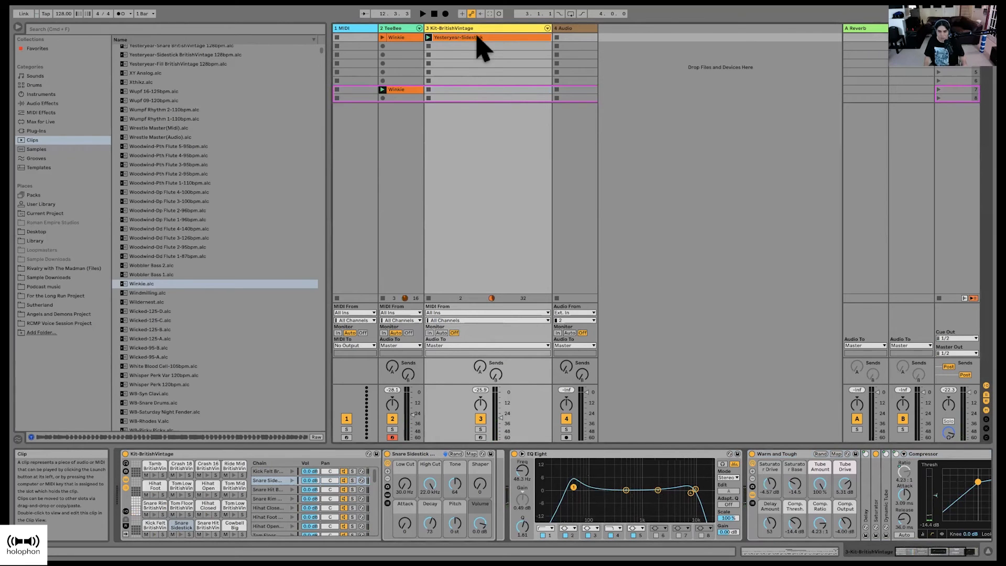
key("super+d")
key("super+d")
key("super+d")
key("super+d")
key("super+d")
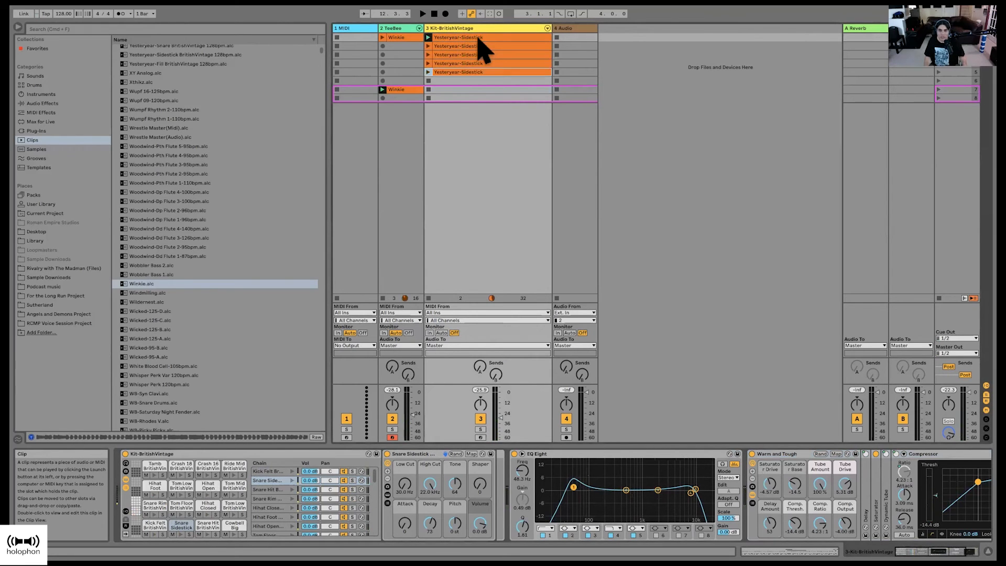
Step: Delete all Hihat Closed notes from the second Yesteryear-Sidestick clip
double_click(478, 46)
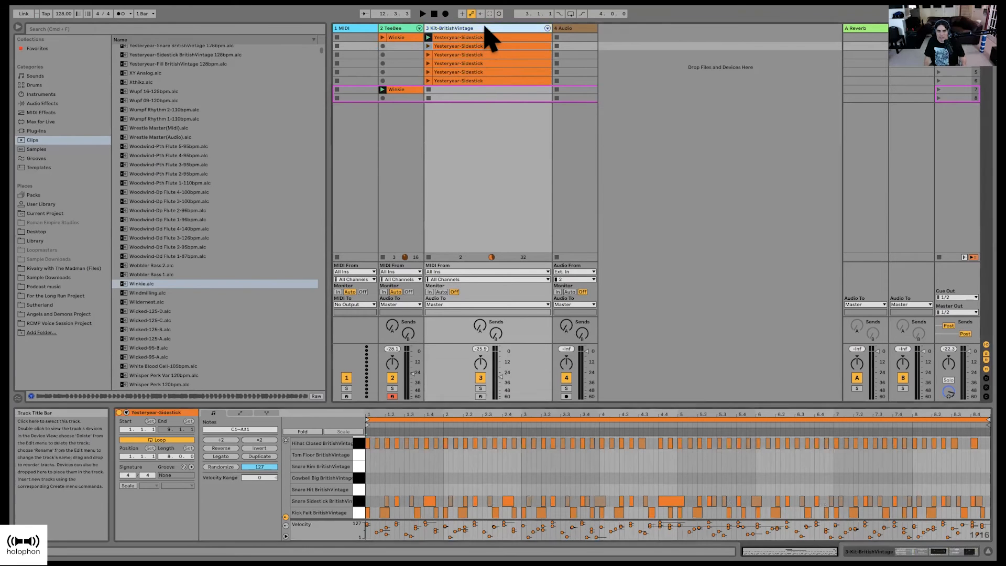
left_click(483, 29)
left_click(482, 46)
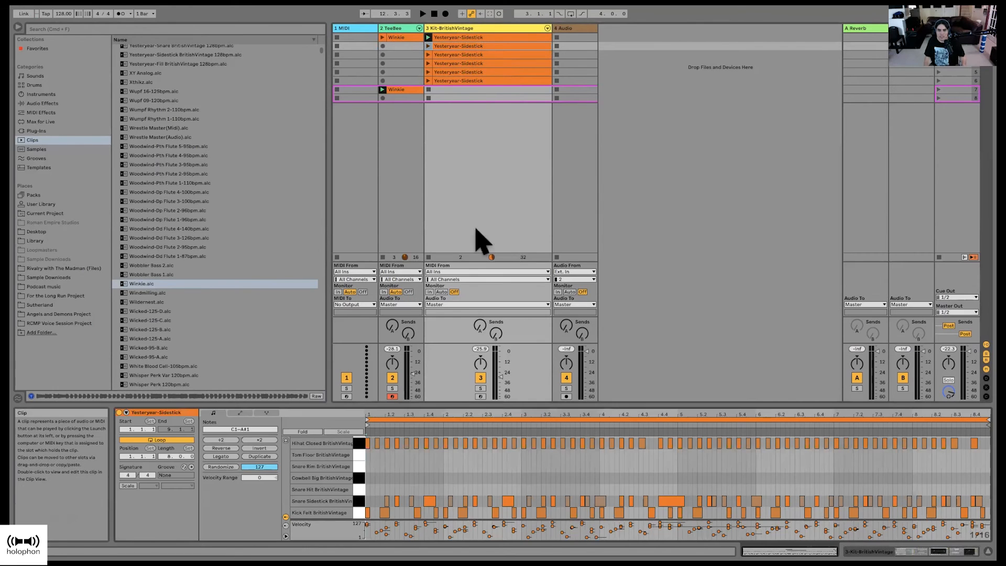
left_click(359, 443)
key("Delete")
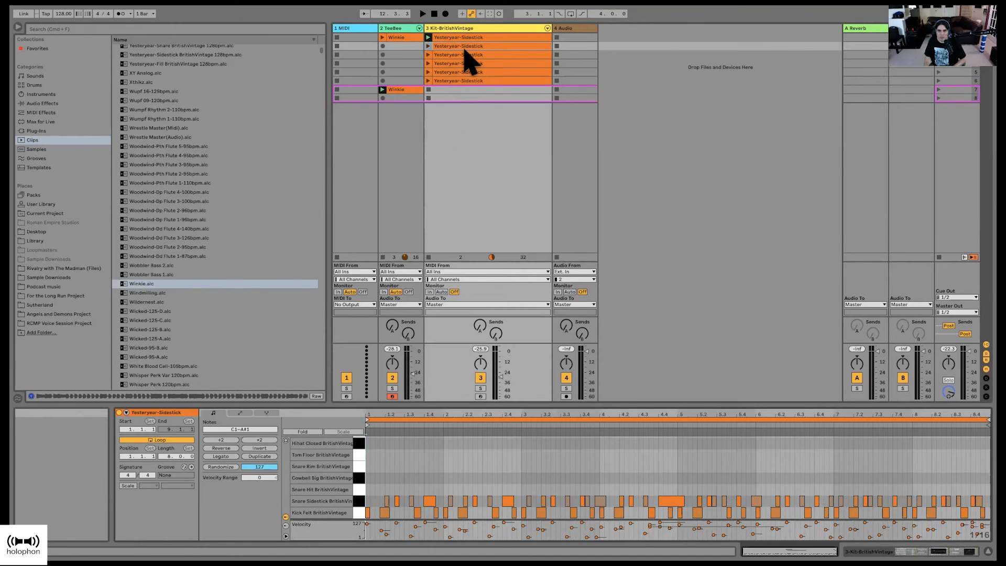
Step: Delete all Snare Sidestick notes from the third Yesteryear-Sidestick clip
left_click(465, 54)
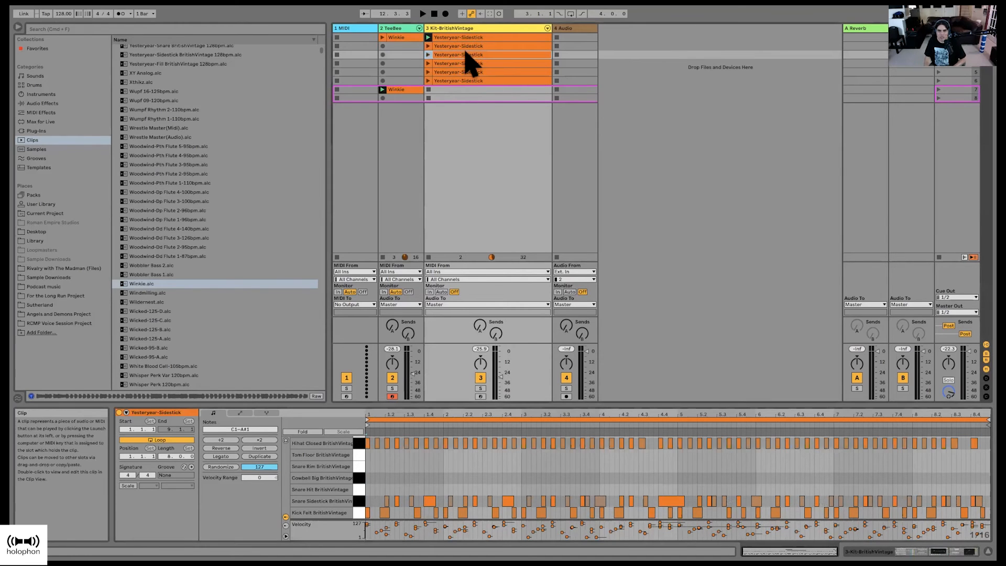
left_click(358, 500)
key("Delete")
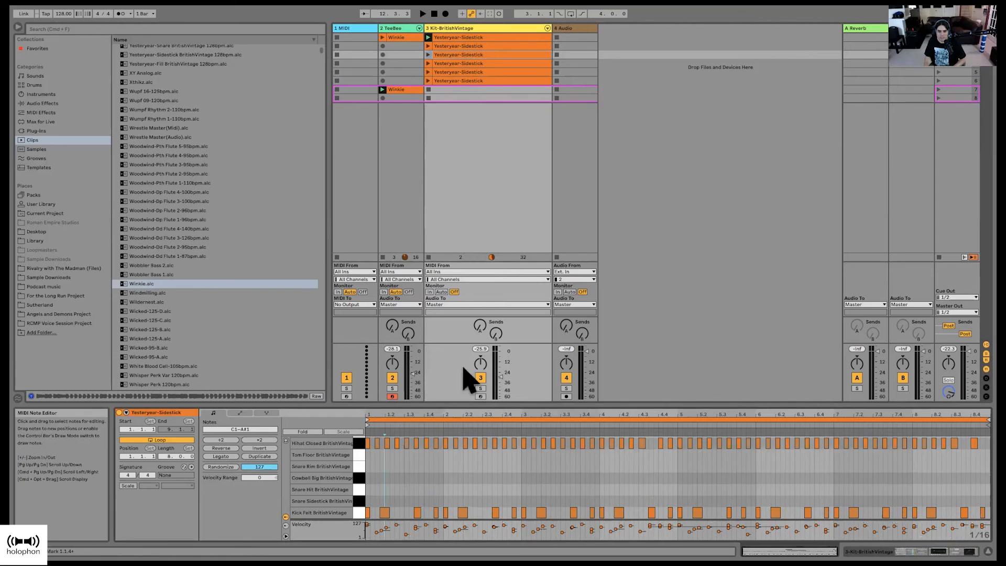
Step: Delete the unedited Yesteryear-Sidestick copies from slots 4, 5 and 6 of track 3
left_click(455, 62)
key("Delete")
left_click(455, 72)
key("Delete")
left_click(457, 81)
key("Delete")
Step: Show the drum track's devices and launch its three clip variations to compare them, ending with the third
left_click(461, 61)
left_click(459, 24)
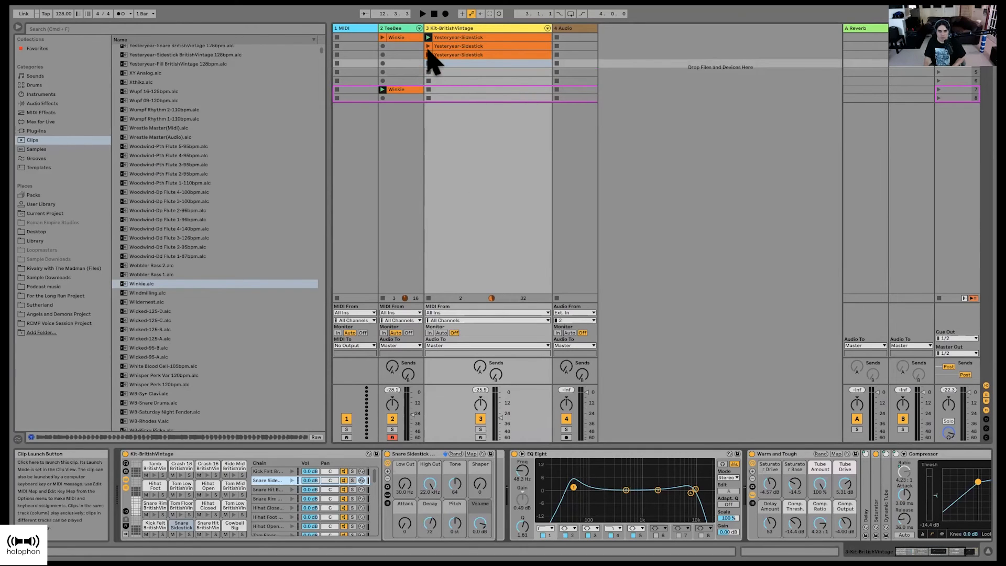
left_click(428, 37)
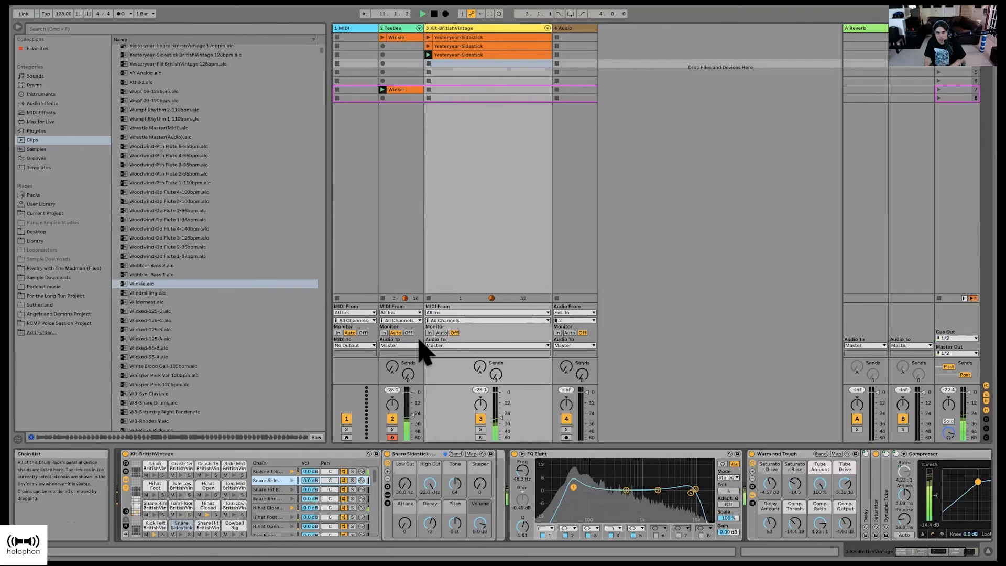
Step: Open the third Yesteryear-Sidestick clip's notes, enlarge the note editor, and look through the kit's drum rows
double_click(482, 55)
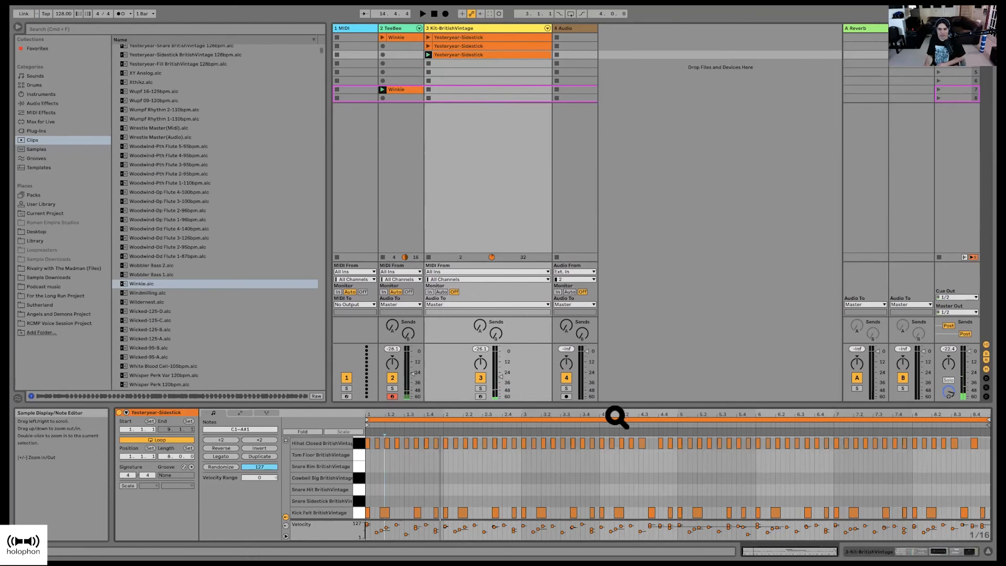
left_click_drag(636, 404, 620, 231)
left_click_drag(335, 375, 331, 389)
scroll(331, 389, "up", 3)
scroll(331, 388, "down", 3)
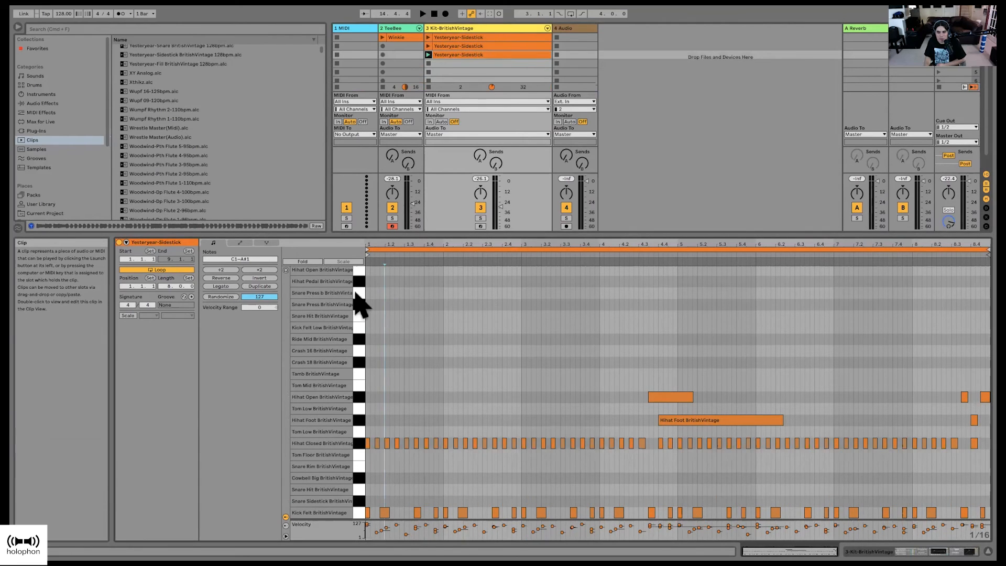
scroll(321, 457, "up", 5)
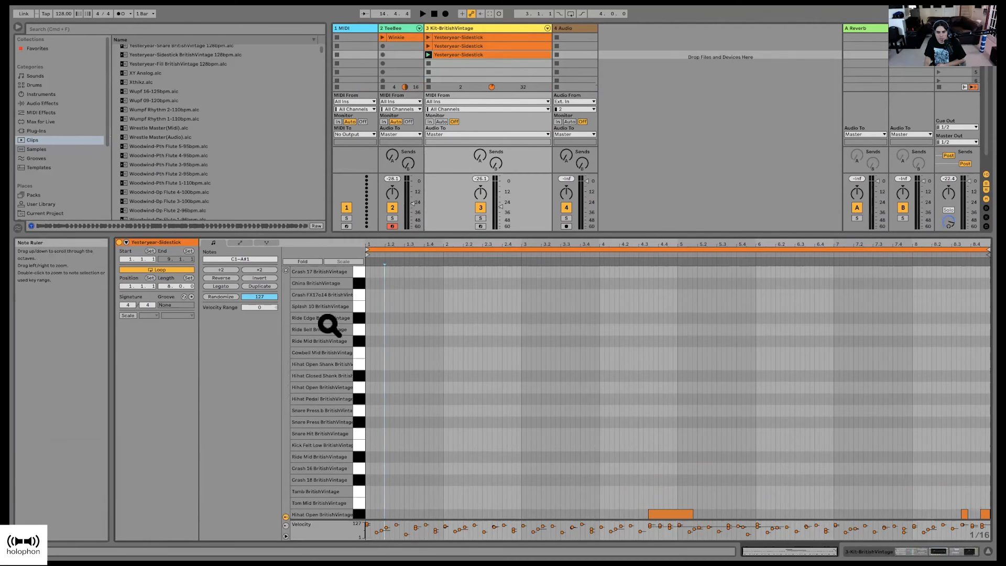
scroll(315, 379, "down", 4)
scroll(312, 378, "down", 3)
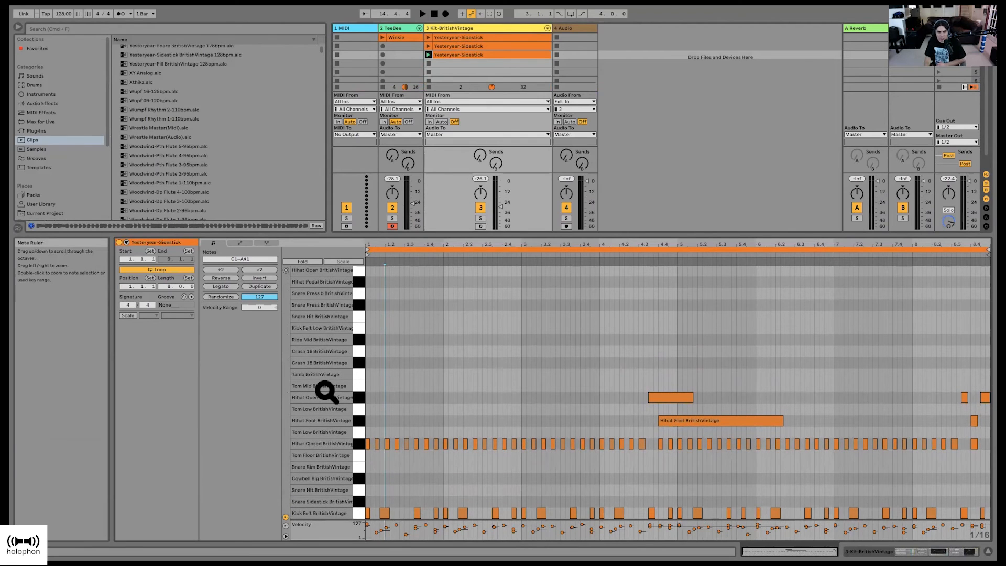
Step: Check the Drum Rack pads, then reopen the third drum clip's notes and set its fixed grid to 1/4
left_click(442, 28)
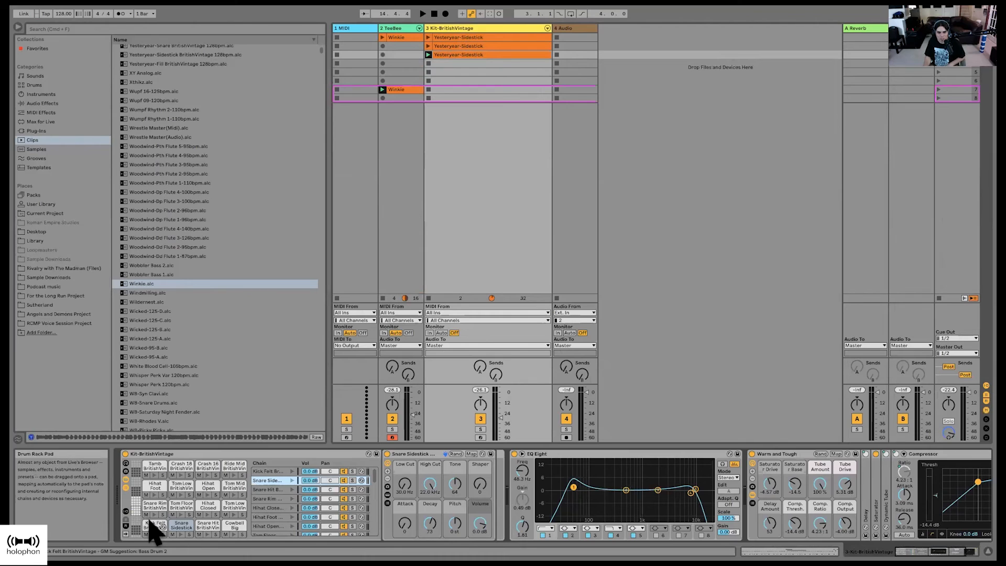
double_click(485, 54)
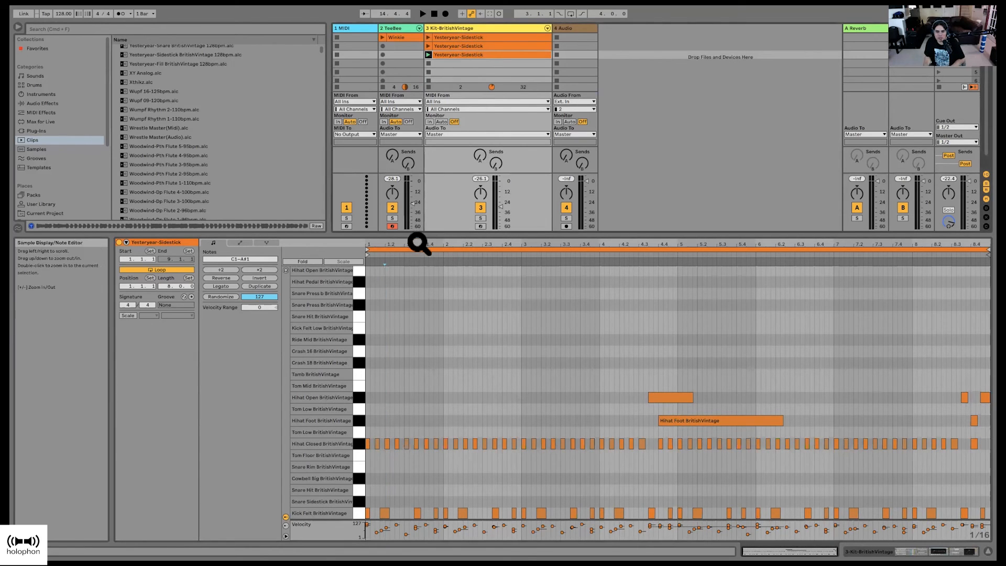
mouse_move(417, 240)
left_mouse_down()
mouse_move(450, 244)
mouse_move(439, 257)
mouse_move(403, 245)
left_mouse_up()
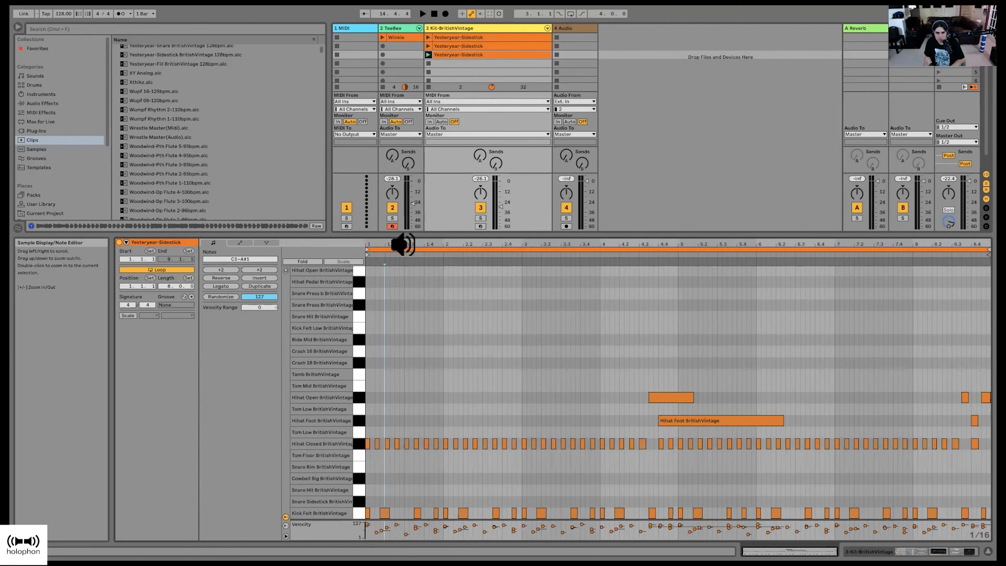
right_click(467, 338)
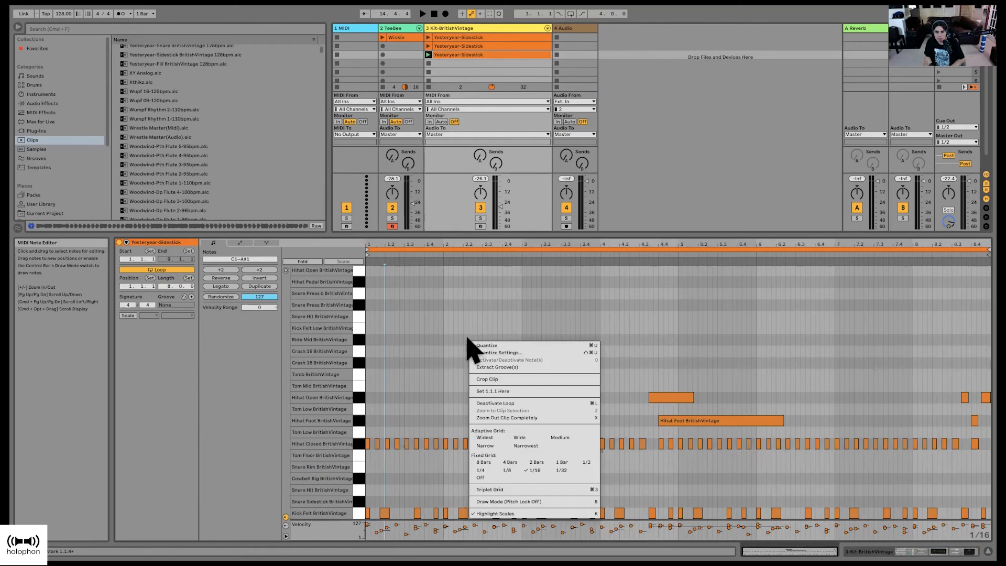
left_click(480, 470)
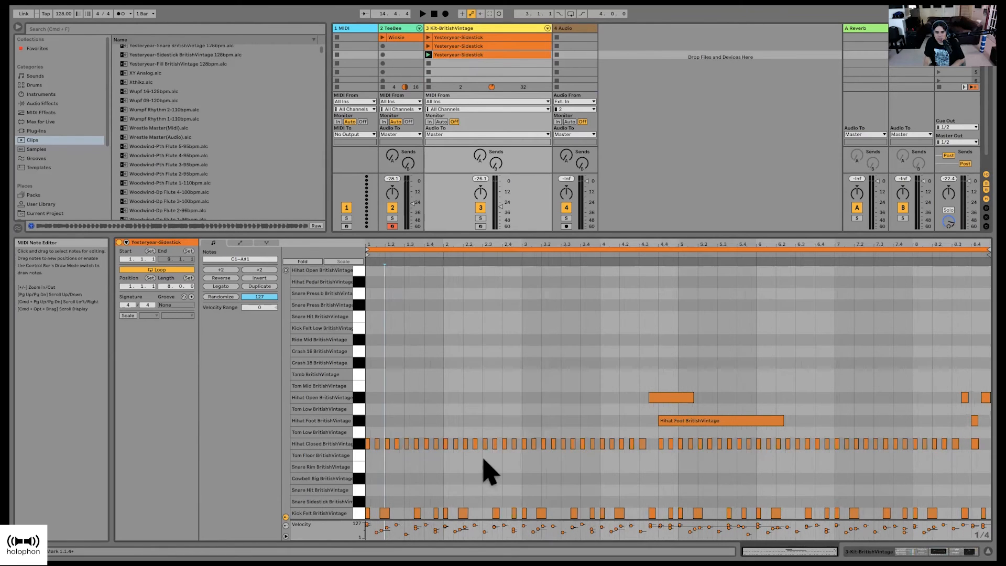
Step: Add a quarter note at 1.3 on the Kick Felt Low row and move it up to the Snare Hit row
left_click_drag(374, 244, 375, 262)
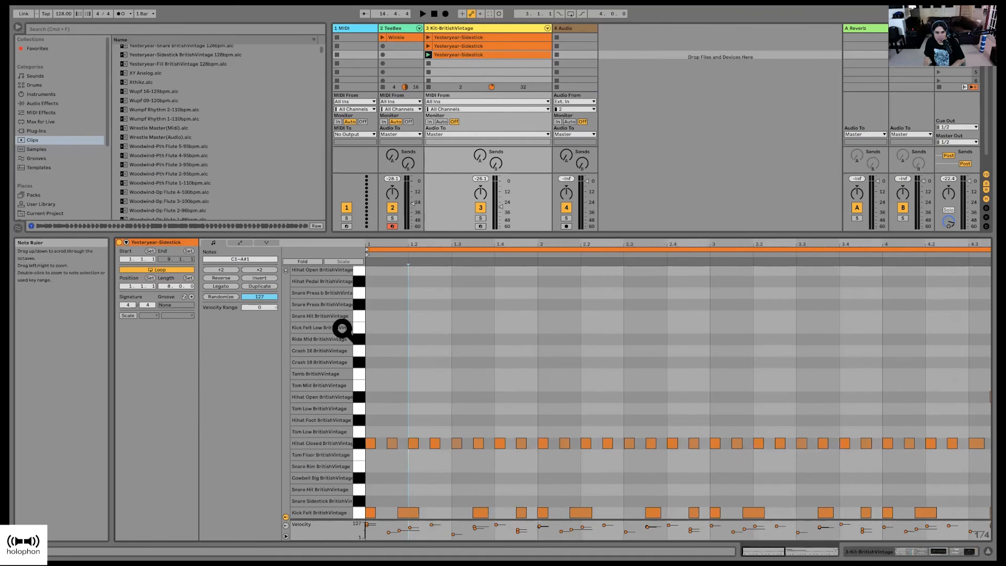
double_click(459, 328)
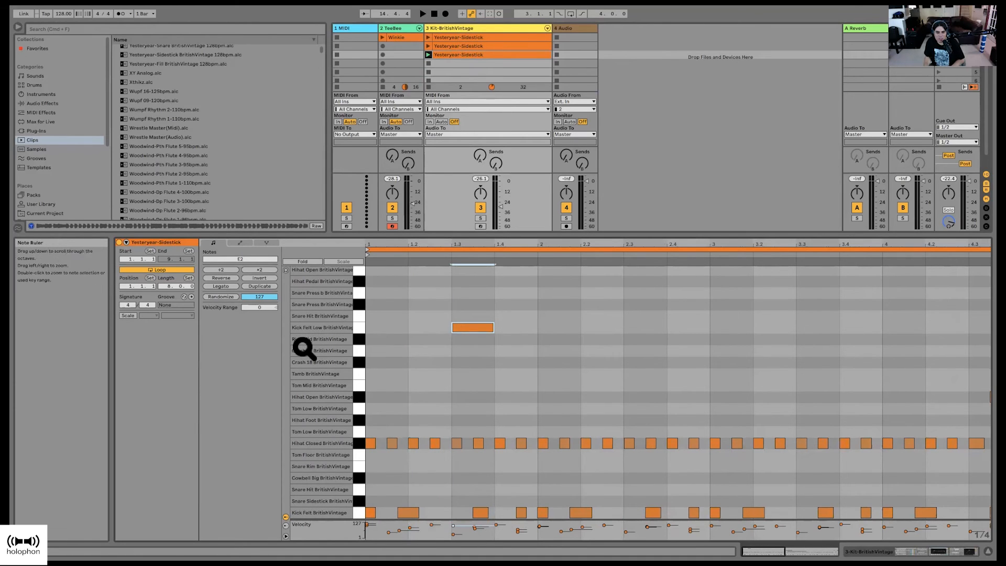
left_click_drag(477, 328, 477, 317)
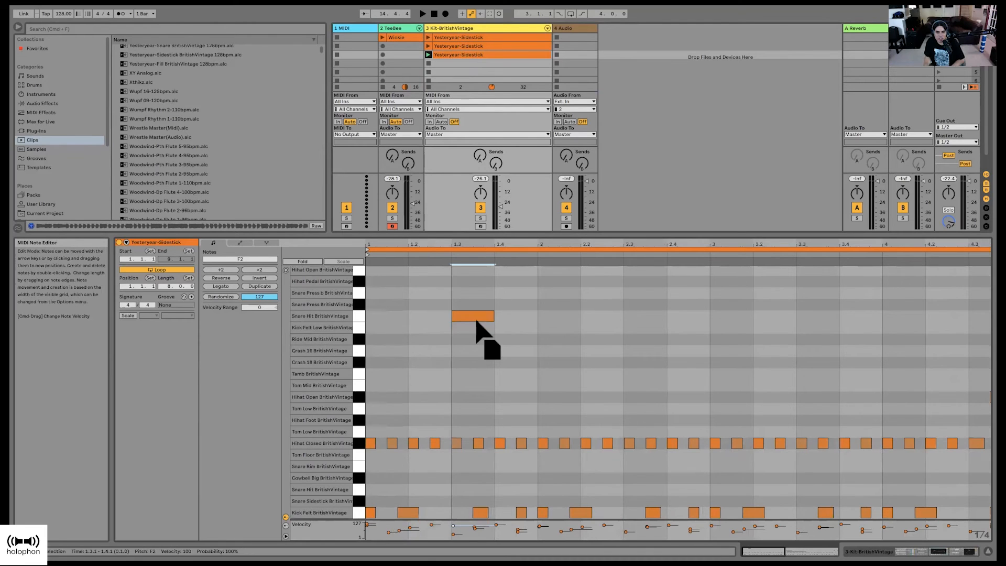
Step: Add quarter notes at 2.1 and 3.3 on the Snare Hit row of the third drum clip
left_click(542, 326)
double_click(551, 315)
scroll(626, 316, "right", 2)
left_click(680, 314)
double_click(679, 315)
Step: Add quarter notes at 1.3, 2.1 and 3.3 on the Cowbell Mid row, matching the snare hits
scroll(306, 317, "up", 3)
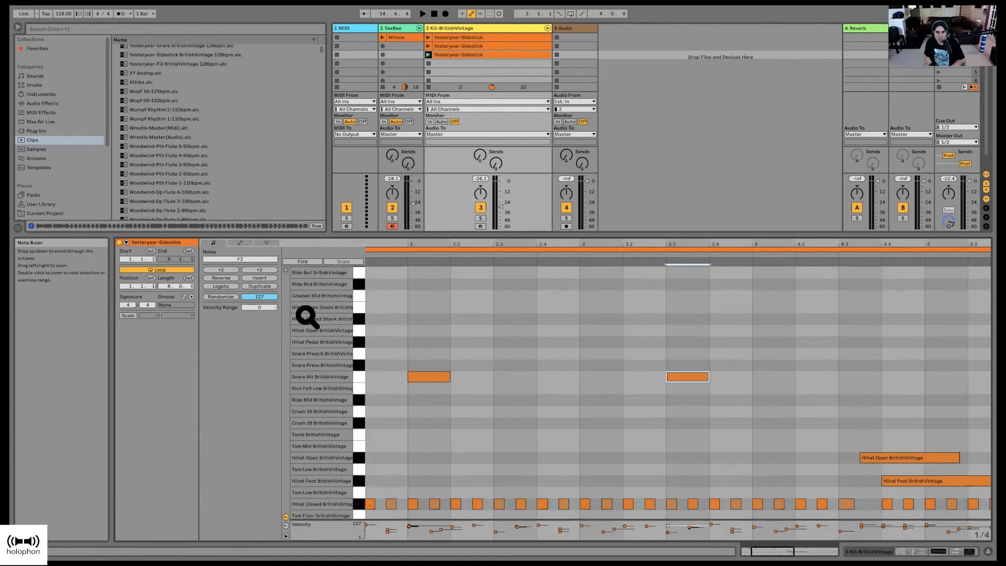
scroll(417, 315, "left", 4)
double_click(465, 296)
double_click(569, 295)
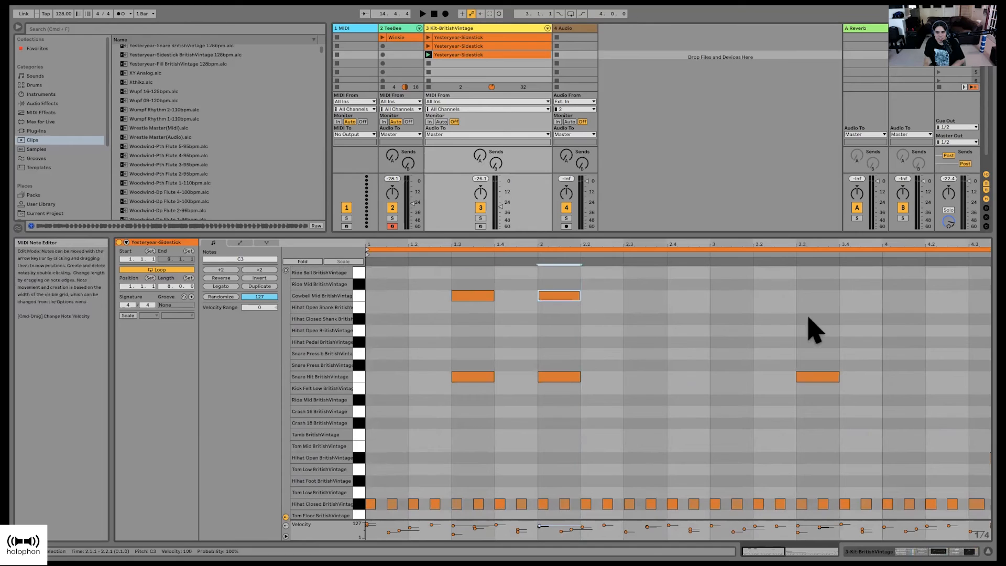
double_click(817, 296)
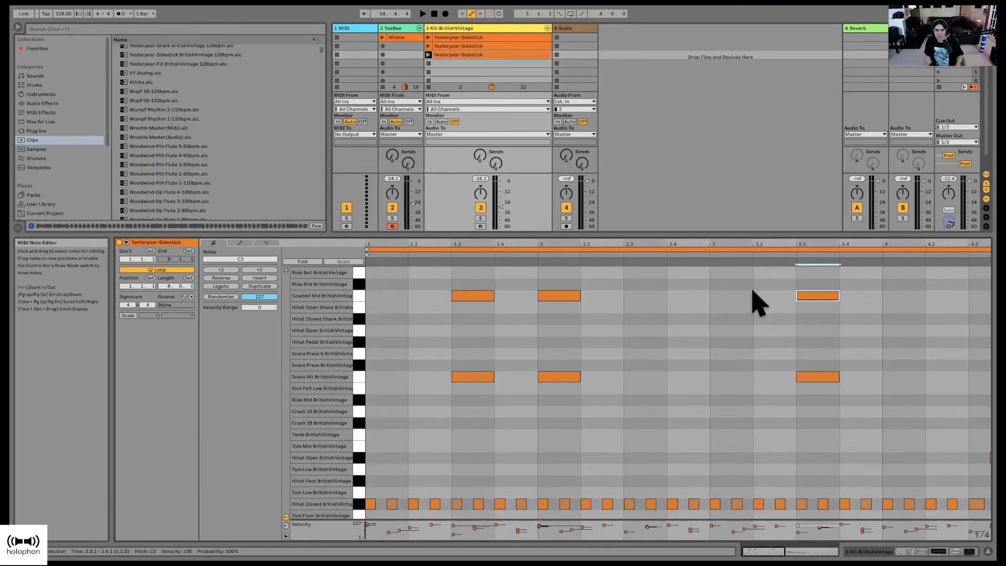
Step: Play back the edited third drum clip past its added snare and cowbell notes, and stop playback
key("space")
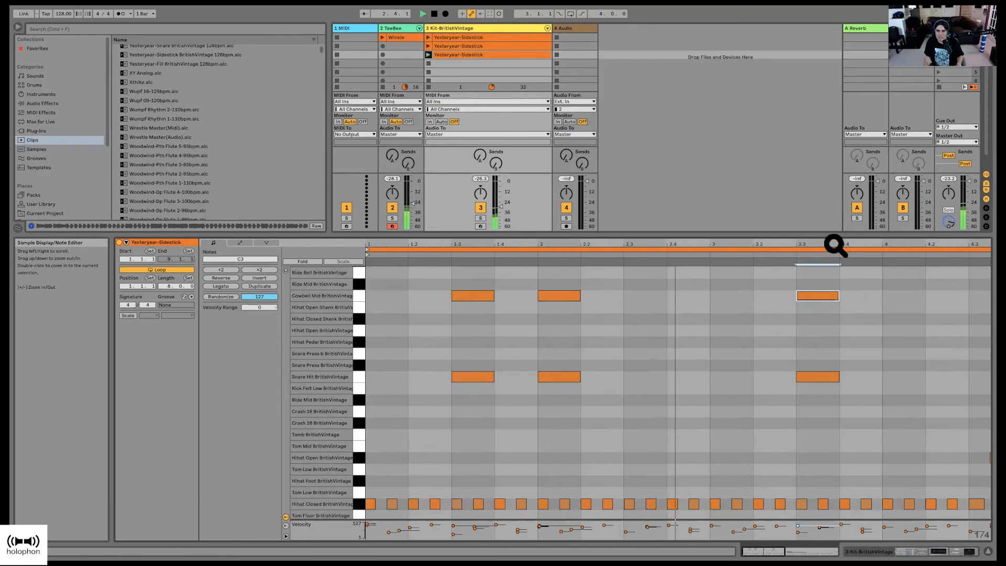
left_click_drag(834, 240, 787, 241)
key("space")
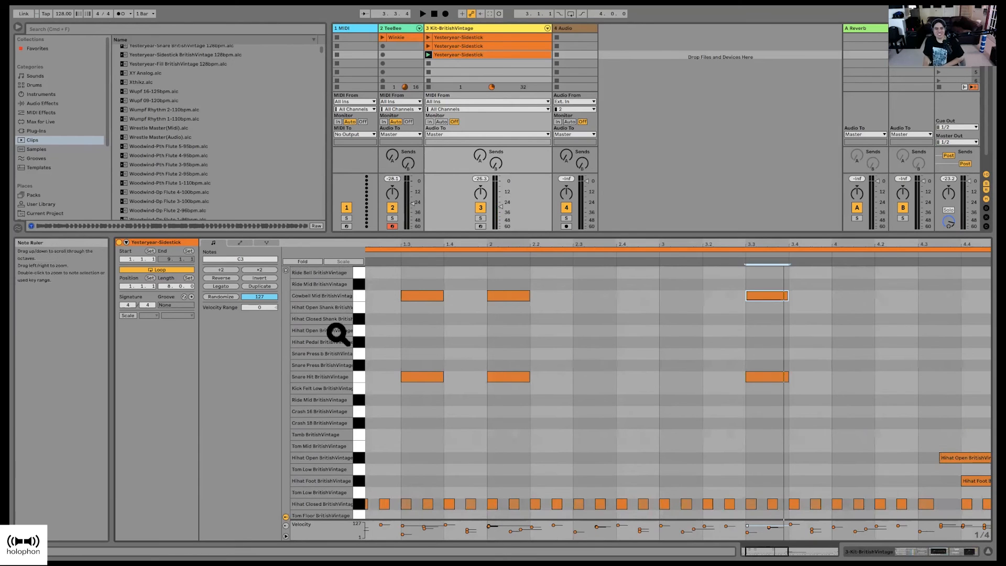
Step: Examine the clip's drum rows from the cymbals down to the kick over the full length of the pattern
scroll(332, 341, "down", 3)
scroll(332, 346, "up", 3)
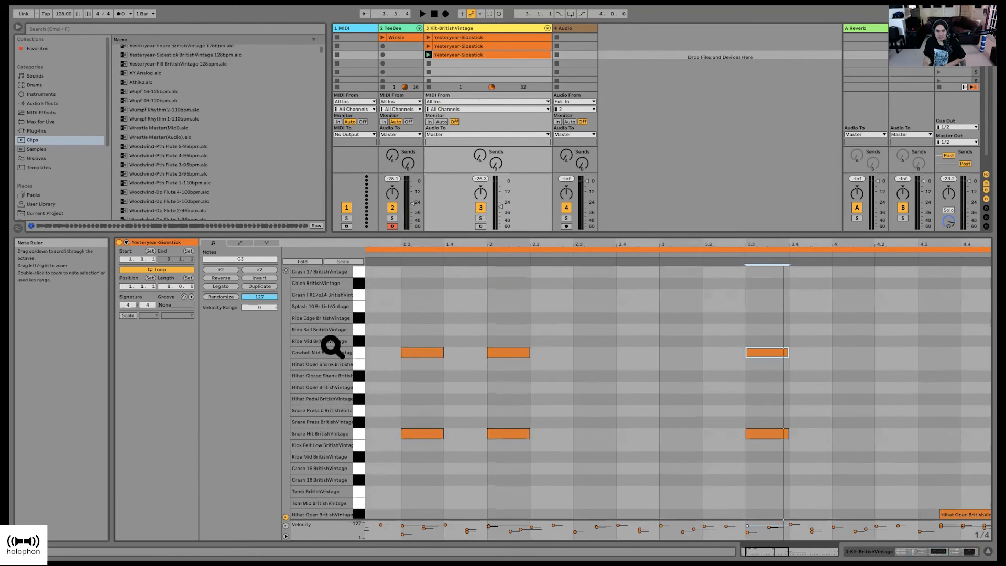
scroll(326, 333, "down", 3)
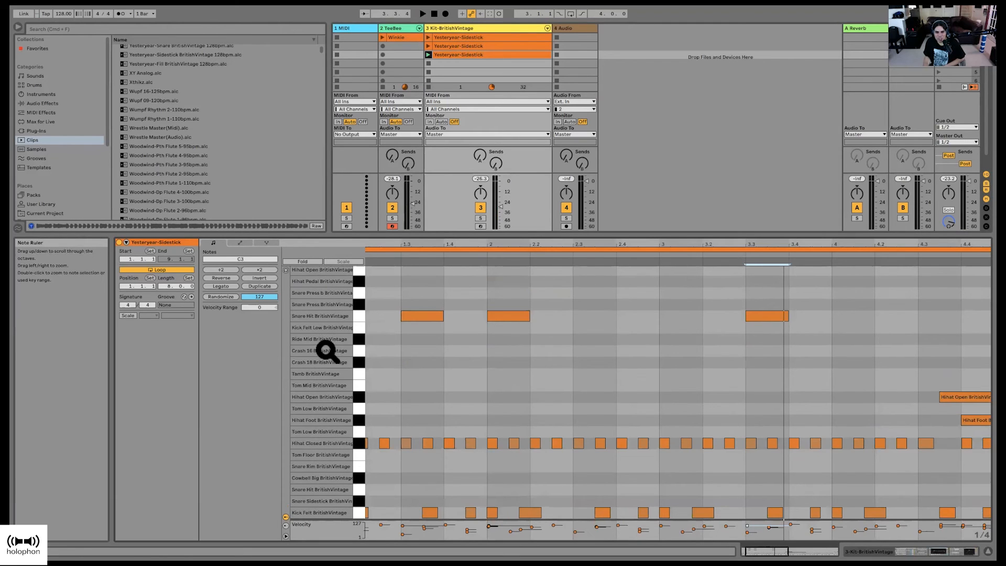
scroll(327, 352, "up", 5)
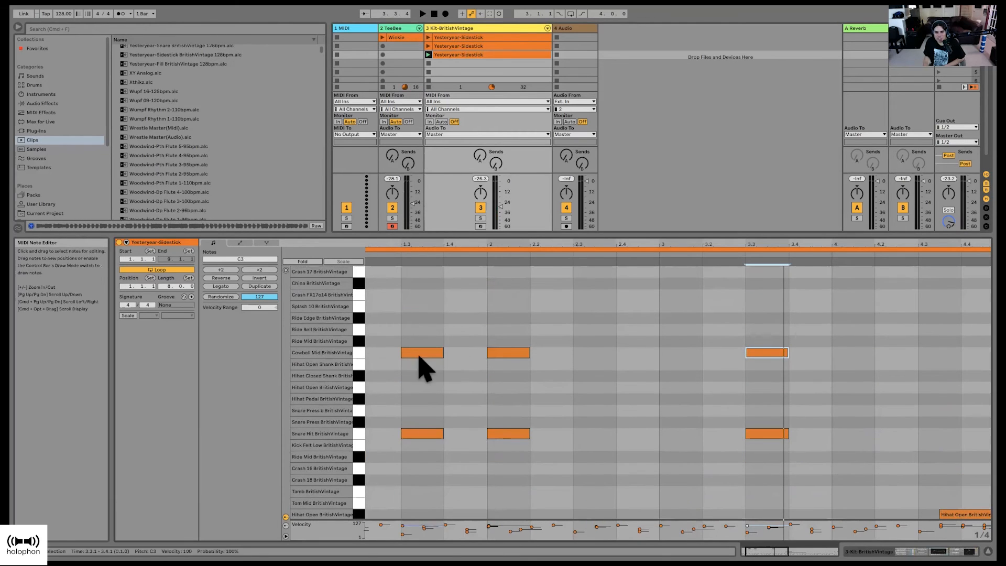
scroll(407, 361, "down", 1)
left_click_drag(451, 243, 451, 210)
scroll(482, 398, "down", 4)
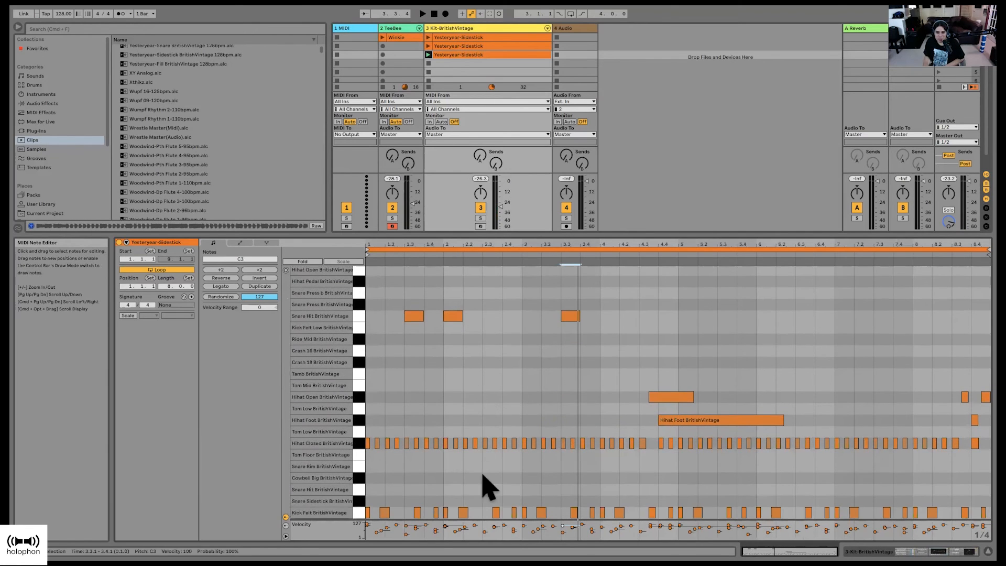
left_click_drag(511, 517, 502, 460)
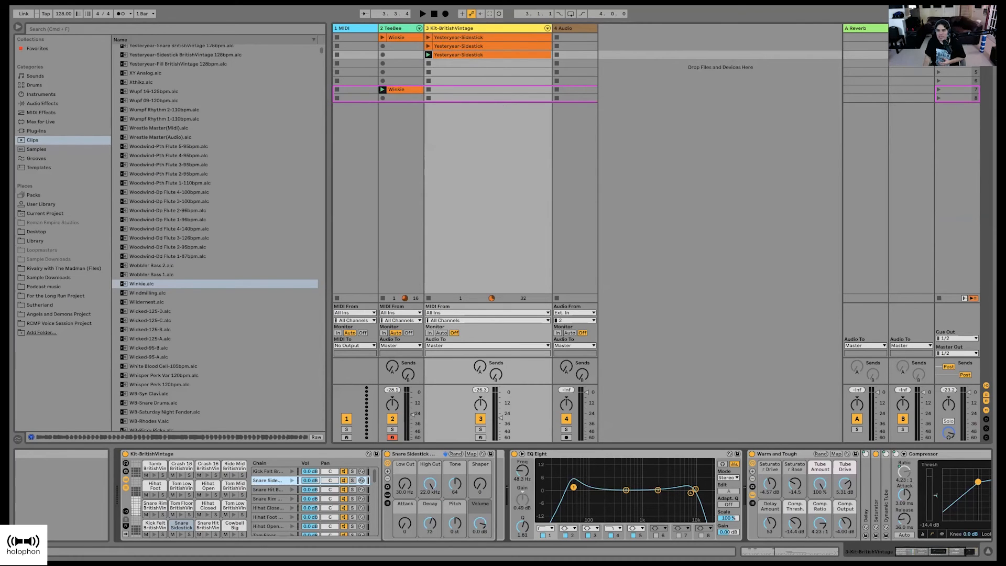
Step: Launch the first scene, arm the Kit-BritishVintage track during playback, and stop the transport
left_click(938, 46)
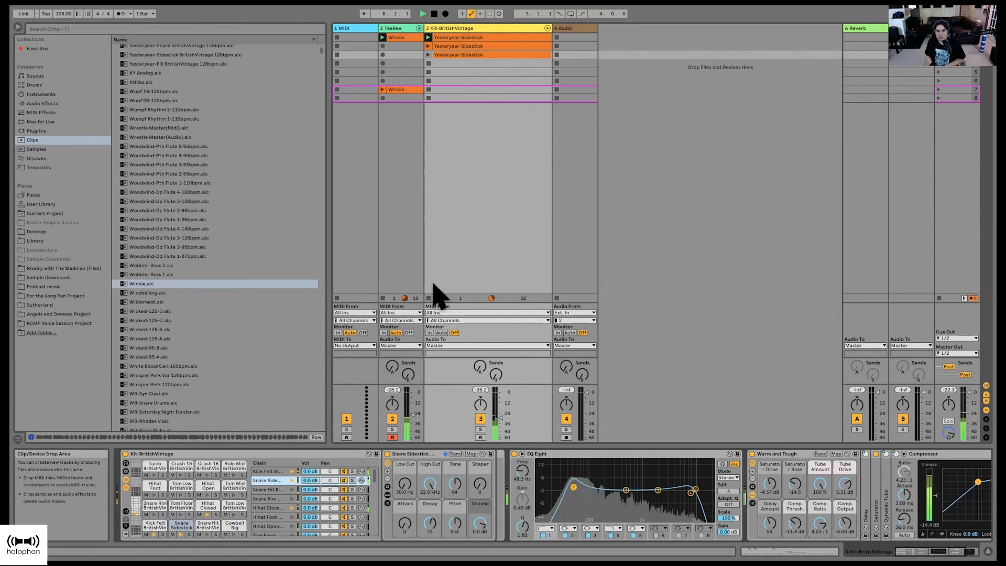
left_click(481, 437)
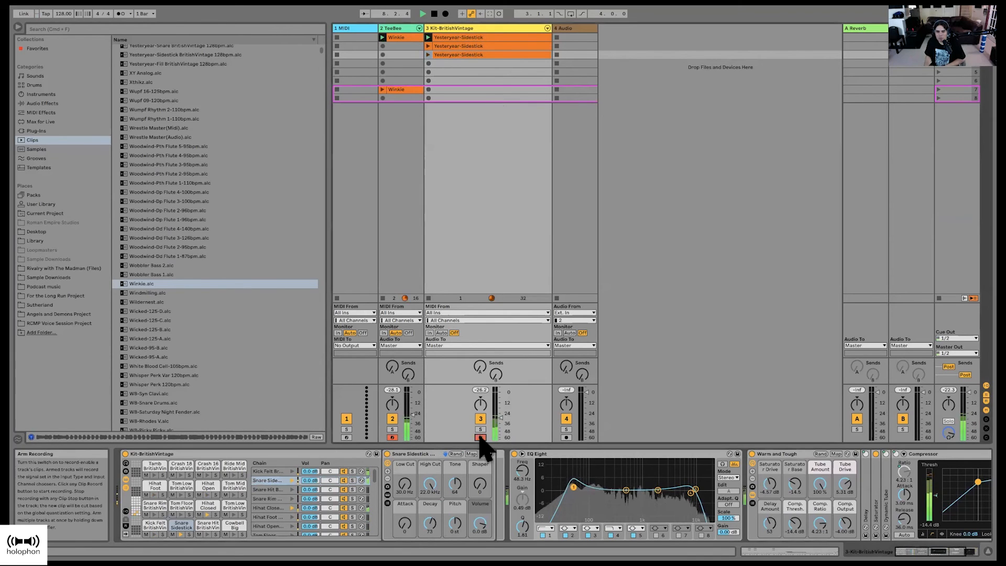
left_click(434, 15)
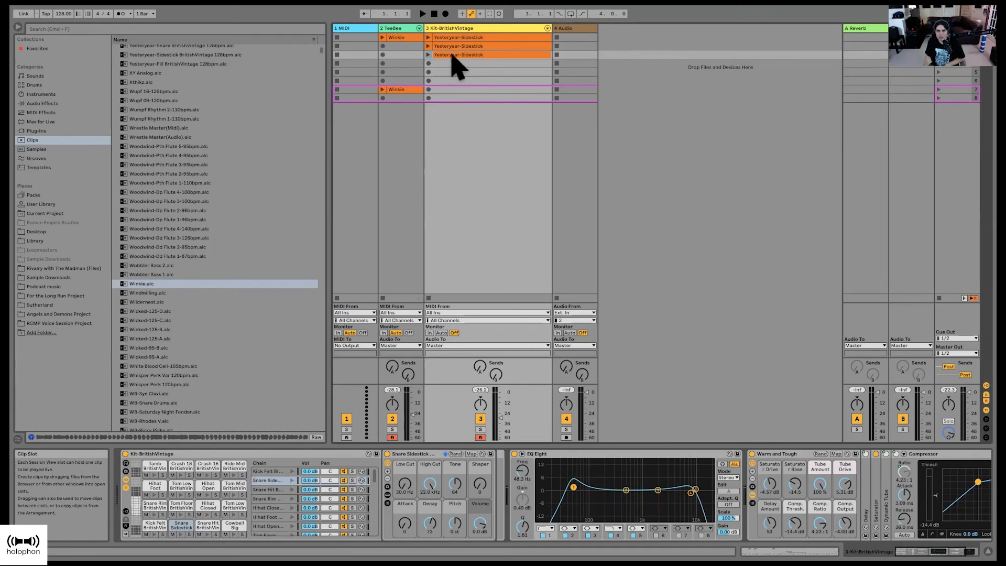
Step: Record a short test take into the arrangement, check it in Arrangement View, and return to Session View at song position 1.1.1
left_click(444, 13)
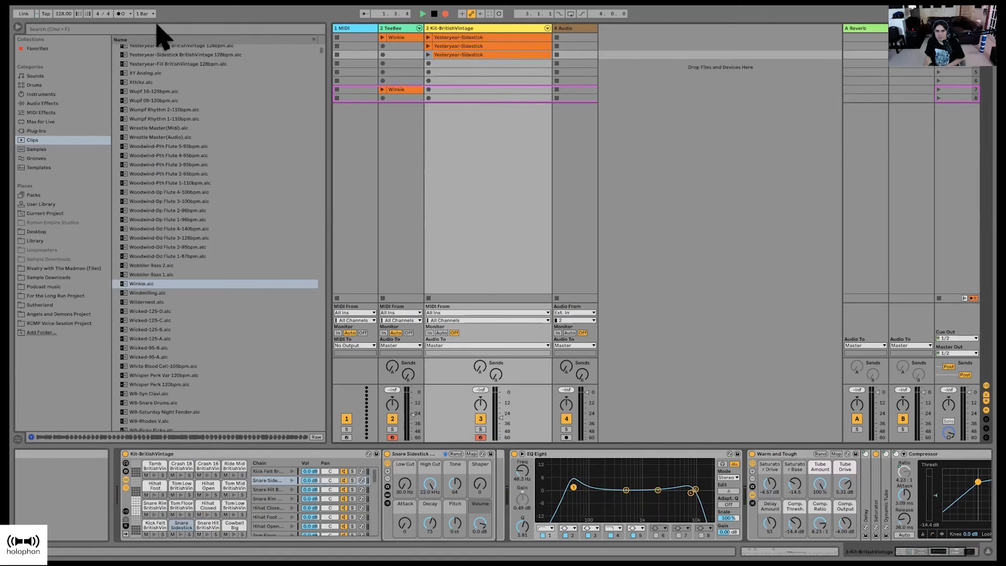
left_click(120, 14)
key("Tab")
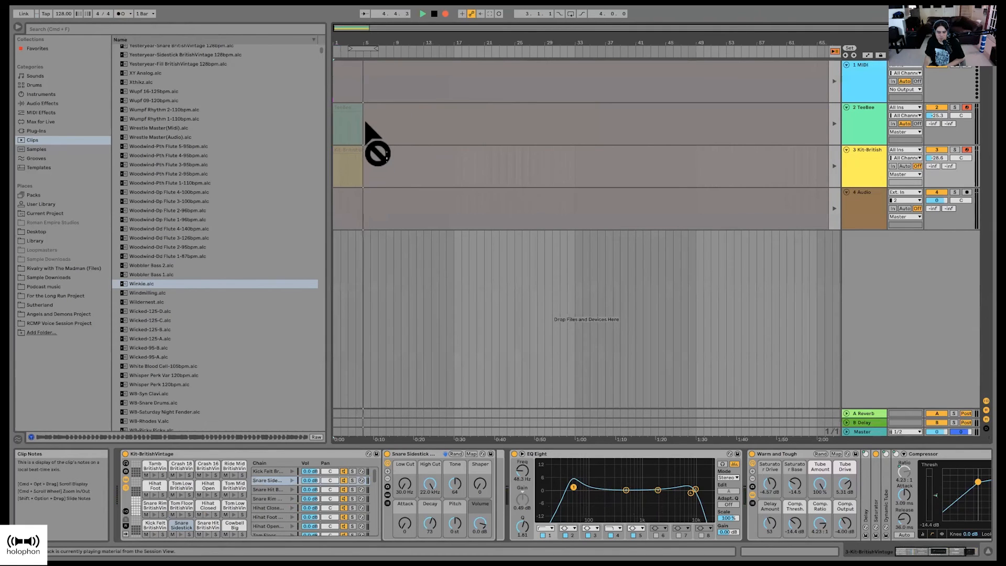
key("space")
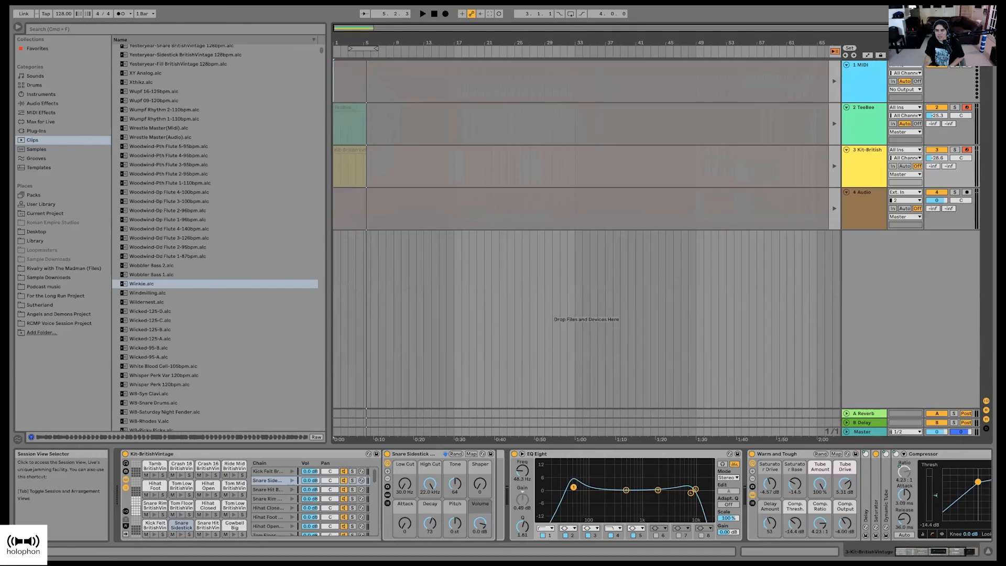
left_click(985, 30)
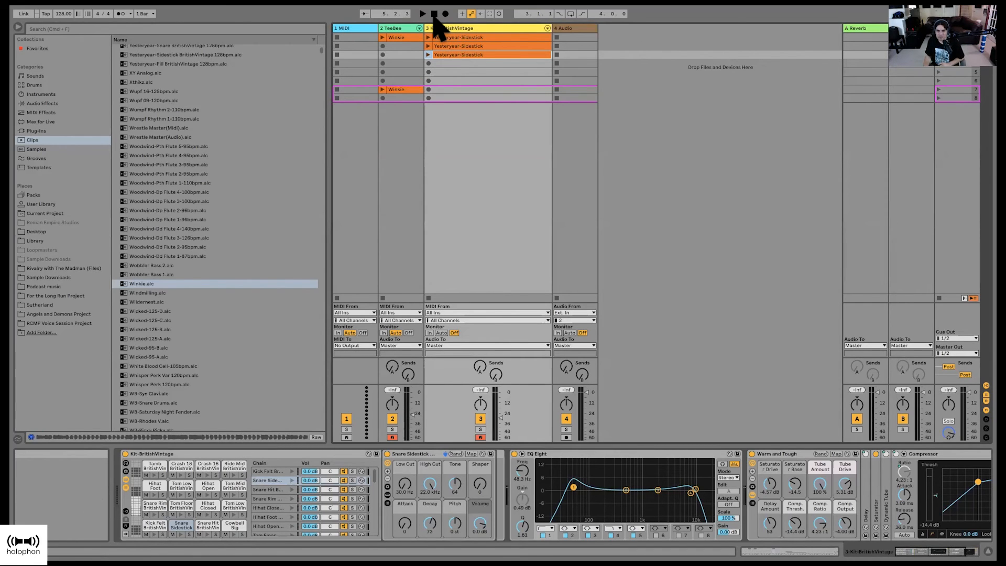
left_click(433, 14)
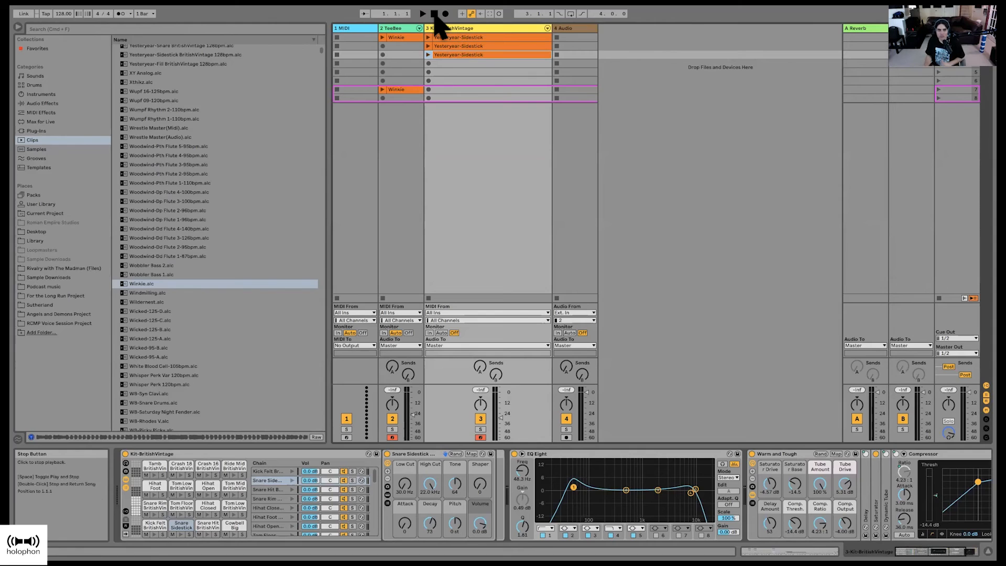
Step: Turn on the metronome and lower the cue volume on the Master track
left_click(120, 14)
left_click_drag(945, 431, 945, 443)
left_click(472, 14)
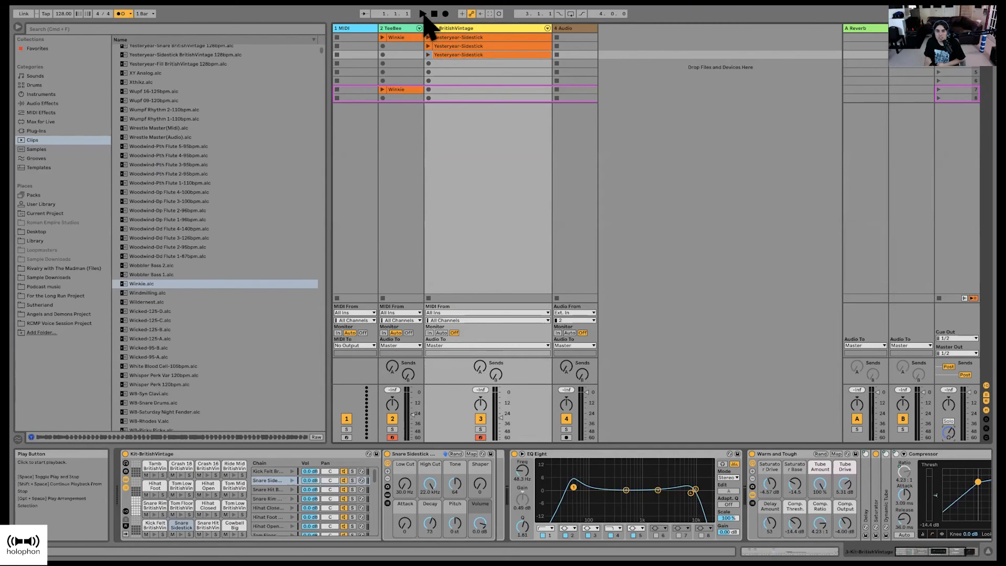
Step: Record an arrangement while launching the first drum clip, the top Winkie clip, and the third and second drum clips, and stop
left_click(444, 13)
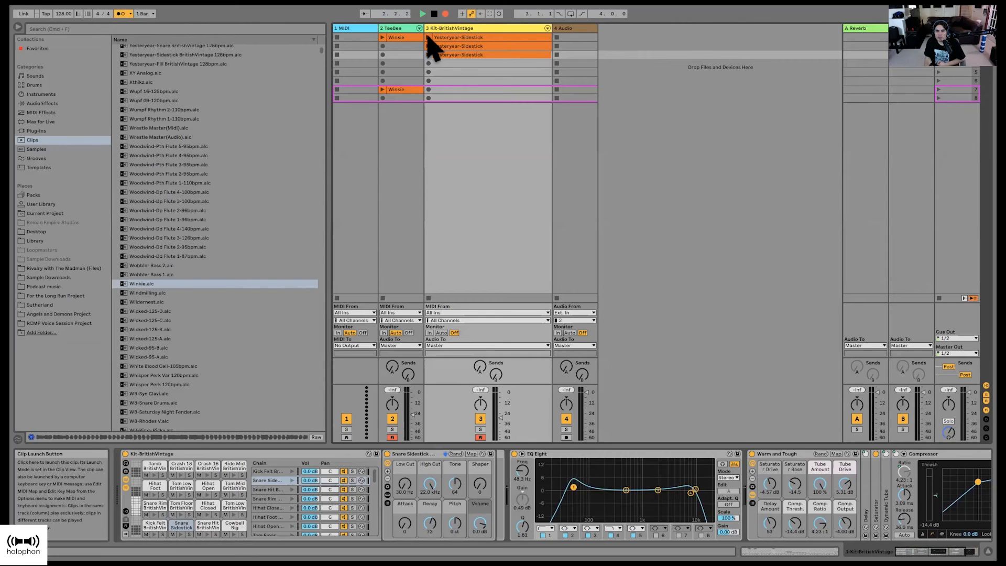
left_click(428, 37)
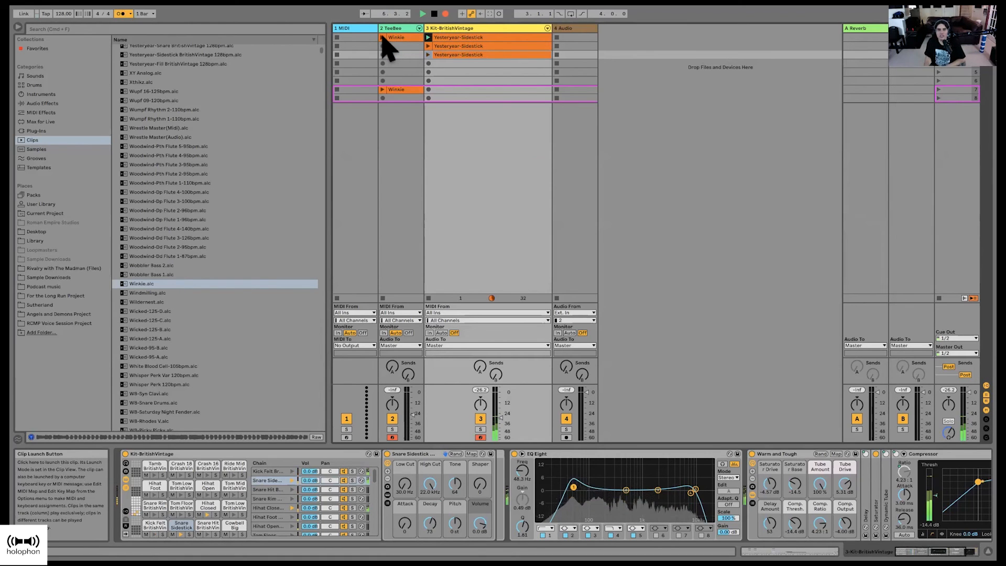
left_click(383, 37)
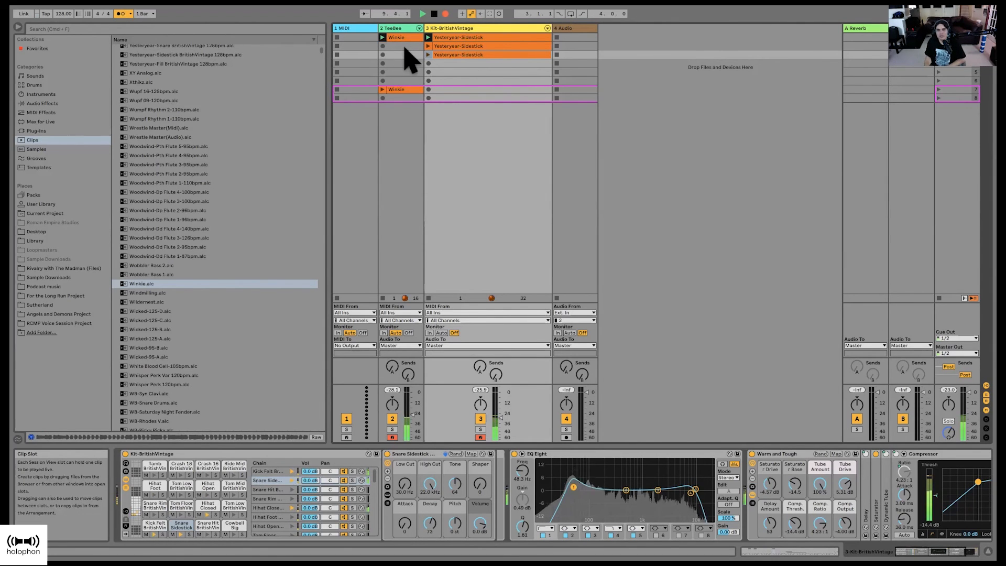
left_click(427, 54)
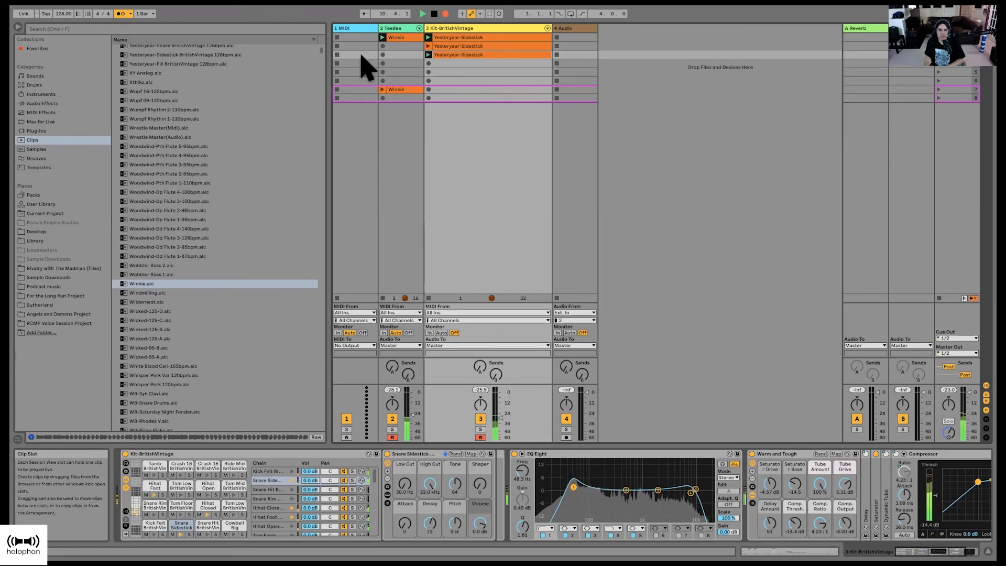
left_click(428, 46)
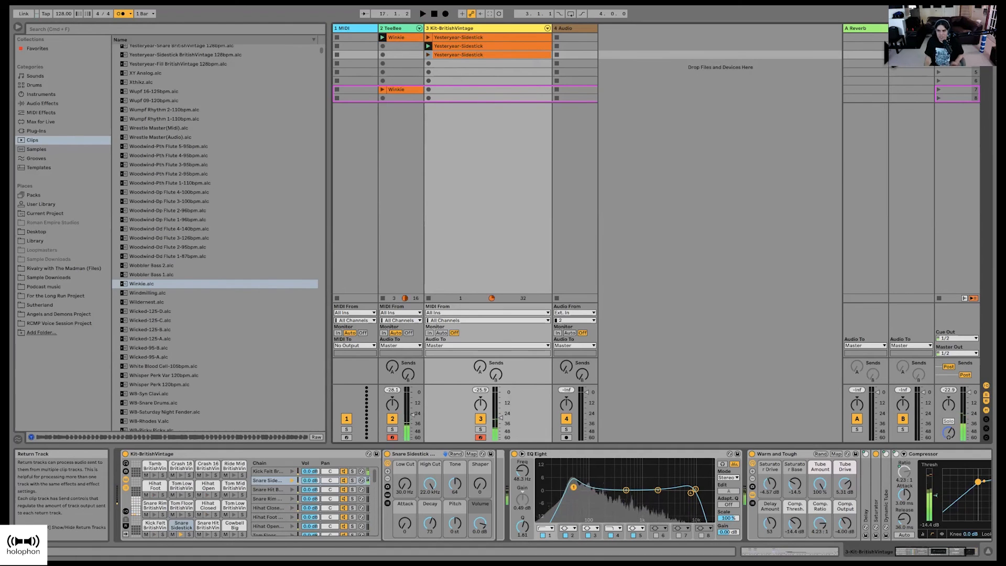
key("space")
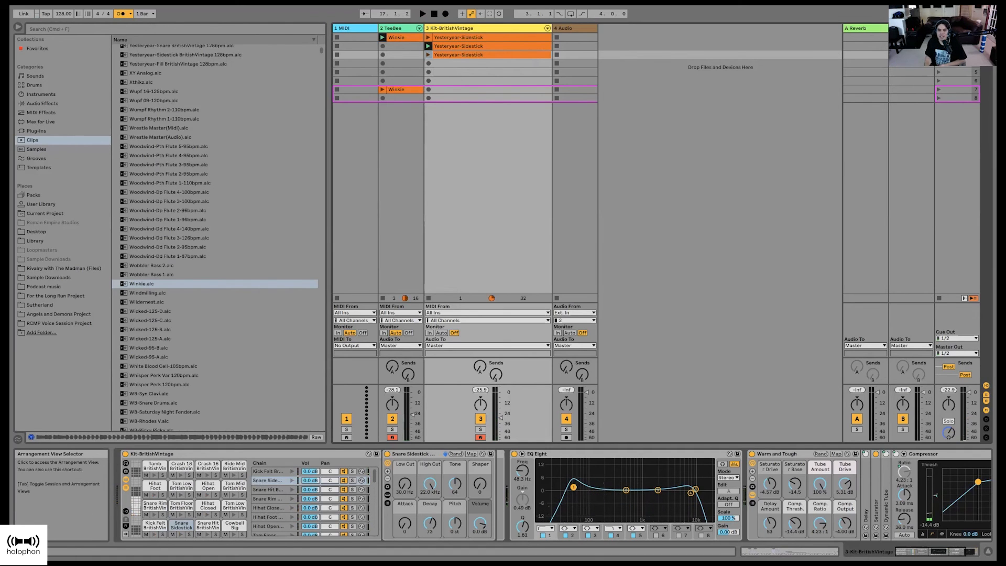
Step: Show the recorded take in Arrangement View, zoomed in on the timeline, with the Kit-BritishVintage track made taller
key("Tab")
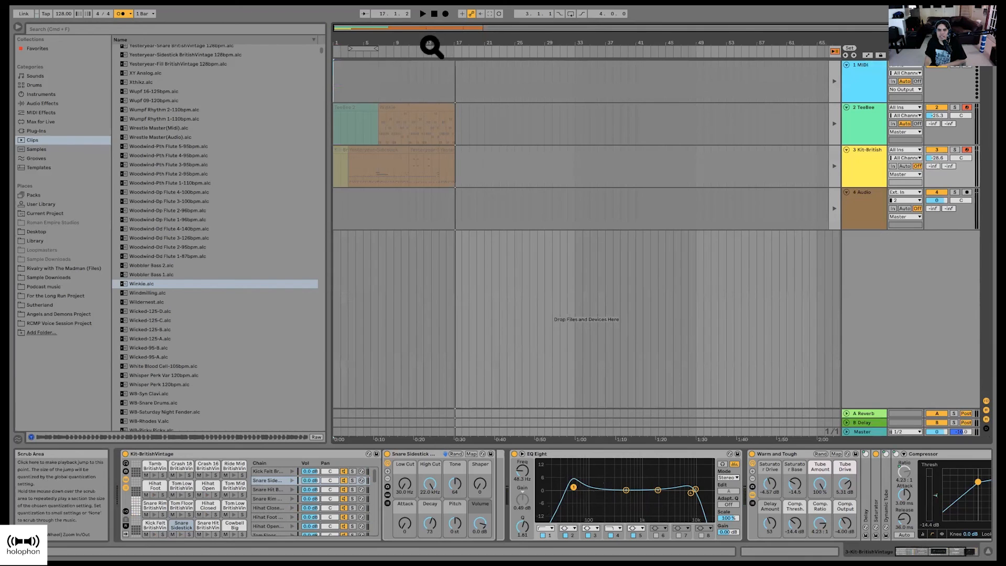
left_click_drag(426, 45, 471, 34)
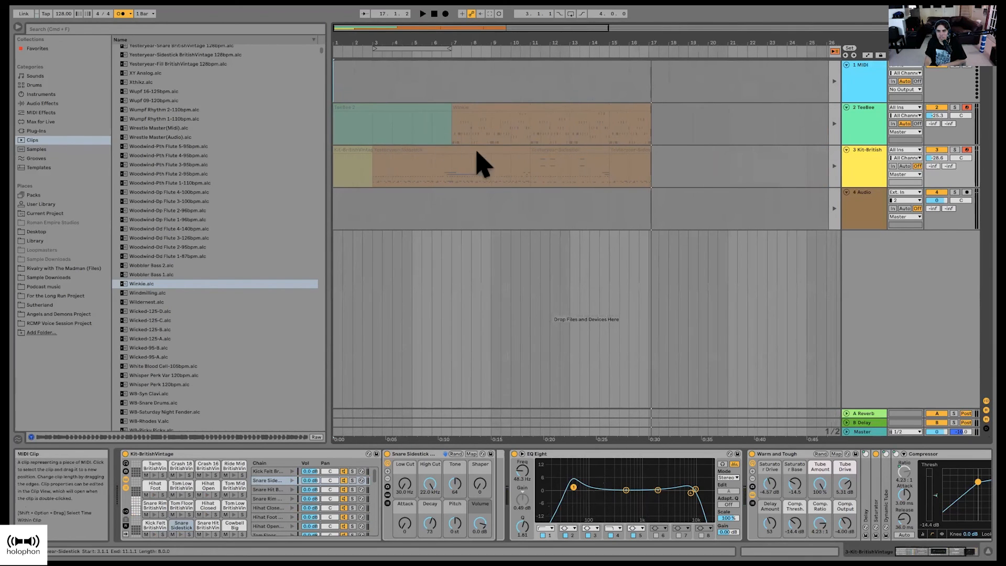
left_click_drag(866, 186, 870, 235)
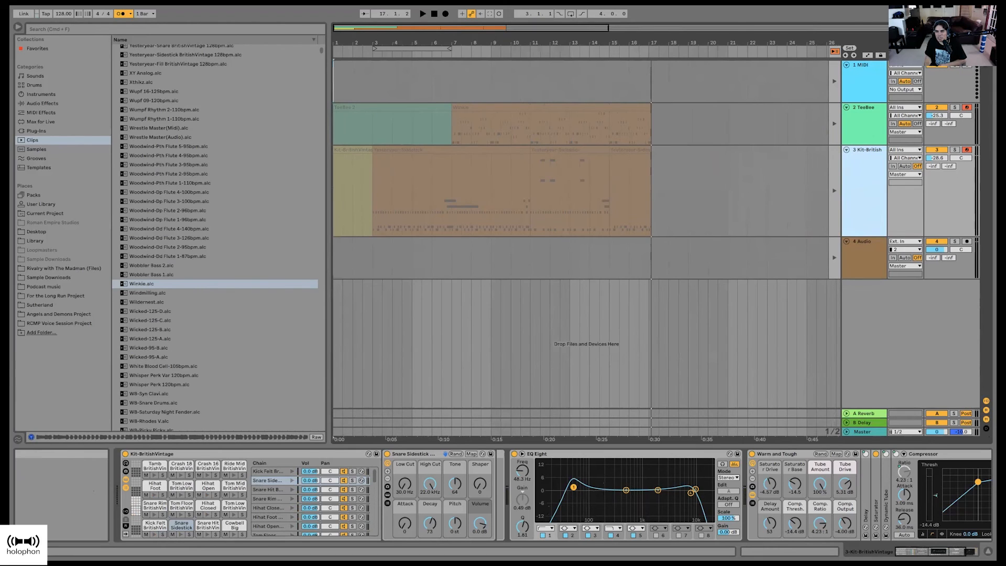
Step: Compare the Session View with the recorded take, and reactivate the arrangement's clips with Back to Arrangement
key("Tab")
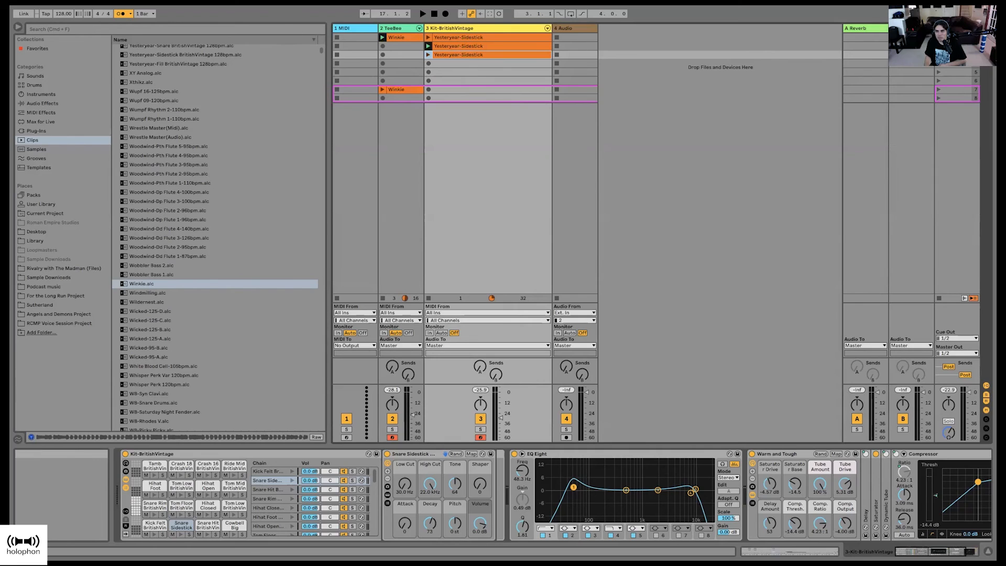
left_click(986, 30)
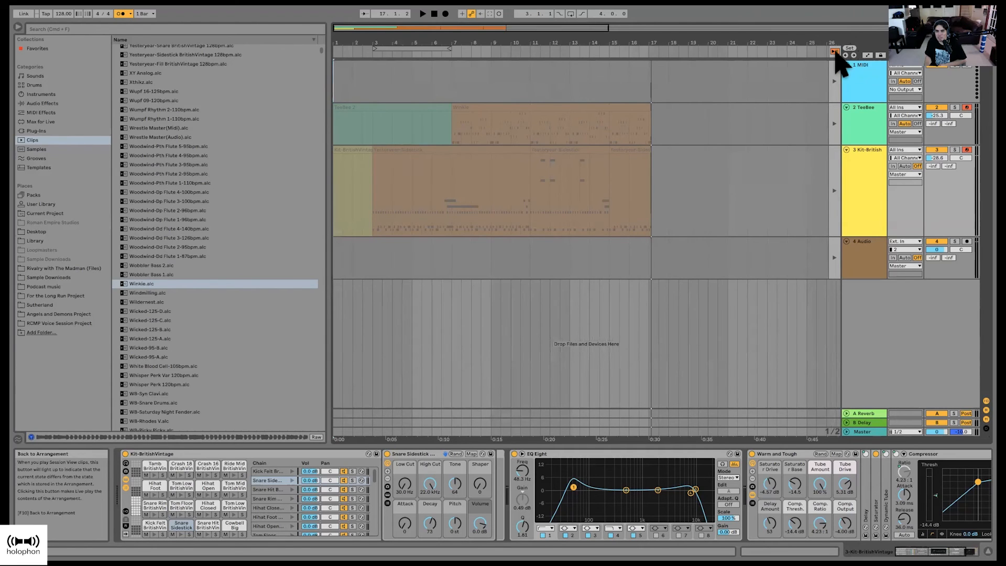
left_click(834, 51)
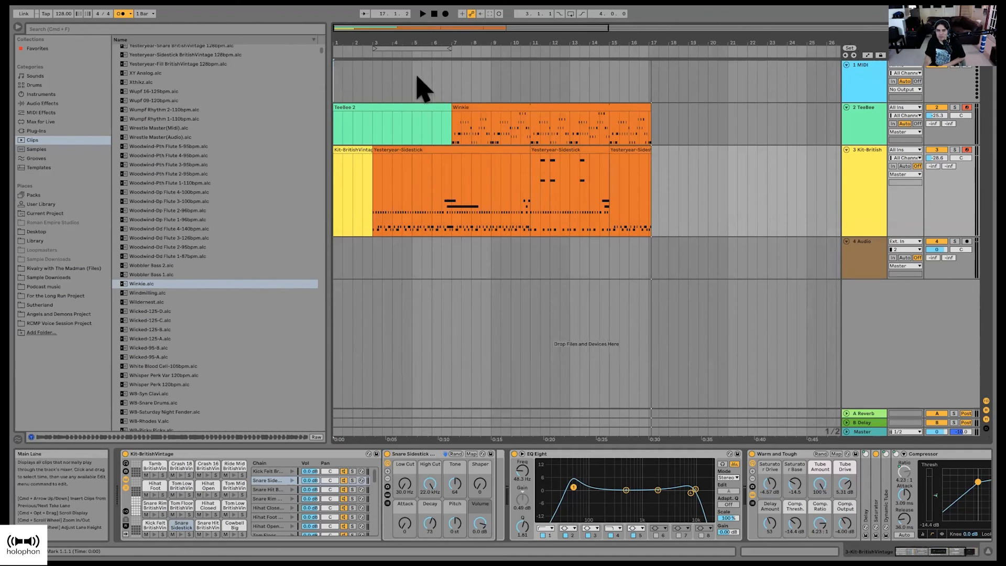
Step: Play the recorded arrangement from about bar 6, check the Session View during playback, and stop back in Arrangement View
left_click(445, 49)
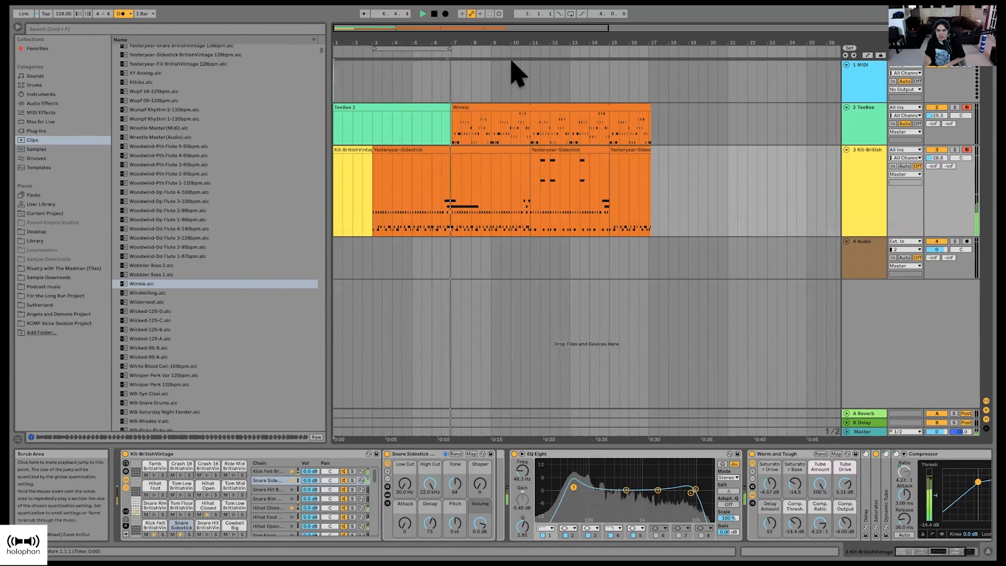
key("Tab")
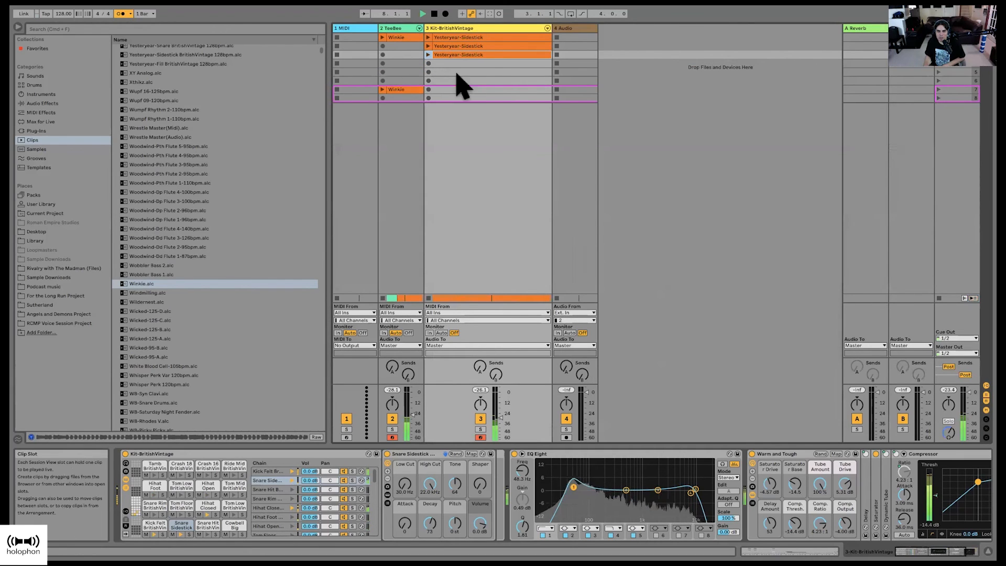
key("Tab")
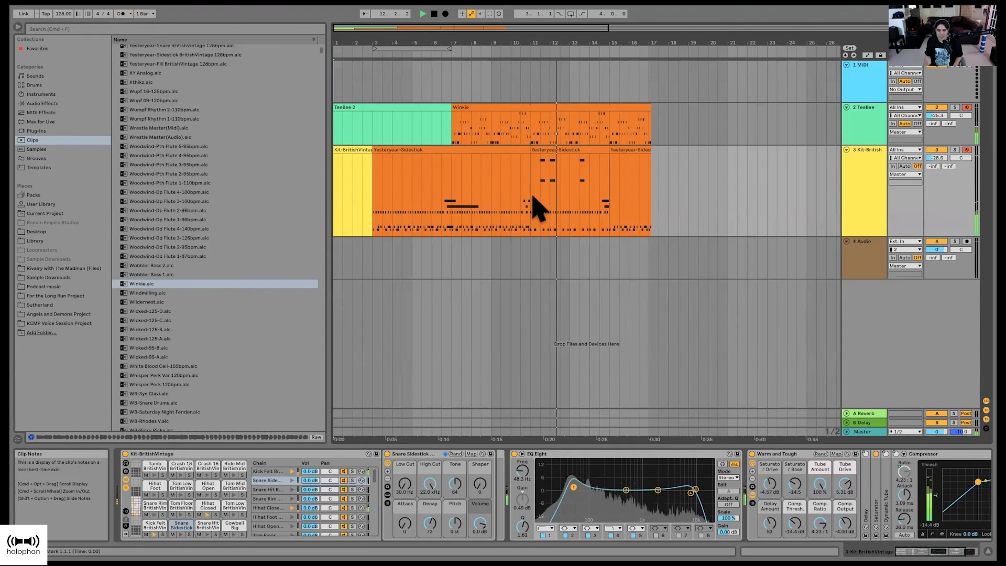
key("space")
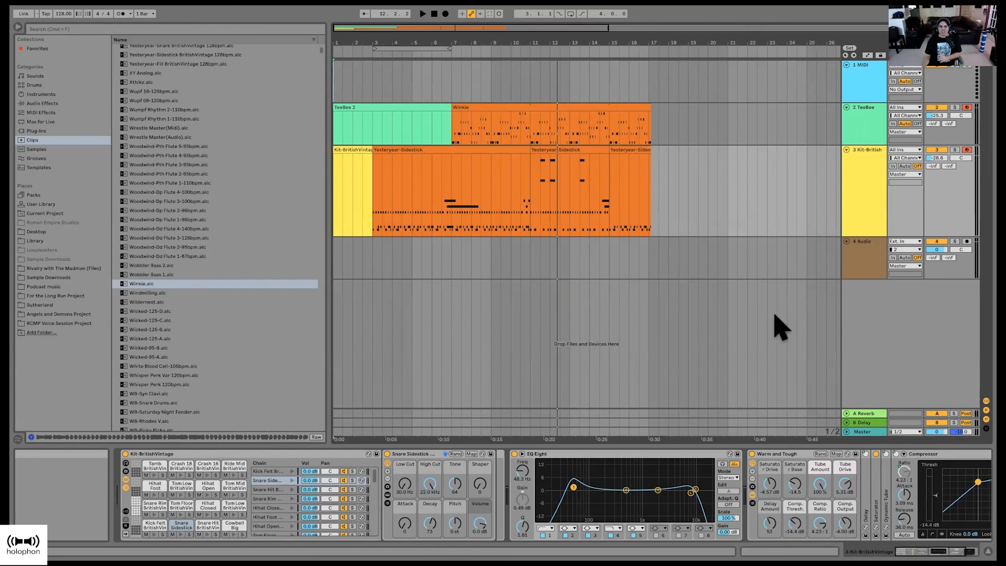
Step: Show the Sample Downloads folder with the rhythm-lab.com_giant_vinyl_drums_pack folder collapsed, and search it for "SNARE"
left_click(42, 277)
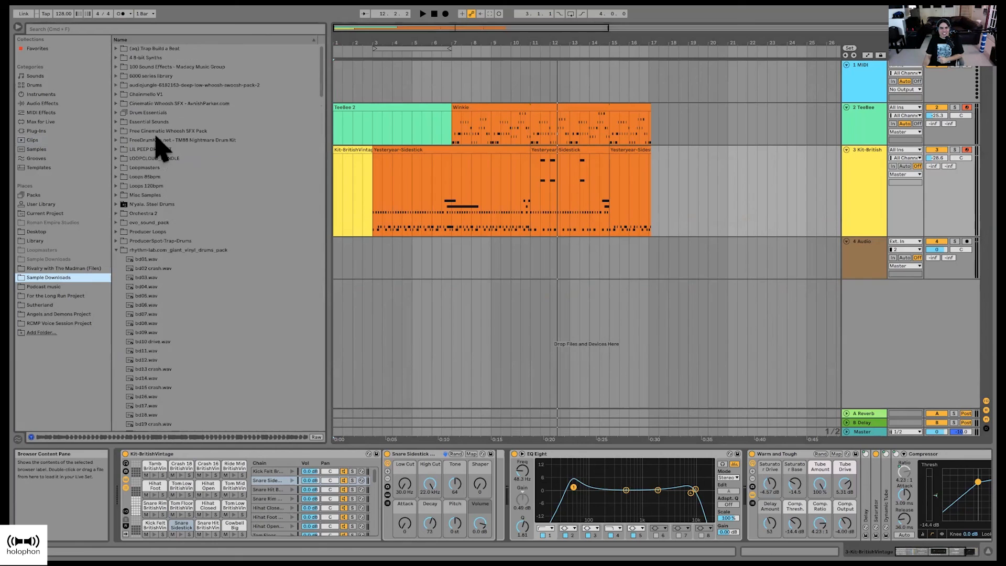
left_click(117, 251)
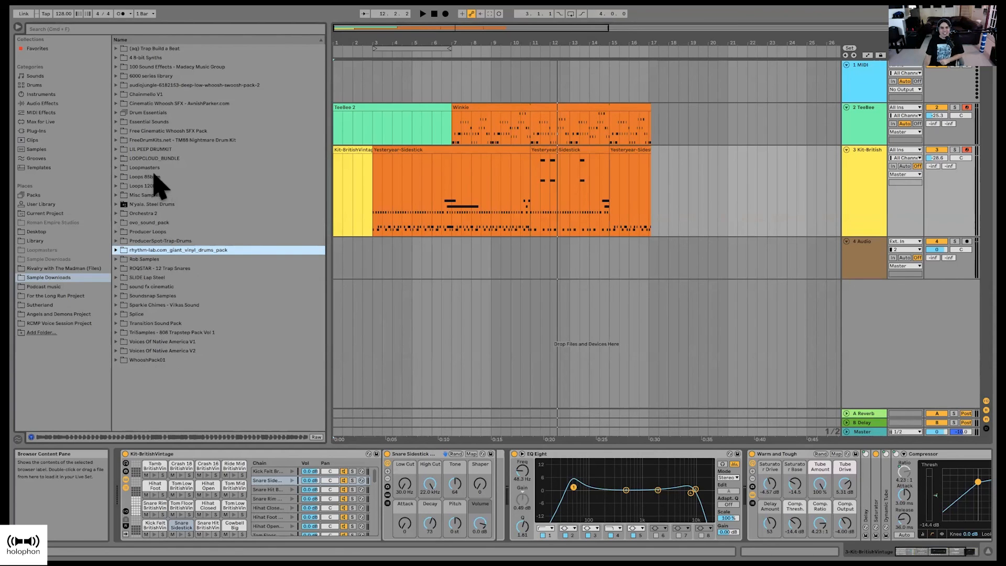
left_click(176, 30)
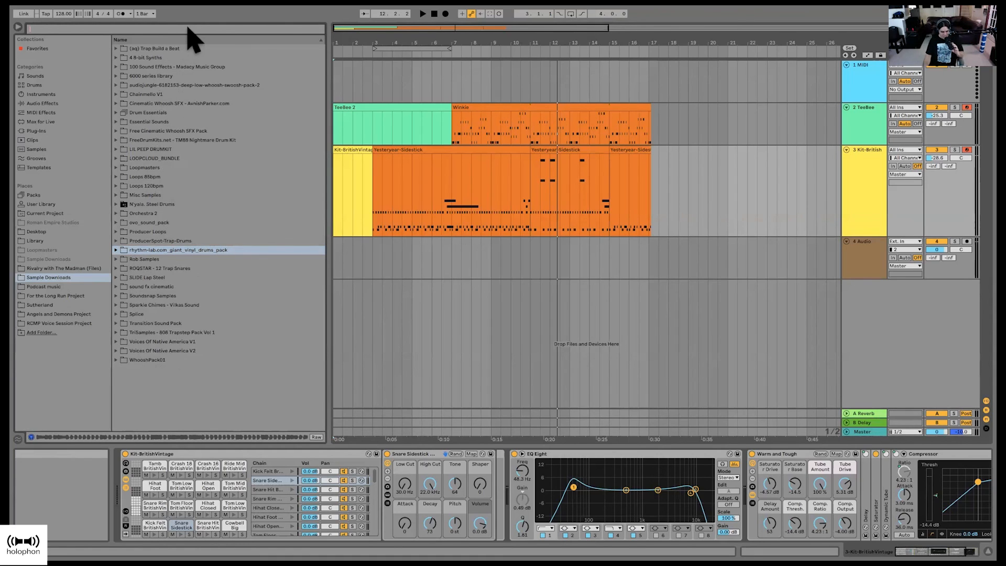
type("SNARE")
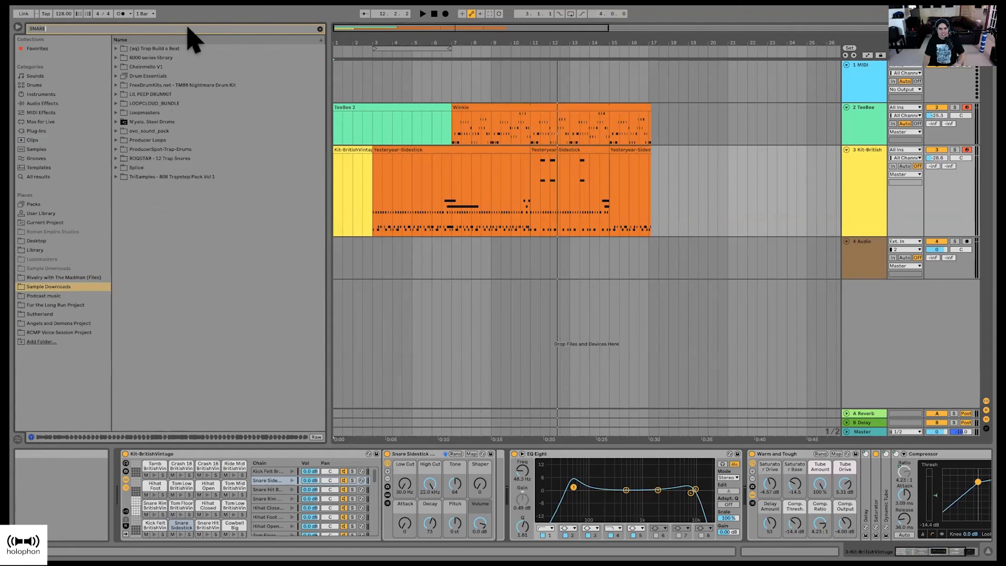
Step: Browse the snare search results down to the Snare folder inside Drum Essentials' Samples and Drums folders
left_click(116, 48)
left_click(116, 66)
left_click(116, 75)
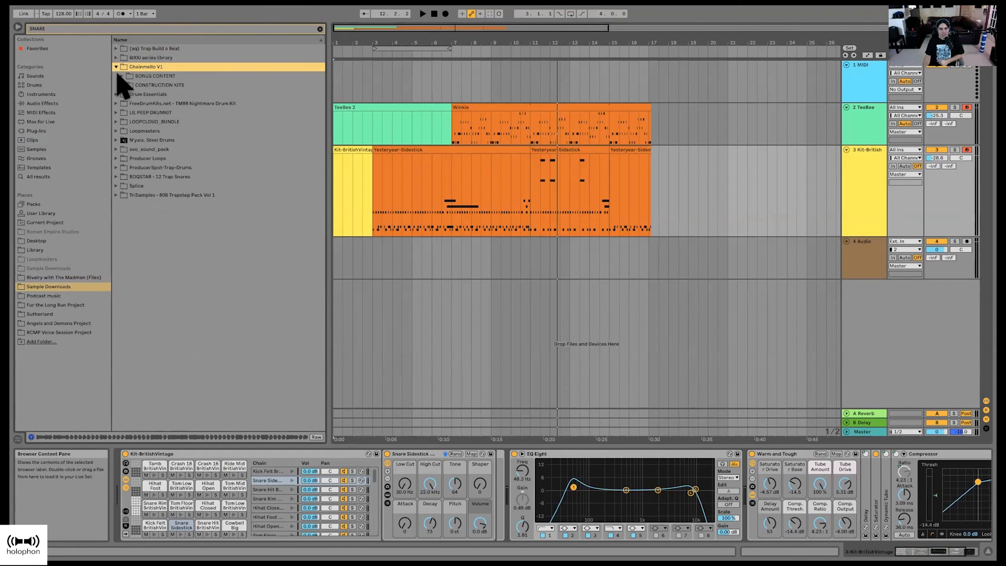
left_click(116, 92)
left_click(121, 85)
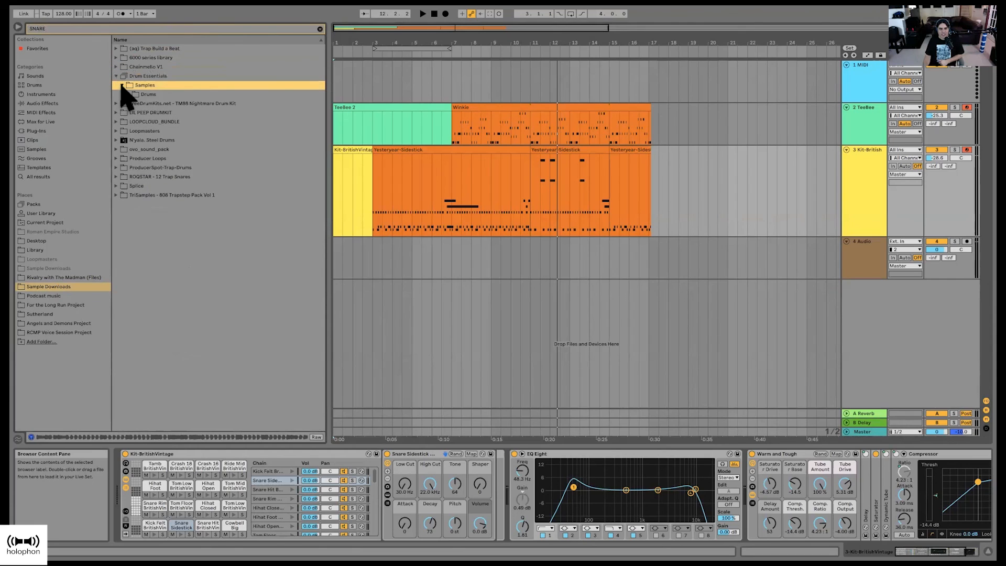
left_click(127, 94)
left_click(133, 103)
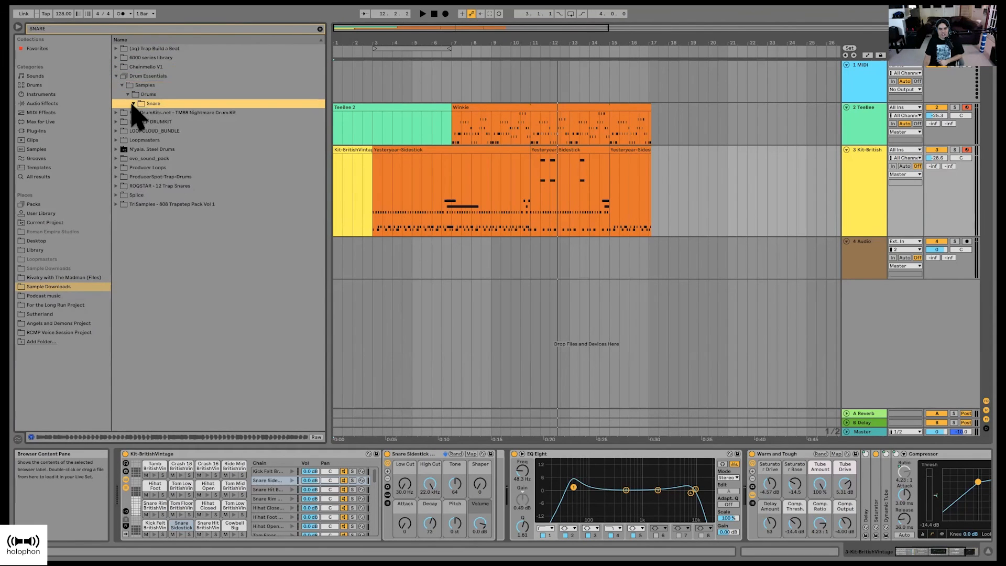
Step: Collapse the Drum Essentials folders and clear the browser search
left_click(127, 94)
left_click(122, 85)
left_click(116, 76)
left_click(101, 30)
left_click(320, 29)
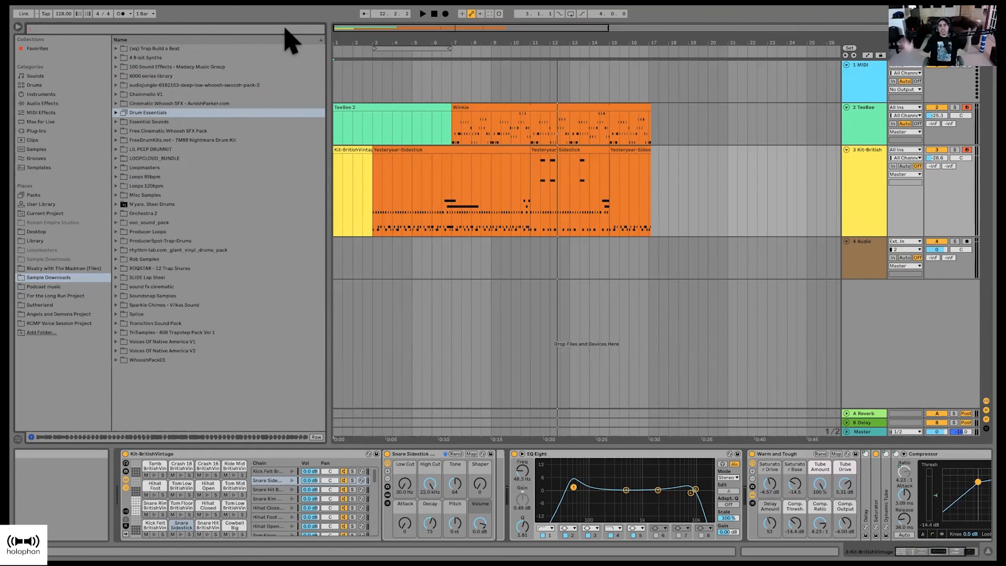
Step: Make the TeeBee track taller and adjust the timeline zoom to fit the whole recorded take
left_click_drag(853, 145, 852, 193)
left_click_drag(806, 43, 545, 43)
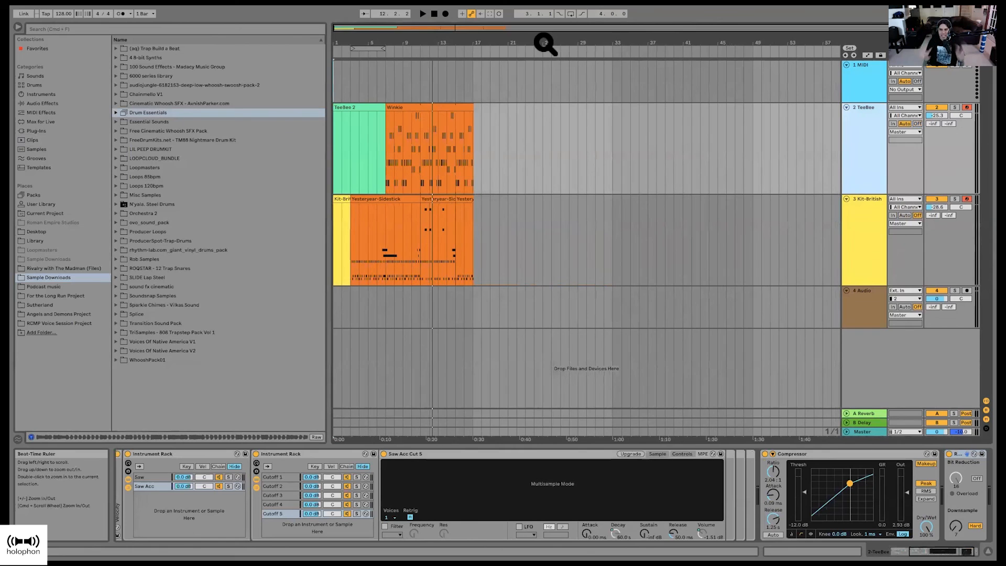
left_click_drag(388, 40, 388, 52)
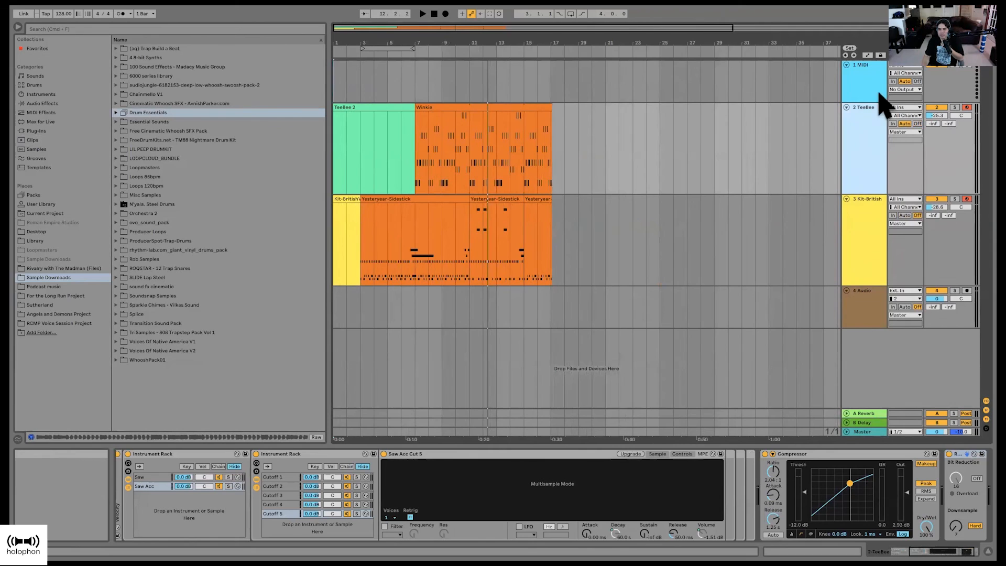
Step: Mute the Kit-British track, and play the arrangement from about bar 7 while setting the TeeBee track's volume to -23.4 dB
left_click(936, 199)
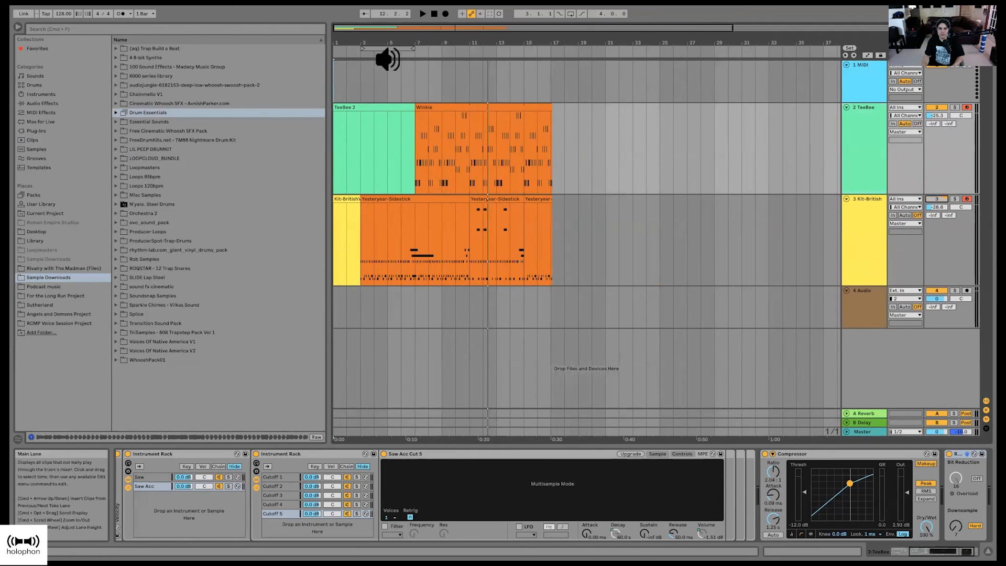
left_click(414, 49)
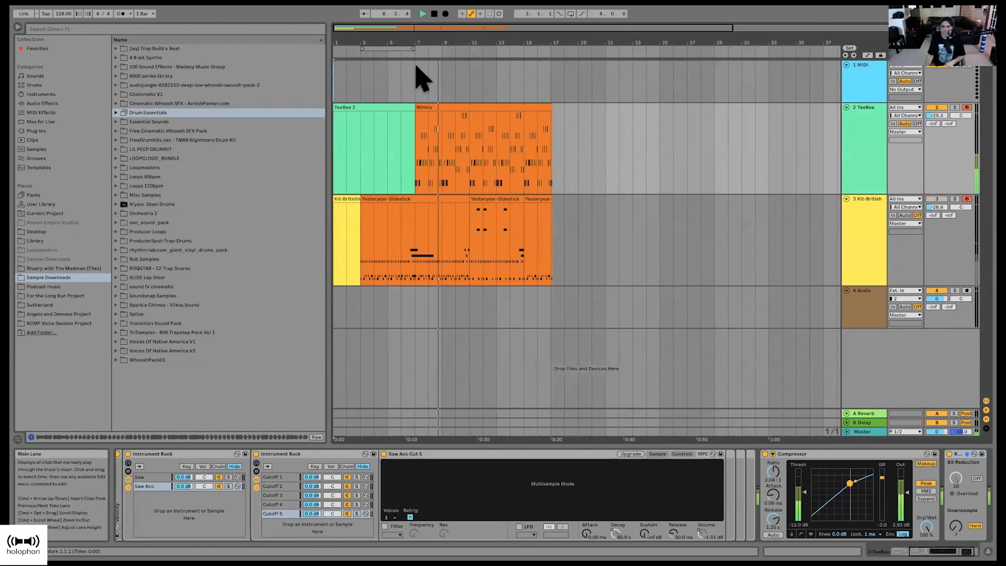
left_click_drag(937, 115, 936, 107)
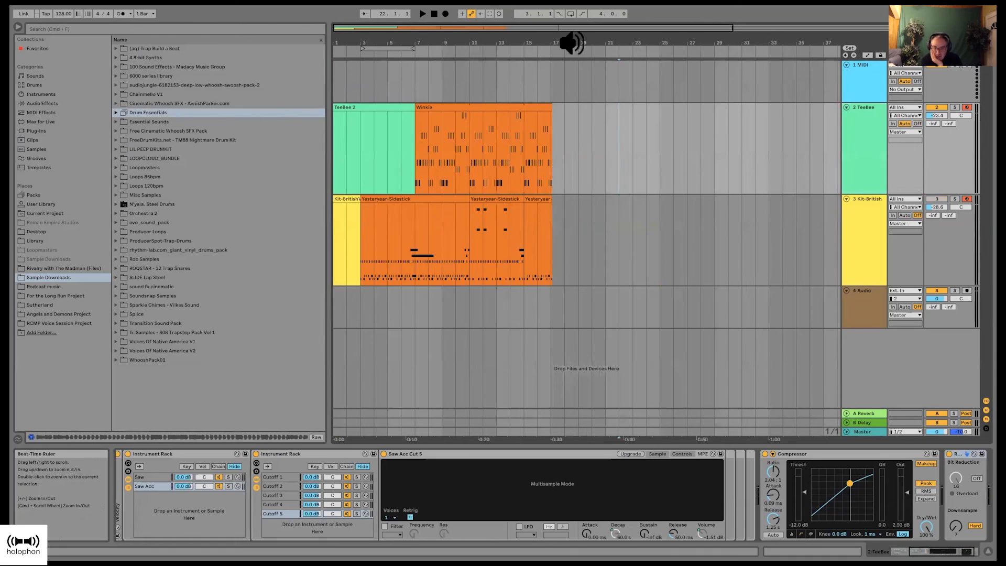
right_click(577, 119)
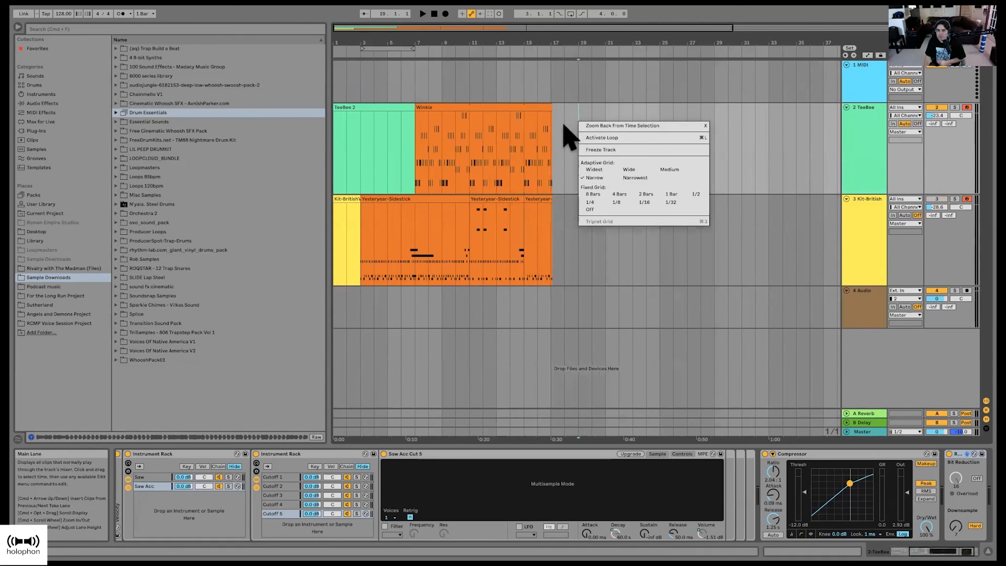
left_click(562, 131)
right_click(860, 127)
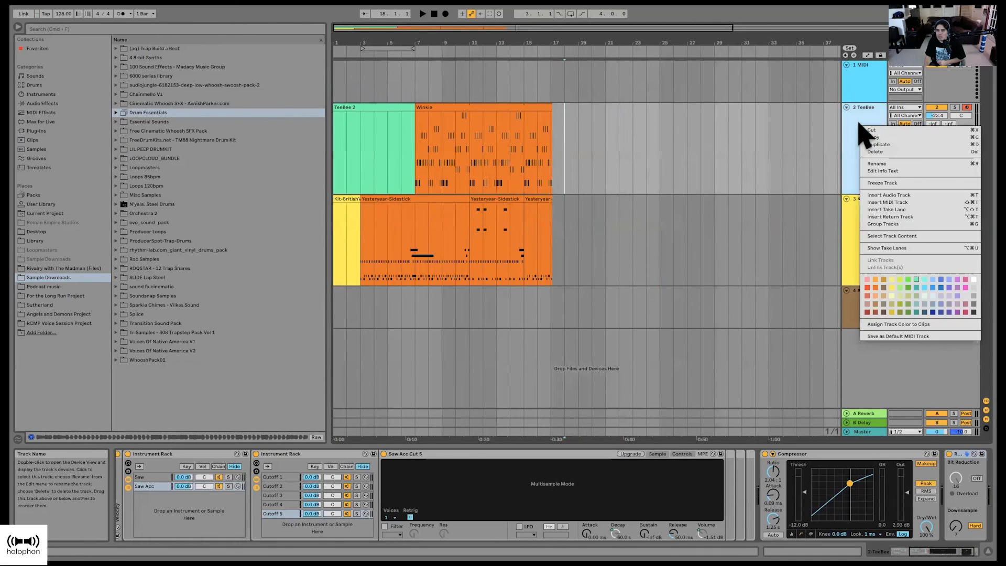
left_click(829, 144)
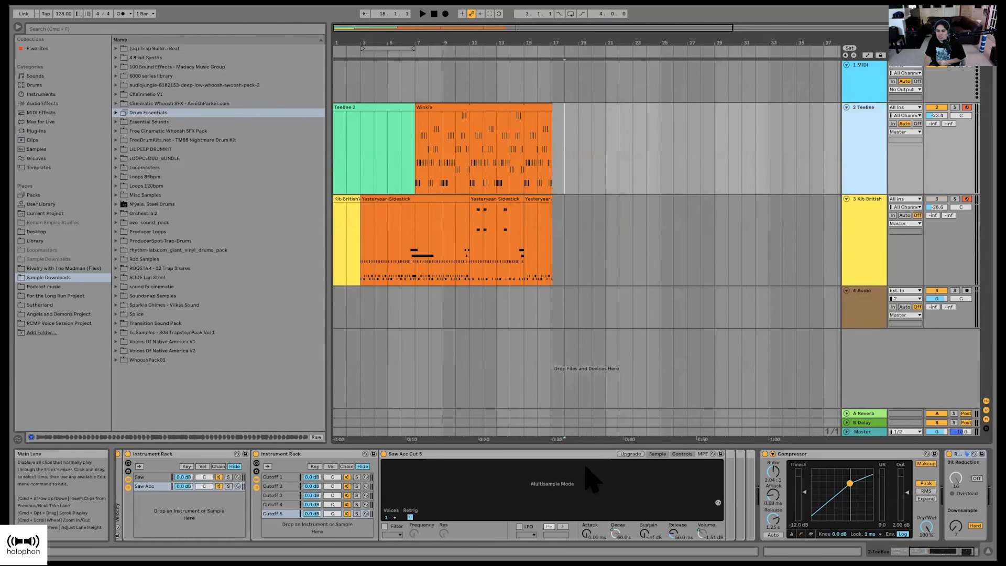
scroll(516, 451, "left", 2)
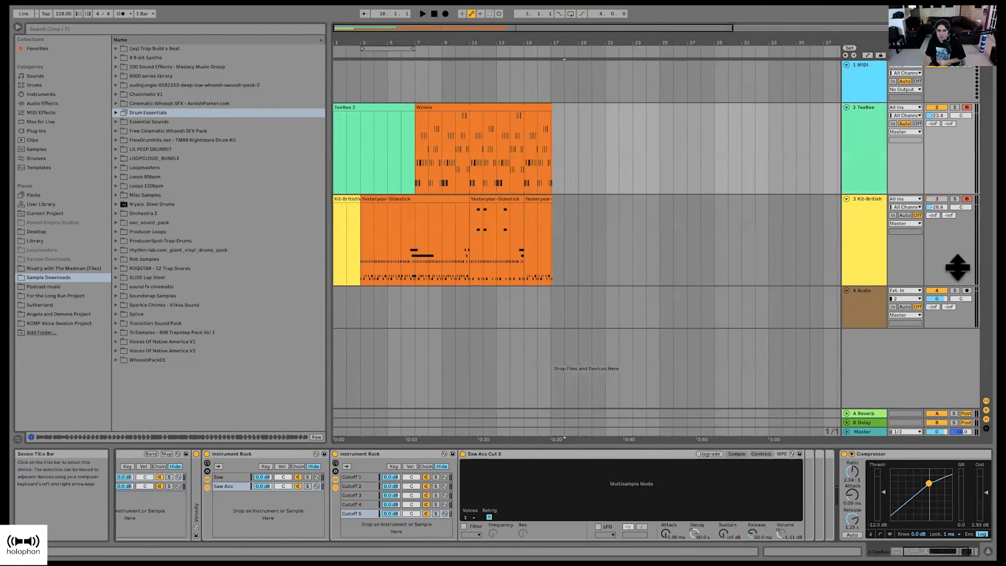
left_click(933, 207)
right_click(940, 210)
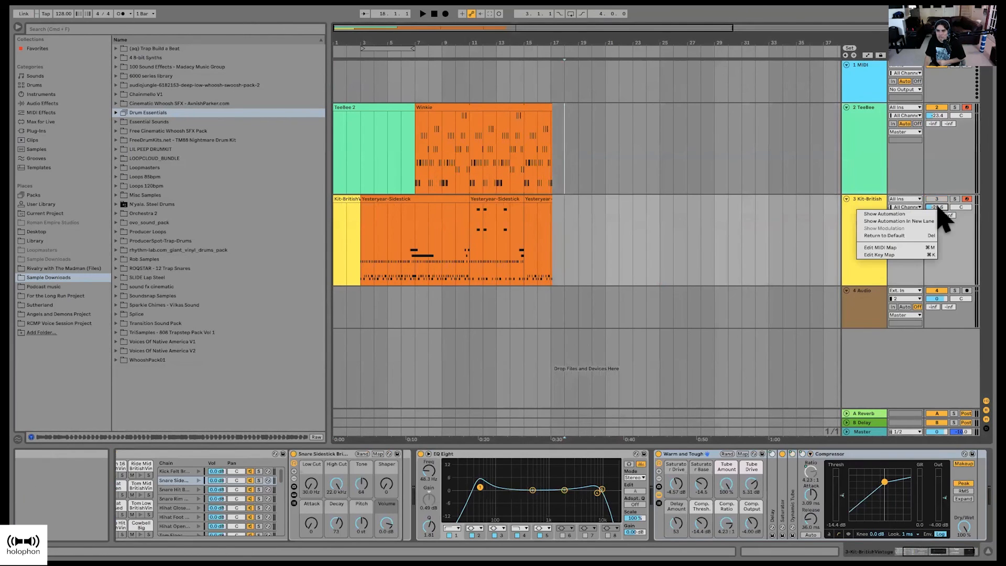
left_click(936, 206)
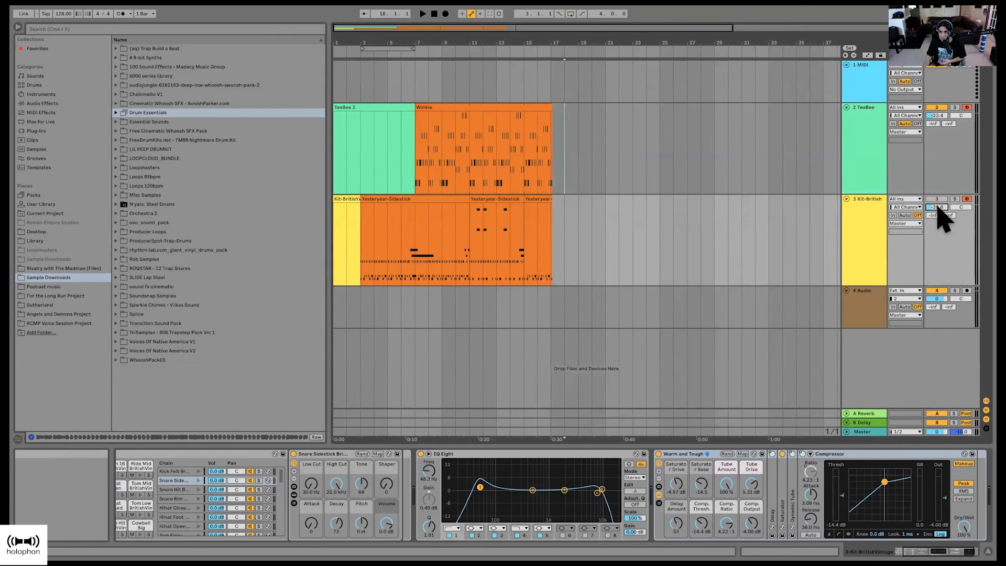
Step: Show the automation lane for the TeeBee track's volume
right_click(937, 115)
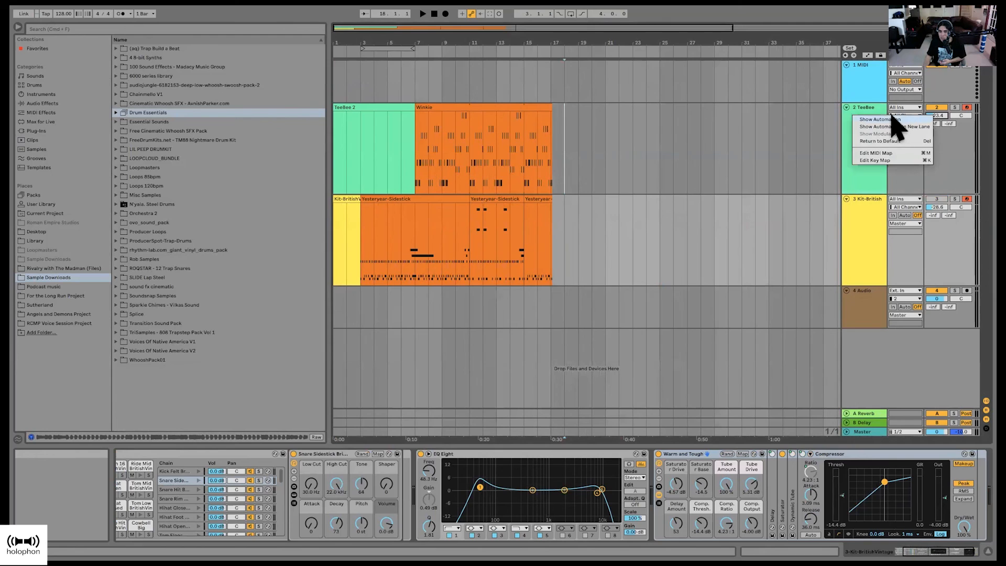
right_click(948, 116)
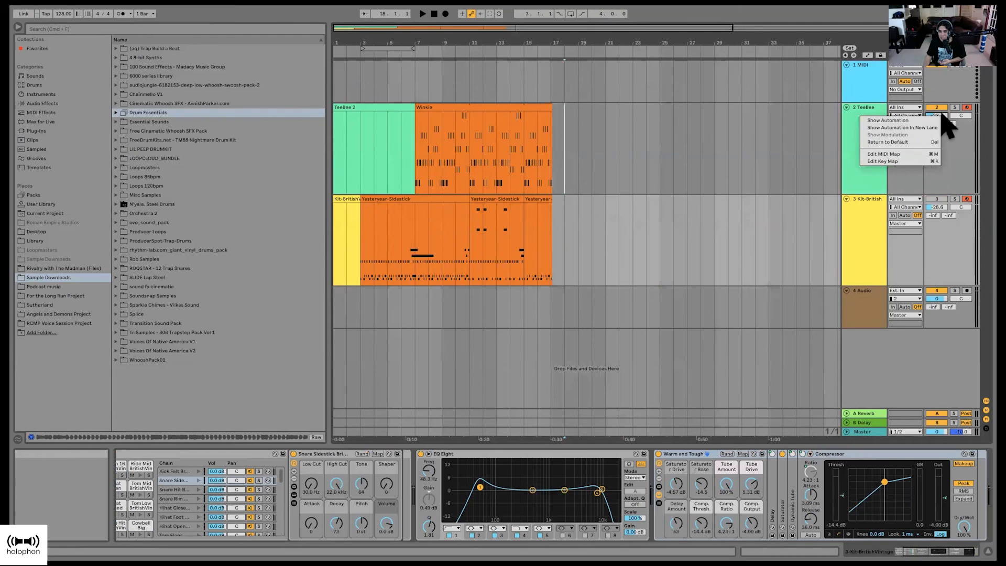
left_click(903, 121)
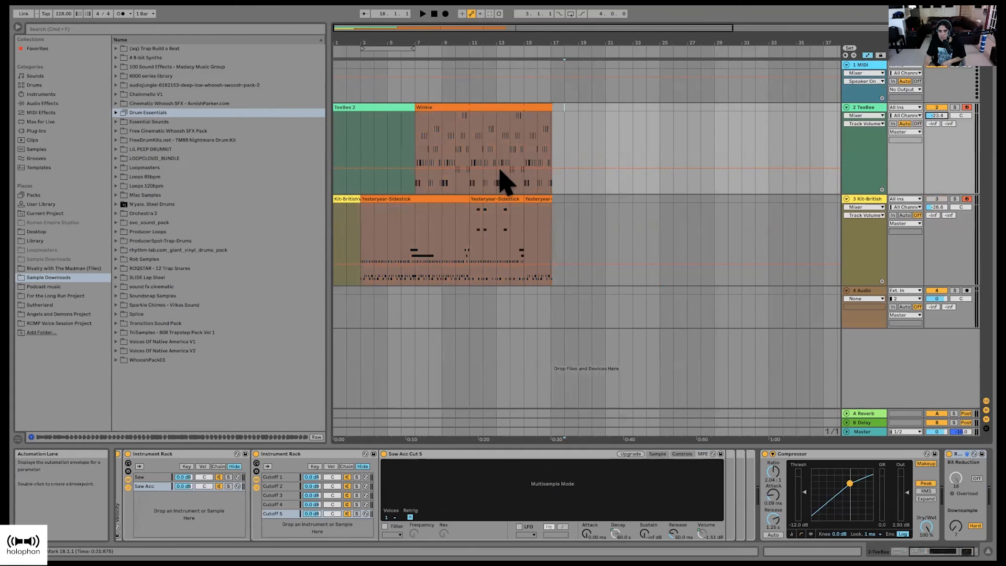
Step: Draw a rising volume envelope on the TeeBee track between about bars 12 and 14, ending at about -1.6 dB
left_click(477, 168)
left_click_drag(494, 168, 510, 143)
left_click_drag(503, 36, 502, 78)
left_click_drag(491, 142, 527, 125)
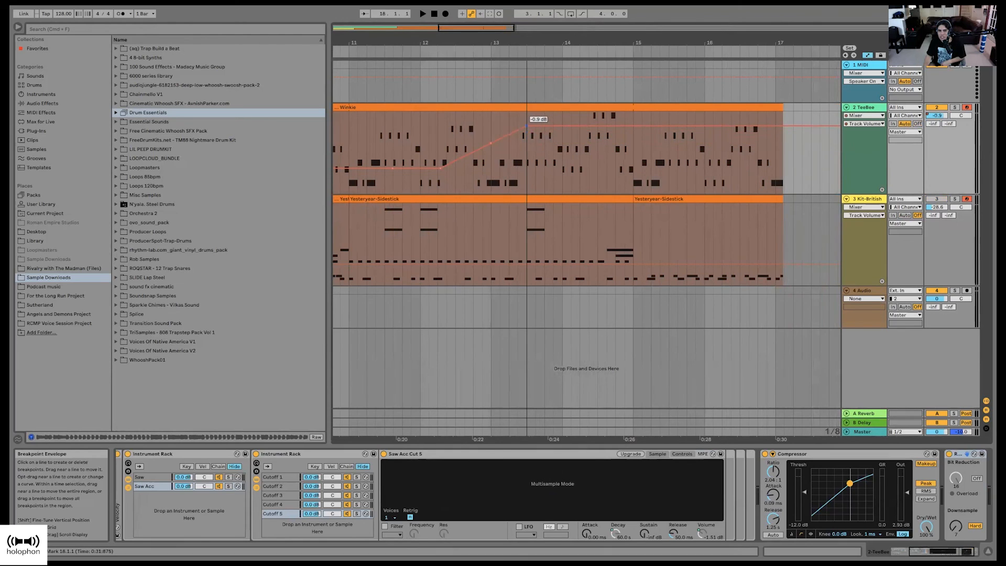
left_click_drag(527, 125, 606, 126)
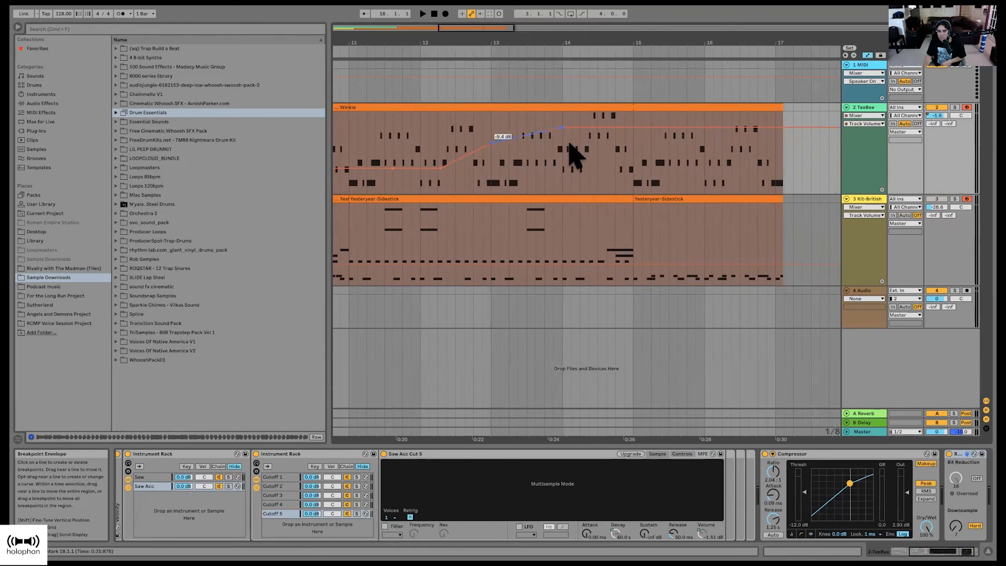
Step: Turn the grid off and reshape the TeeBee volume envelope with a dip before bar 14, lowering the last breakpoint to about -7.5 dB
right_click(597, 170)
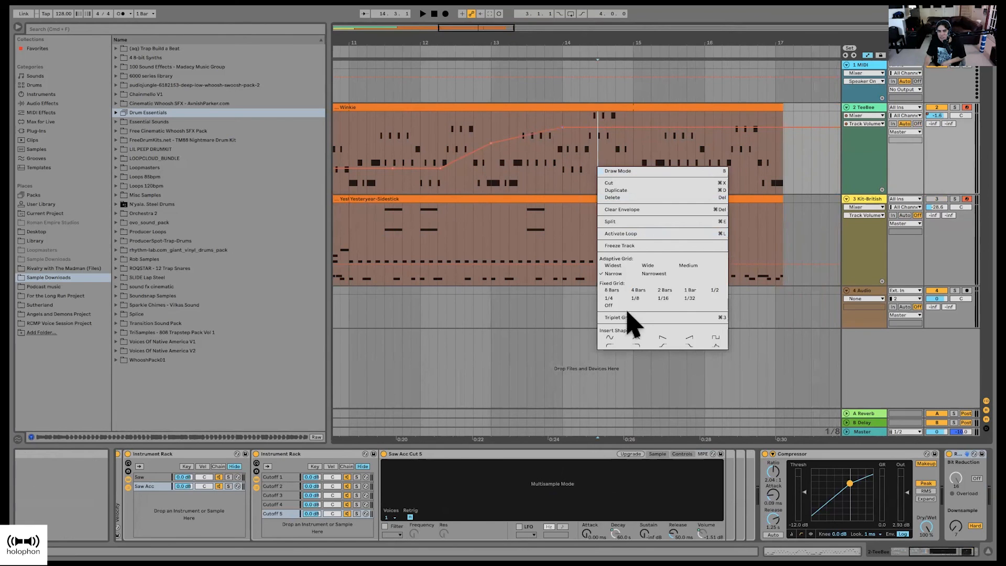
left_click(609, 305)
mouse_move(562, 128)
left_mouse_down()
mouse_move(565, 169)
mouse_move(542, 174)
mouse_move(550, 121)
mouse_move(569, 139)
left_mouse_up()
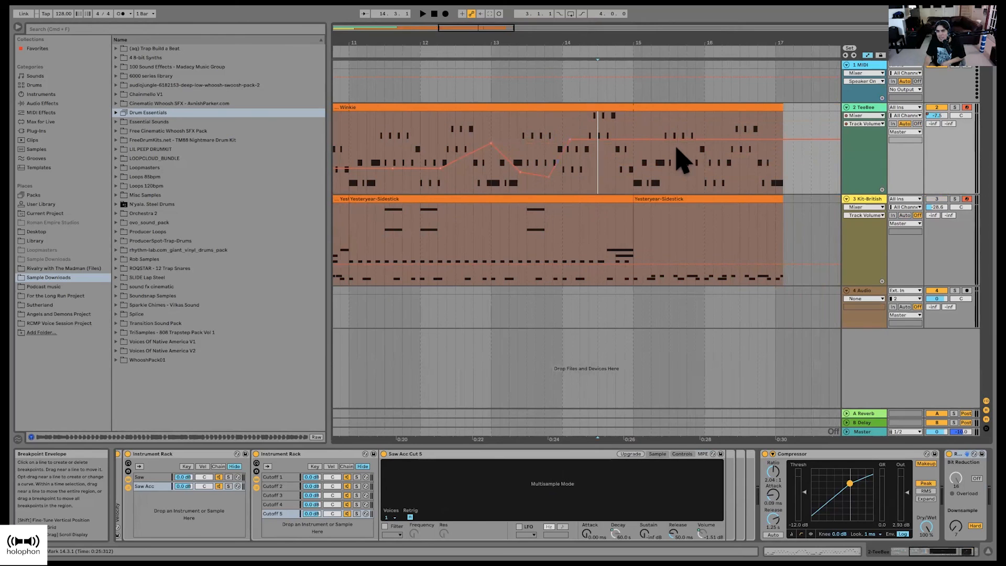
Step: Toggle Automation Mode off and on to compare the plain clips with the volume envelopes, leaving the automation shown
left_click(868, 55)
left_click(868, 55)
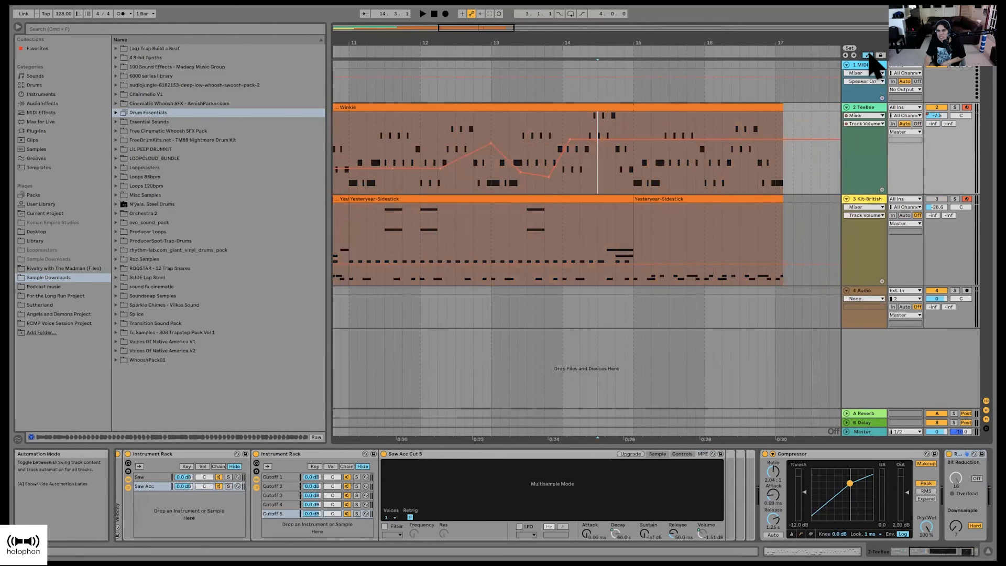
left_click(868, 56)
left_click(868, 55)
left_click(867, 55)
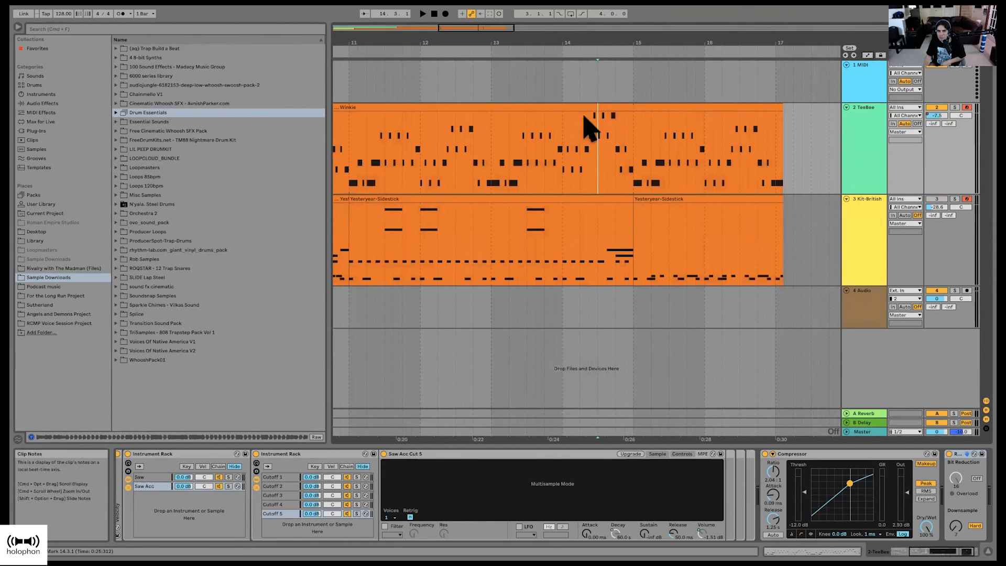
left_click(868, 56)
Step: Show the automation lane for the Cutoff macro of the TeeBee instrument rack on the TeeBee track
left_click_drag(710, 44, 763, 45)
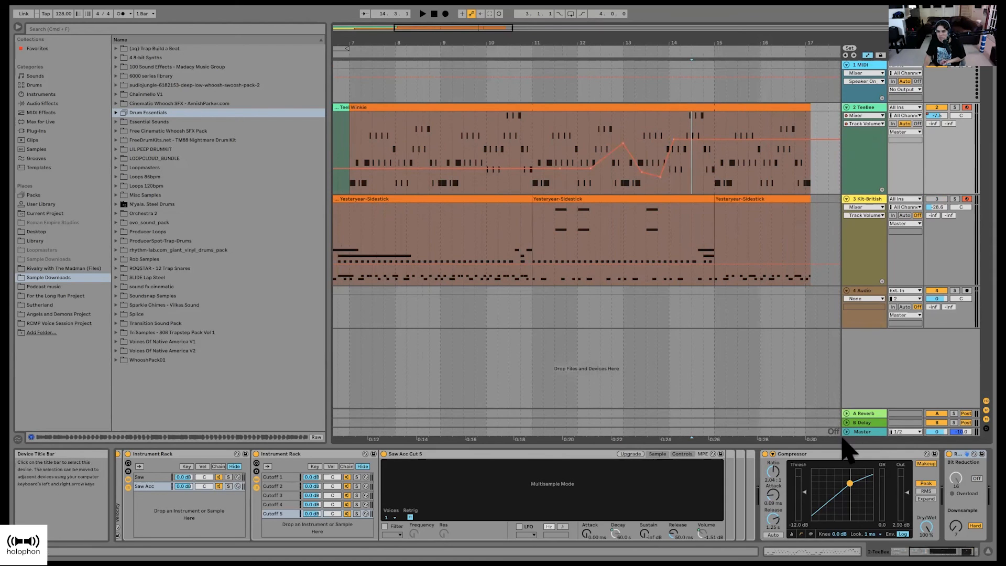
scroll(482, 504, "left", 5)
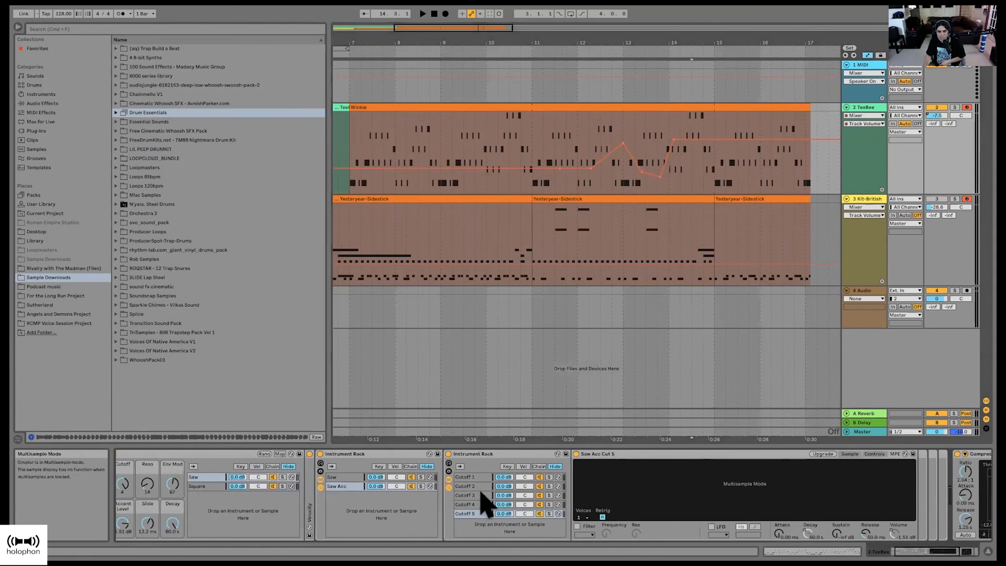
scroll(439, 406, "left", 1)
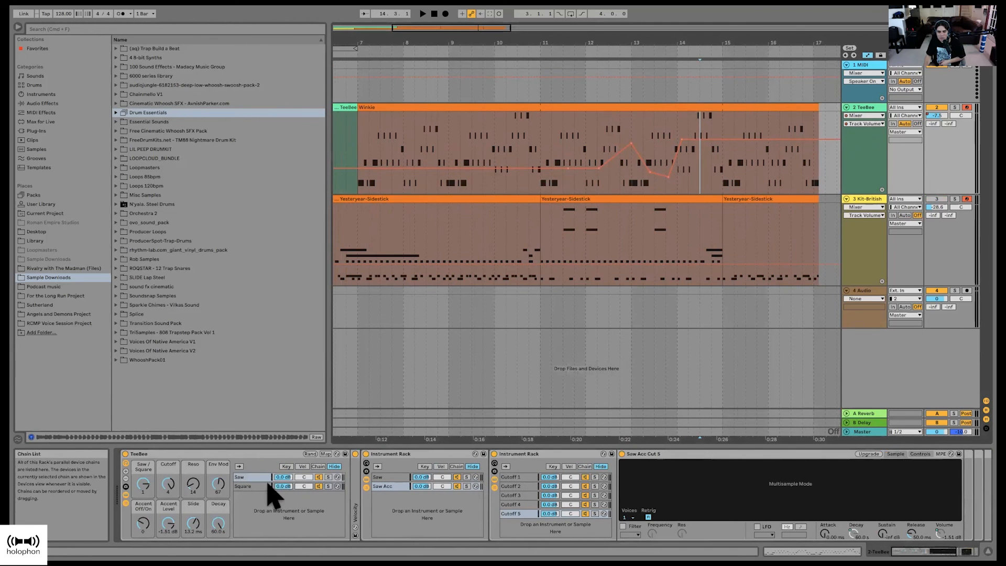
left_click(245, 477)
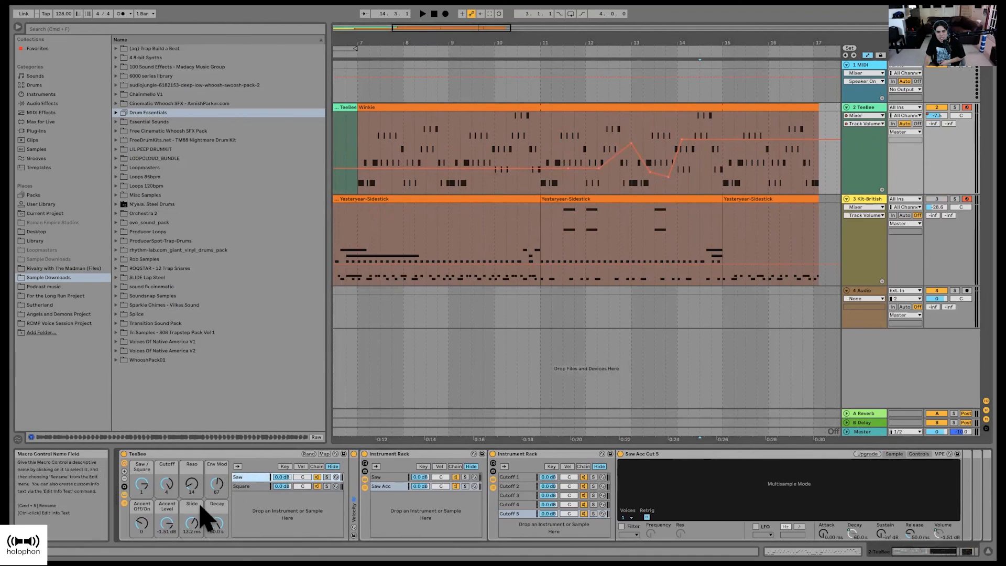
left_click(168, 485)
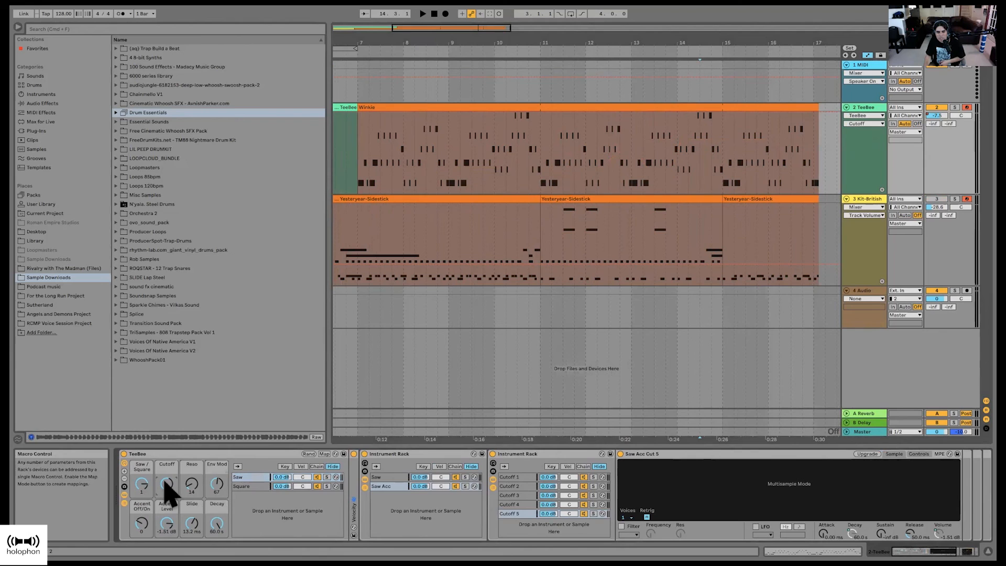
right_click(167, 487)
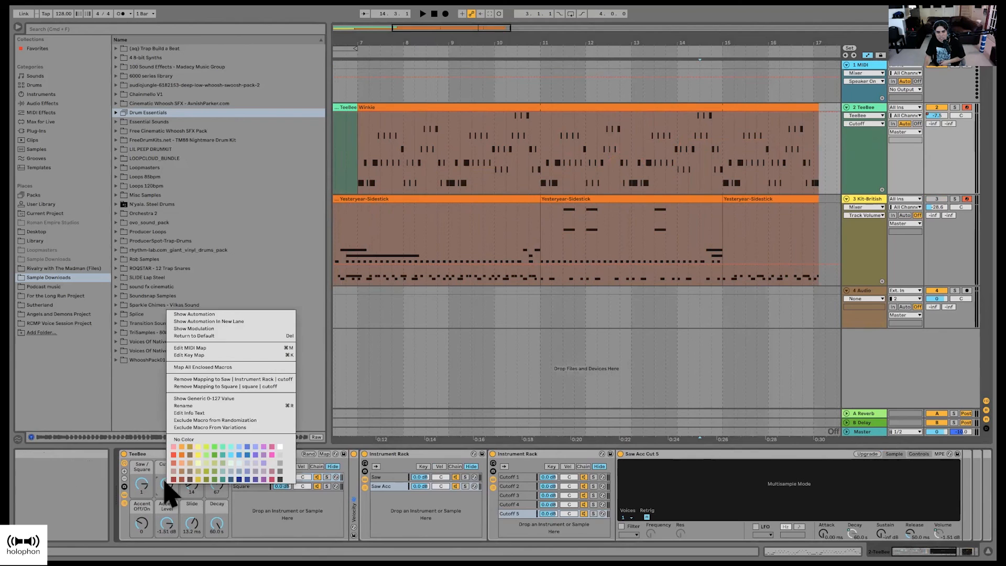
left_click(198, 315)
scroll(741, 173, "right", 2)
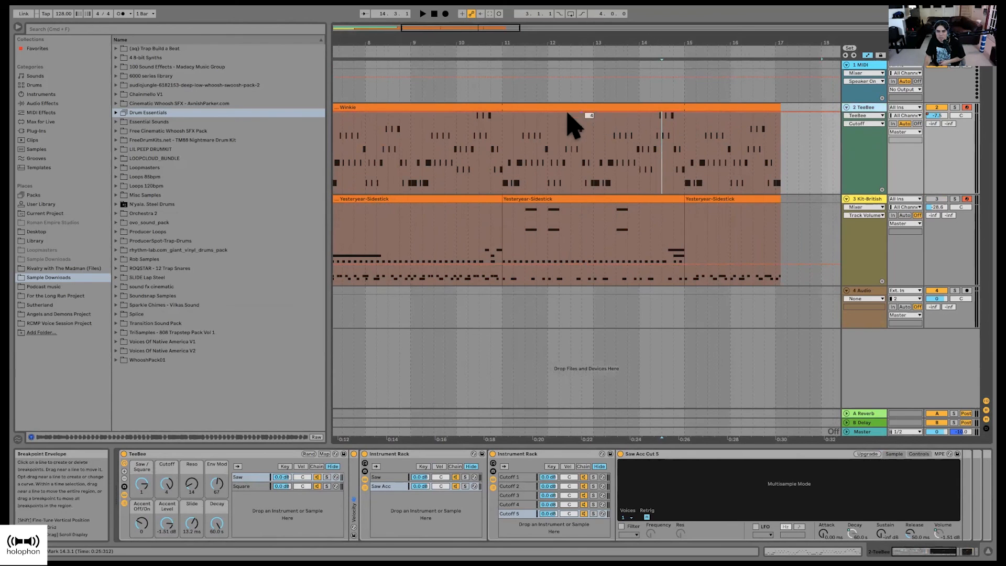
Step: Draw a Cutoff envelope on the TeeBee track falling from 4 at about bar 11 to 0 near bar 12, and play it back
left_click(504, 112)
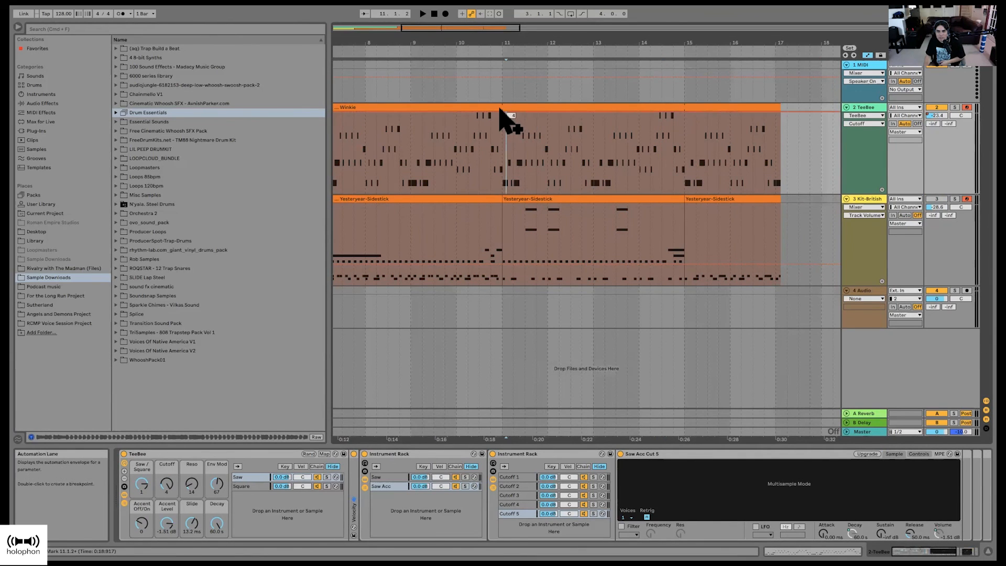
left_click_drag(512, 112, 554, 177)
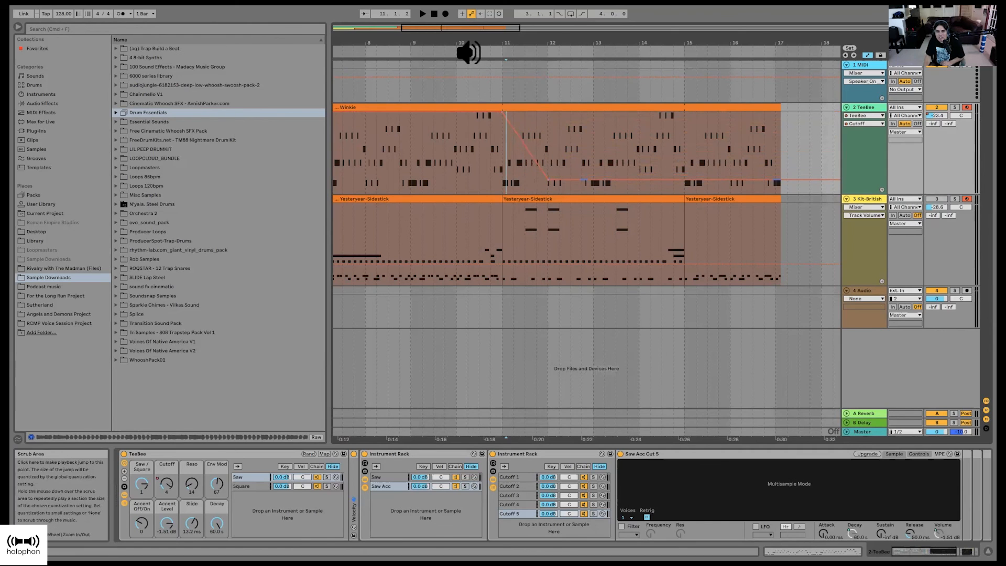
left_click(465, 52)
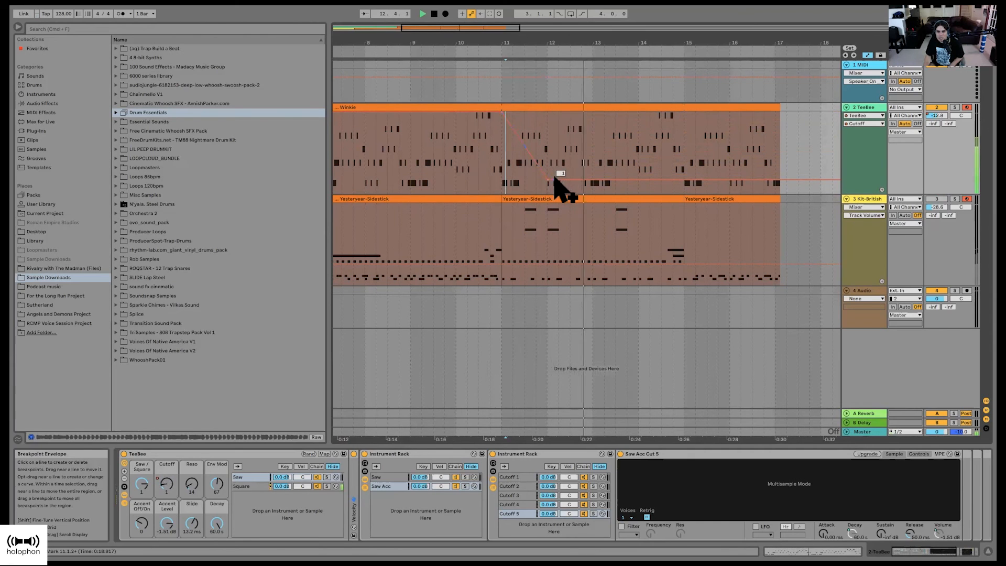
left_click_drag(548, 180, 548, 188)
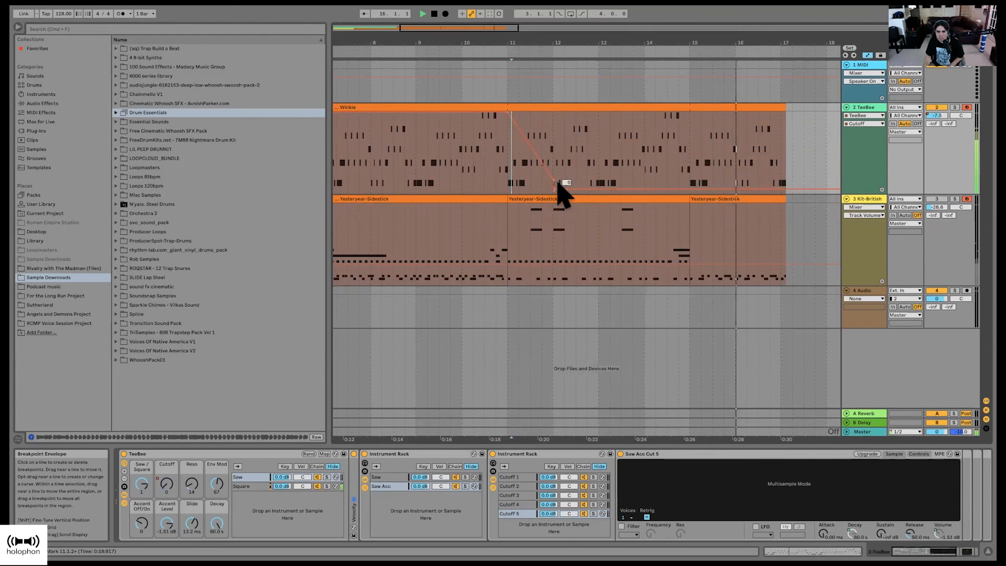
left_click(489, 50)
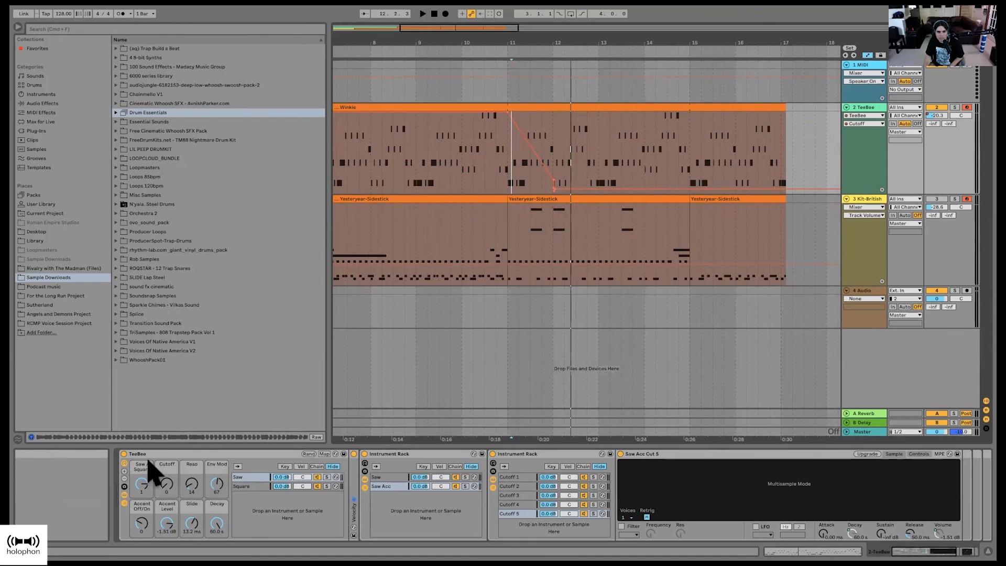
Step: Show the TeeBee rack's macro variations and display the automation lane for the Saw / Square macro
left_click(123, 486)
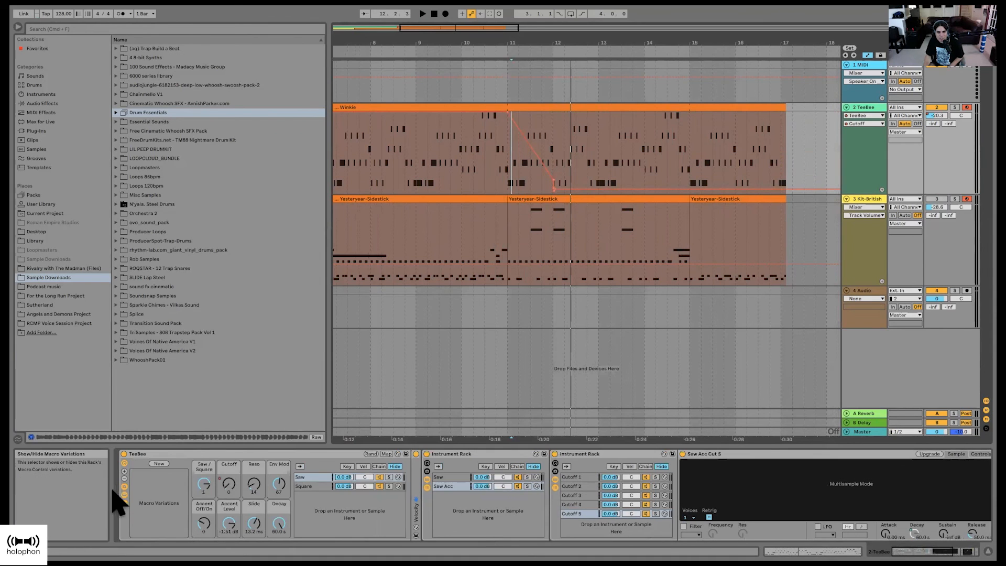
right_click(204, 485)
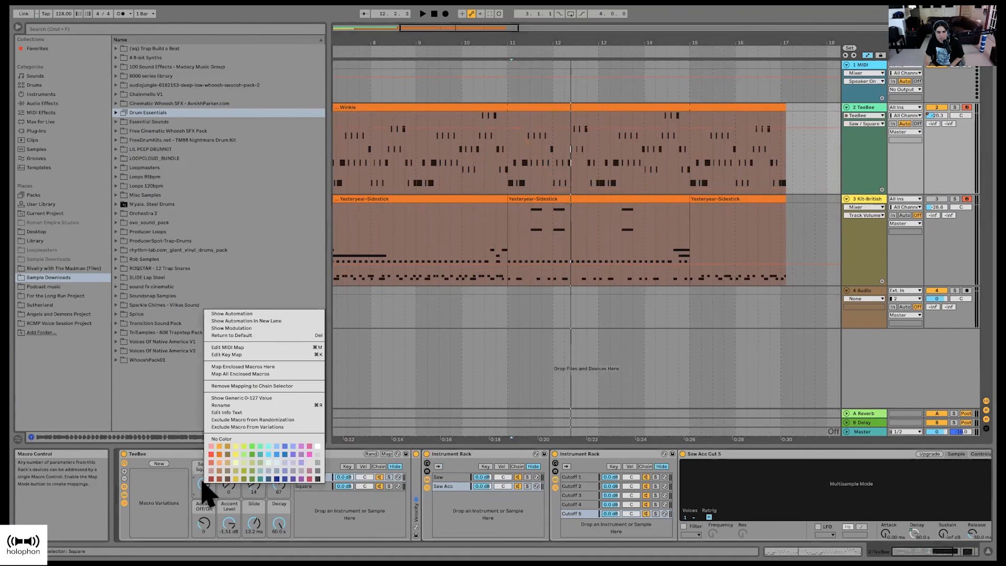
left_click(225, 313)
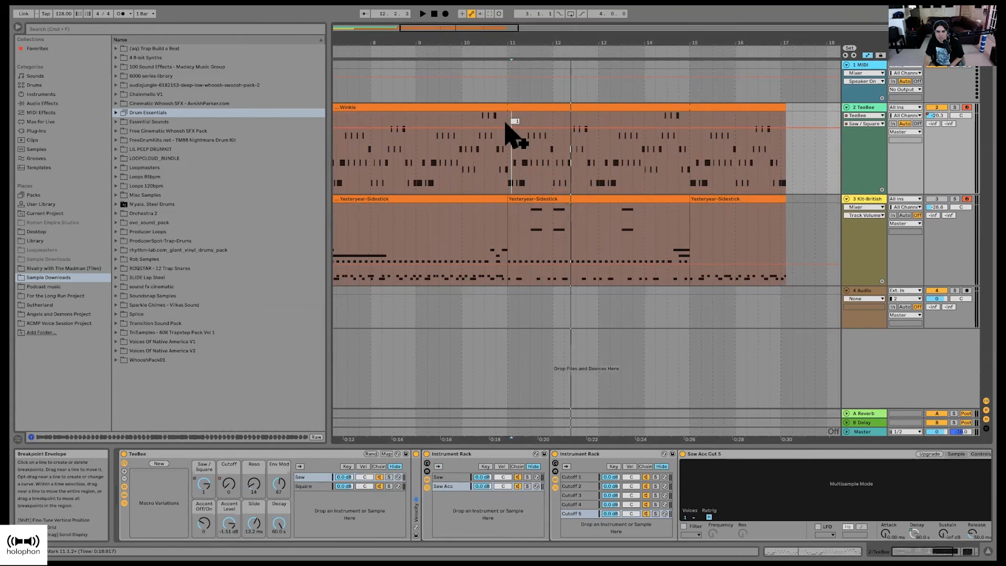
Step: Draw a Saw / Square envelope falling from its maximum at about bar 11 to 0 just after bar 12, and play it back
left_click_drag(560, 129, 562, 140)
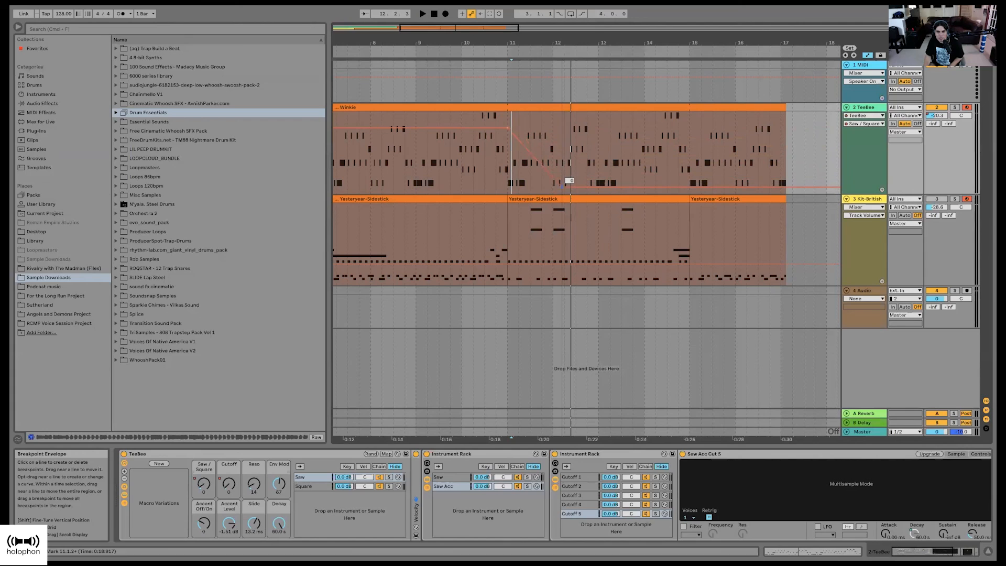
left_click_drag(562, 186, 561, 193)
left_click_drag(508, 127, 507, 111)
left_click(487, 47)
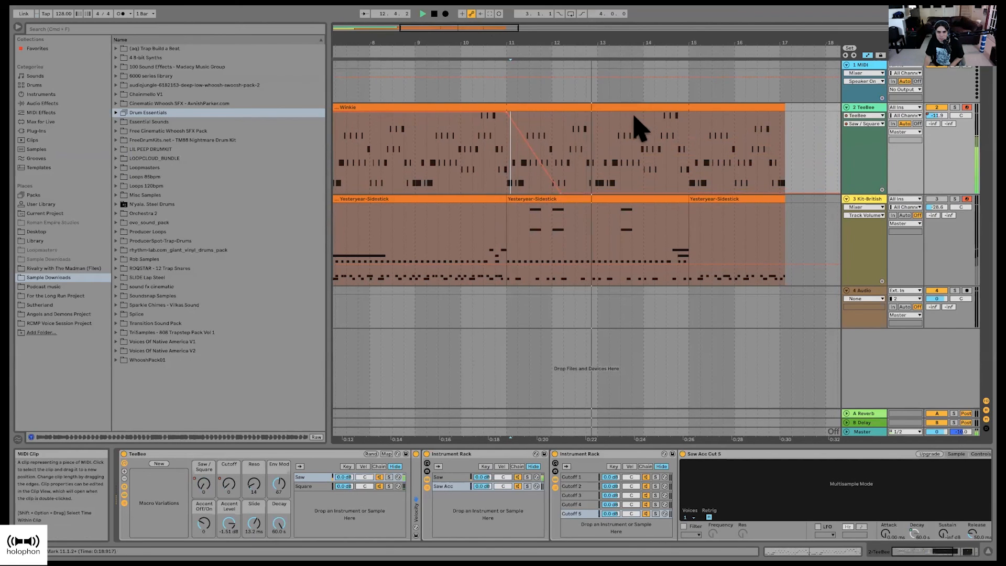
scroll(516, 226, "left", 1)
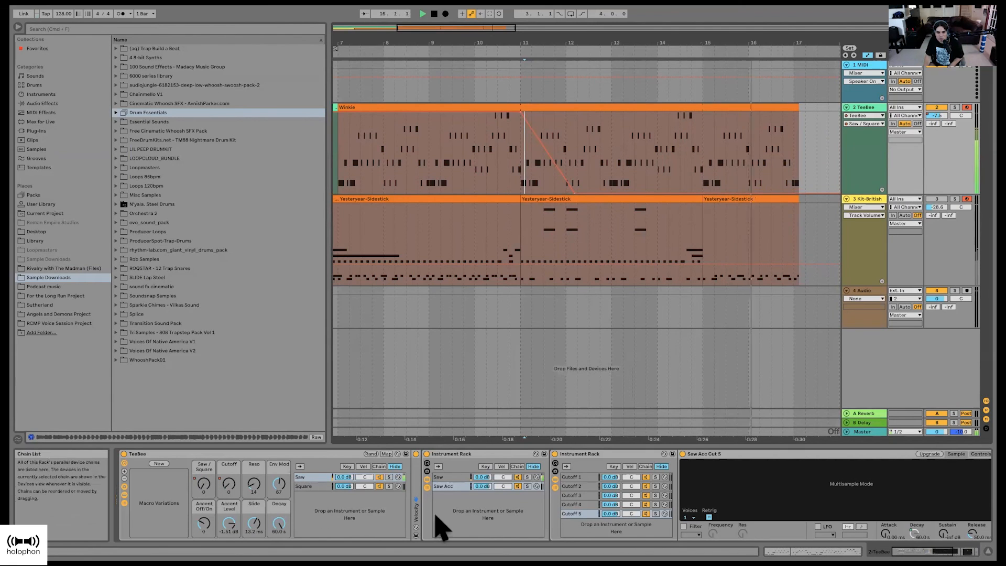
Step: Unfold the Velocity device in the TeeBee rack and bring up the Env Mod macro's automation lane on the track
double_click(419, 523)
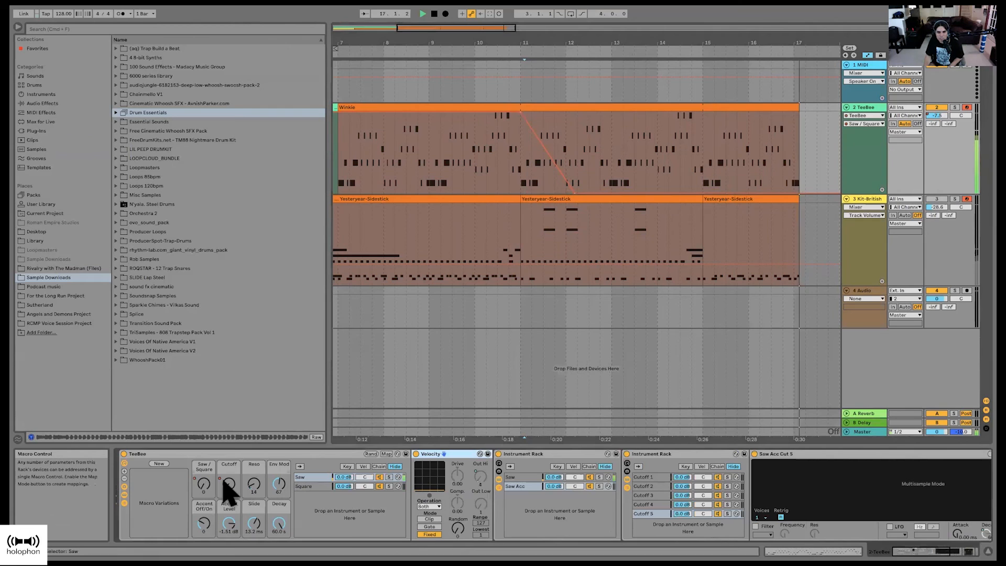
left_click_drag(696, 40, 696, 29)
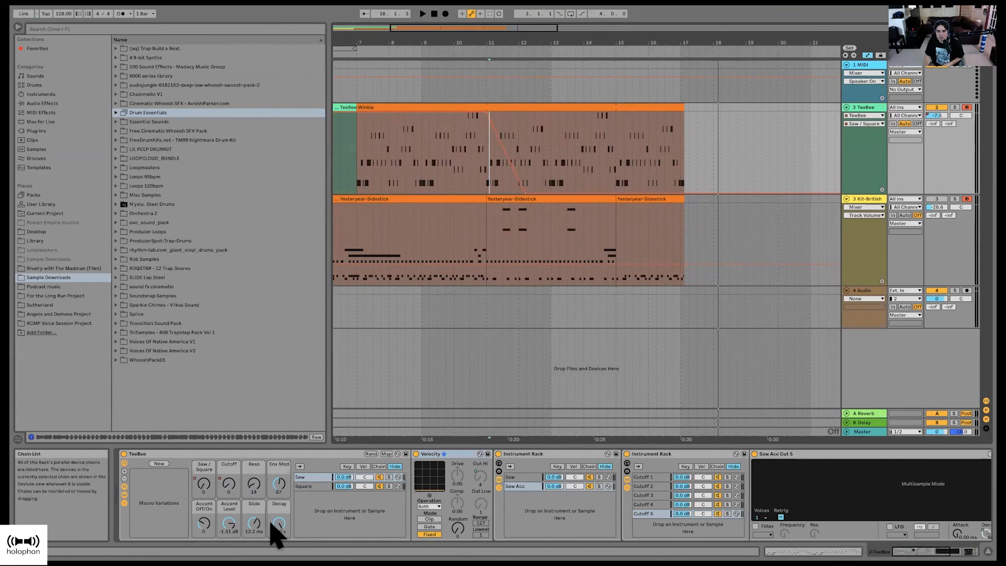
right_click(279, 484)
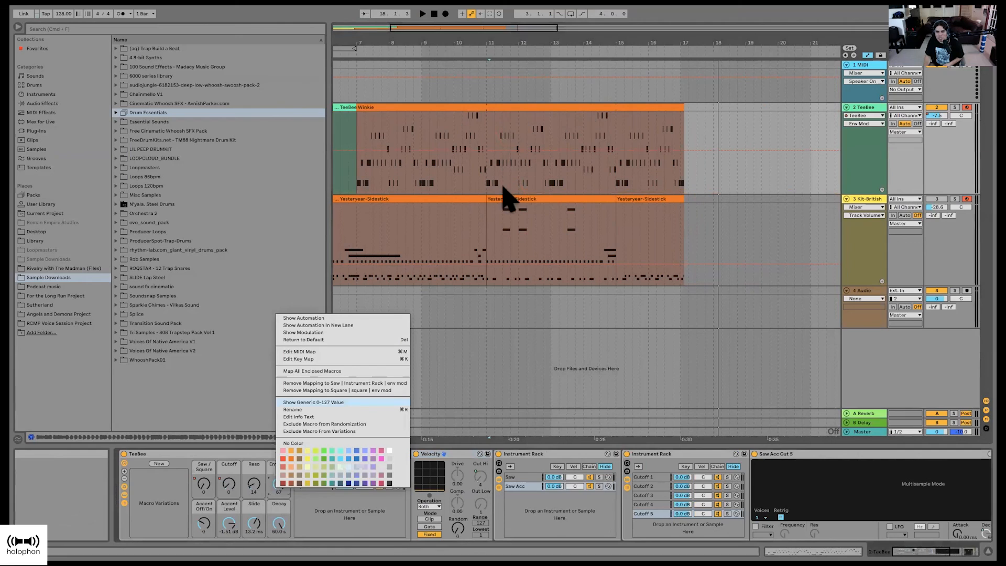
left_click(519, 348)
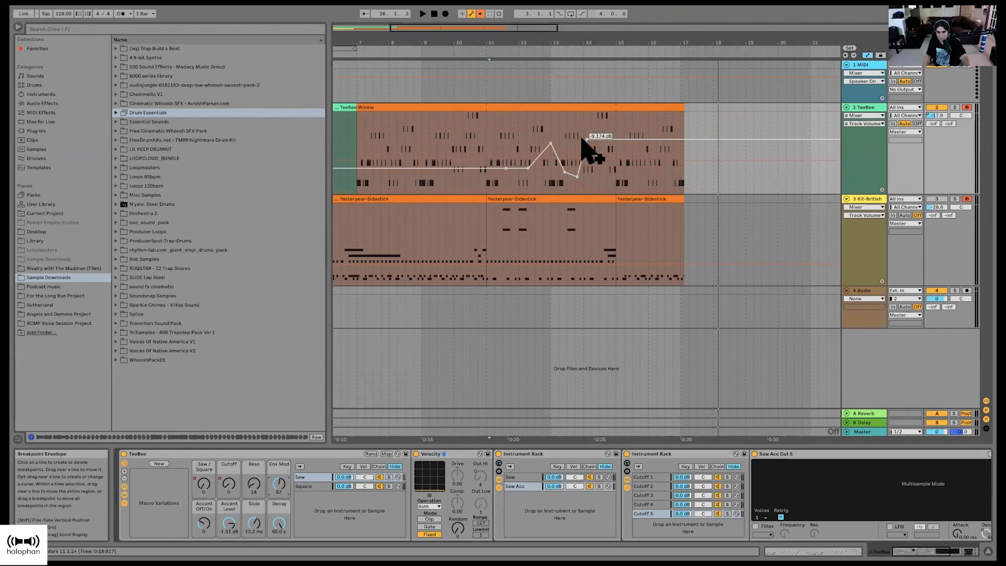
Step: Re-enable the overridden volume automation on the TeeBee track, undo it, and check the volume's automation options again
right_click(935, 114)
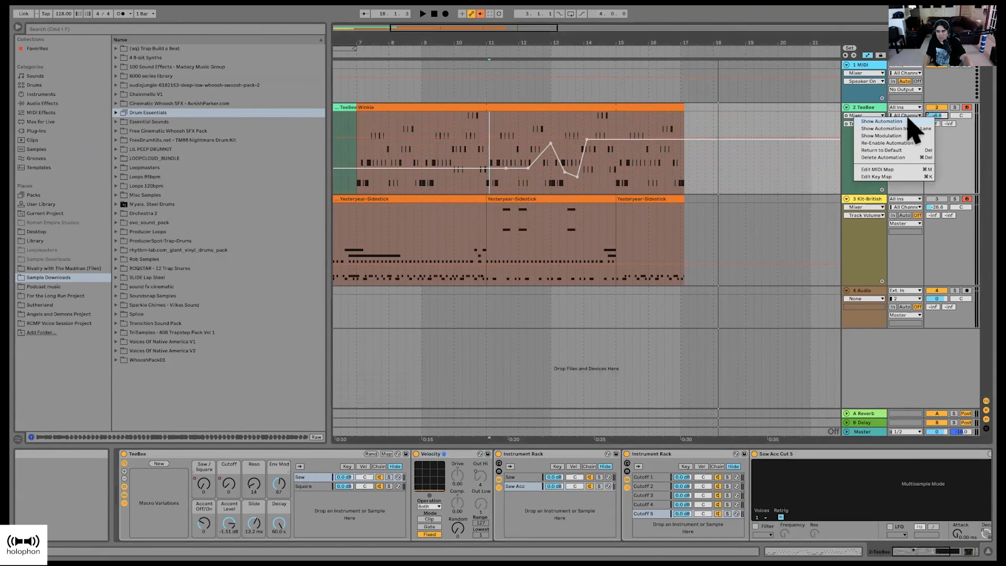
left_click(894, 142)
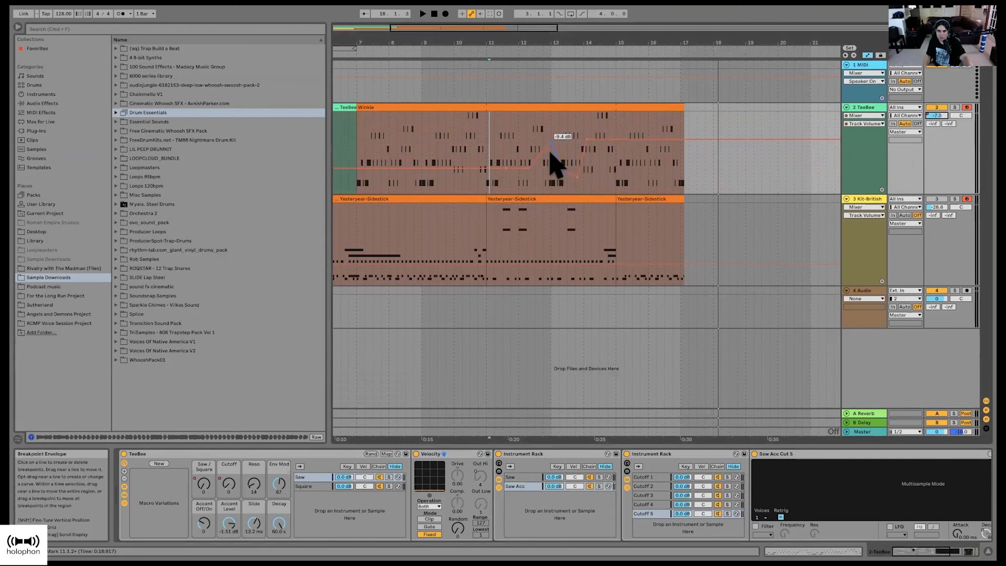
key("super+z")
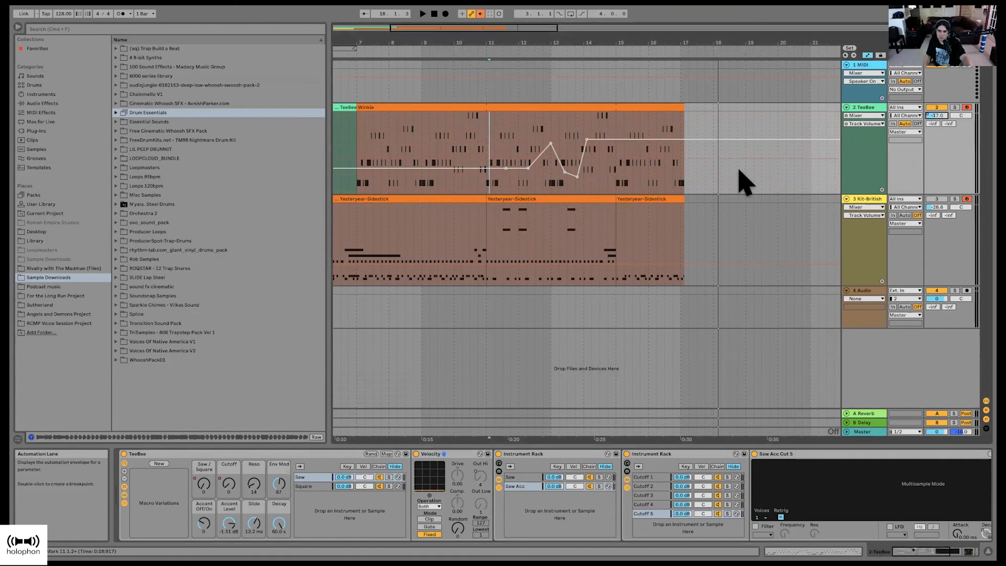
right_click(938, 116)
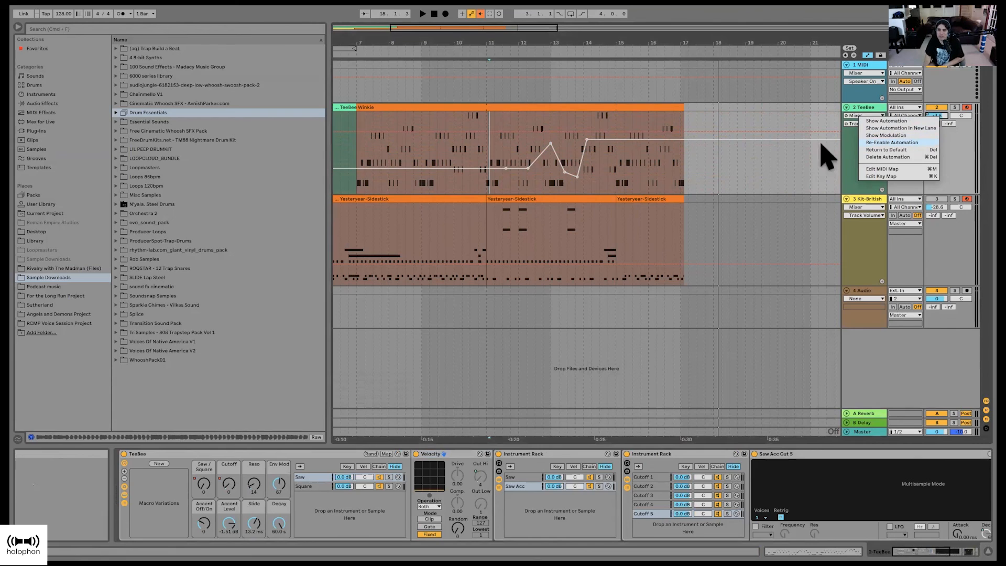
left_click(787, 166)
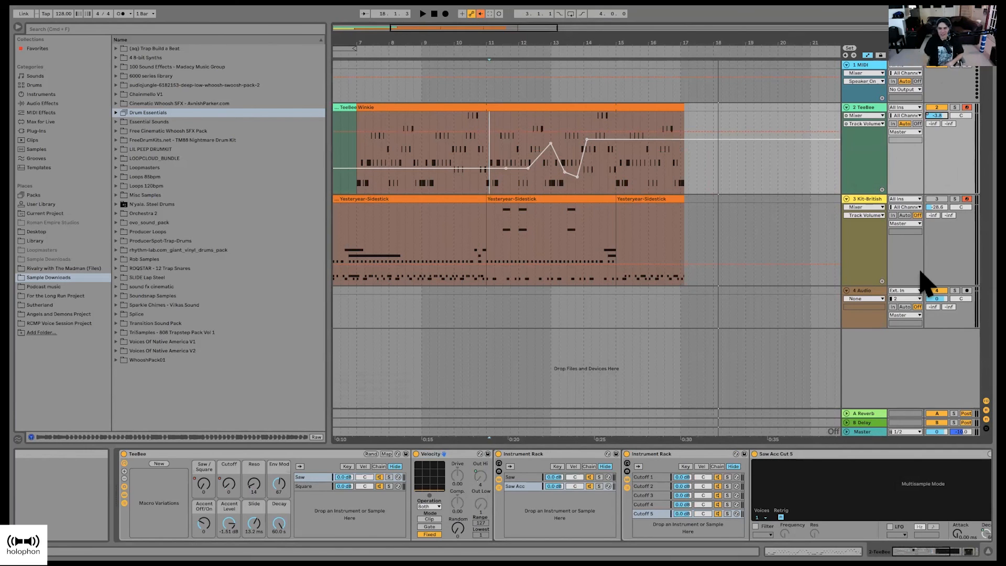
Step: Display the Kit-British track's device chain and reactivate that track
left_click(869, 201)
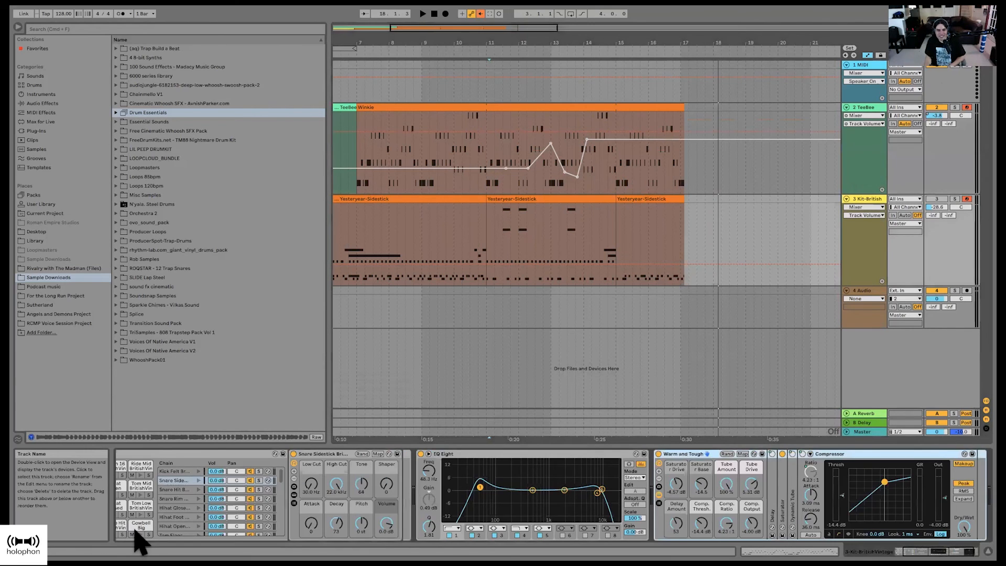
scroll(135, 523, "left", 4)
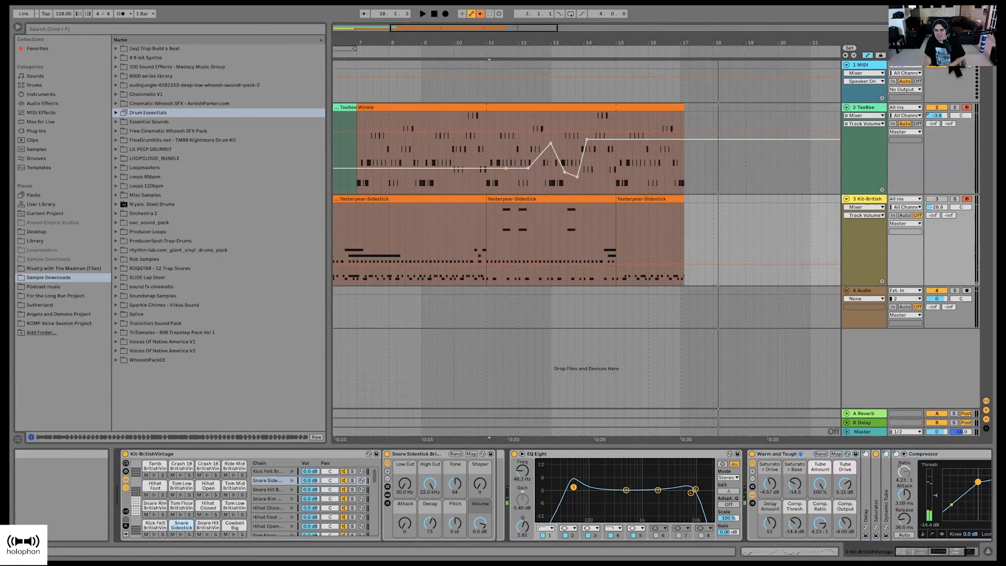
left_click(934, 188)
left_click(932, 199)
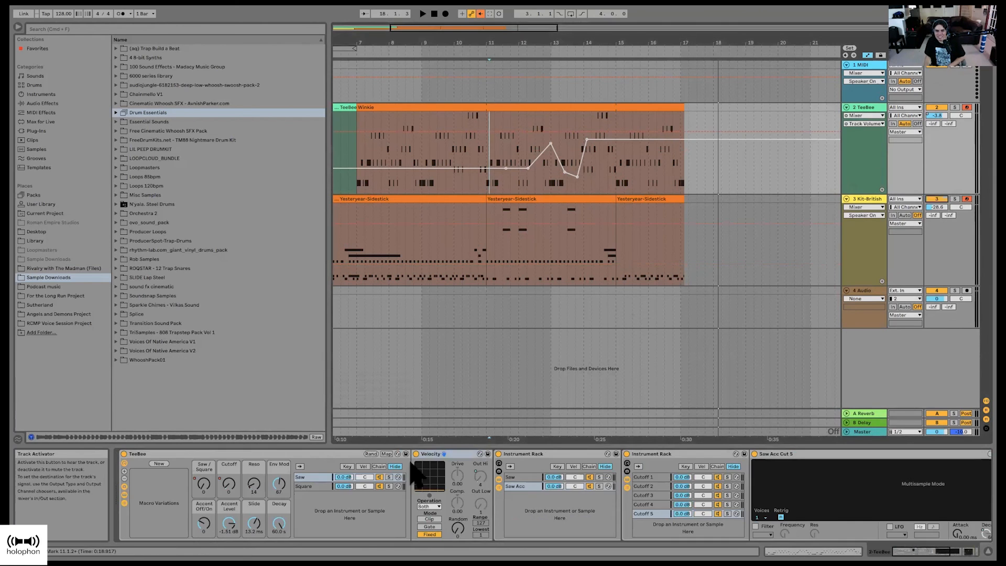
Step: Audition the Cowbell Big pad in the Kit-British drum rack several times
left_click(875, 207)
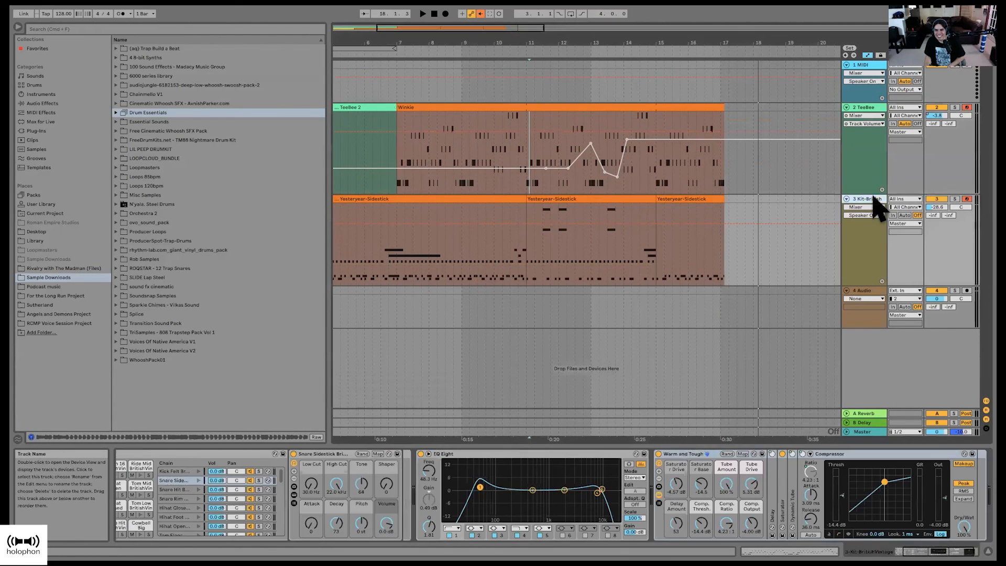
scroll(217, 523, "left", 4)
left_click(232, 532)
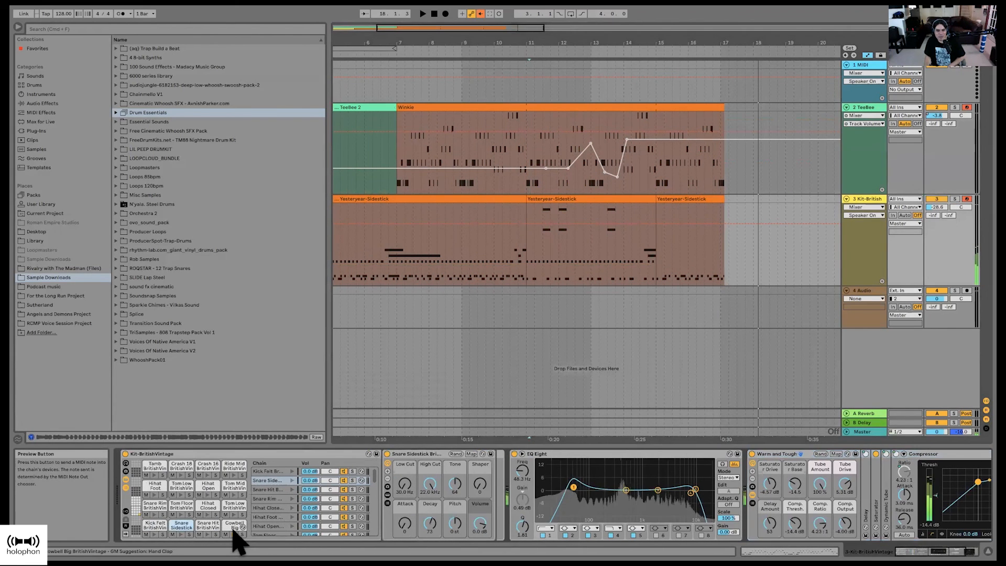
left_click(232, 532)
left_click(232, 532)
left_click(232, 533)
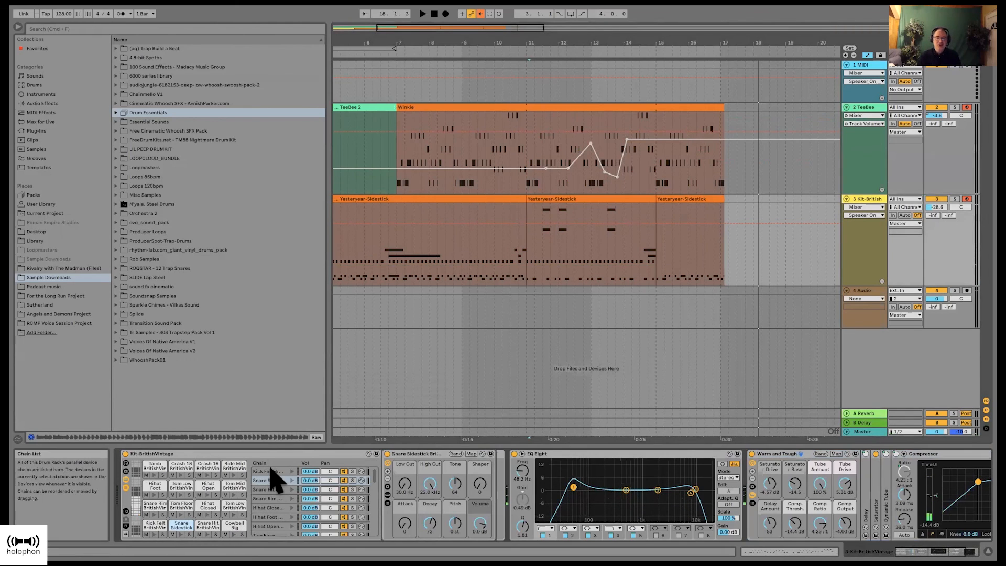